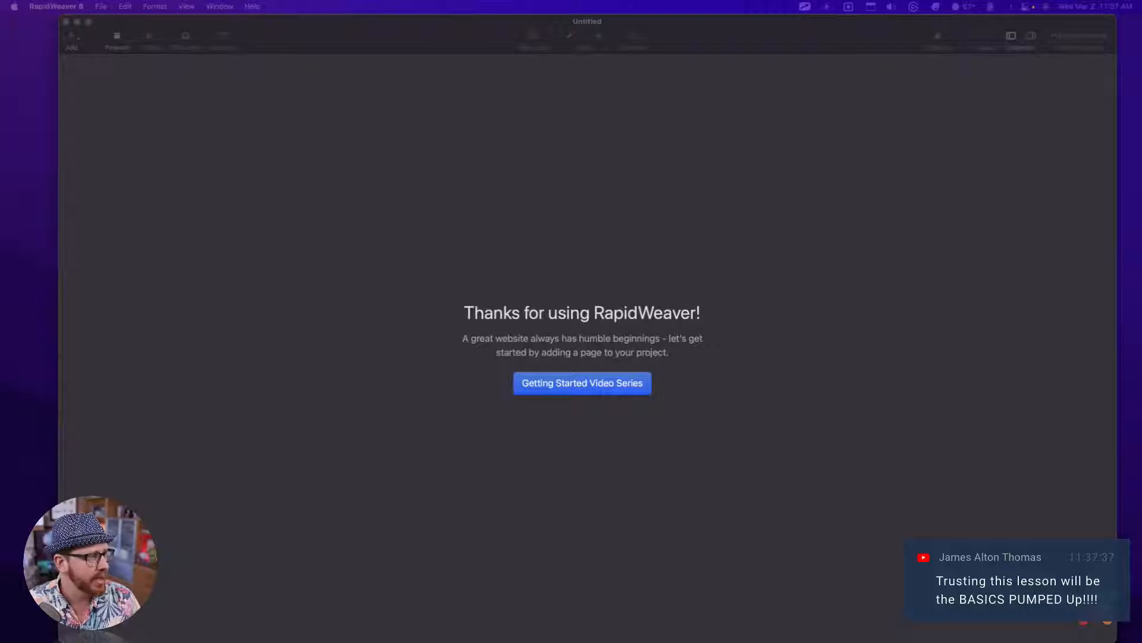
left_click(379, 110)
left_click_drag(377, 26, 389, 25)
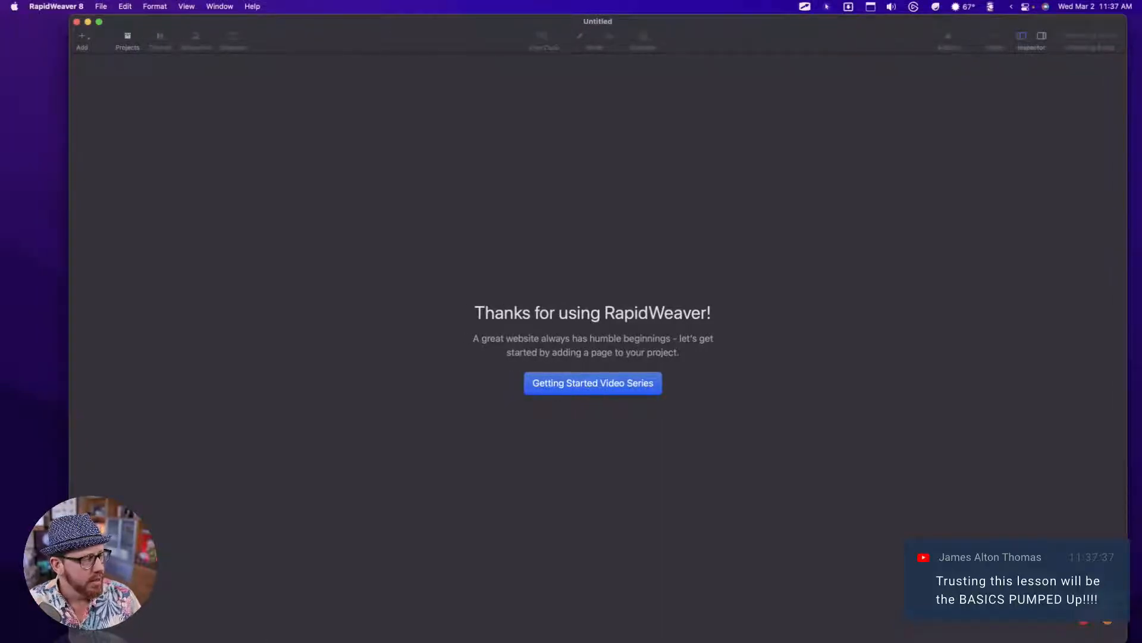
key("ctrl+Up")
key("ctrl+Up")
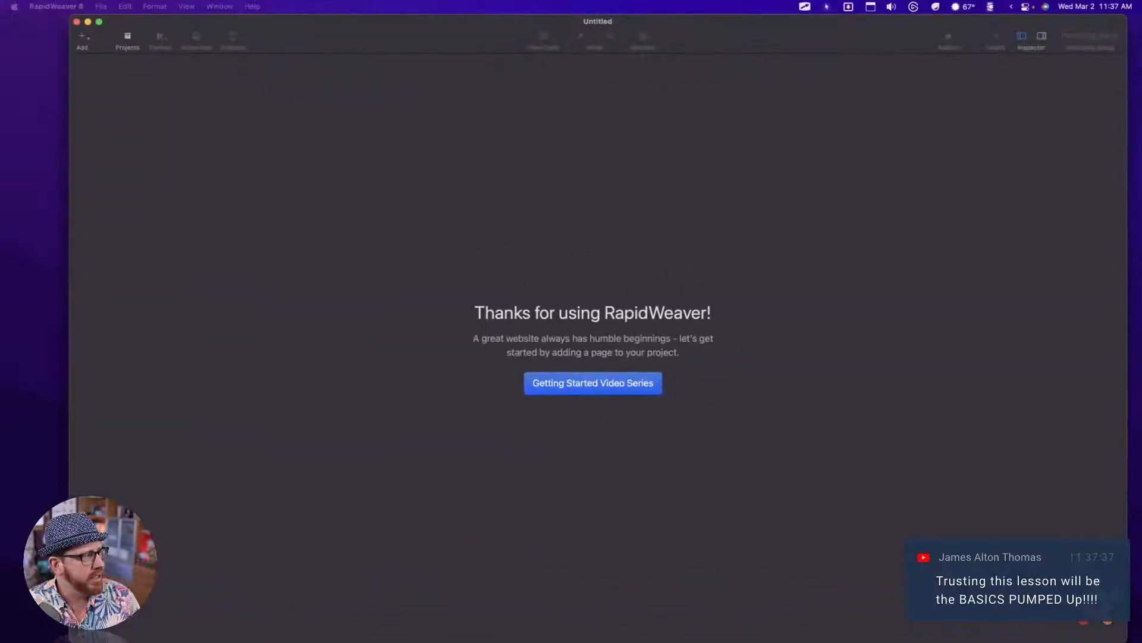
key("shift")
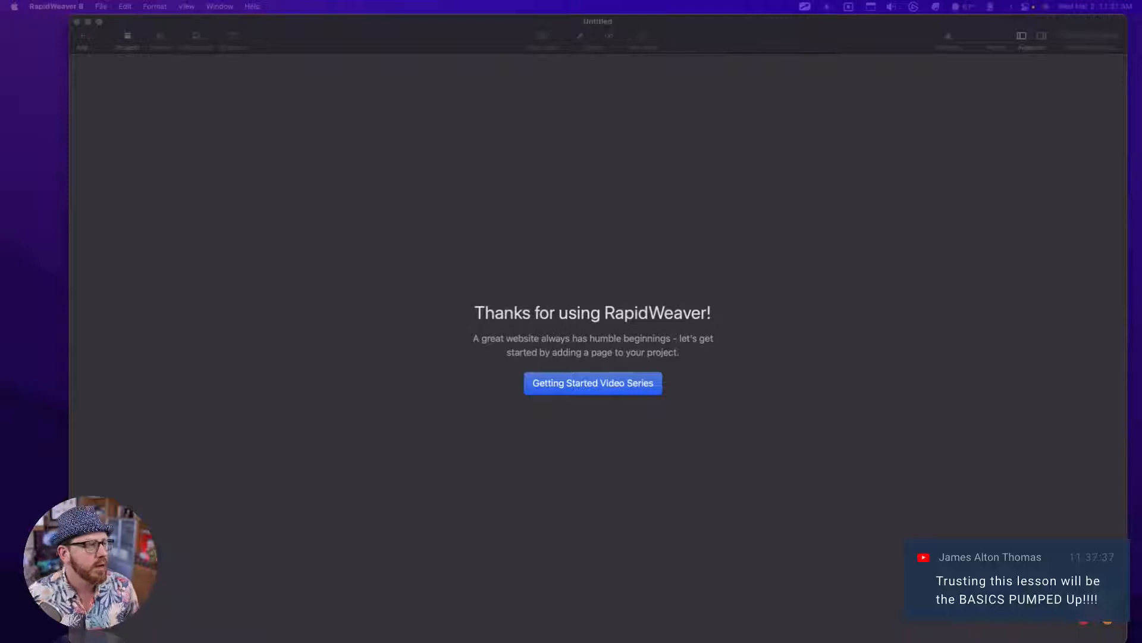
left_click(525, 163)
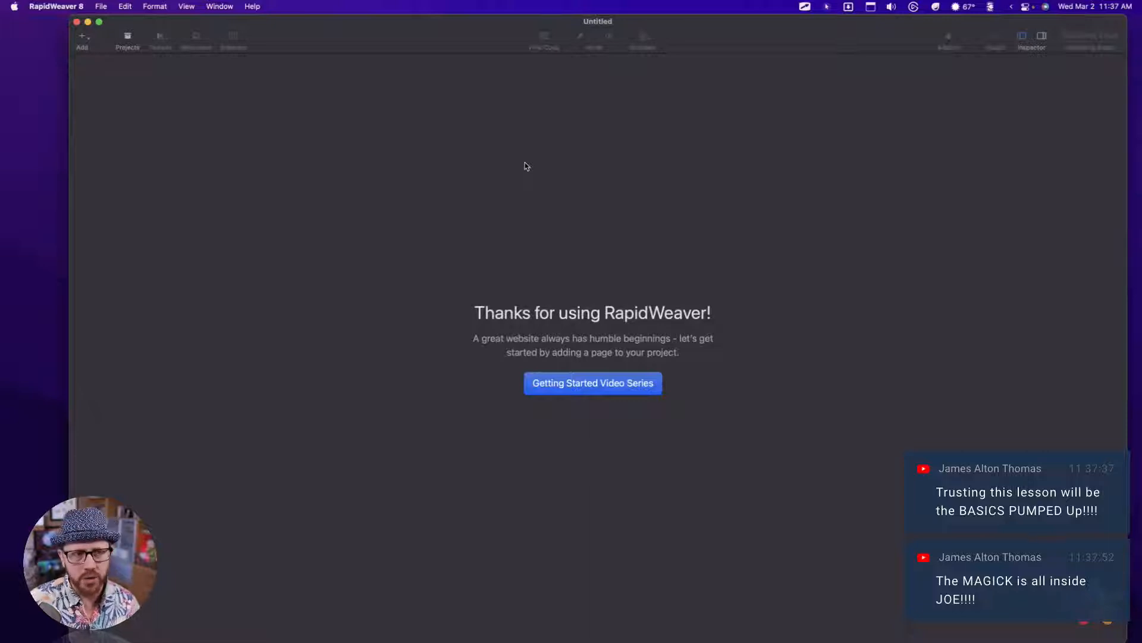
Step: Add a new Stacks page to the empty project
left_click(82, 37)
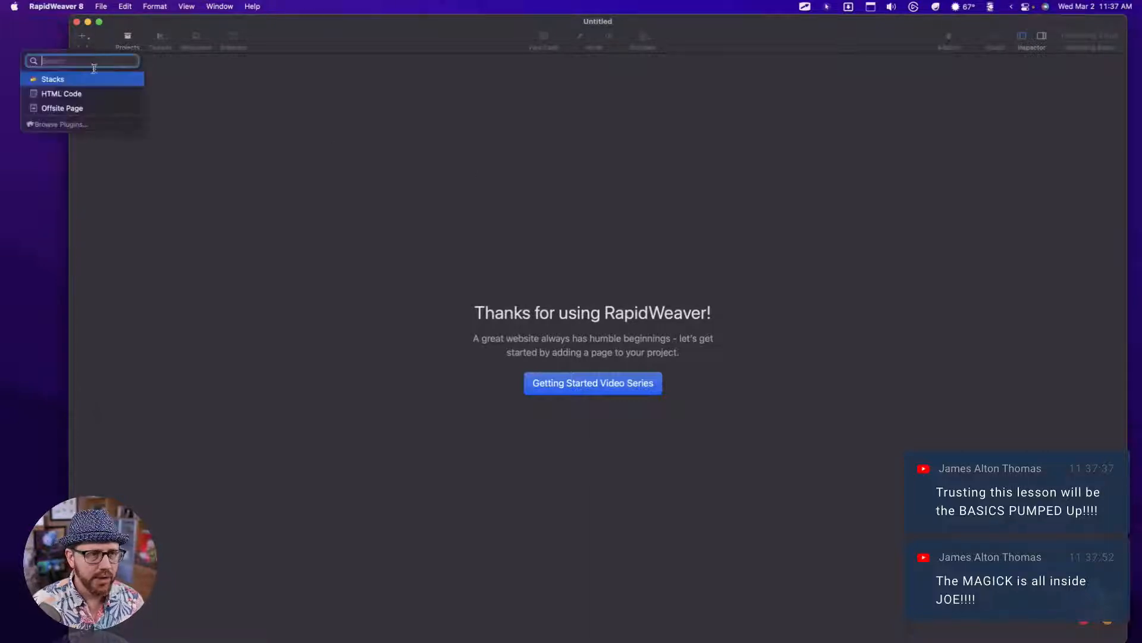
left_click(86, 80)
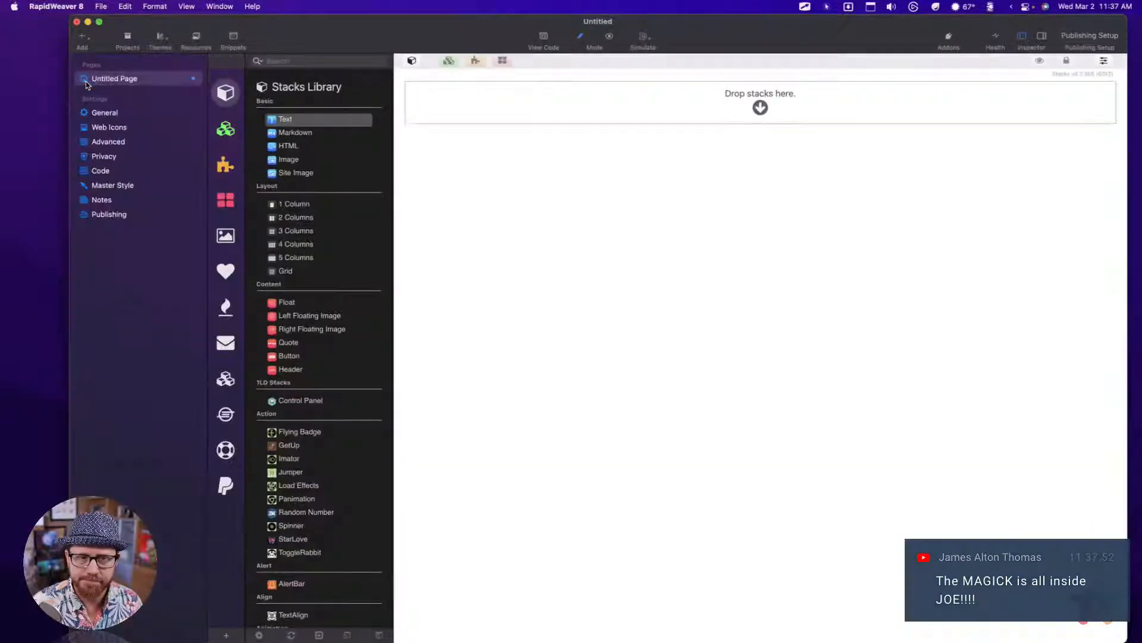
left_click_drag(405, 36, 387, 37)
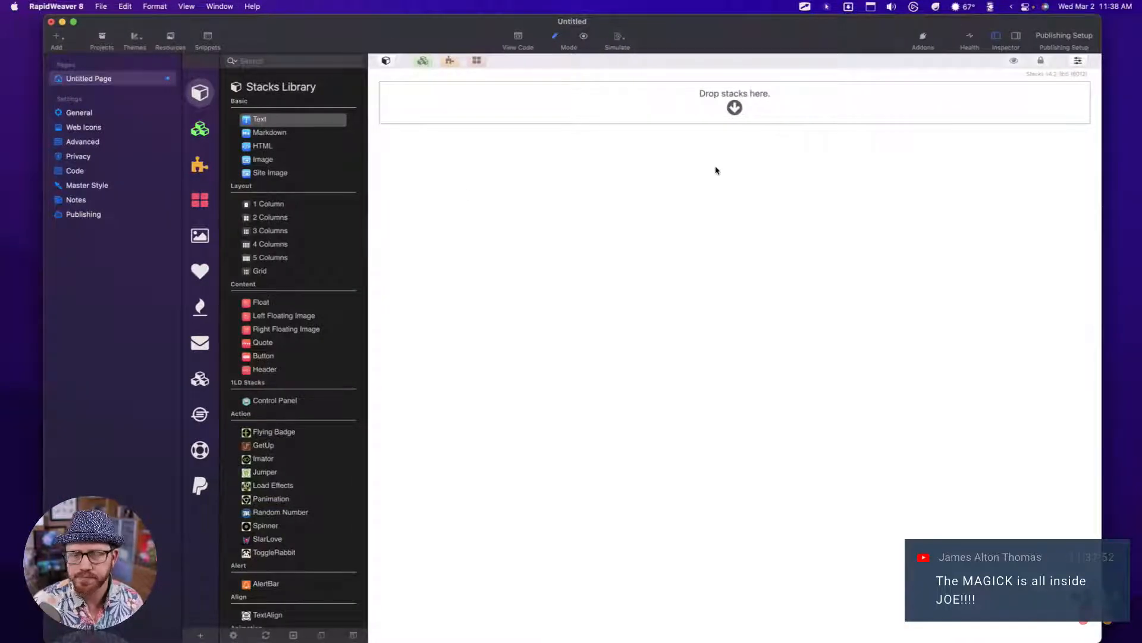
Step: Add a Foundation 6 Site Styles stack to the page and collapse it
left_click(202, 383)
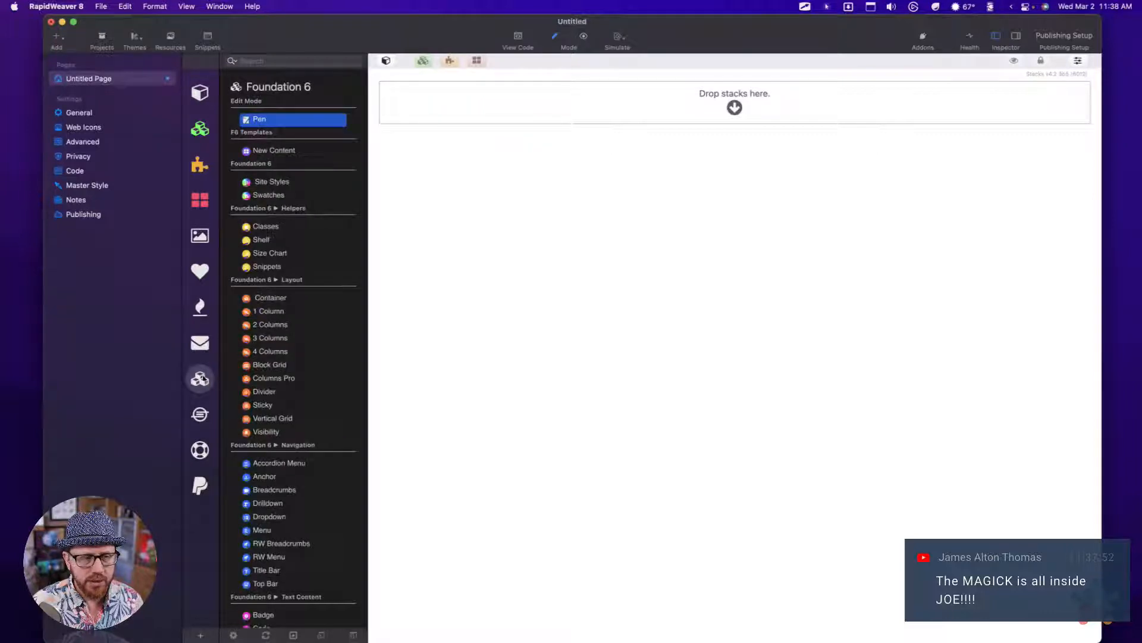
left_click(252, 184)
left_click_drag(250, 184, 649, 114)
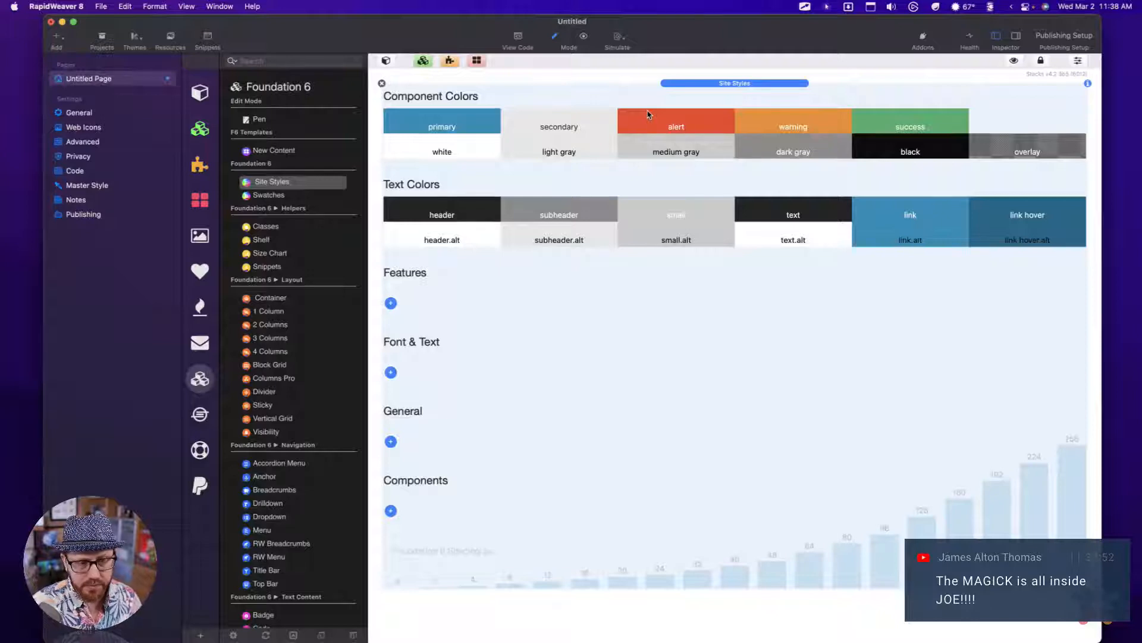
left_click(676, 88)
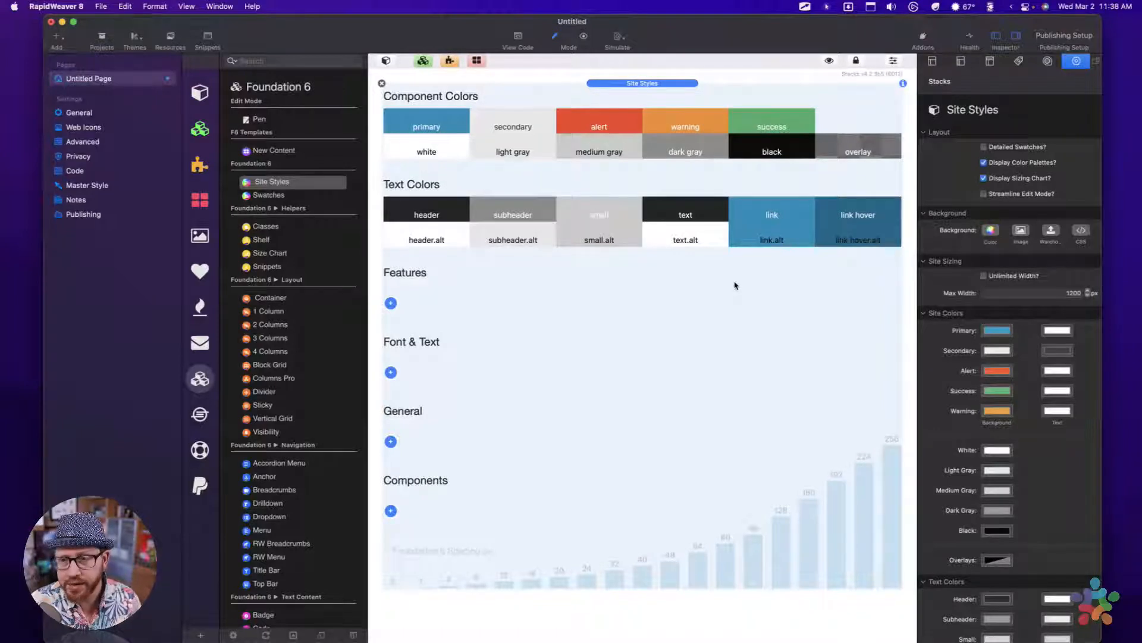
double_click(634, 82)
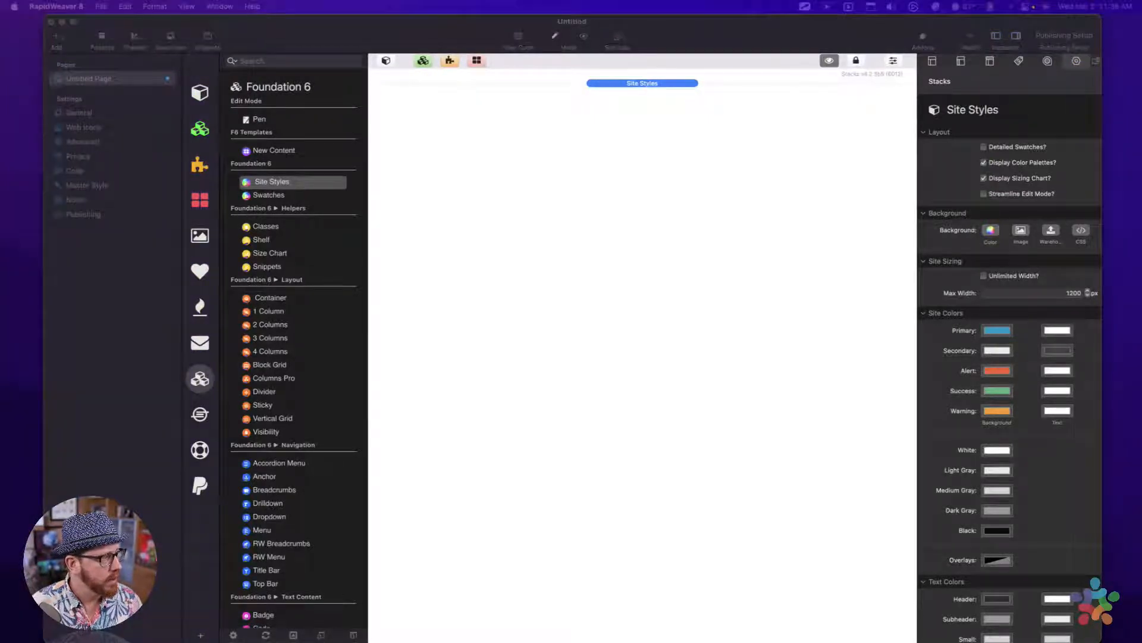
left_click(657, 127)
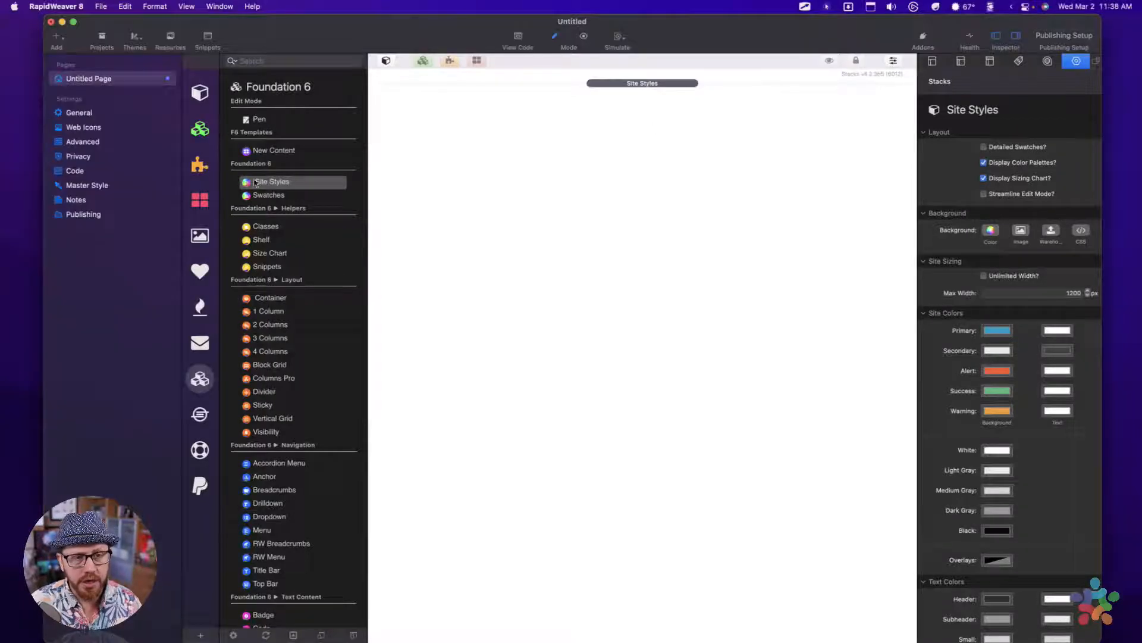
Step: Add a Foundation 6 Container below Site Styles and place a 1 Column stack inside it
left_click(266, 298)
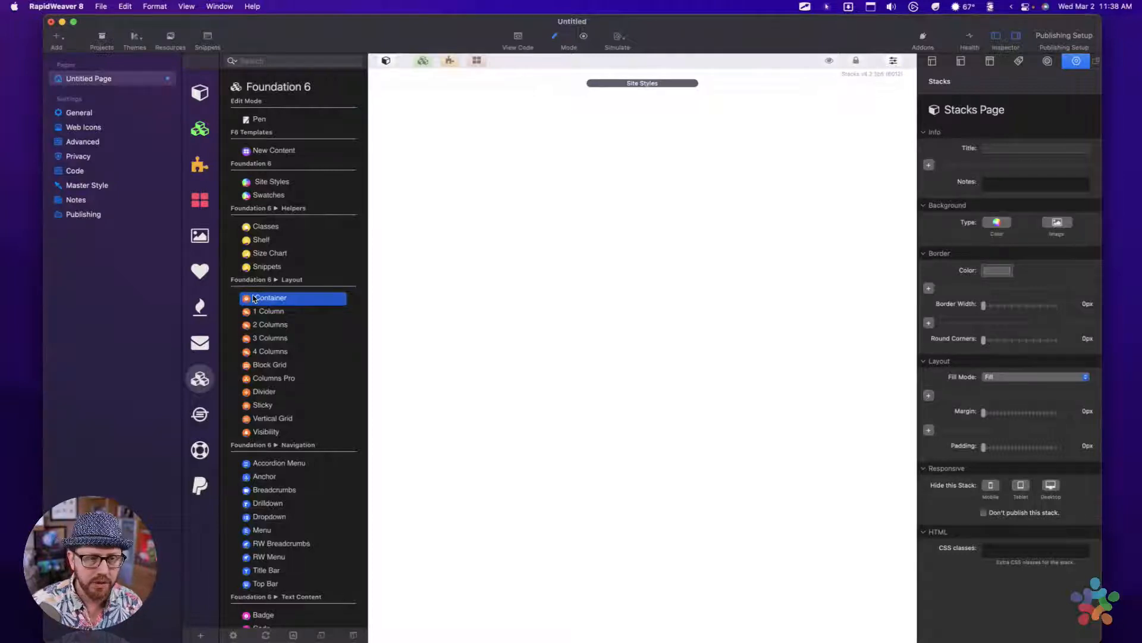
left_click_drag(258, 299, 660, 142)
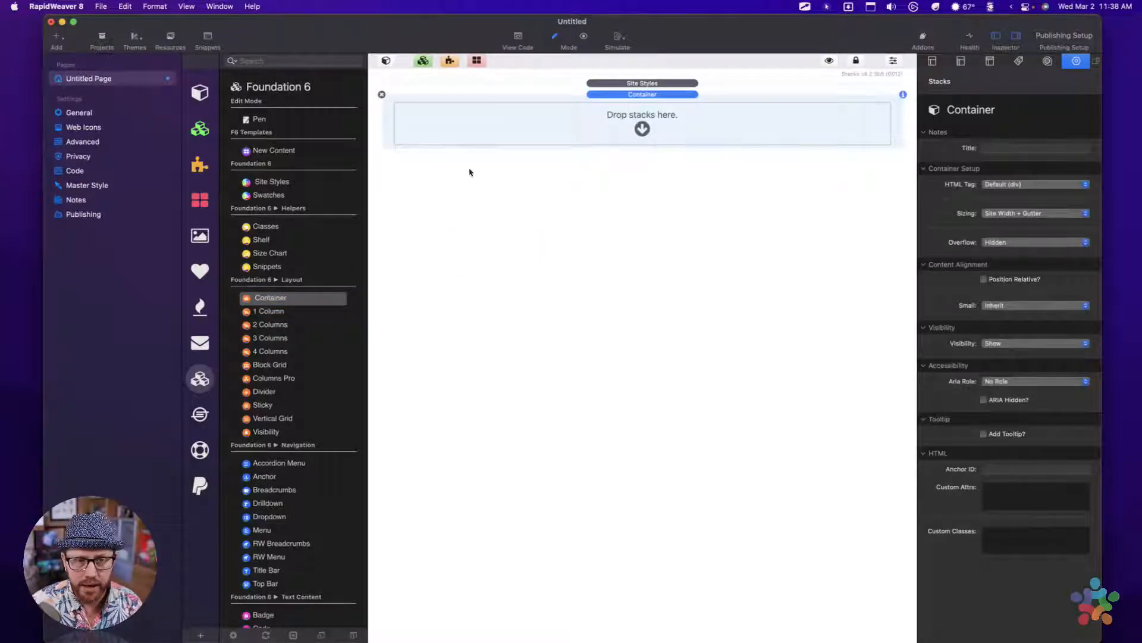
left_click(250, 311)
left_click_drag(249, 311, 652, 183)
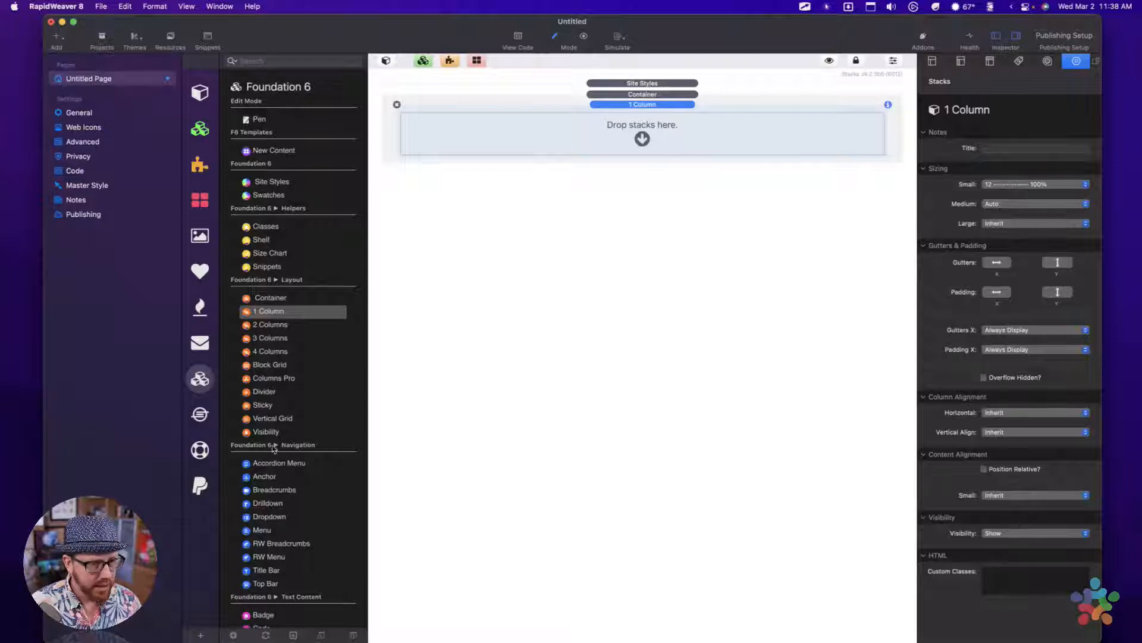
Step: Add a Foundation 6 Header stack inside the 1 Column stack and open its text for editing
scroll(276, 453, "down", 5)
left_click(265, 466)
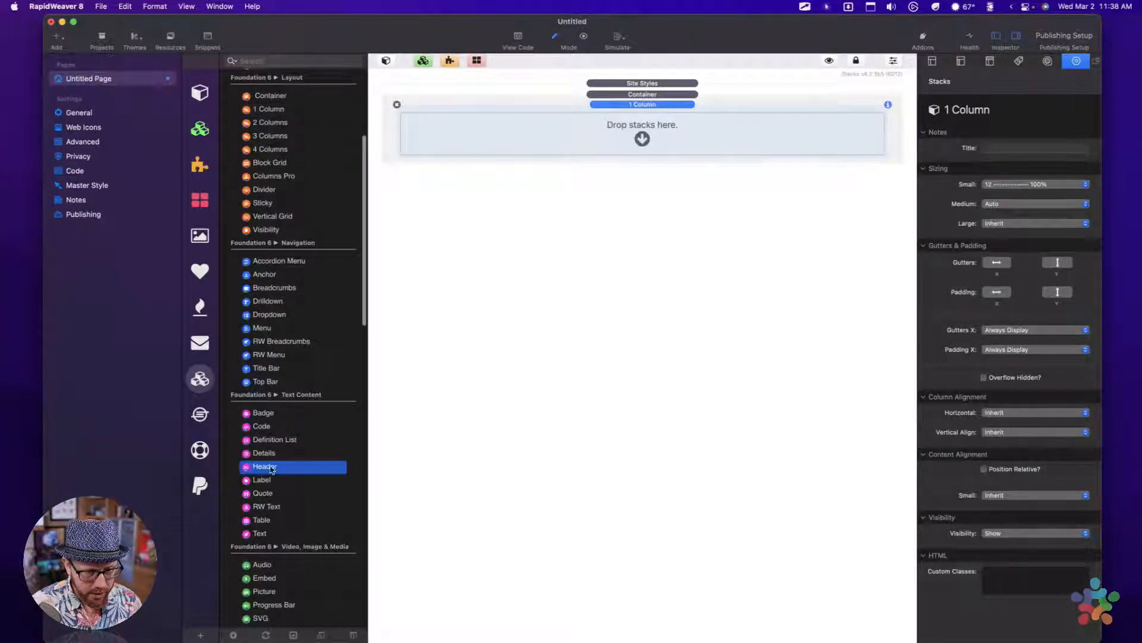
left_click_drag(257, 468, 660, 124)
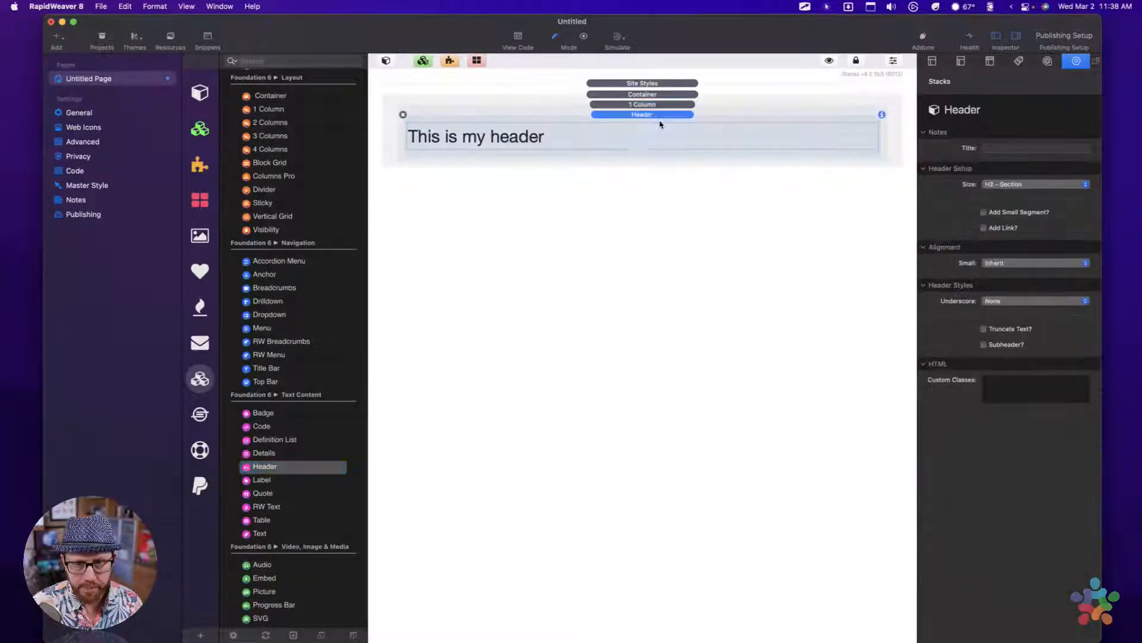
double_click(602, 138)
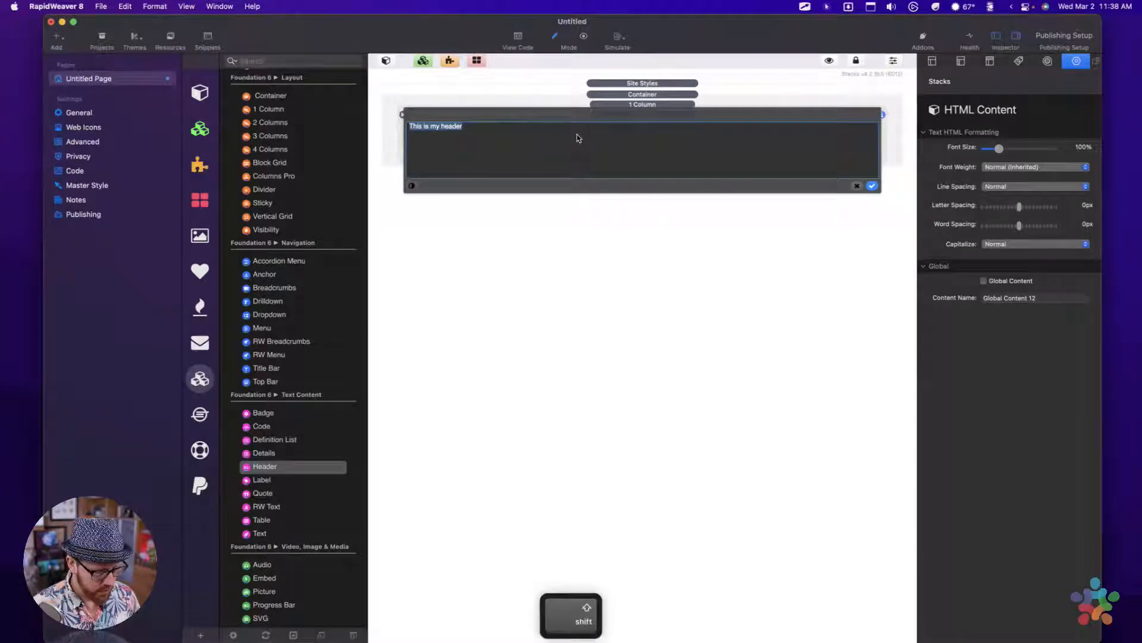
type("Foundation ")
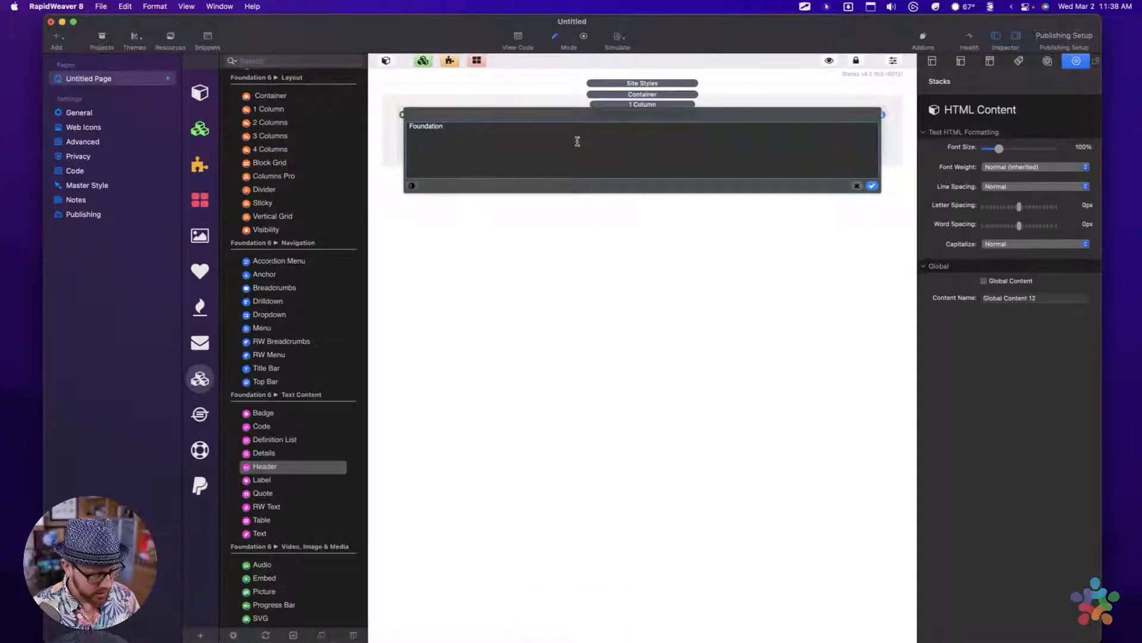
type("6 Live")
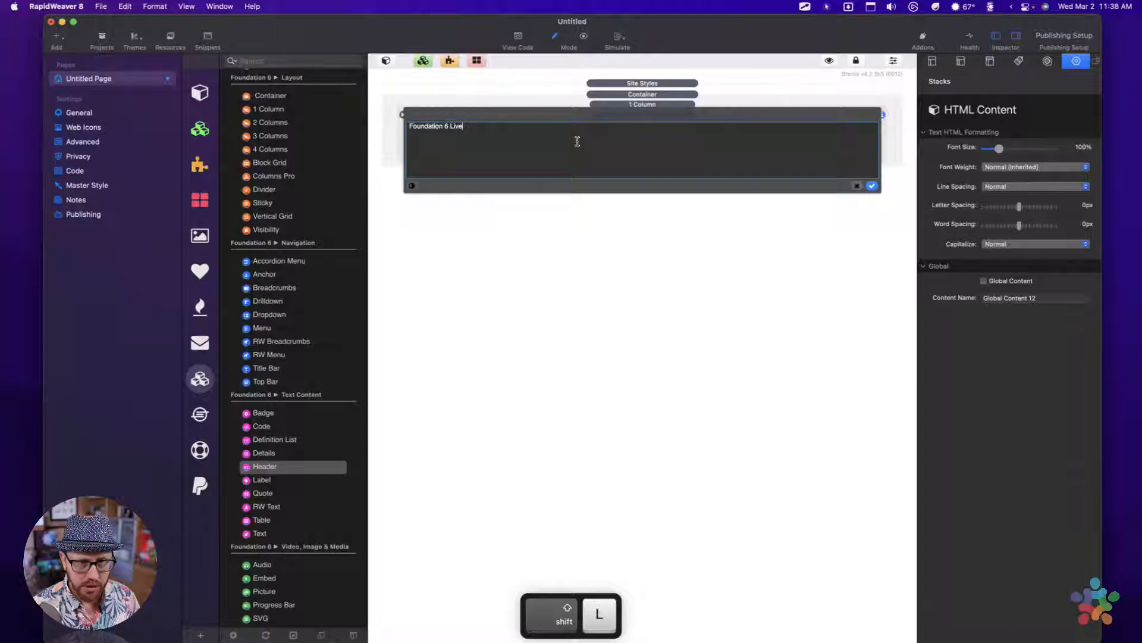
key("shift+super+Left")
key("BackSpace")
Step: Set the header text to "Who Needs Swatches (yet)?" and apply it
type("Who ")
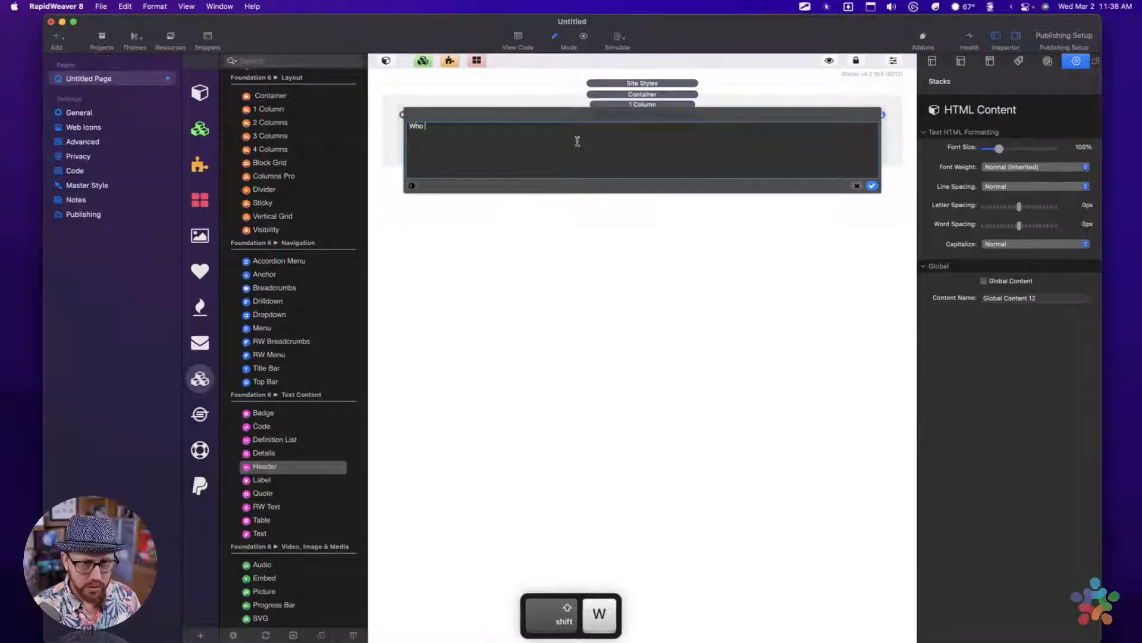
type("needs")
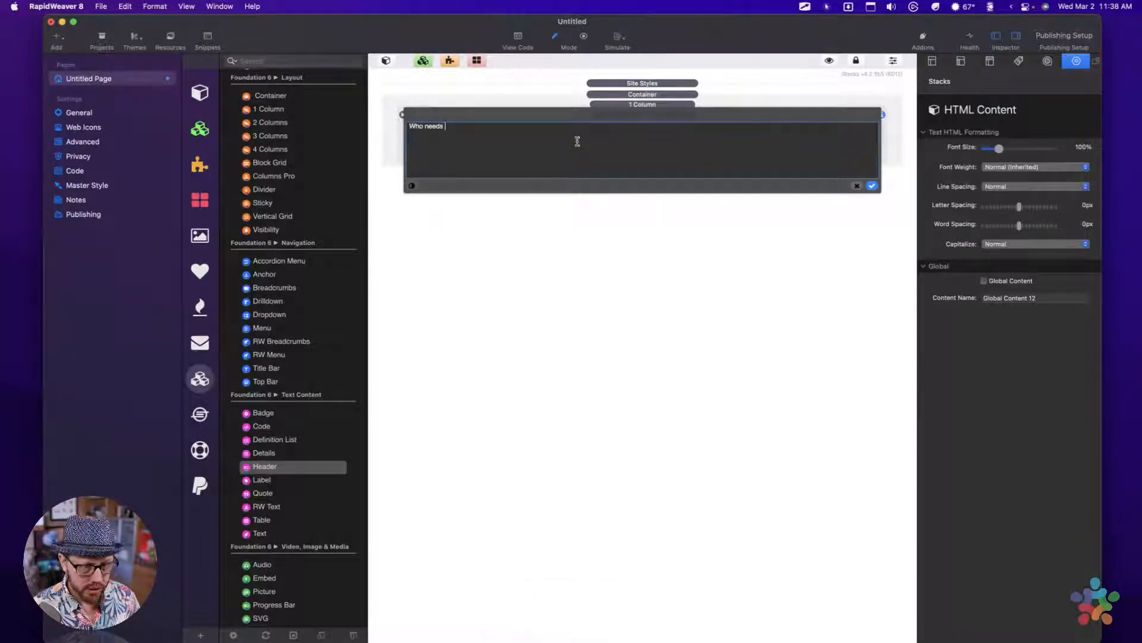
type(" Swatches?")
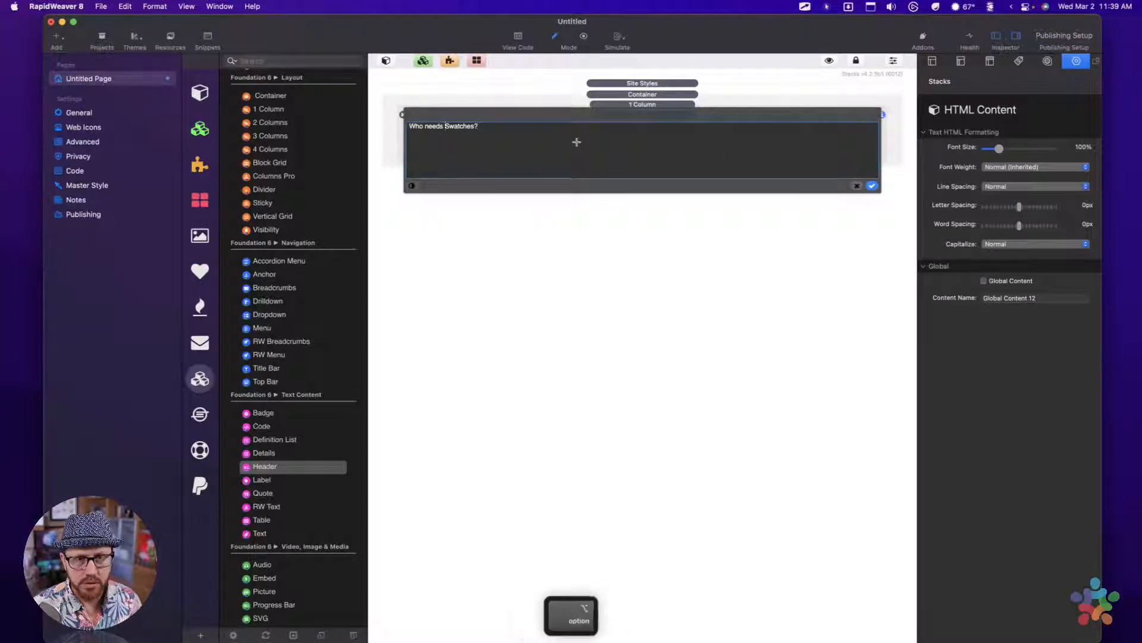
key("alt+Left")
key("alt+Left")
key("Delete")
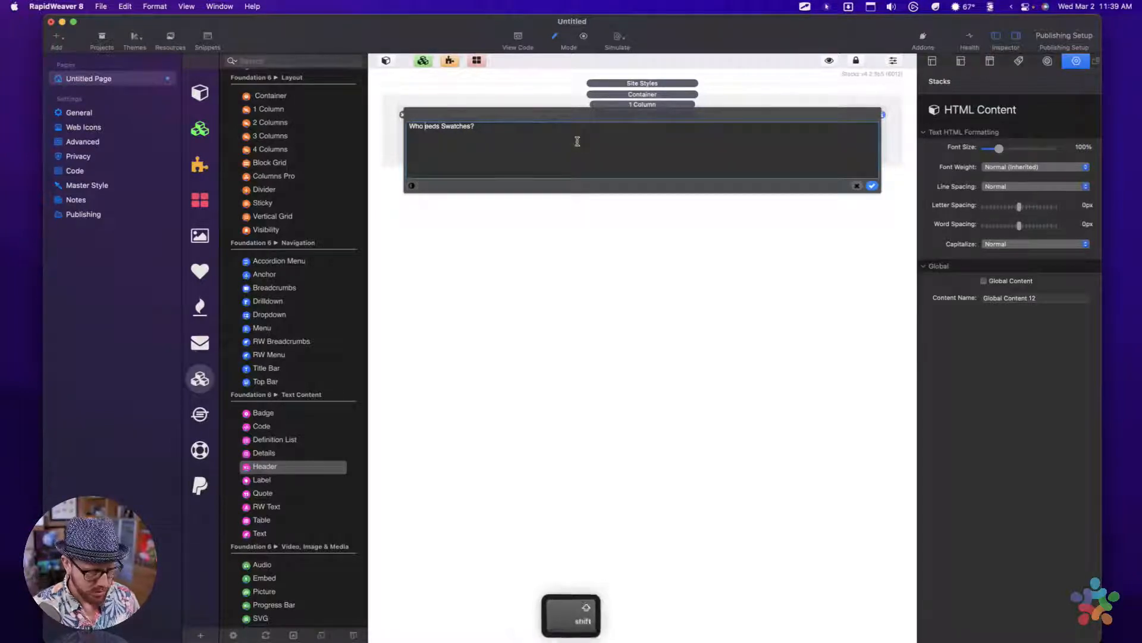
type("N")
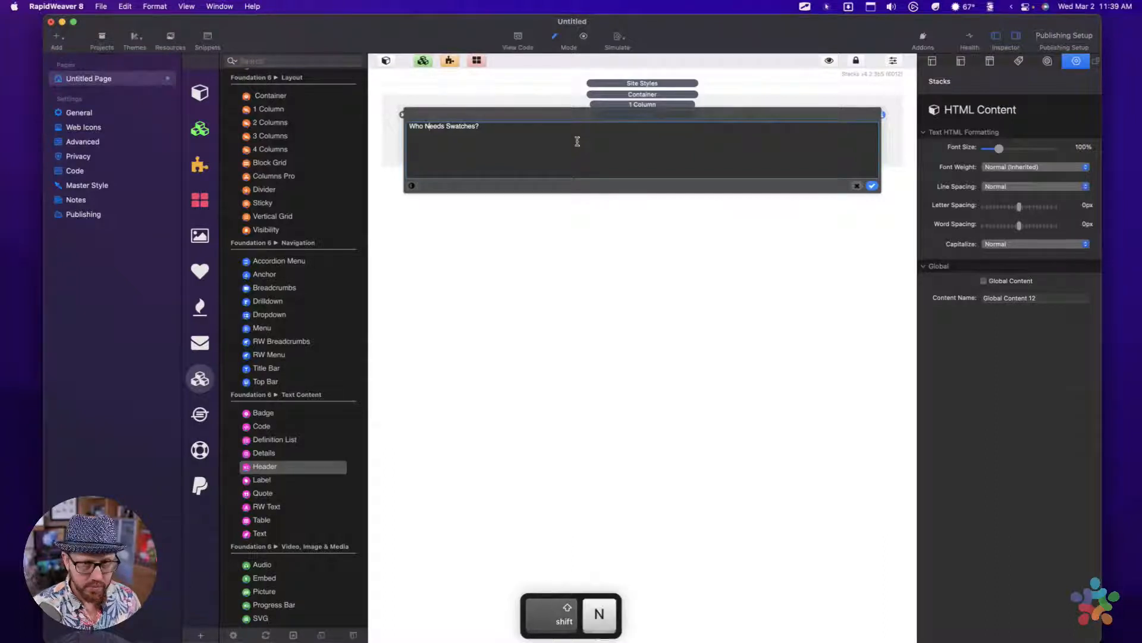
key("super+Right")
key("Left")
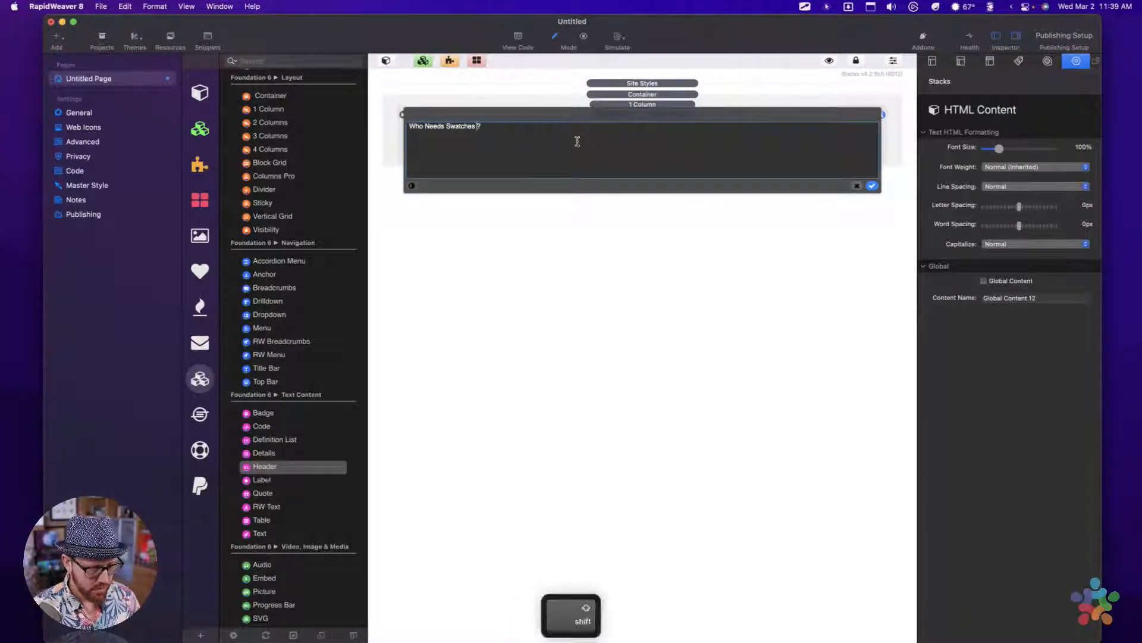
type("(yet)")
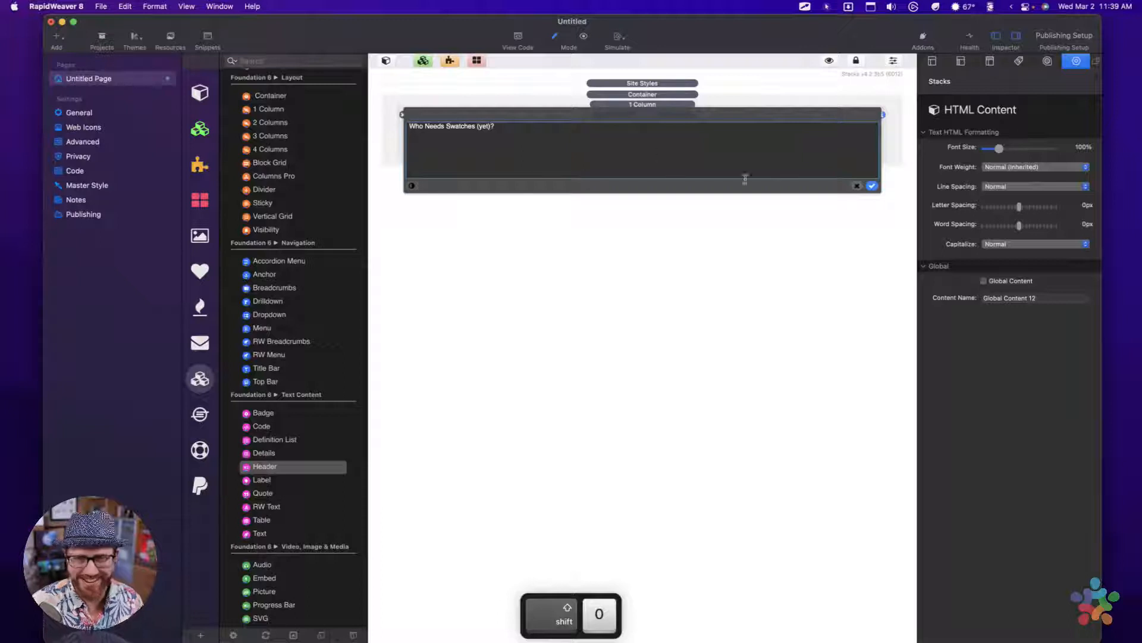
left_click(872, 186)
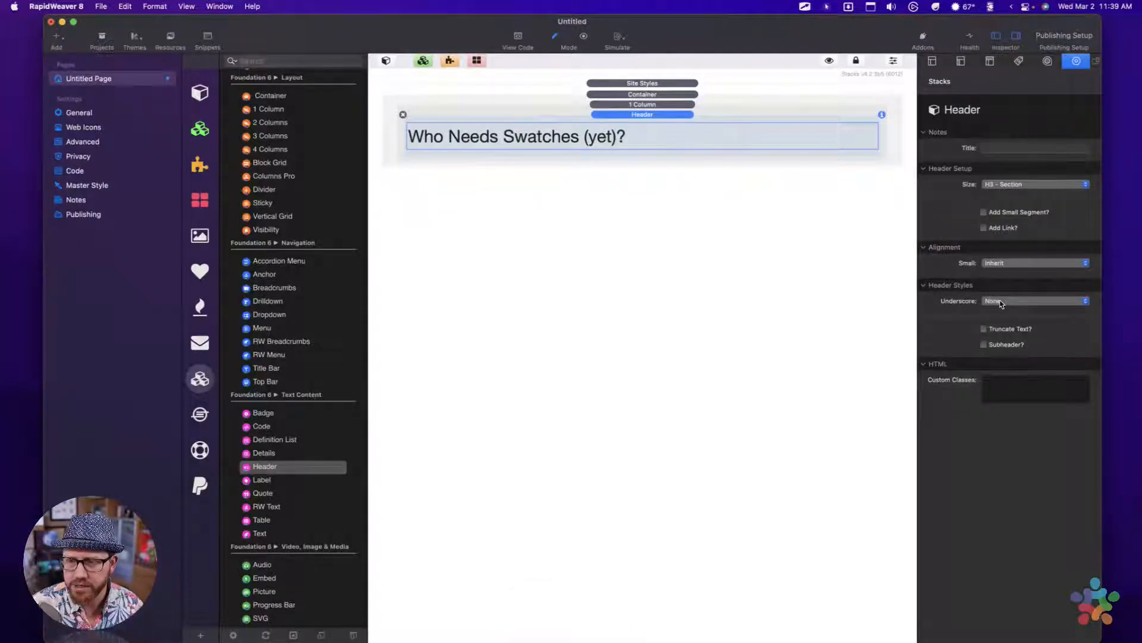
left_click(1009, 263)
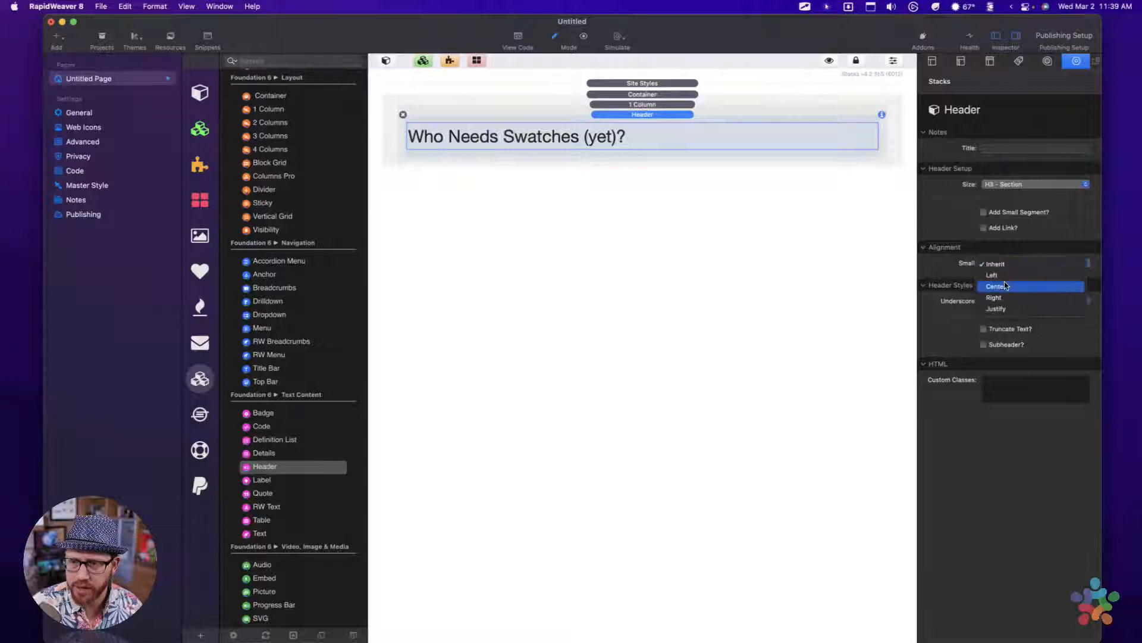
left_click(890, 273)
left_click(635, 106)
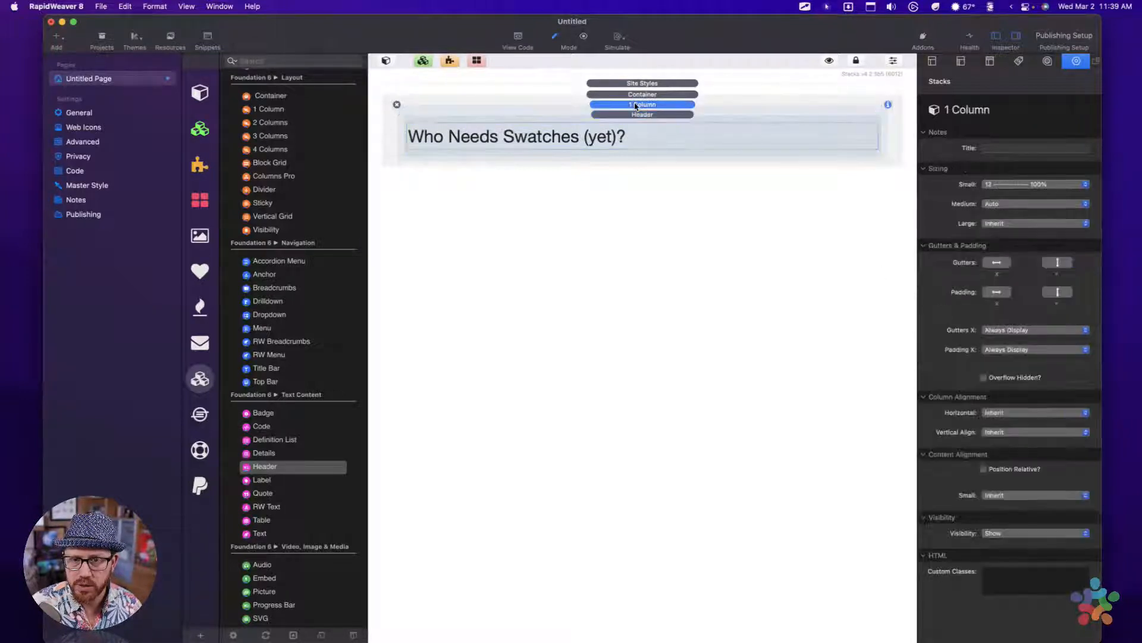
left_click(669, 113)
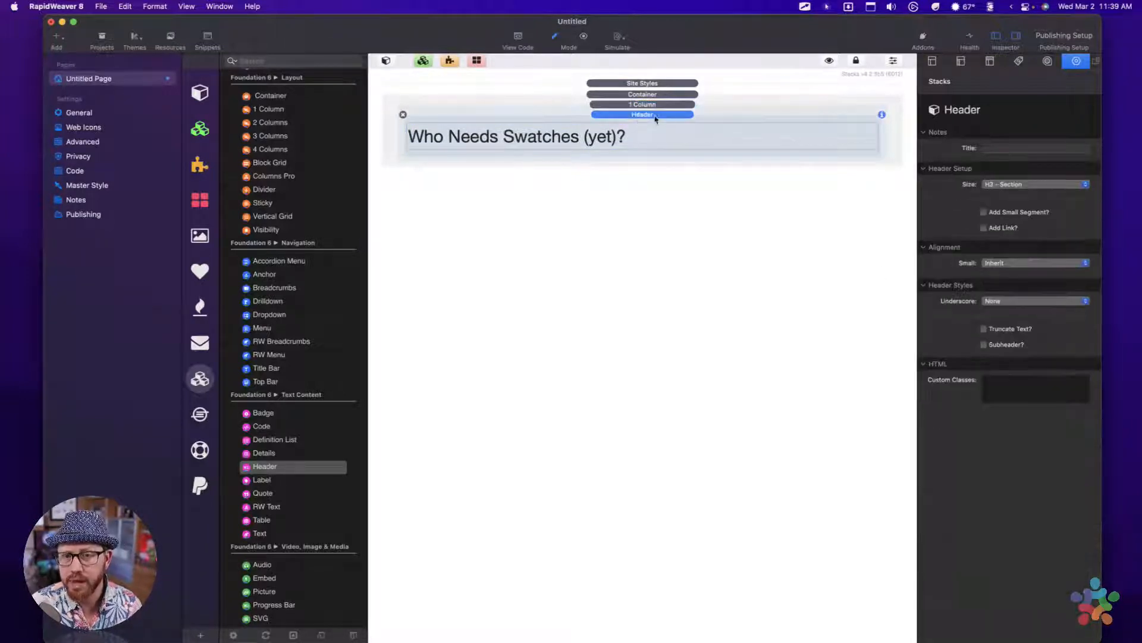
Step: Set the Container's Small content alignment to Center and deselect the stack
left_click(642, 96)
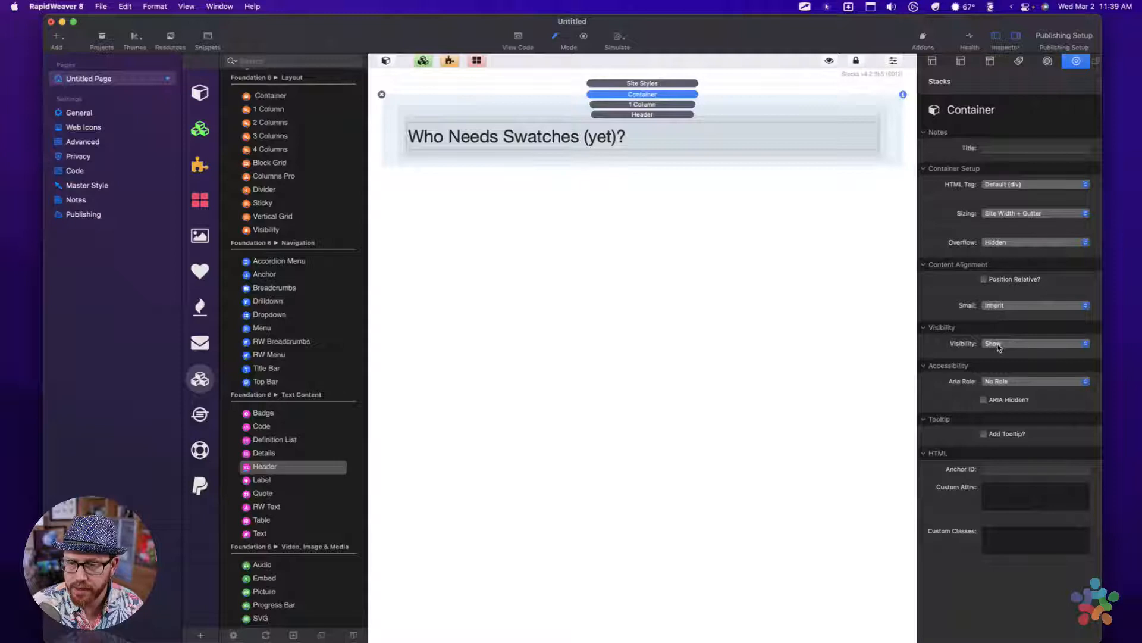
left_click(997, 305)
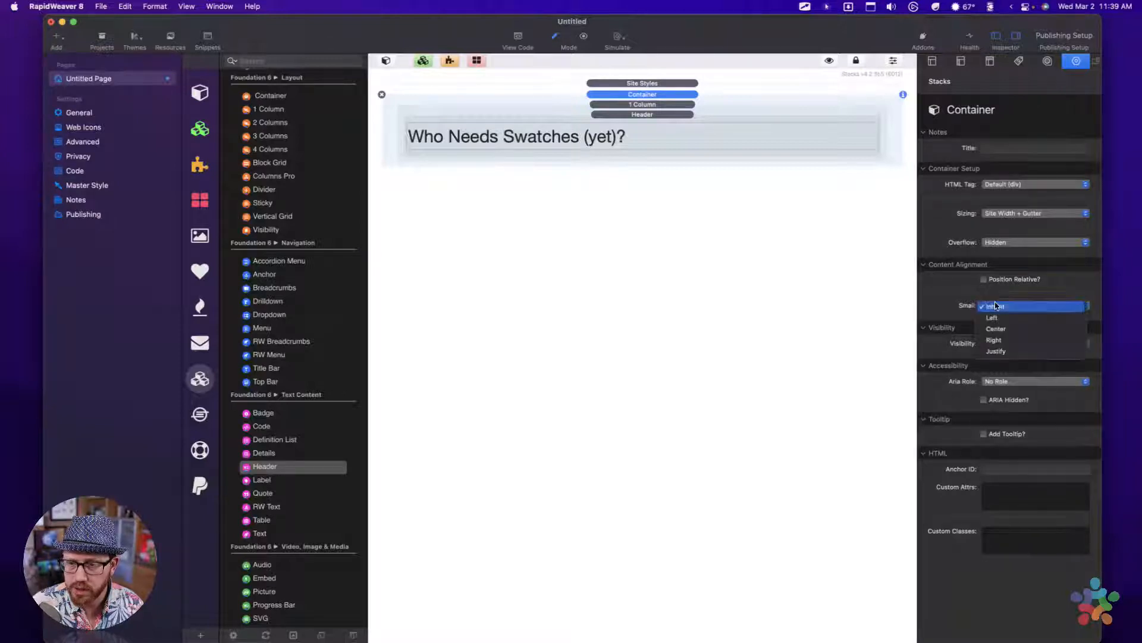
left_click(1002, 329)
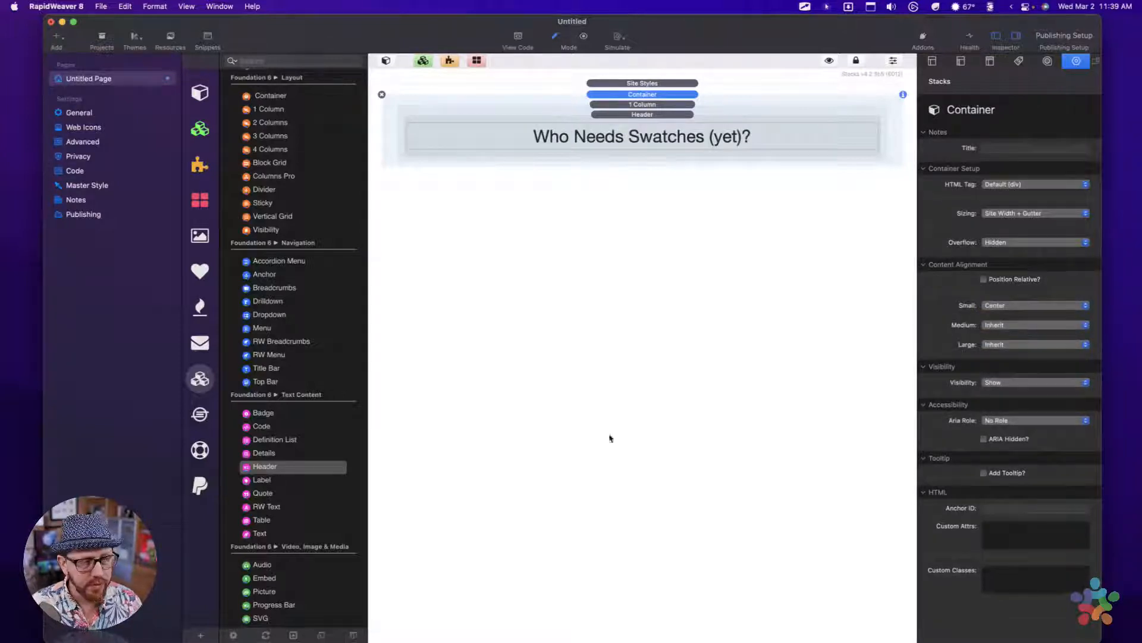
left_click(555, 425)
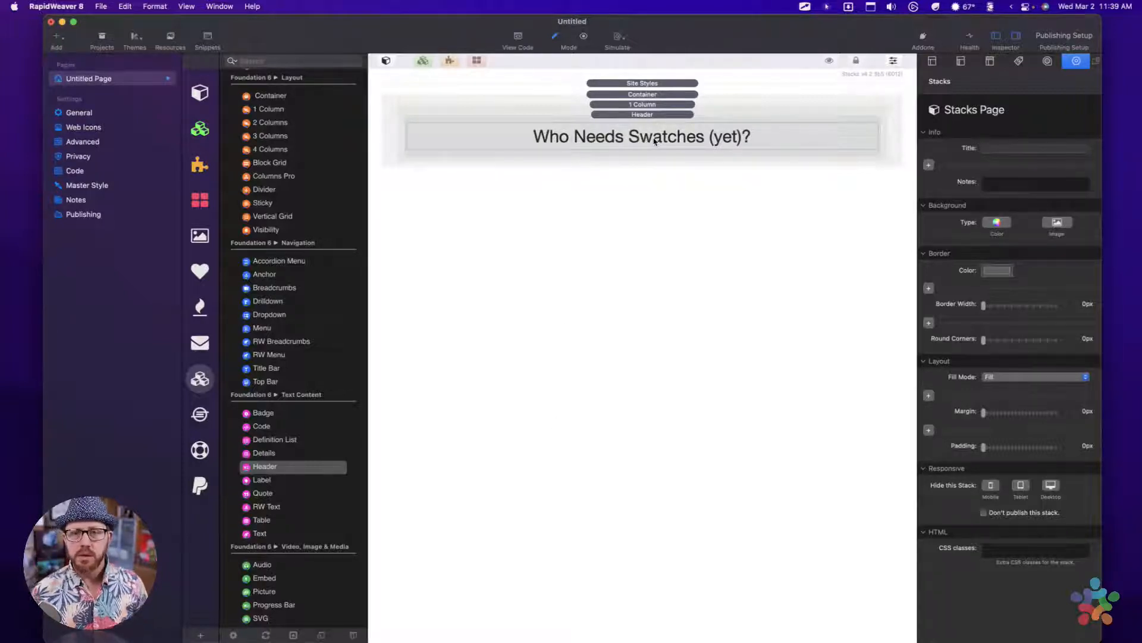
Step: Add a second Foundation 6 Container below the header's Container and place a 2 Columns stack inside it
left_click(651, 108)
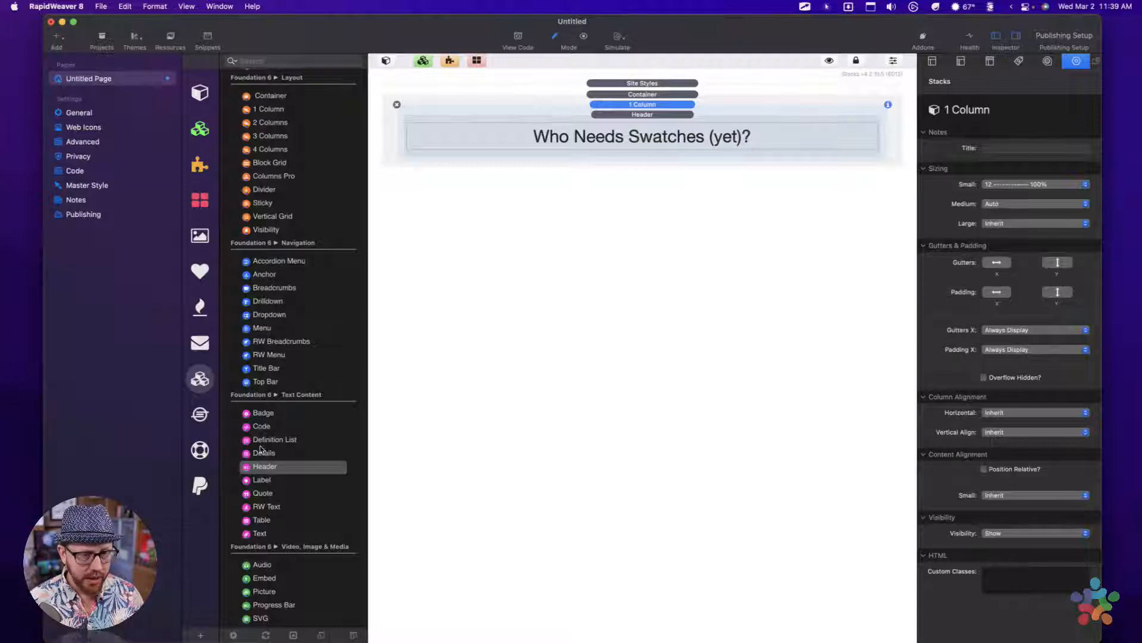
scroll(262, 232, "up", 5)
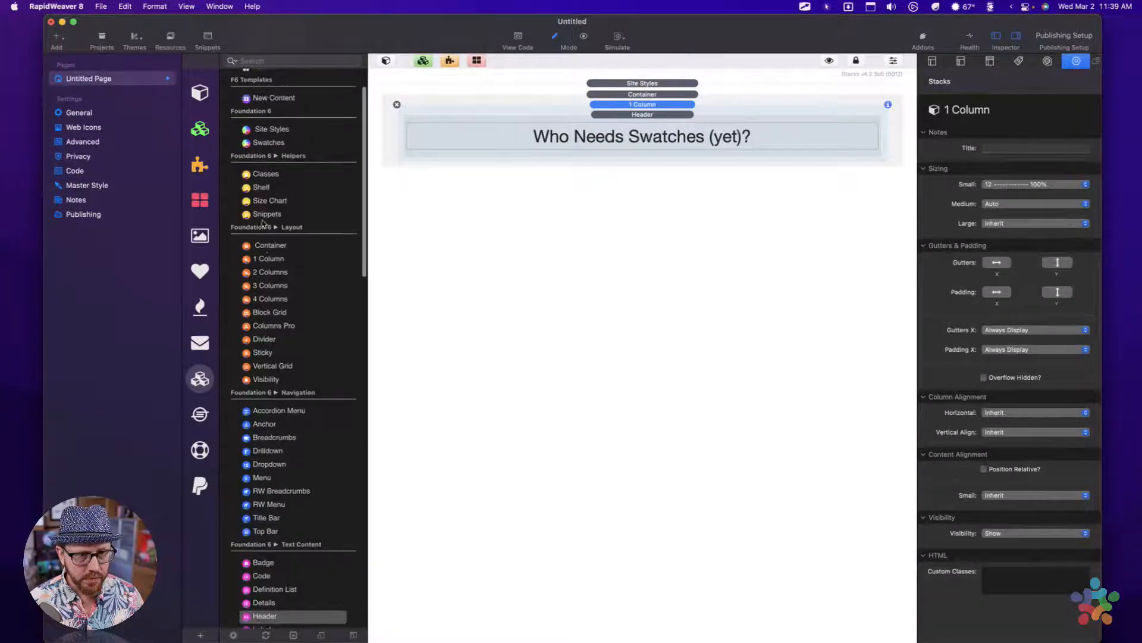
left_click_drag(262, 246, 621, 195)
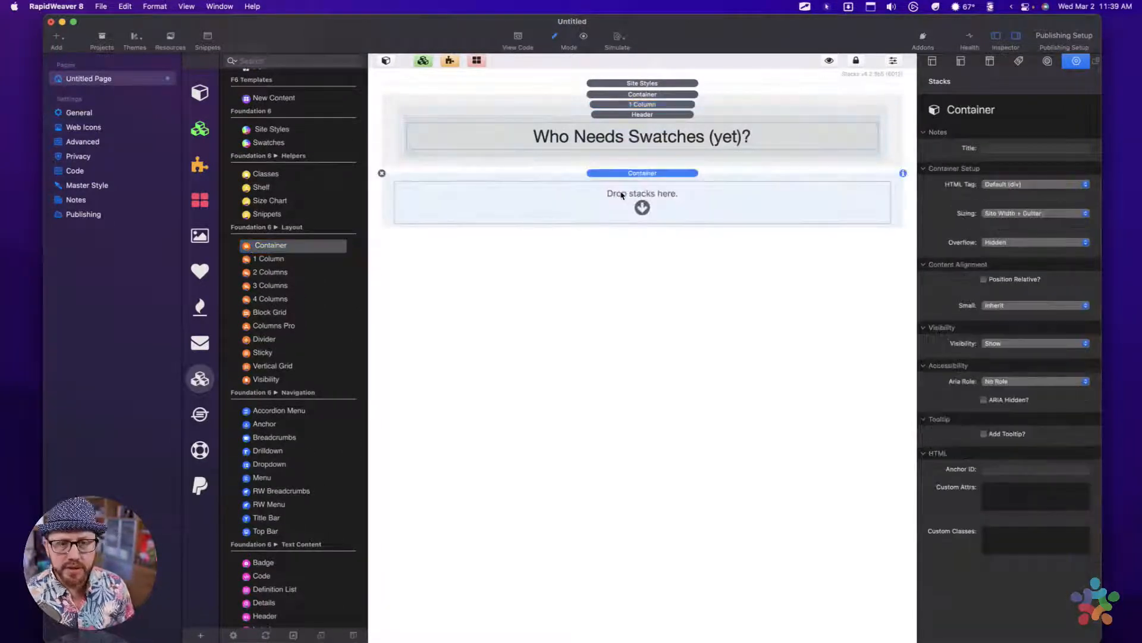
left_click(646, 94)
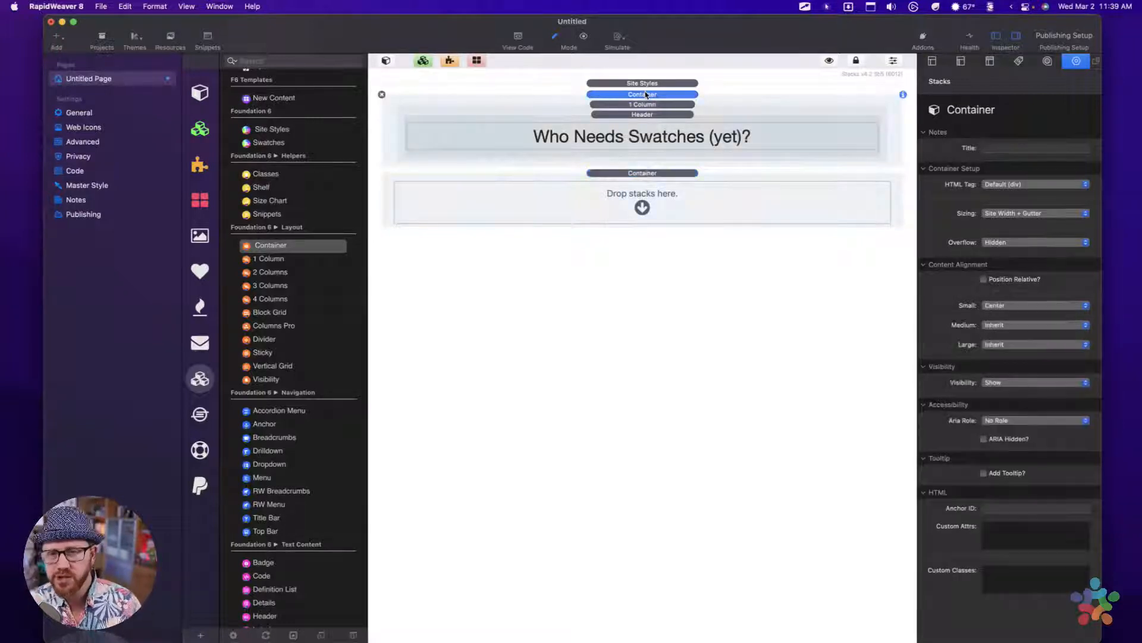
left_click(634, 174)
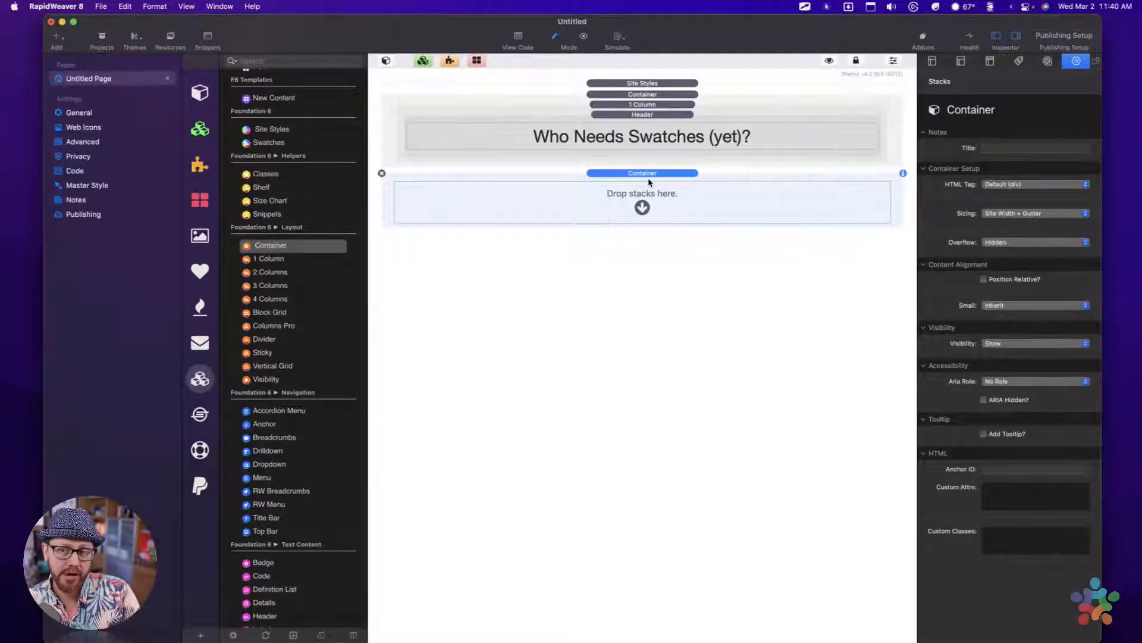
left_click(645, 95)
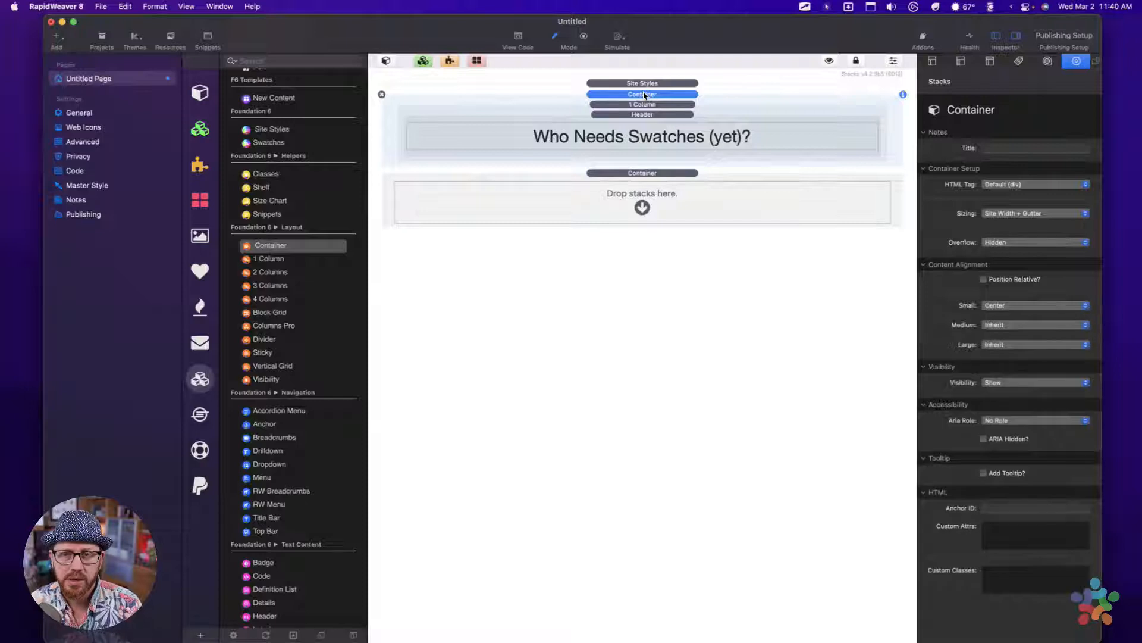
left_click(638, 175)
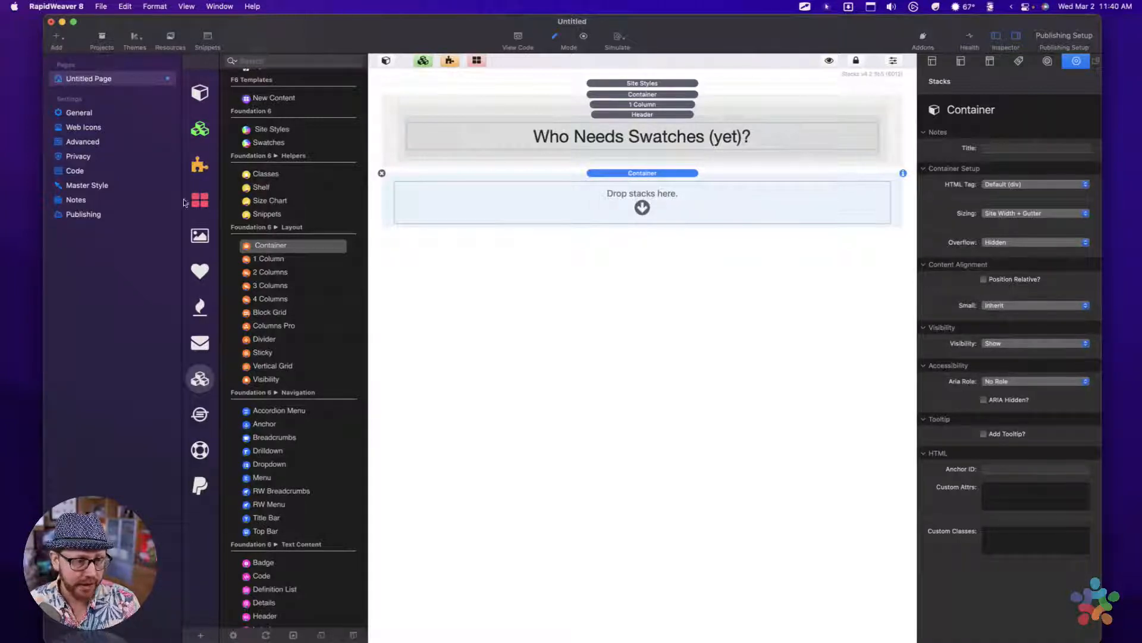
left_click_drag(263, 275, 640, 207)
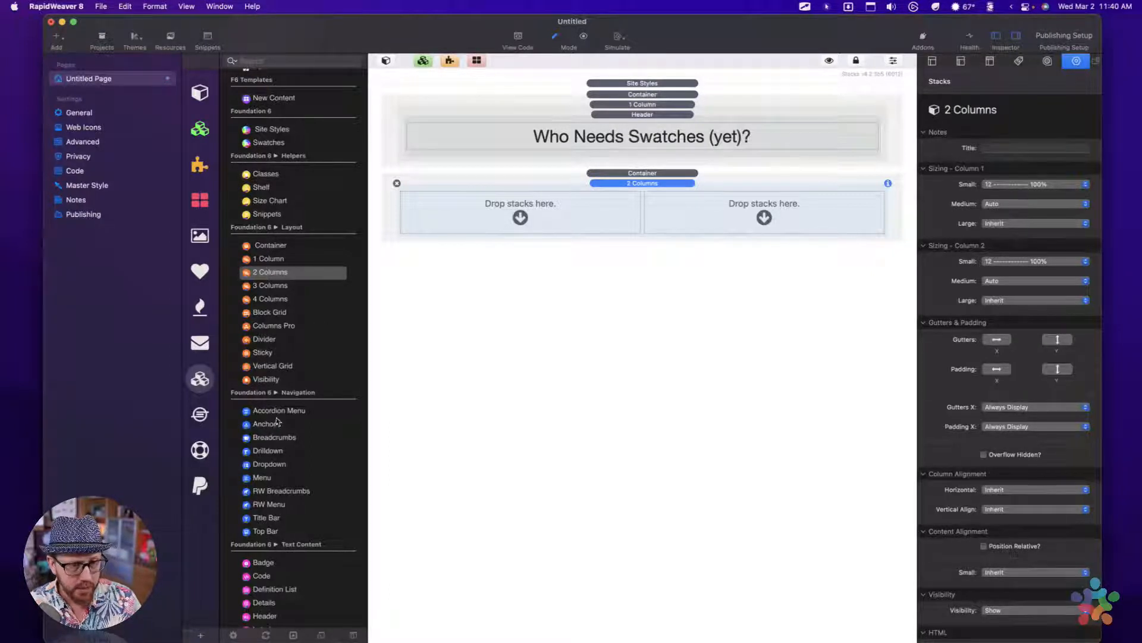
Step: Add a Foundation 6 Caption stack to the first column of the 2 Columns stack
scroll(276, 441, "down", 5)
scroll(276, 440, "down", 7)
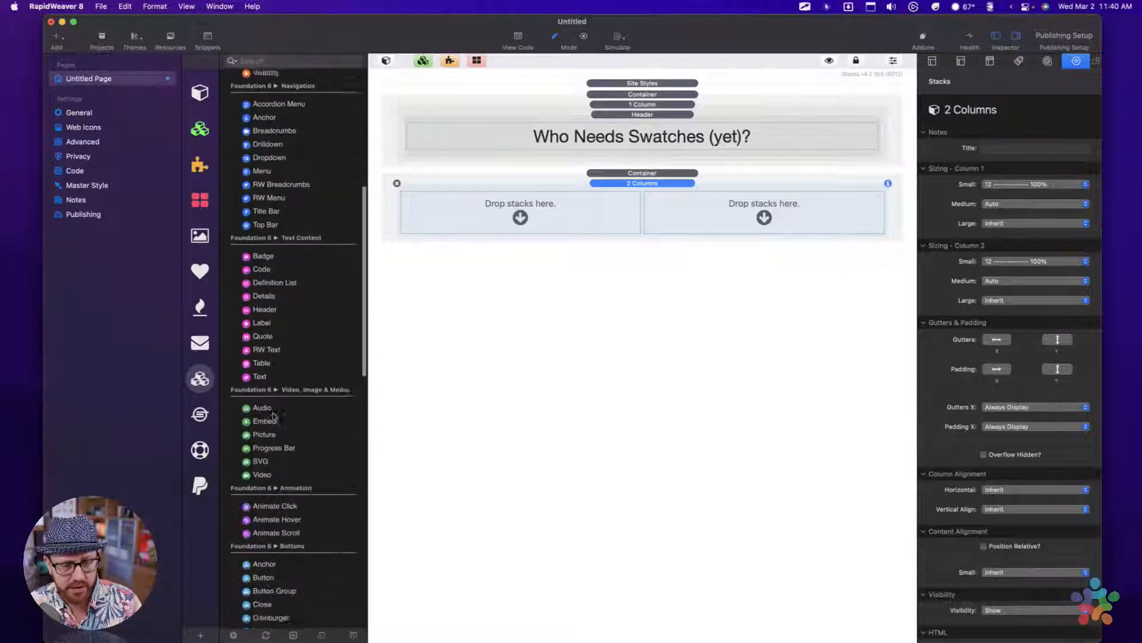
scroll(271, 441, "down", 11)
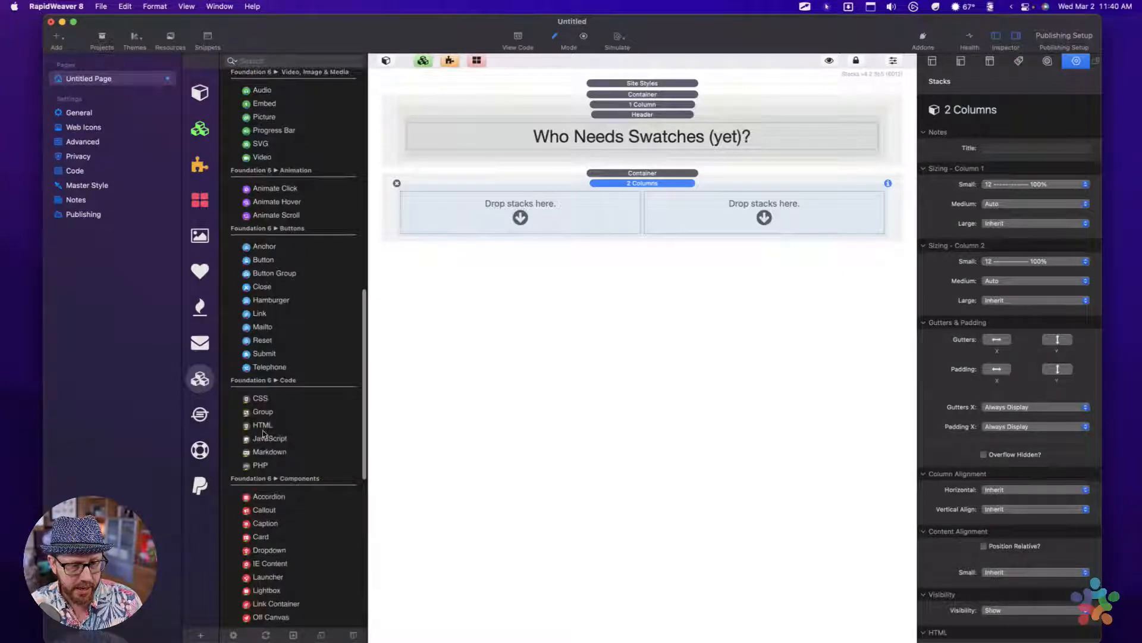
scroll(260, 470, "down", 7)
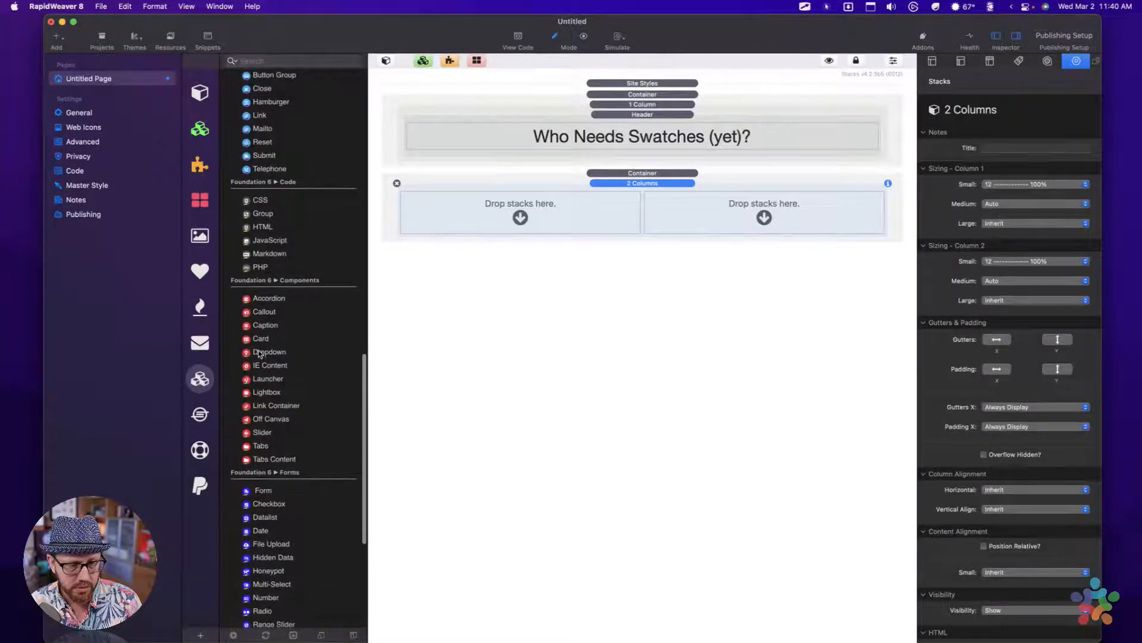
left_click(259, 326)
left_click_drag(259, 328, 558, 206)
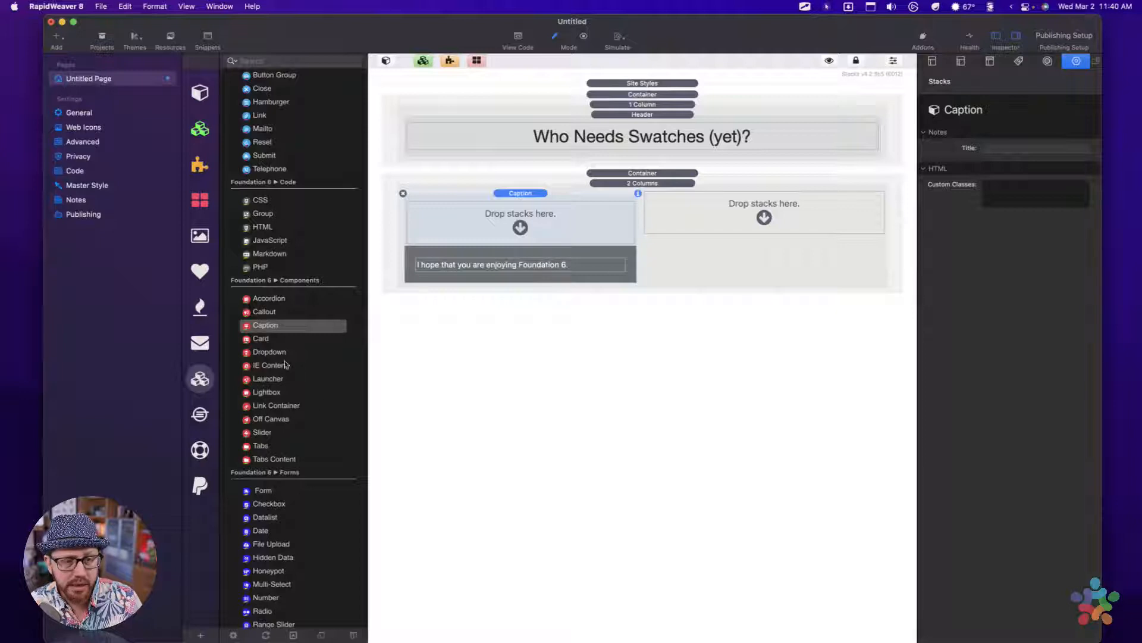
Step: Place a Picture stack inside the Caption stack and assign the astronaut-on-the-moon photo as its image
scroll(285, 365, "up", 10)
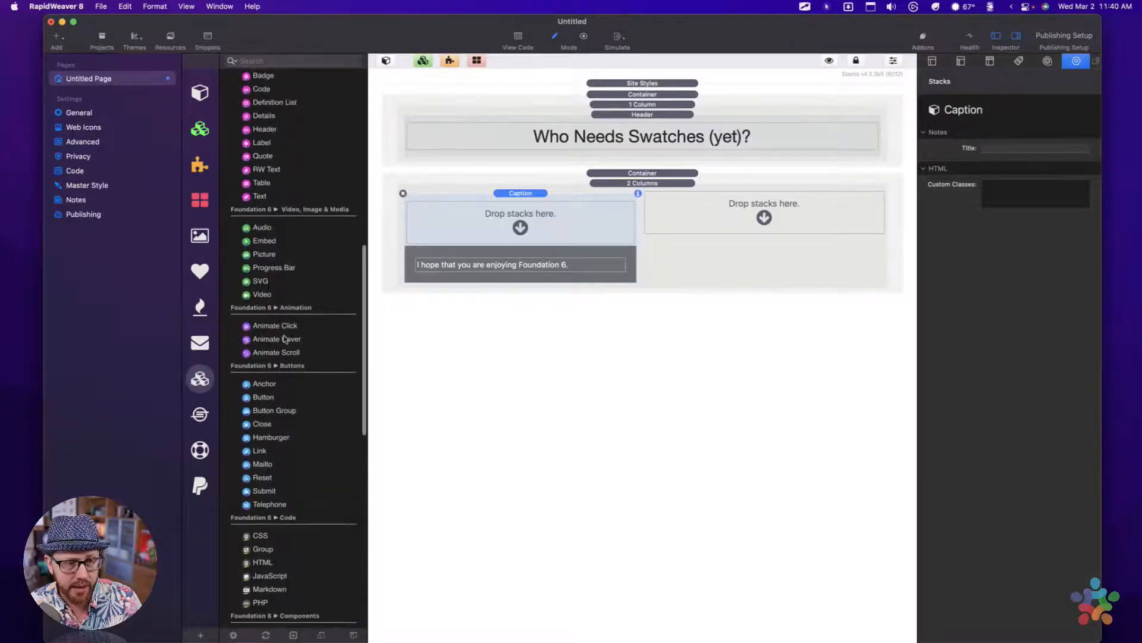
scroll(286, 275, "up", 5)
left_click_drag(266, 376, 540, 216)
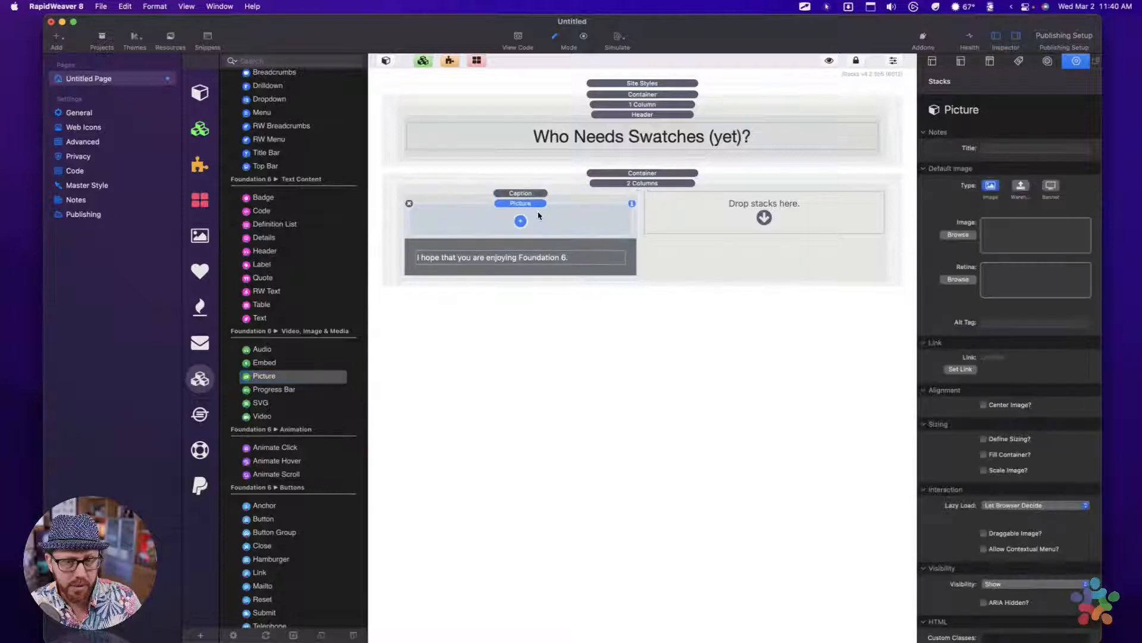
key("ctrl+Up")
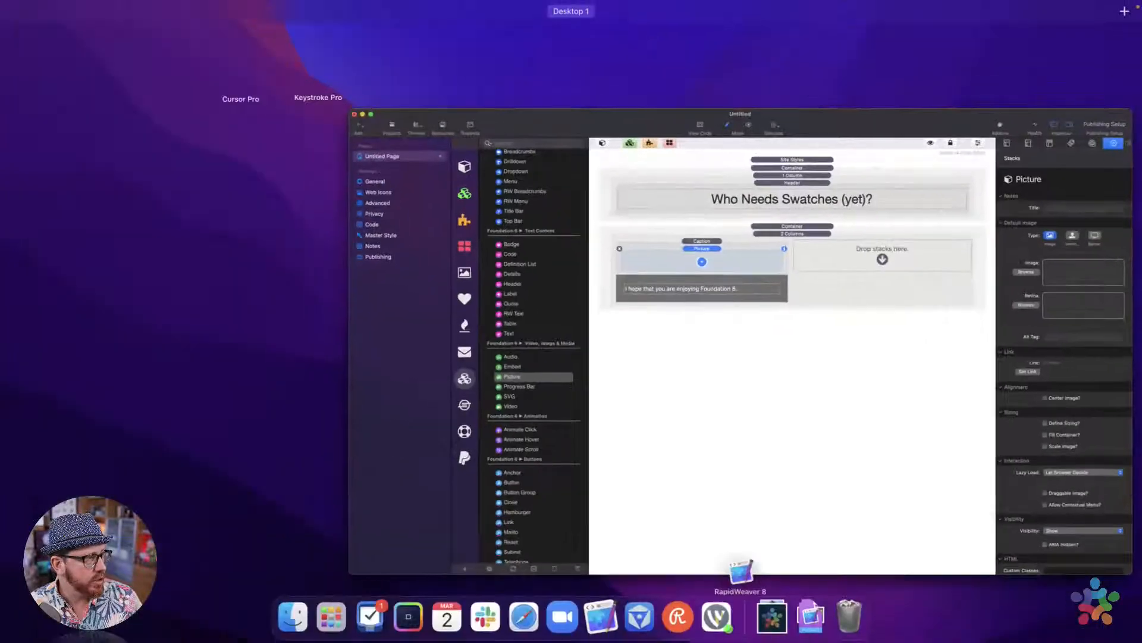
key("ctrl+Up")
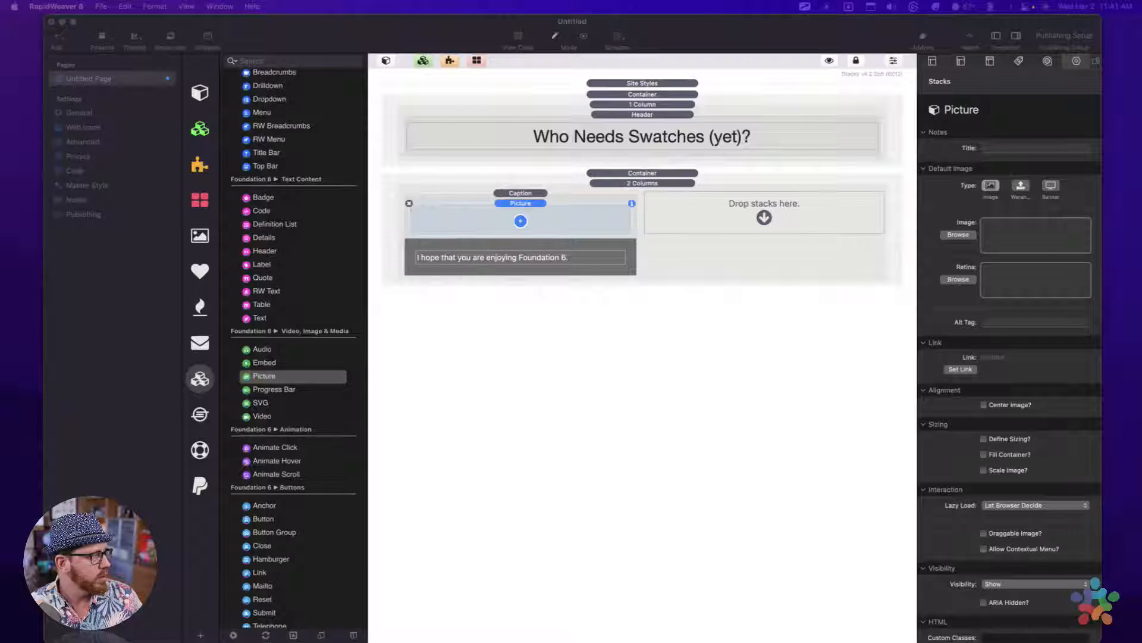
left_click_drag(580, 81, 1034, 239)
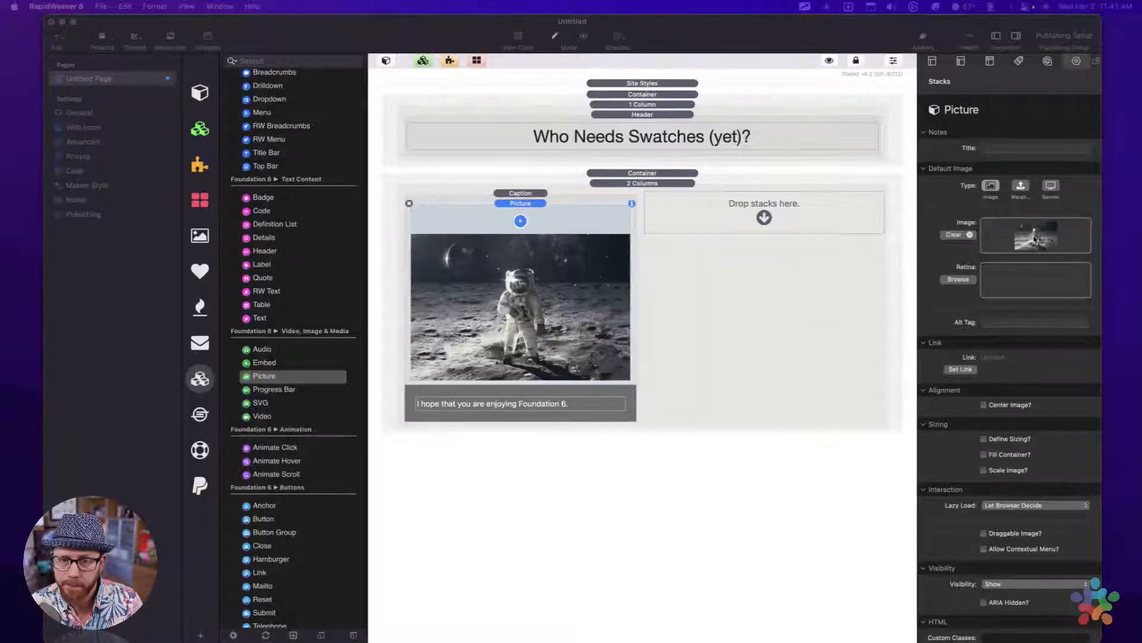
left_click(544, 209)
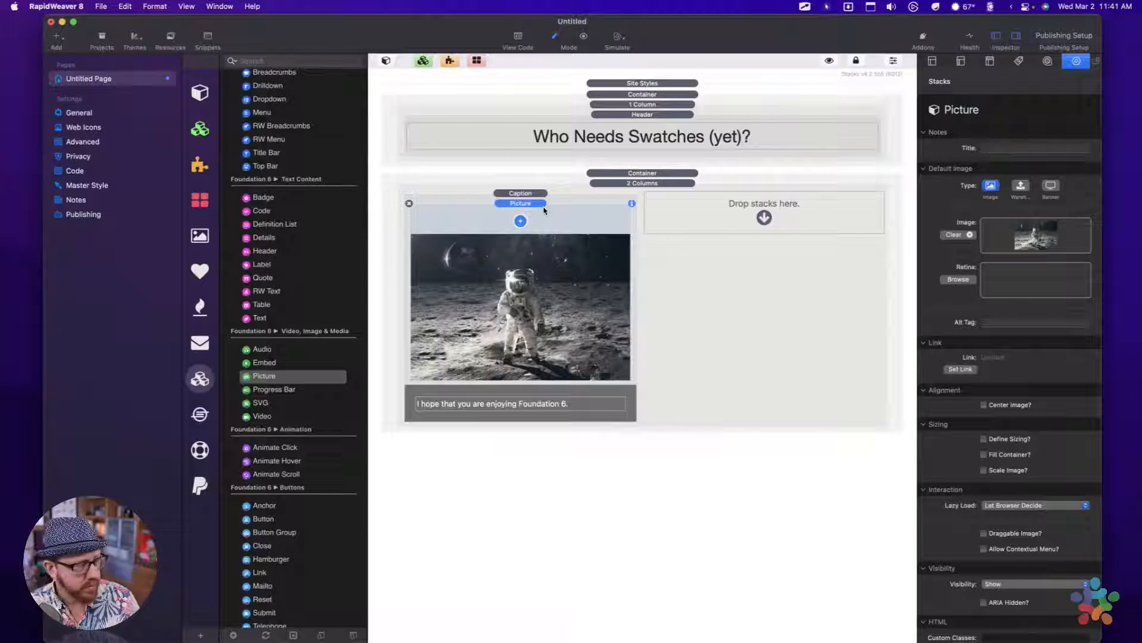
Step: Add a Foundation 6 Text stack to the second column and change its sample heading to "Header"
left_click(731, 233)
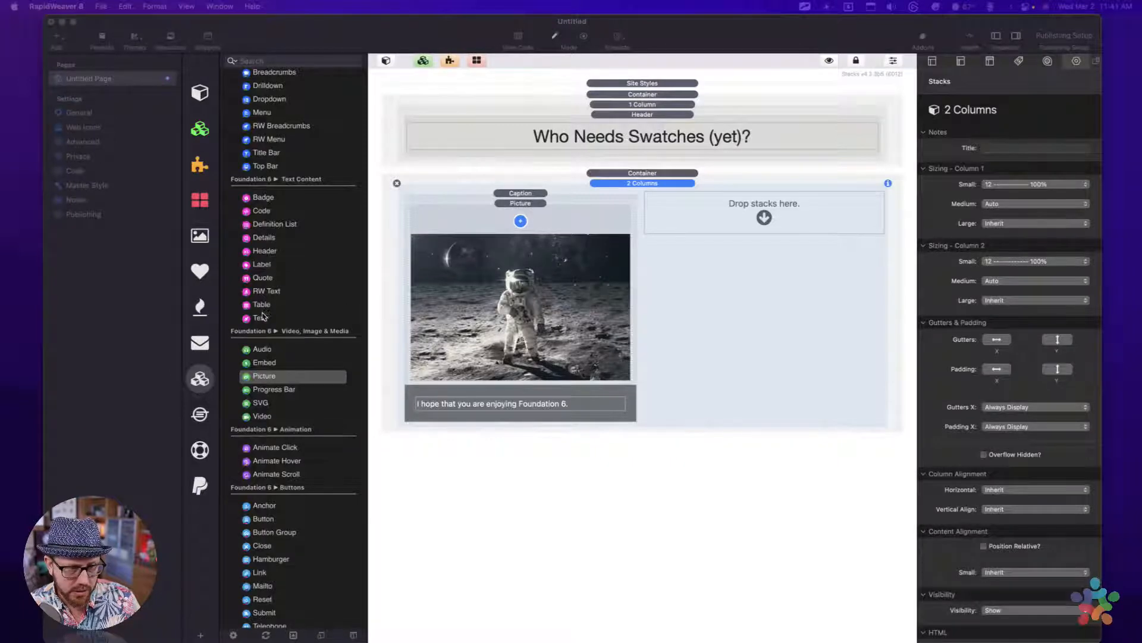
left_click_drag(261, 317, 834, 204)
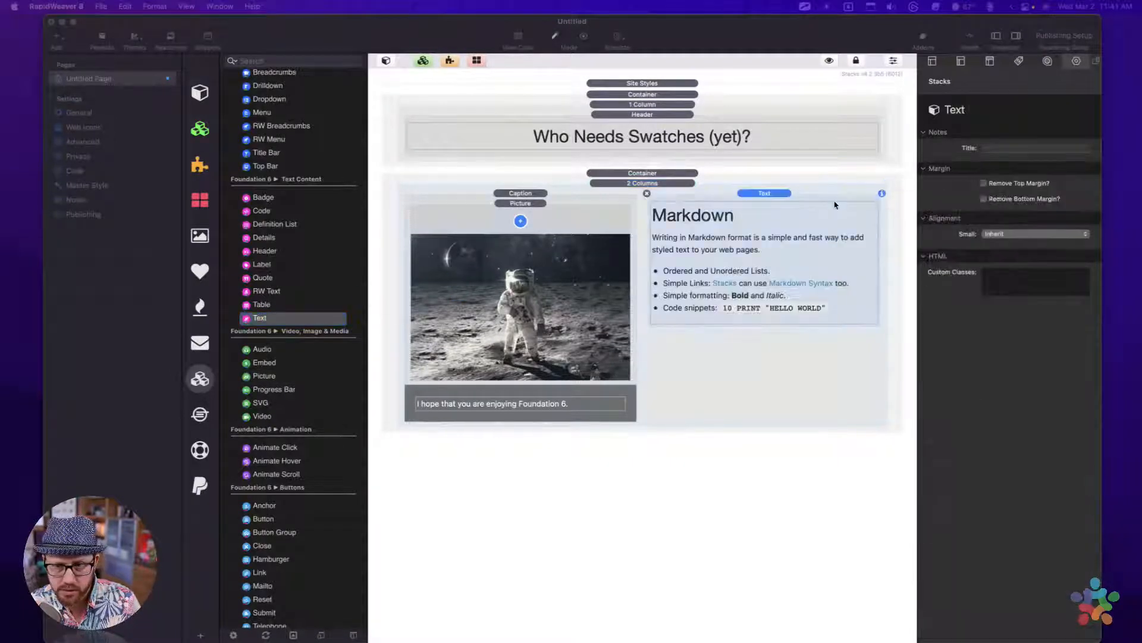
double_click(716, 238)
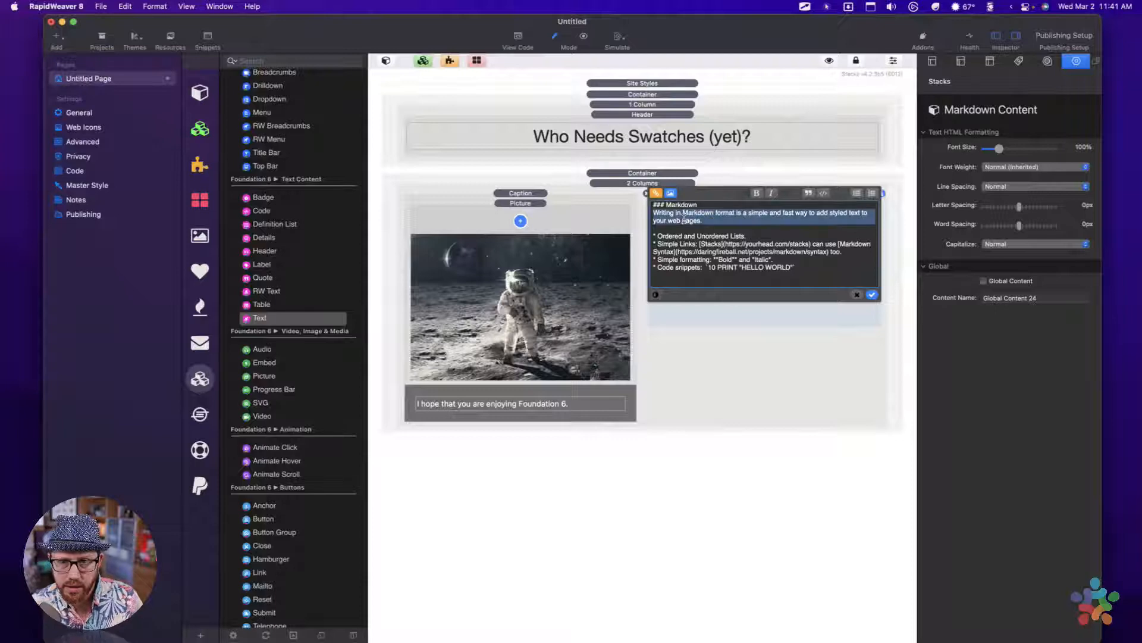
key("alt+Right")
key("alt+Right")
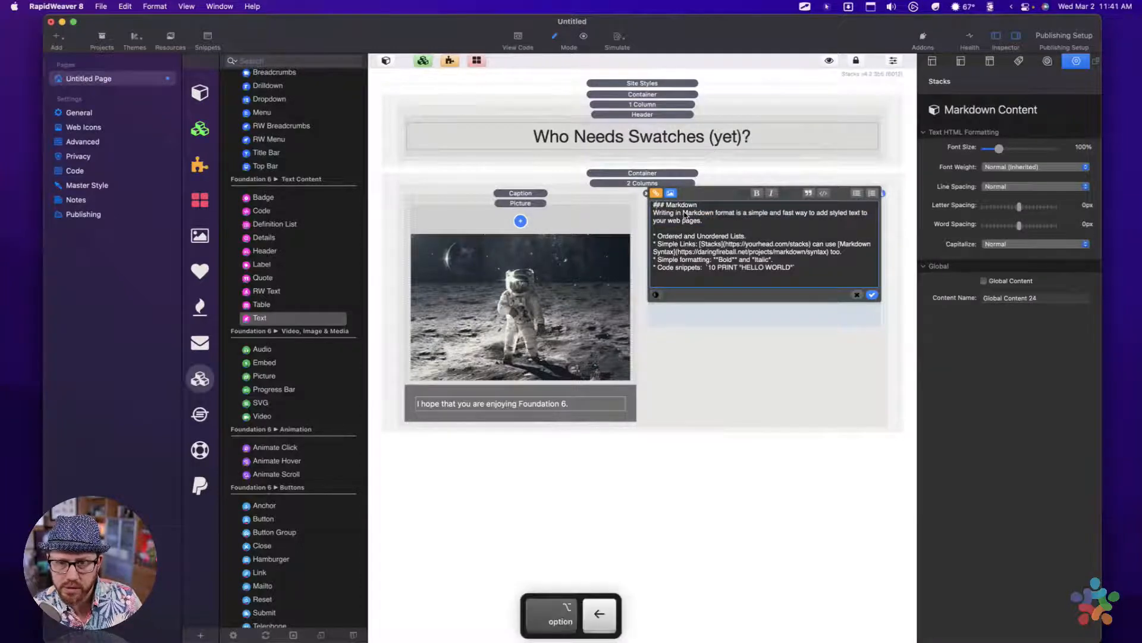
key("shift+alt+Left")
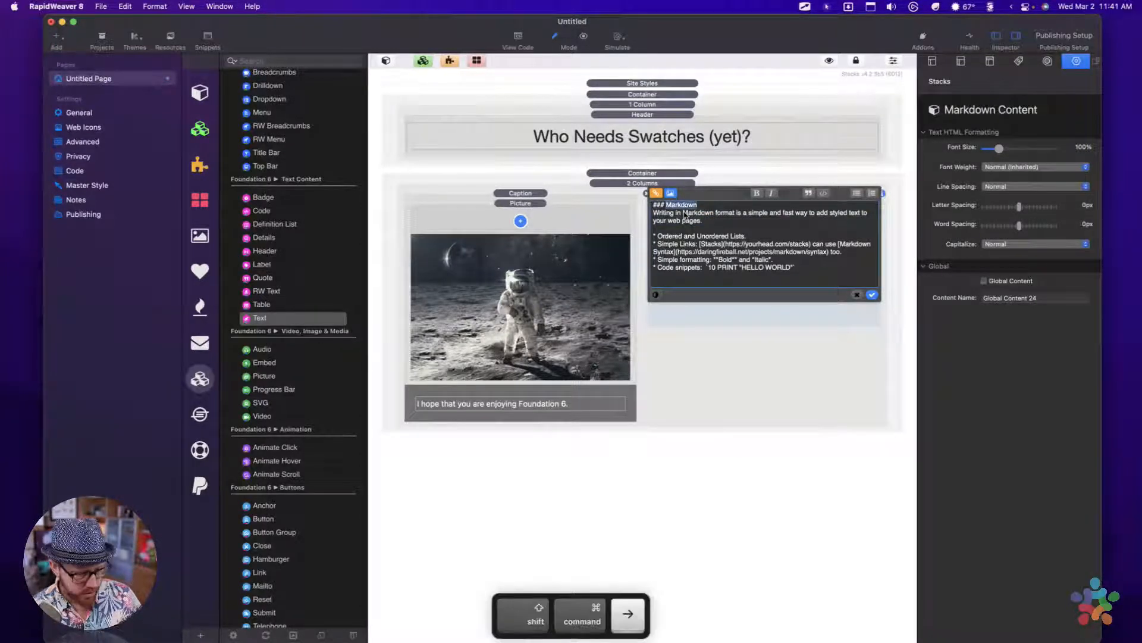
type("Header")
key("Right")
Step: Replace the remaining Markdown sample below the heading with a Lorem ipsum paragraph and apply the text
key("shift+super+Down")
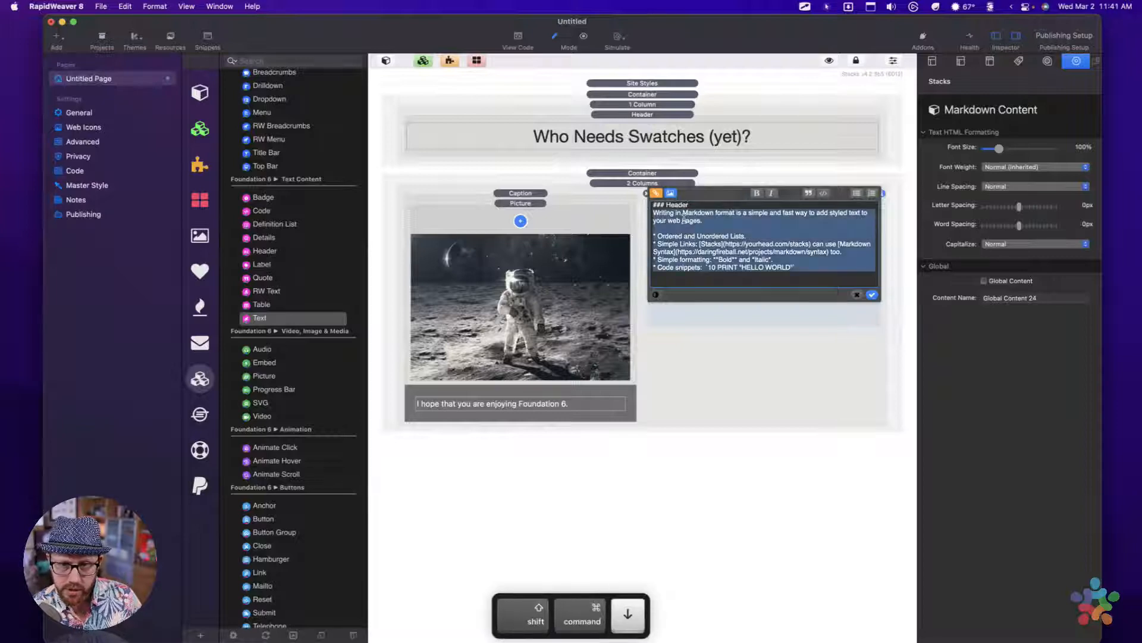
key("BackSpace")
type(":")
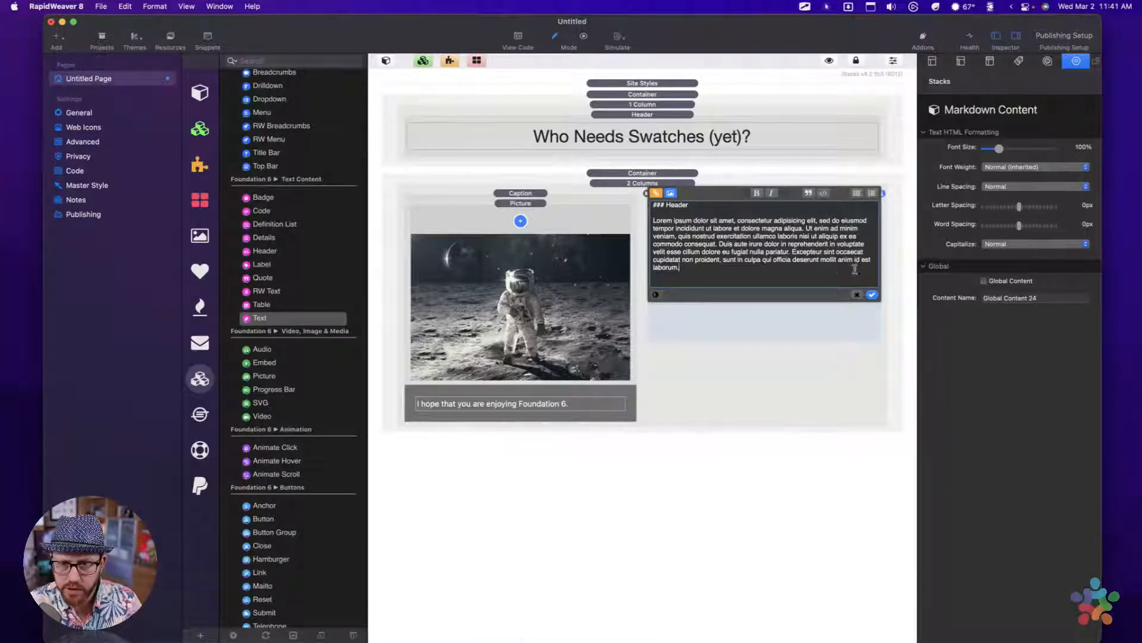
left_click(872, 295)
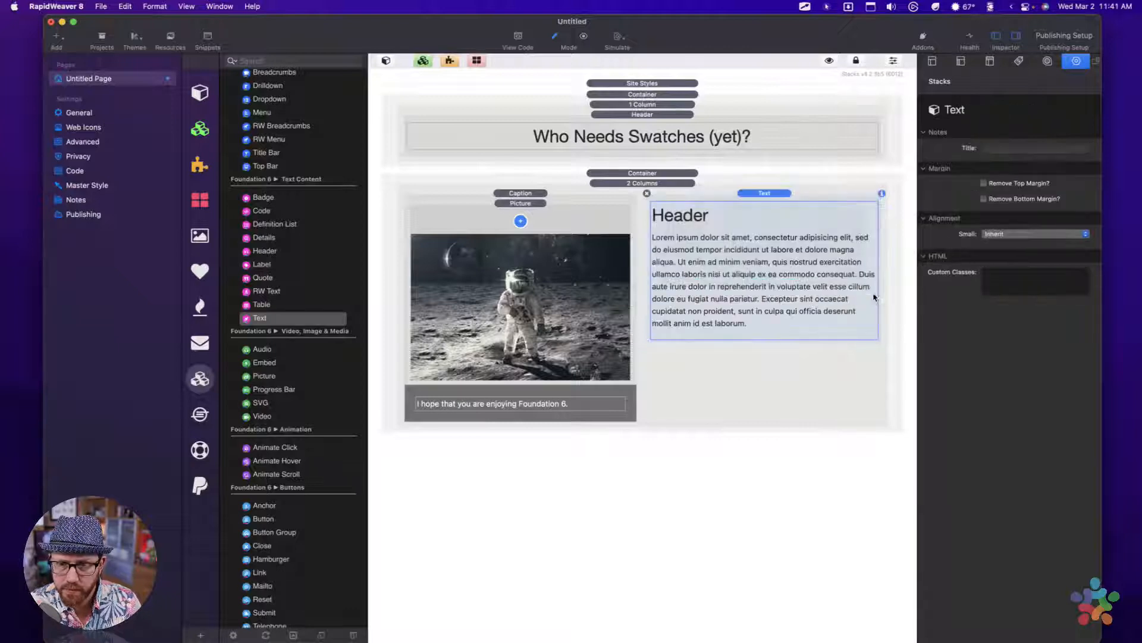
Step: Replace the Text stack's Lorem ipsum paragraph with hipster filler text using the ":hipsum" snippet and apply it
double_click(715, 282)
triple_click(692, 235)
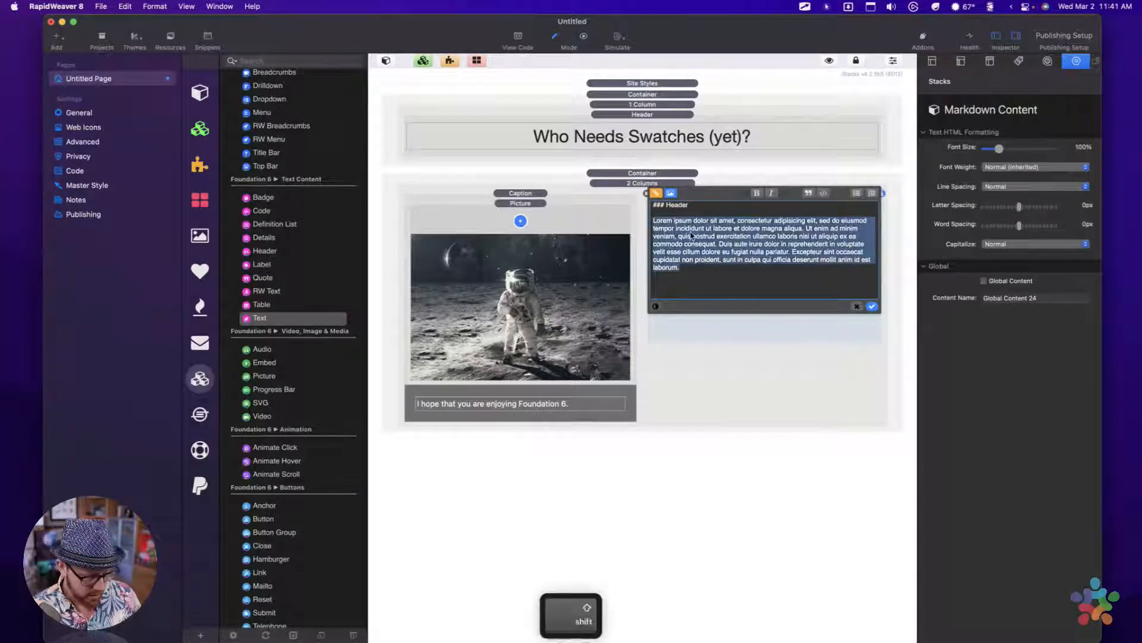
type(":")
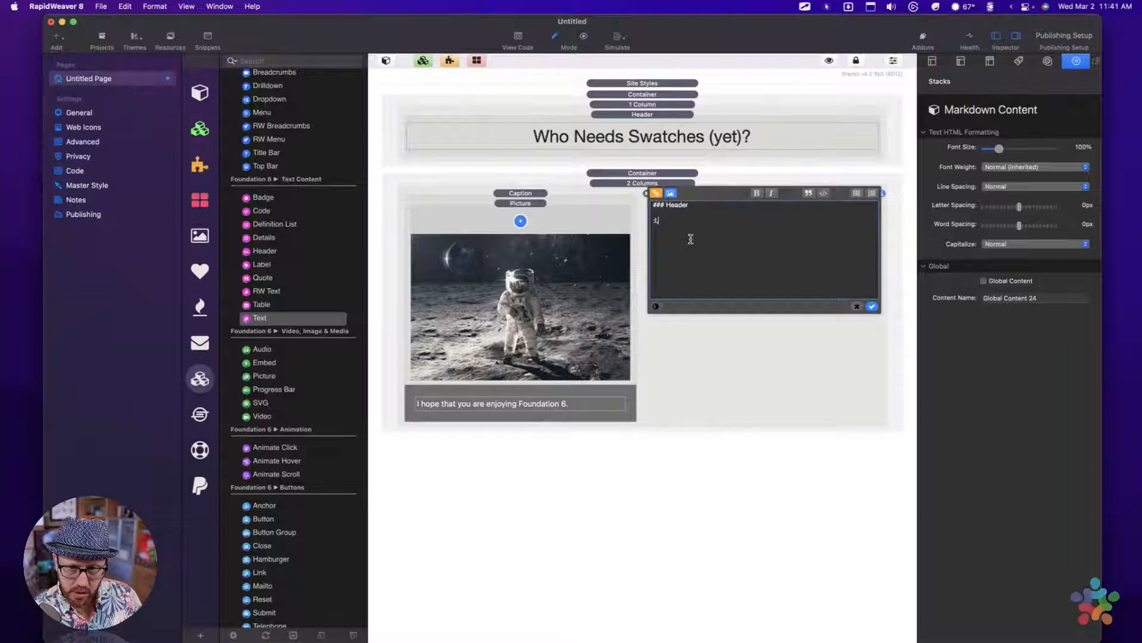
type(":ipsu")
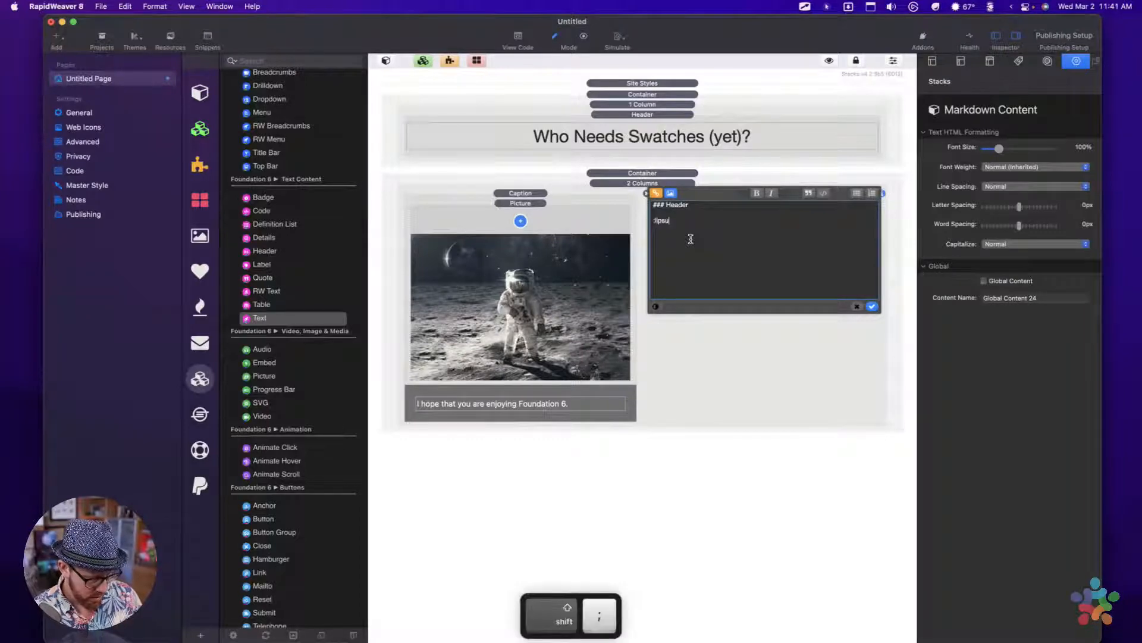
type("m")
key("super+BackSpace")
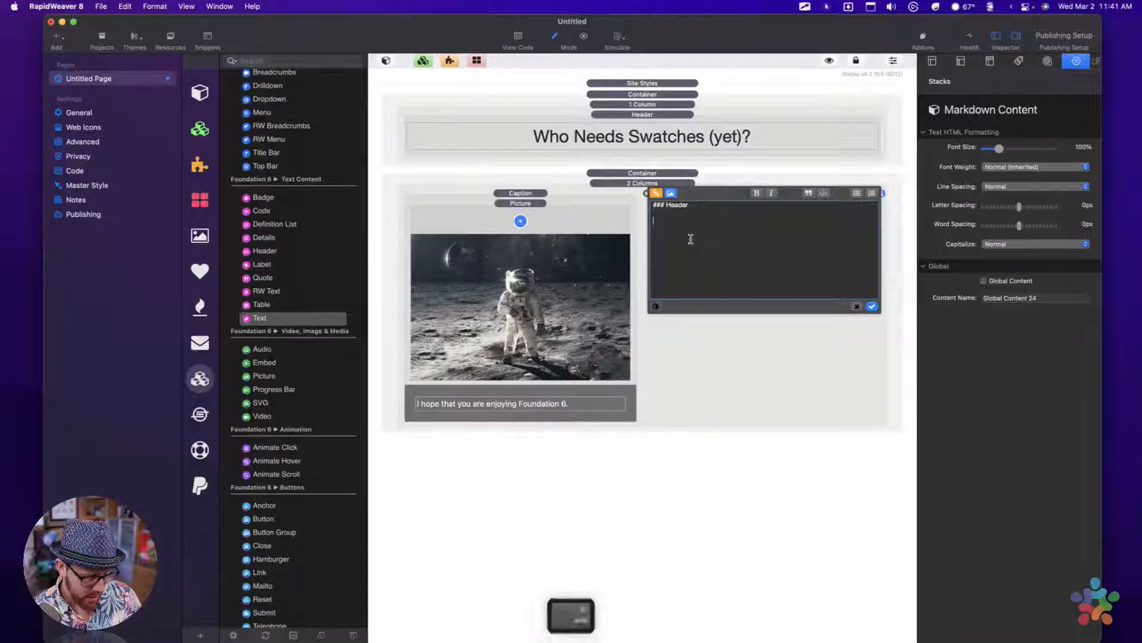
type(":hipsum")
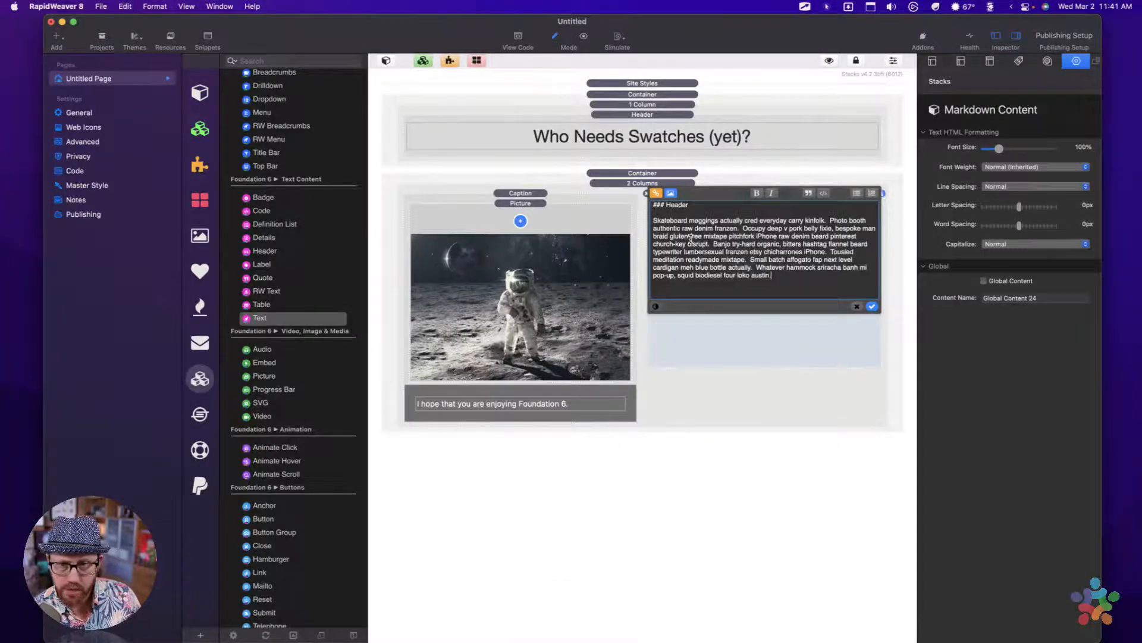
left_click(873, 307)
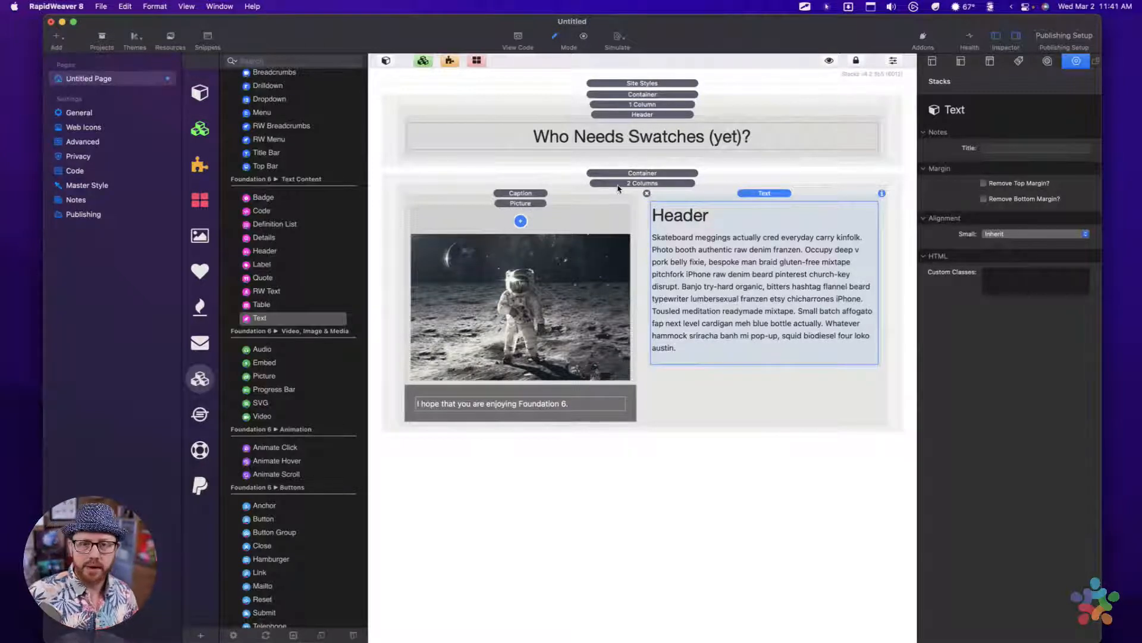
left_click(566, 224)
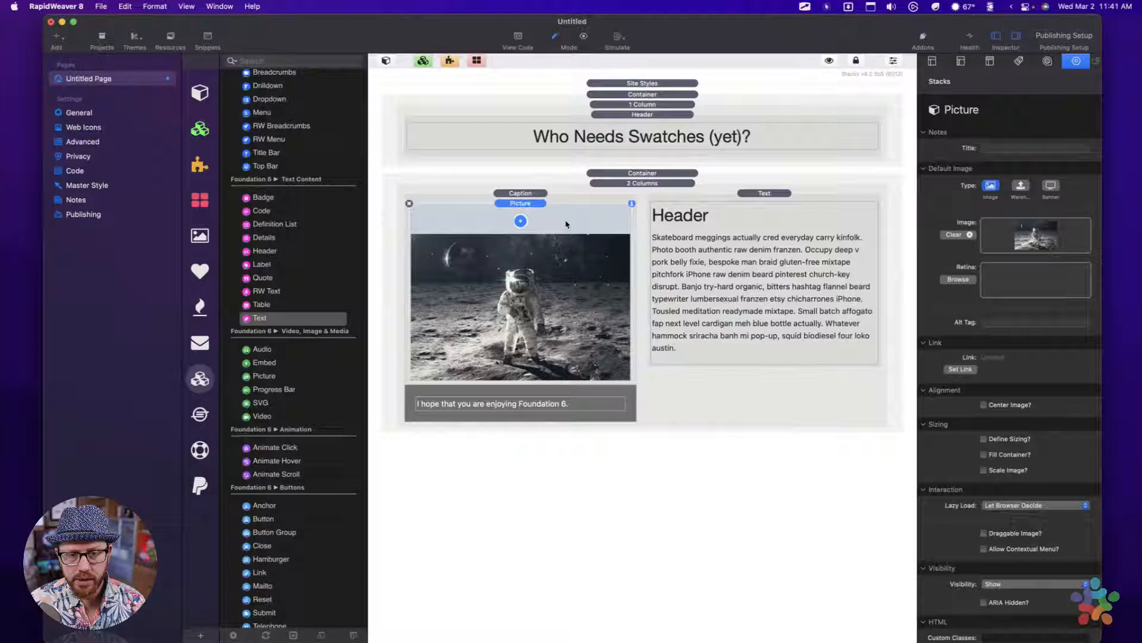
left_click(712, 226)
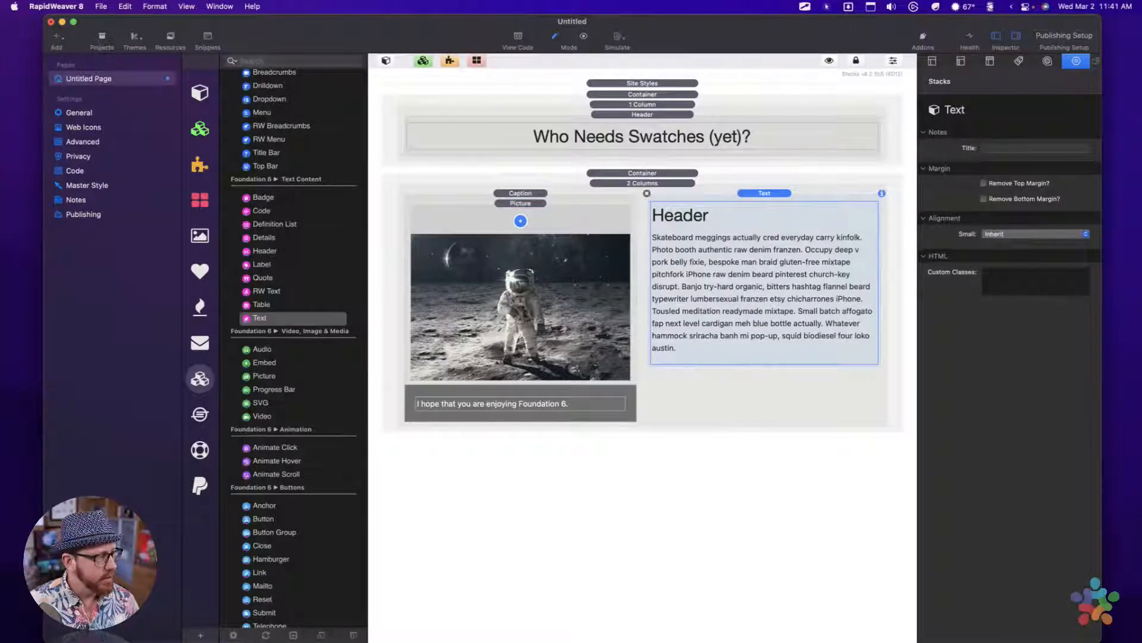
left_click(616, 173)
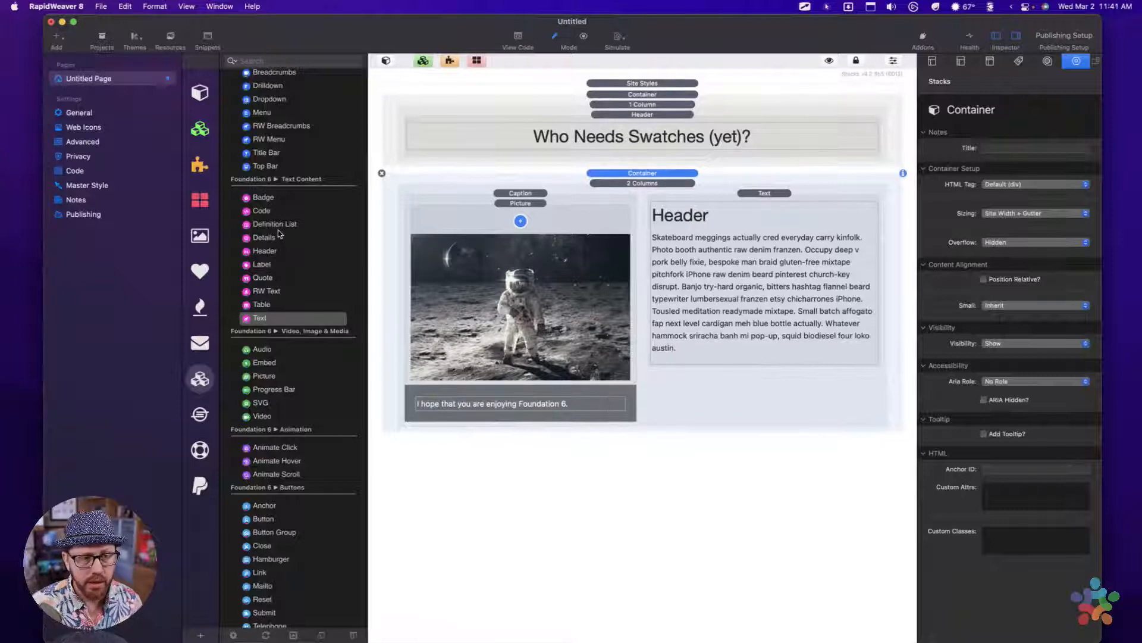
Step: Add a Container stack below the two-column section and place a 3 Columns stack inside it
scroll(279, 233, "up", 5)
left_click(260, 109)
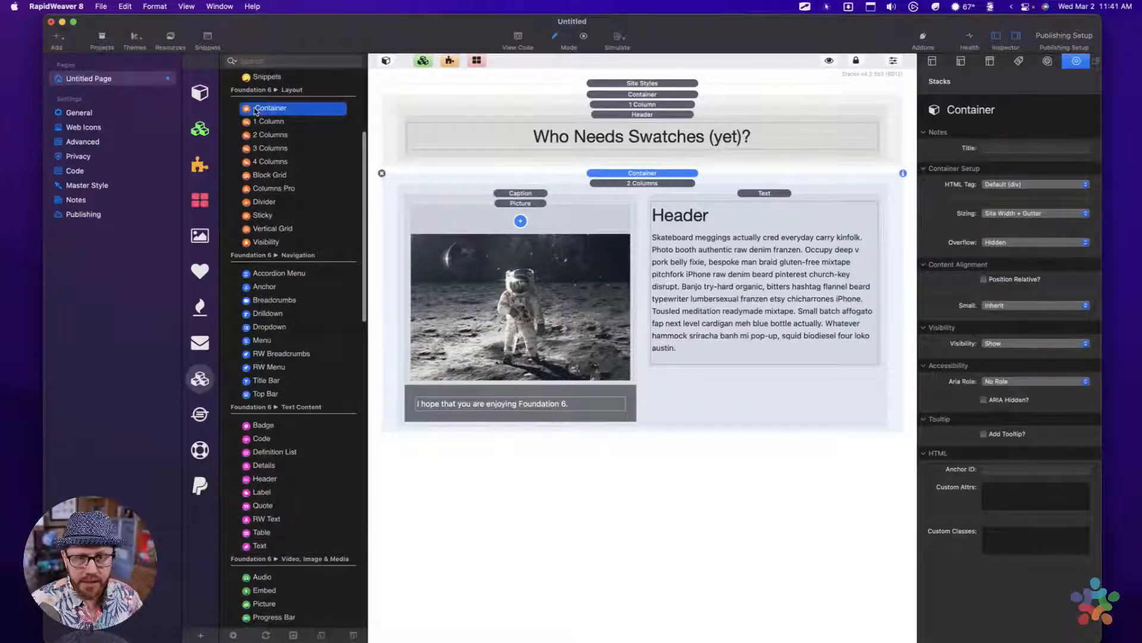
left_click_drag(254, 111, 771, 461)
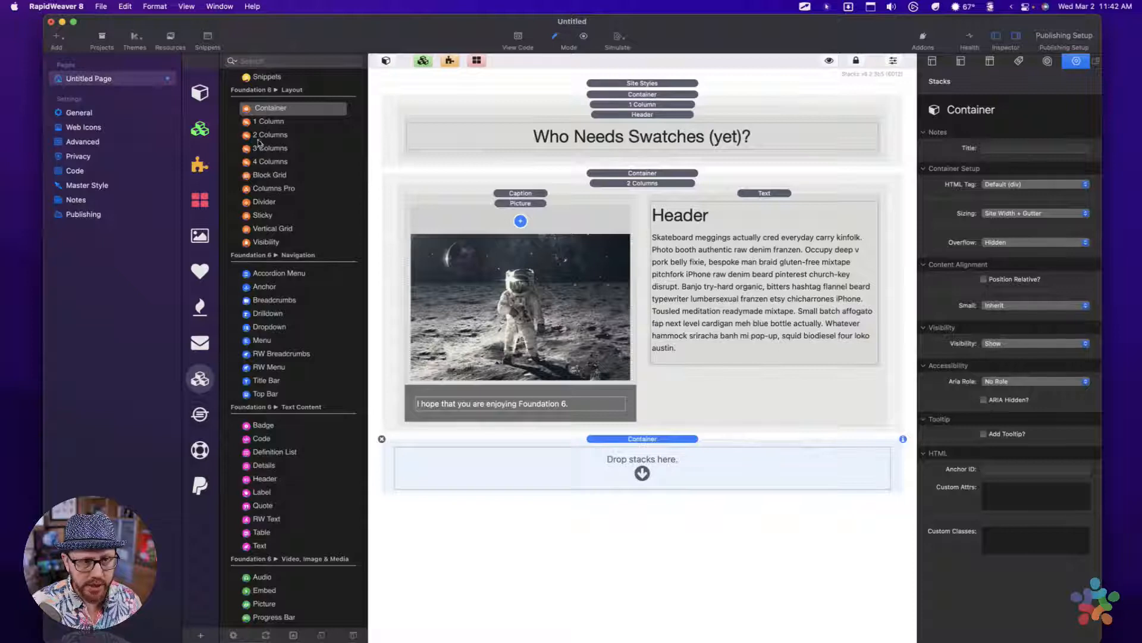
left_click_drag(260, 136, 735, 476)
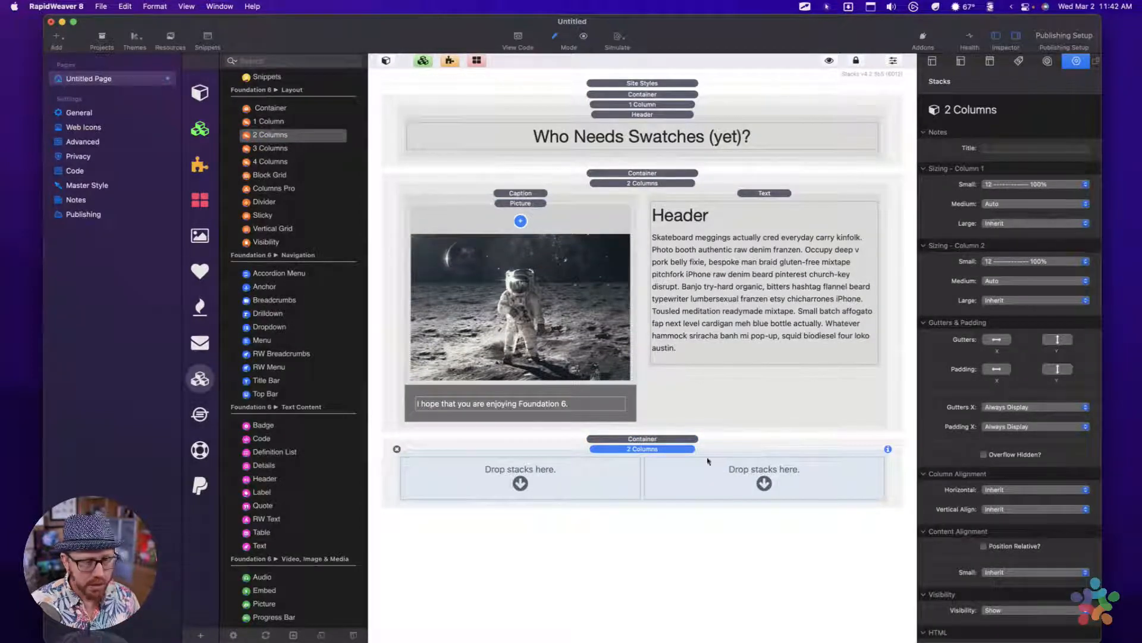
left_click(396, 447)
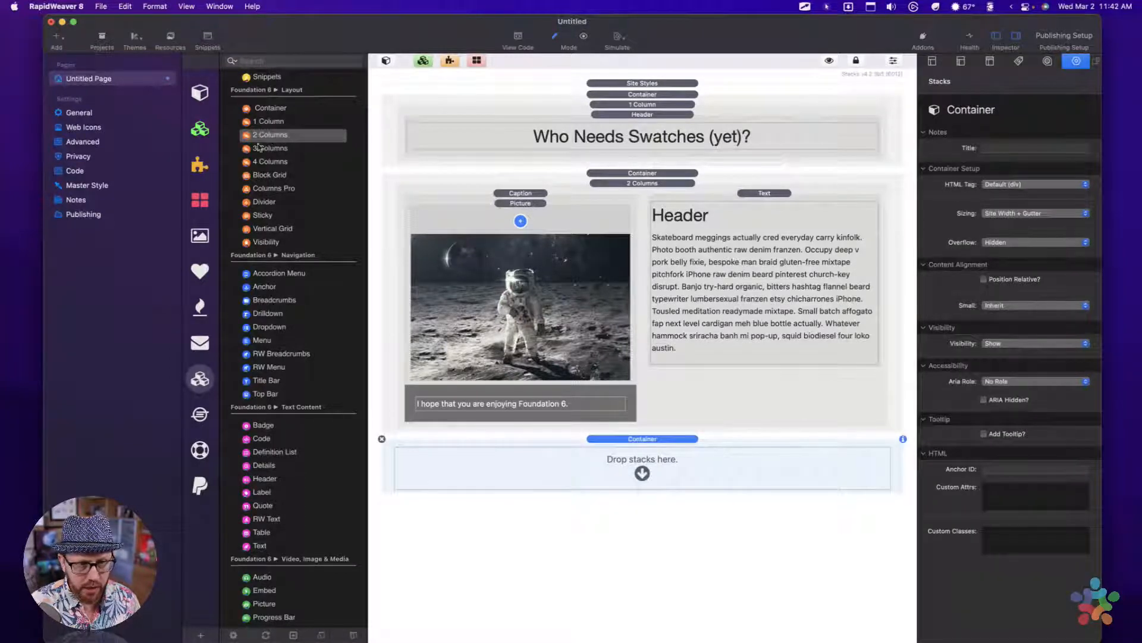
left_click_drag(259, 147, 648, 454)
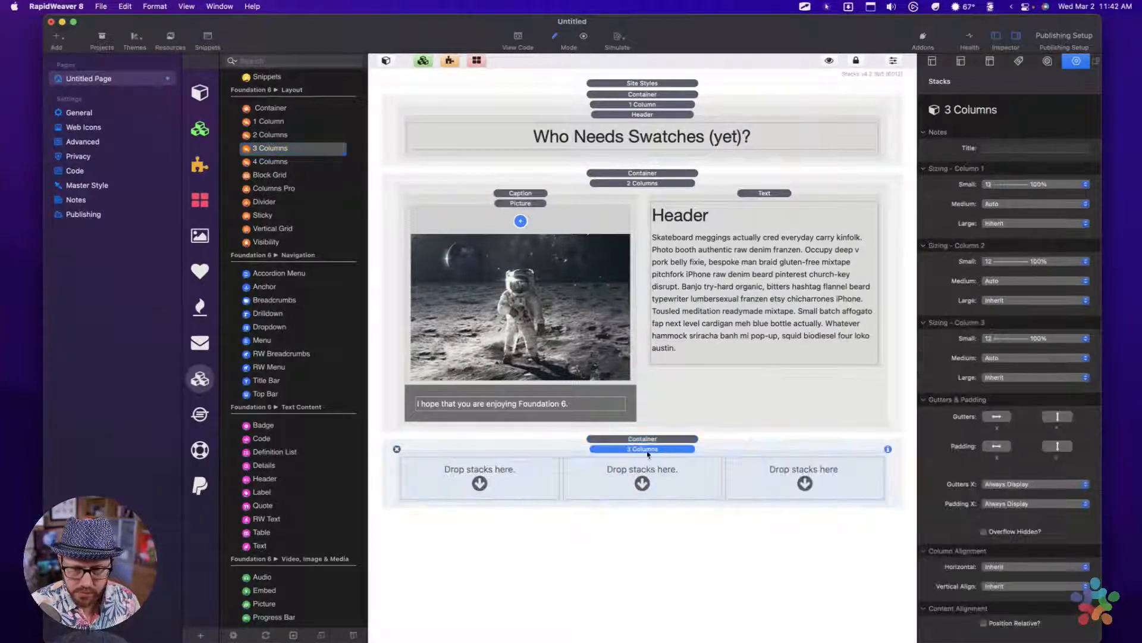
left_click(646, 441)
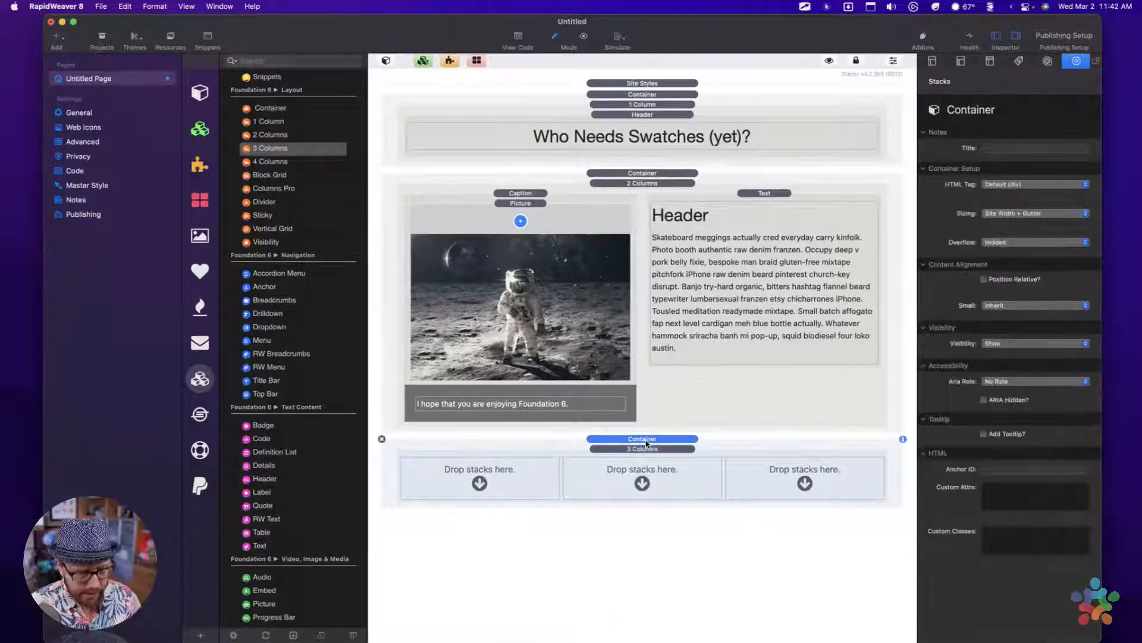
Step: Preview the page to check the spacing around the header, captioned picture and text, and return to editing
key("super+r")
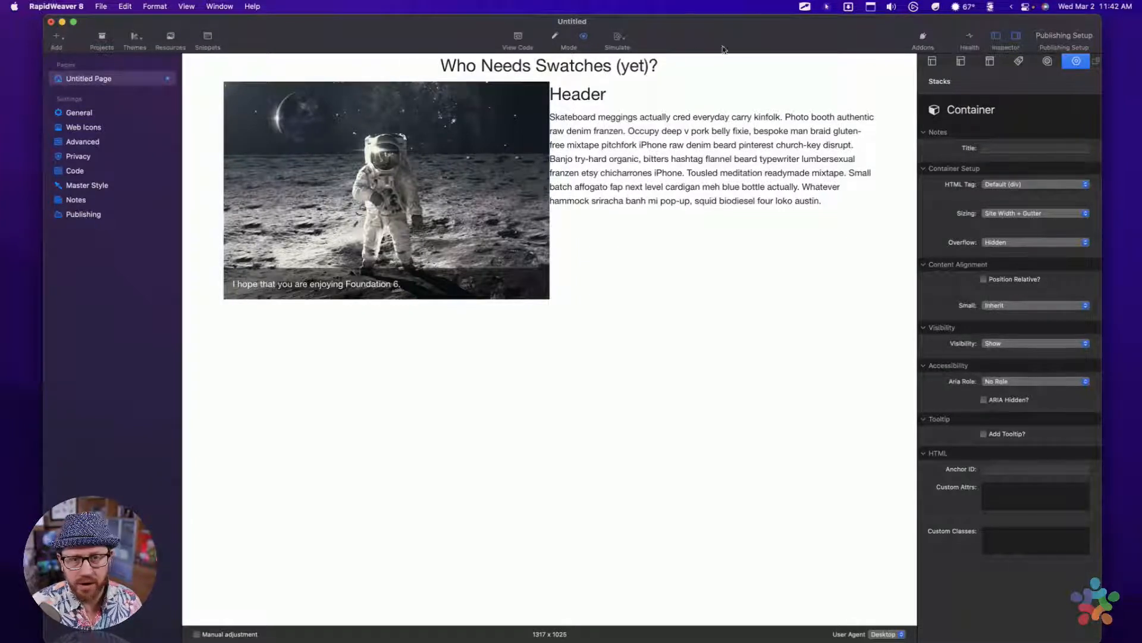
left_click_drag(697, 67, 389, 77)
left_click(389, 73)
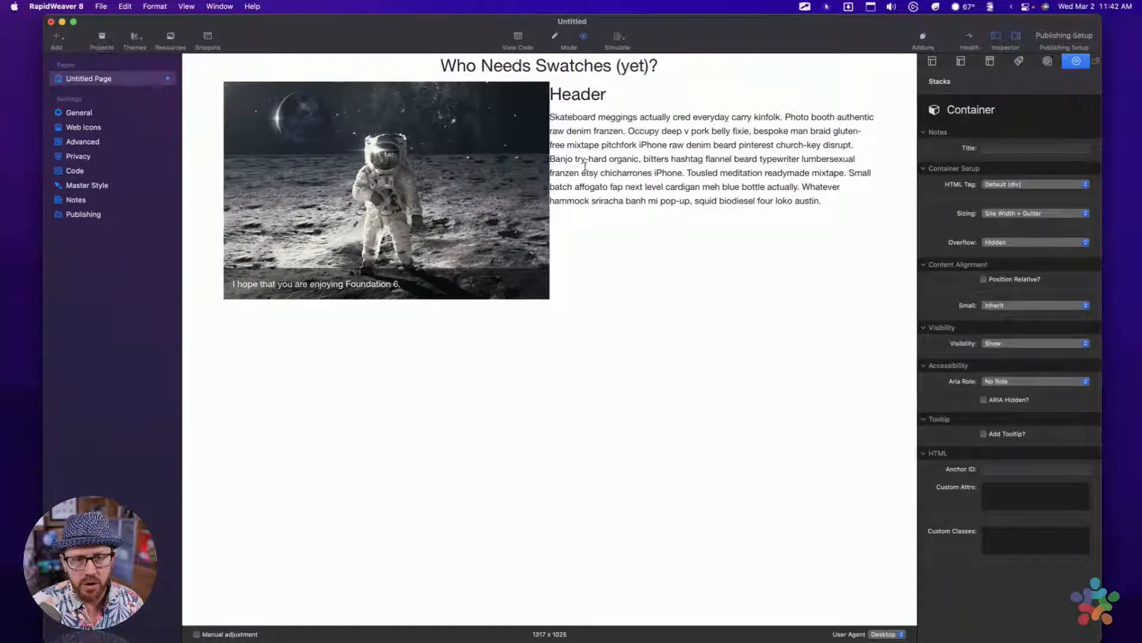
key("super+shift+p")
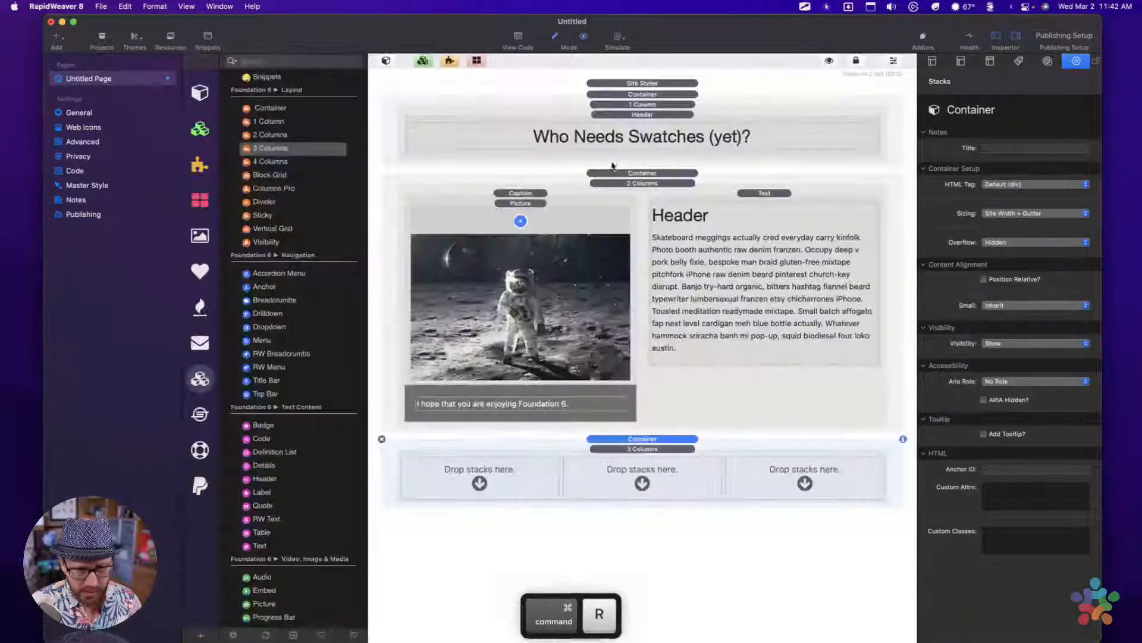
Step: Enable both horizontal and vertical gutters and padding on the 2 Columns stack
left_click(638, 183)
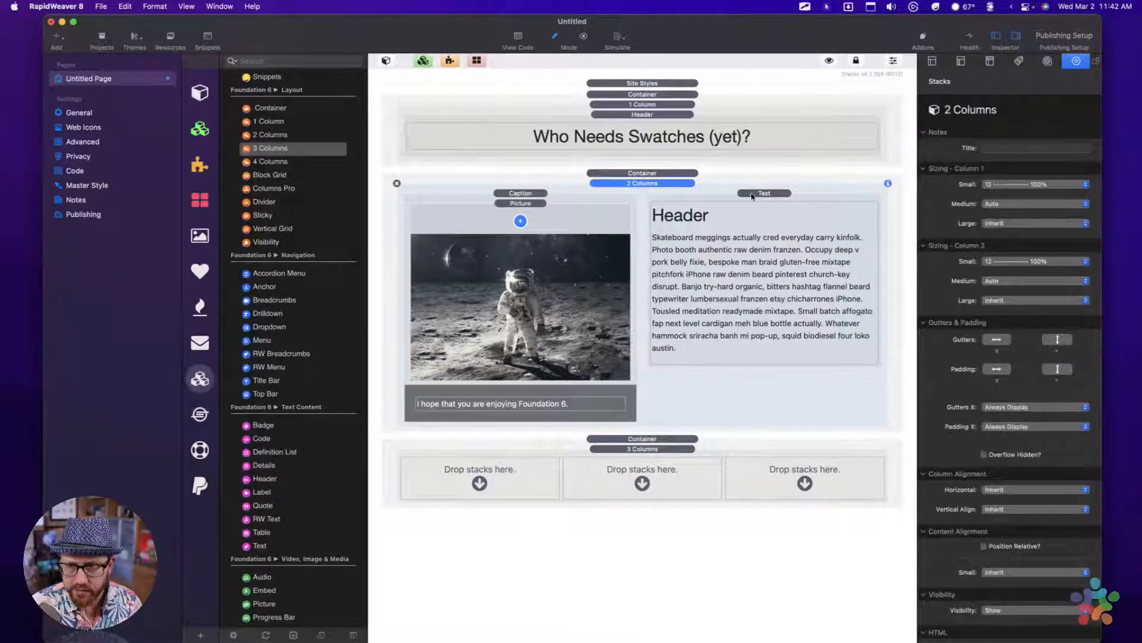
left_click(997, 339)
left_click(997, 369)
left_click(1057, 369)
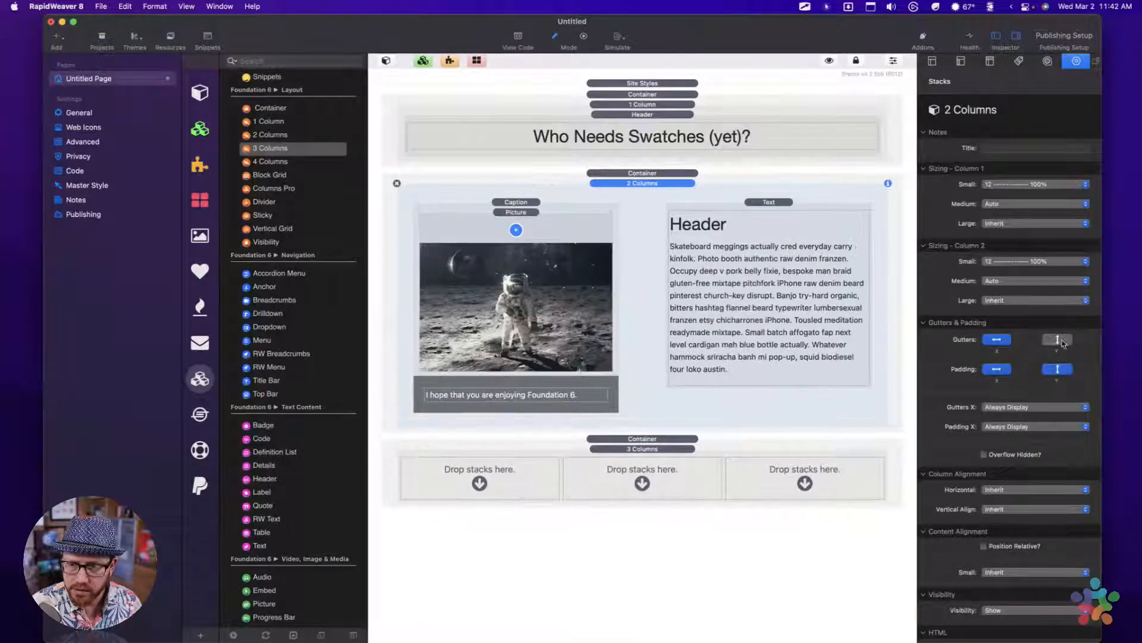
left_click(1062, 342)
Step: Preview the two-column section with its new gutters and padding and compare it with the edit view
key("super+r")
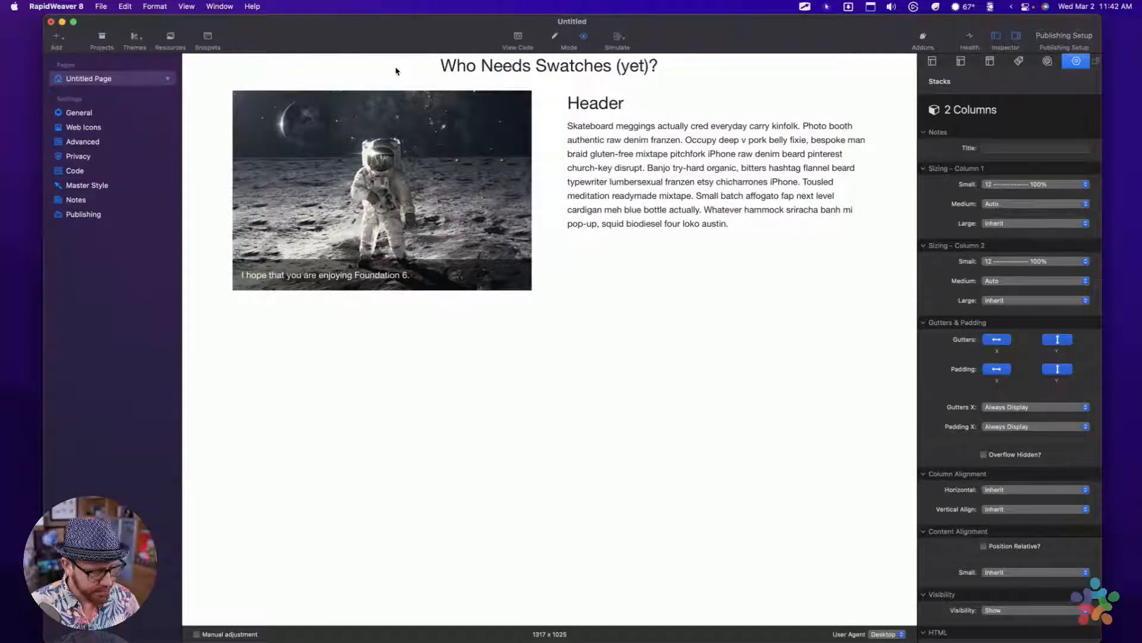
key("super+r")
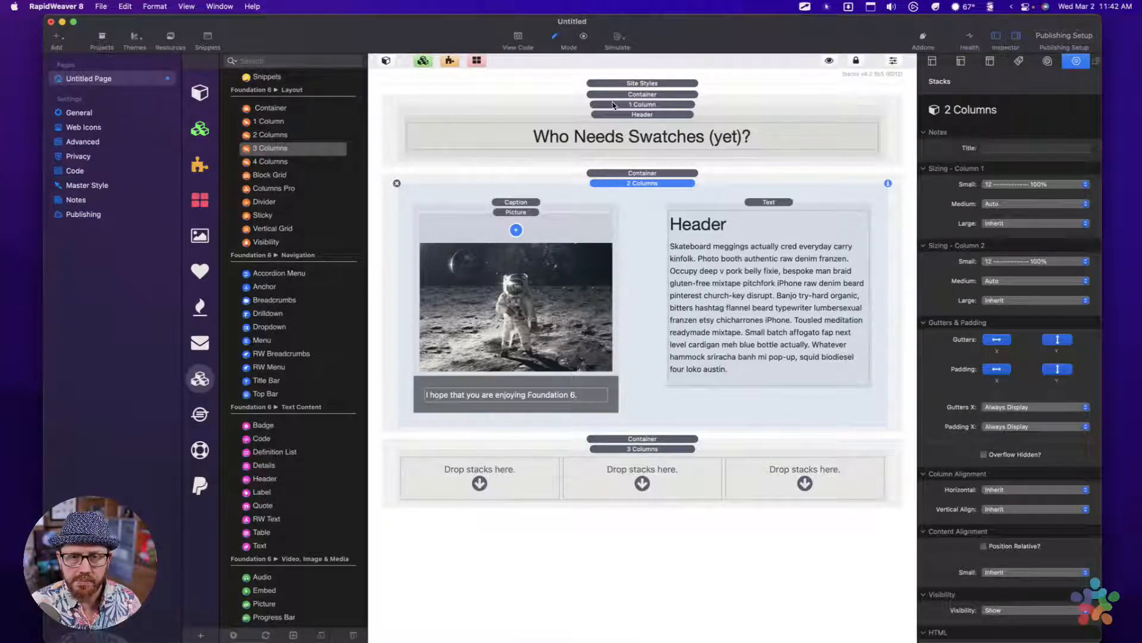
key("super+r")
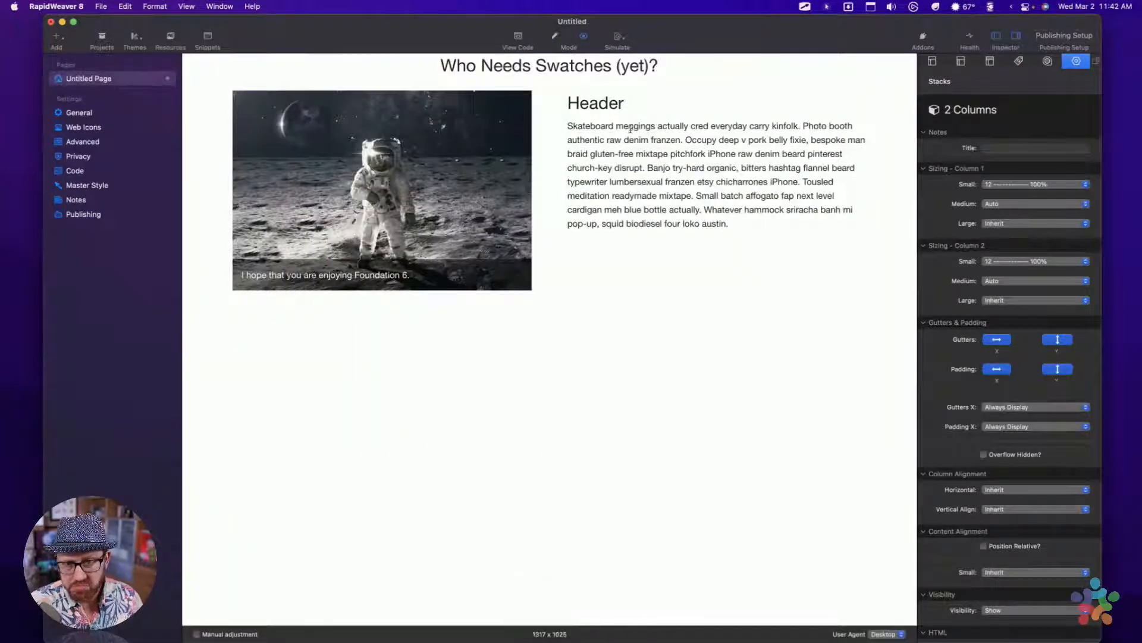
key("super+r")
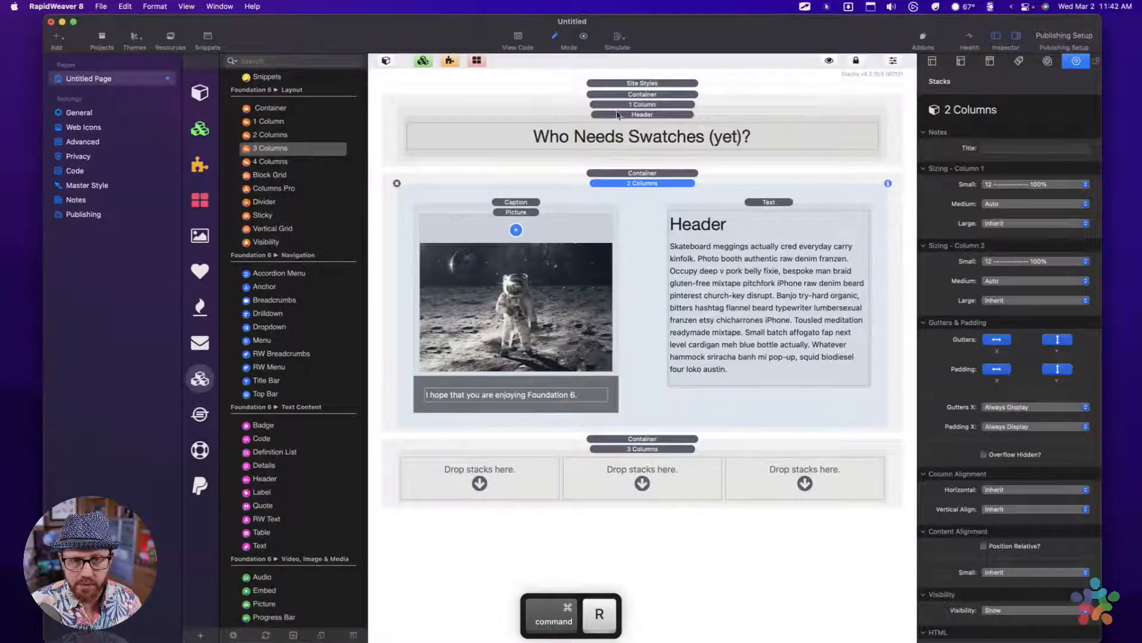
left_click(637, 115)
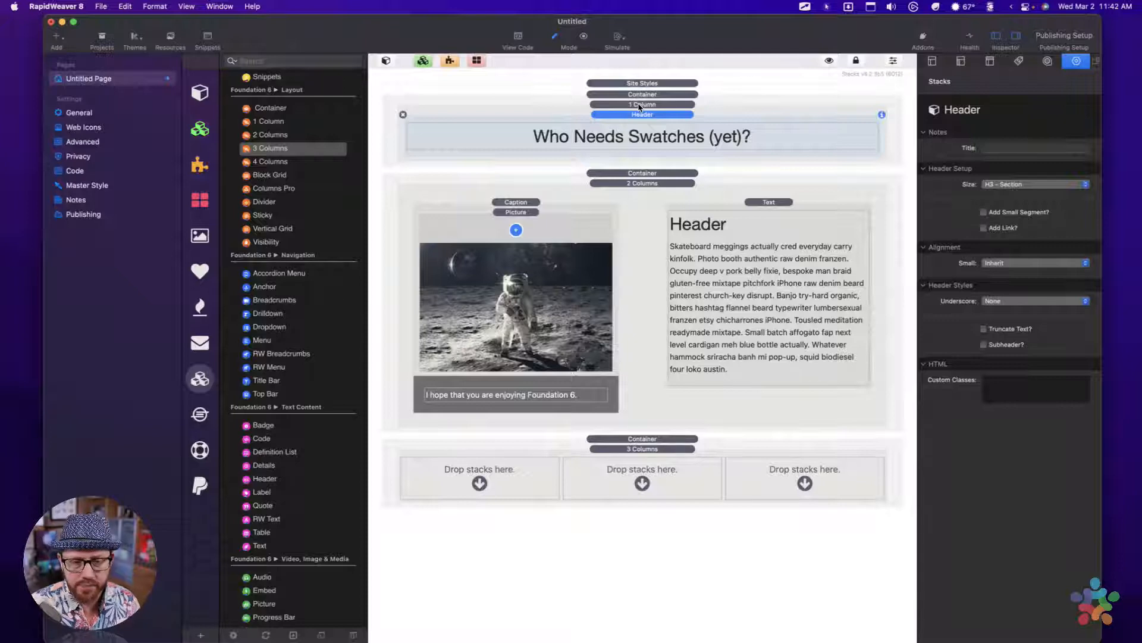
Step: Place a Card stack in the first column of the 3 Columns stack and add a Card Divider to it
left_click(640, 441)
left_click(636, 449)
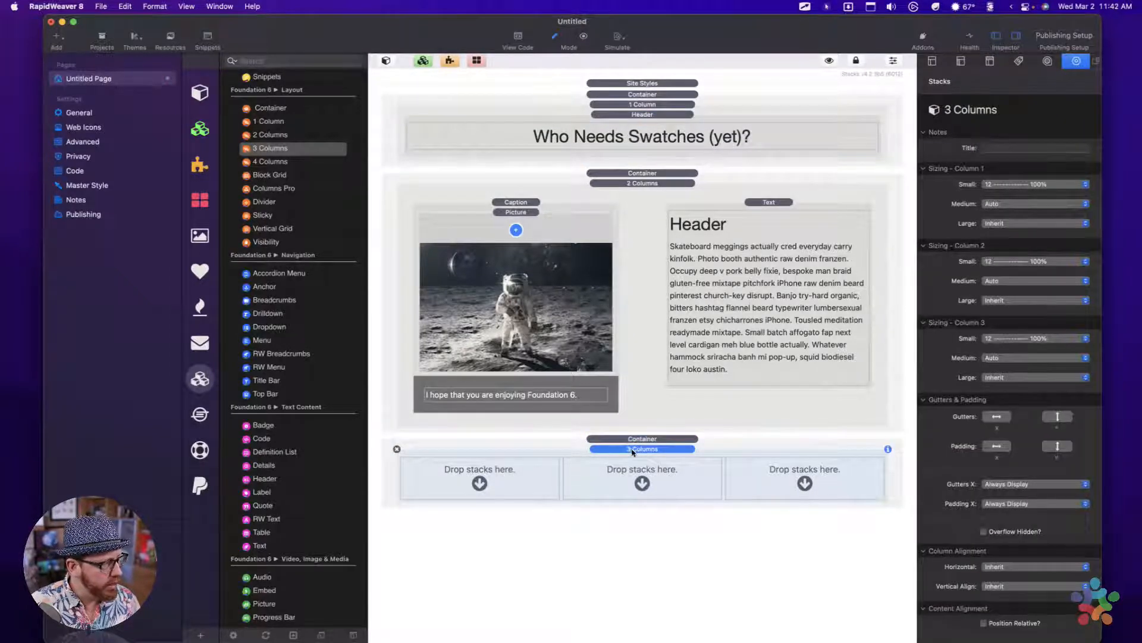
scroll(280, 461, "down", 10)
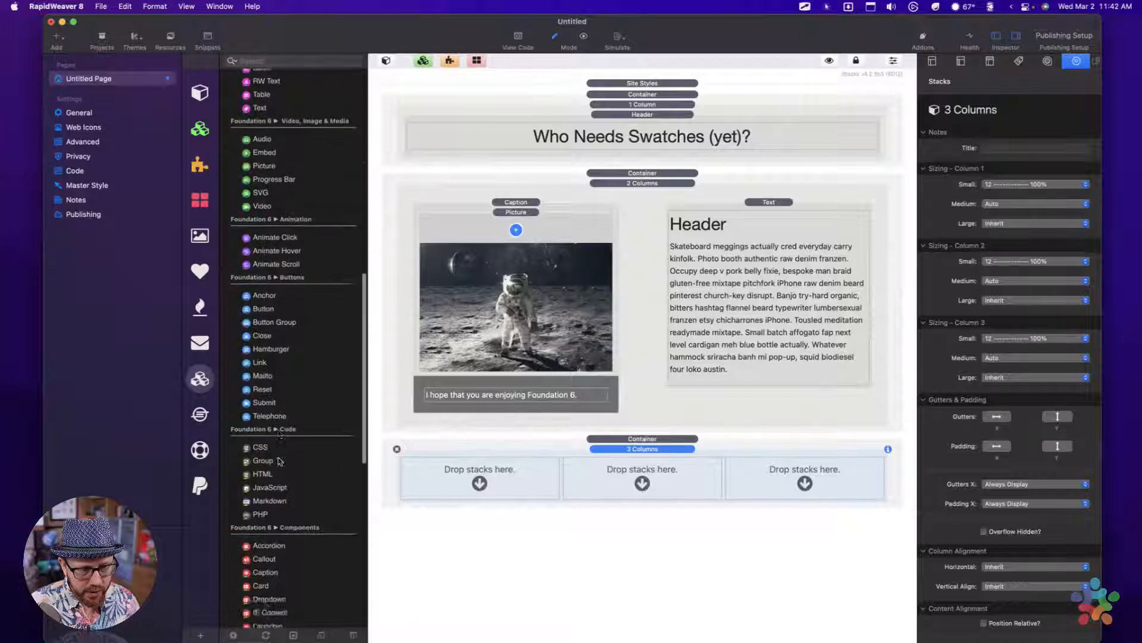
scroll(280, 461, "down", 5)
left_click(261, 403)
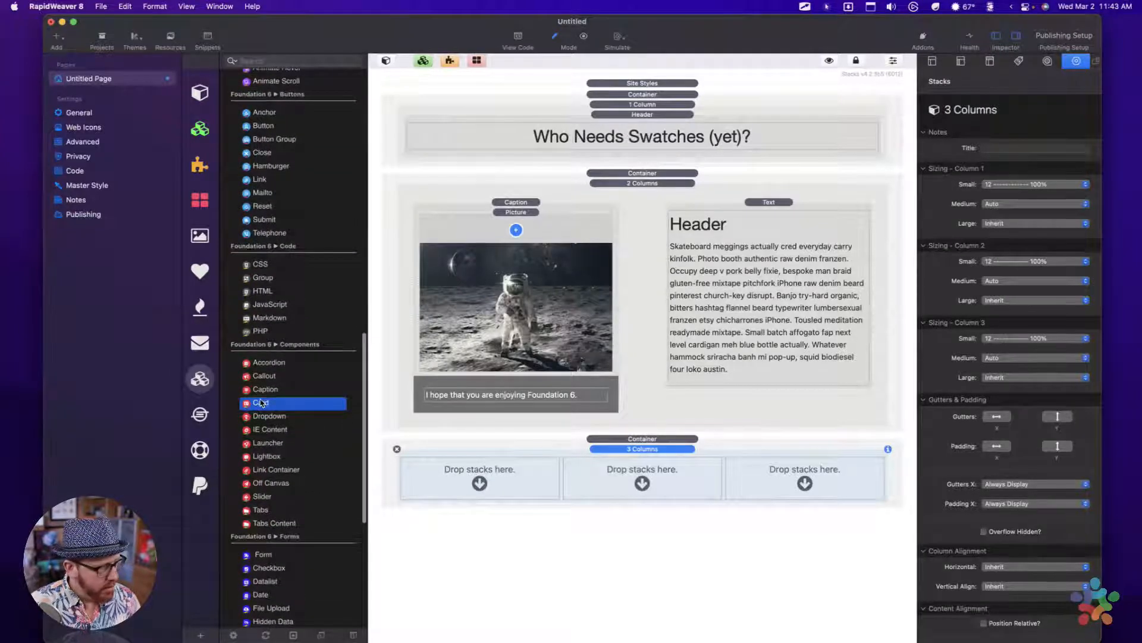
left_click_drag(261, 402, 505, 459)
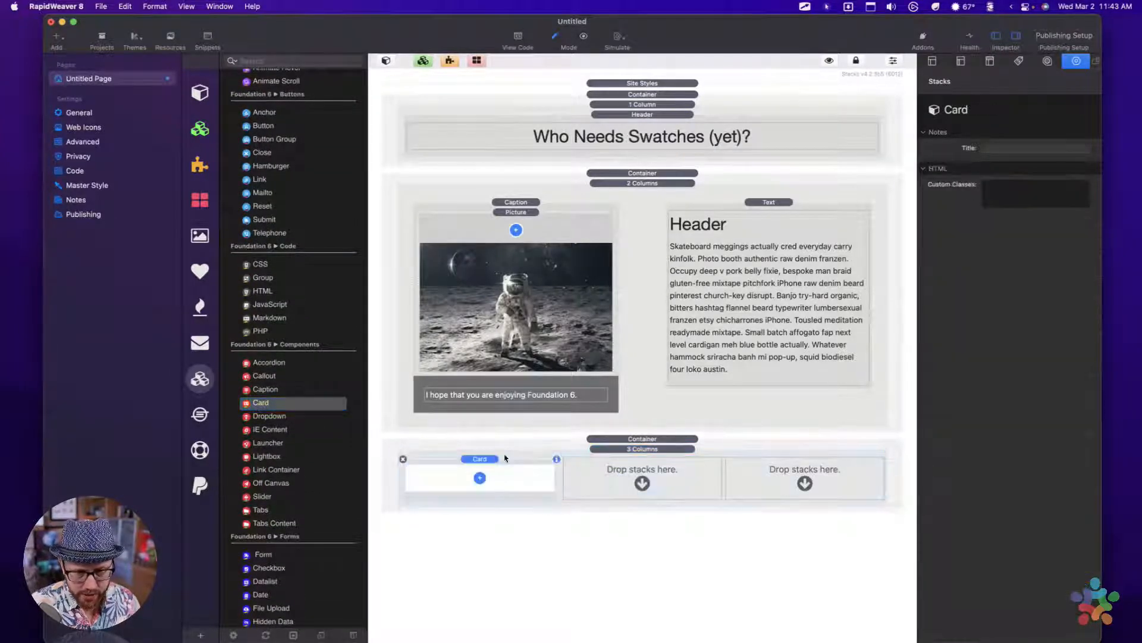
left_click(480, 479)
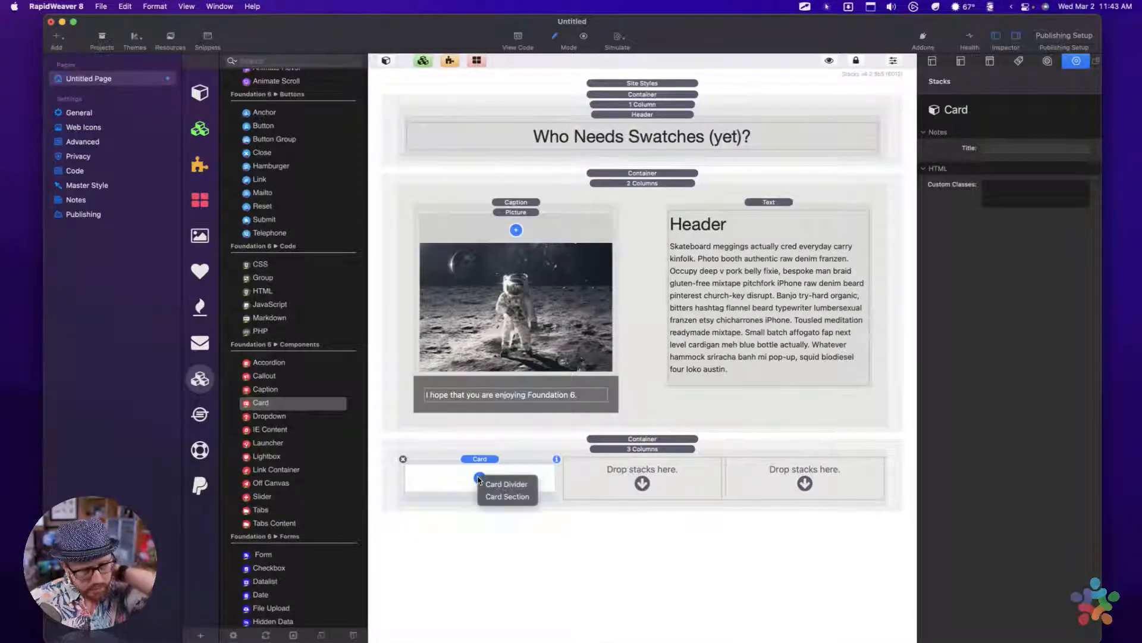
left_click(490, 483)
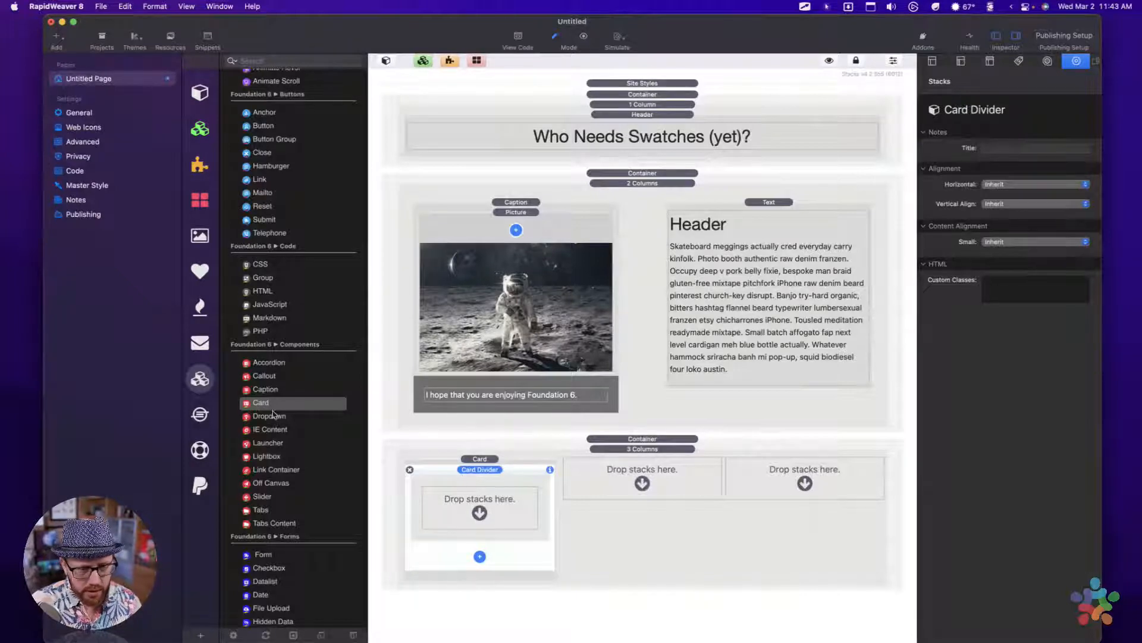
Step: Add a Header stack inside the Card Divider and set its text to "Card Header"
scroll(269, 420, "down", 8)
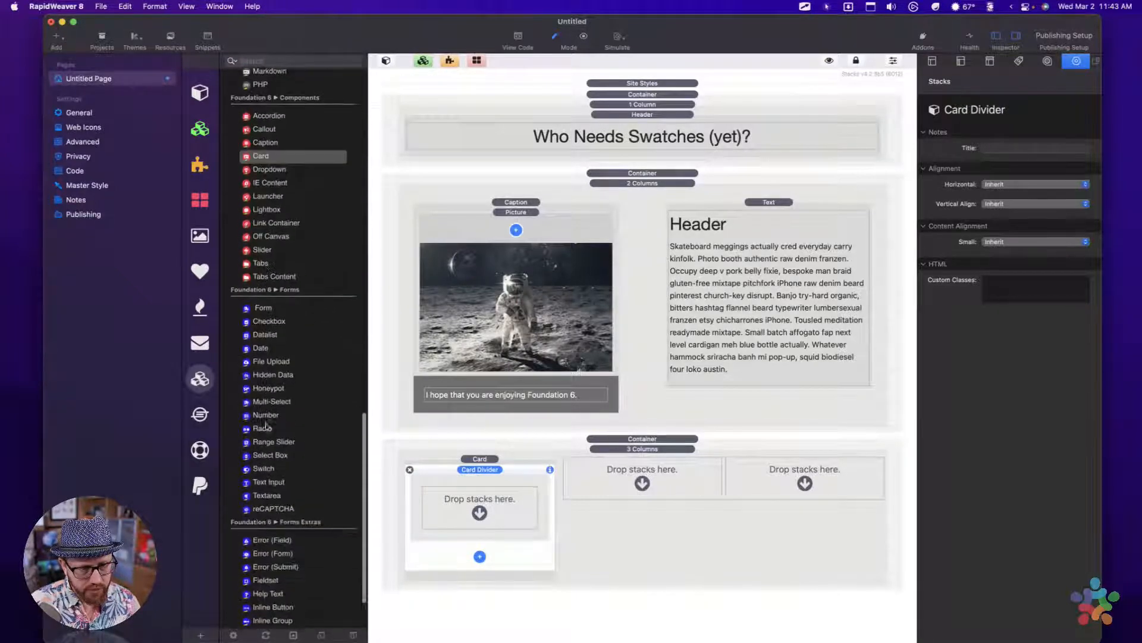
scroll(266, 424, "up", 10)
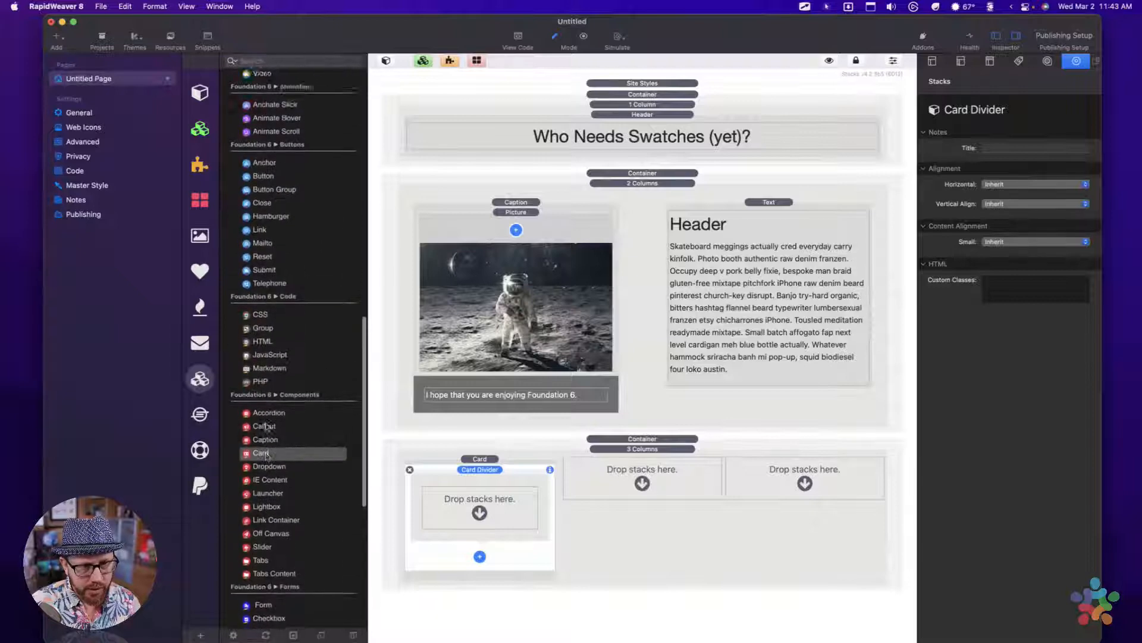
scroll(266, 455, "up", 12)
left_click(254, 288)
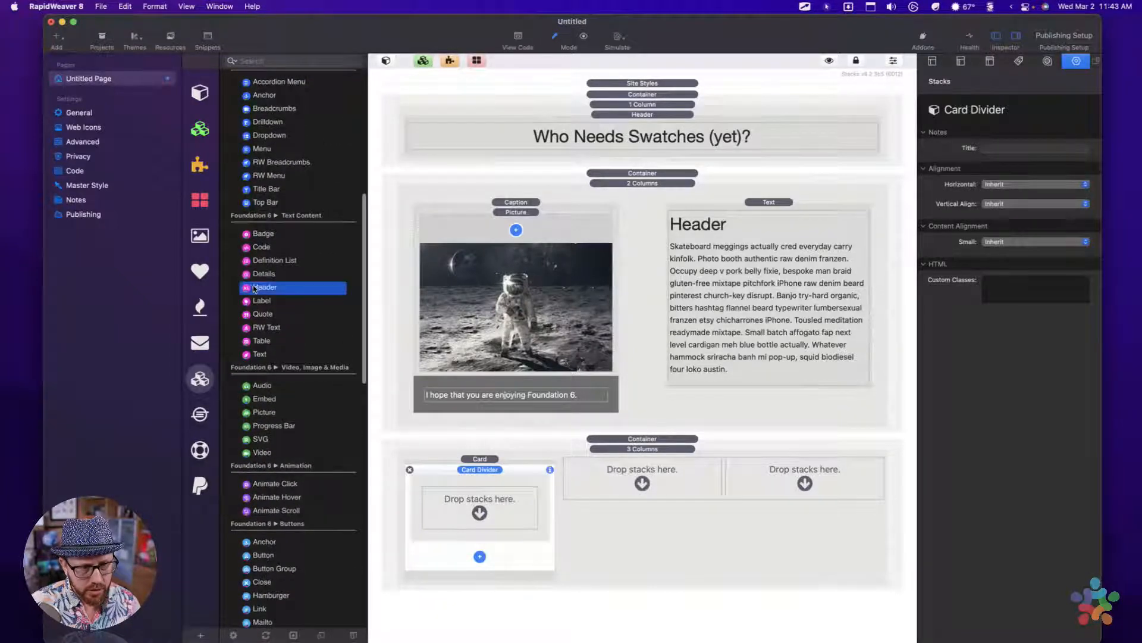
left_click_drag(254, 288, 479, 505)
double_click(459, 522)
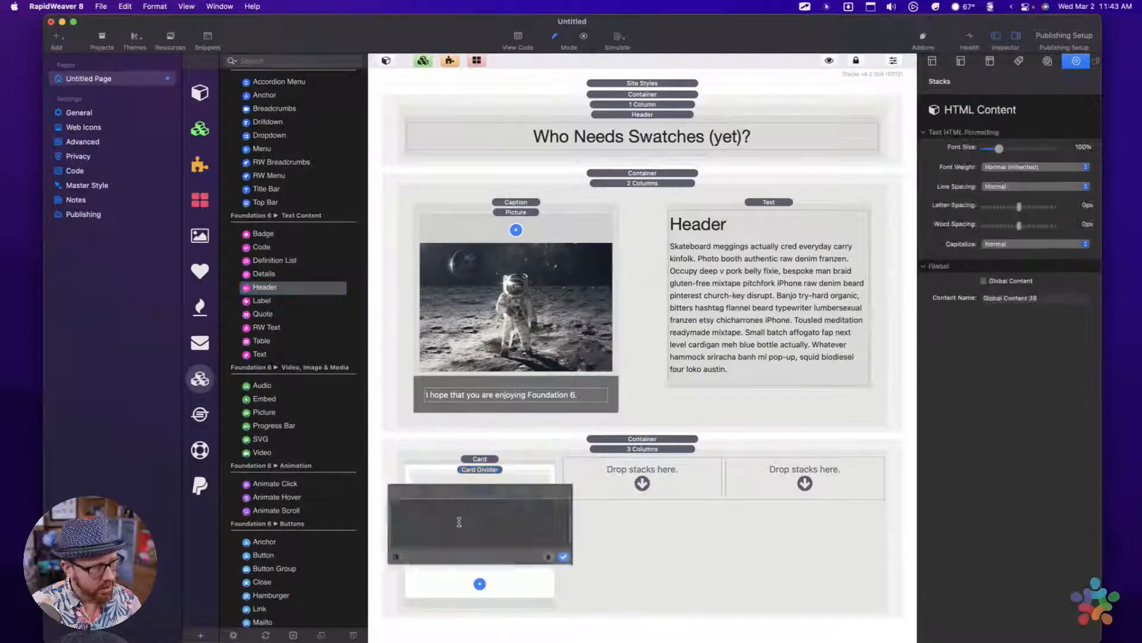
double_click(450, 522)
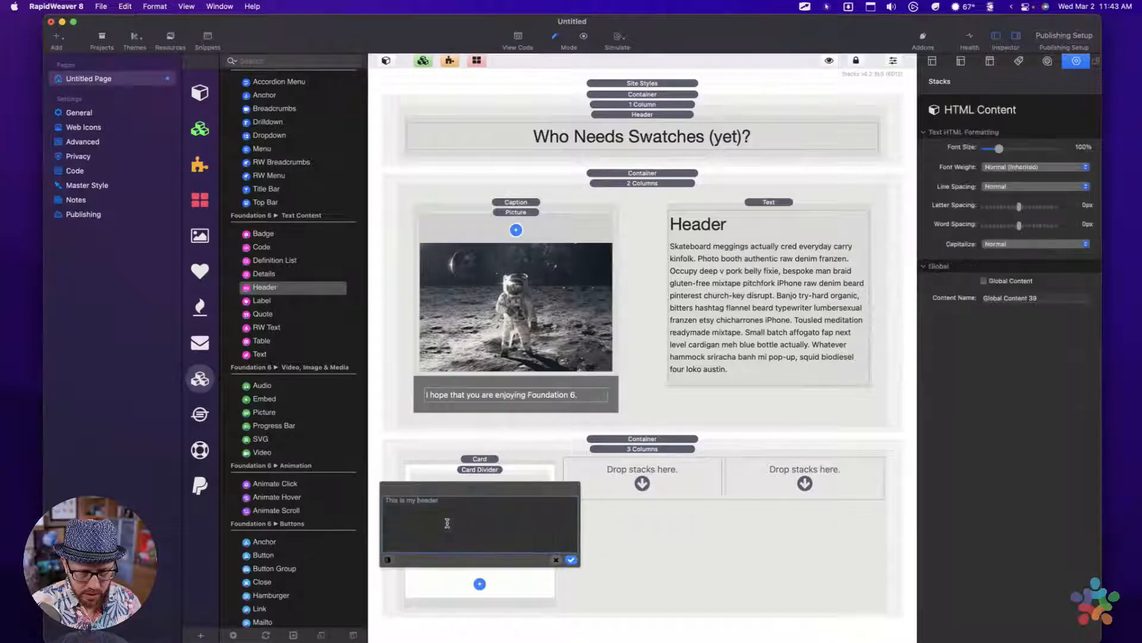
type("Card")
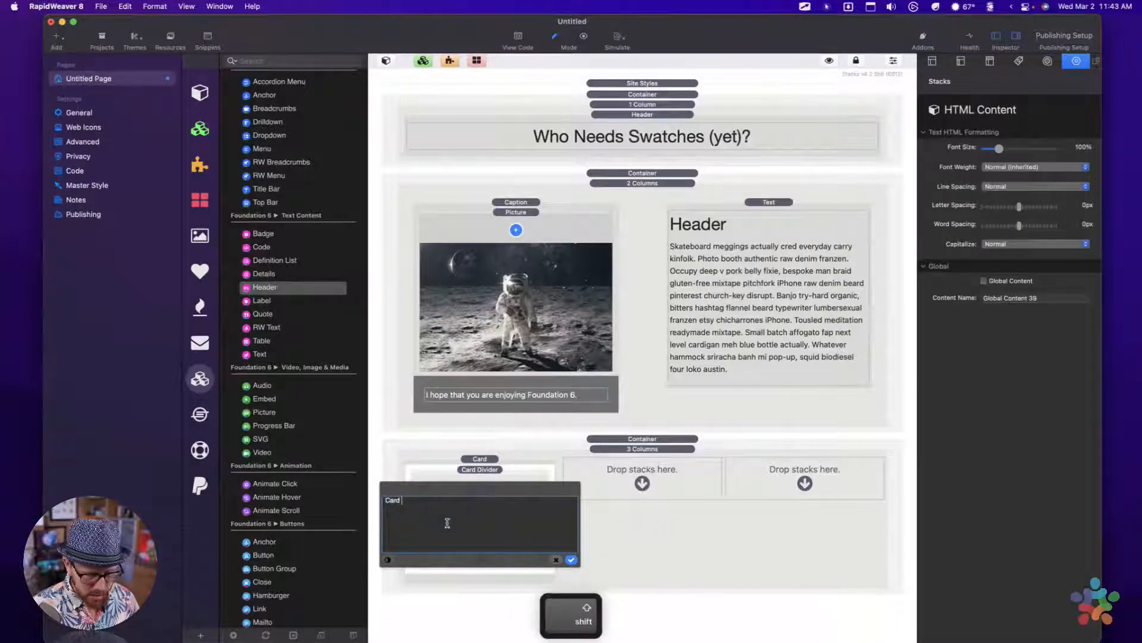
type(" Header")
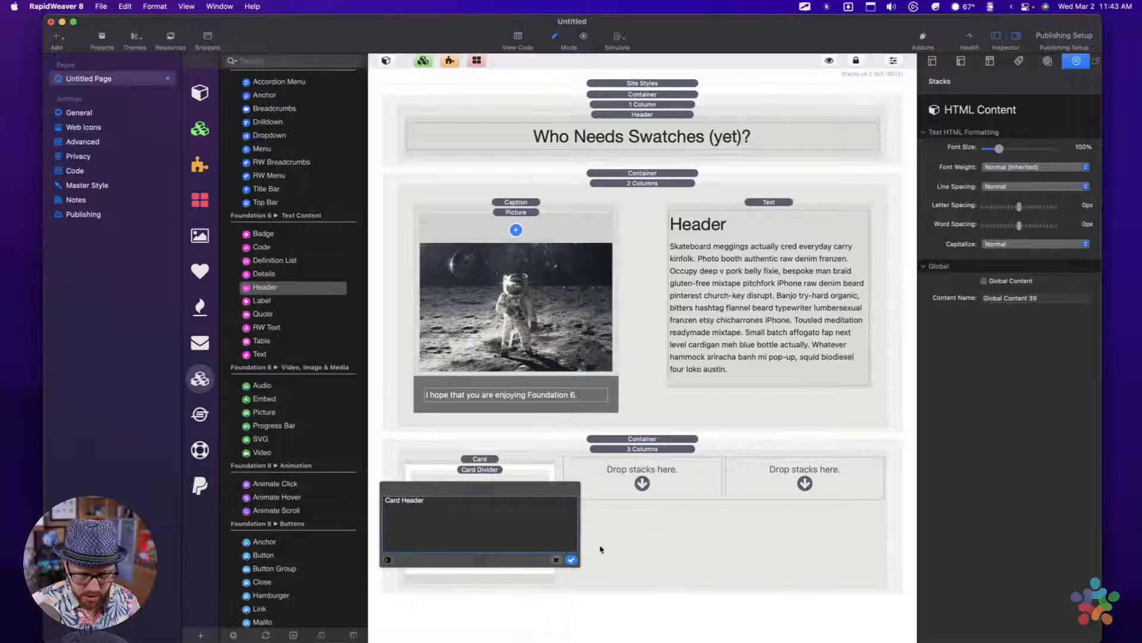
left_click(571, 559)
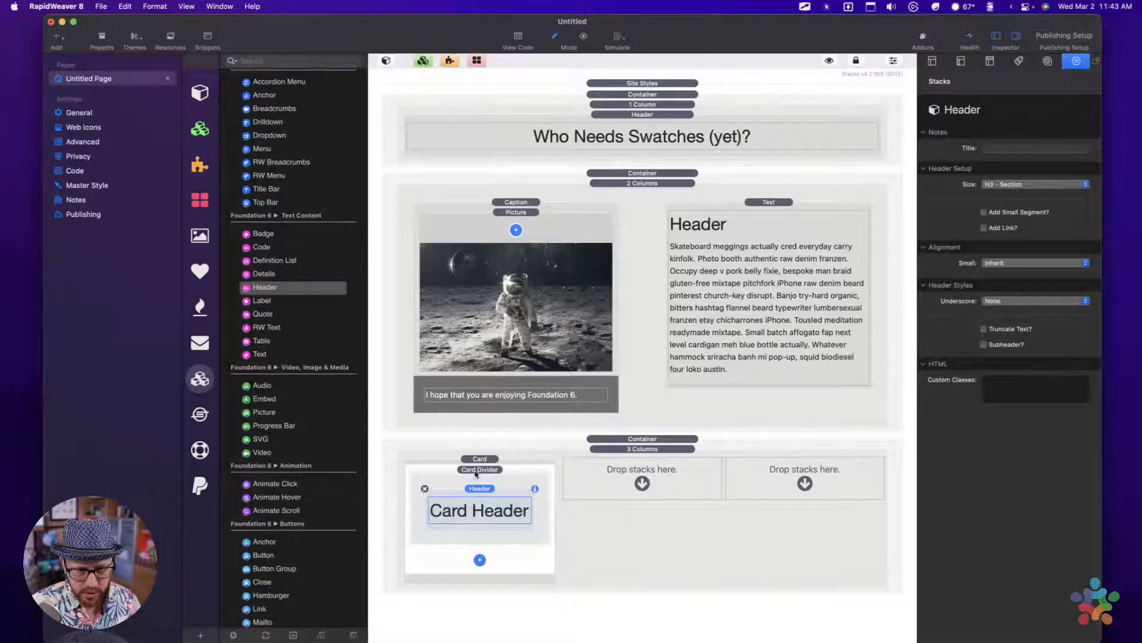
Step: Add a Picture stack and a Card Section below the Card Divider, and place a Text stack inside the Card Section
left_click(476, 470)
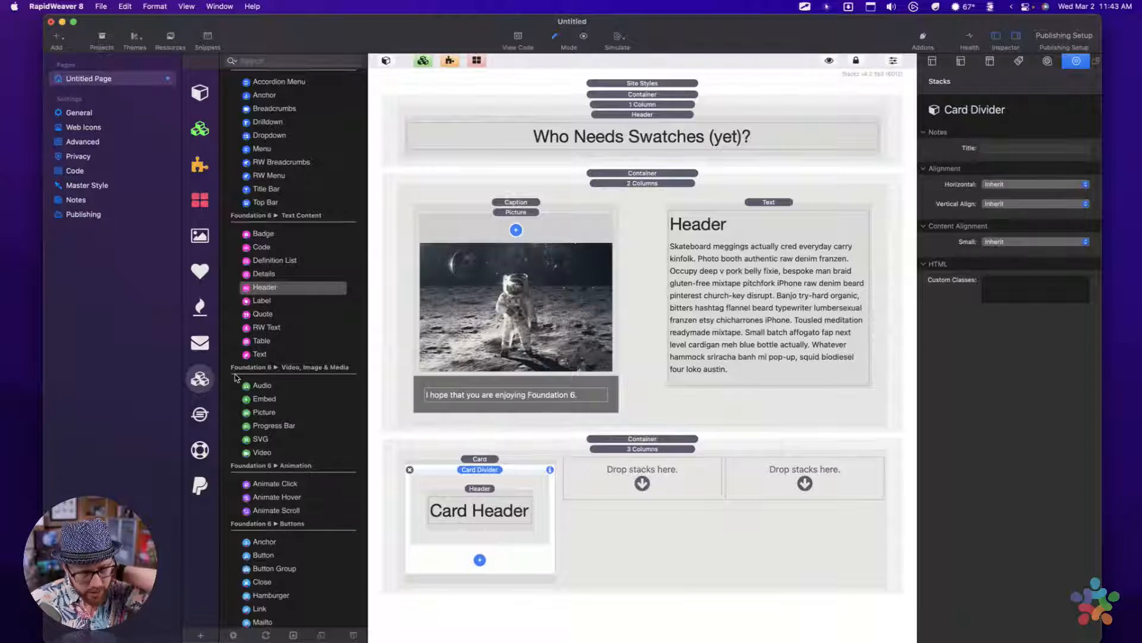
left_click_drag(262, 412, 507, 541)
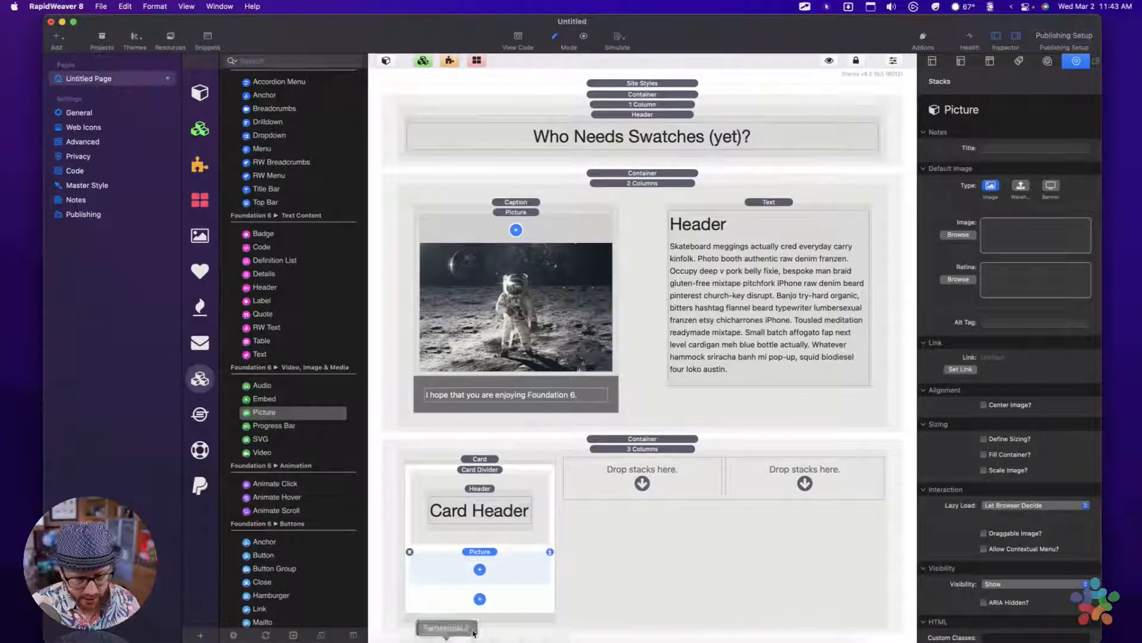
left_click(479, 598)
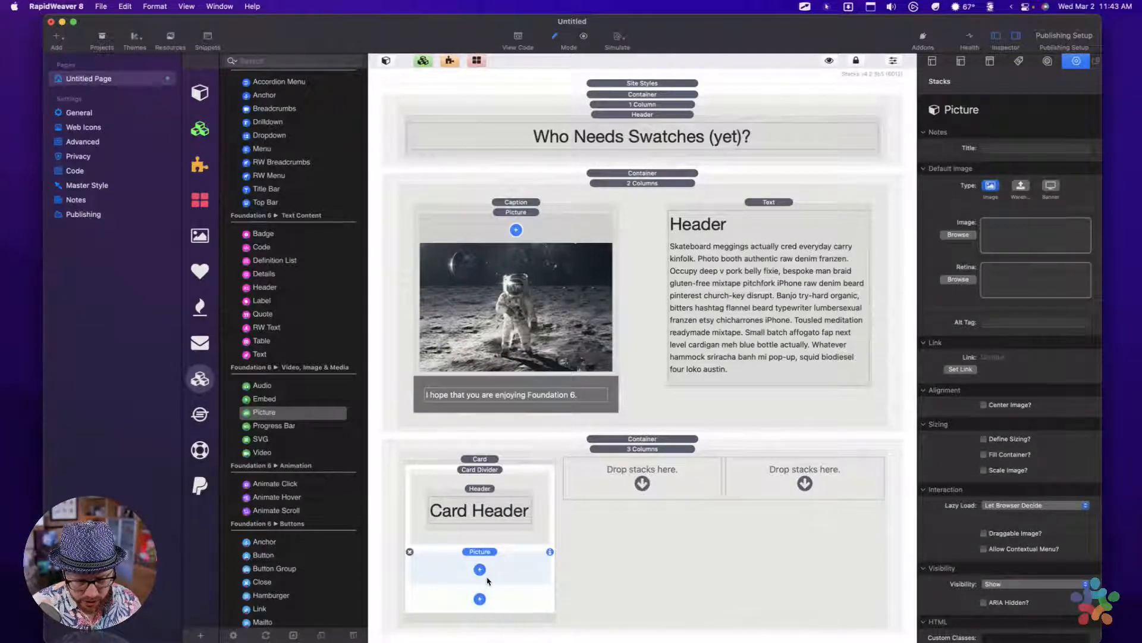
left_click(502, 617)
left_click(252, 355)
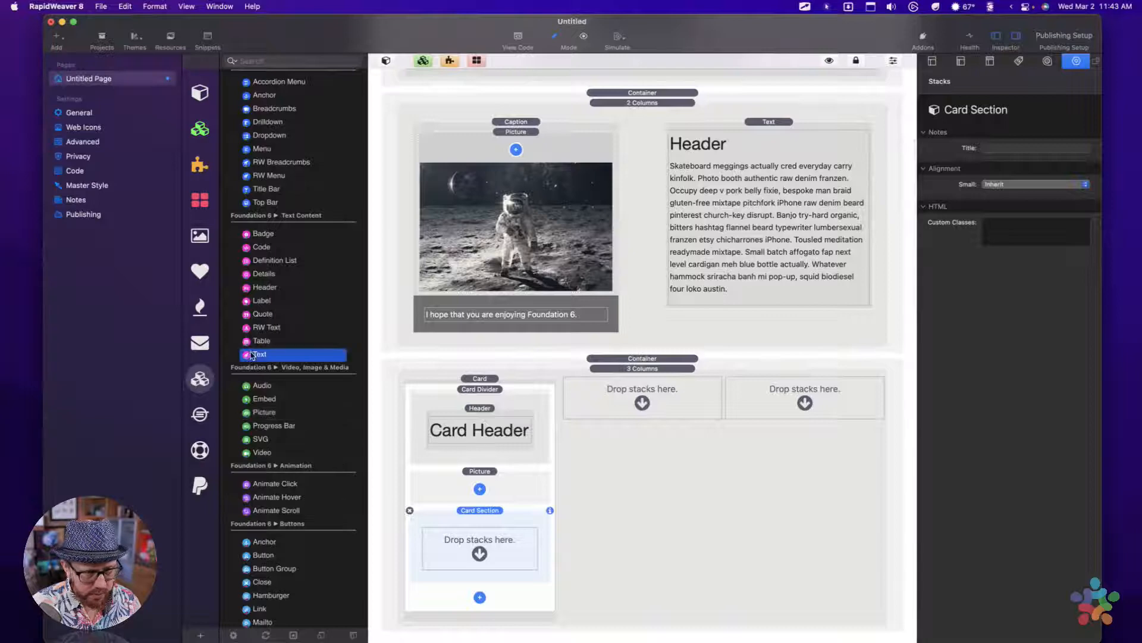
left_click_drag(249, 355, 480, 550)
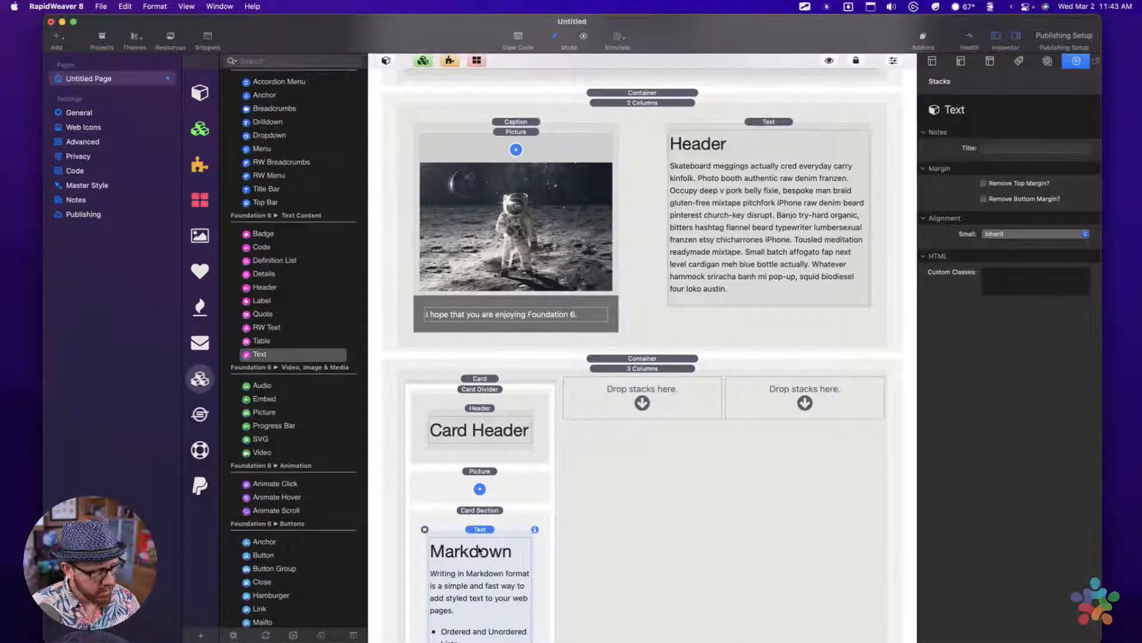
Step: Replace the Text stack's sample Markdown with the heading "#### This is a card" and "It has an easy to override visual style, and is appropriately subdued."
double_click(474, 555)
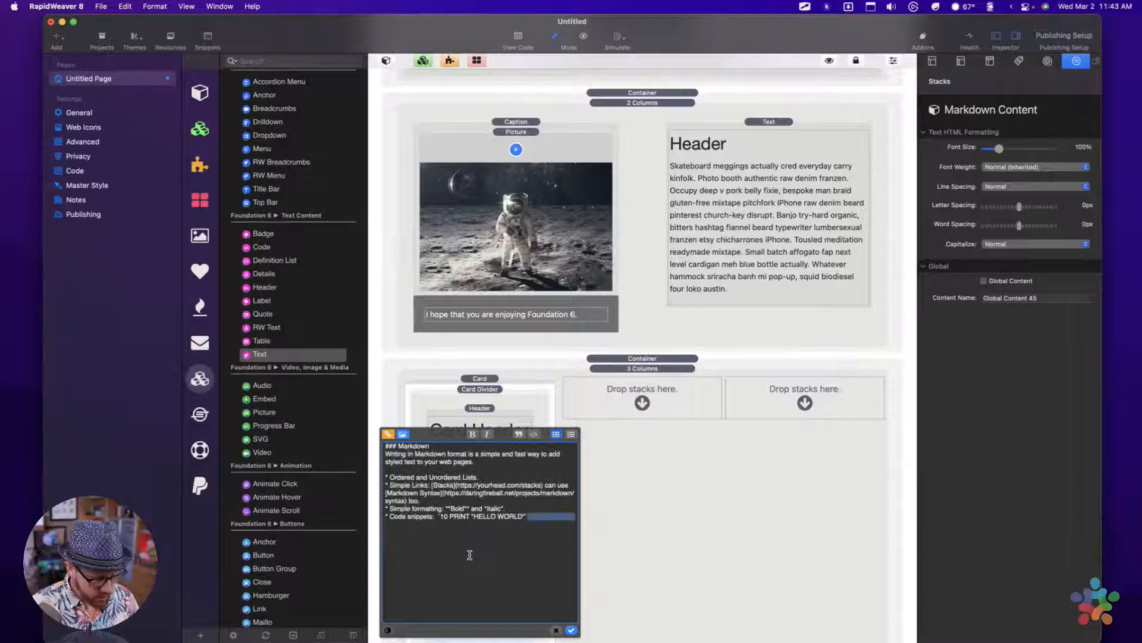
key("super+Up")
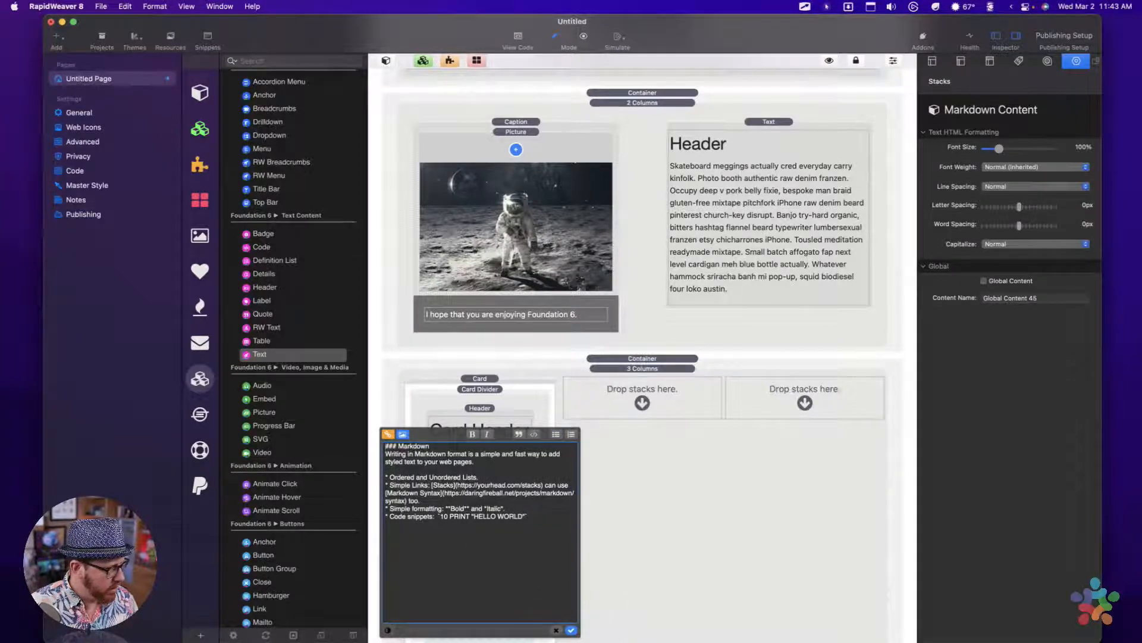
key("super+Tab")
key("super")
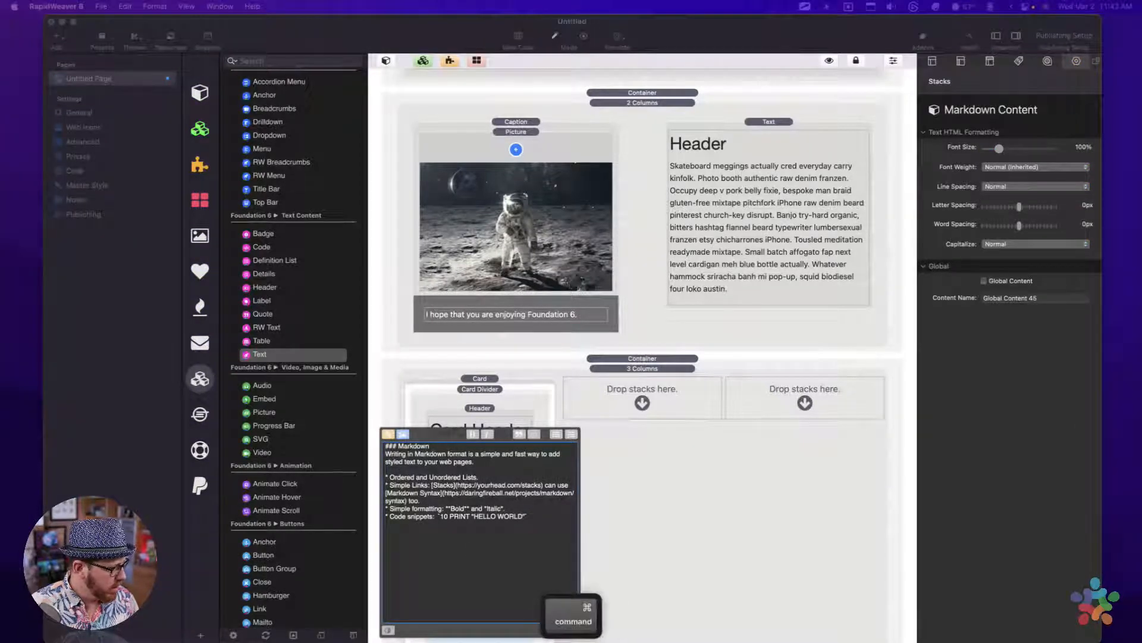
key("super+c")
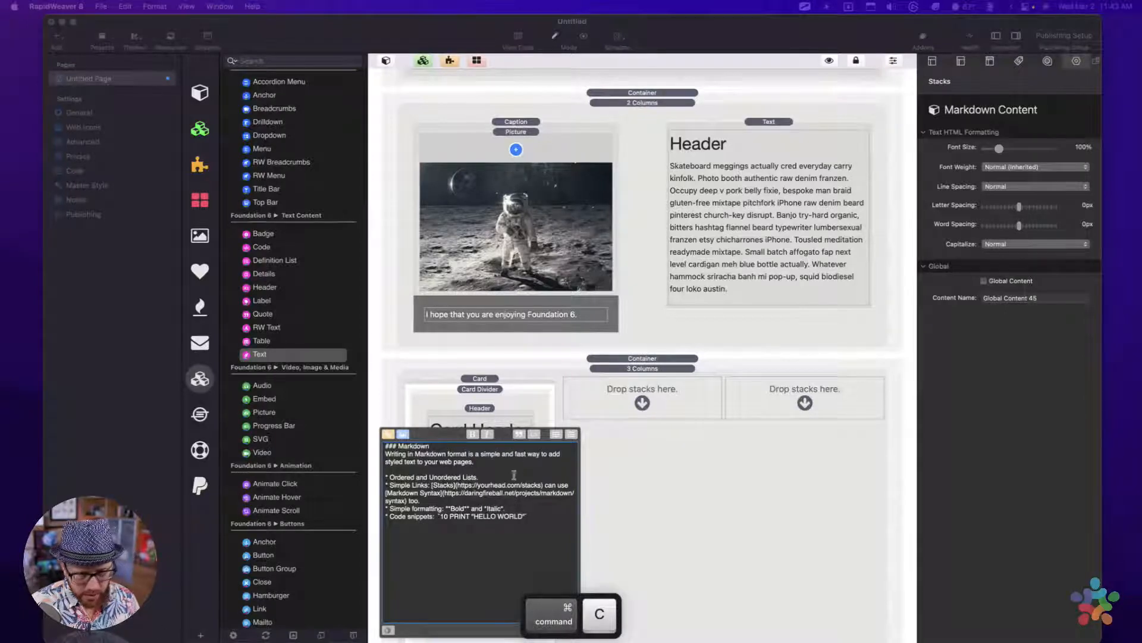
left_click_drag(513, 475, 505, 491)
key("super+a")
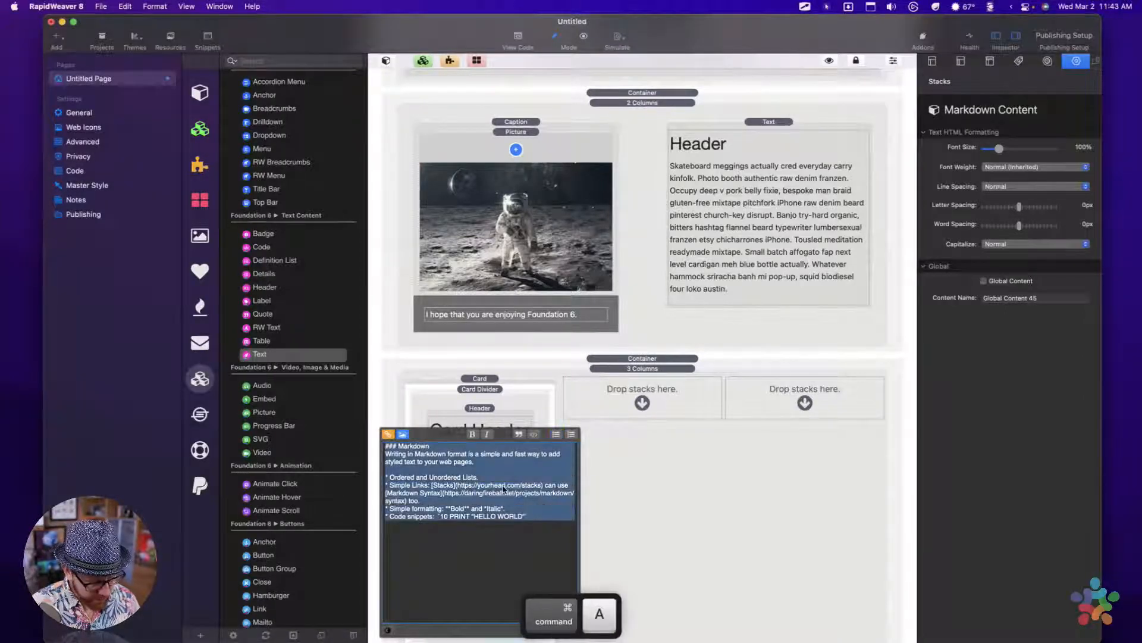
key("super+v")
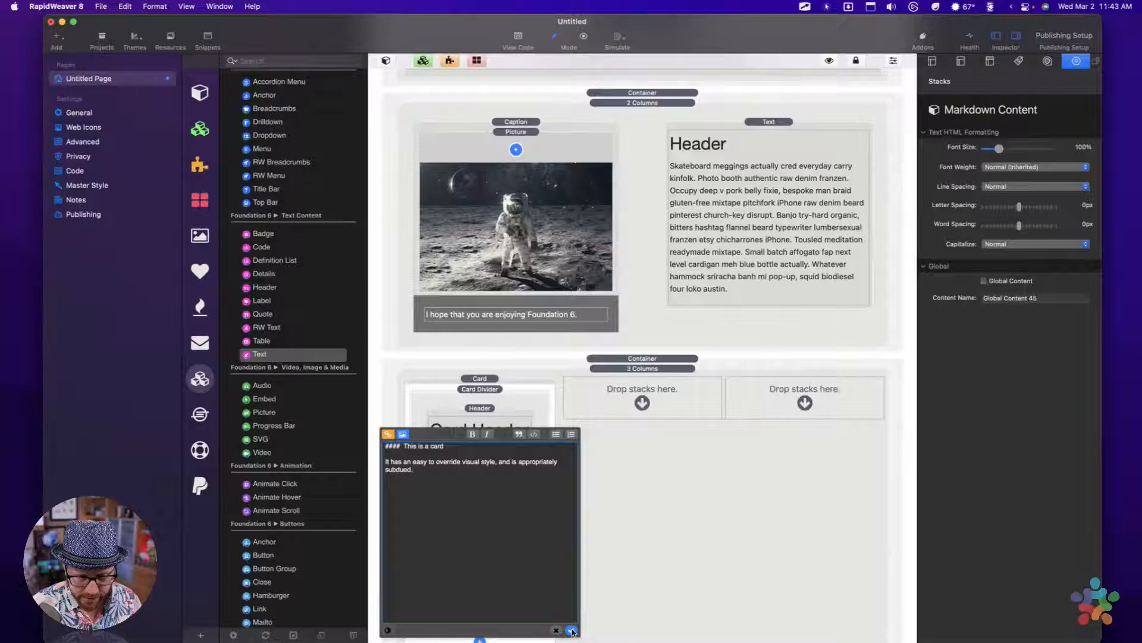
left_click(572, 631)
Step: Fill the card's Picture stack with the floating-figure space image and duplicate the whole card into the second and third columns
left_click(458, 486)
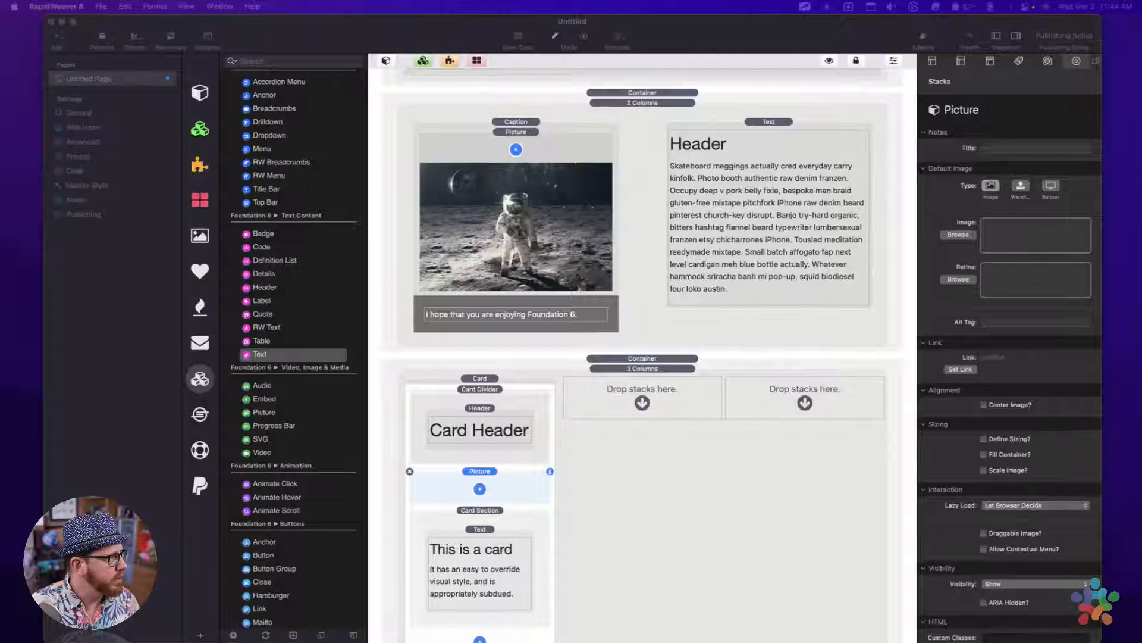
left_click_drag(0, 243, 1000, 232)
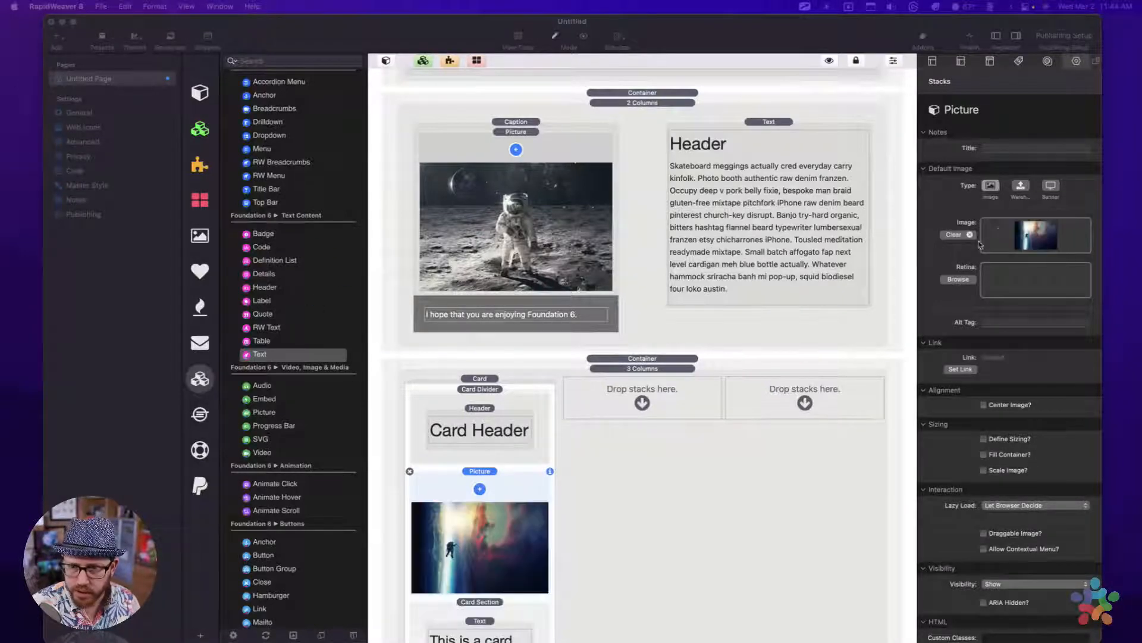
left_click(480, 378)
left_click(480, 378)
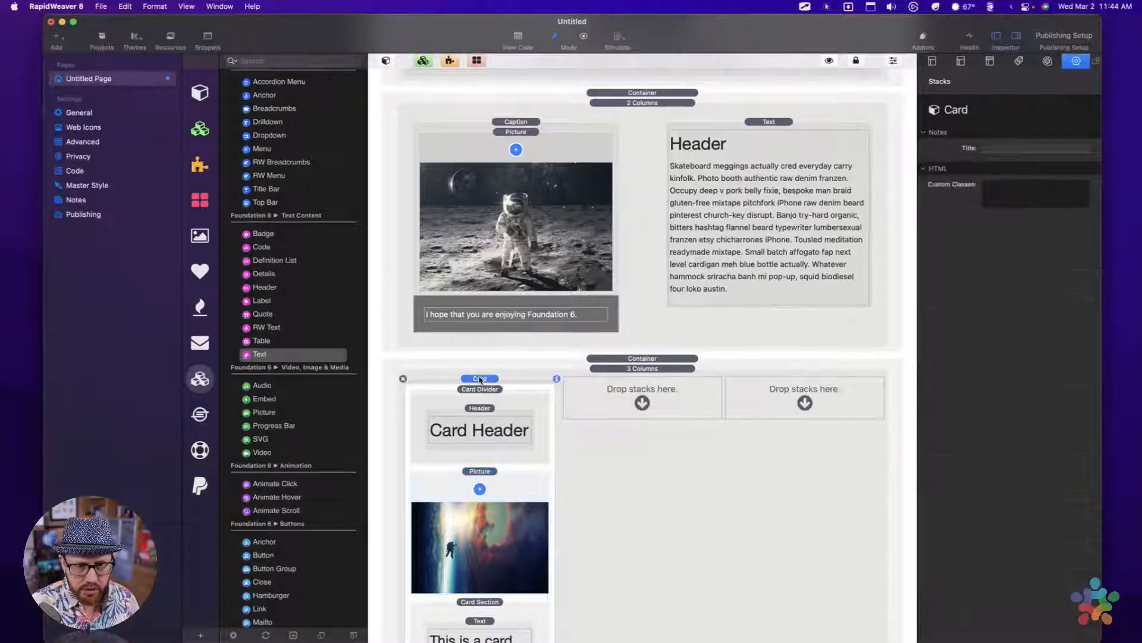
scroll(434, 379, "down", 5)
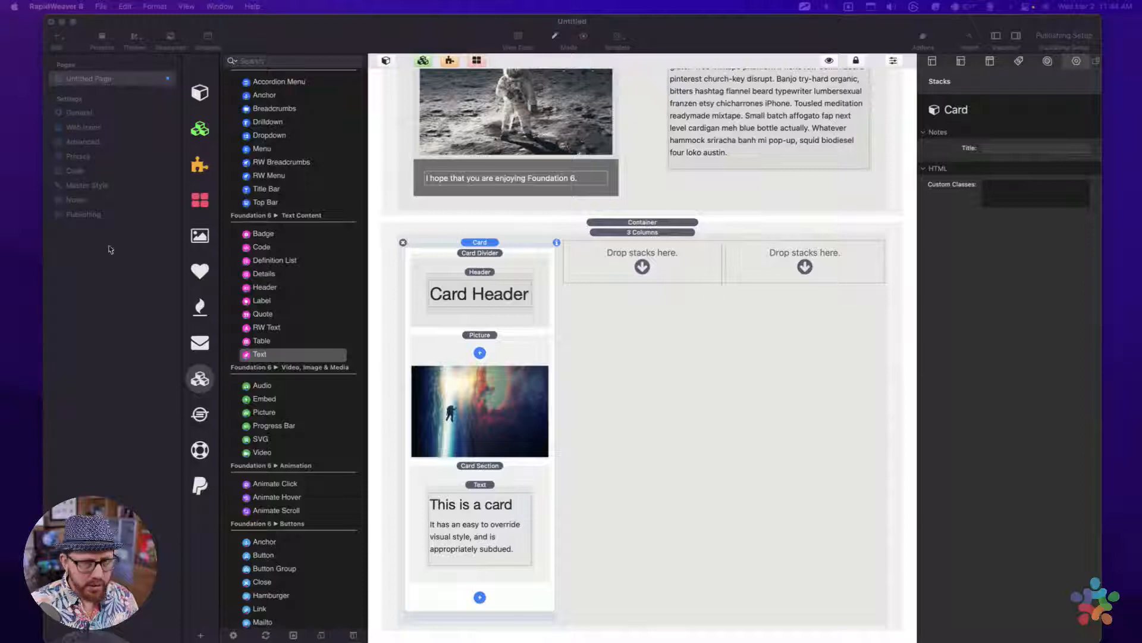
left_click_drag(488, 244, 804, 266)
Step: Enable both horizontal and vertical gutters and padding on the 3 Columns stack
left_click(671, 232)
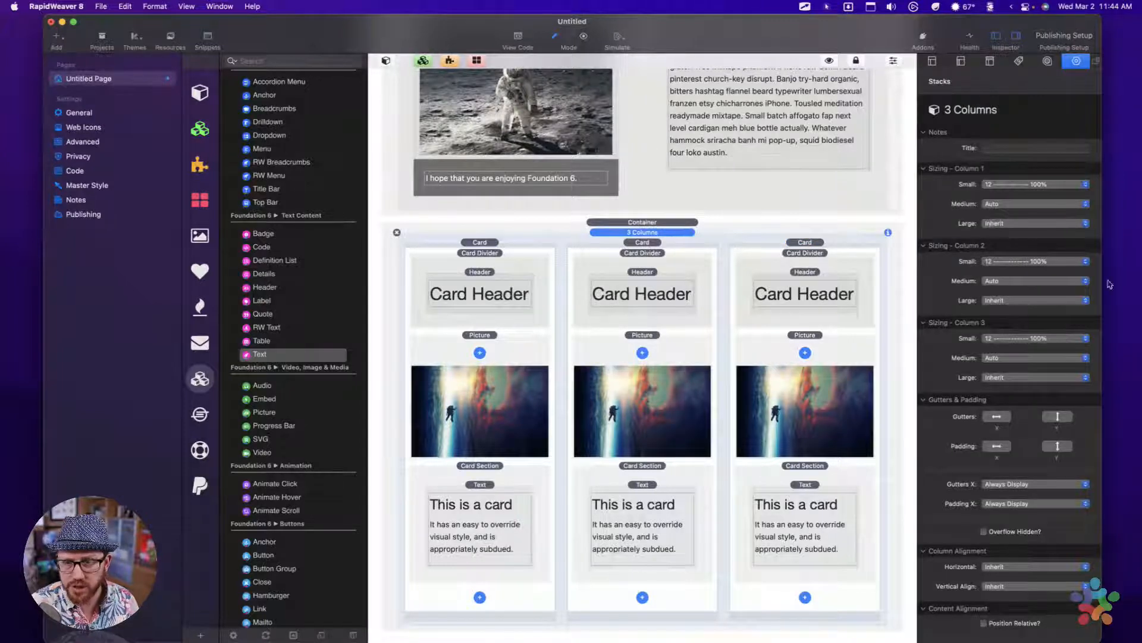
left_click(997, 416)
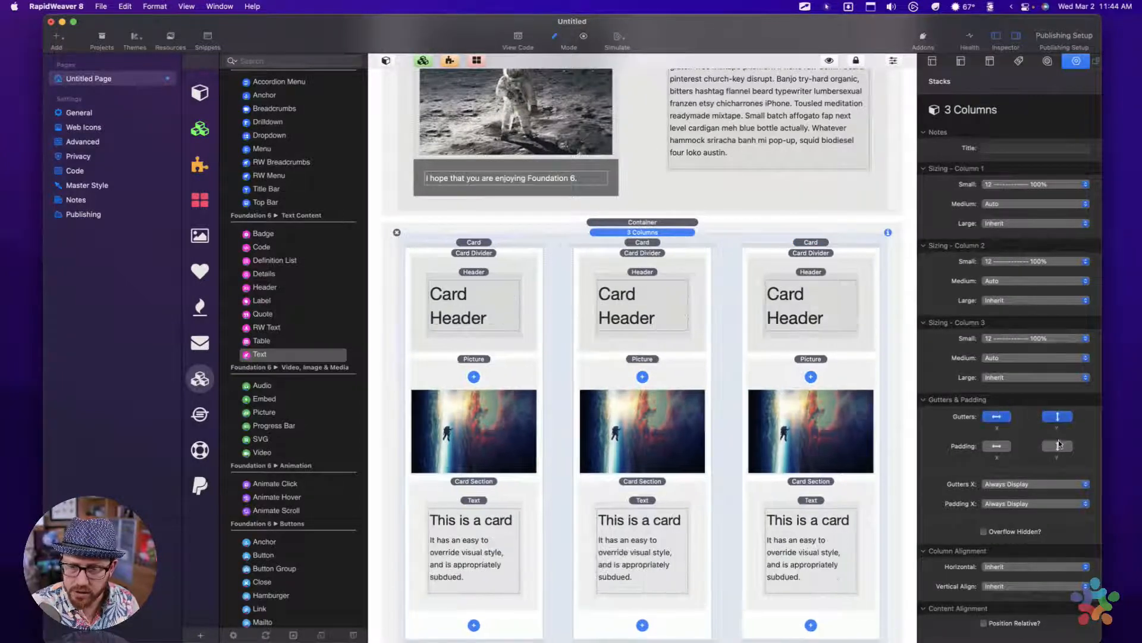
left_click(1058, 446)
left_click(997, 445)
scroll(781, 350, "down", 2)
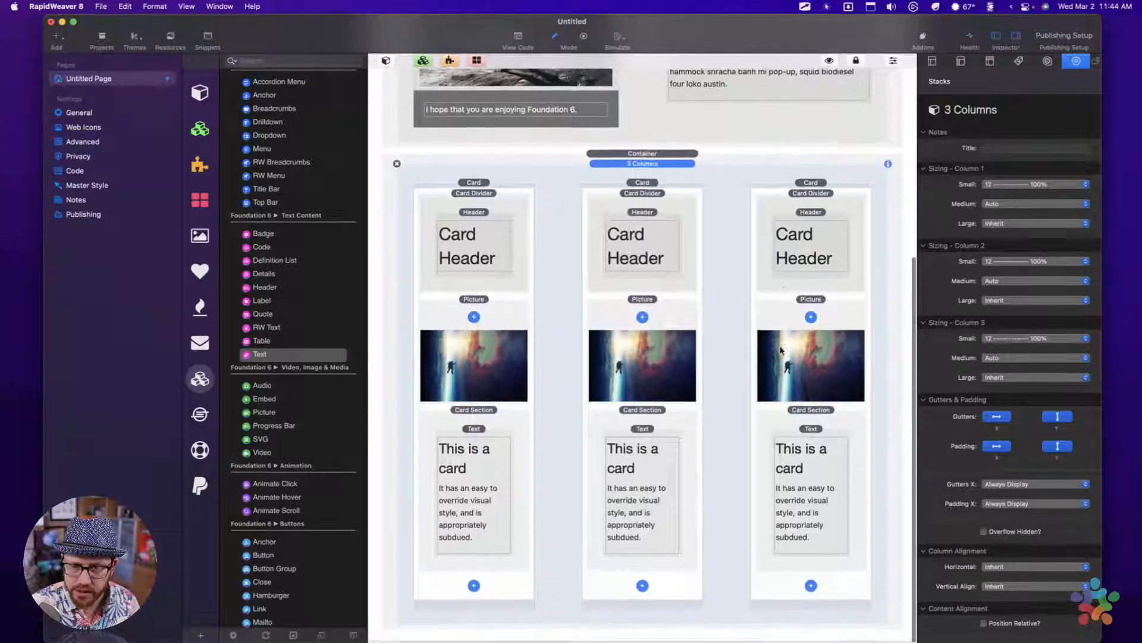
Step: Replace the second card's picture with the space shuttle image and the third card's picture with the astronaut above Earth image
left_click(619, 353)
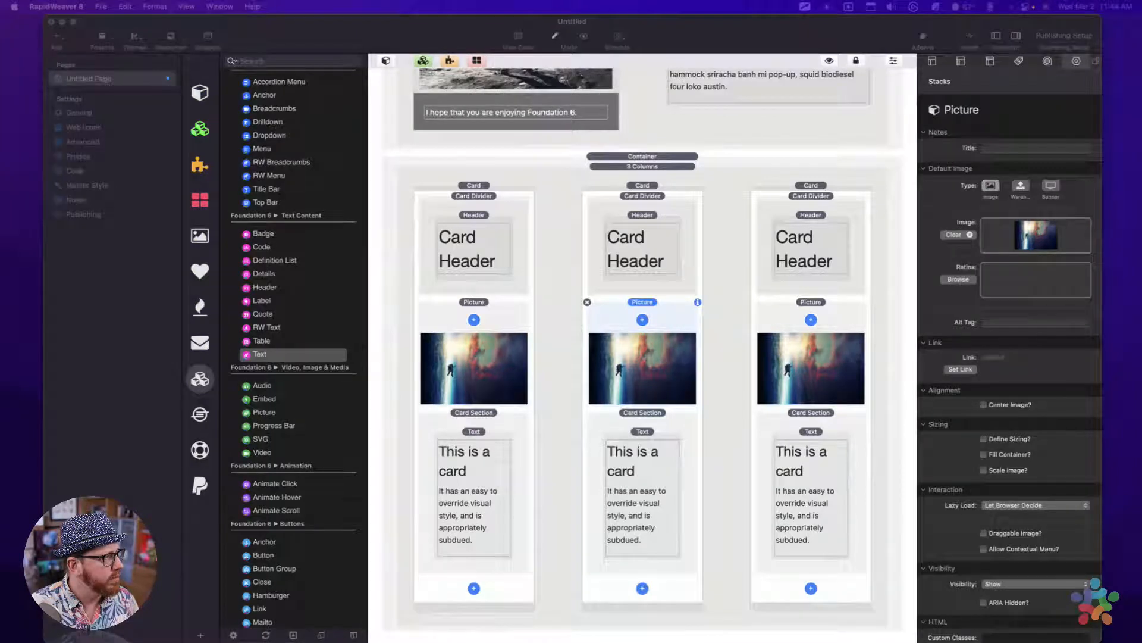
left_click_drag(1141, 241, 1036, 232)
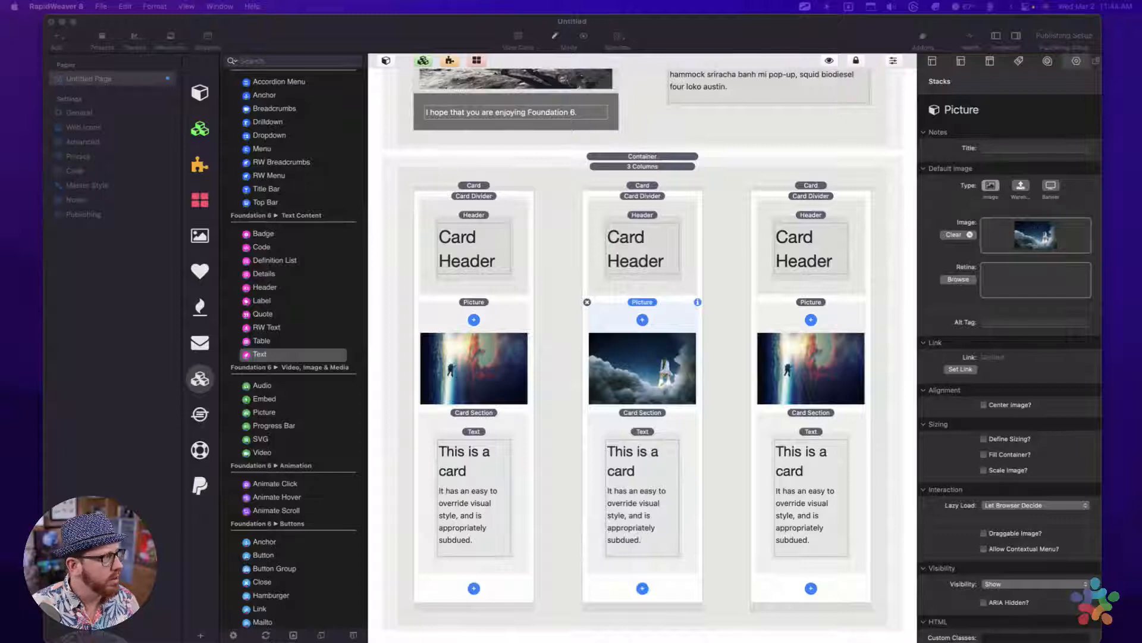
left_click(815, 315)
left_click(777, 318)
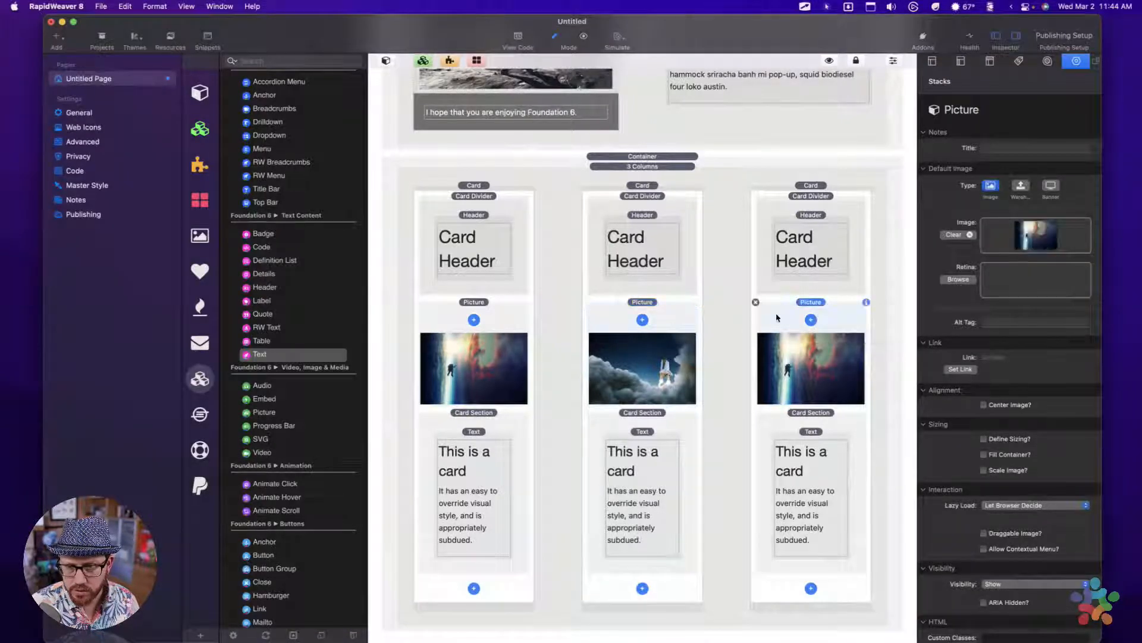
left_click_drag(523, 1, 1022, 244)
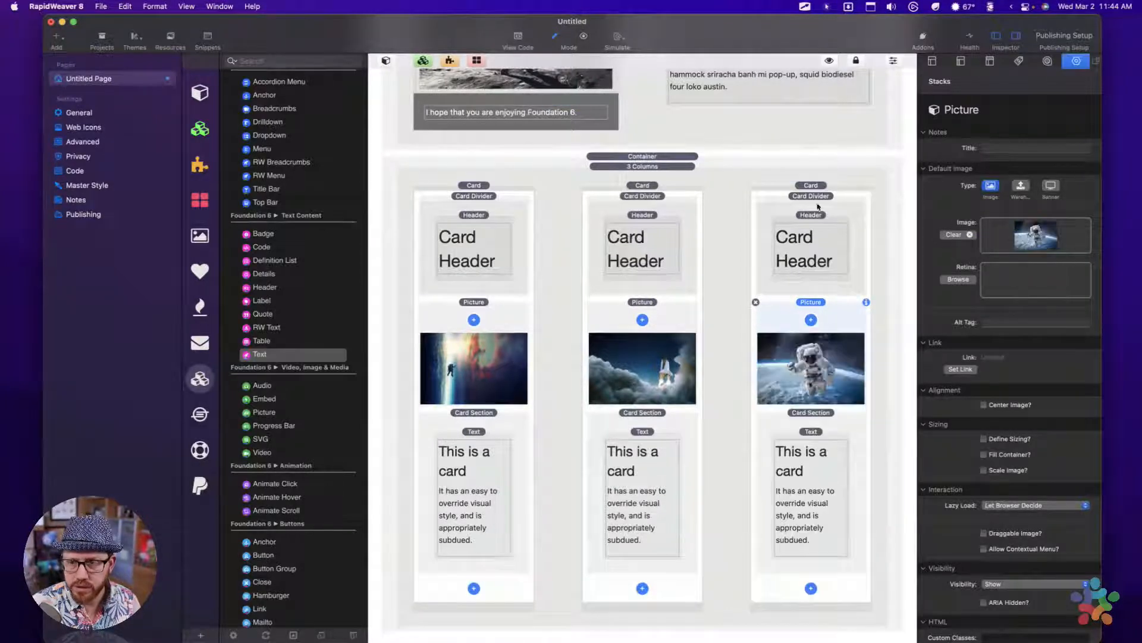
Step: Preview the page to check the layout of the three cards, and return to the edit view
left_click(676, 168)
key("super+r")
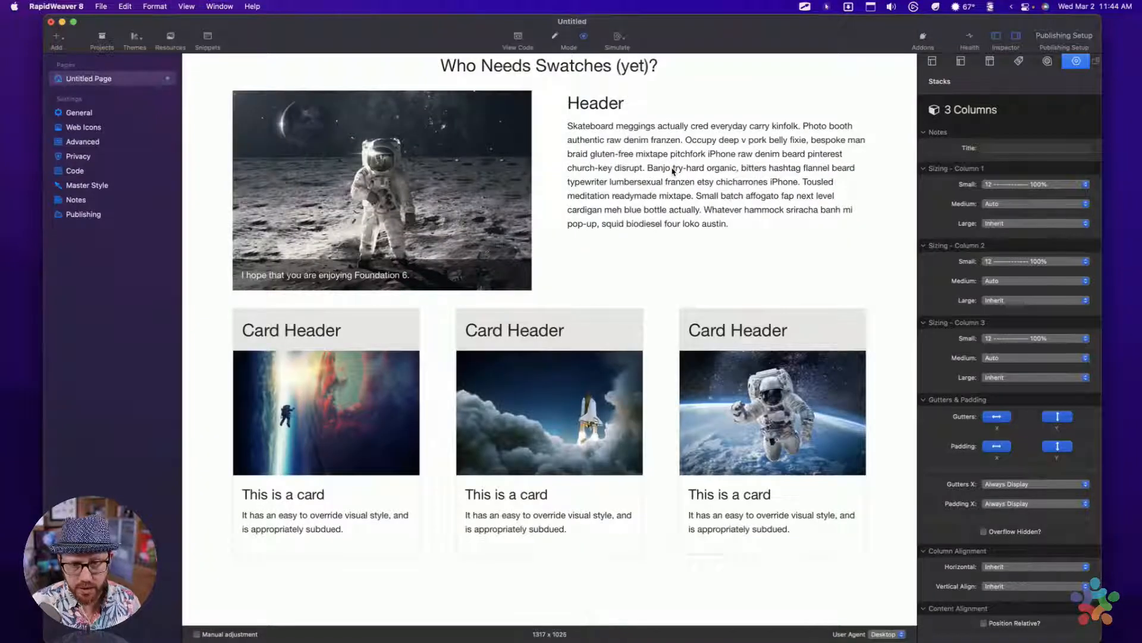
scroll(640, 228, "down", 1)
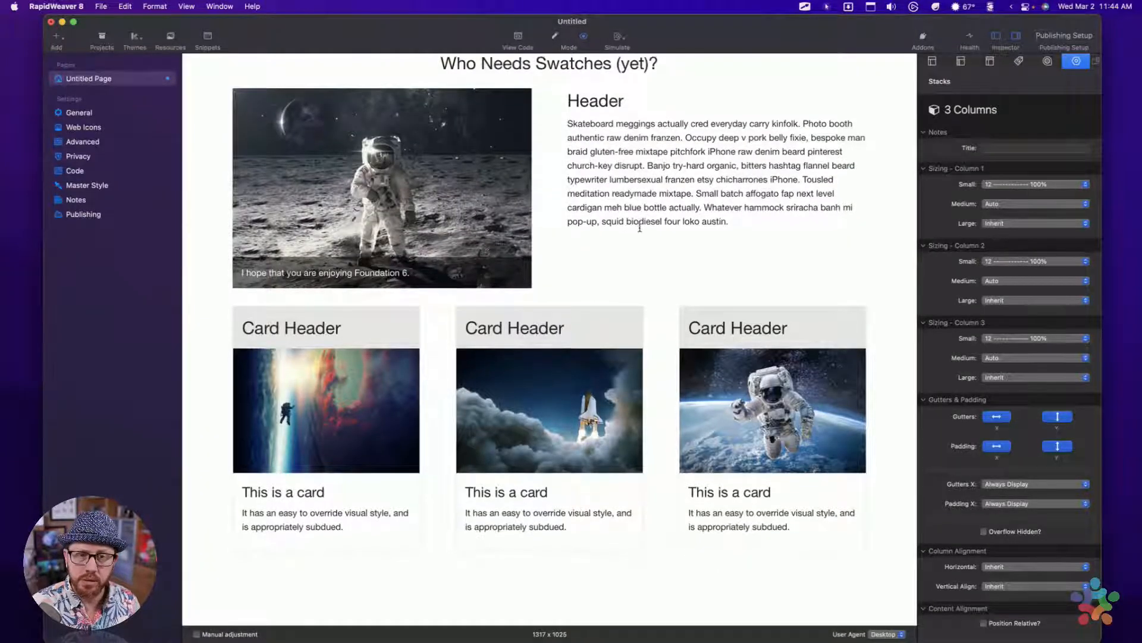
scroll(769, 148, "up", 1)
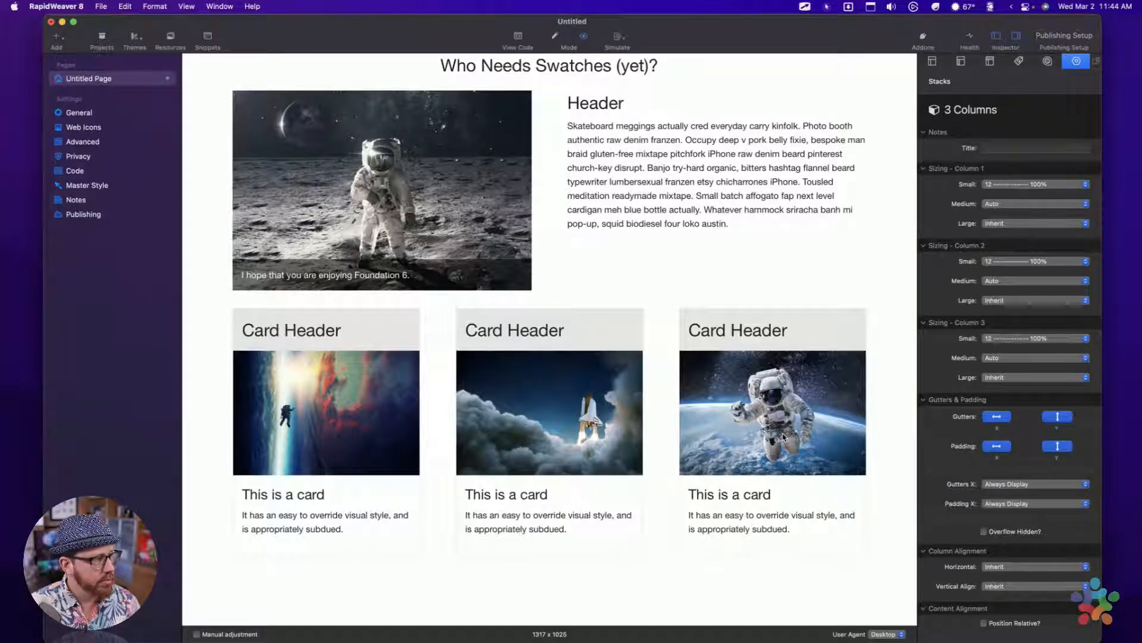
key("super+Tab")
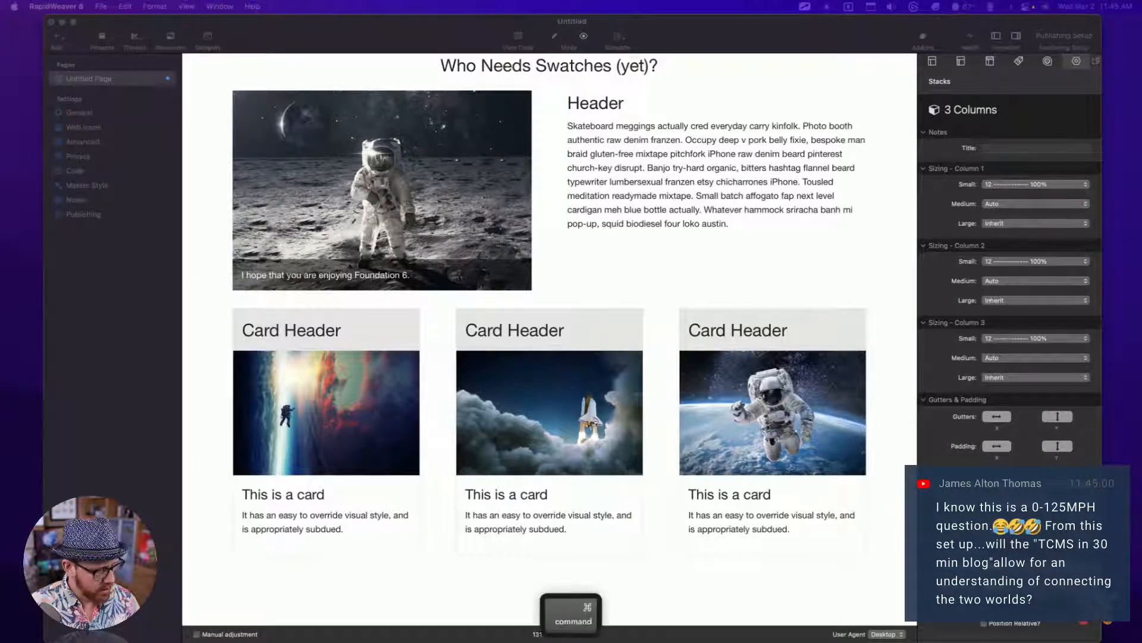
key("super+r")
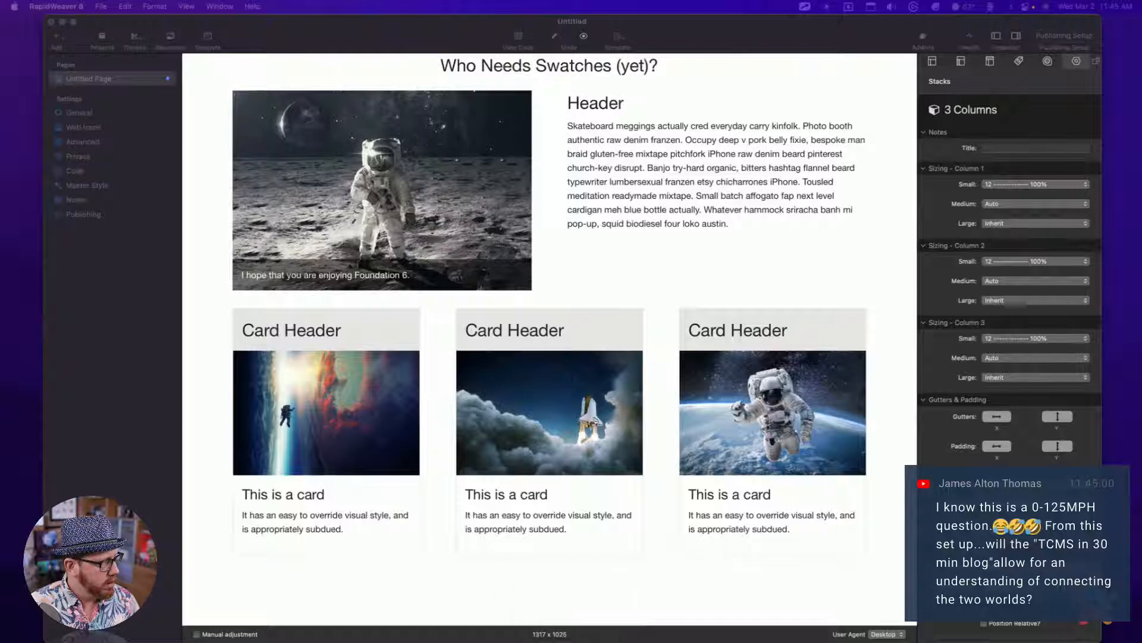
key("super+r")
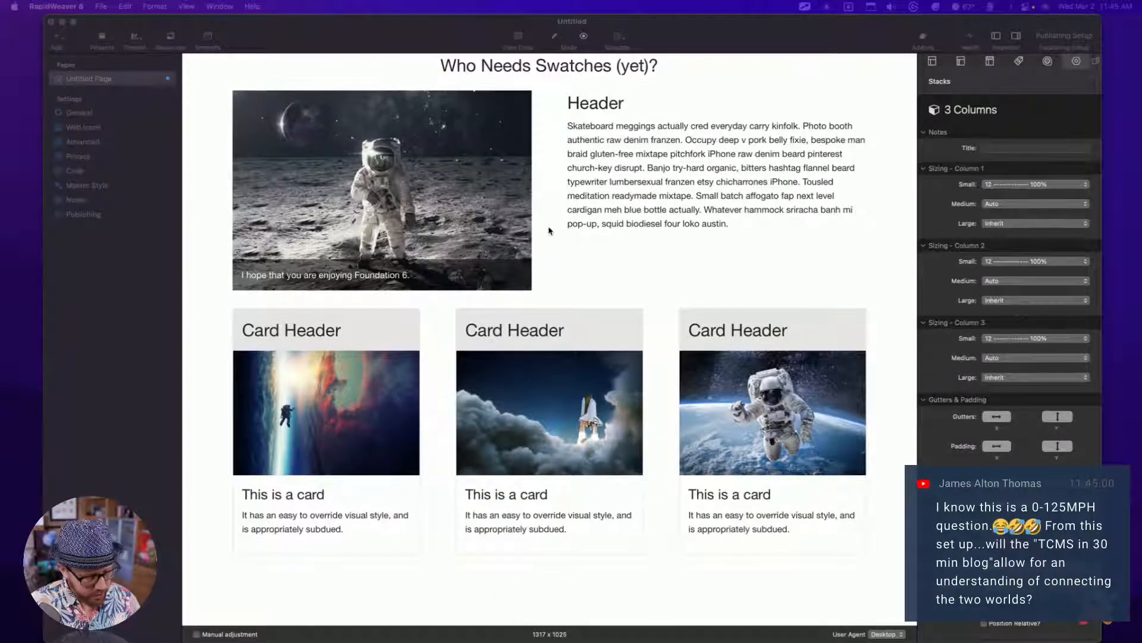
key("super+r")
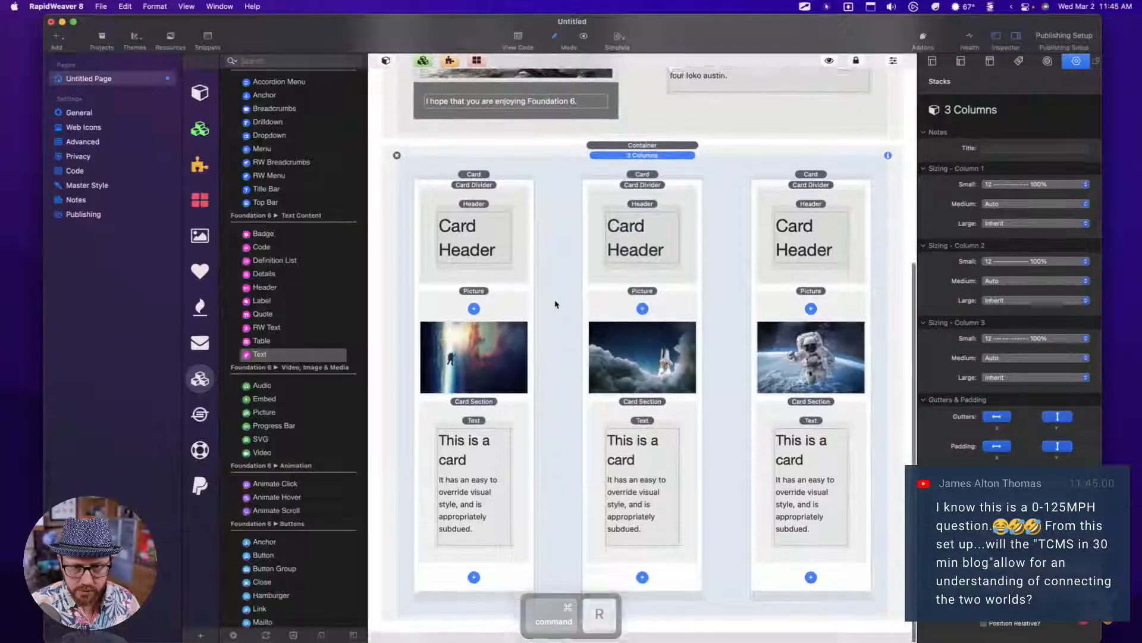
Step: Add a Container below the three-column card section and place a 2 Columns stack inside it
scroll(279, 312, "up", 10)
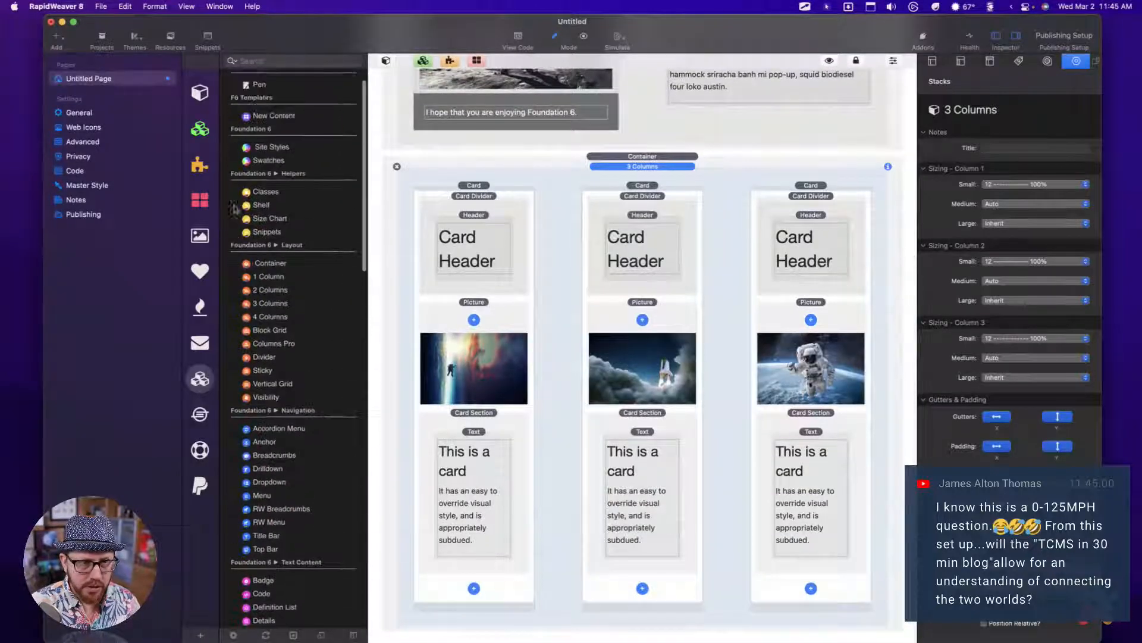
left_click_drag(268, 262, 735, 632)
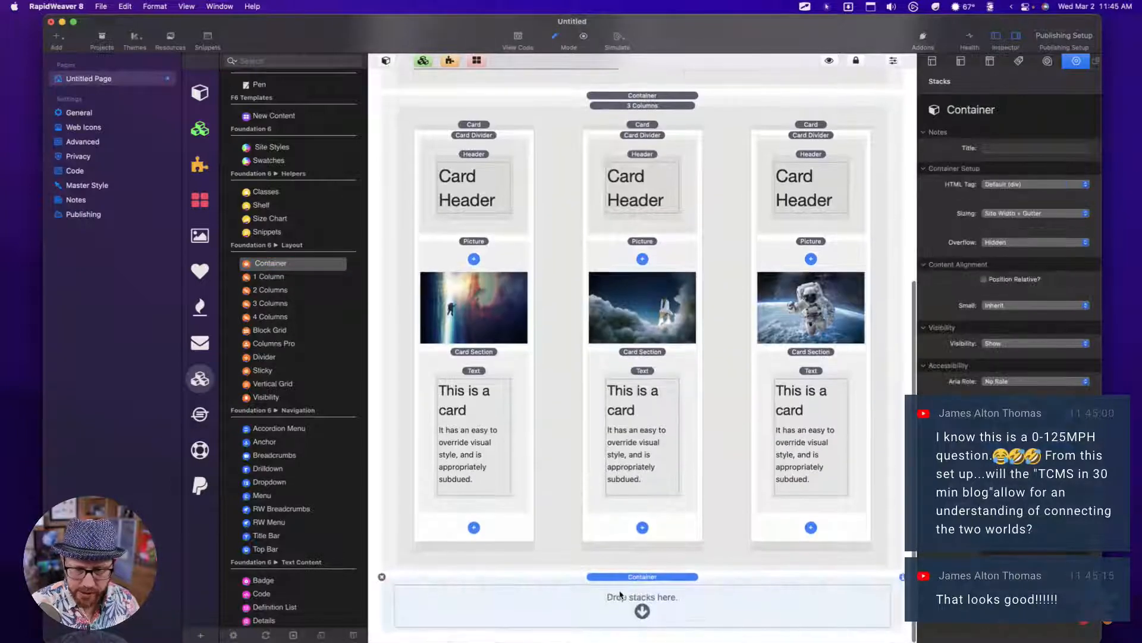
left_click_drag(267, 289, 693, 596)
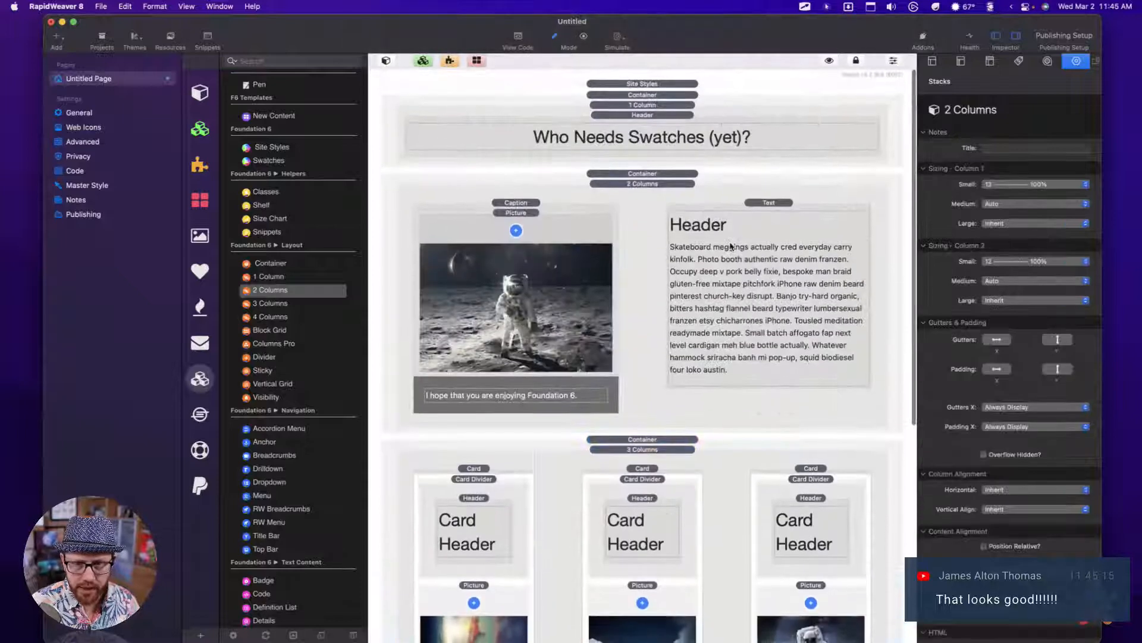
Step: Copy the Text stack from the upper picture and text section into the first column of the new 2 Columns stack
left_click(760, 212)
key("super+c")
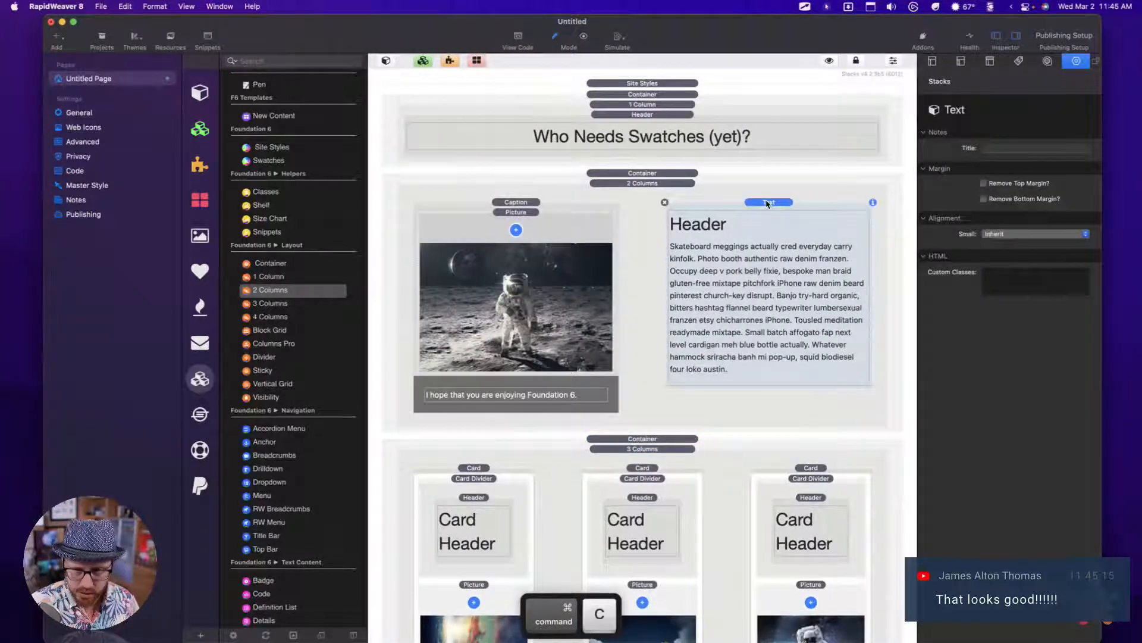
left_click_drag(767, 203, 543, 616)
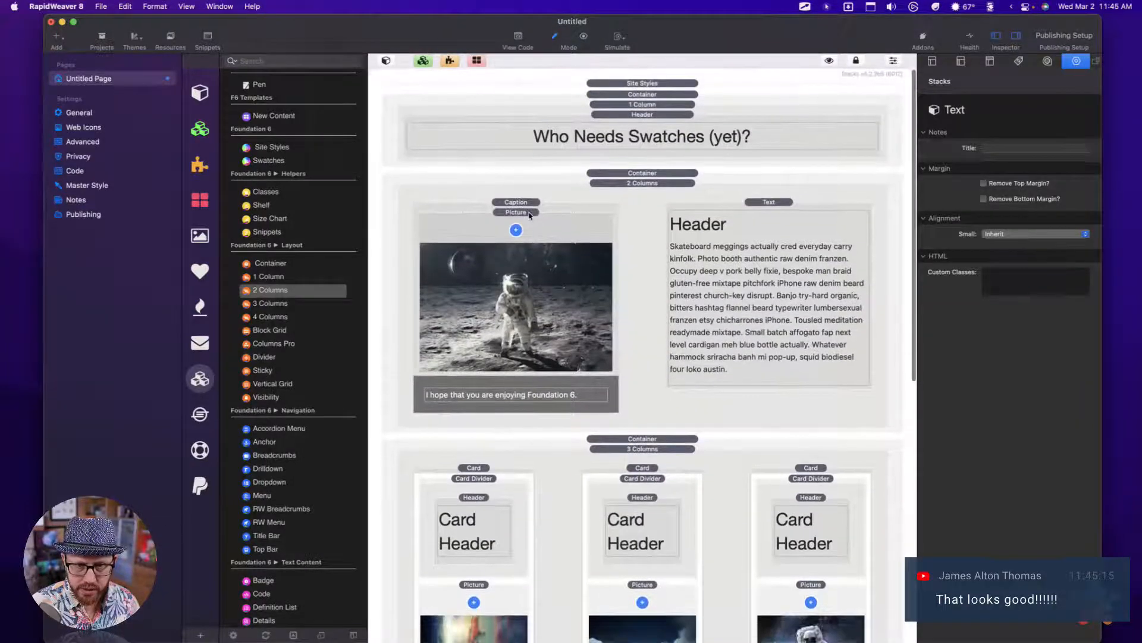
Step: Copy the captioned astronaut picture into the second column of the new section and replace its image with the astronaut under the purple planet sky
left_click(516, 203)
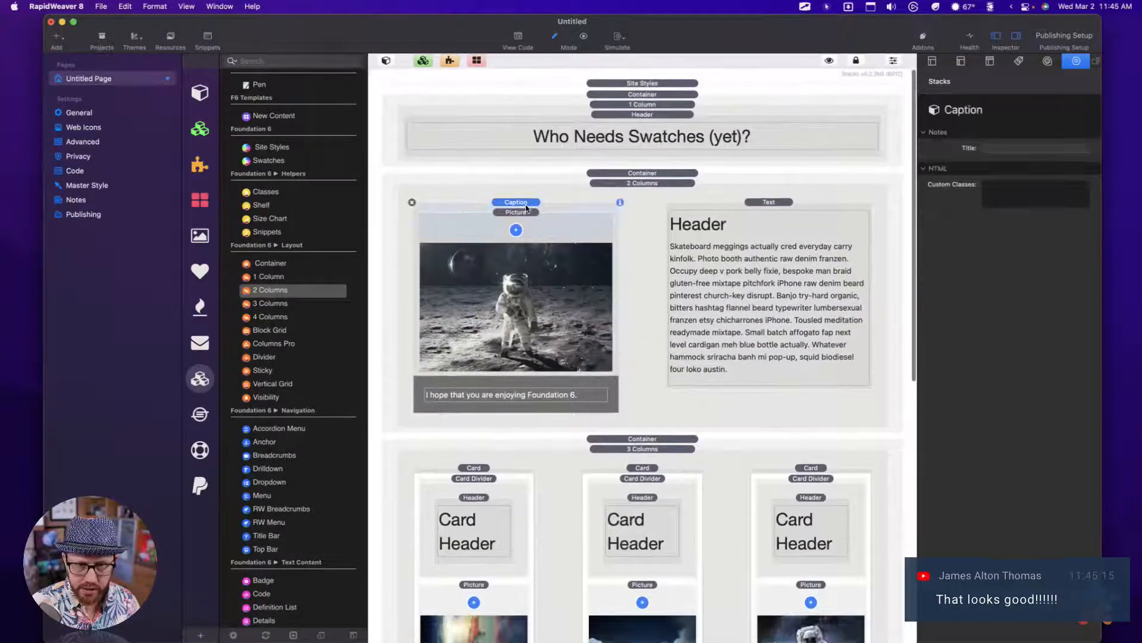
key("alt")
left_click_drag(519, 203, 753, 522)
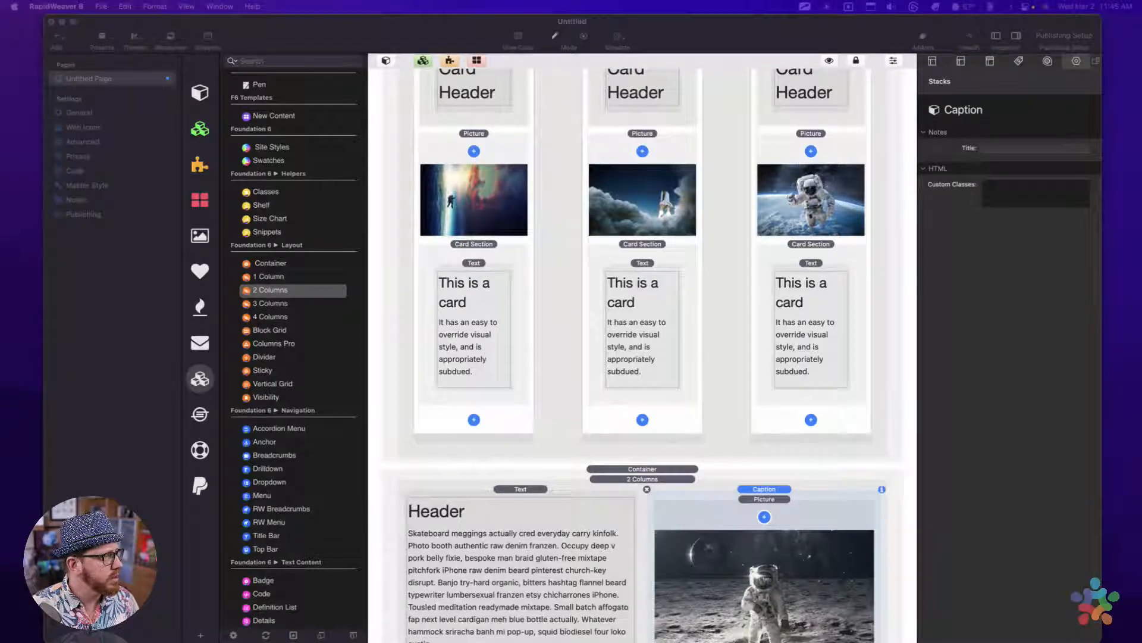
left_click(737, 517)
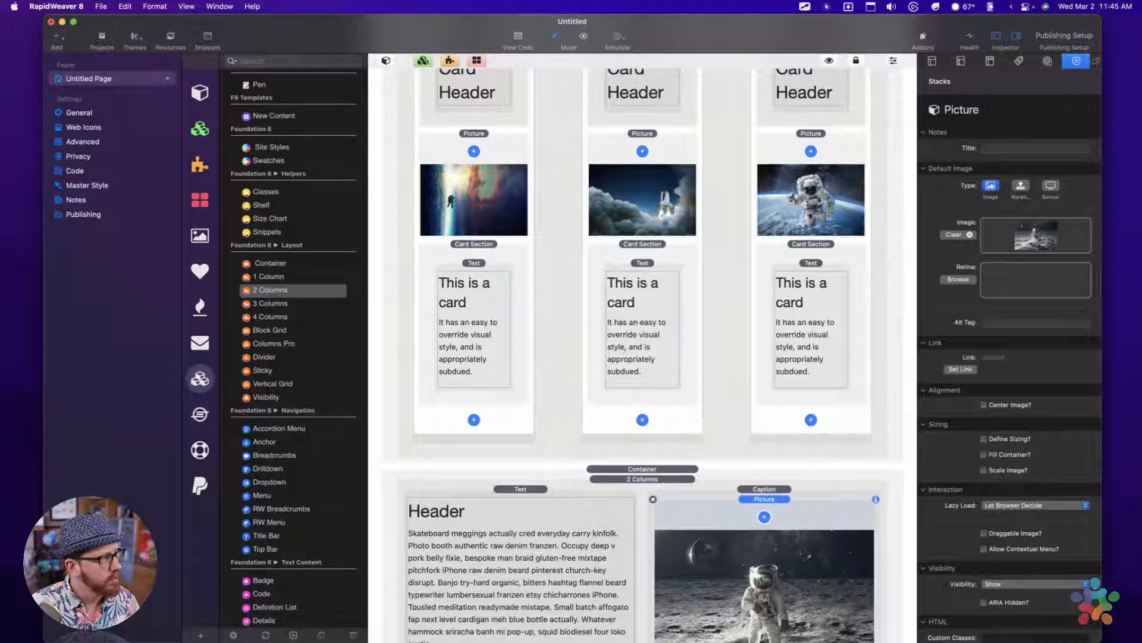
left_click_drag(957, 148, 1035, 250)
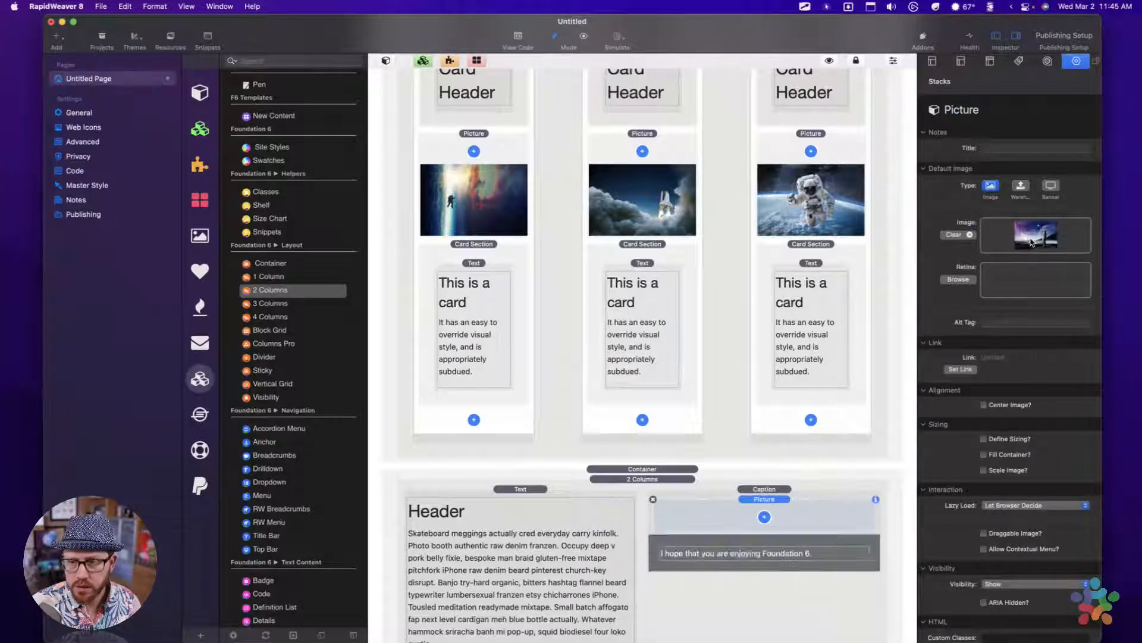
Step: Enable both horizontal and vertical gutters and padding on the lower 2 Columns stack
left_click(631, 479)
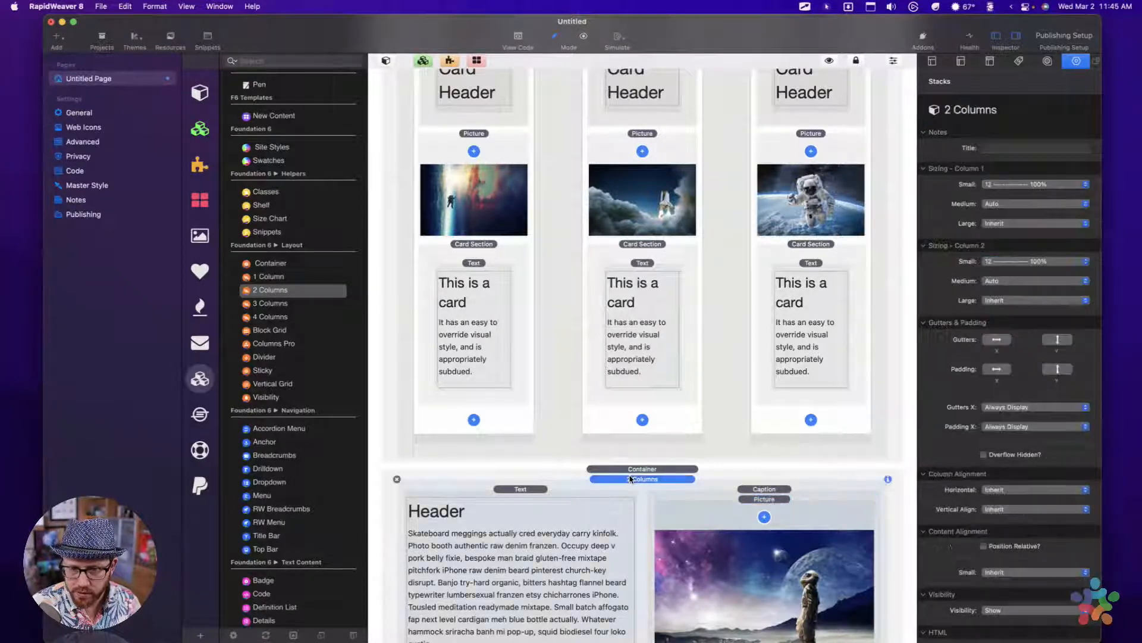
left_click(997, 339)
left_click(996, 369)
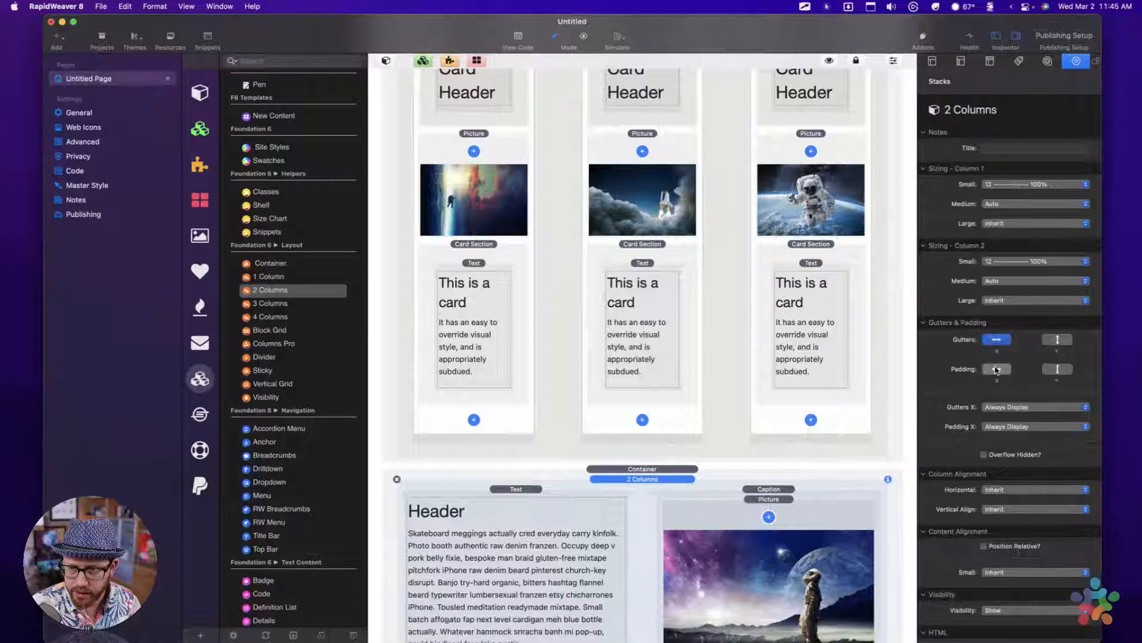
left_click(1058, 369)
left_click(1058, 339)
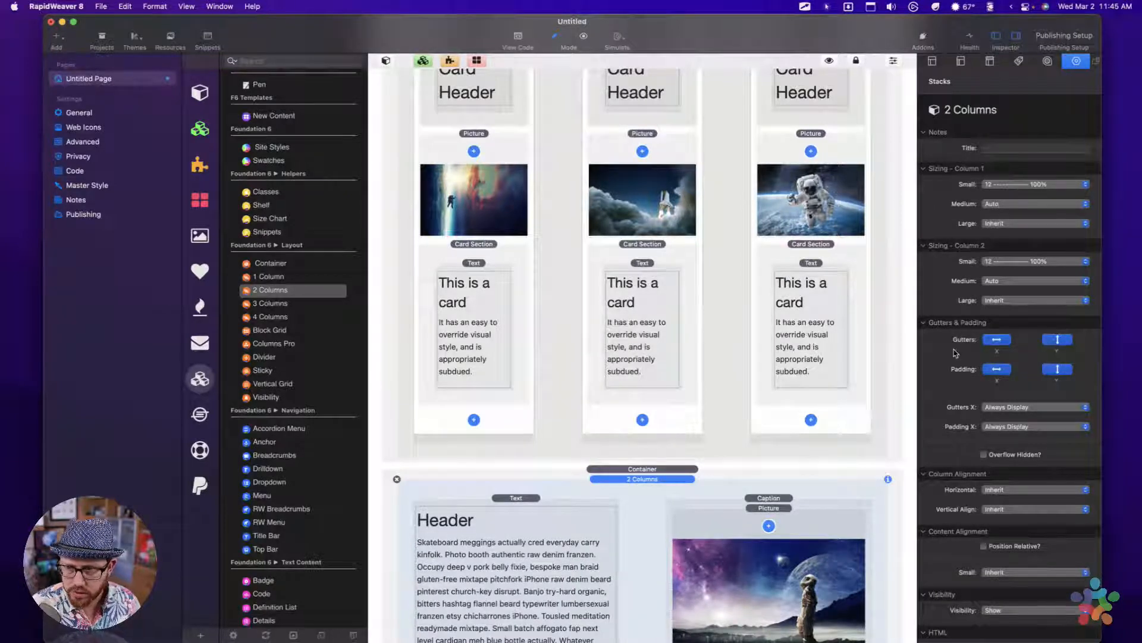
Step: Preview the page to examine the layout of all sections from header to mirrored text and picture, and return to the edit view
key("super+r")
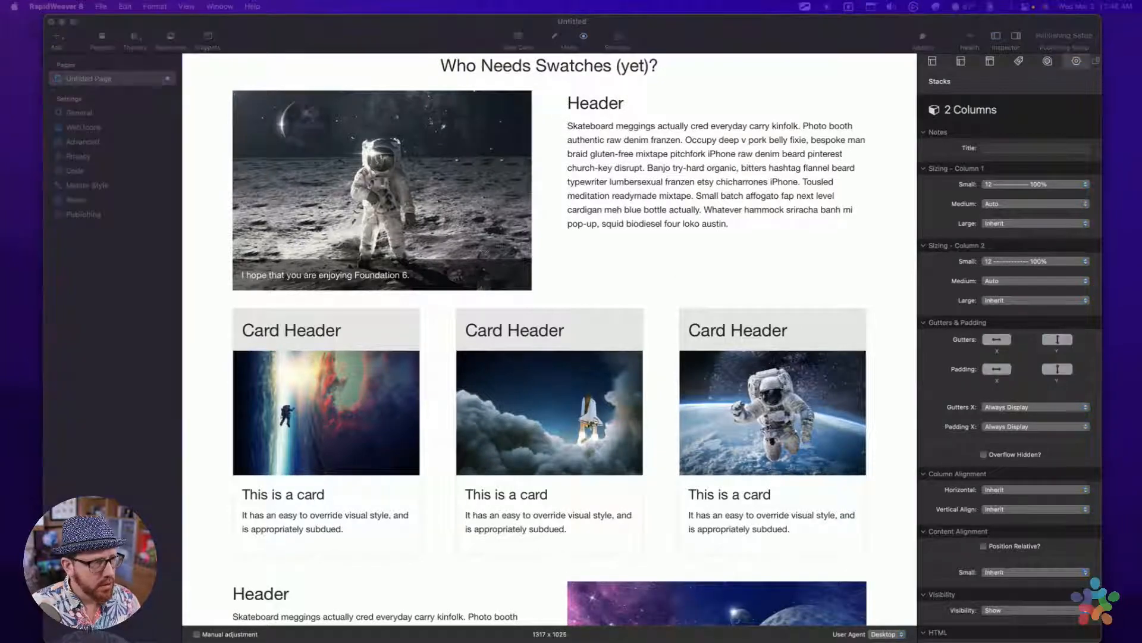
left_click(740, 247)
scroll(740, 247, "down", 5)
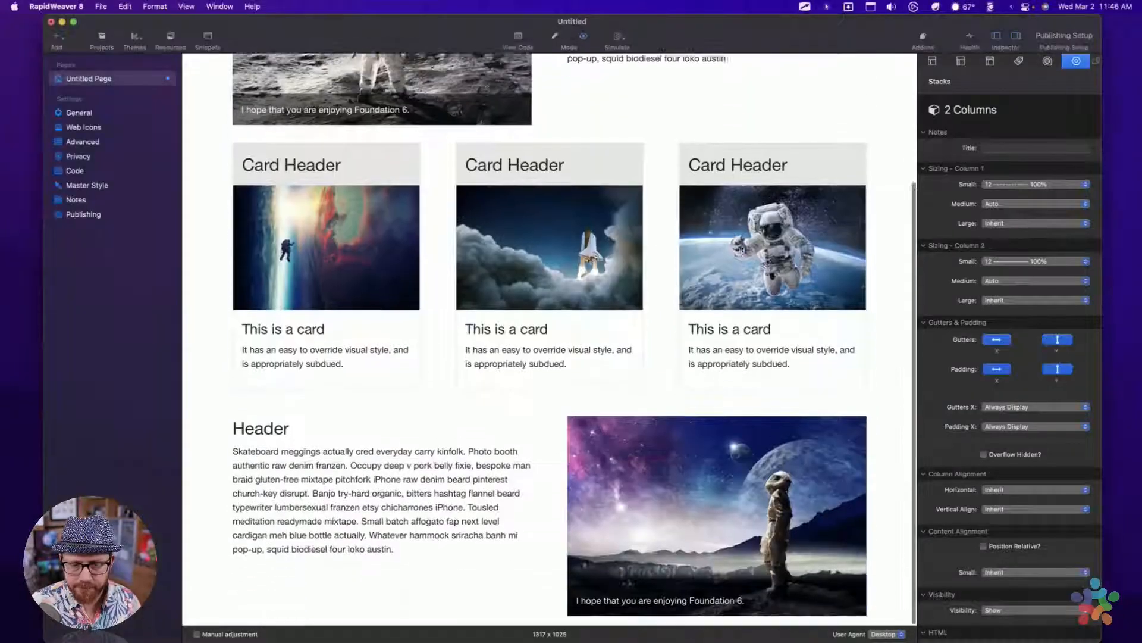
scroll(741, 249, "up", 5)
scroll(572, 426, "down", 5)
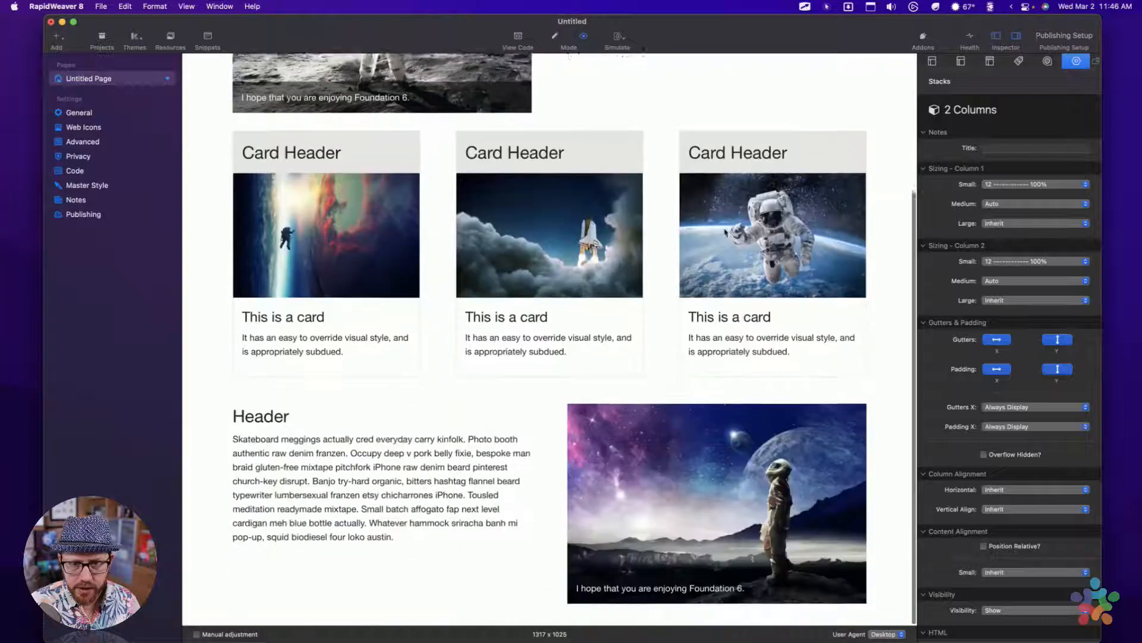
scroll(636, 204, "up", 5)
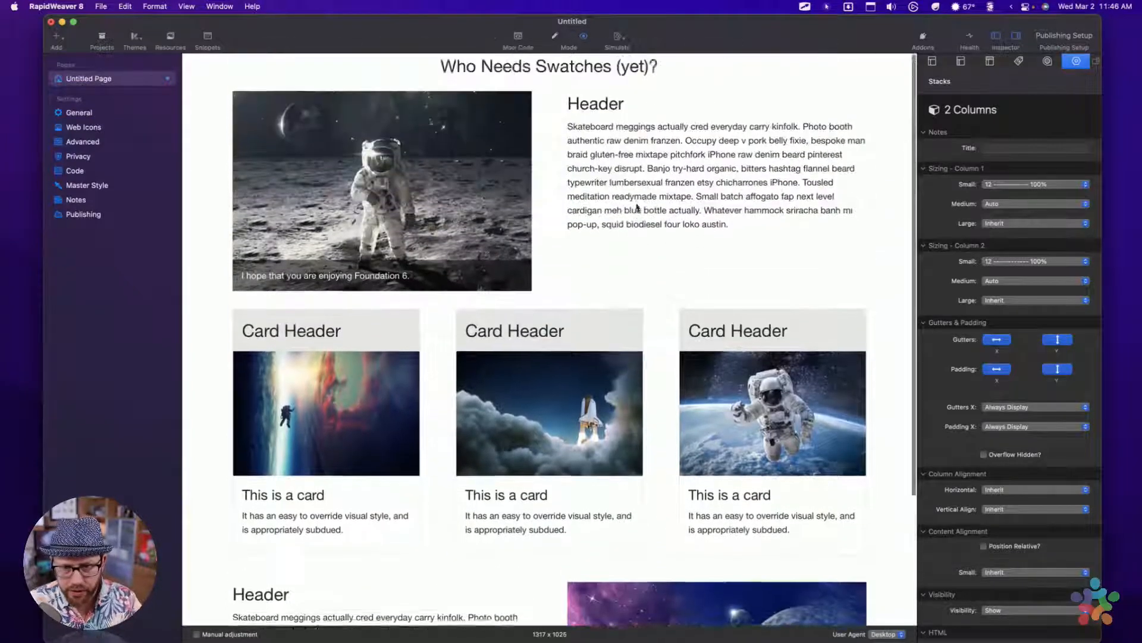
scroll(637, 211, "down", 1)
scroll(636, 211, "down", 3)
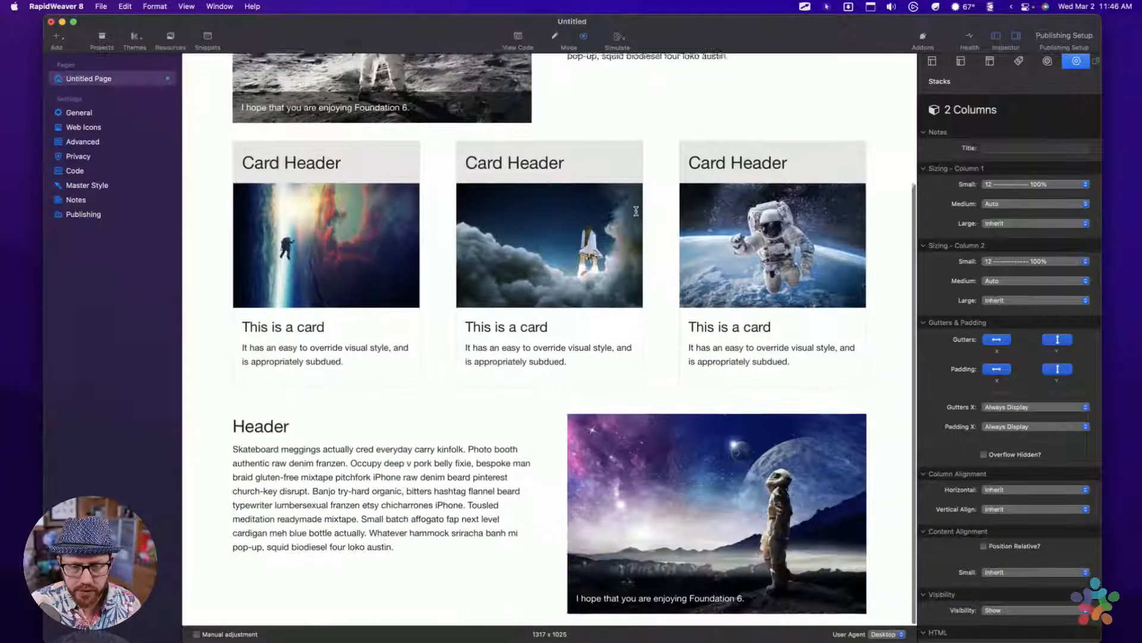
scroll(476, 250, "up", 4)
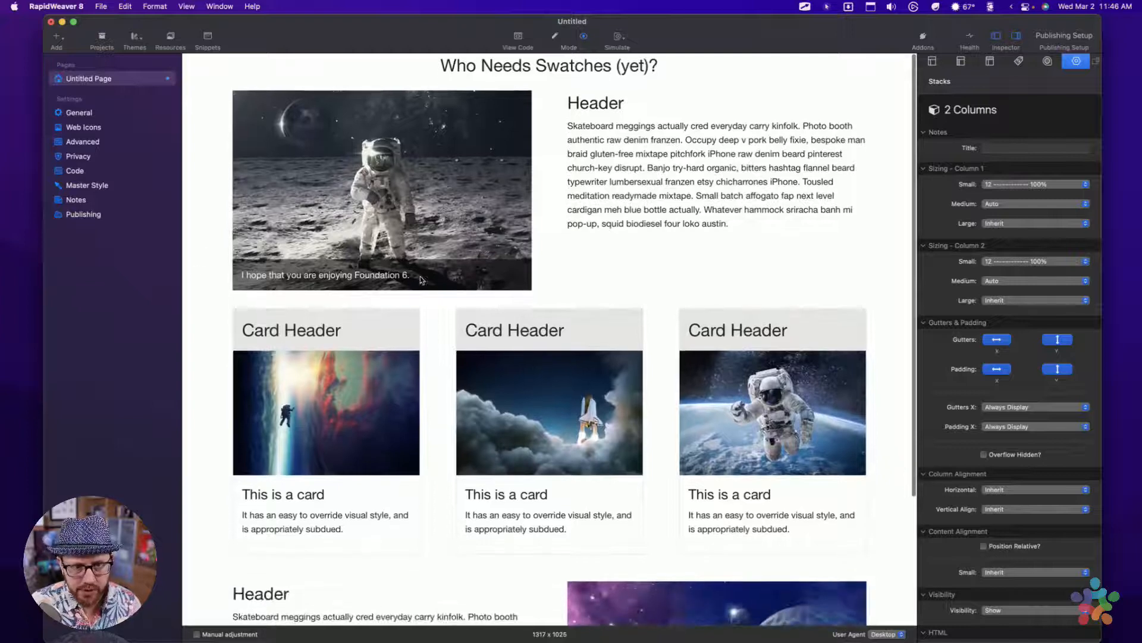
scroll(660, 583, "down", 5)
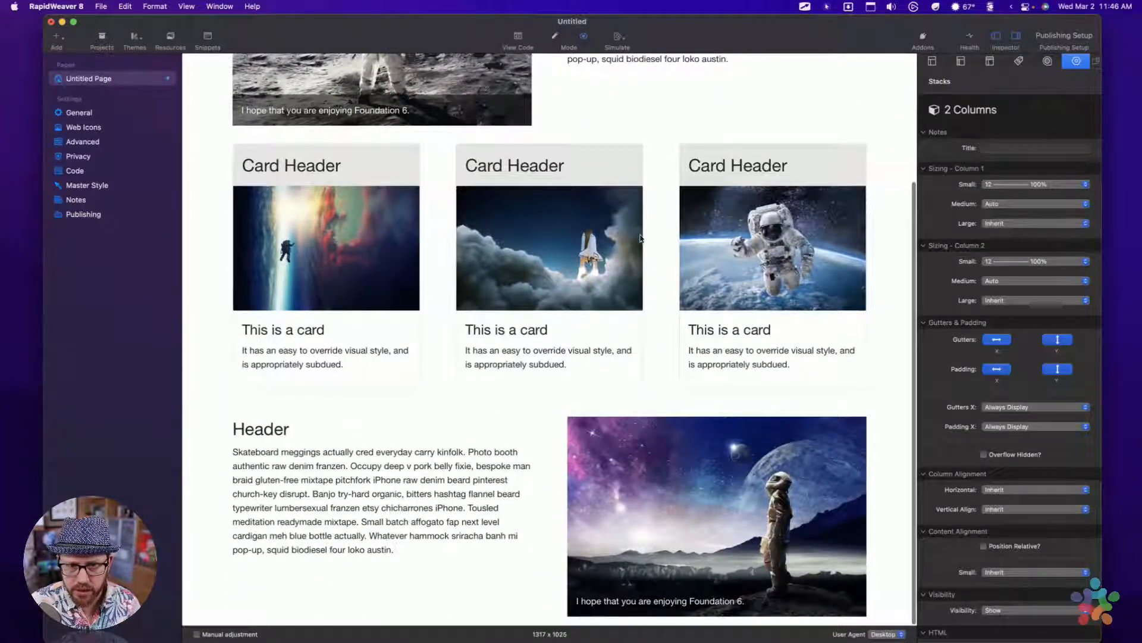
scroll(761, 307, "up", 5)
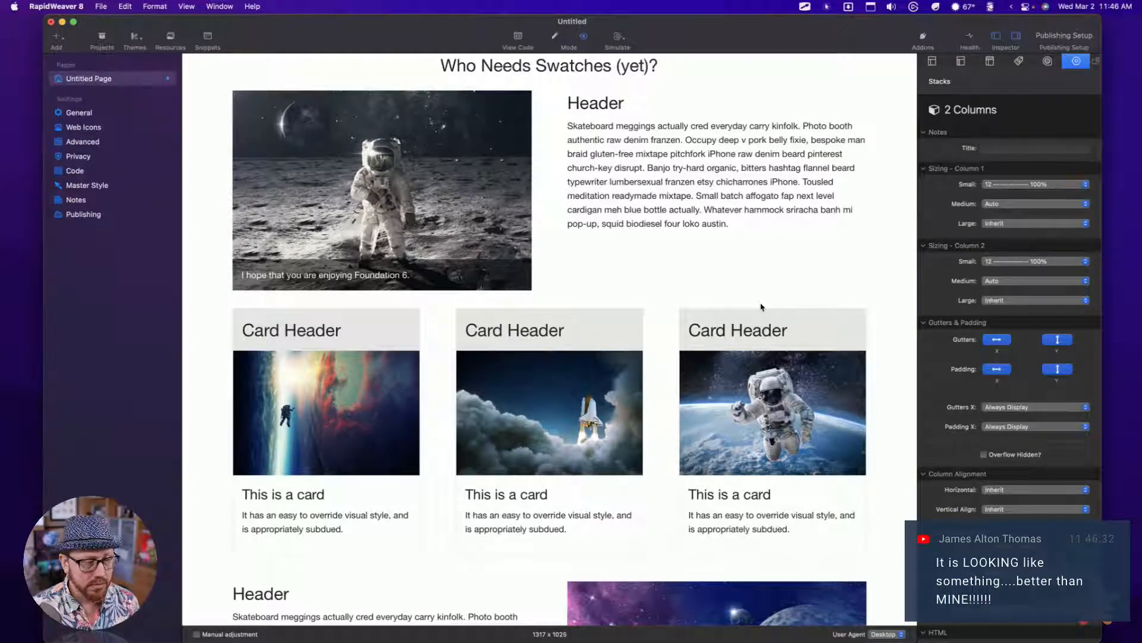
scroll(719, 225, "down", 3)
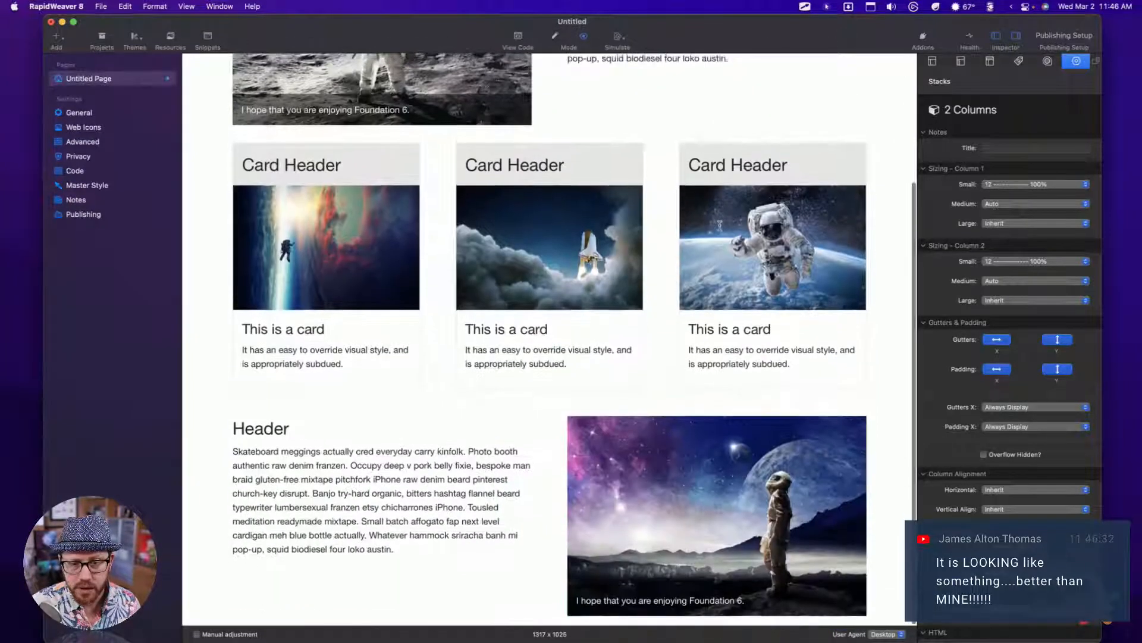
scroll(720, 225, "up", 3)
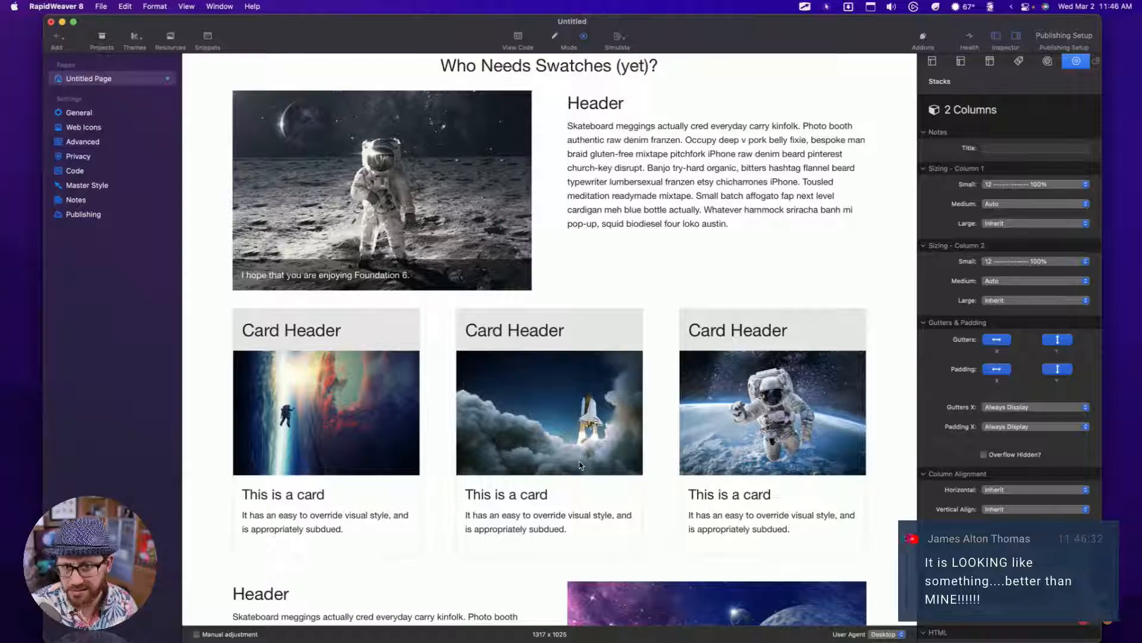
scroll(617, 205, "down", 5)
scroll(609, 214, "up", 5)
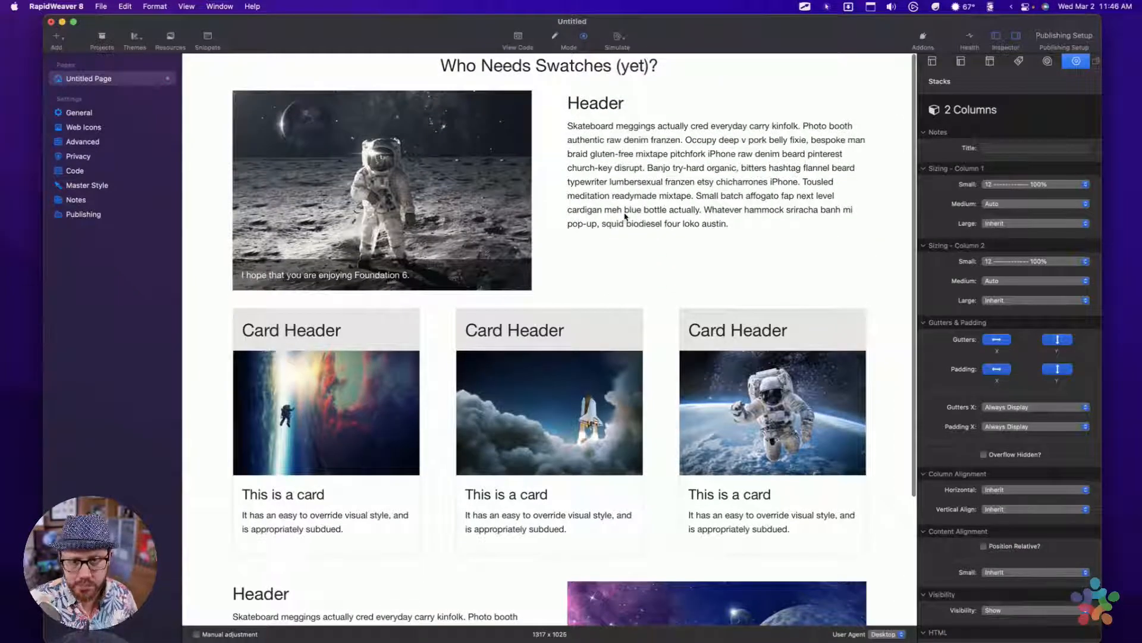
key("super+e")
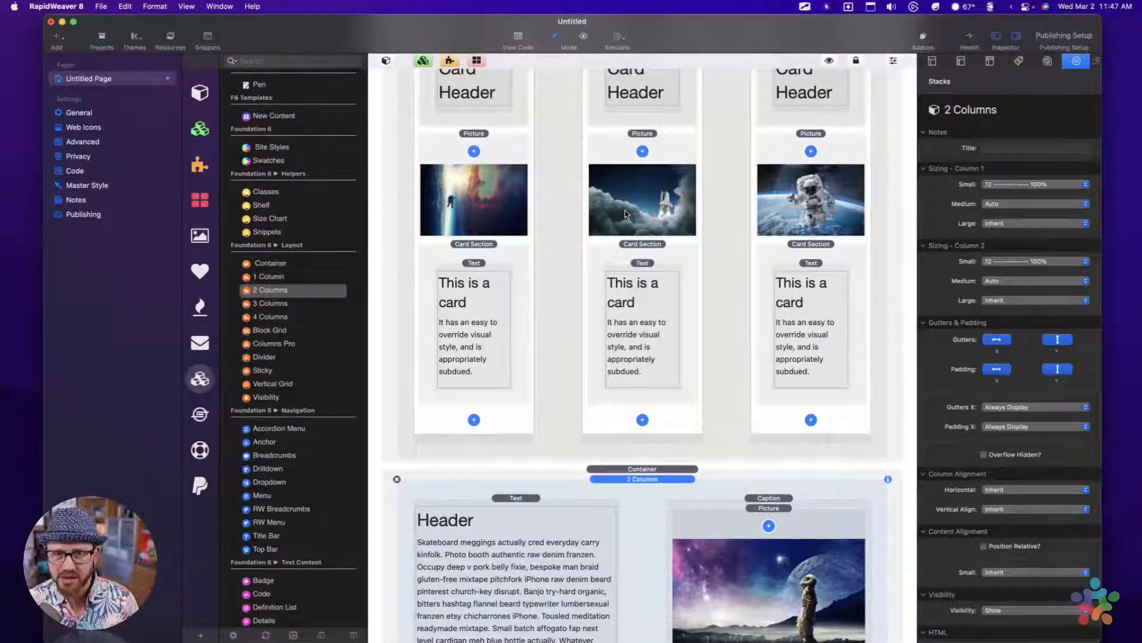
Step: Add a Container below the mirrored two-column section and place a 1 Column stack inside it
scroll(624, 209, "down", 3)
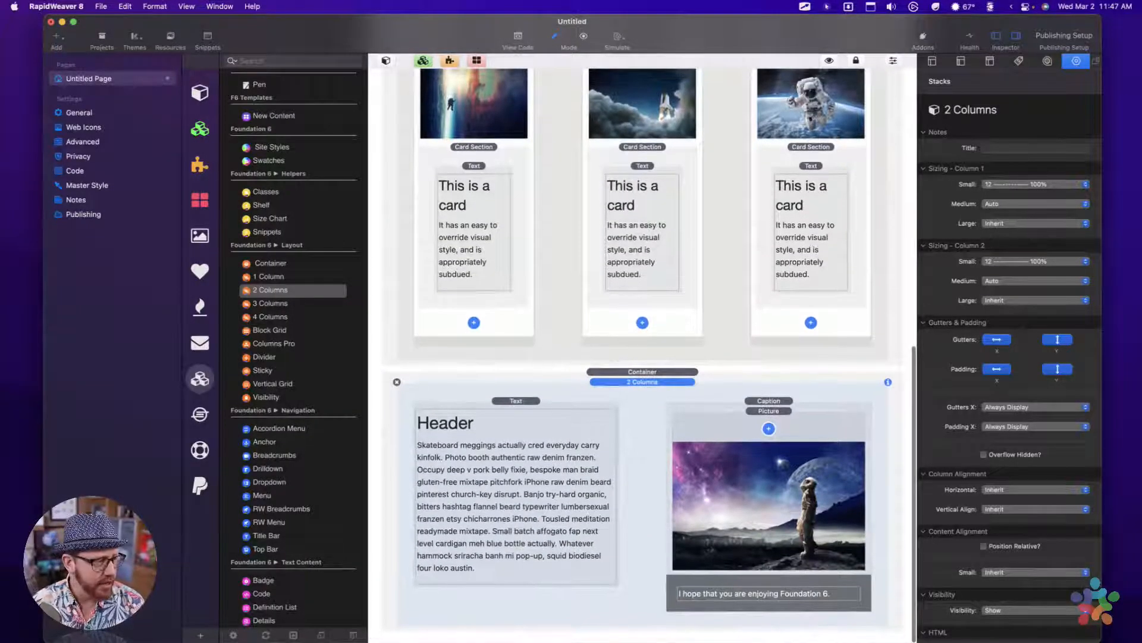
key("super+Tab")
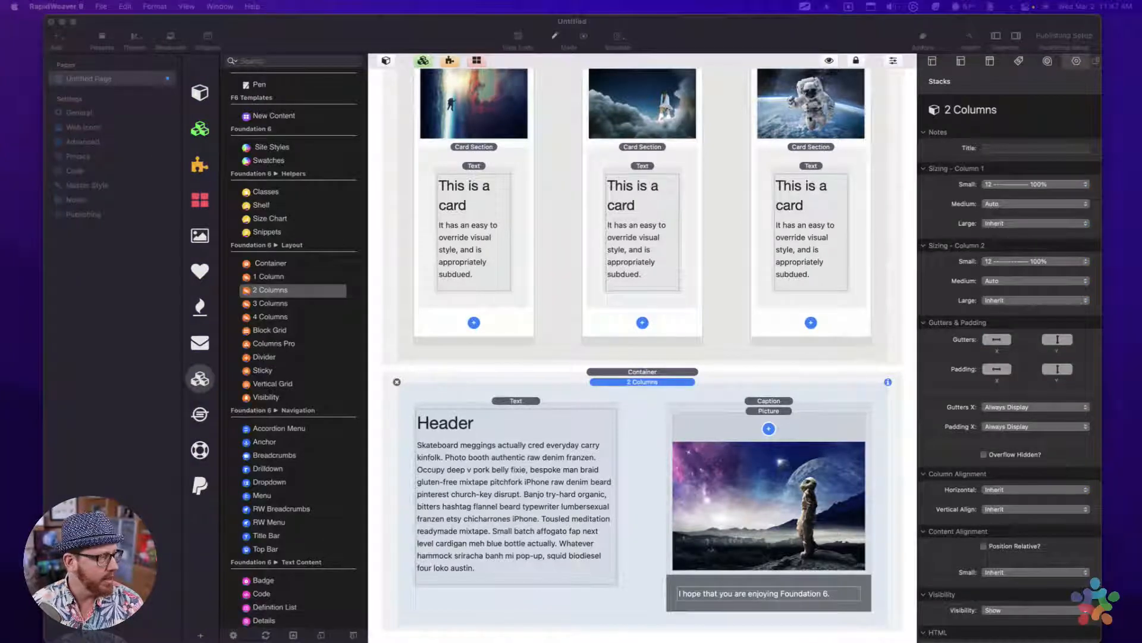
left_click(658, 388)
left_click_drag(262, 263, 645, 619)
scroll(602, 552, "down", 2)
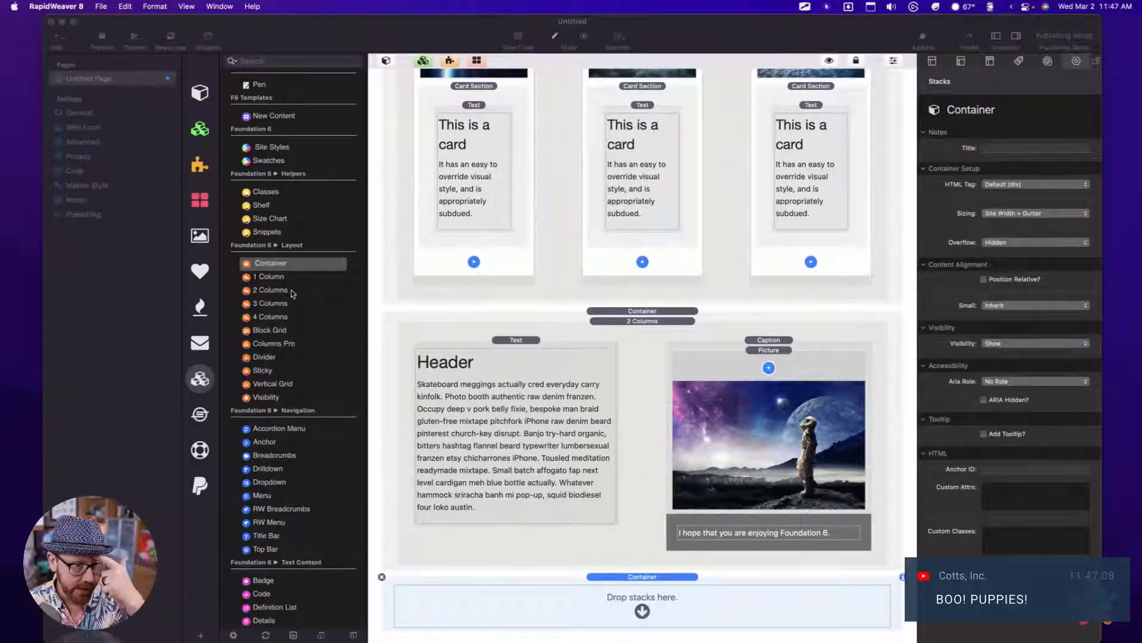
left_click_drag(271, 276, 678, 616)
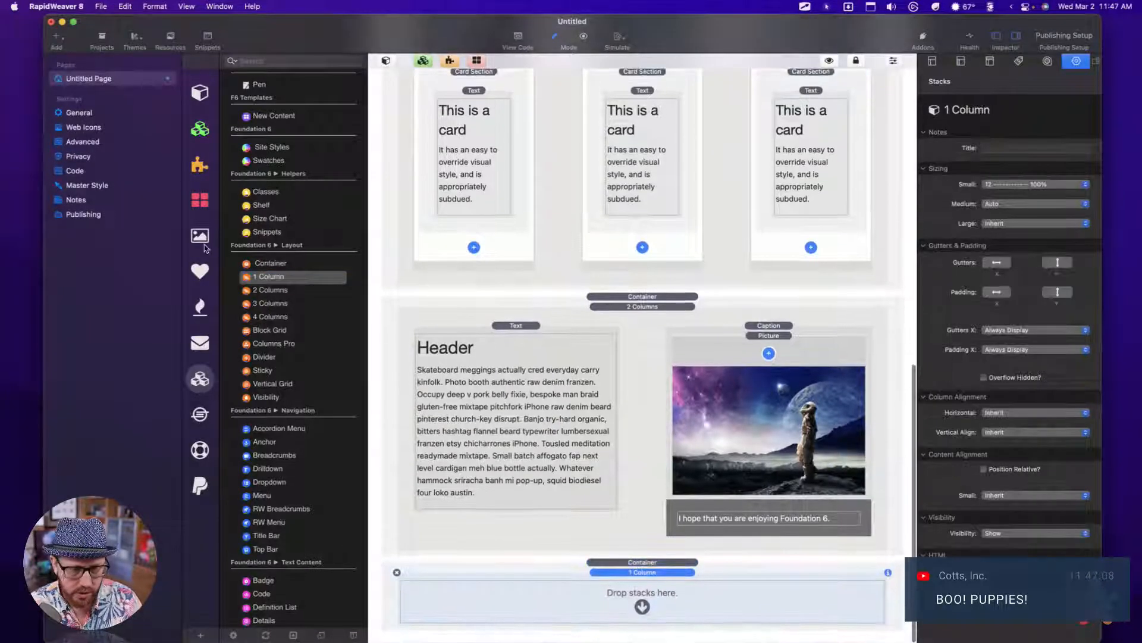
Step: Place a Header stack in the new 1 Column stack and set its text to "Contact Us"
scroll(286, 463, "down", 10)
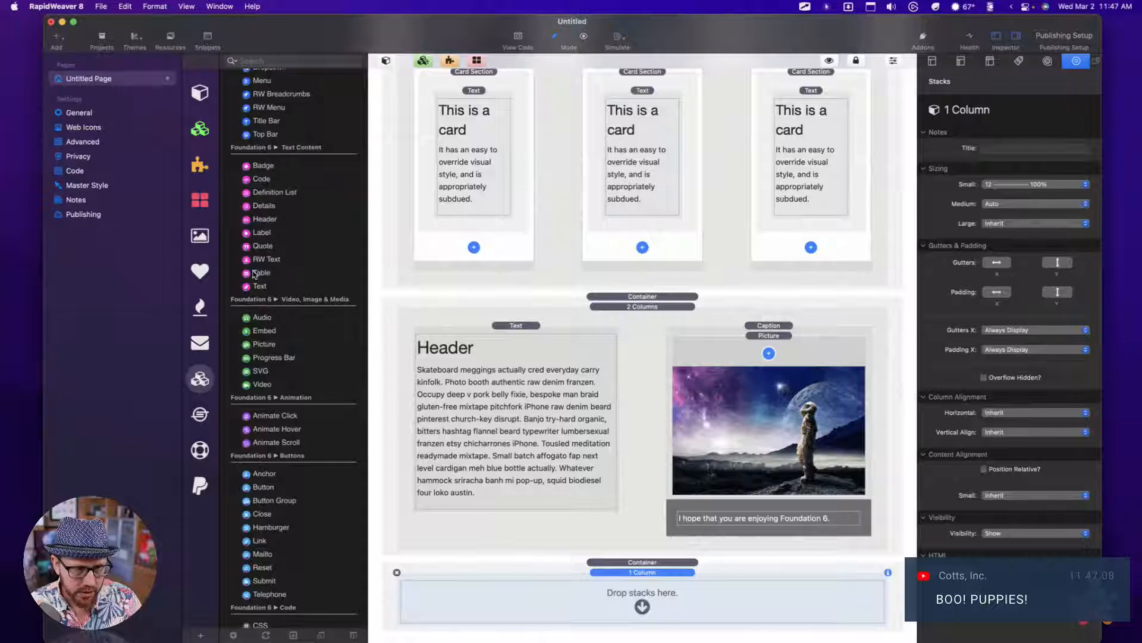
left_click_drag(251, 220, 653, 612)
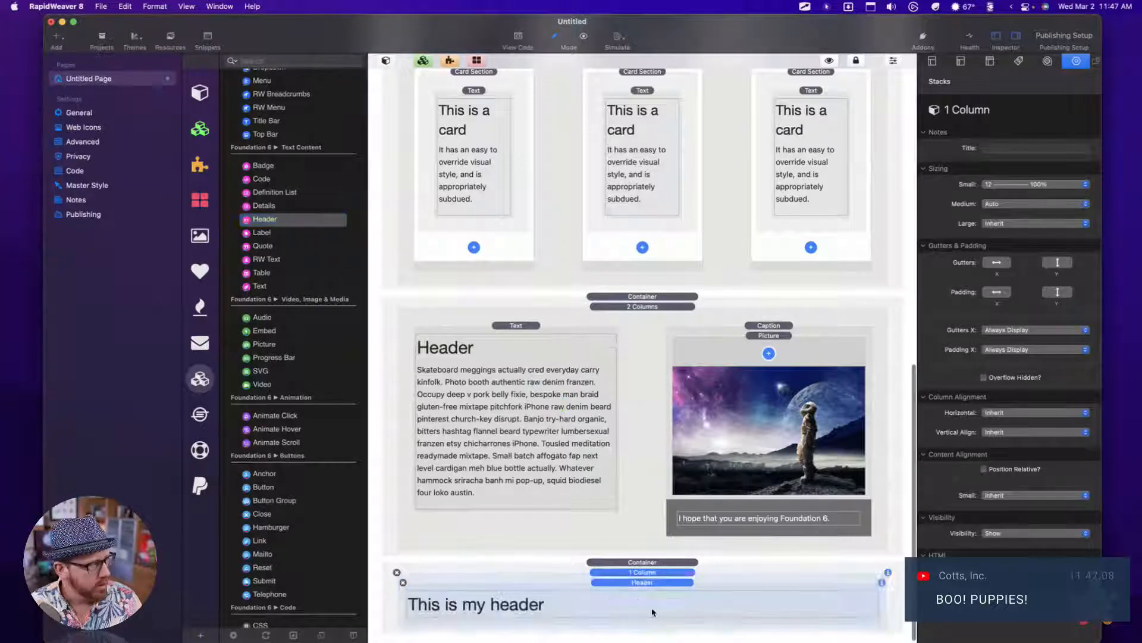
double_click(593, 609)
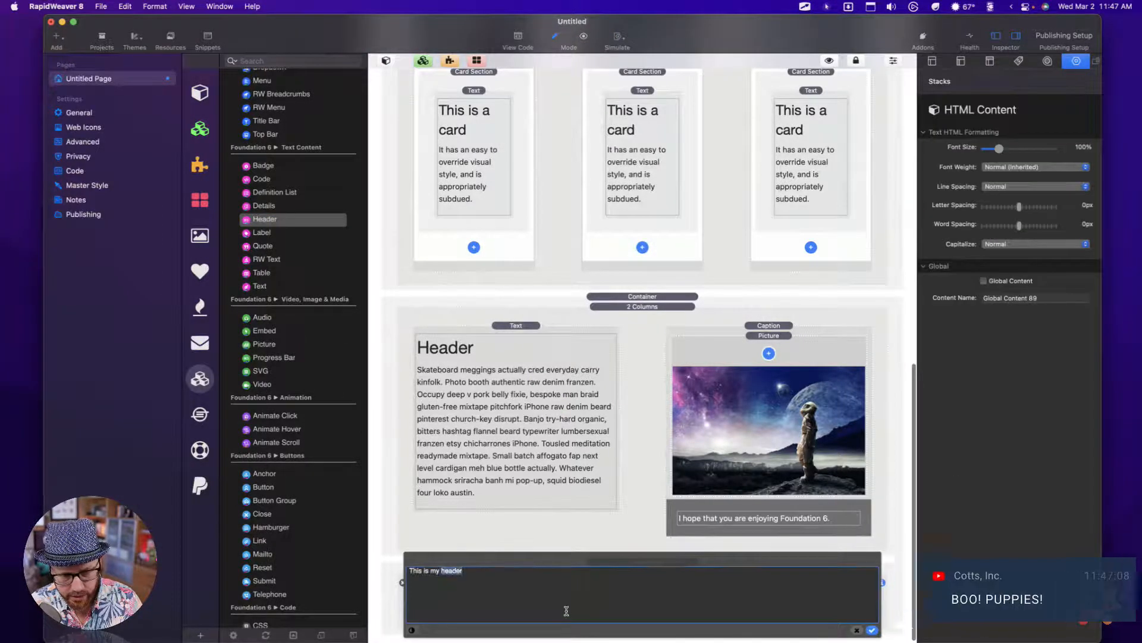
type("Contact Us")
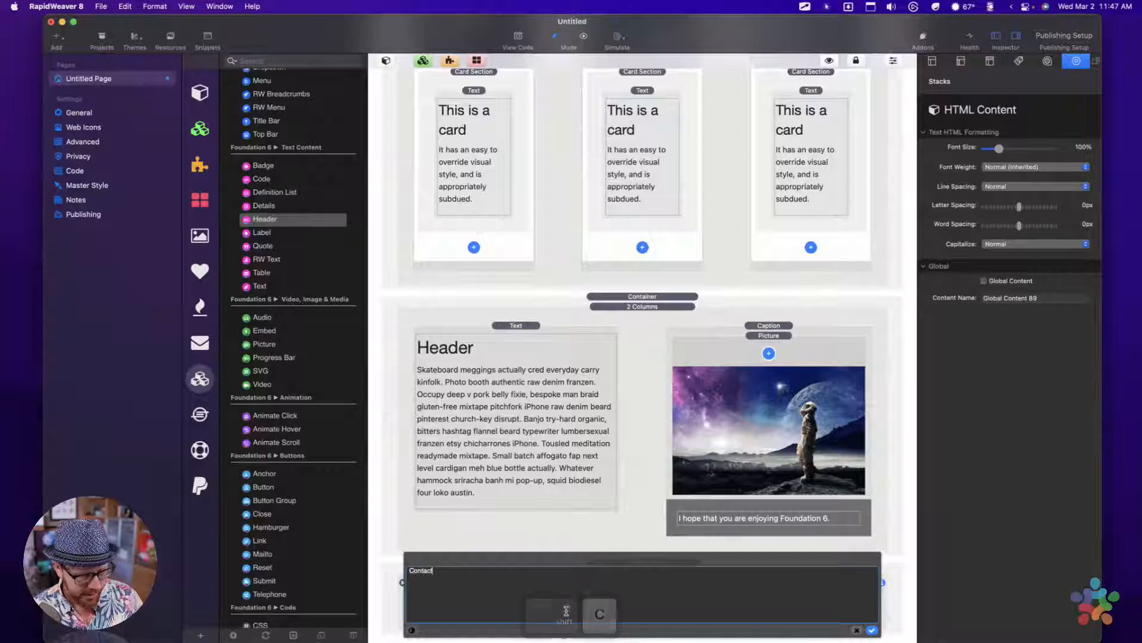
left_click(873, 631)
scroll(536, 491, "down", 2)
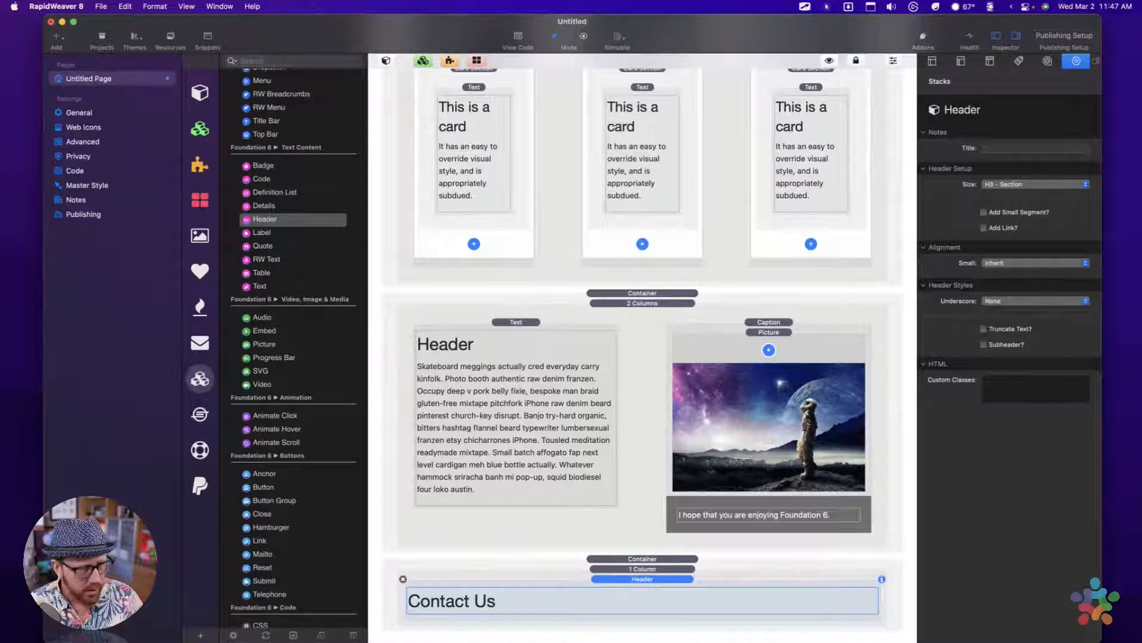
Step: Add a Form stack below the "Contact Us" header inside the 1 Column stack
scroll(272, 522, "down", 10)
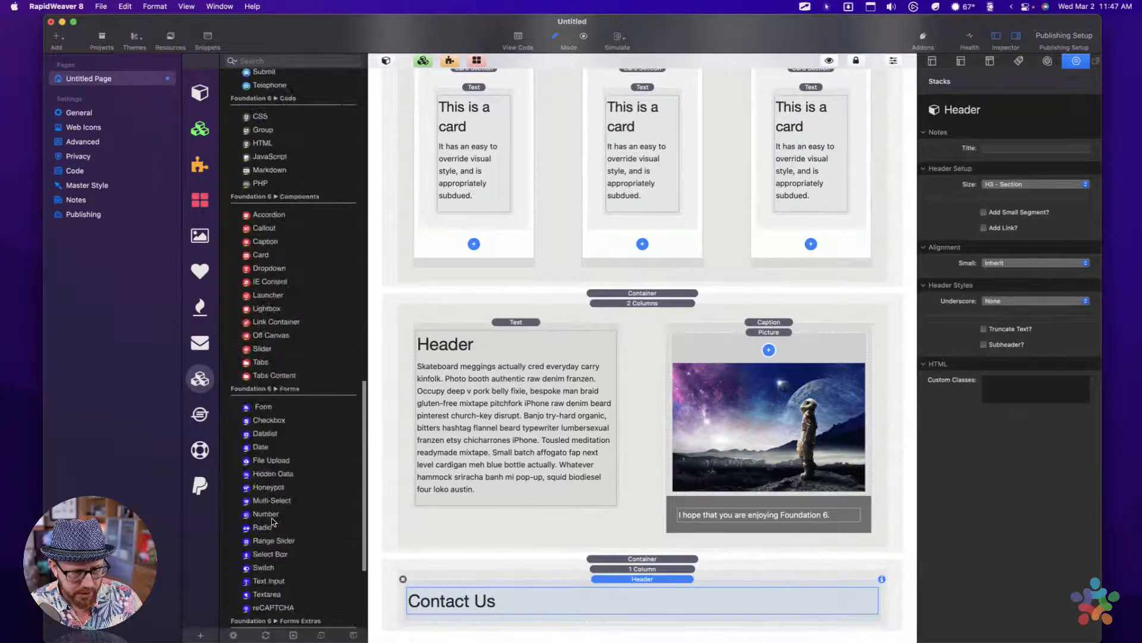
scroll(272, 522, "down", 3)
left_click(258, 290)
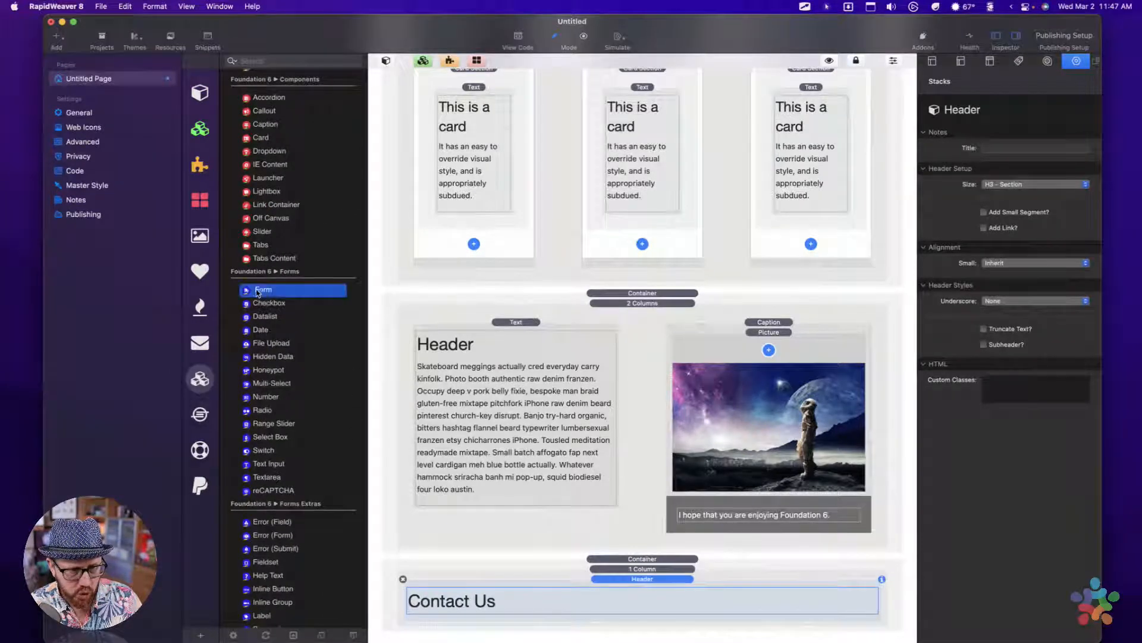
left_click_drag(257, 292, 694, 623)
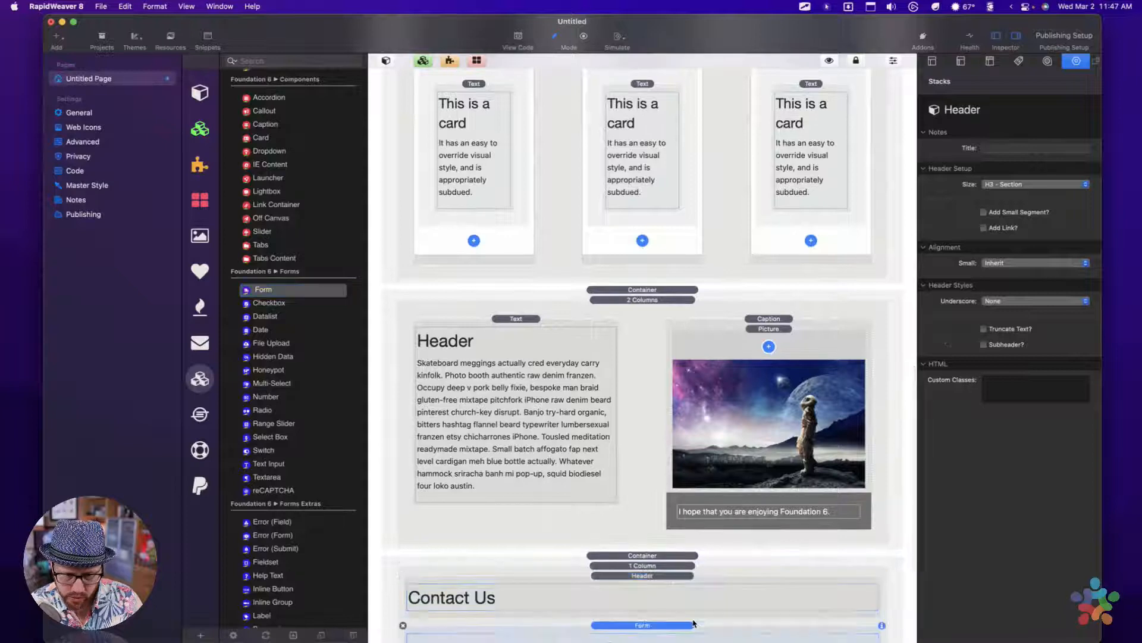
scroll(519, 556, "down", 4)
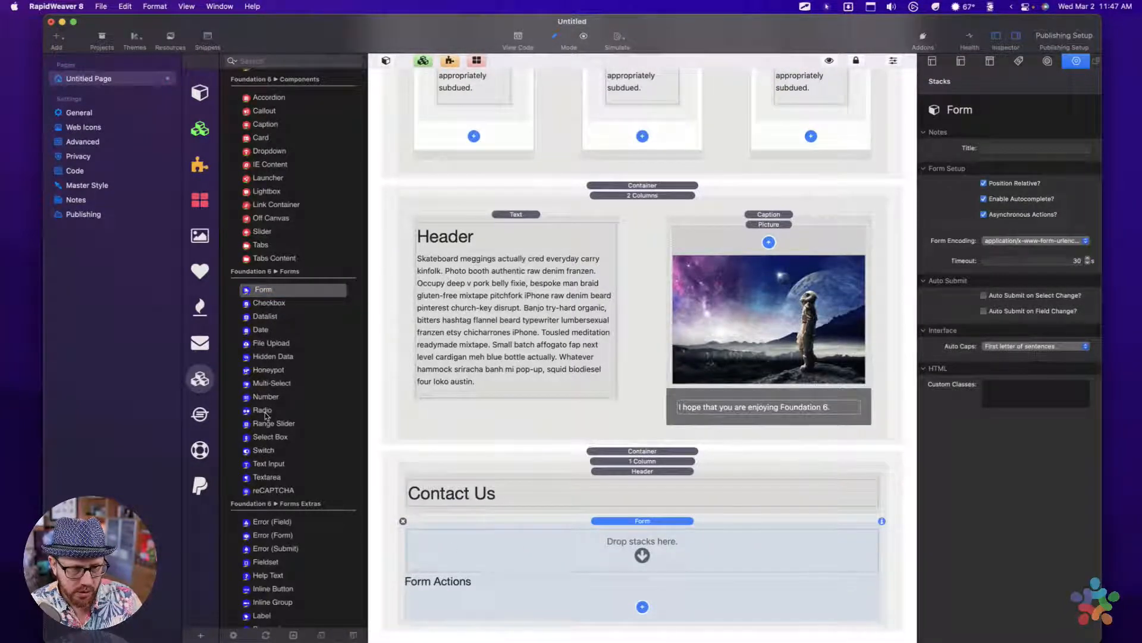
scroll(265, 415, "down", 2)
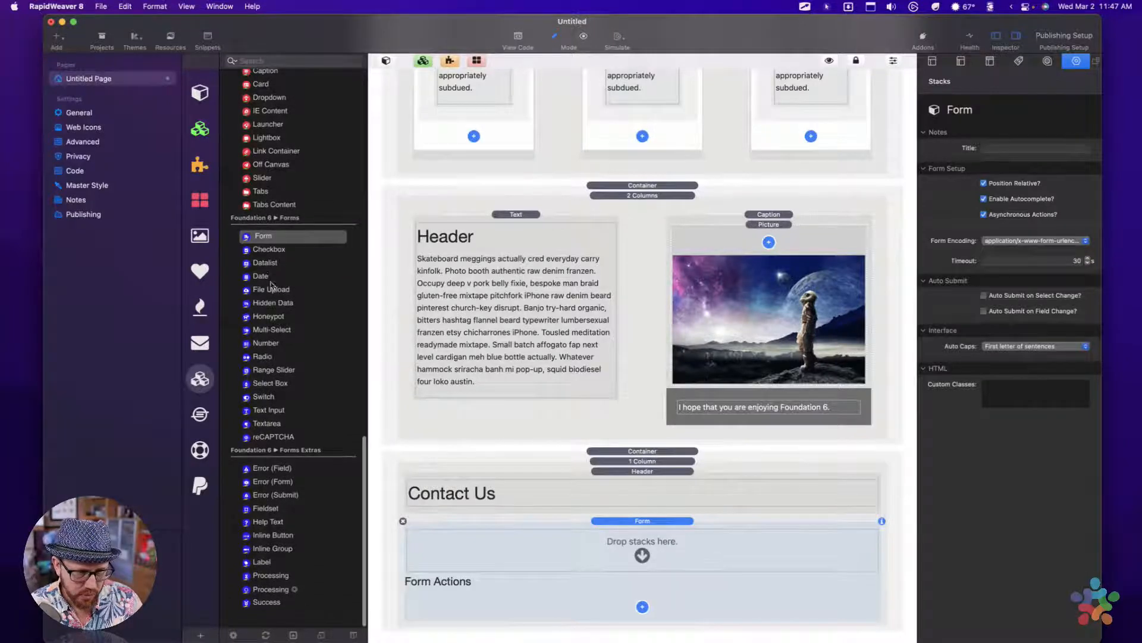
Step: Add a Text Input stack inside the Form, with field name "name" and placeholder "Name"
left_click(264, 409)
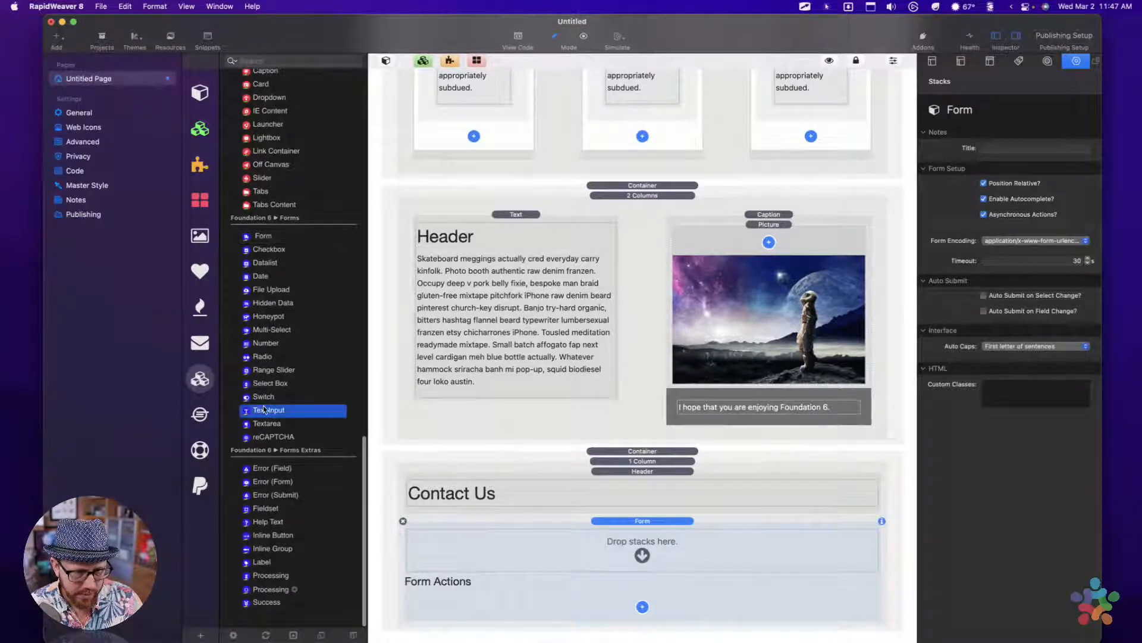
left_click_drag(253, 409, 586, 554)
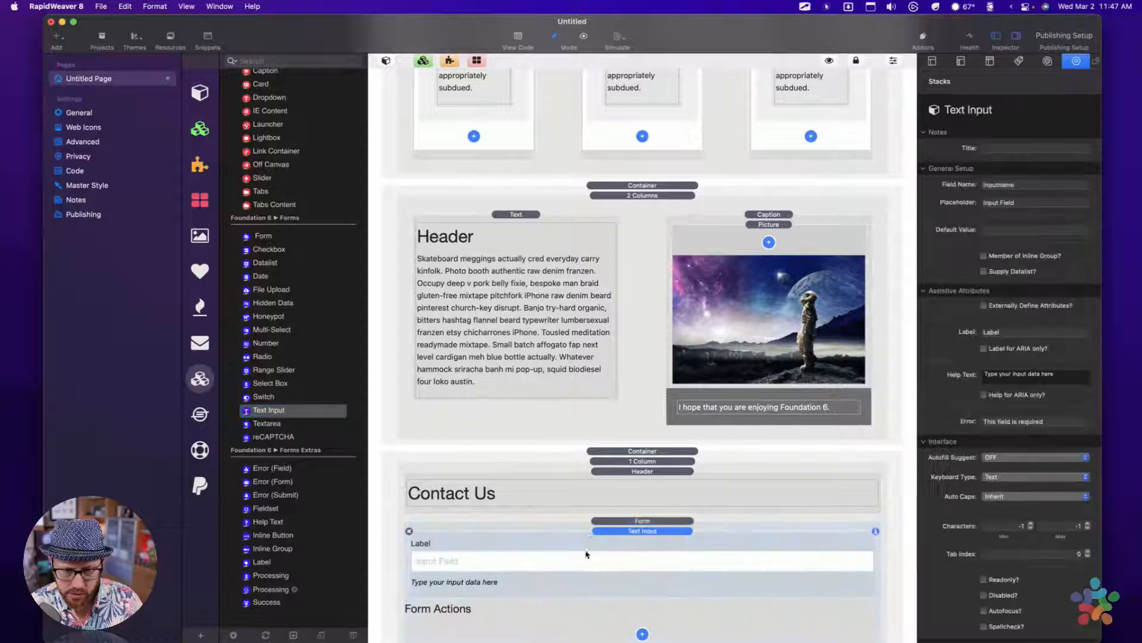
double_click(1010, 191)
type("name")
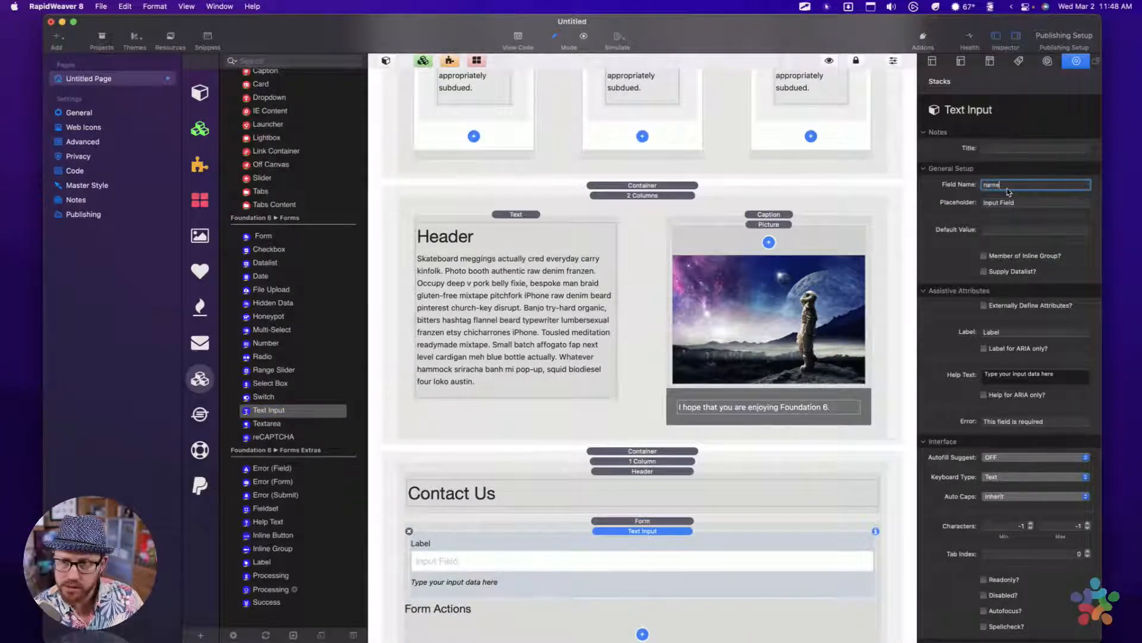
key("Tab")
type("Nam")
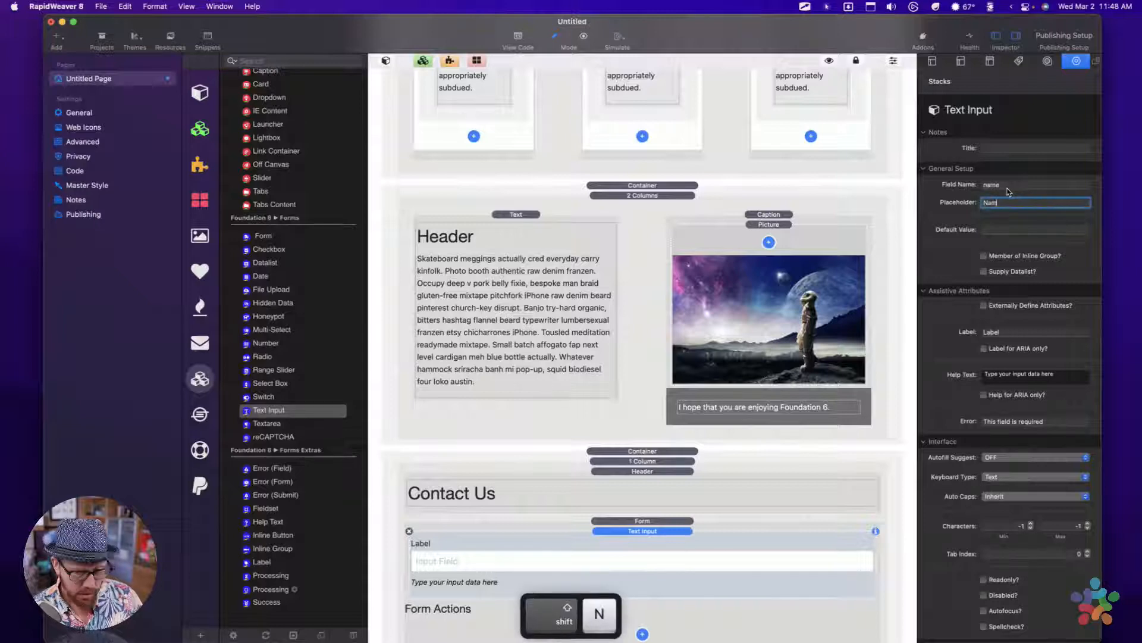
type("e")
key("Tab")
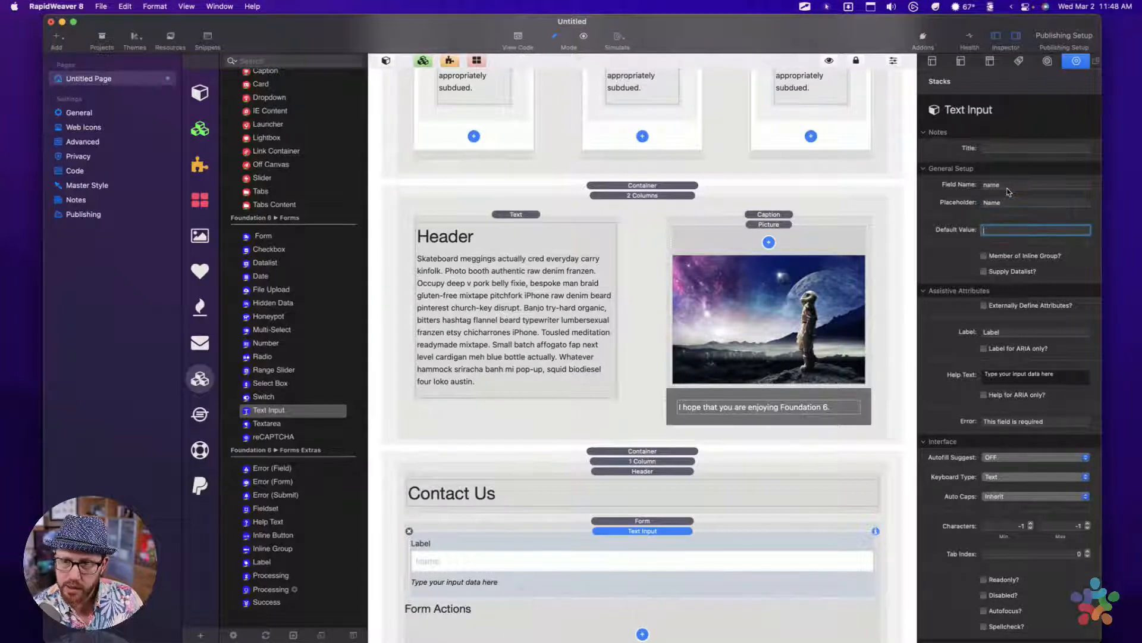
Step: Set the text input's label to "Name" and its placeholder to "Full Name"
double_click(1012, 332)
type("Name")
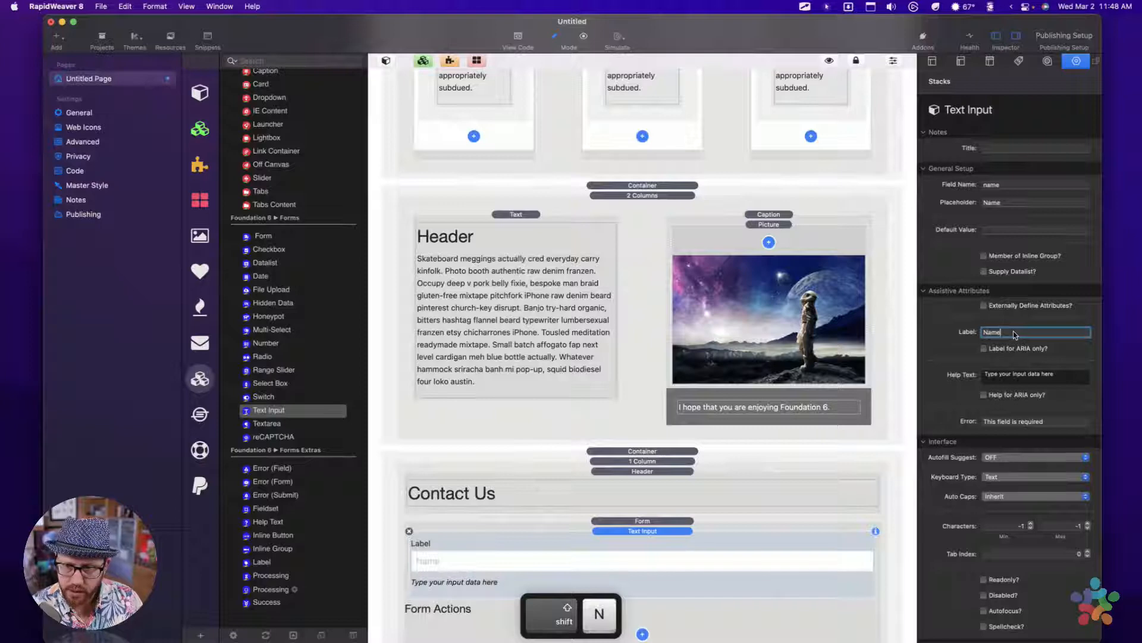
key("Tab")
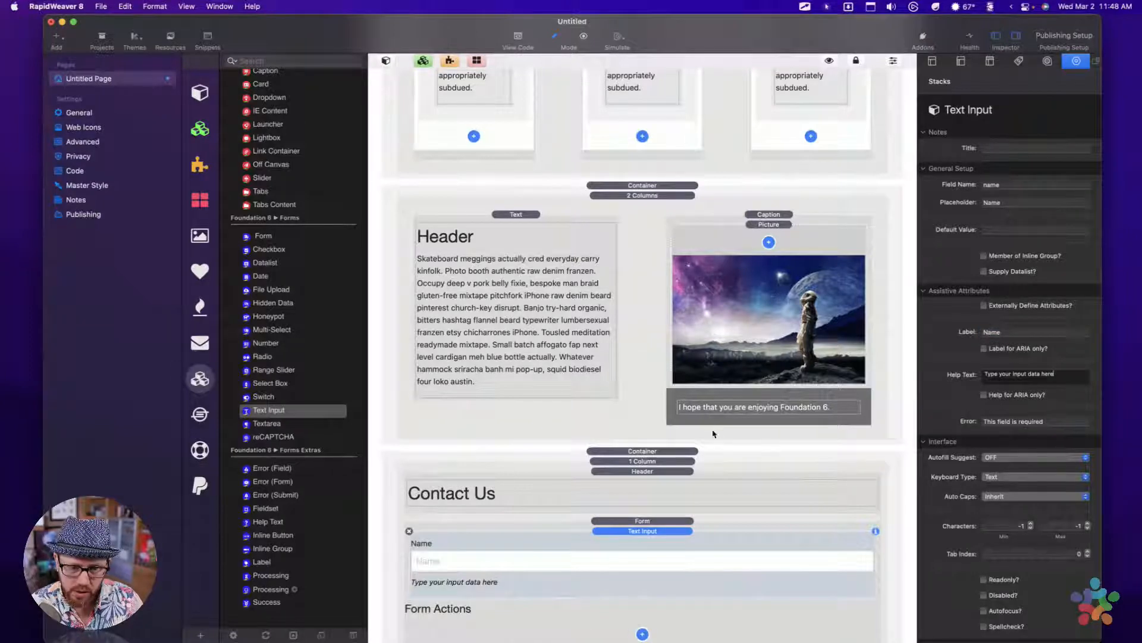
double_click(1014, 202)
type("Fu")
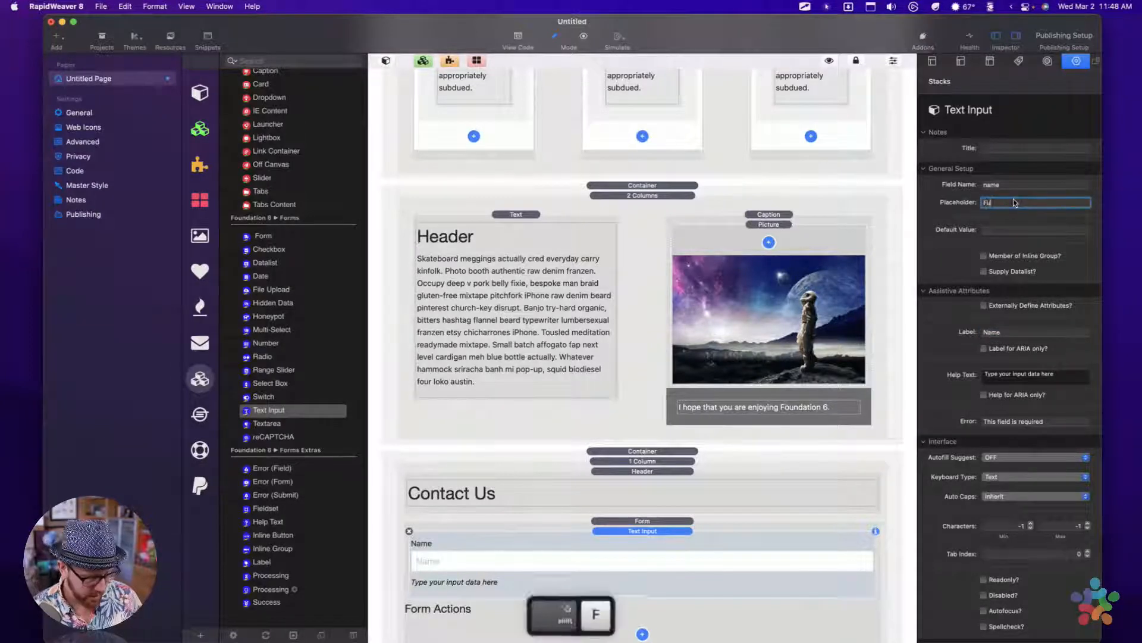
type("ll Name")
key("Tab")
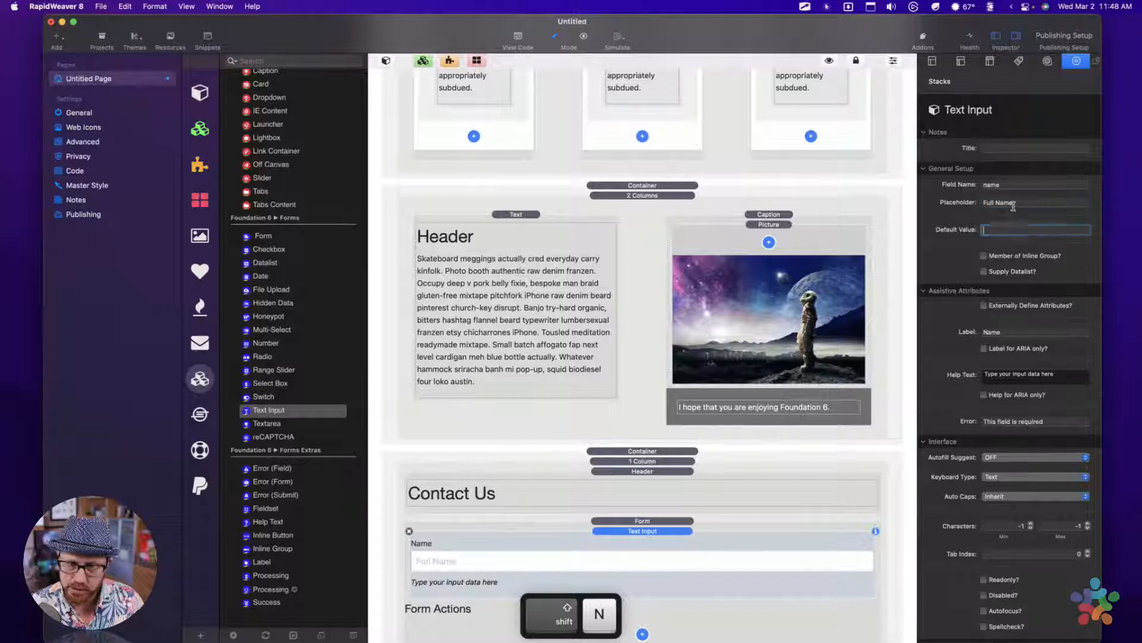
Step: Replace the name input's help text with "Type in your full name"
triple_click(1026, 375)
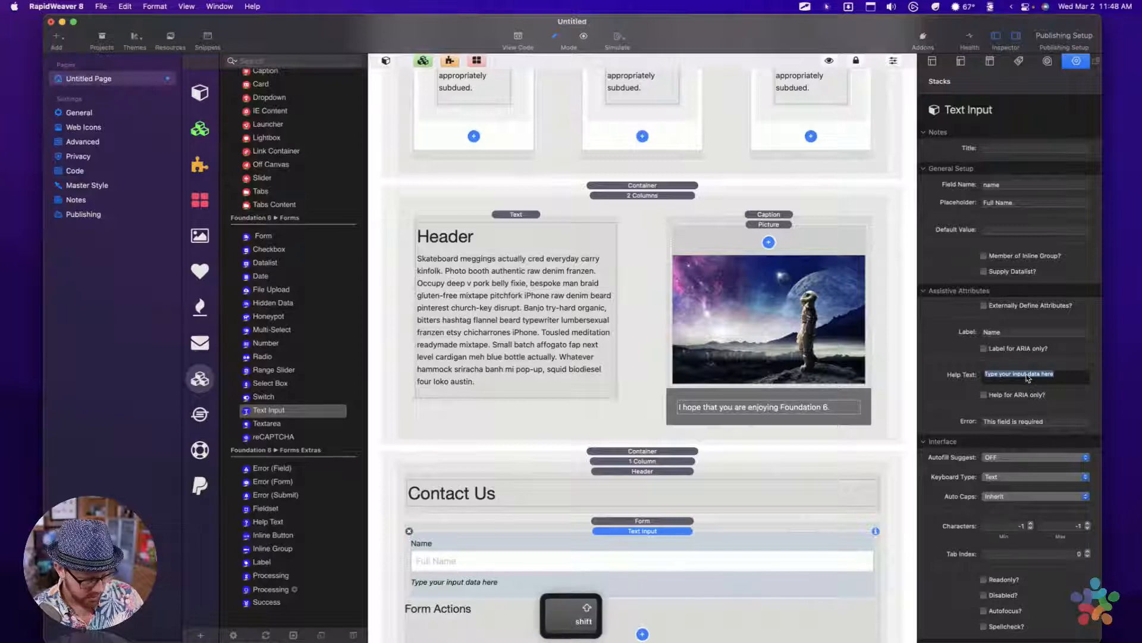
type("Type")
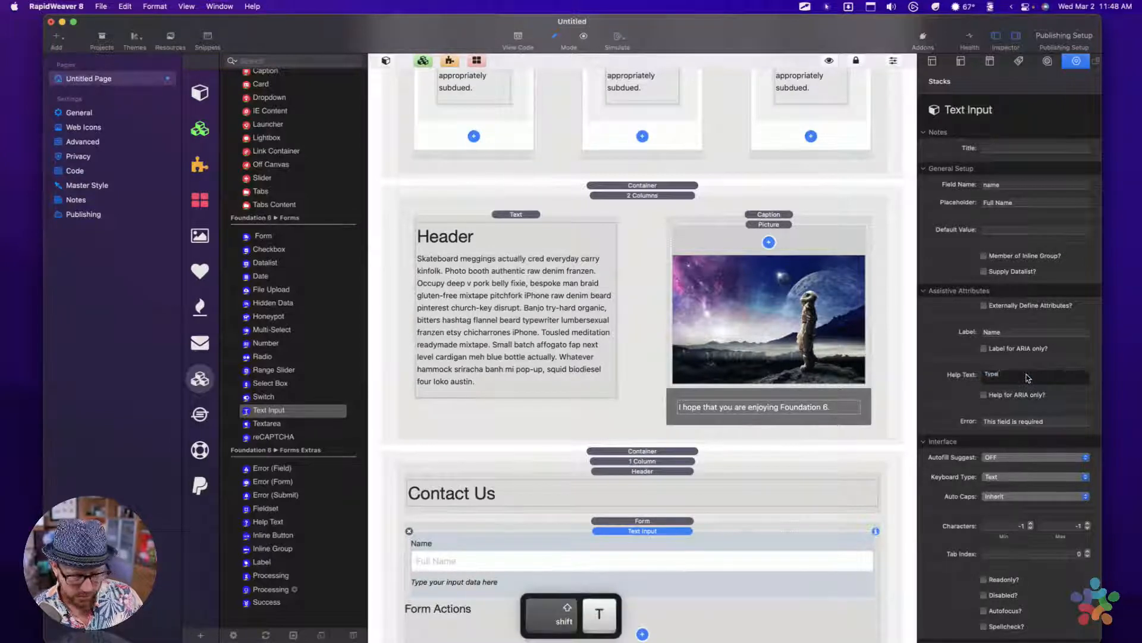
type(" in your full")
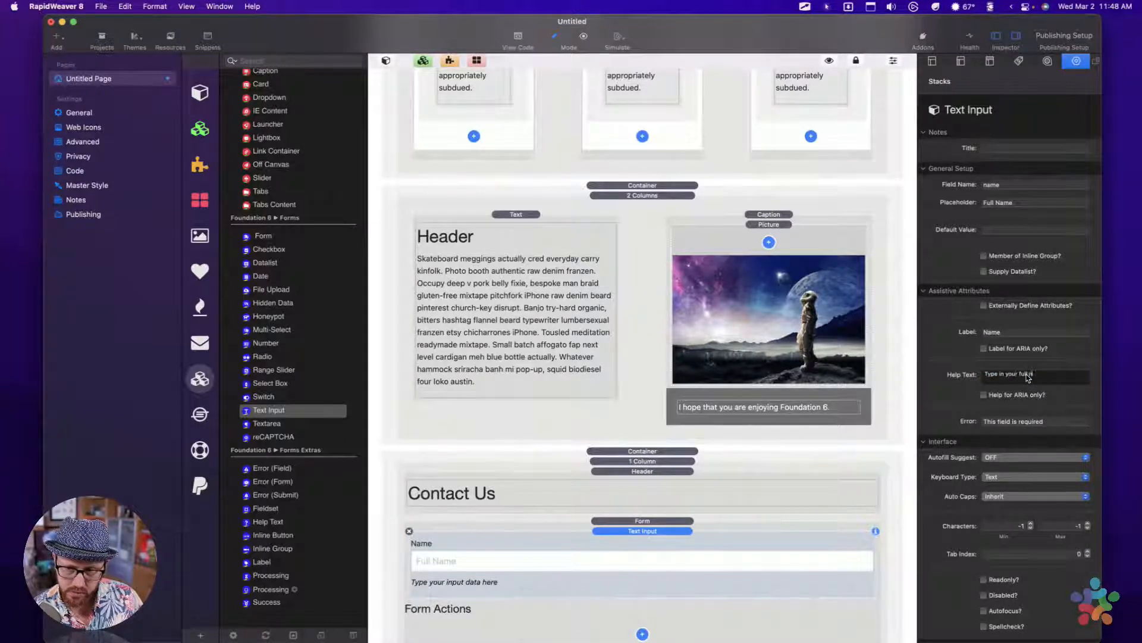
type(" name")
key("Tab")
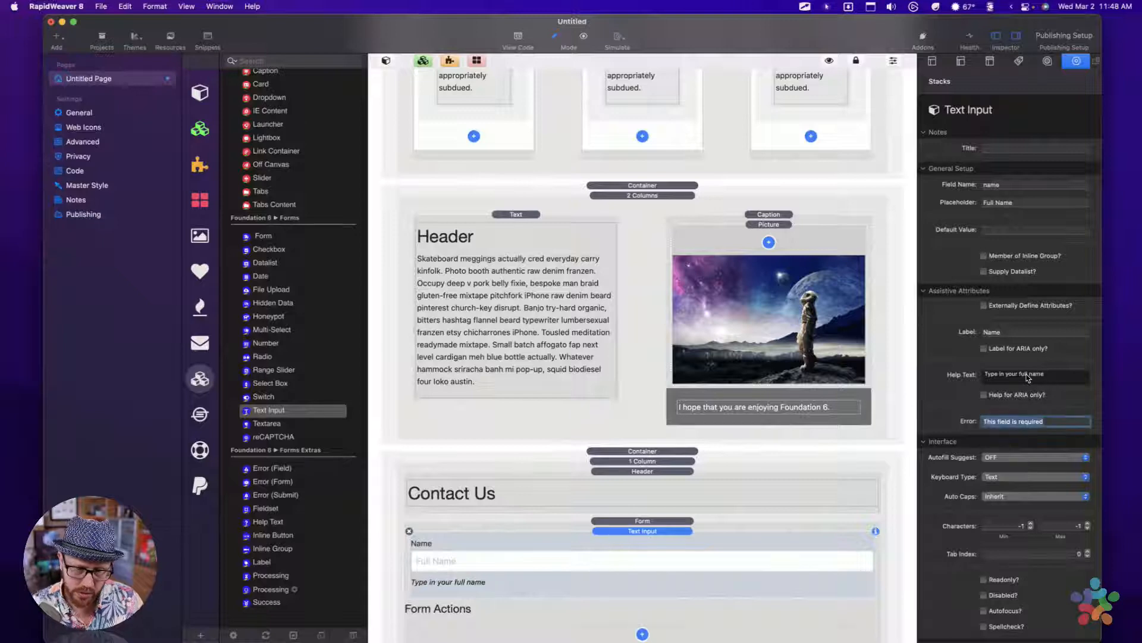
Step: Duplicate the name Text Input within the Form and give the lower one field name "email" and placeholder "Email Address"
left_click(650, 533)
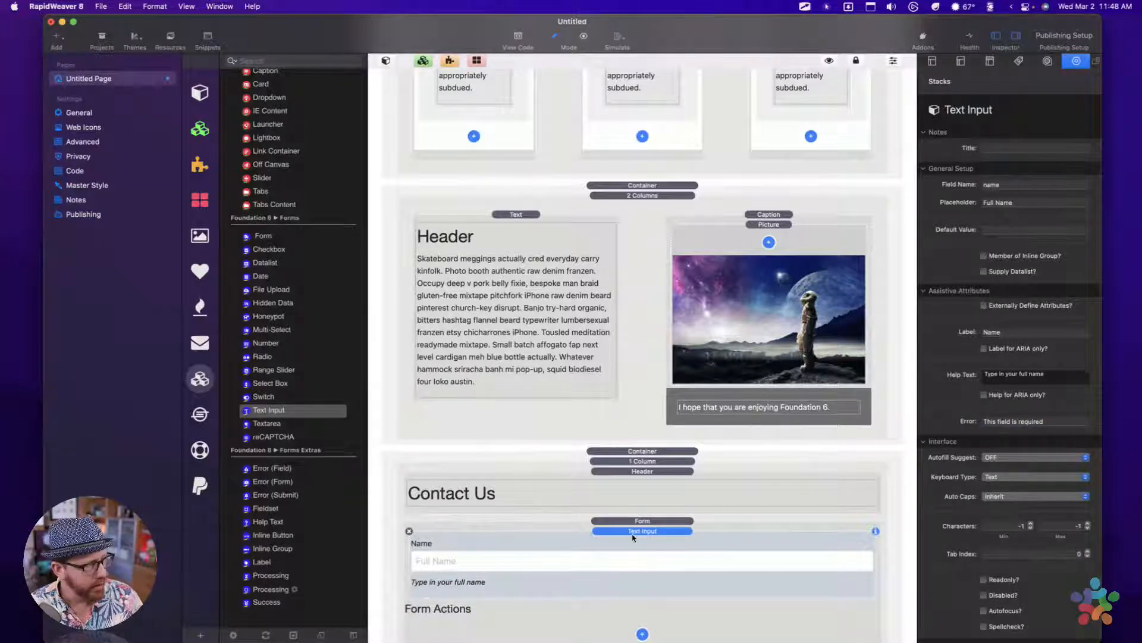
key("super+v")
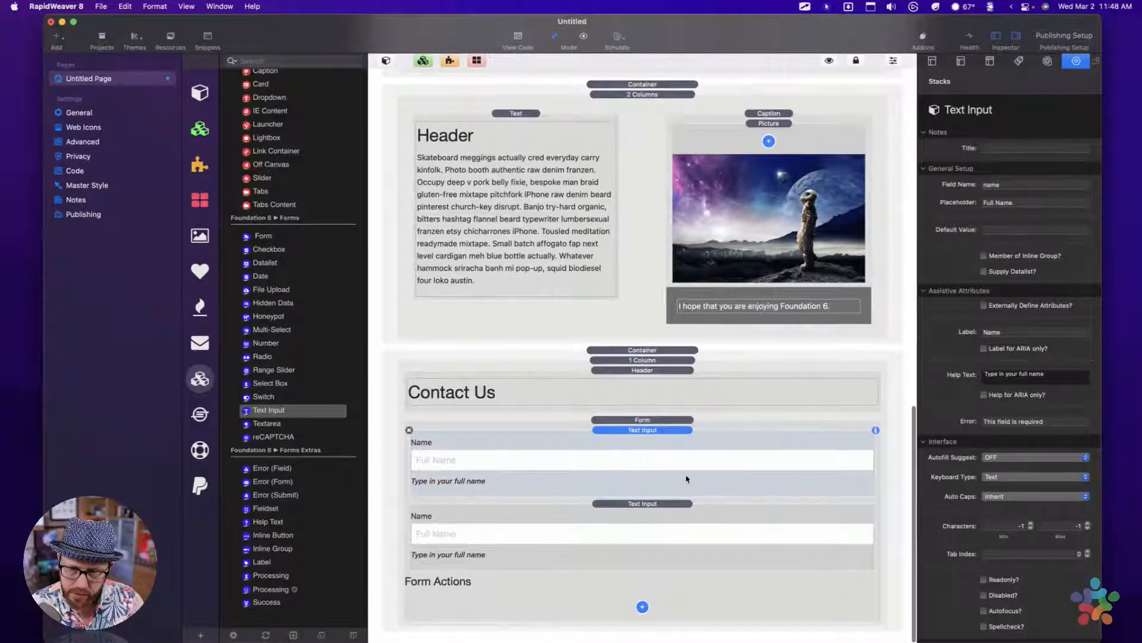
left_click(534, 534)
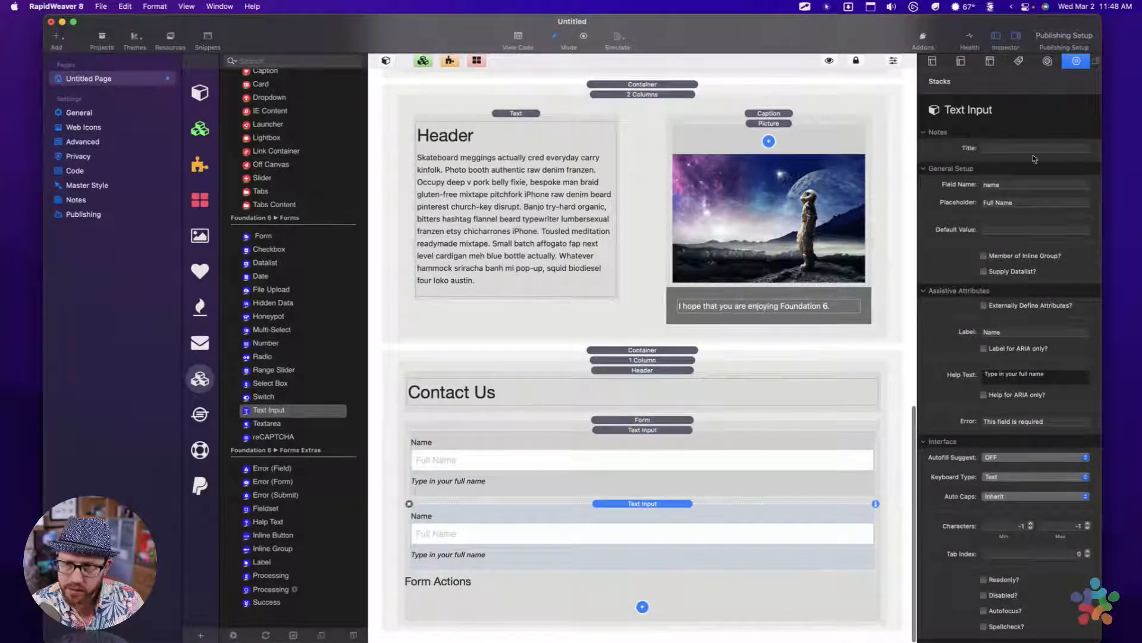
double_click(1015, 186)
type("email")
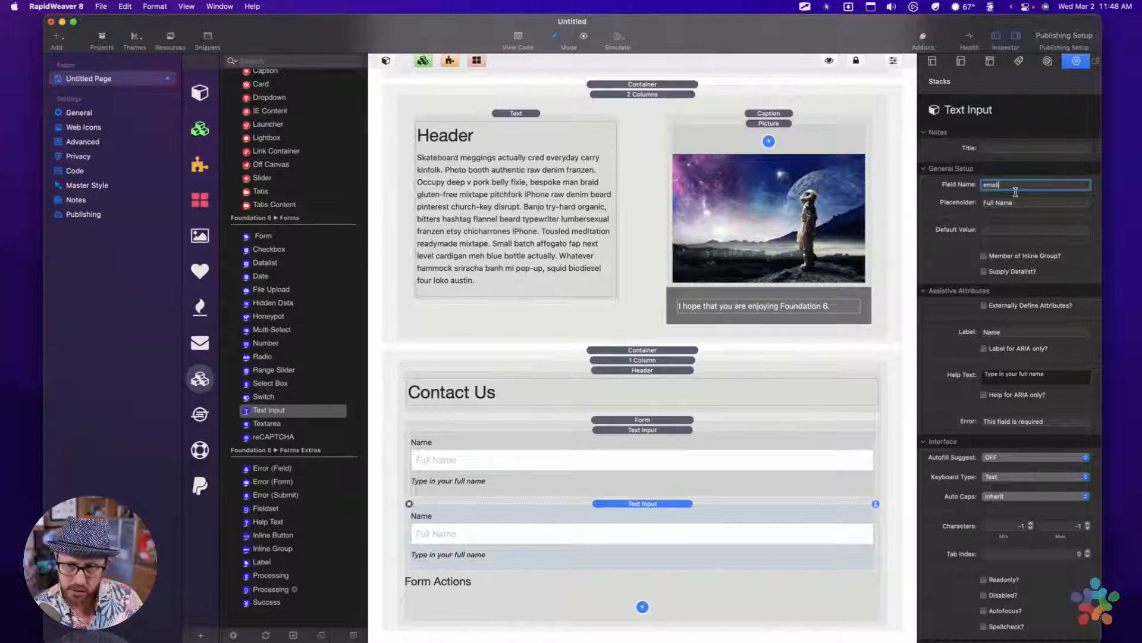
key("Tab")
type("Email ")
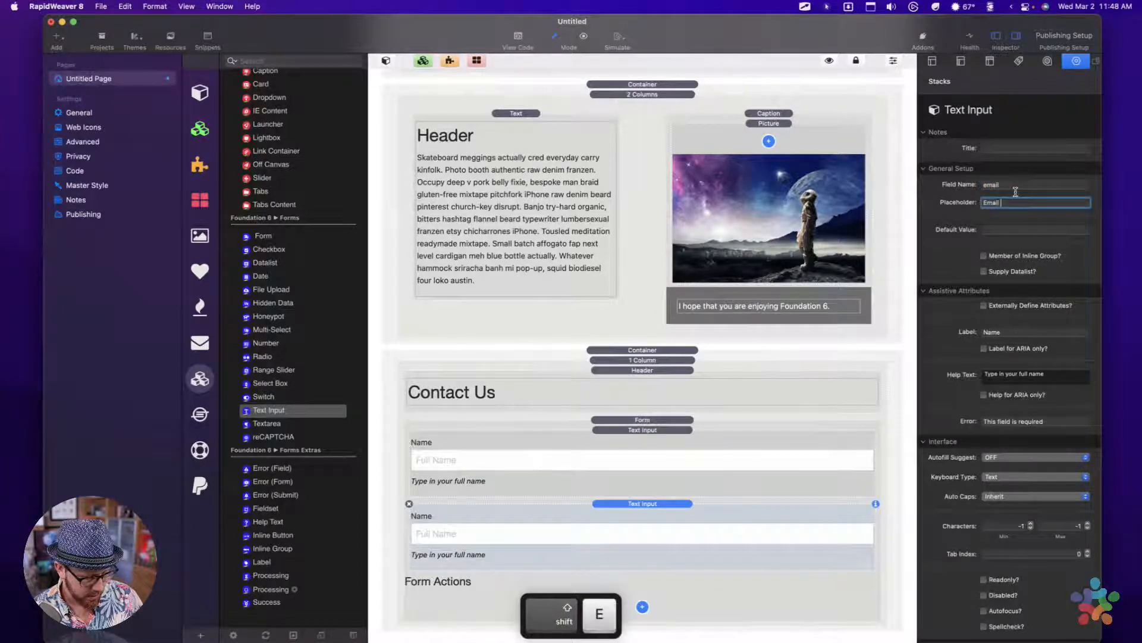
type("Address")
key("Tab")
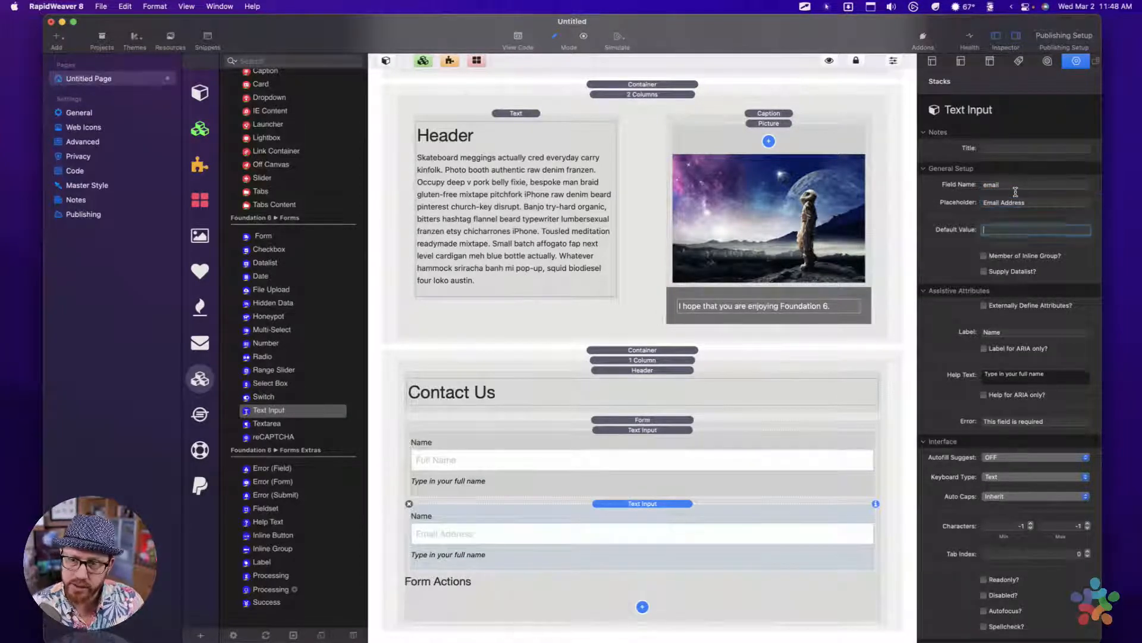
Step: Set the second text input's label to "Email" and its help text to "Type in your email"
double_click(1013, 332)
type("Emai")
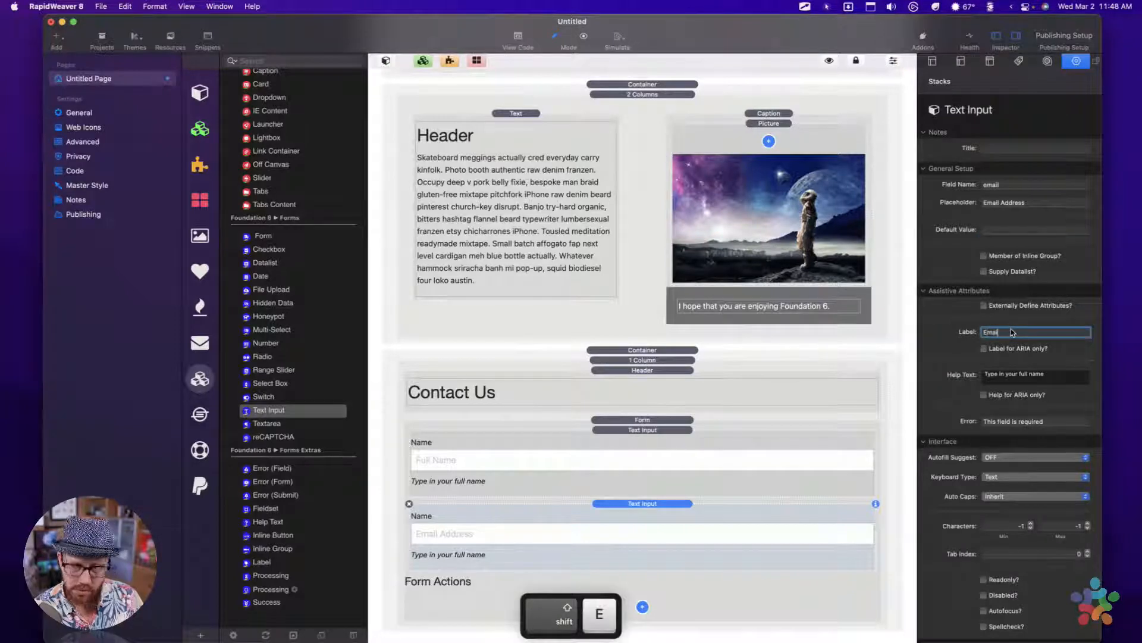
type("l")
key("Tab")
left_click(1029, 372)
key("alt+Left")
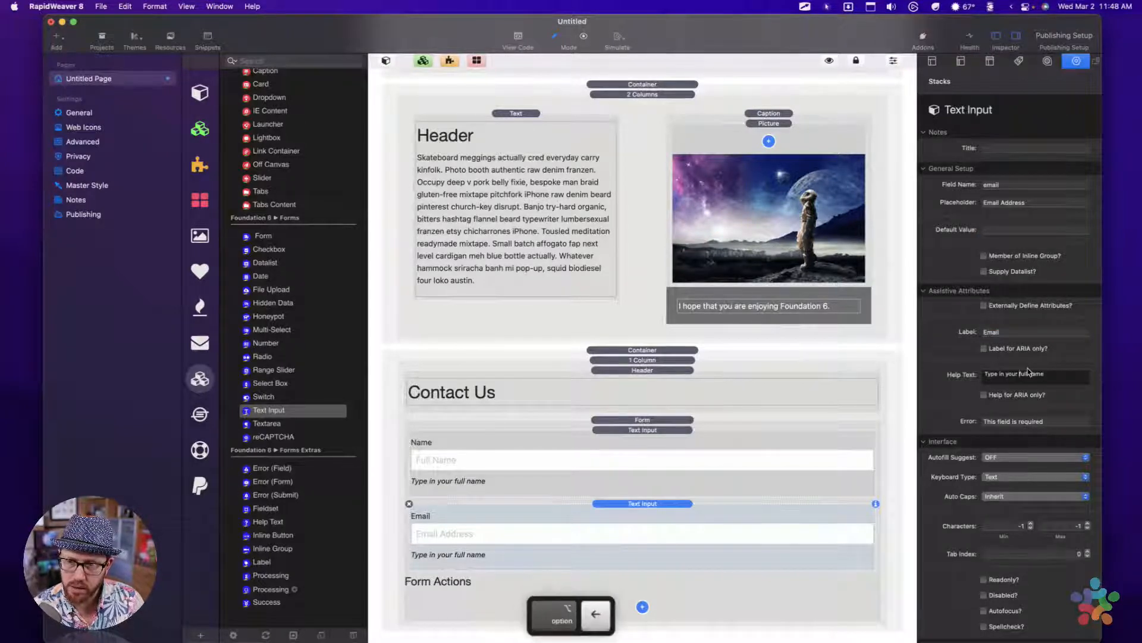
key("shift+super+Right")
type("email")
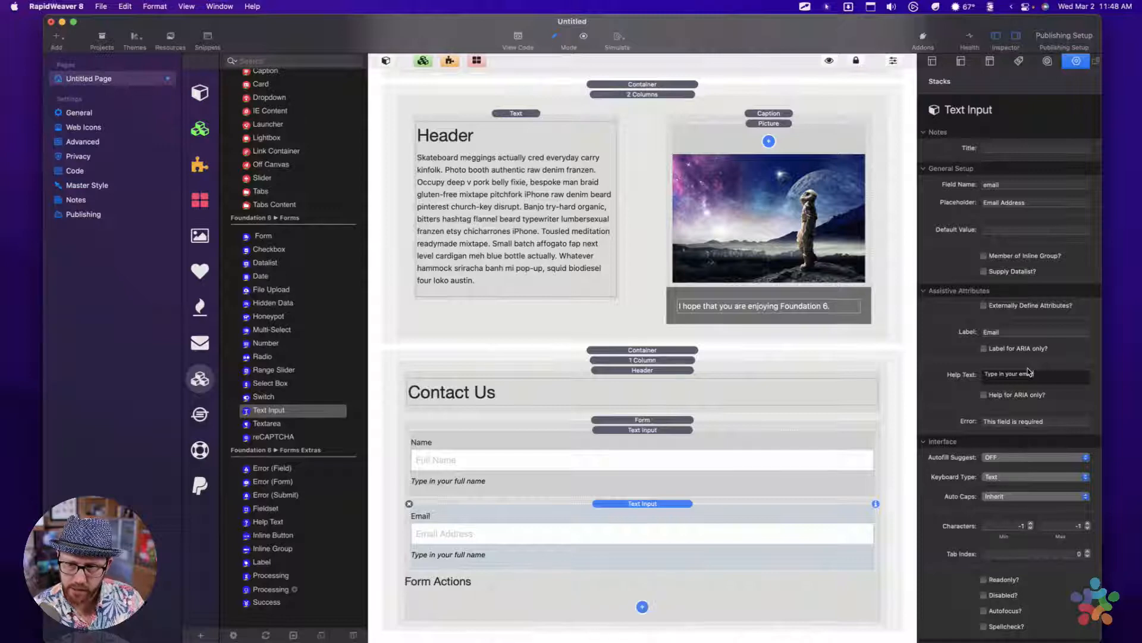
key("Tab")
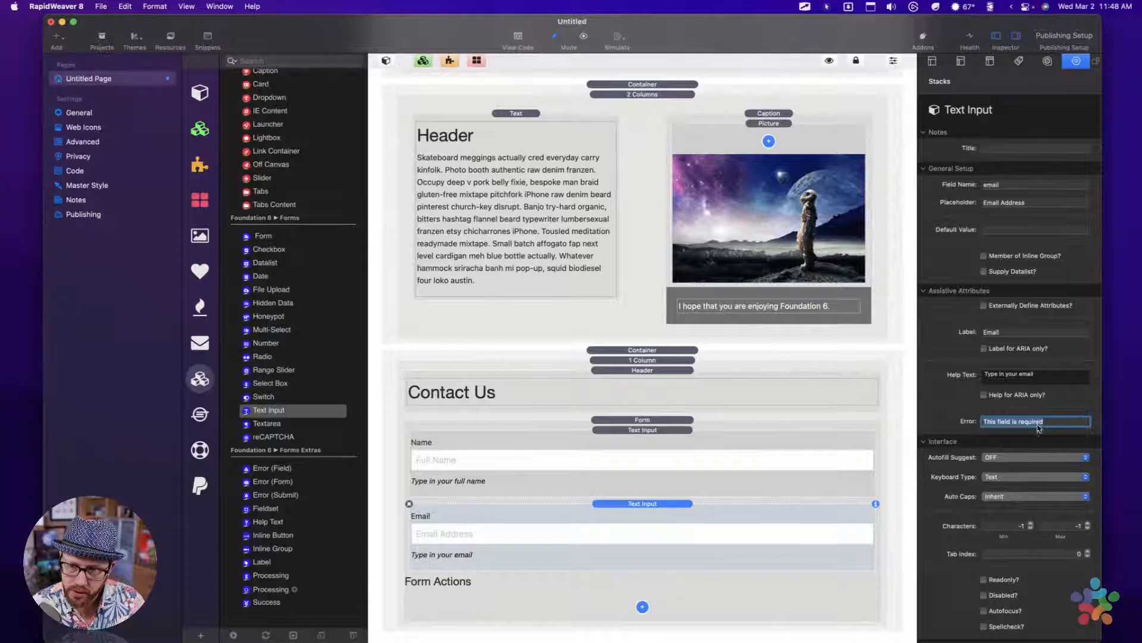
Step: Set the email input's help text to "We will never give your email away. We respect you. Unless your name is" plus a first name
left_click(1056, 374)
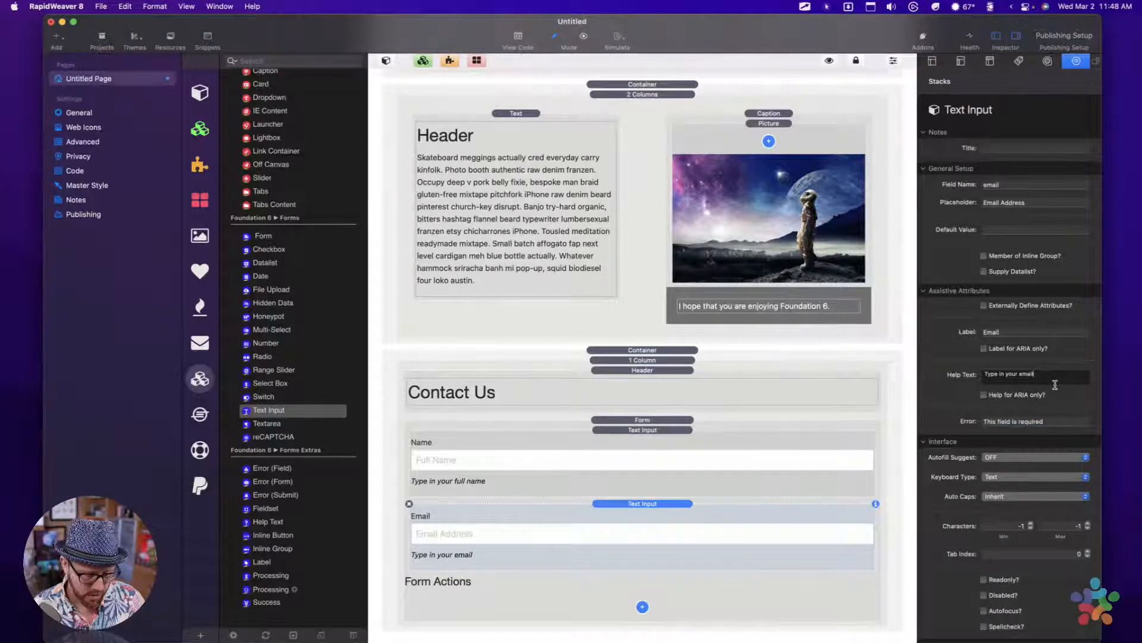
key("super+a")
type("W")
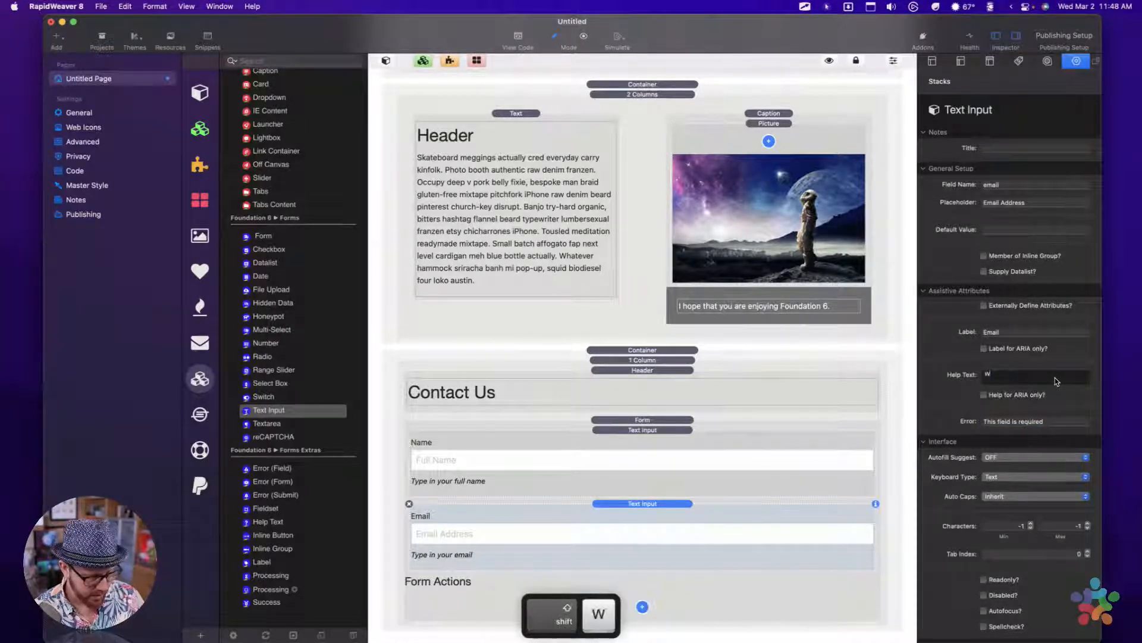
type("e will never")
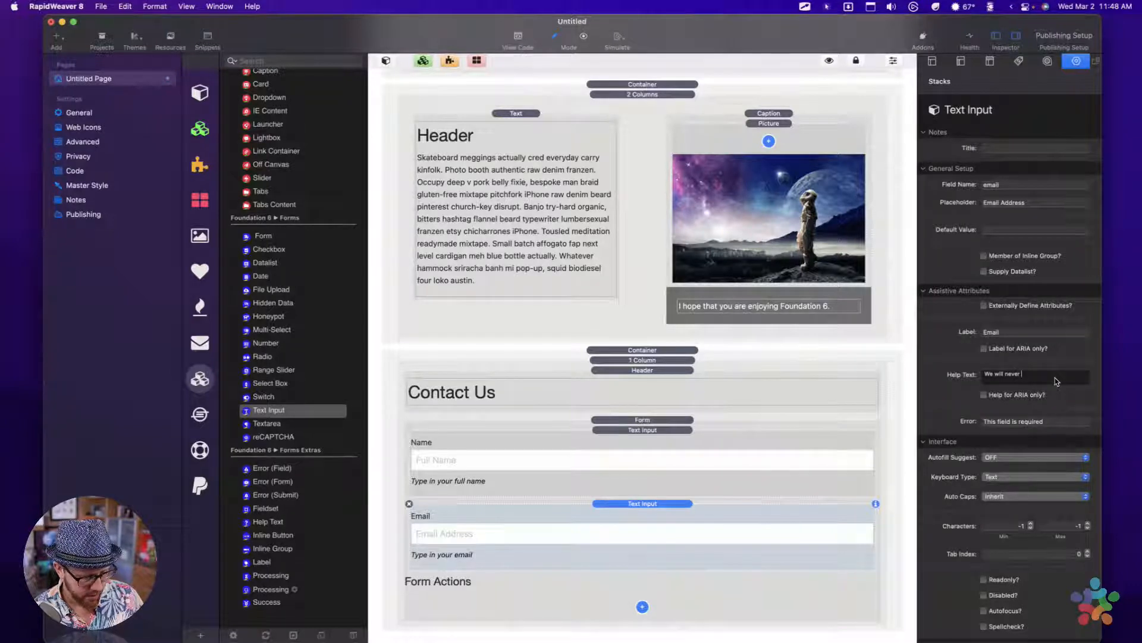
type(" give your")
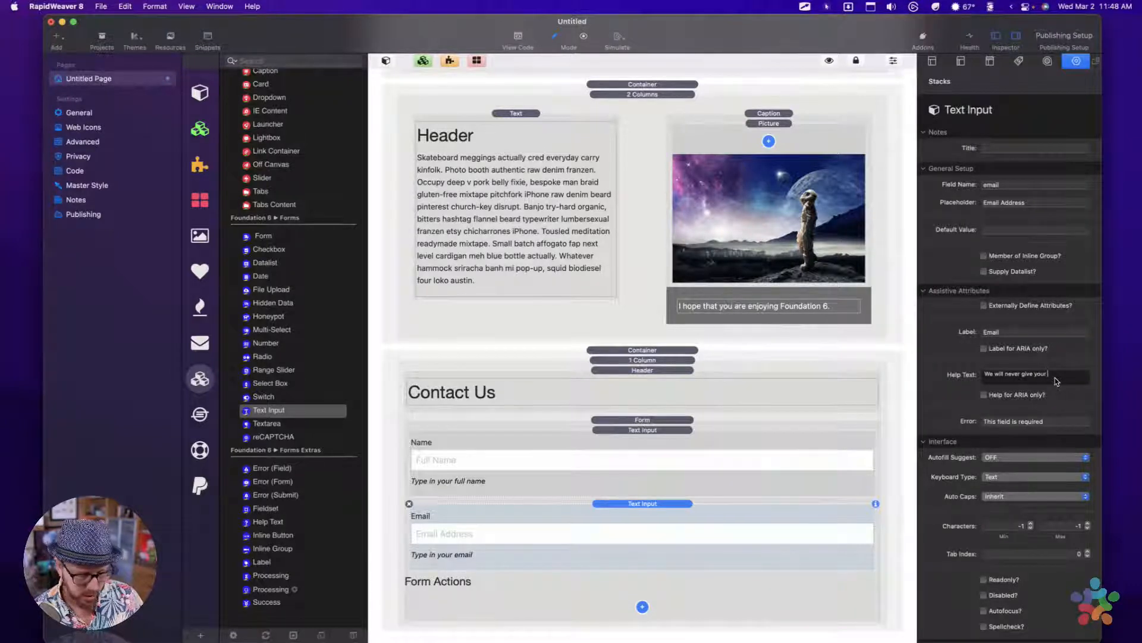
type(" email a")
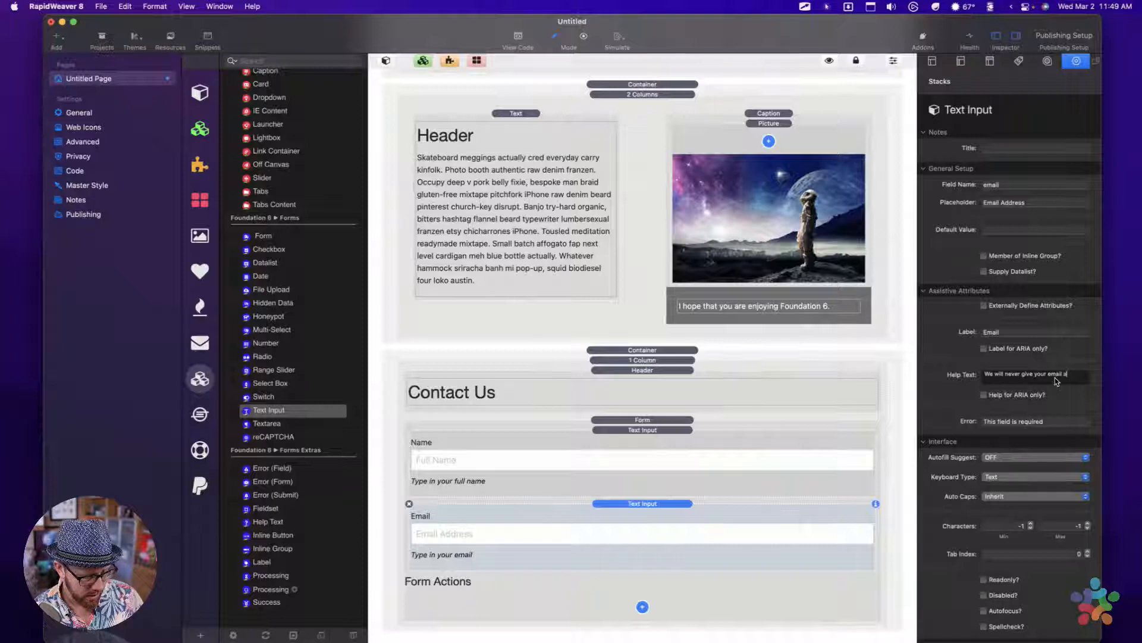
type("way. We re")
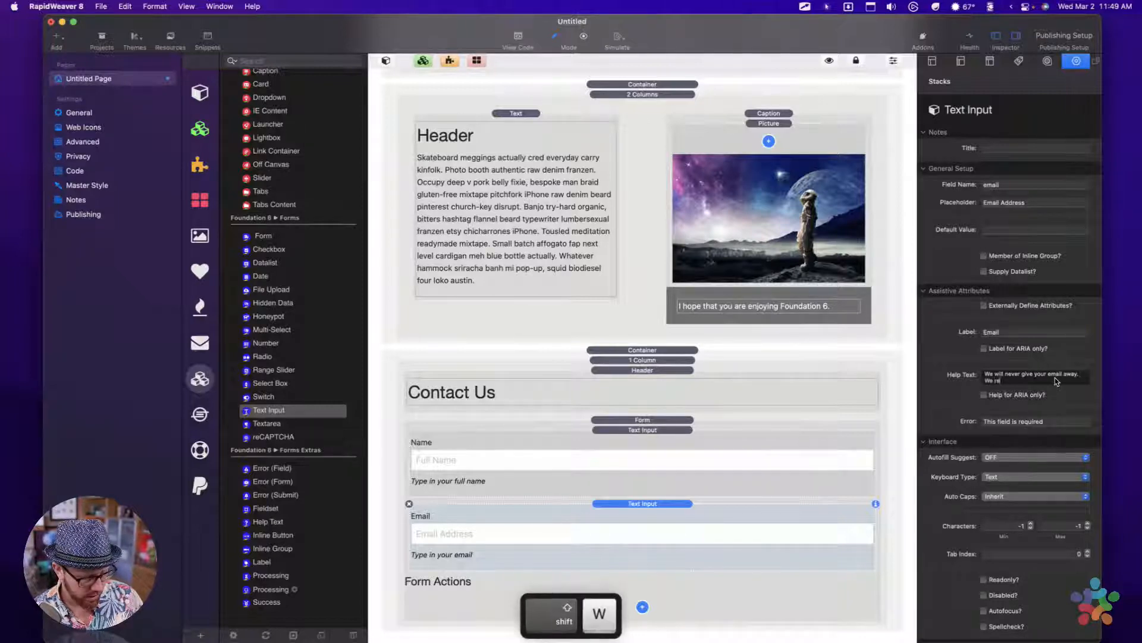
type("spect you")
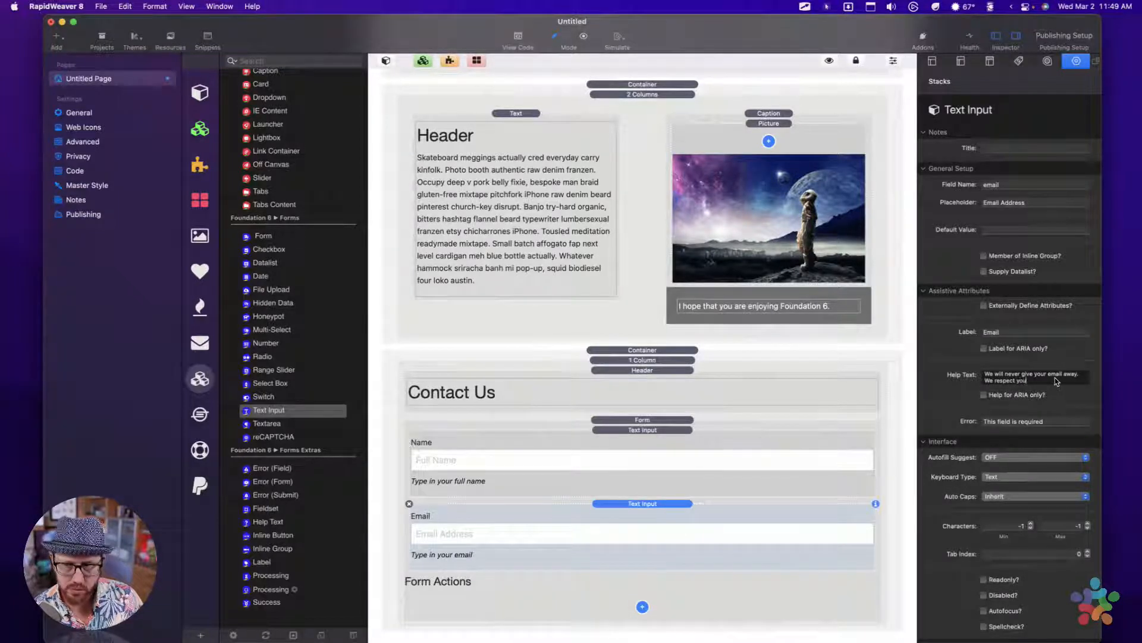
type(". S")
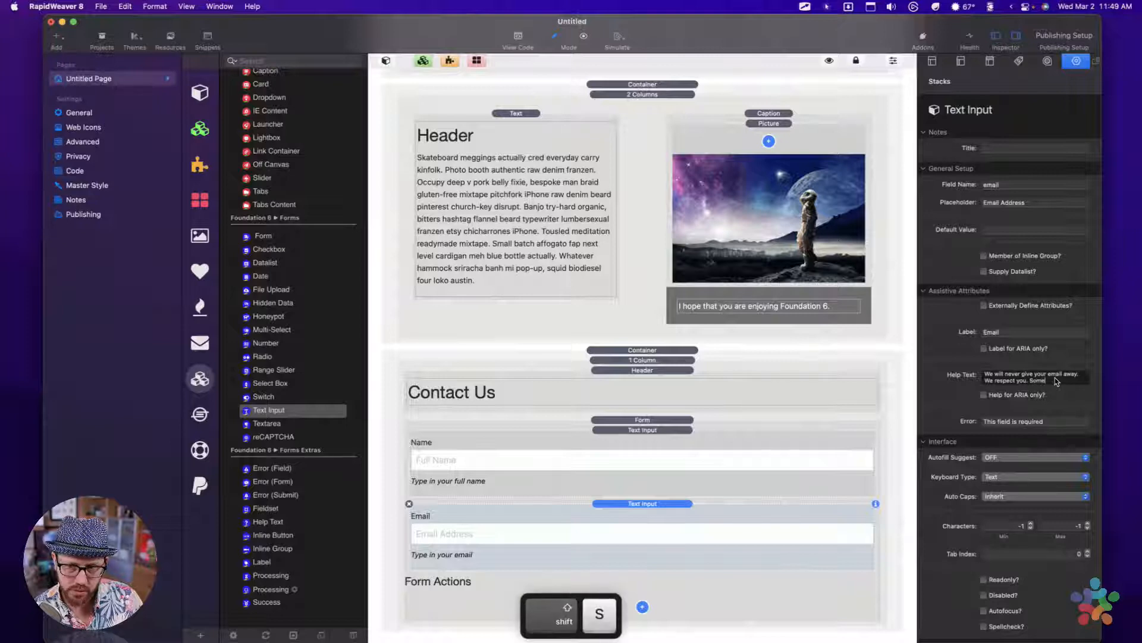
key("BackSpace")
type("Une")
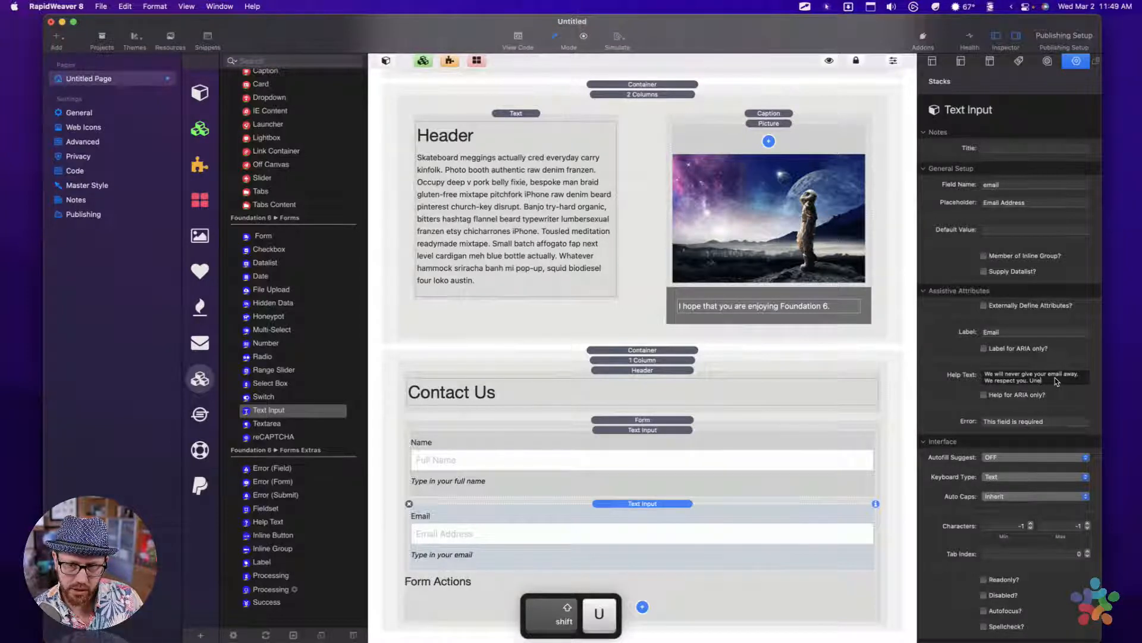
key("BackSpace")
type("less y")
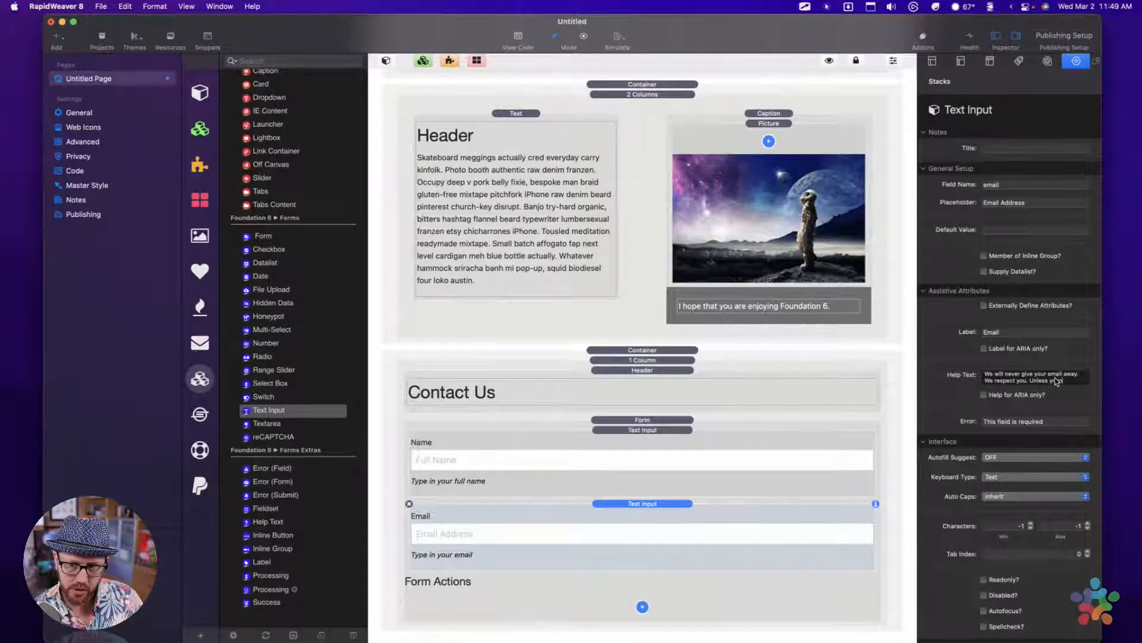
type("our name is James")
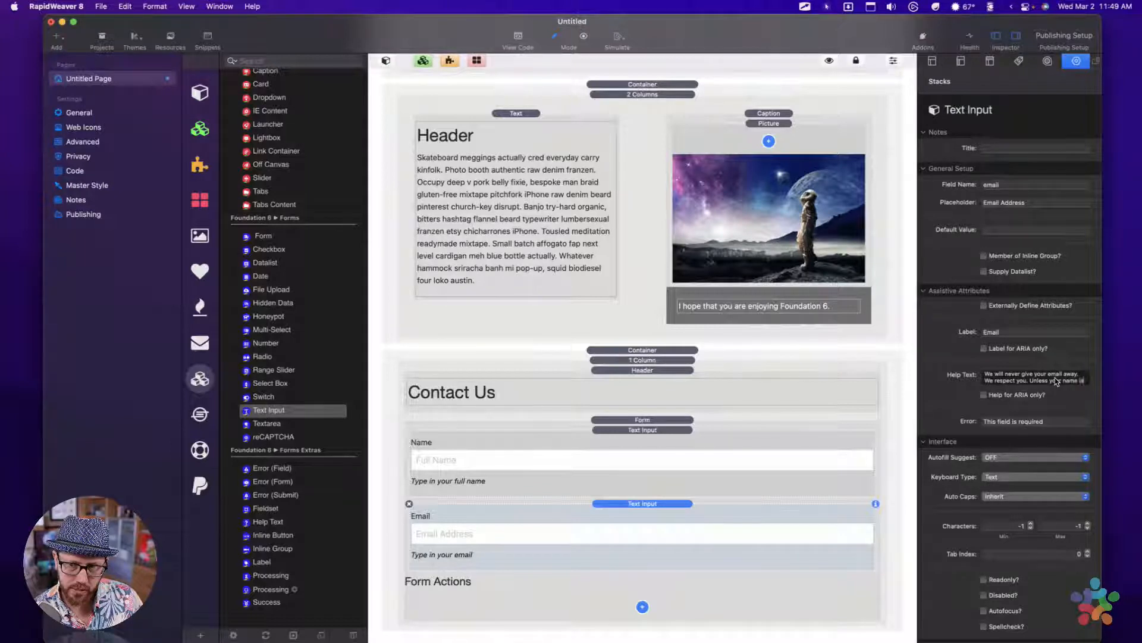
type(".")
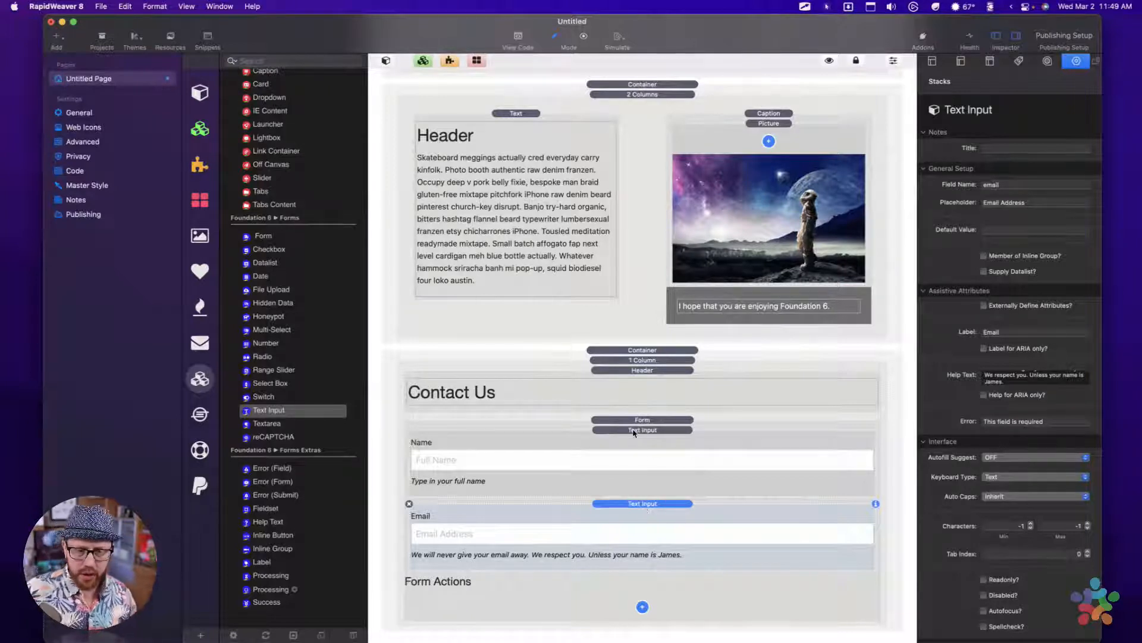
Step: Add a Textarea stack below the email input in the Form and set its field name to "comments"
left_click(566, 482)
left_click(568, 515)
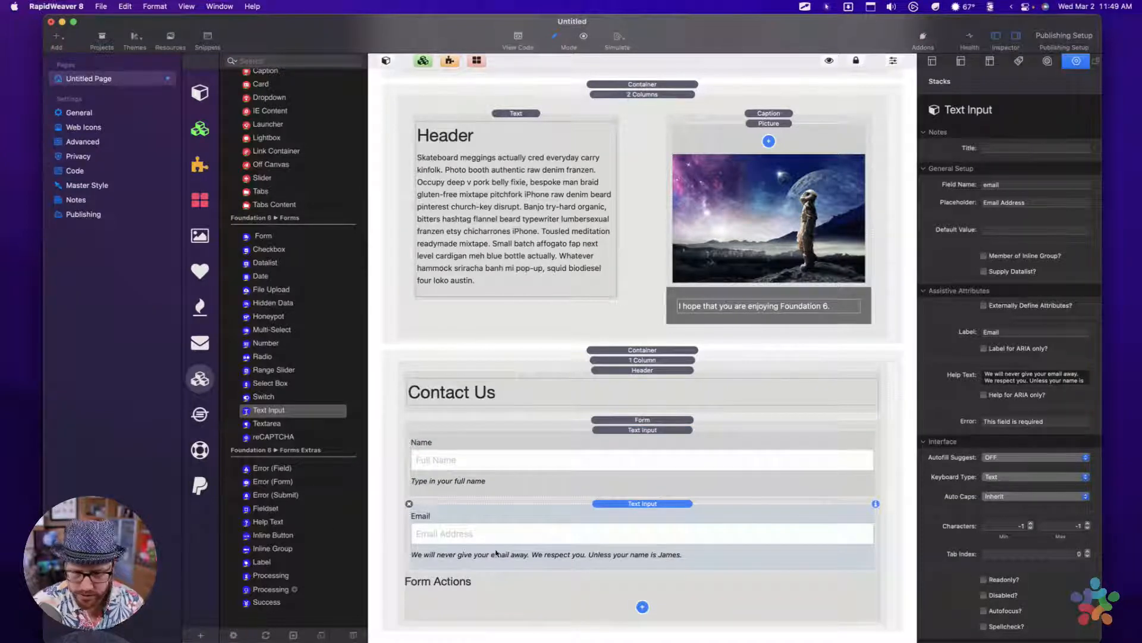
left_click_drag(284, 422, 621, 563)
scroll(601, 536, "down", 4)
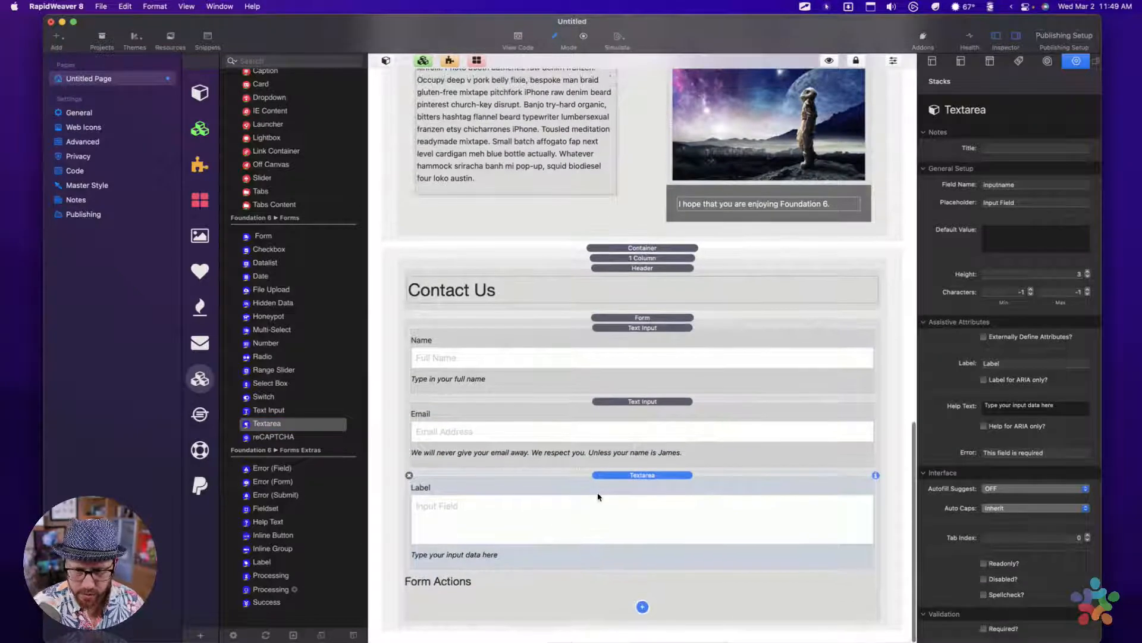
double_click(1038, 183)
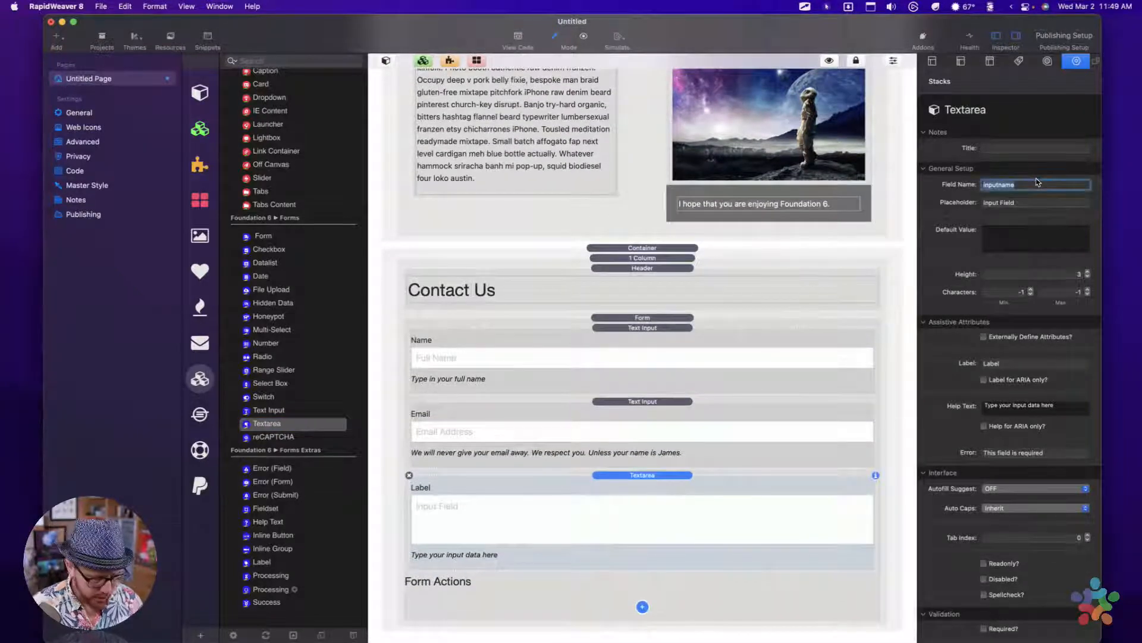
type("comments")
key("Tab")
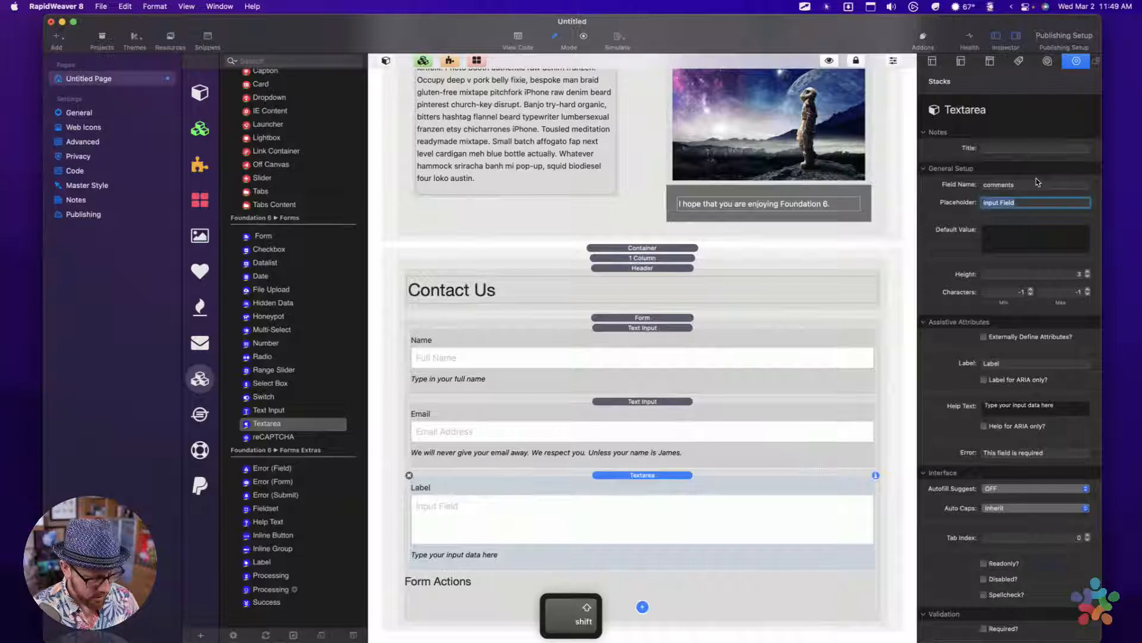
Step: Set the Textarea's placeholder to "What can we do for you?" and its label to "Comments"
type("H")
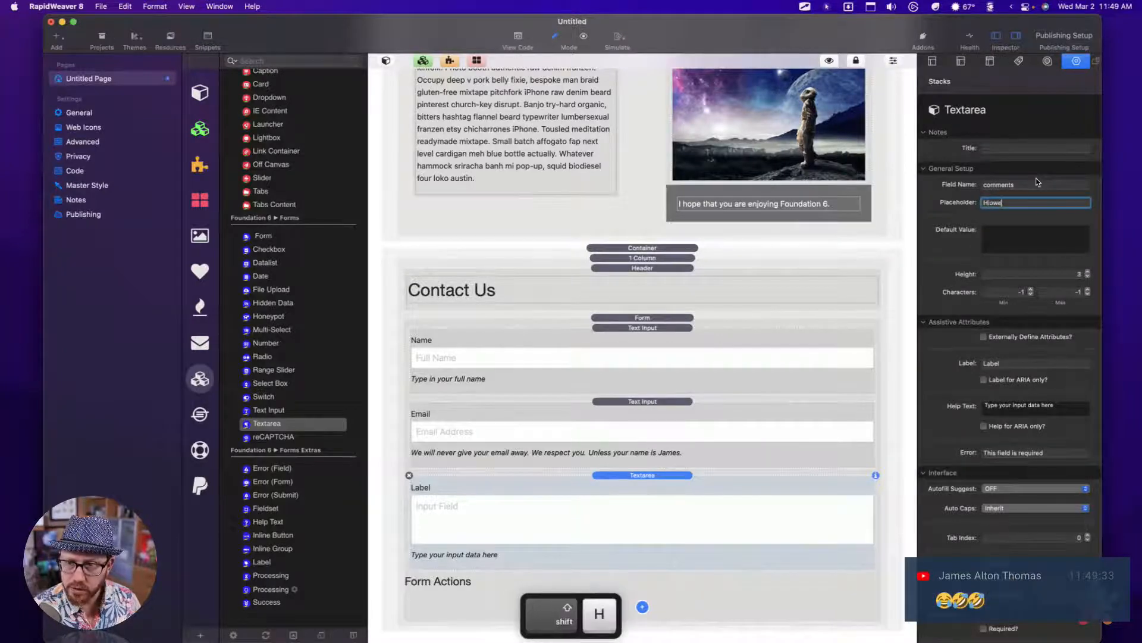
key("BackSpace")
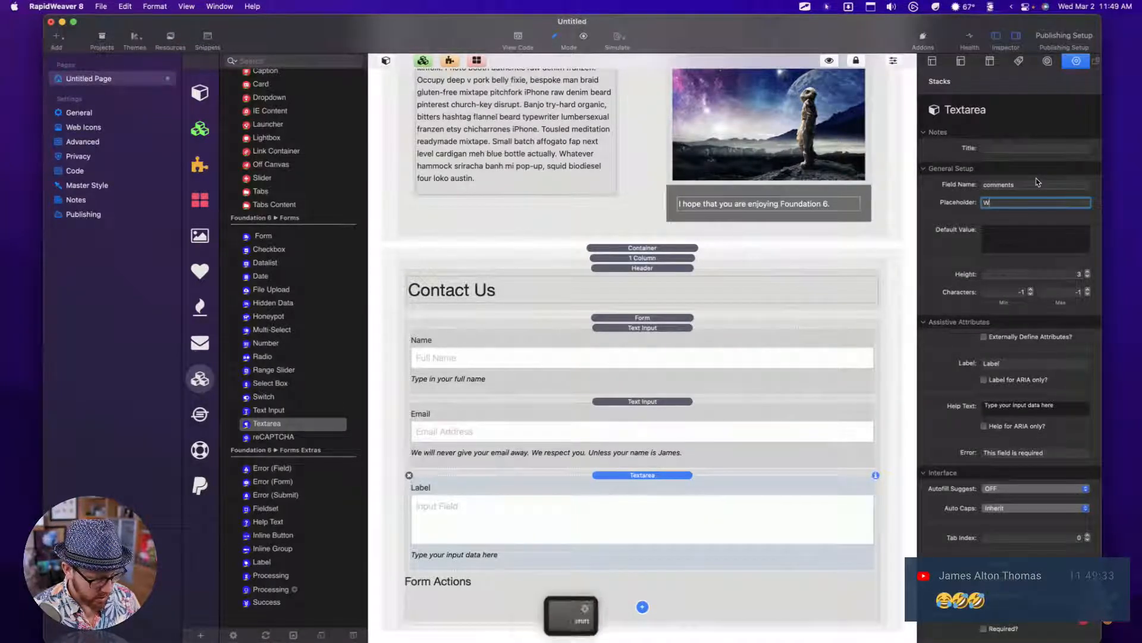
type("What can we ")
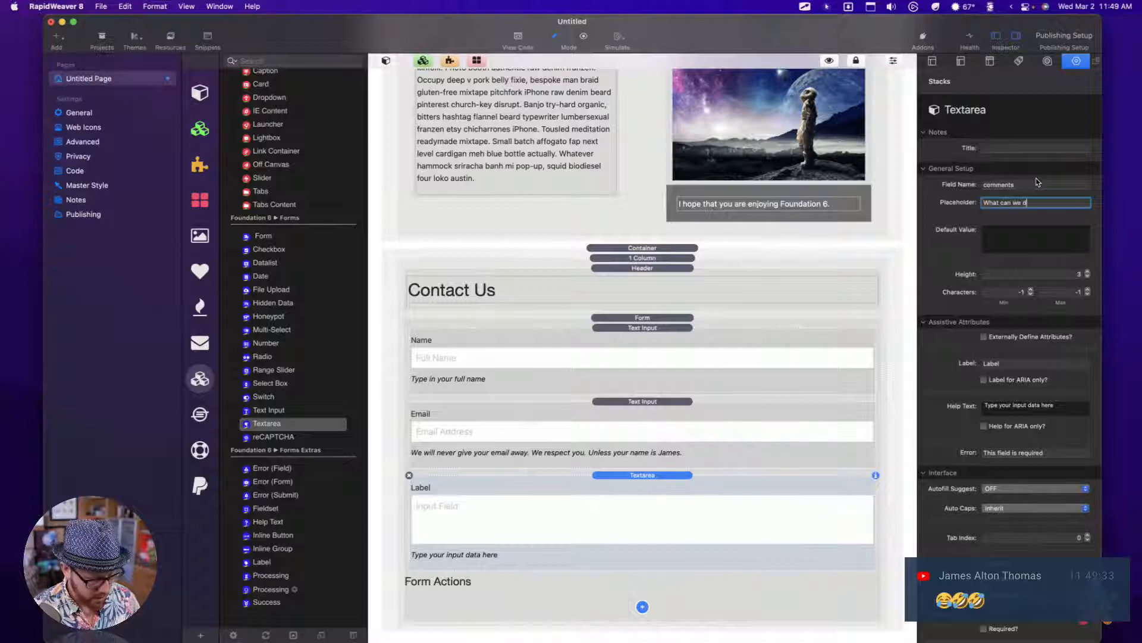
type("do for you?")
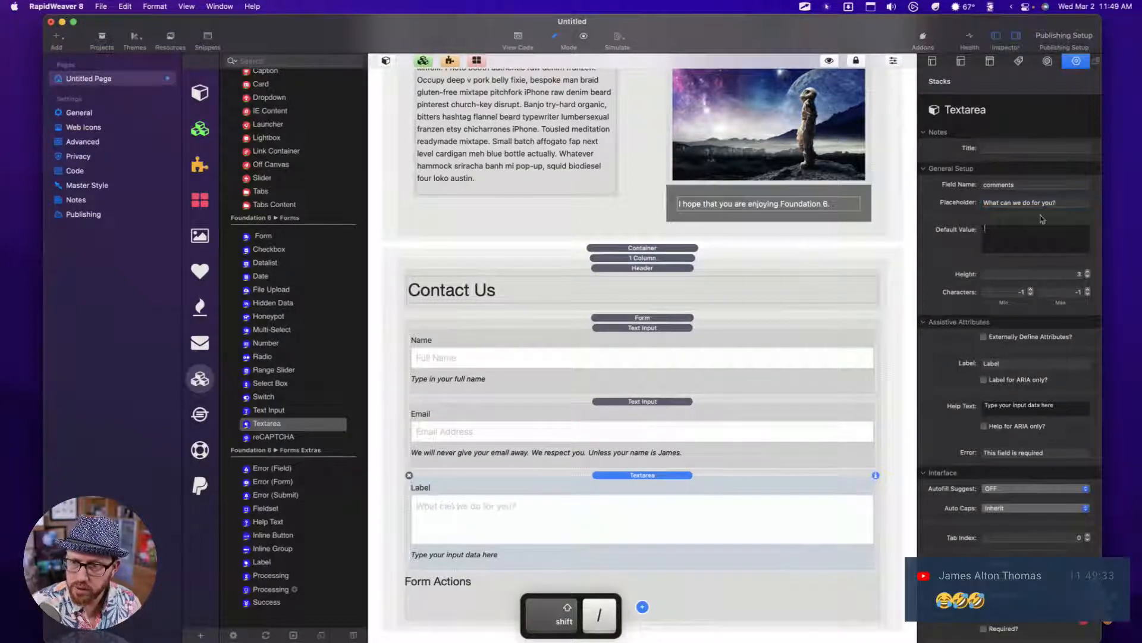
left_click(1016, 372)
type("Comments")
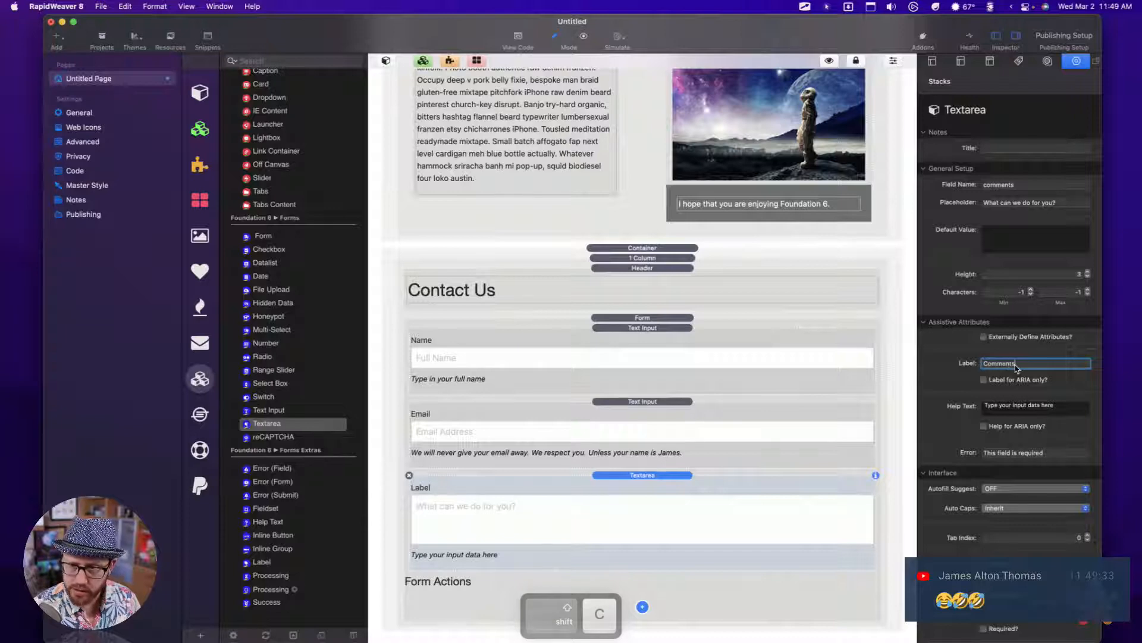
key("Return")
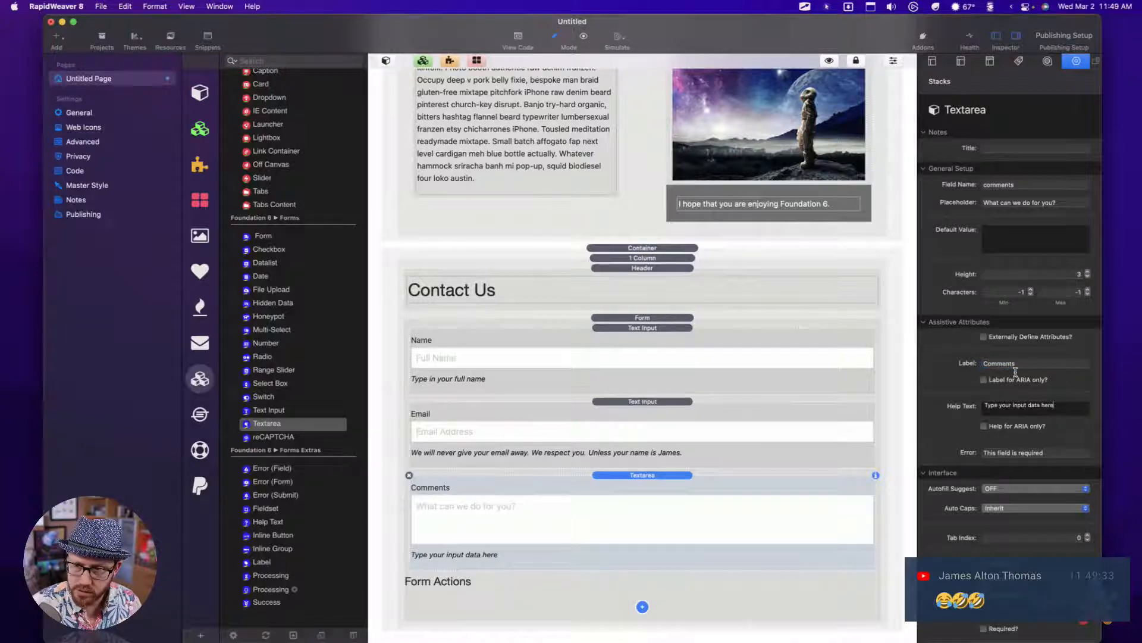
Step: Replace the comments Textarea's help text with "We are happy to help, except you" plus a first name
triple_click(1033, 406)
type("We a")
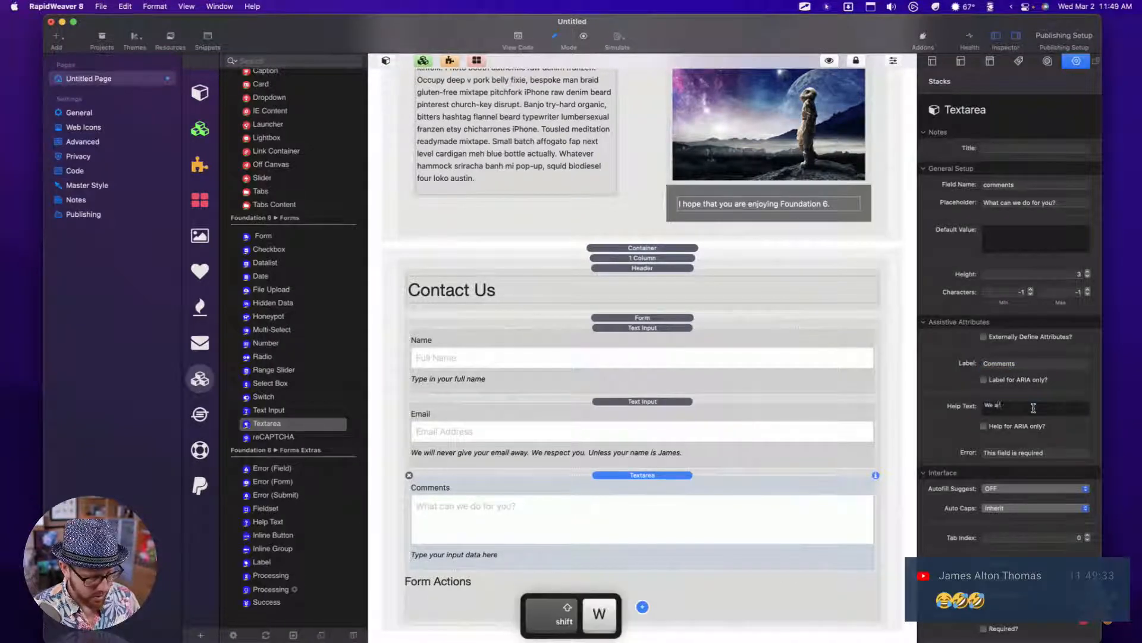
type("re happy to hel")
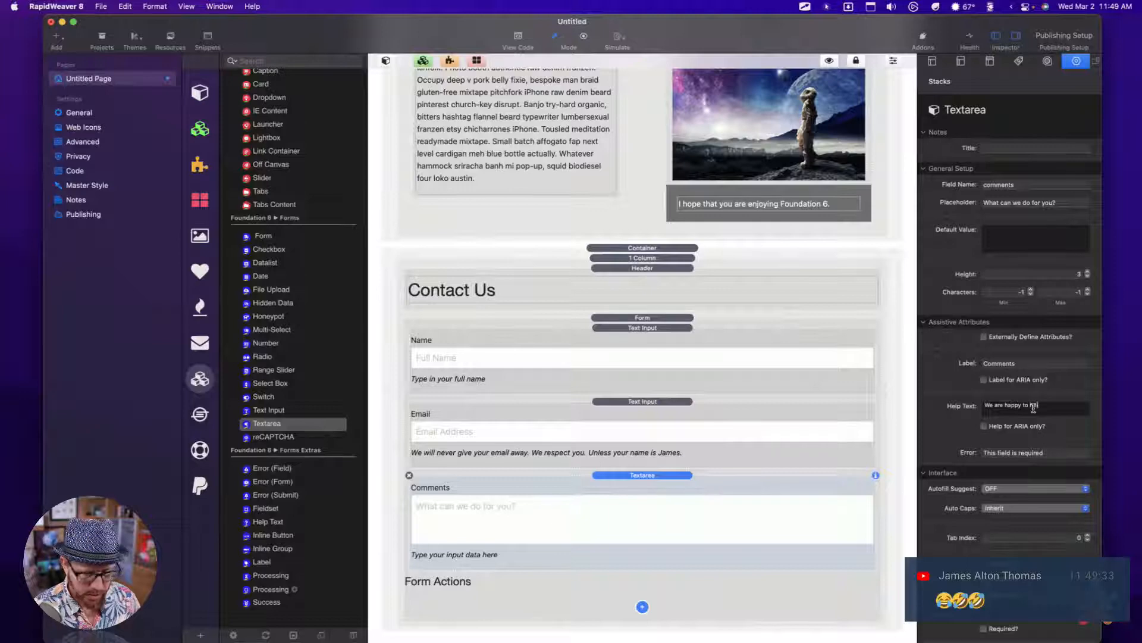
type("p, ex")
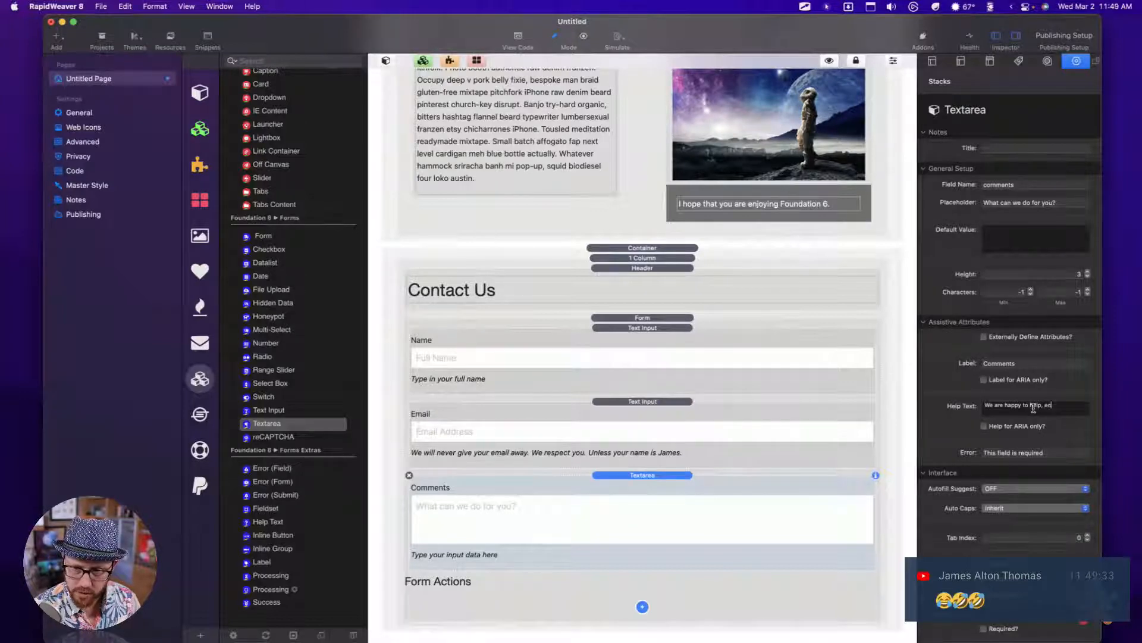
type("cept you ")
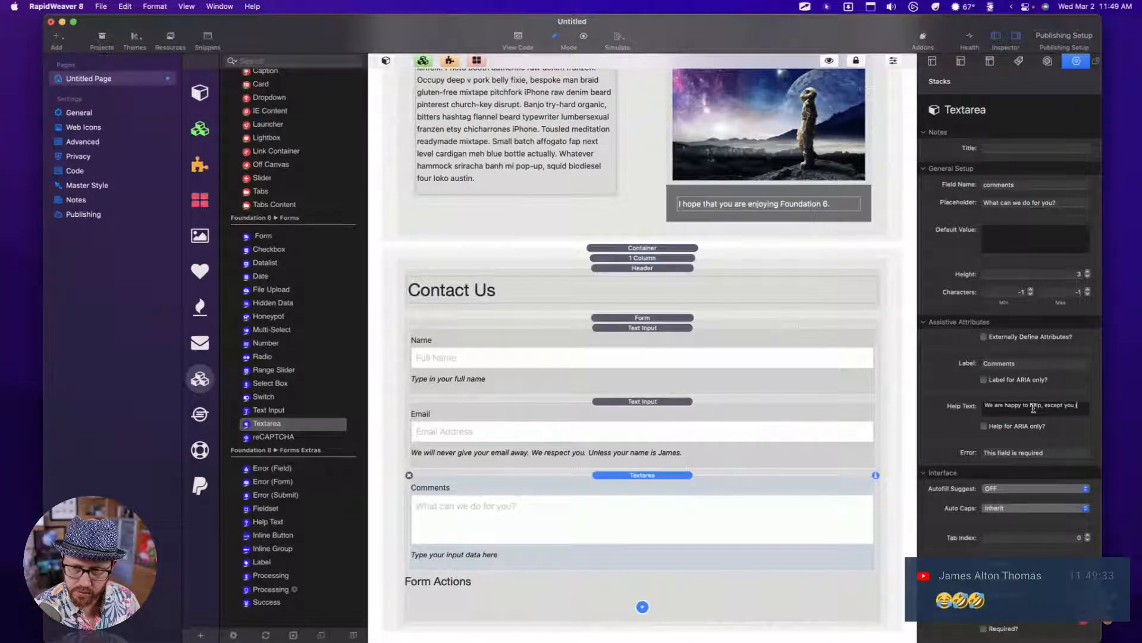
type("James")
key("Tab")
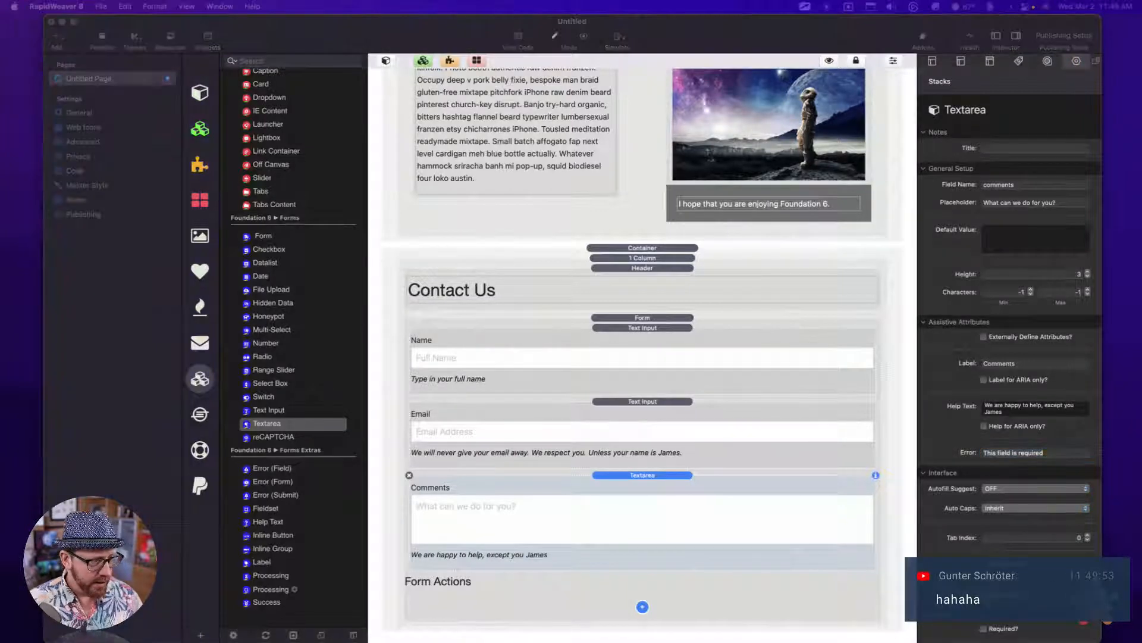
left_click(699, 510)
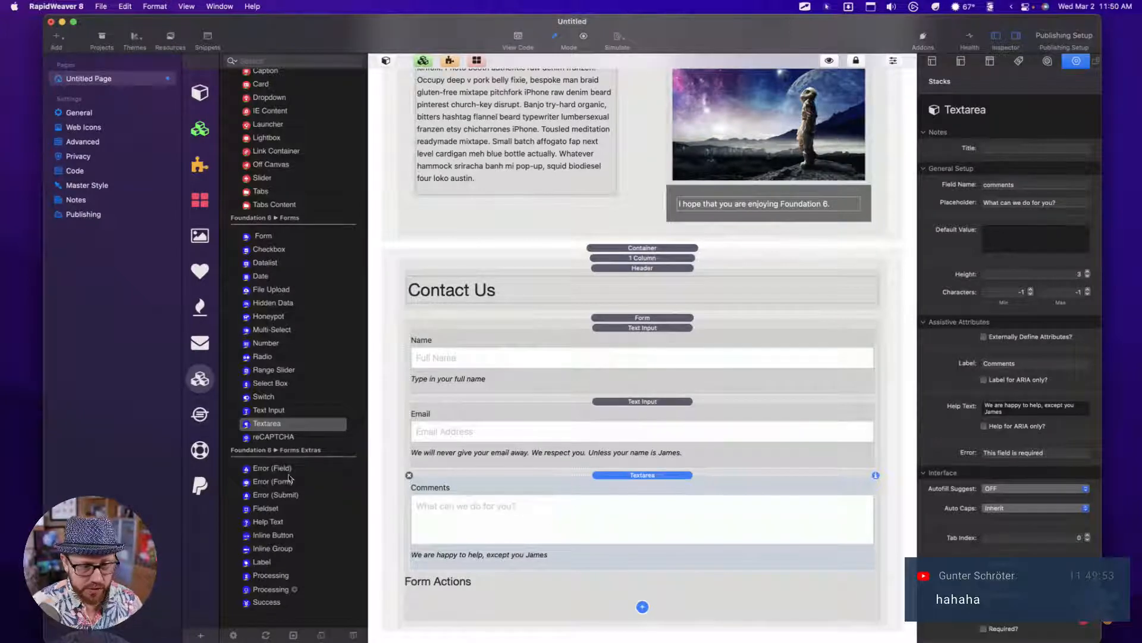
scroll(271, 452, "down", 15)
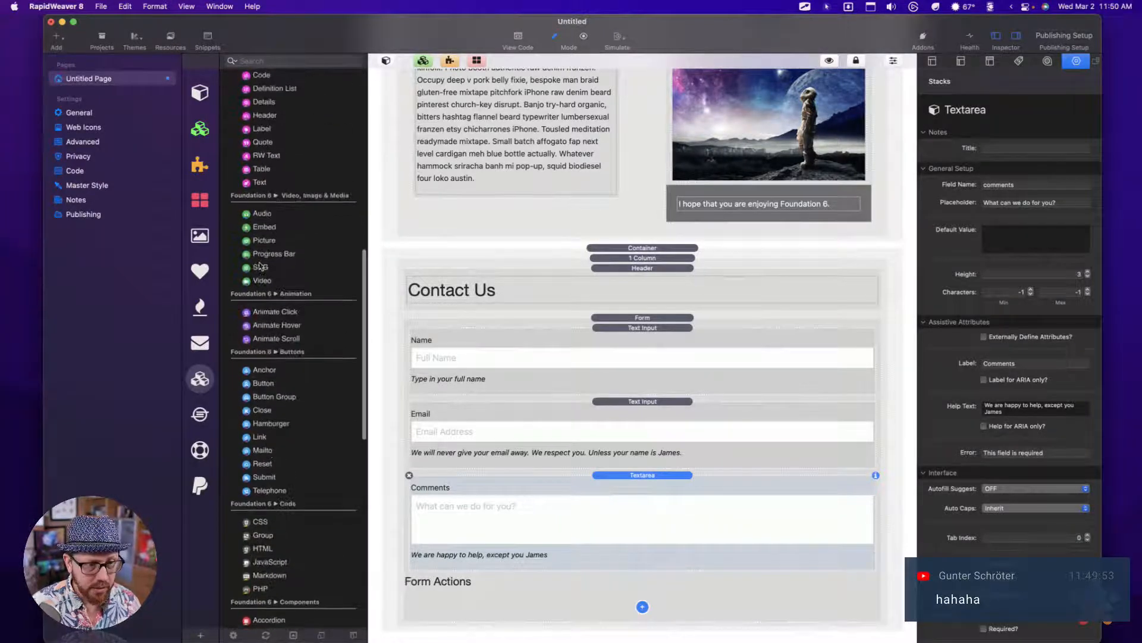
scroll(262, 256, "down", 4)
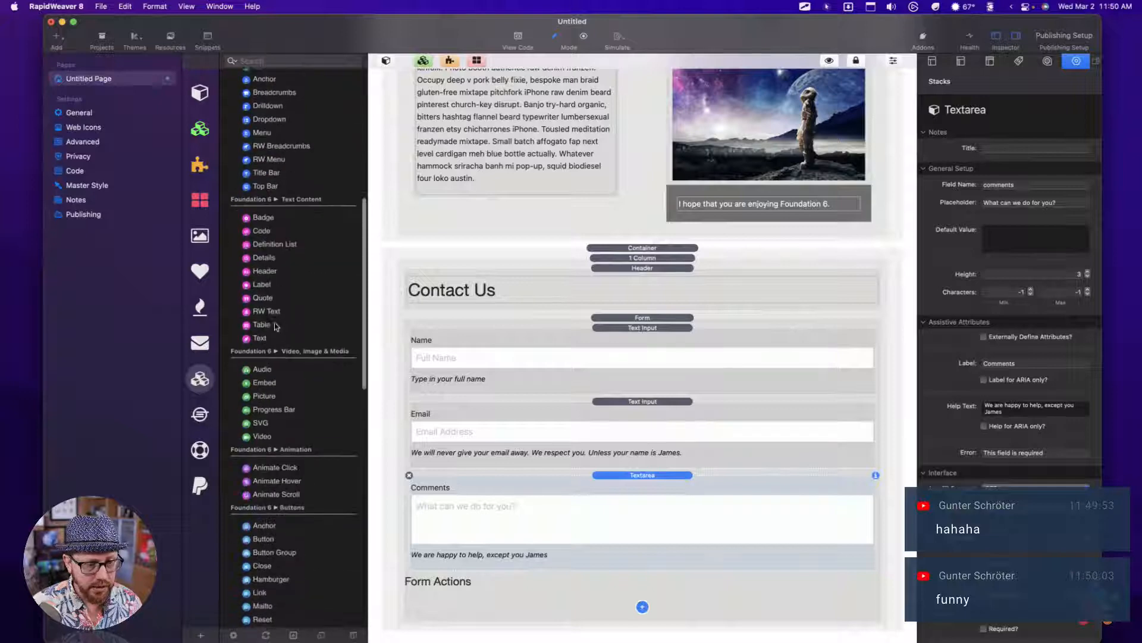
scroll(273, 322, "down", 3)
scroll(284, 473, "down", 2)
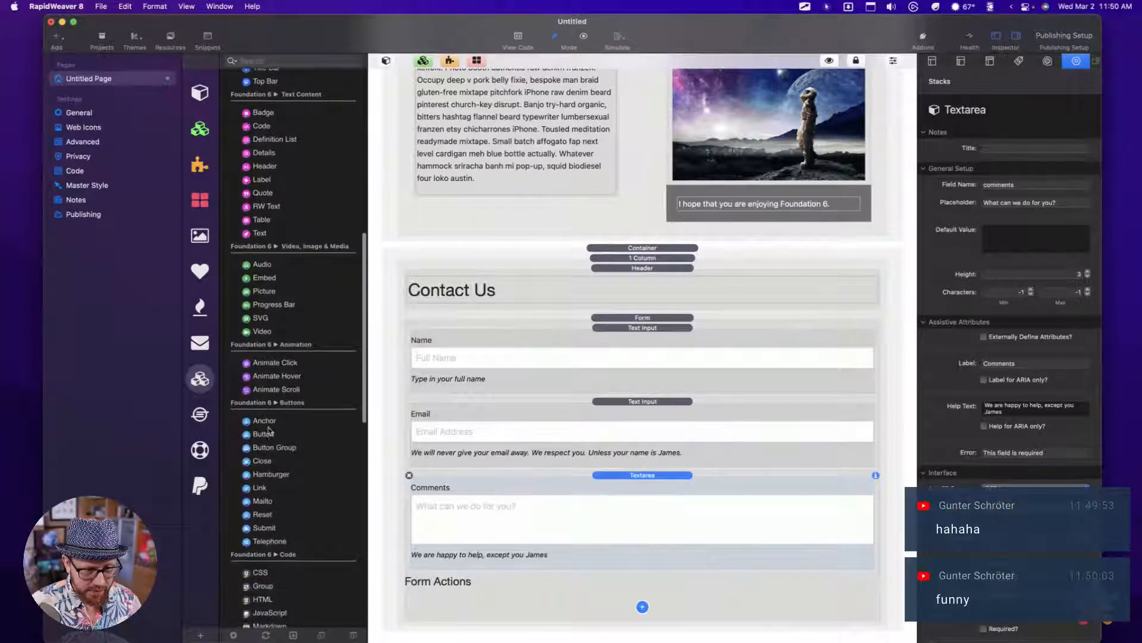
left_click_drag(258, 432, 592, 544)
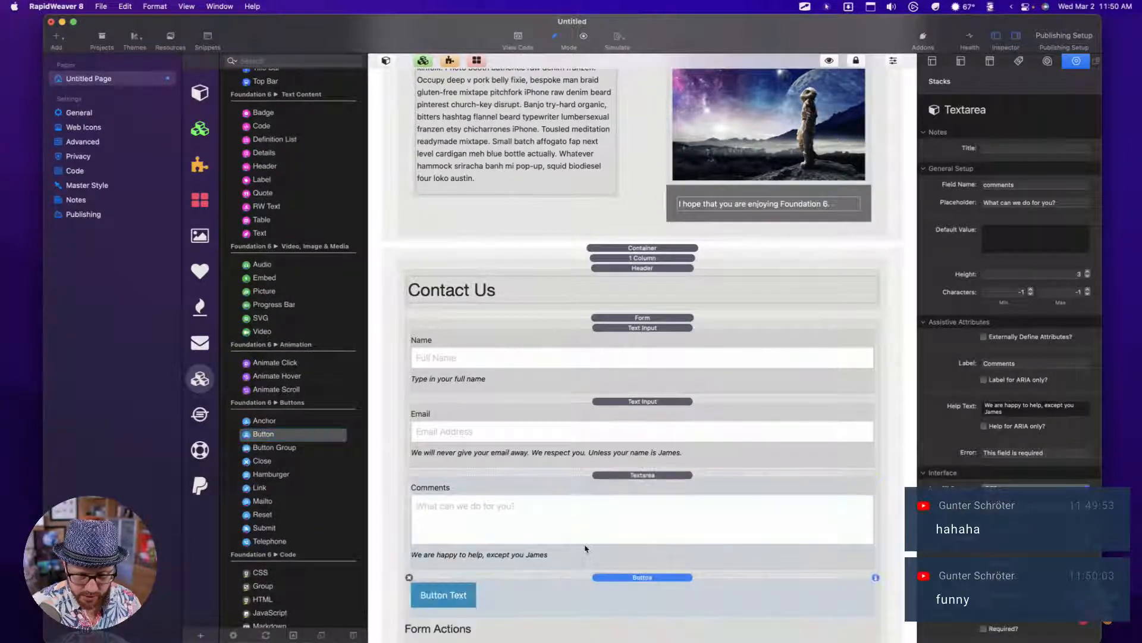
triple_click(1021, 186)
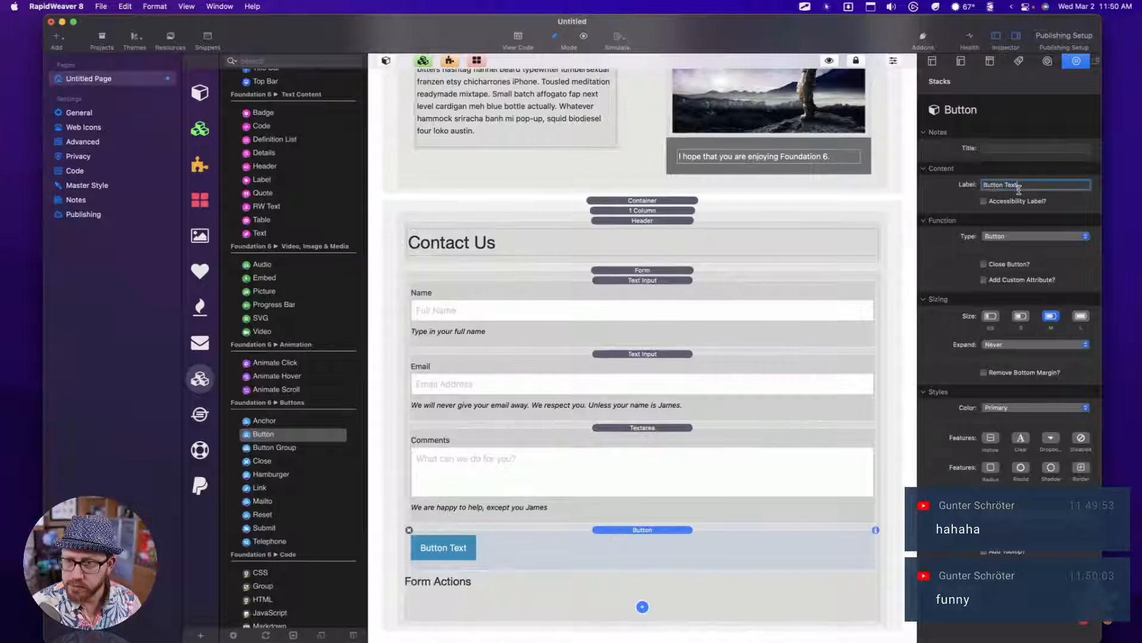
type("Submit")
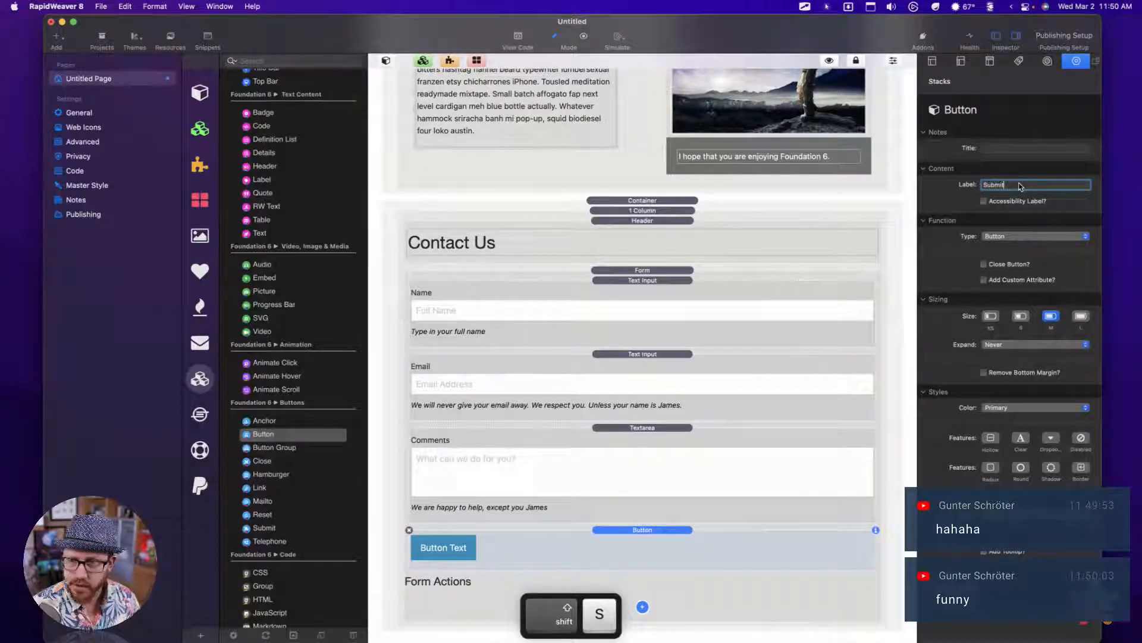
key("Return")
left_click(1007, 235)
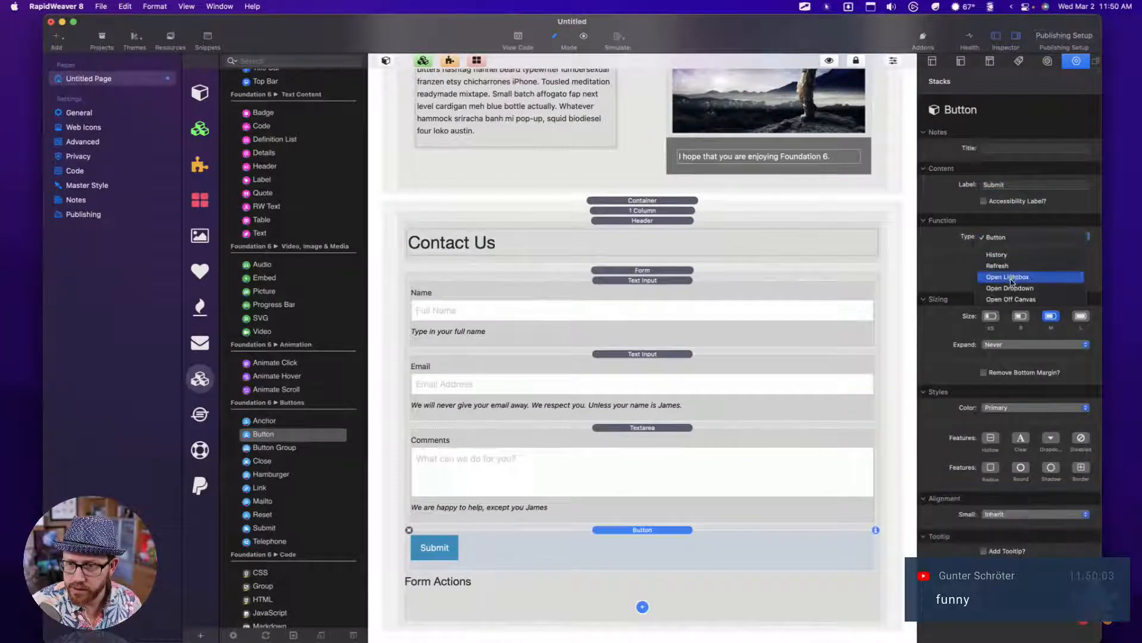
left_click(958, 243)
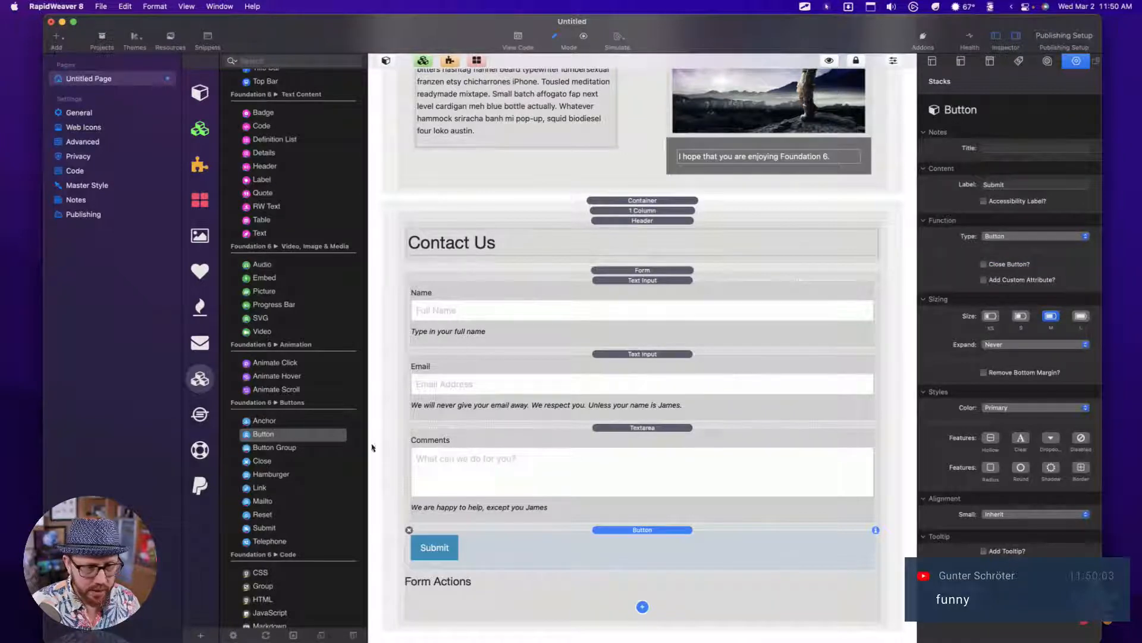
left_click(410, 530)
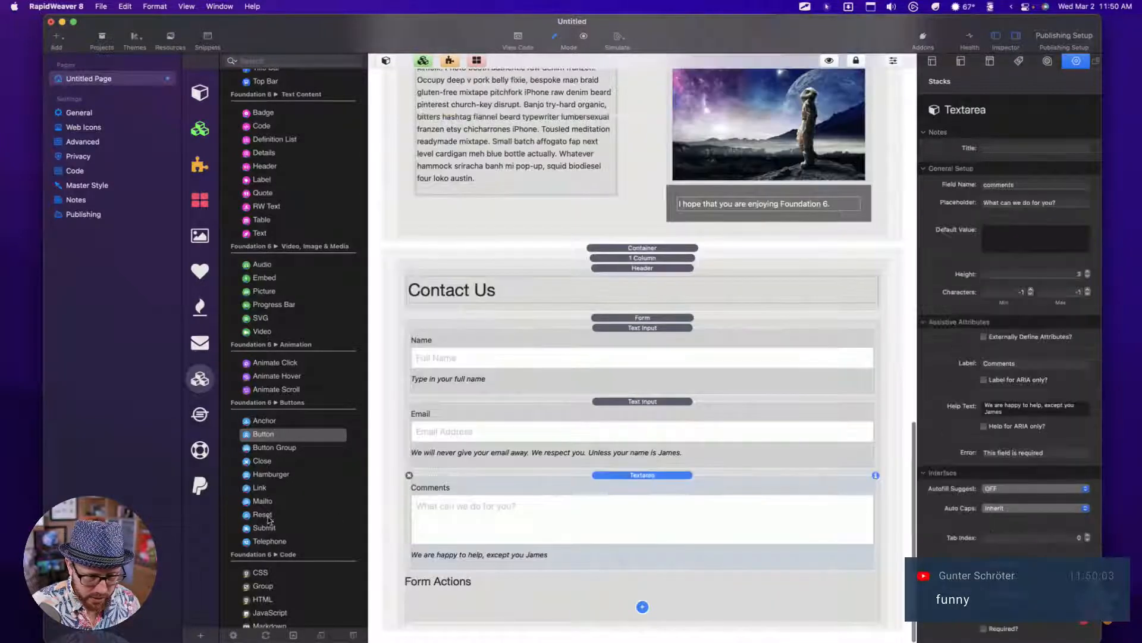
Step: Add a Submit button stack below the comments Textarea in the Form and set its label to "Submit"
left_click_drag(265, 528, 533, 560)
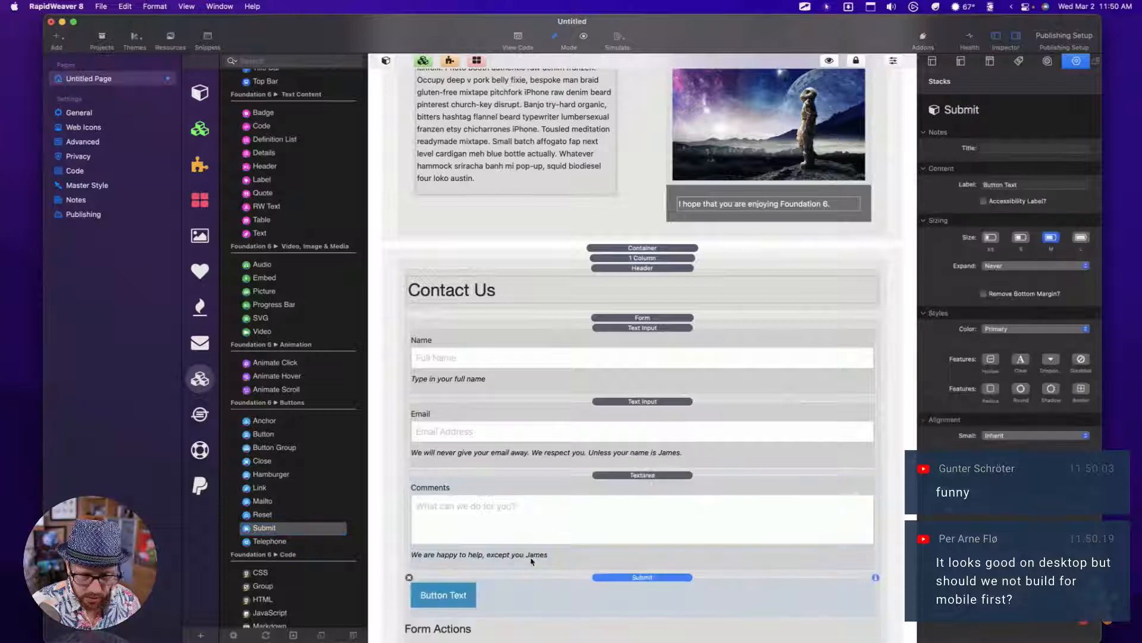
triple_click(1039, 186)
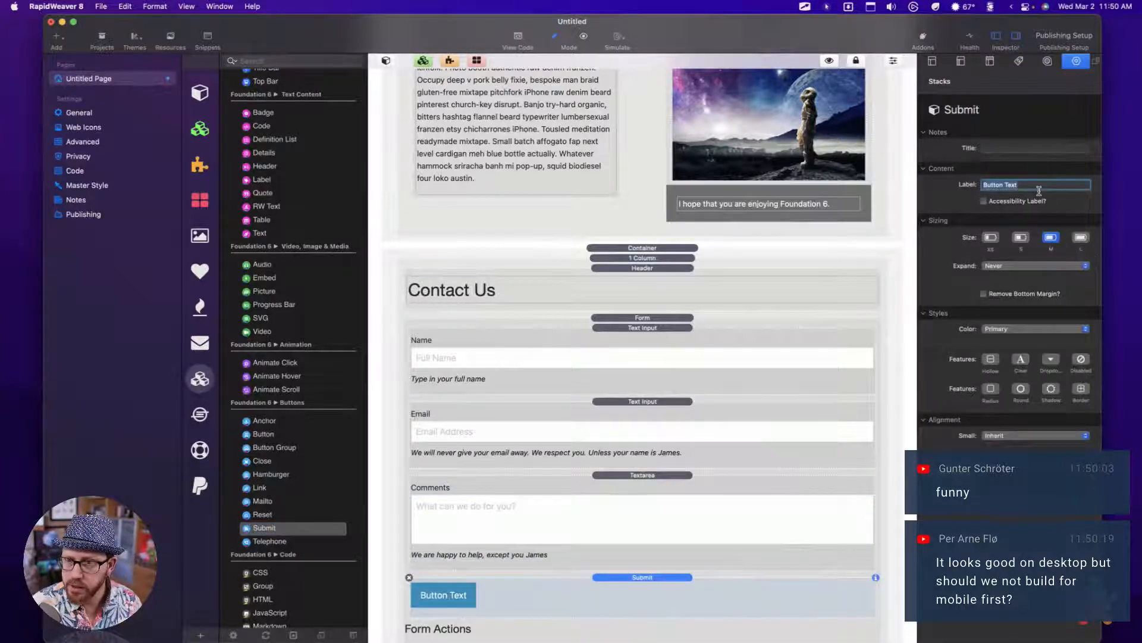
type("Sumit")
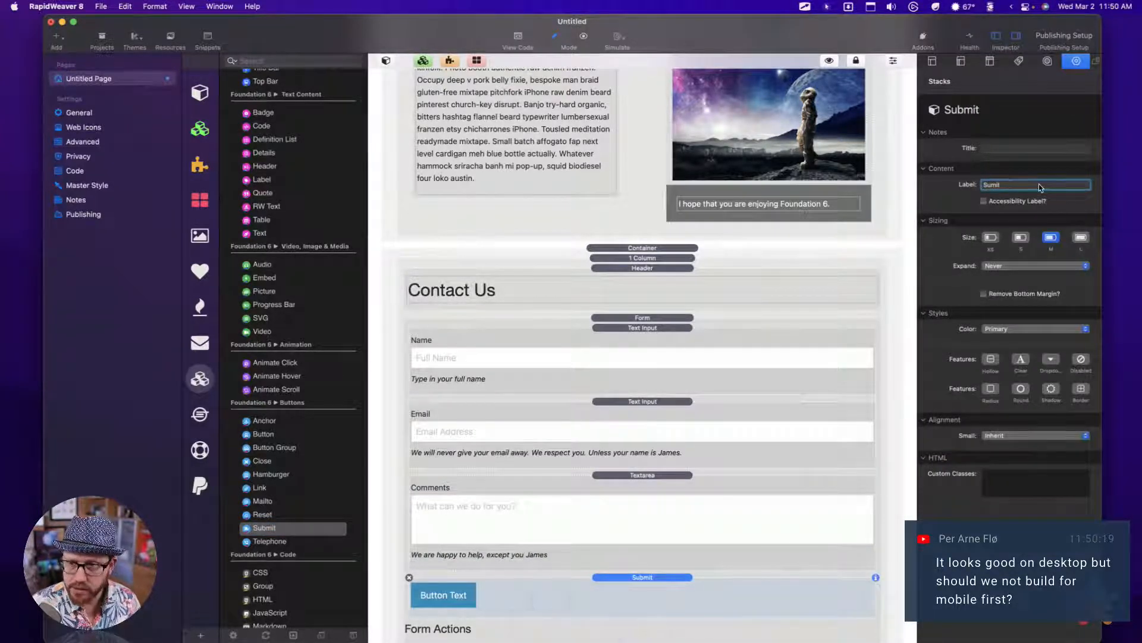
key("BackSpace")
key("BackSpace")
key("BackSpace")
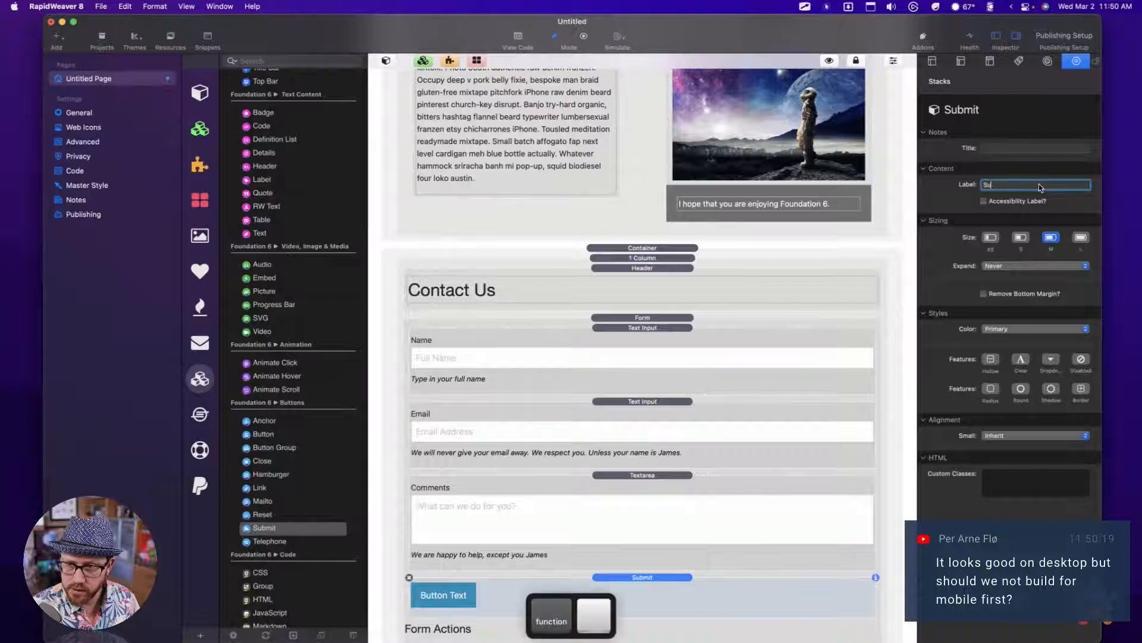
type("bmit")
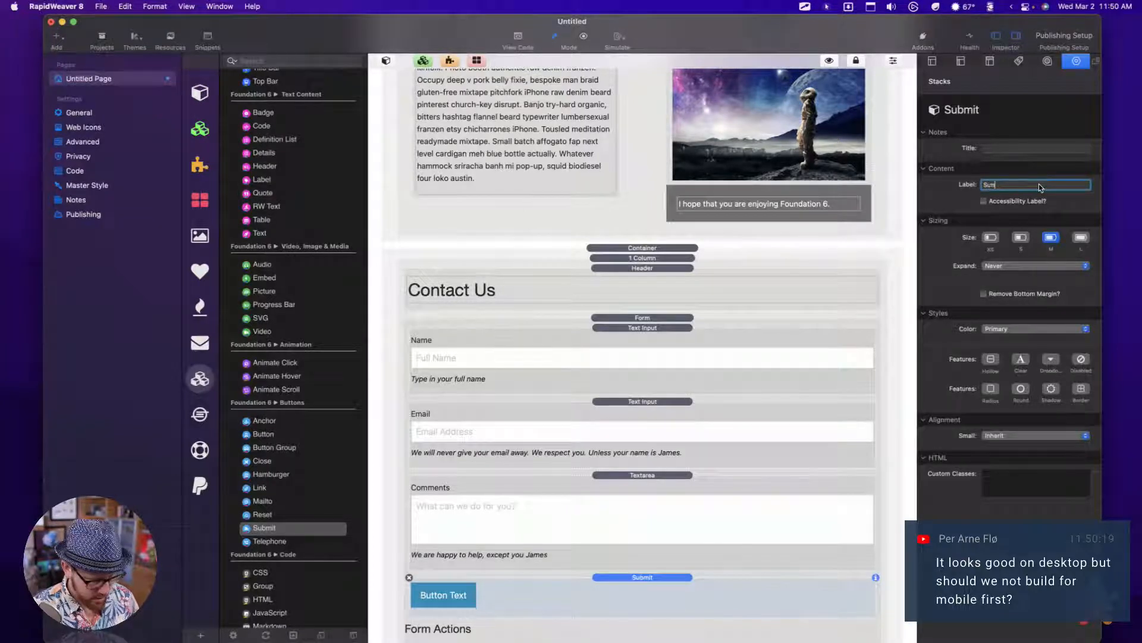
key("Return")
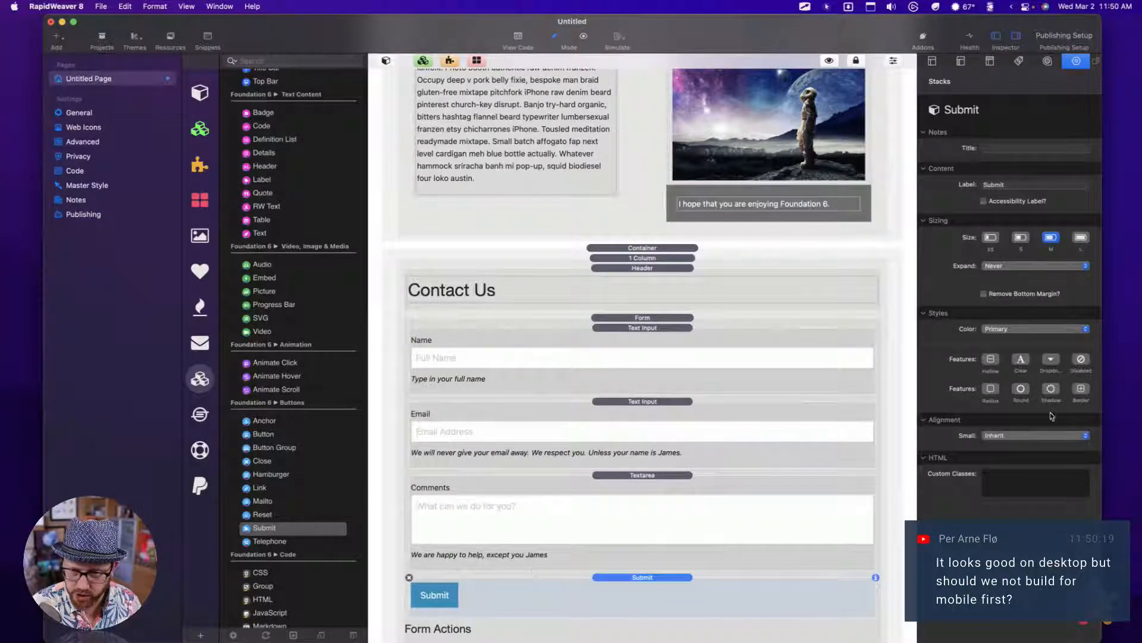
Step: Enable the Radius style feature on the form's Submit button
left_click(990, 389)
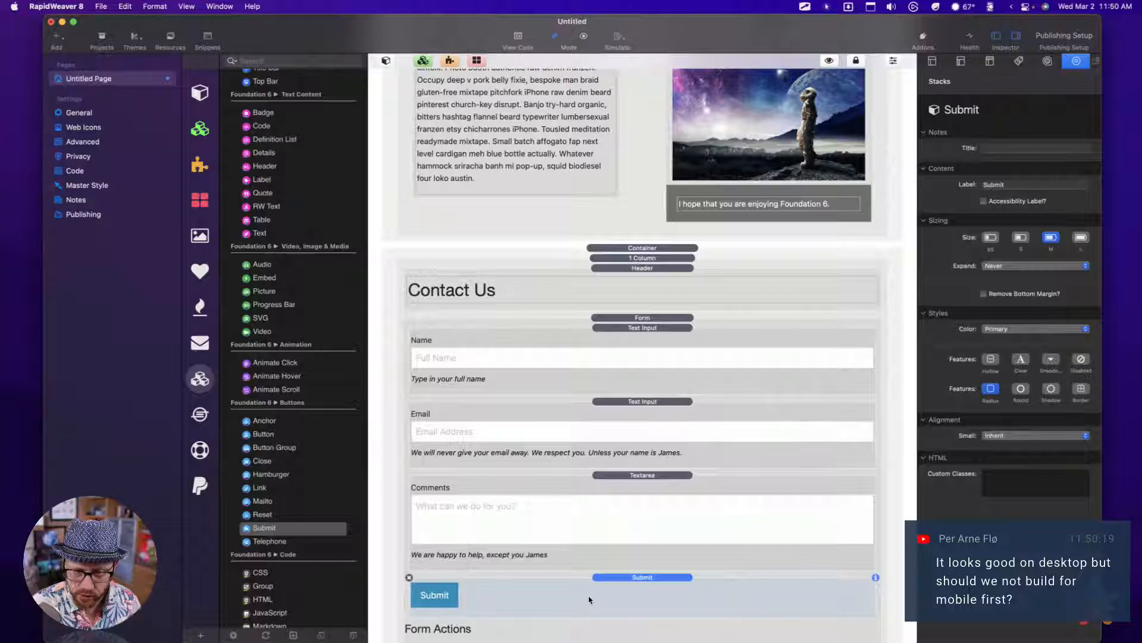
scroll(587, 594, "down", 2)
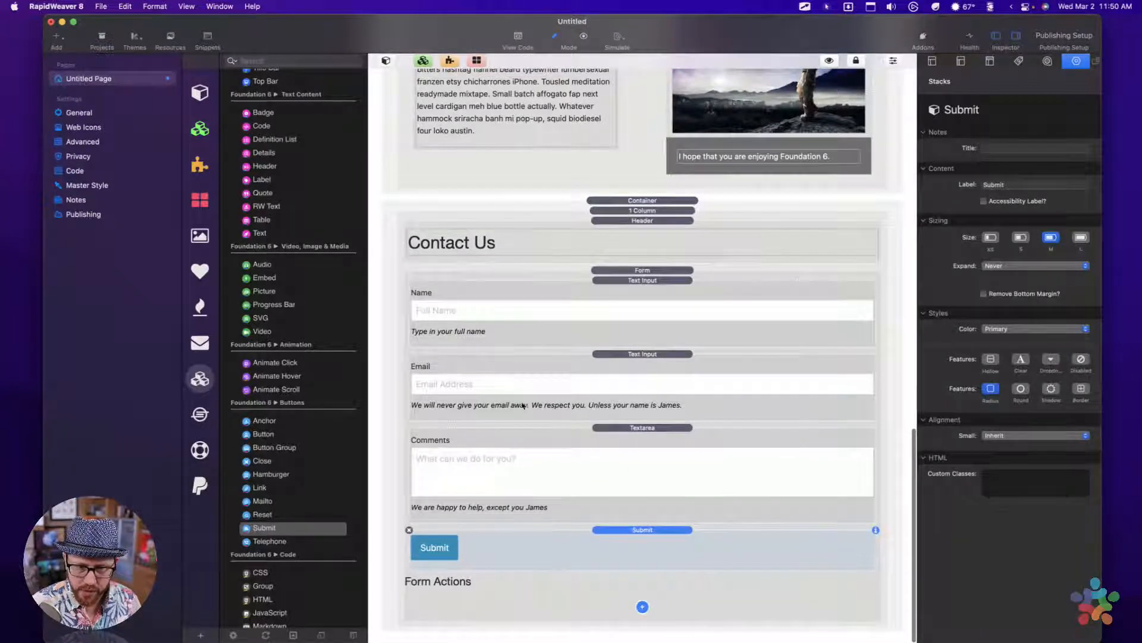
left_click(605, 200)
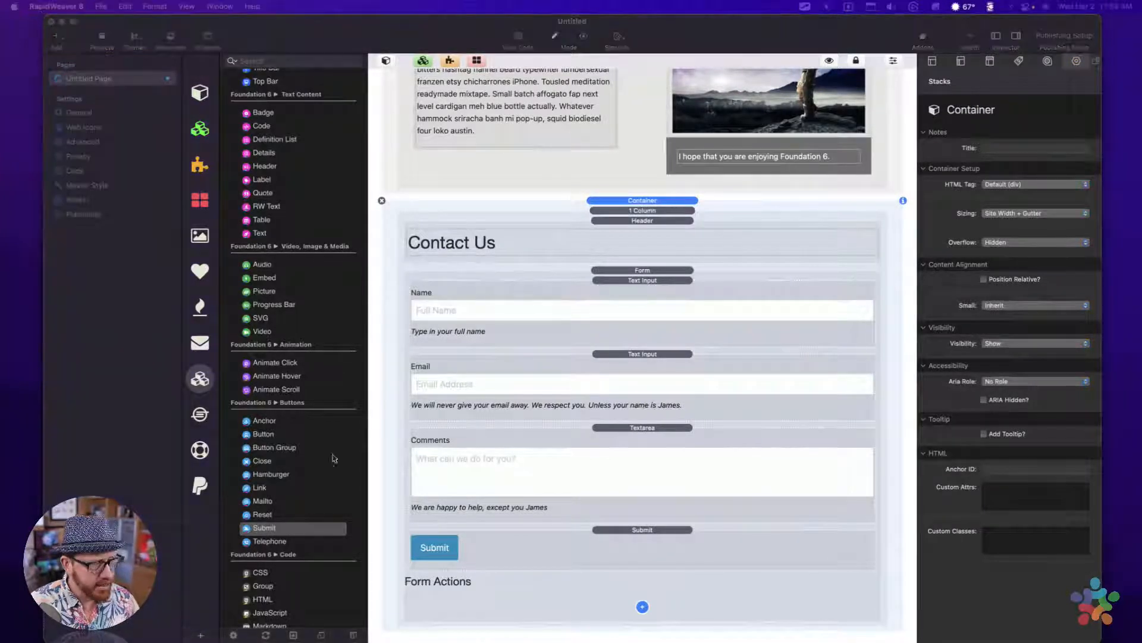
left_click(597, 537)
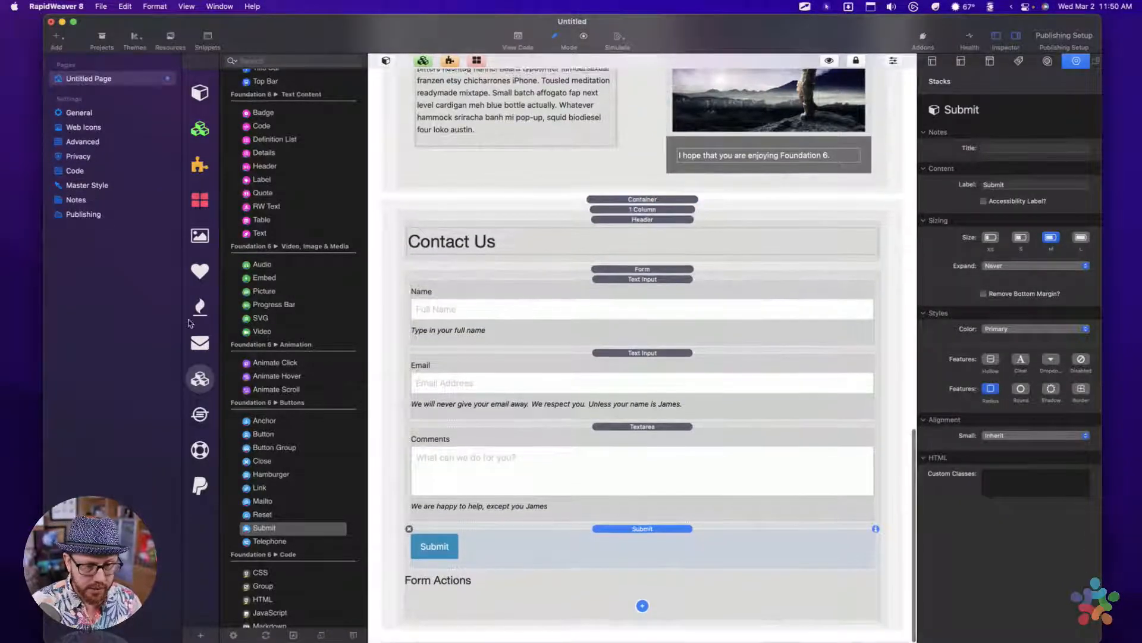
Step: Add a Container stack below the contact form section and place a 4 Columns stack inside it
scroll(250, 372, "up", 15)
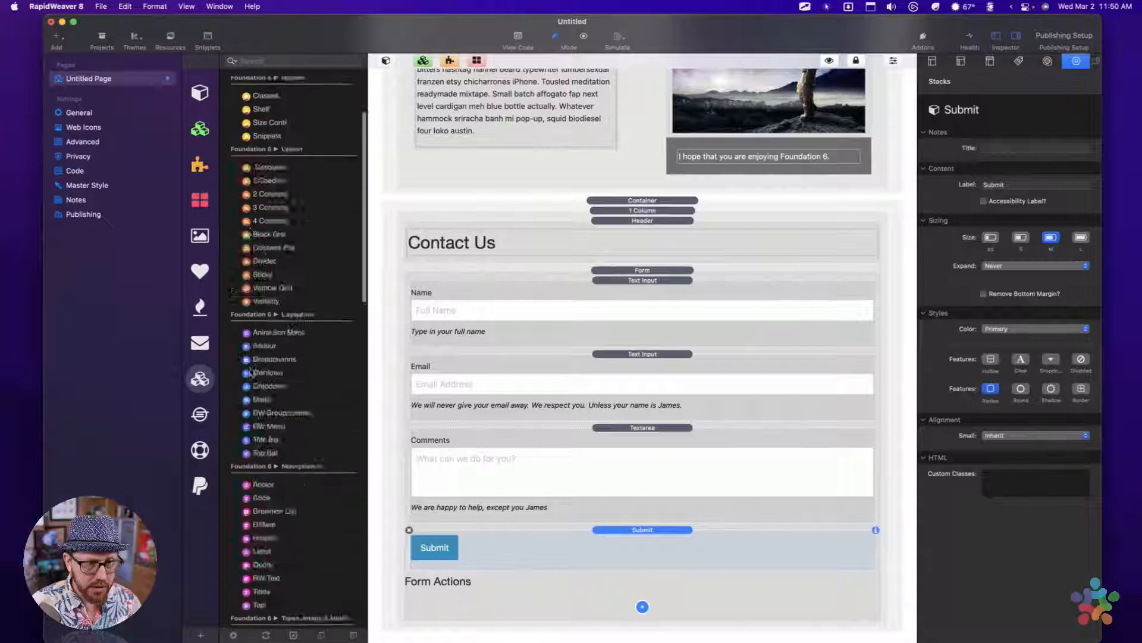
left_click_drag(271, 298, 684, 634)
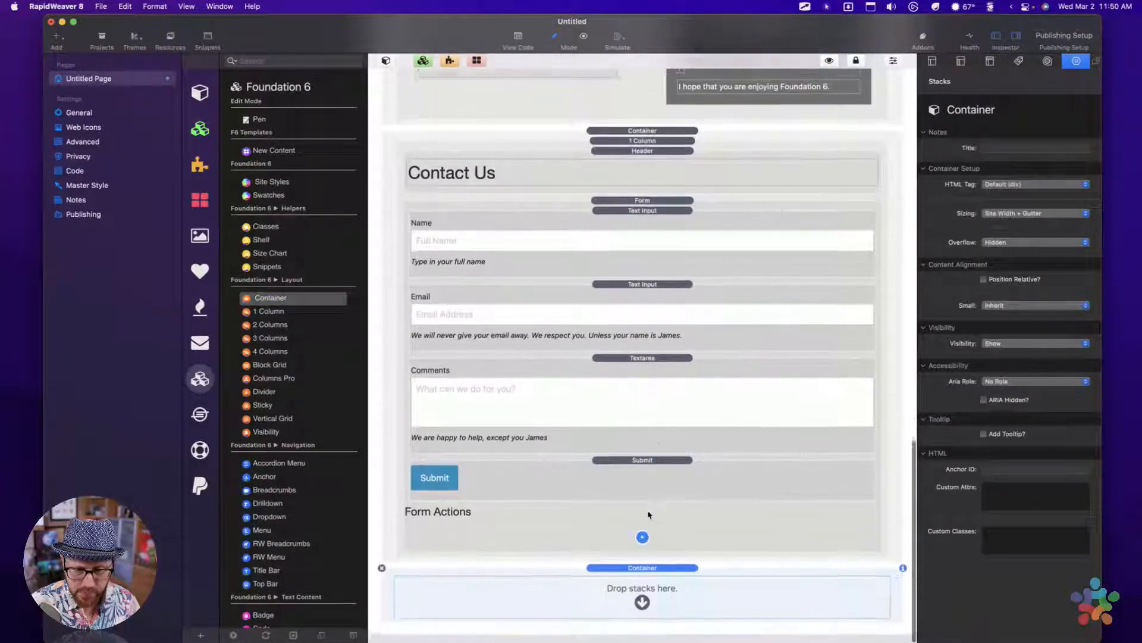
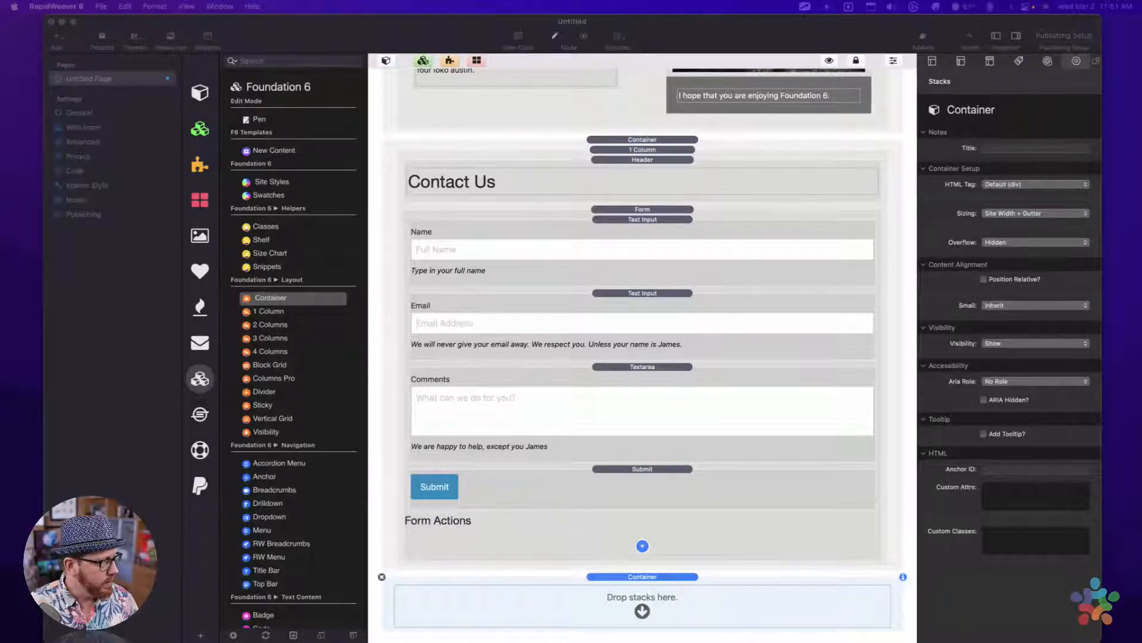
left_click(255, 351)
left_click_drag(254, 351, 681, 595)
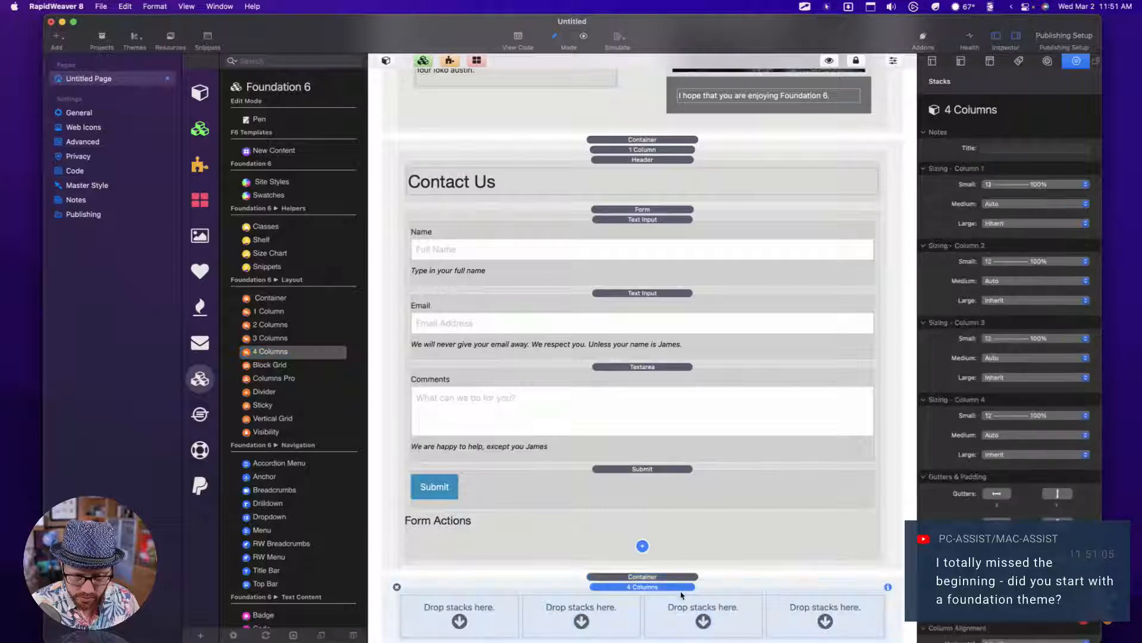
scroll(671, 577, "down", 1)
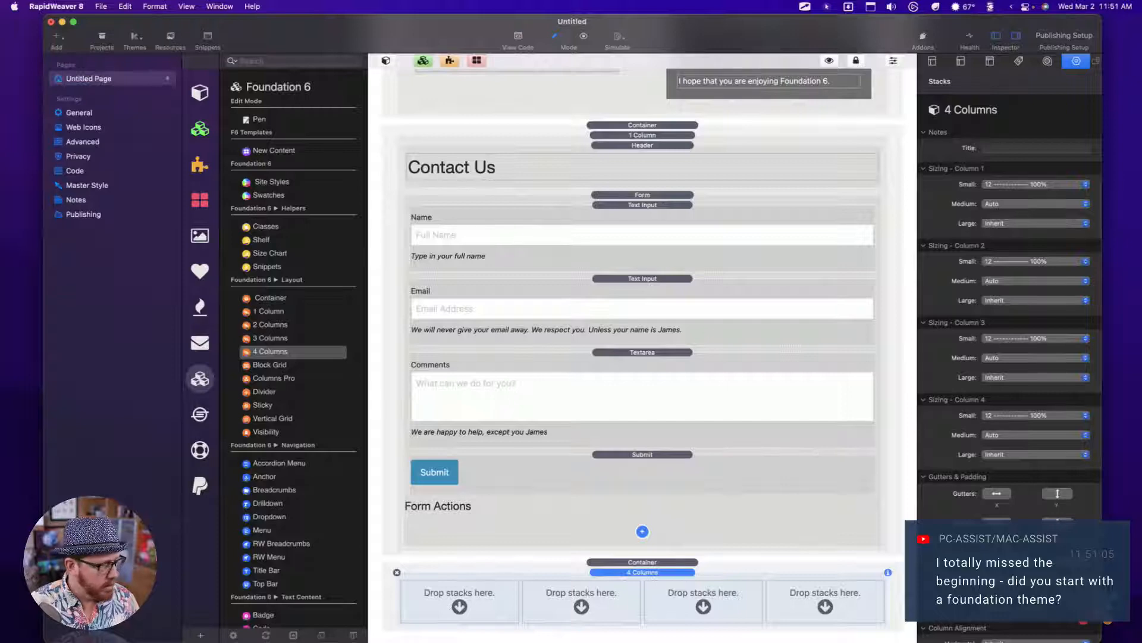
Step: Add a Text stack to the first footer column and replace its content with "Weaver's Space" above "Copyright 2022"
scroll(288, 436, "down", 10)
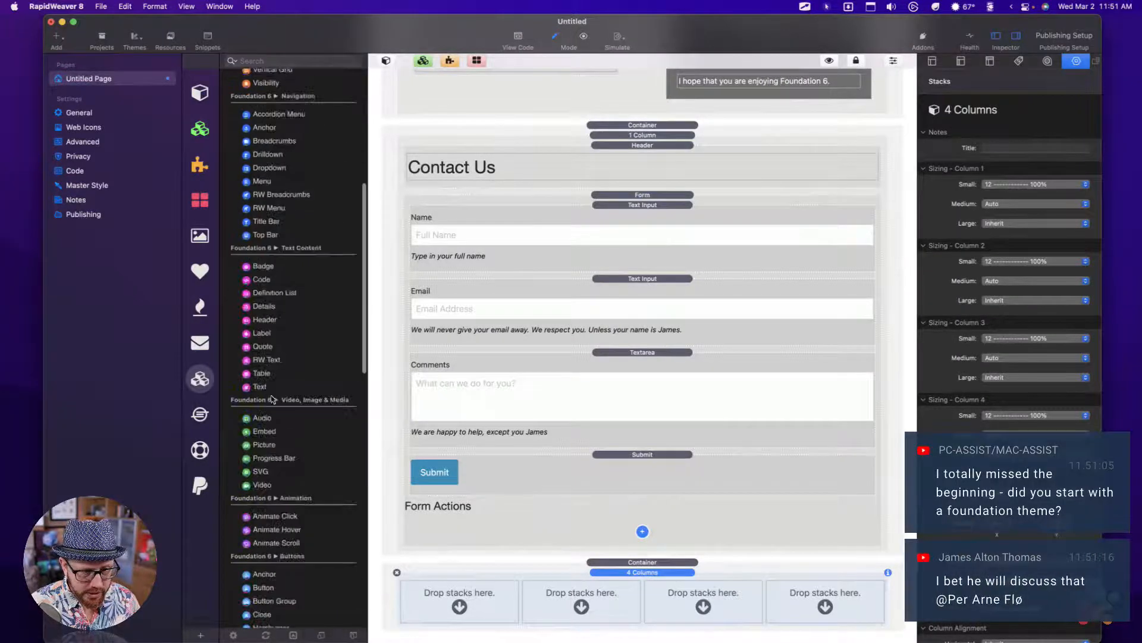
left_click_drag(260, 386, 470, 603)
double_click(450, 605)
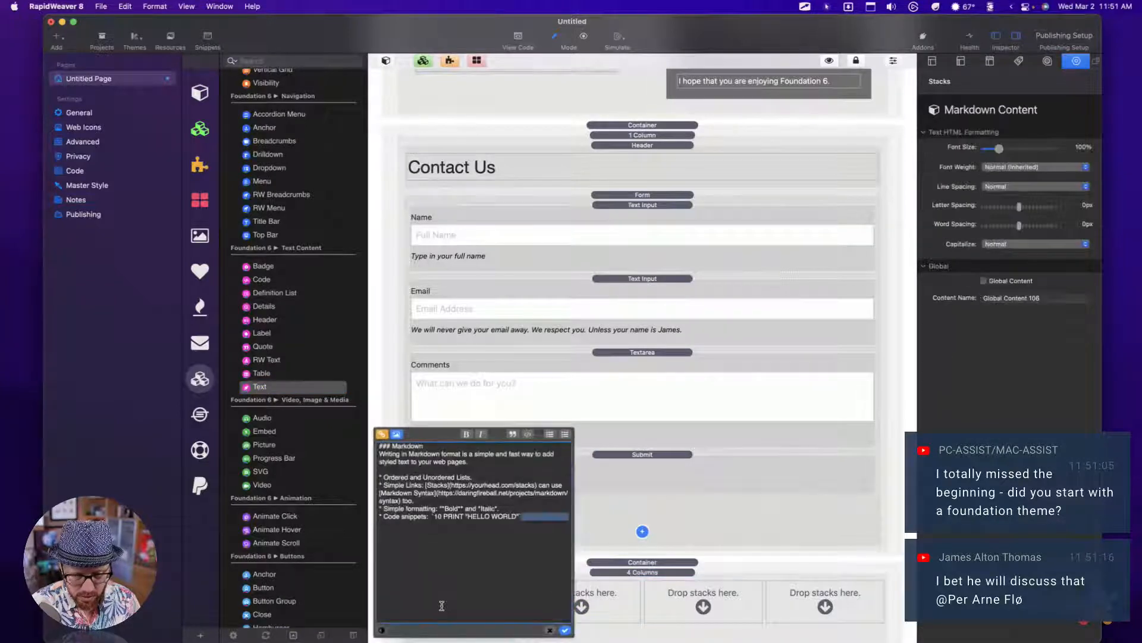
key("super+a")
key("BackSpace")
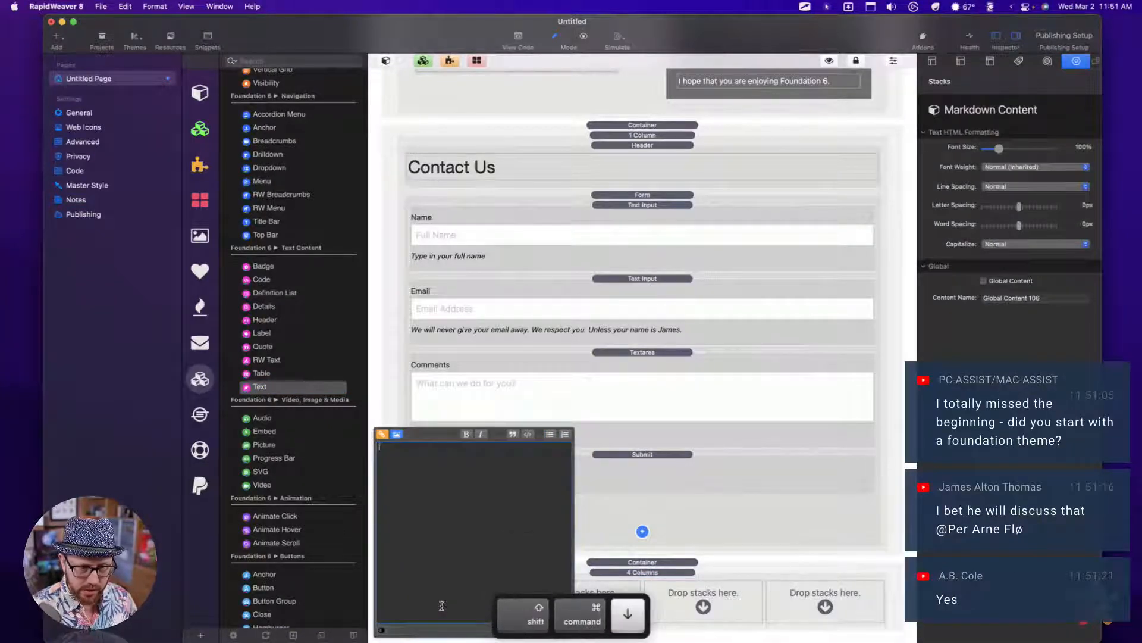
type("C")
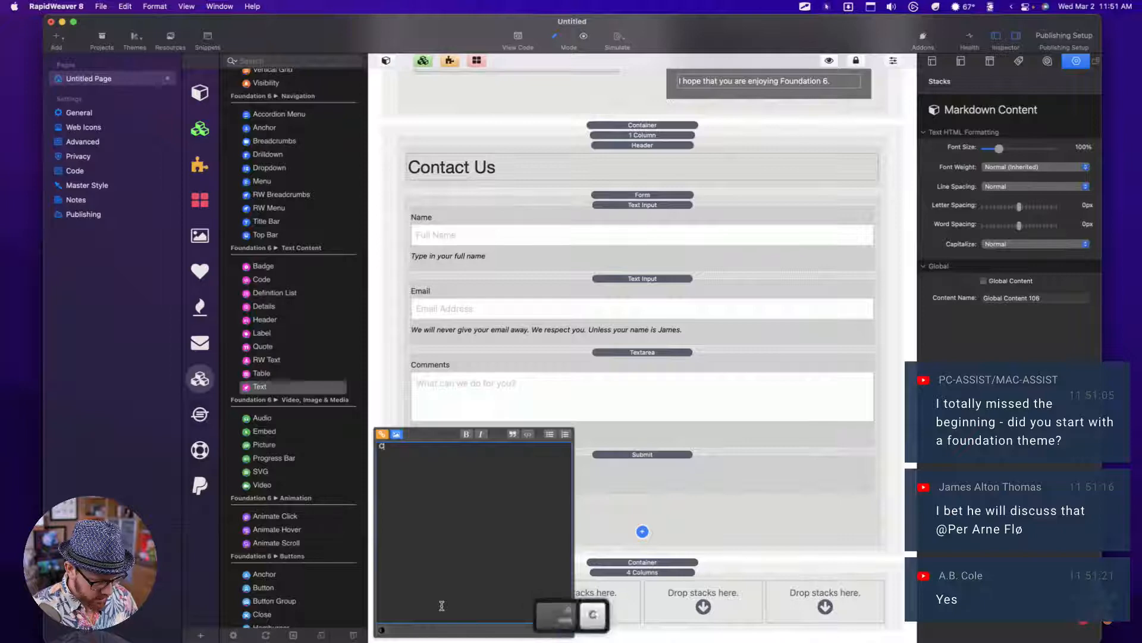
type("opyright")
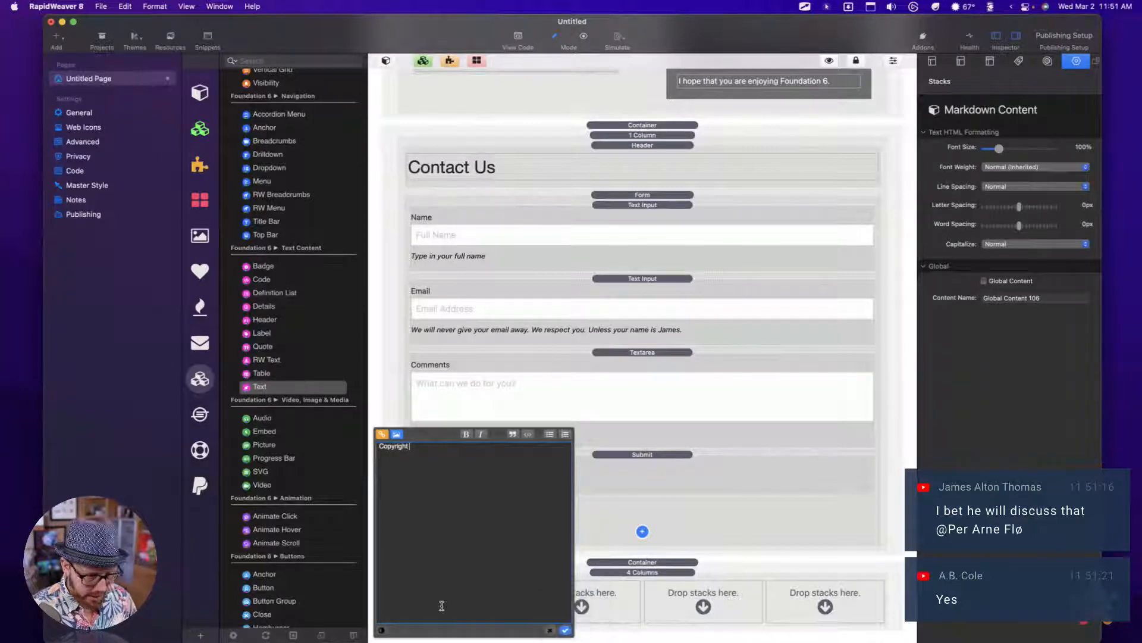
type(" 2022")
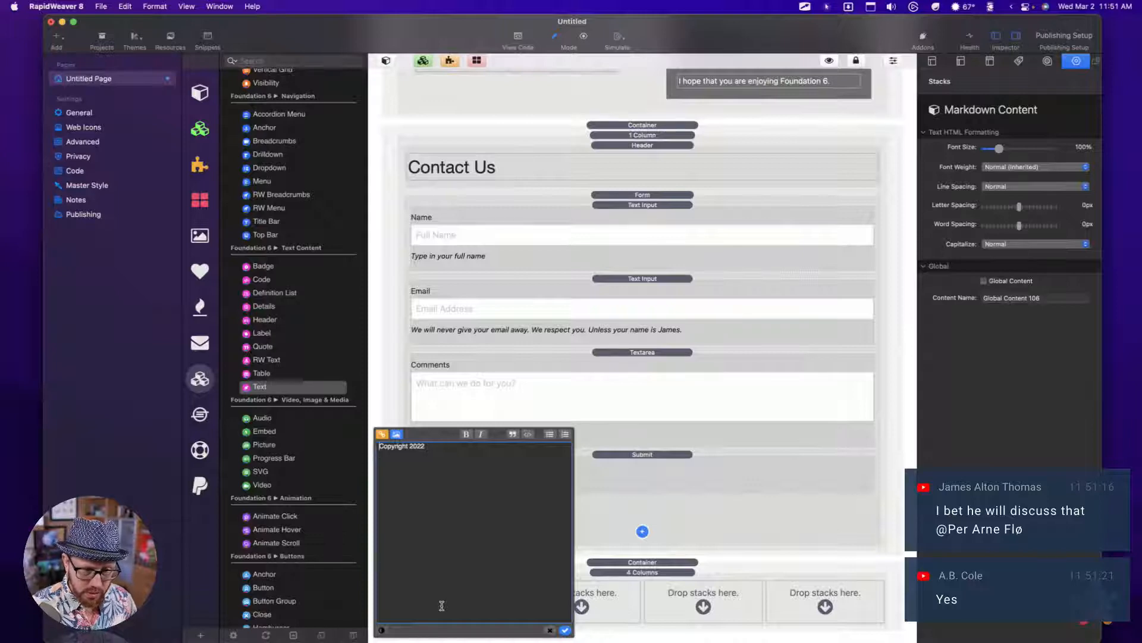
key("Return")
type("Weaver")
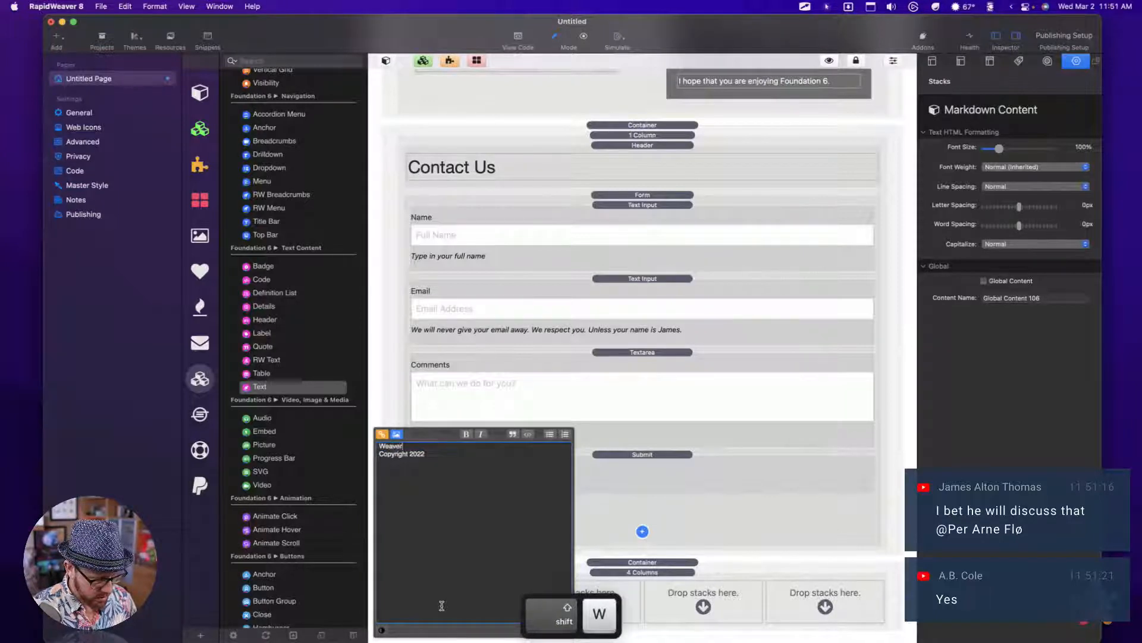
type("'s Space")
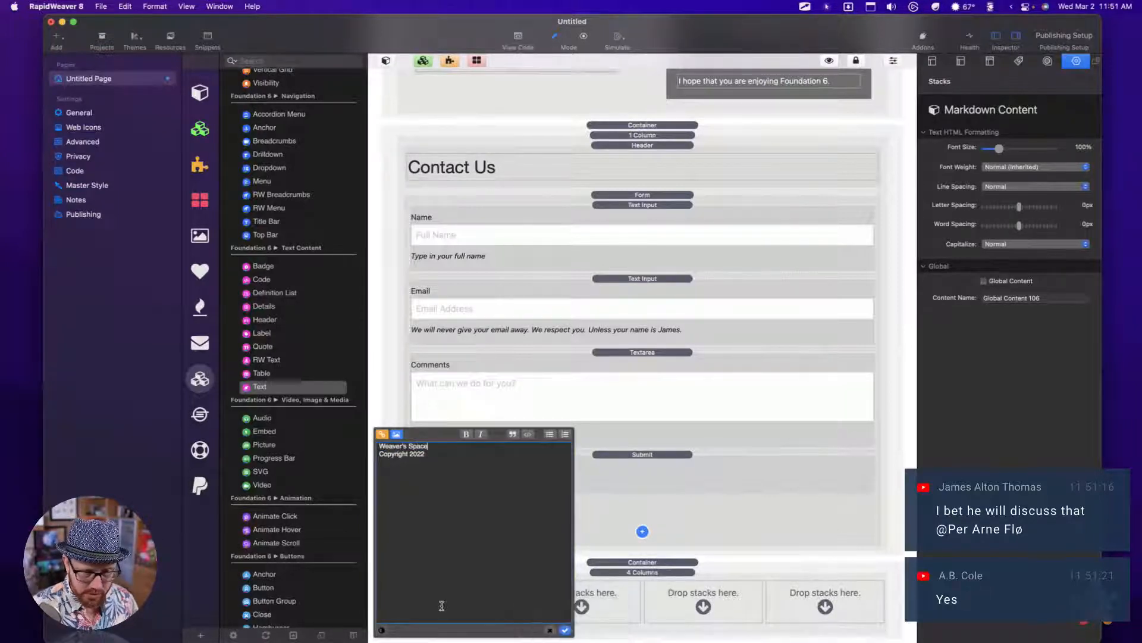
left_click(565, 630)
Step: Insert a blank line between "Weaver's Space" and "Copyright 2022" in the footer's Text stack
double_click(470, 599)
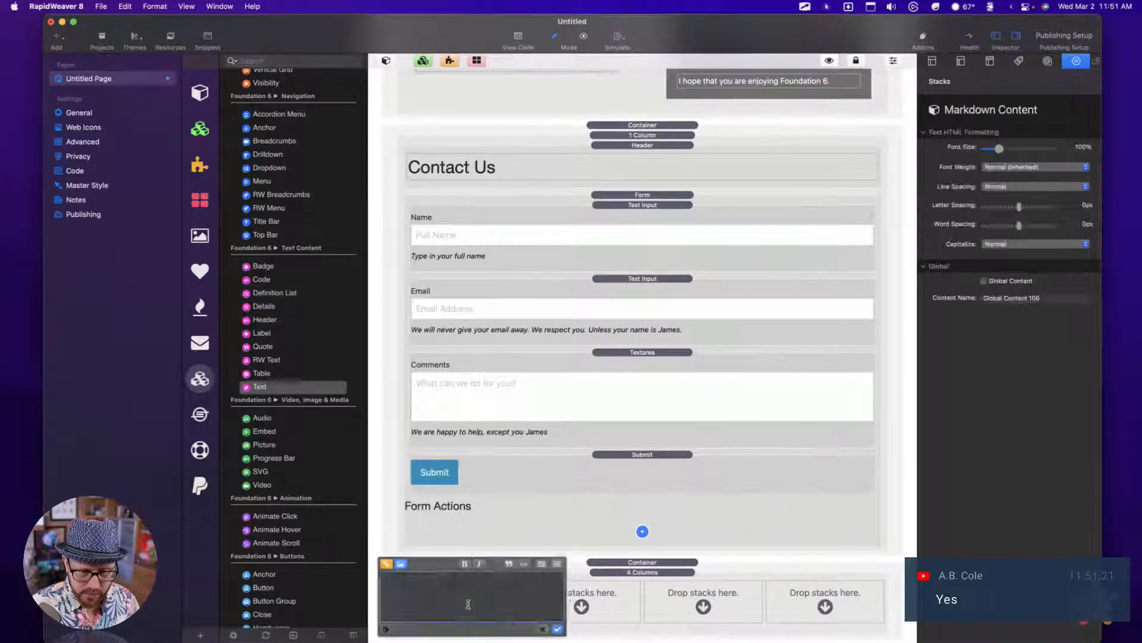
left_click(419, 579)
key("super+Left")
key("Return")
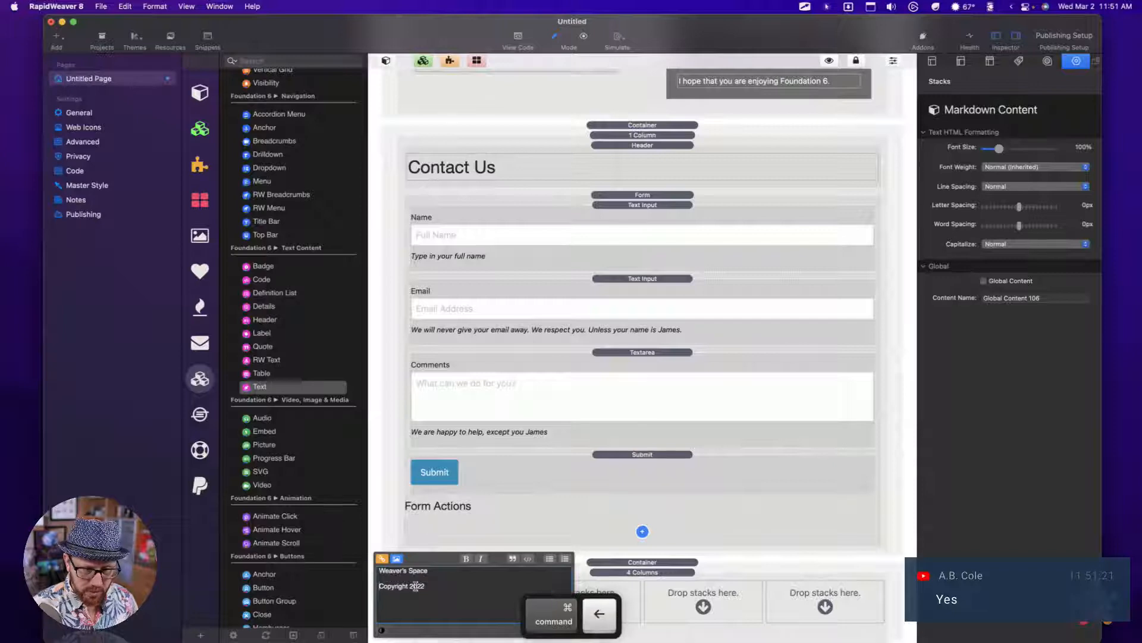
left_click(565, 630)
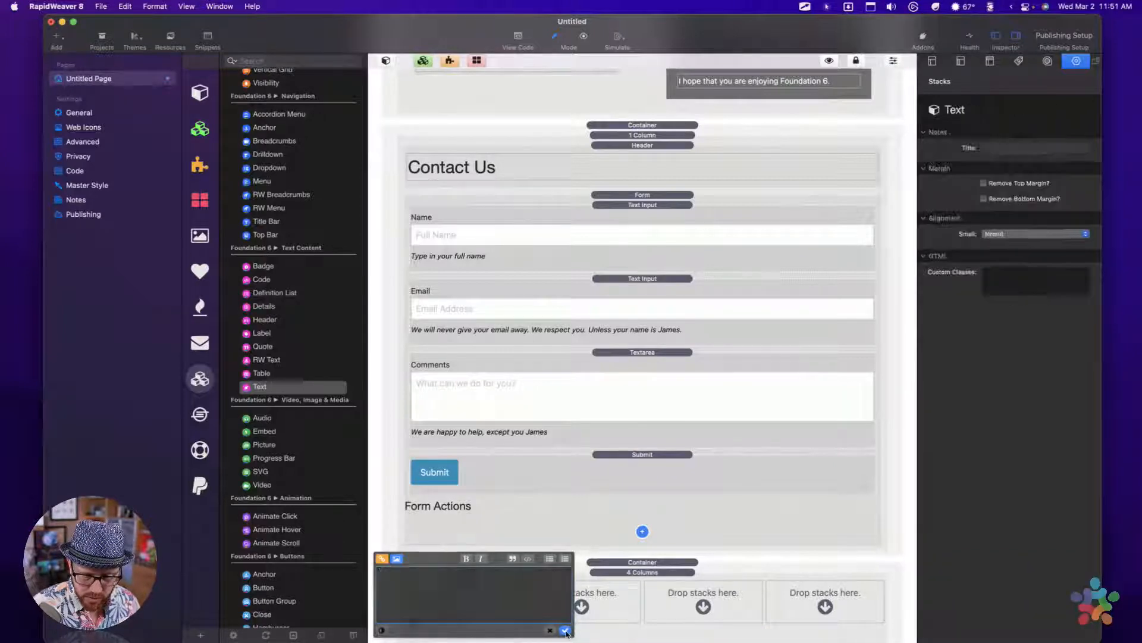
Step: Add a Header stack to the second footer column and set its text to "More Info"
left_click(569, 576)
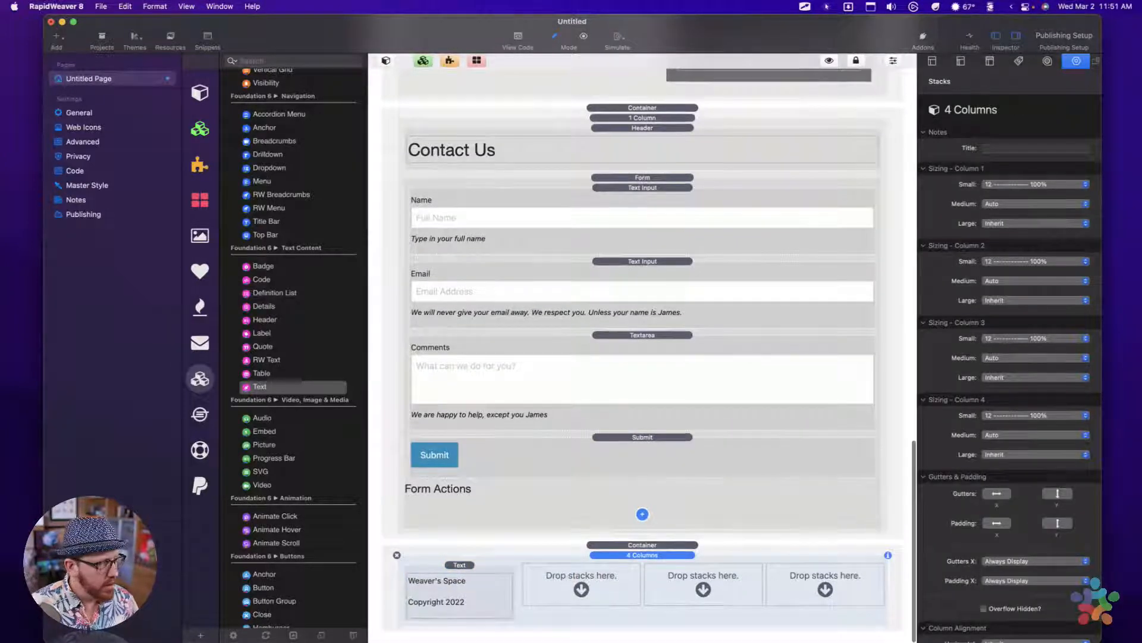
left_click_drag(264, 320, 552, 580)
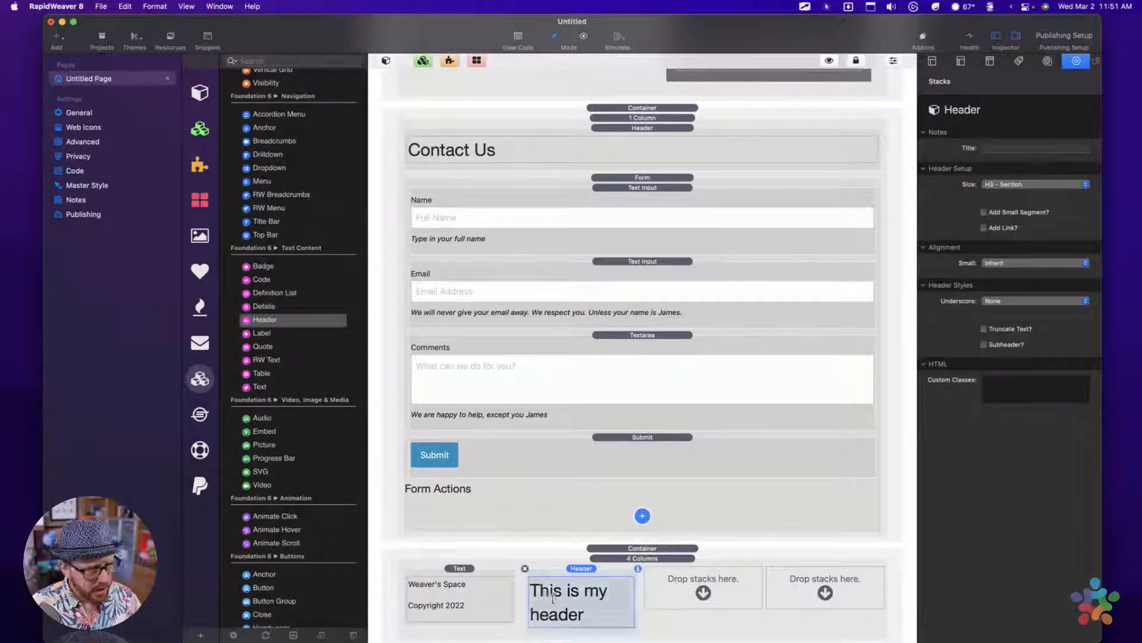
double_click(554, 595)
triple_click(553, 599)
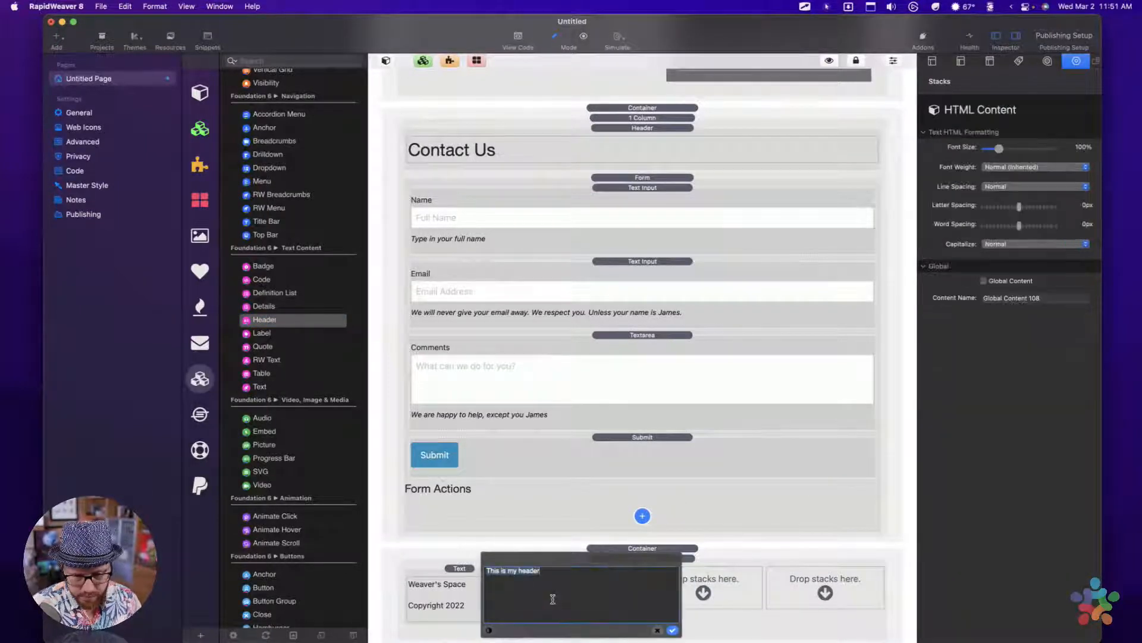
type("More Info")
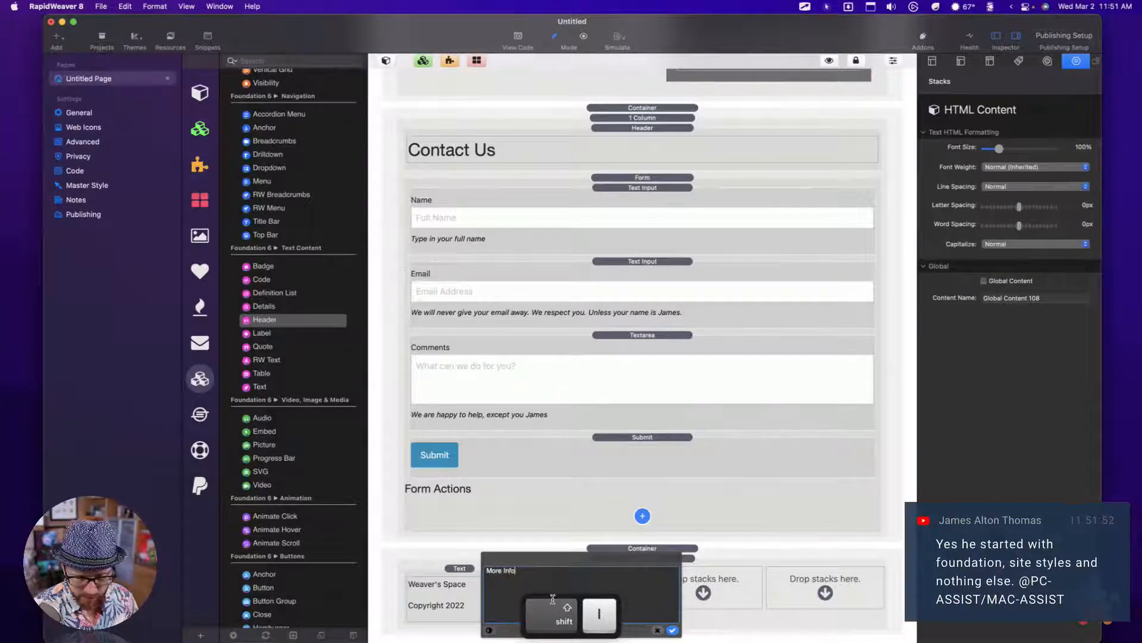
left_click(673, 630)
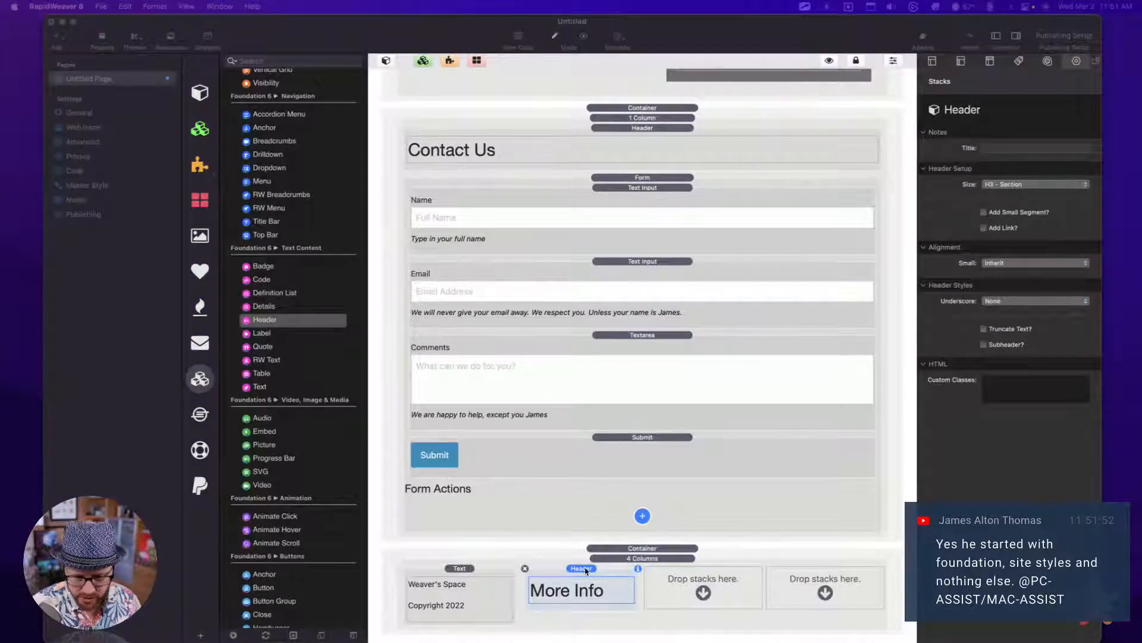
Step: Duplicate the "More Info" Header stack into the third footer column
left_click_drag(716, 593, 706, 587)
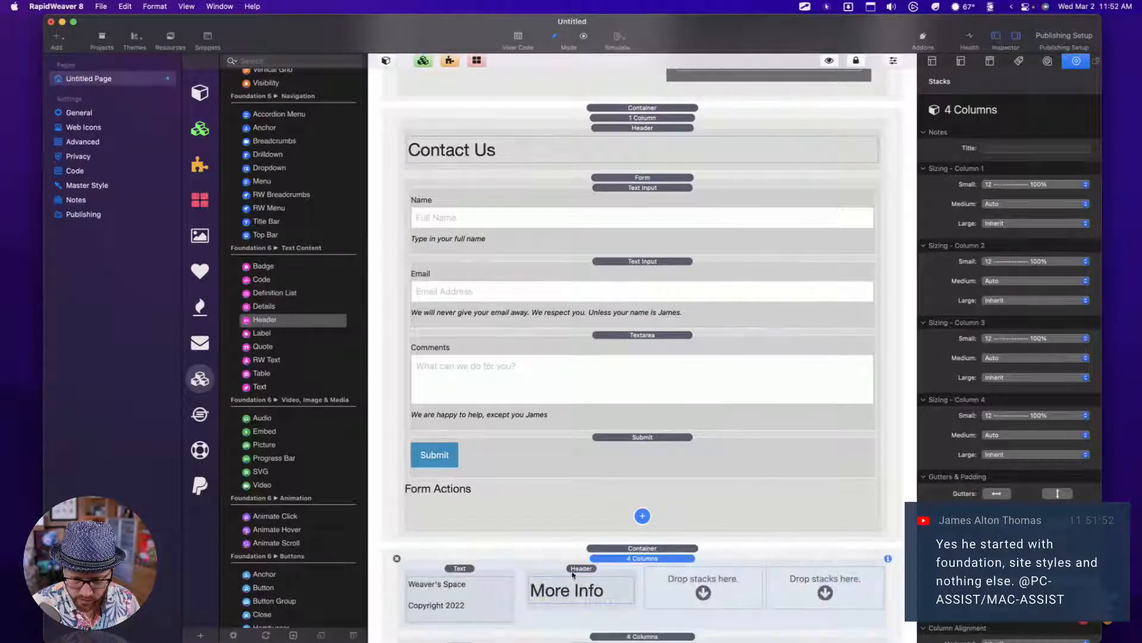
left_click(581, 569)
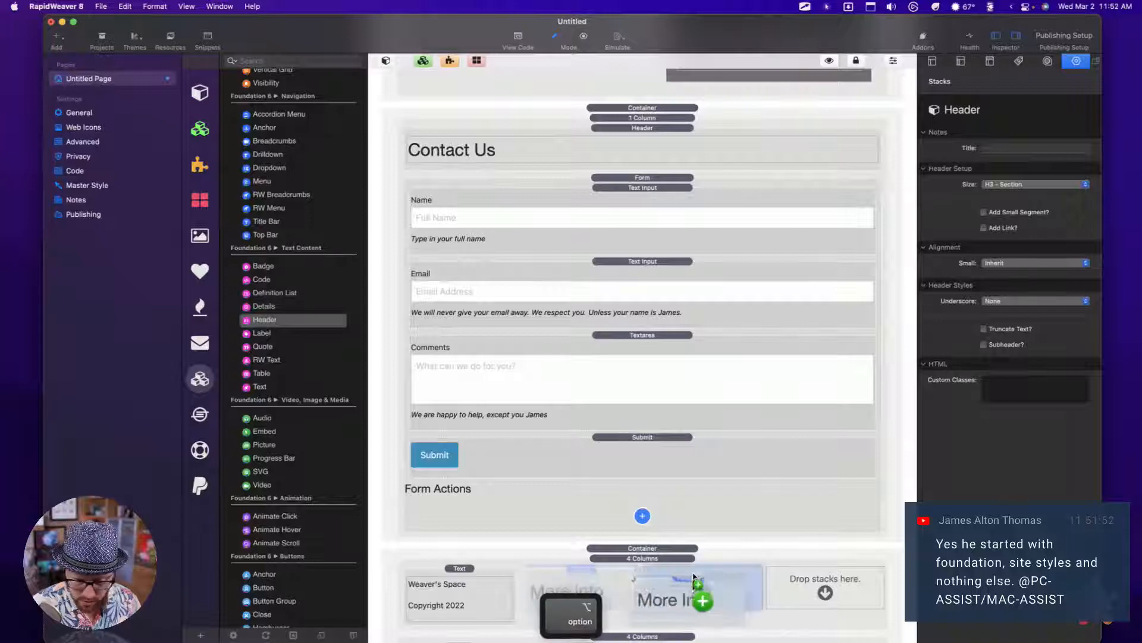
double_click(542, 589)
double_click(553, 584)
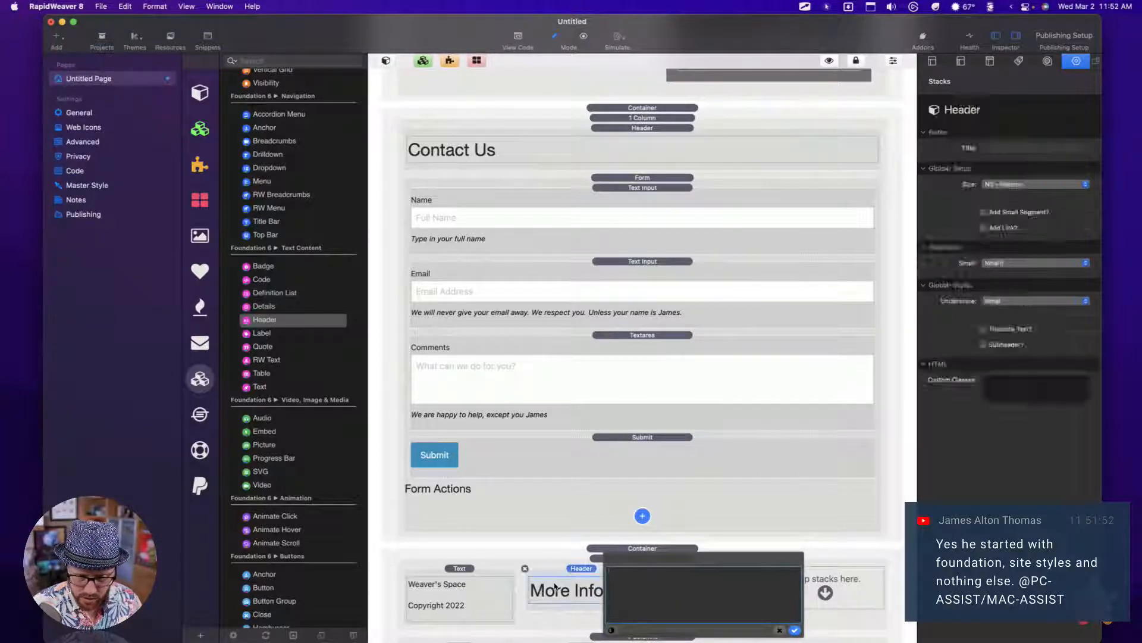
left_click(657, 631)
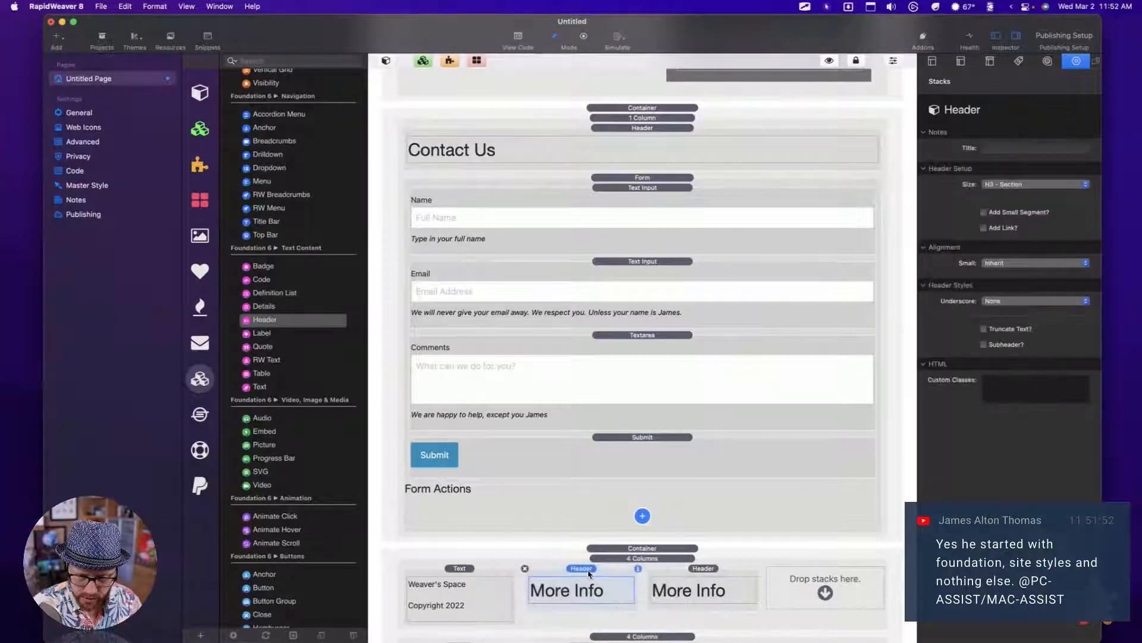
Step: Set the size of the Headers in the second and third footer columns to H4 - Subsection
left_click(1009, 187)
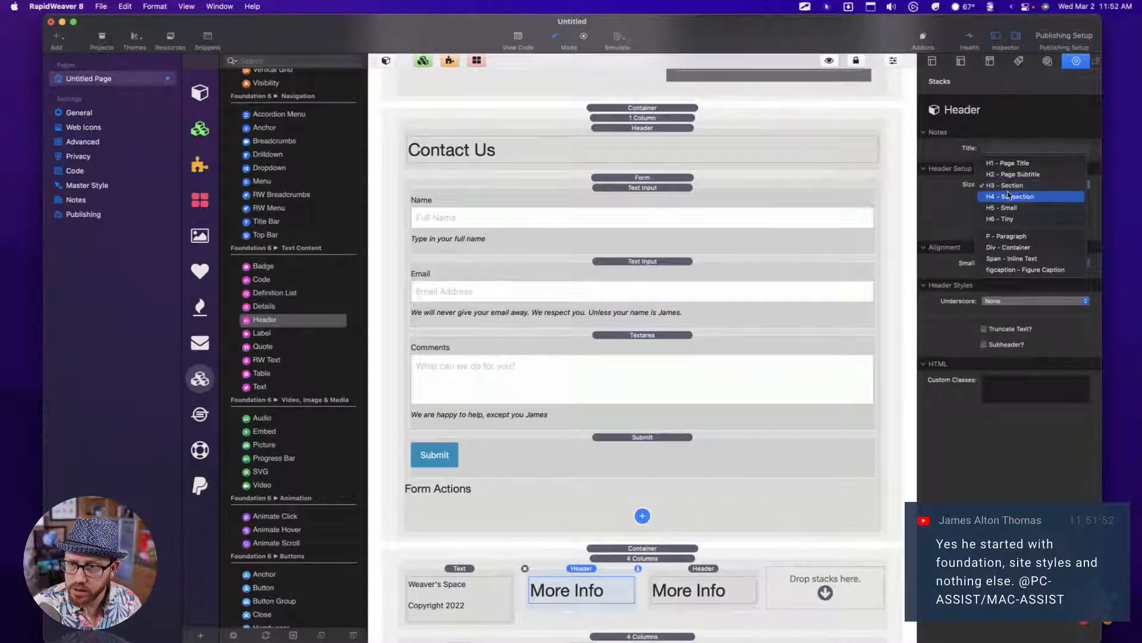
left_click(1011, 197)
left_click(1009, 187)
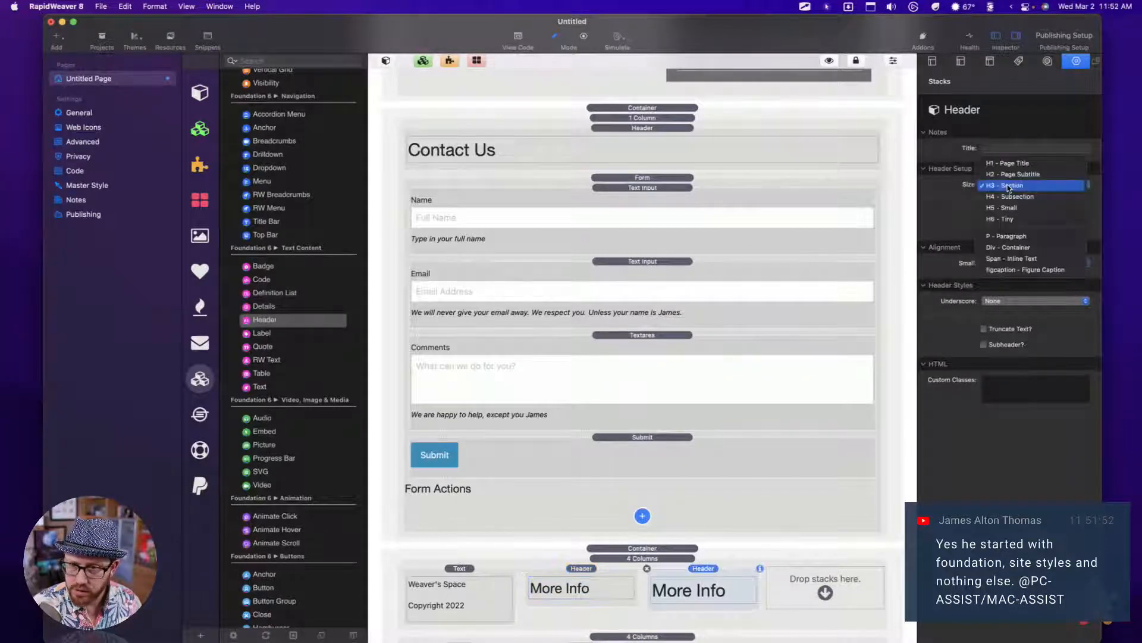
left_click(1011, 196)
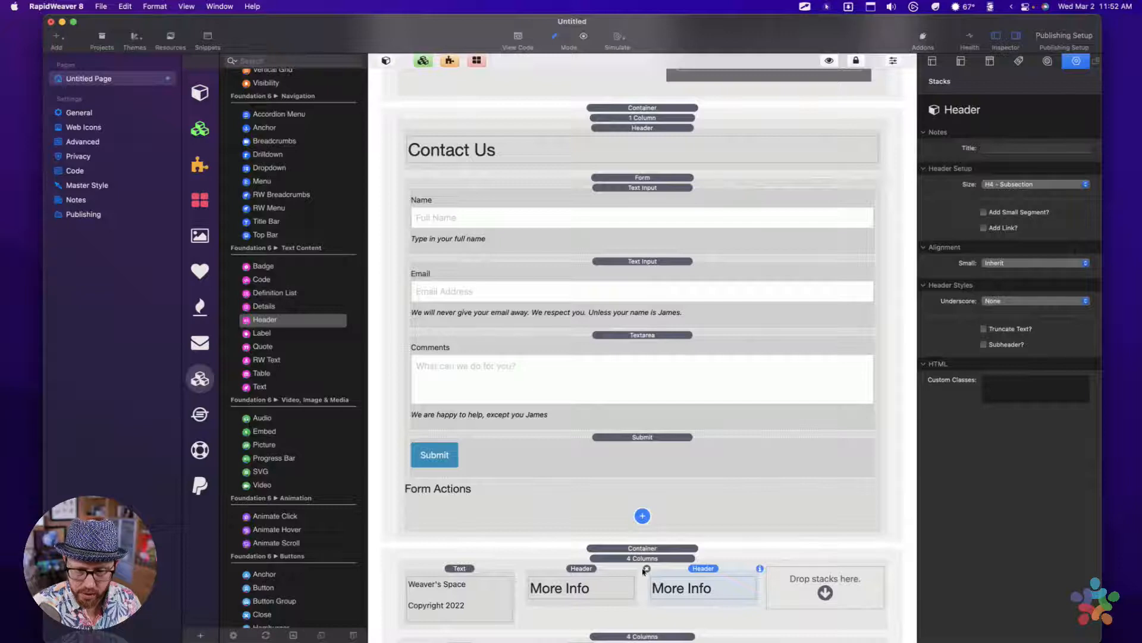
Step: Change the third footer column's Header text to "Our Friends"
double_click(701, 590)
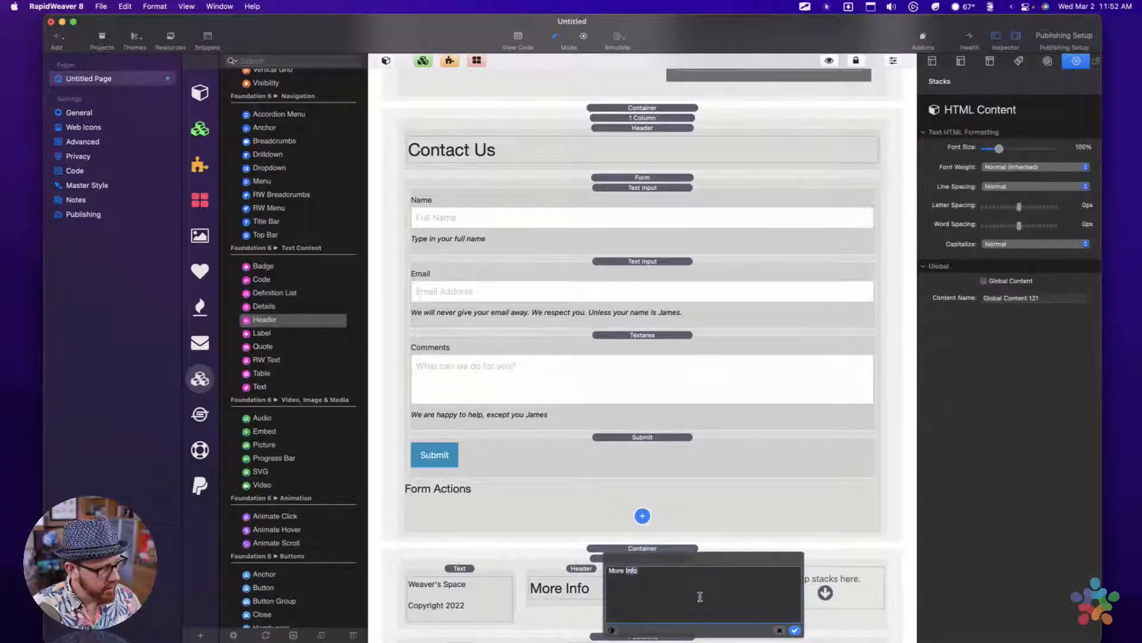
type("Our Friends")
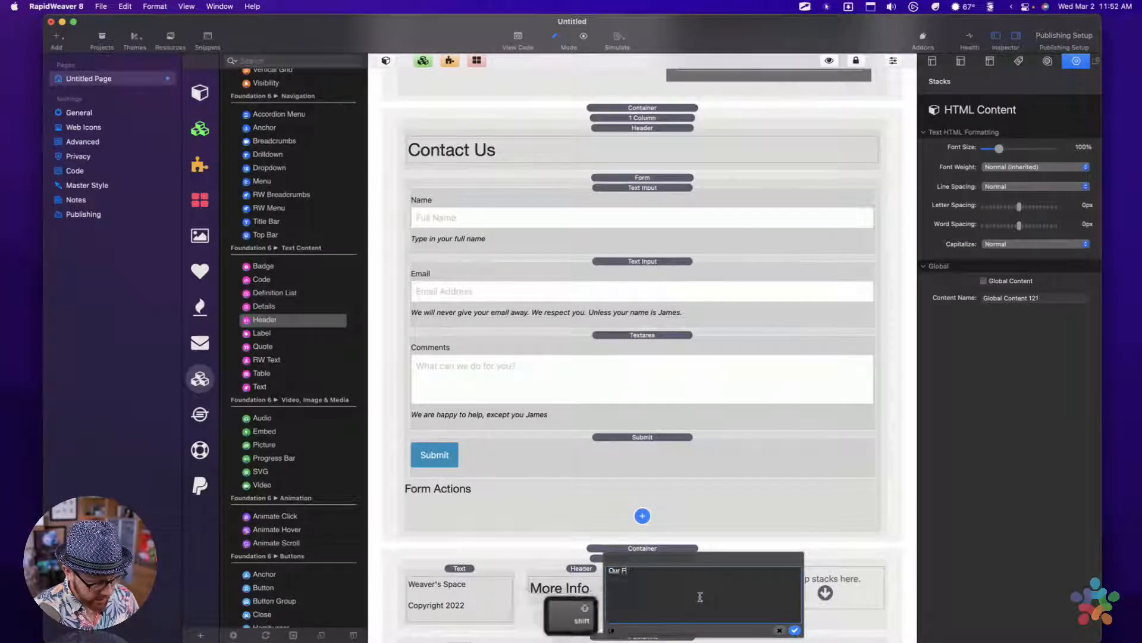
left_click(794, 631)
Step: Duplicate the "Our Friends" Header into the fourth footer column and change its text to "Contact Us"
left_click_drag(700, 571, 823, 581, "alt")
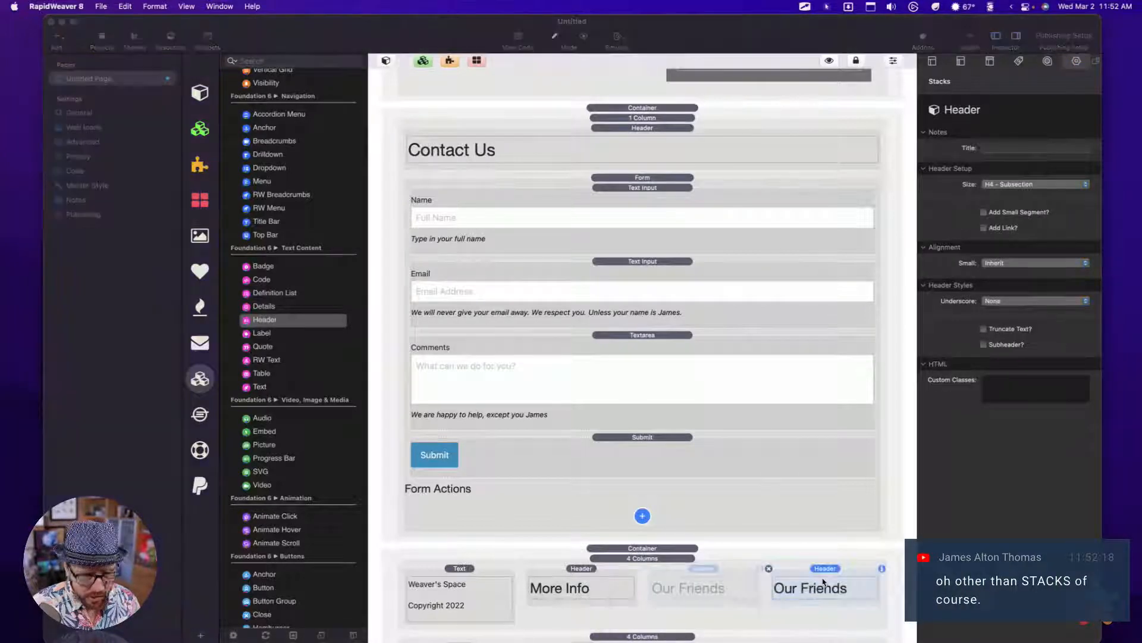
double_click(818, 587)
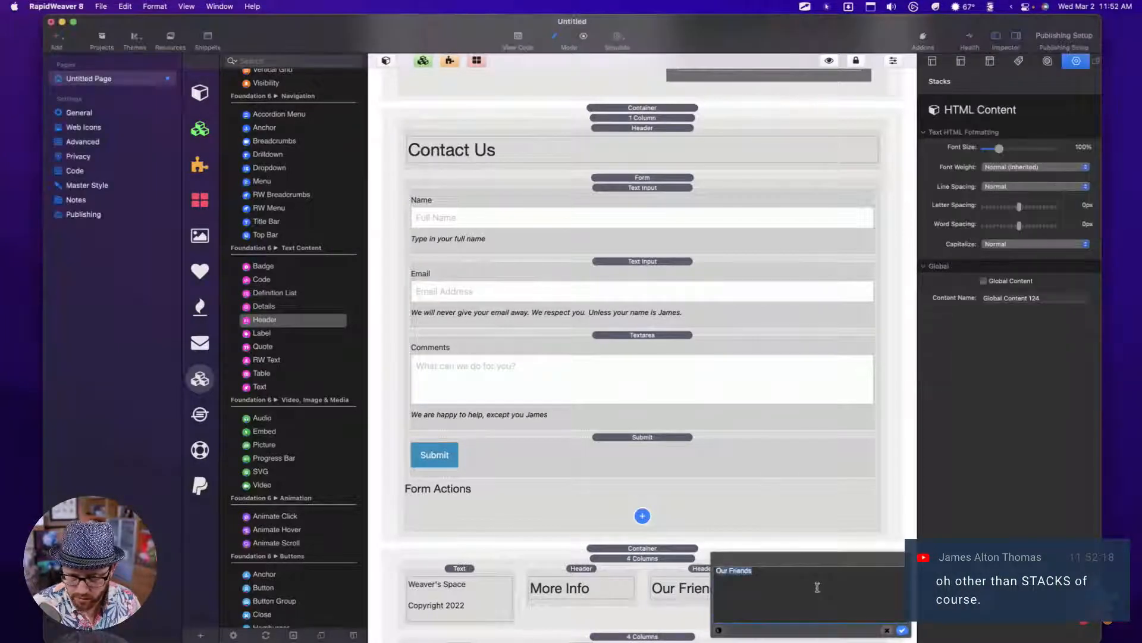
key("shift")
type("Contact Us")
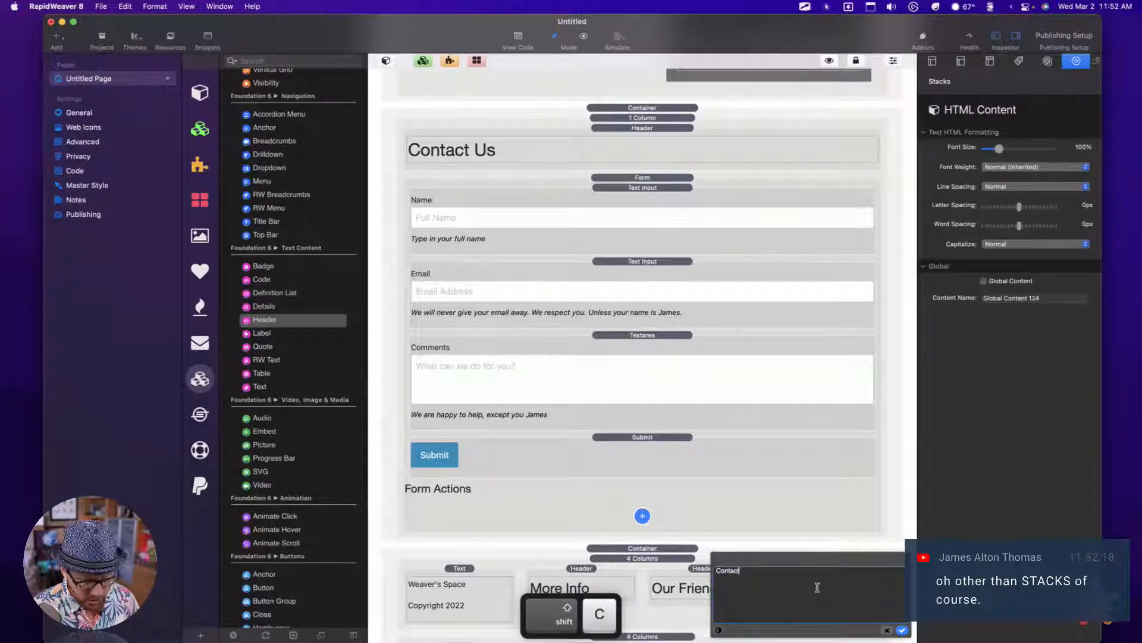
left_click(903, 629)
Step: Delete the extra 4 Columns stack beneath the finished footer row
scroll(626, 558, "down", 3)
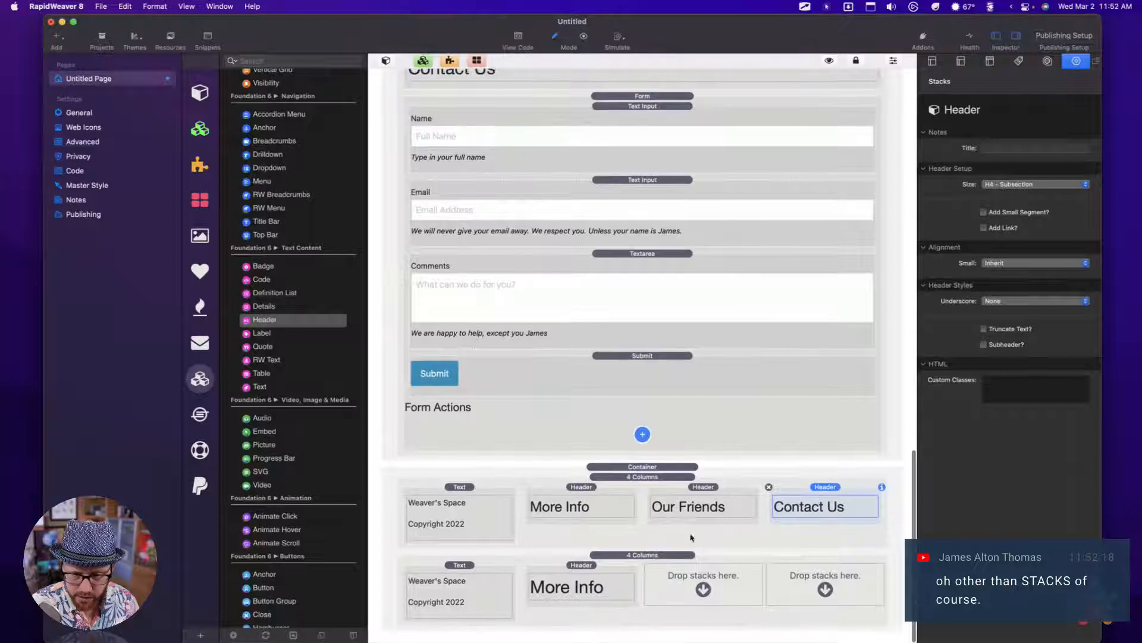
left_click(635, 555)
key("Delete")
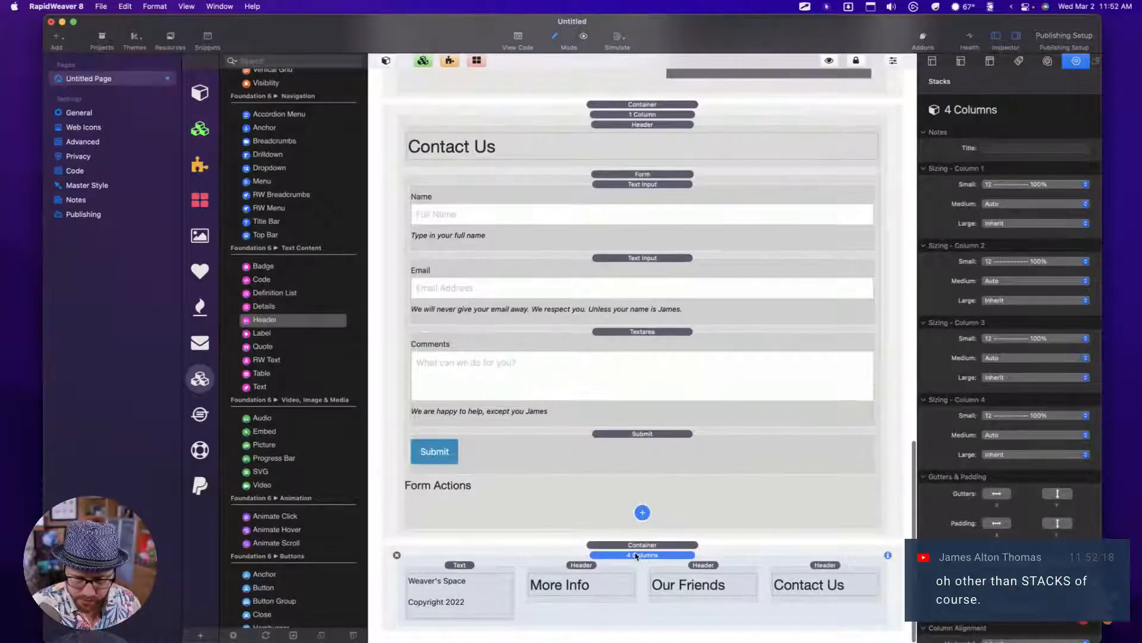
Step: Add a Menu beneath the "More Info" Header in the footer and duplicate its menu item to make five
scroll(279, 247, "up", 4)
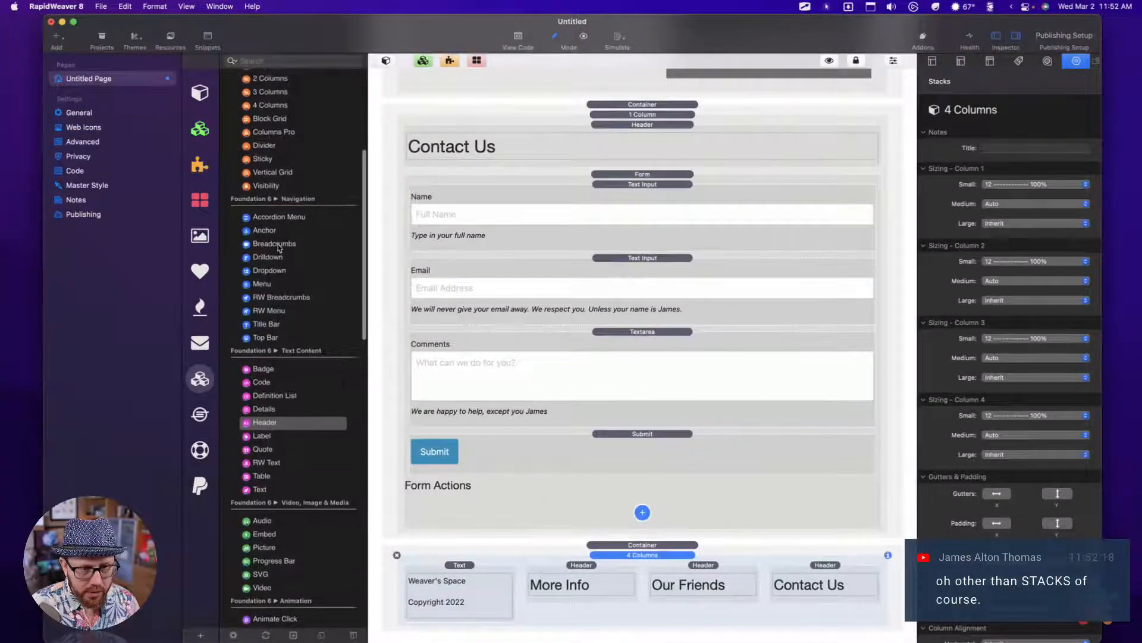
left_click_drag(268, 283, 572, 601)
left_click(566, 602)
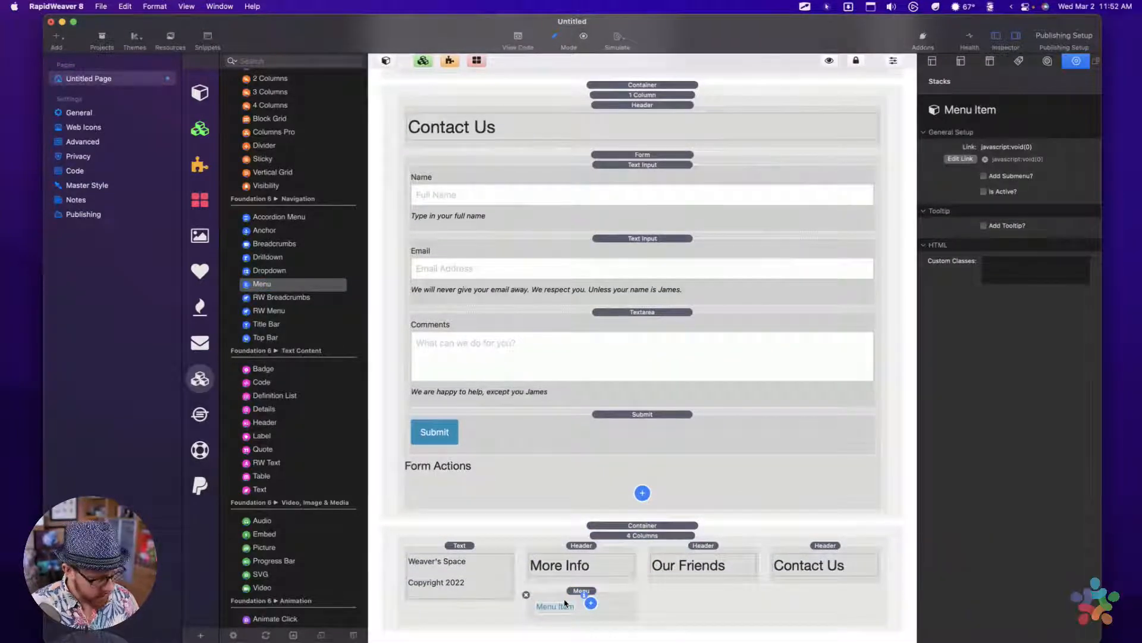
key("super+c")
key("super+v")
key("super+v")
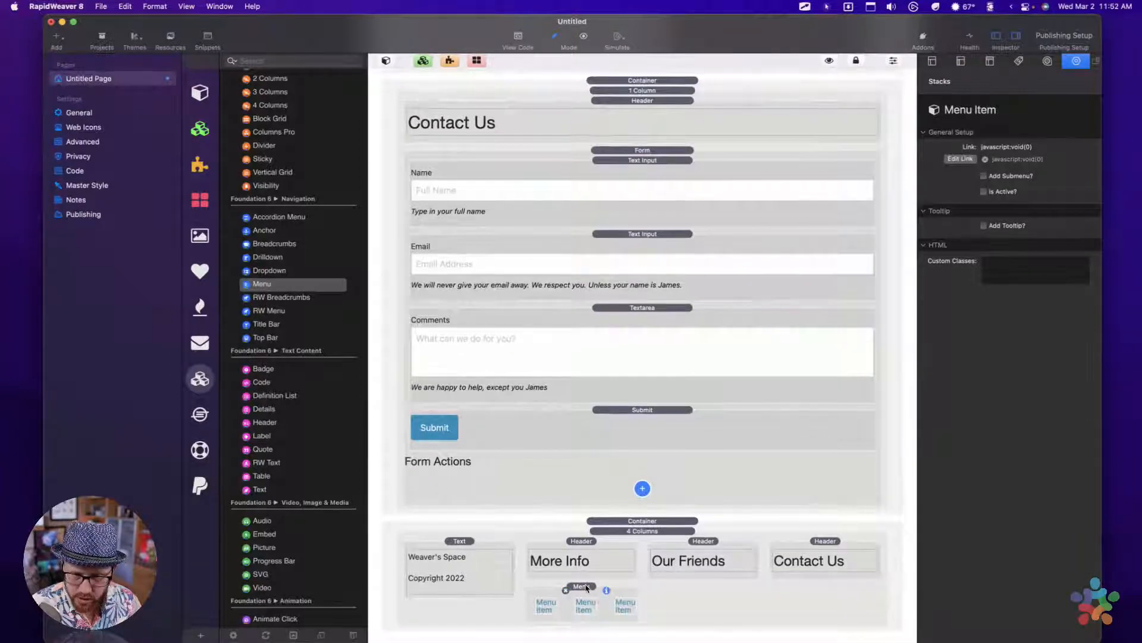
Step: Make the "More Info" menu vertical and copy it beneath the "Our Friends" and "Contact Us" footer Headers
left_click(582, 587)
left_click(984, 231)
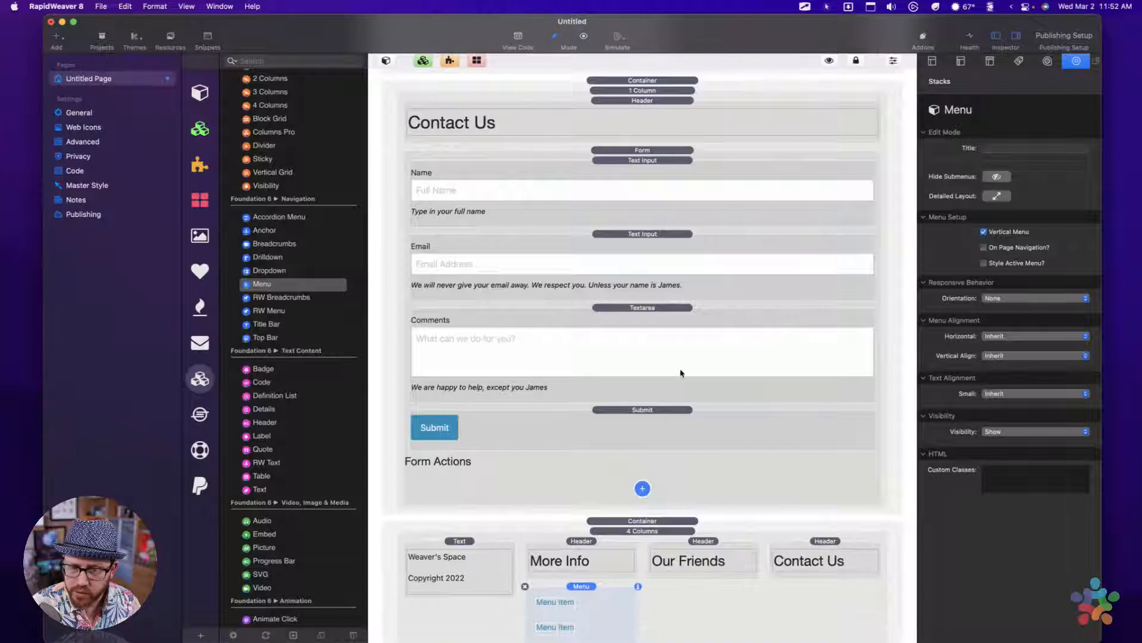
scroll(681, 375, "down", 3)
left_click_drag(581, 476, 817, 475)
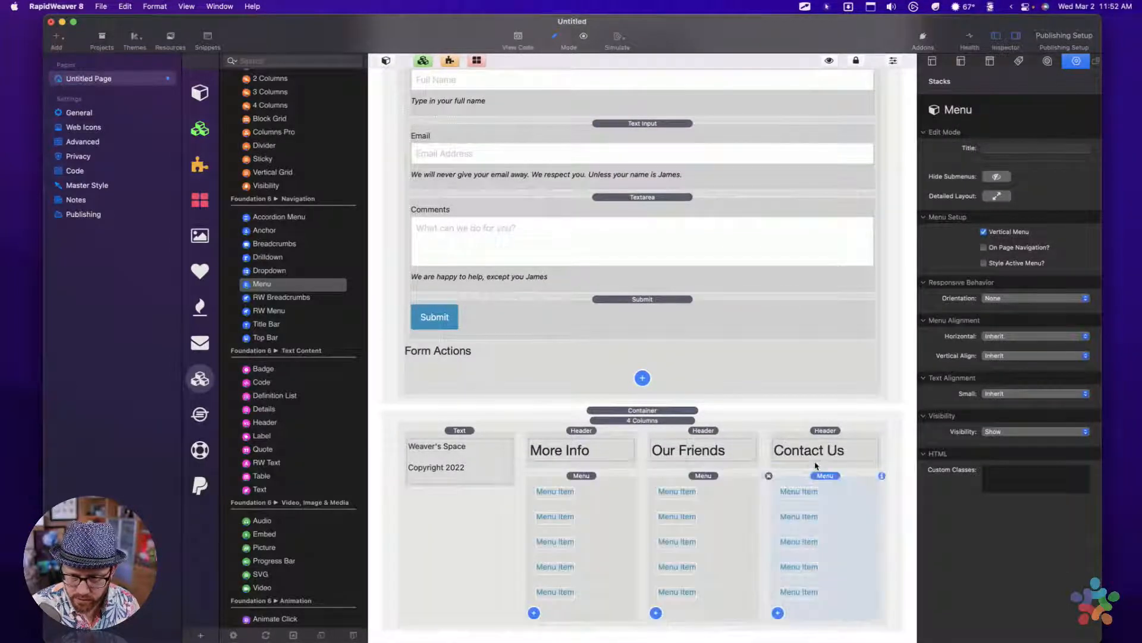
left_click(623, 414)
left_click(625, 422)
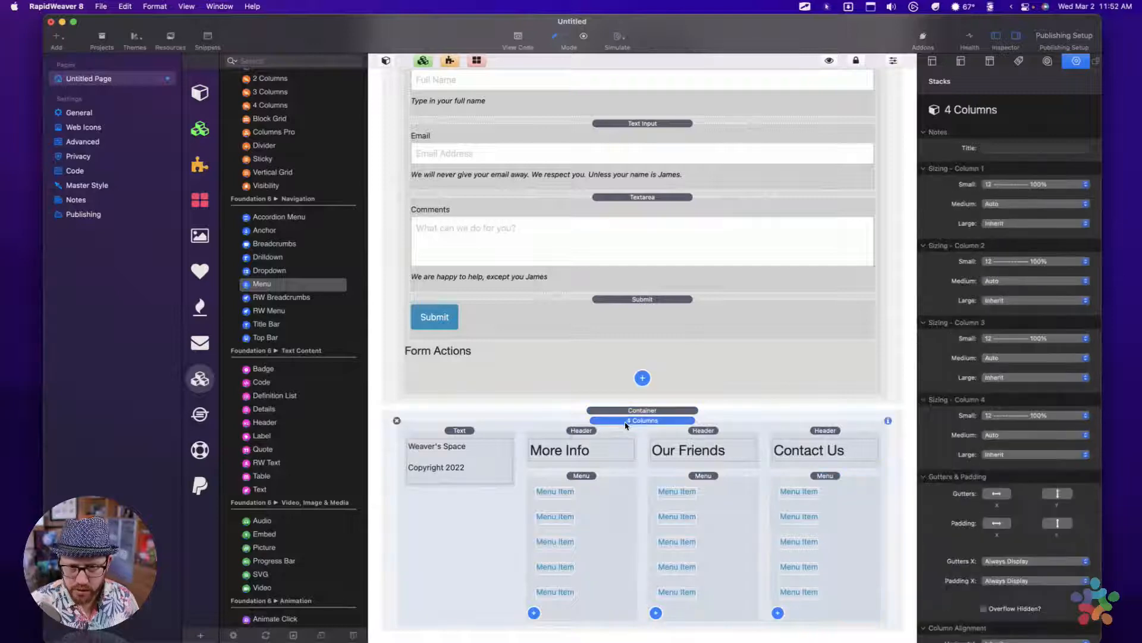
Step: Add an SVG stack above the copyright Text in the first footer column
left_click(458, 430)
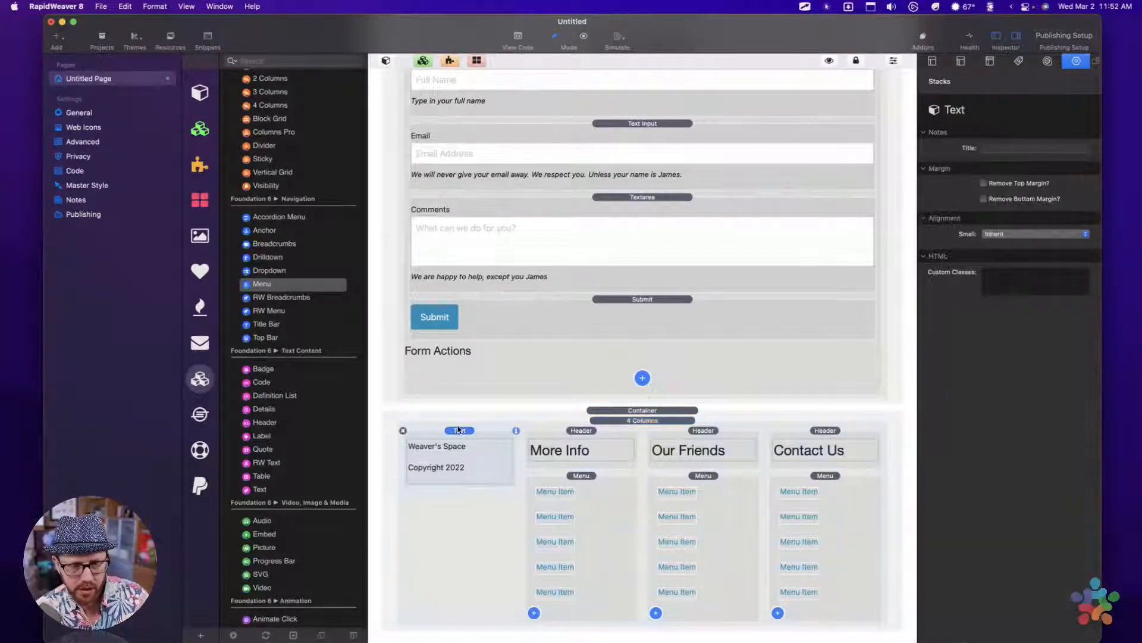
scroll(454, 434, "up", 1)
scroll(302, 321, "up", 1)
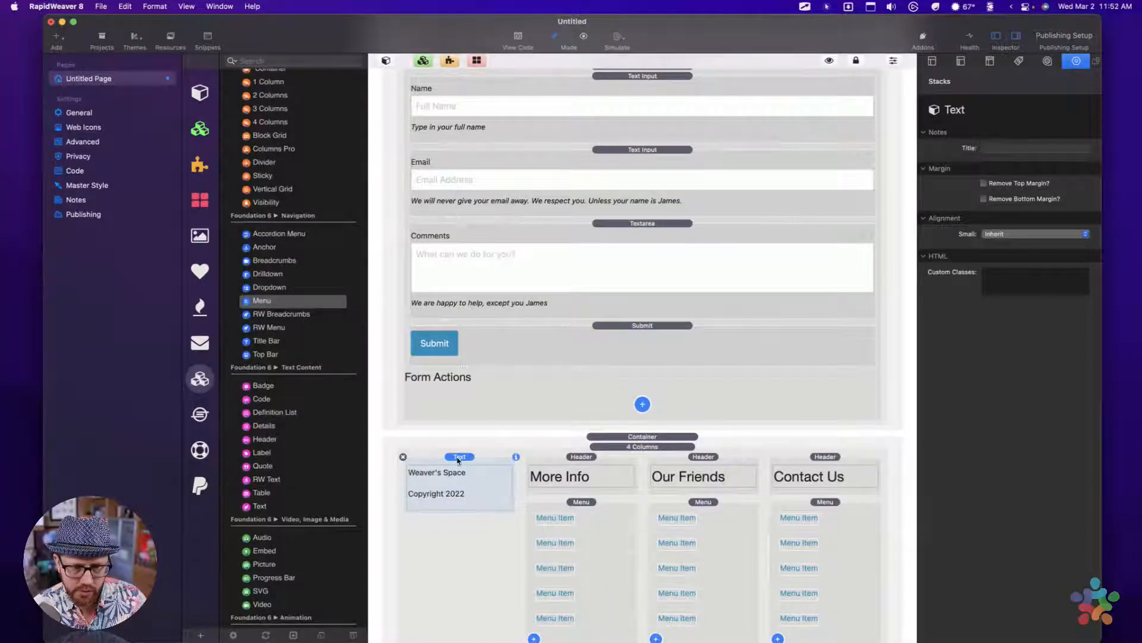
scroll(277, 403, "down", 4)
scroll(275, 403, "down", 6)
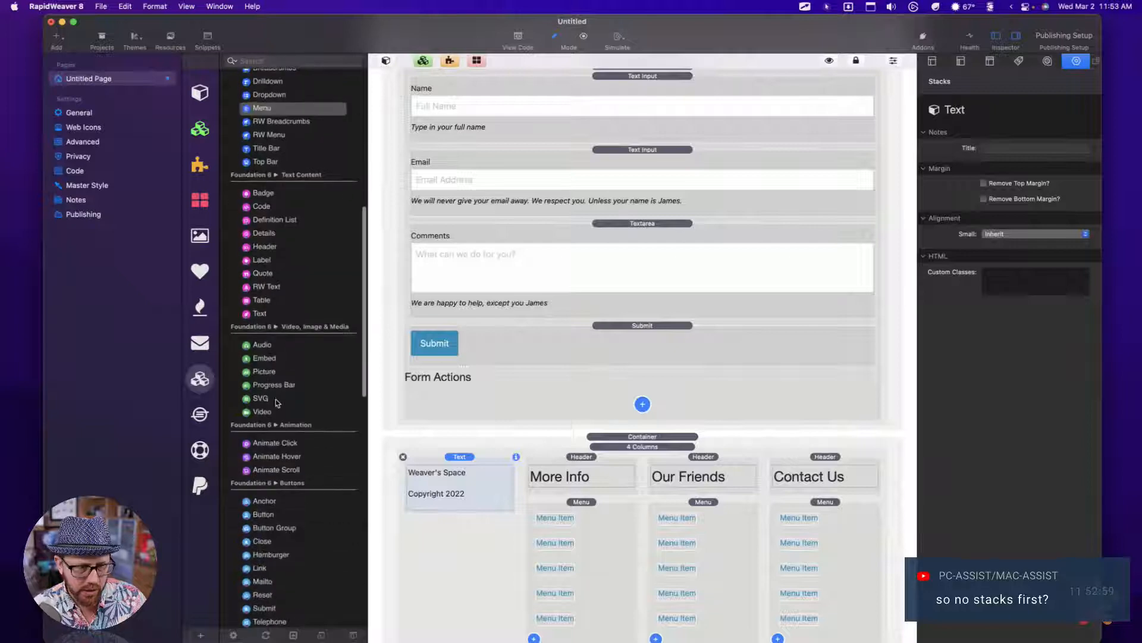
left_click_drag(274, 399, 476, 467)
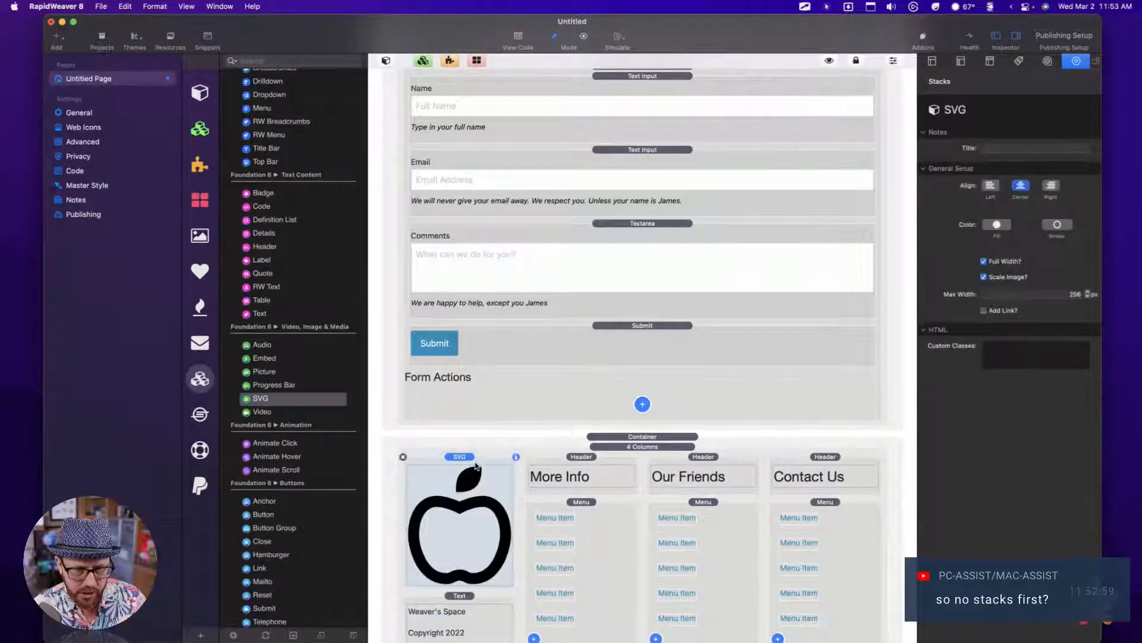
Step: Switch to Nucleo, search the Font Awesome 6 Pro brands for "grav", and copy the astronaut icon's SVG code
key("ctrl+Up")
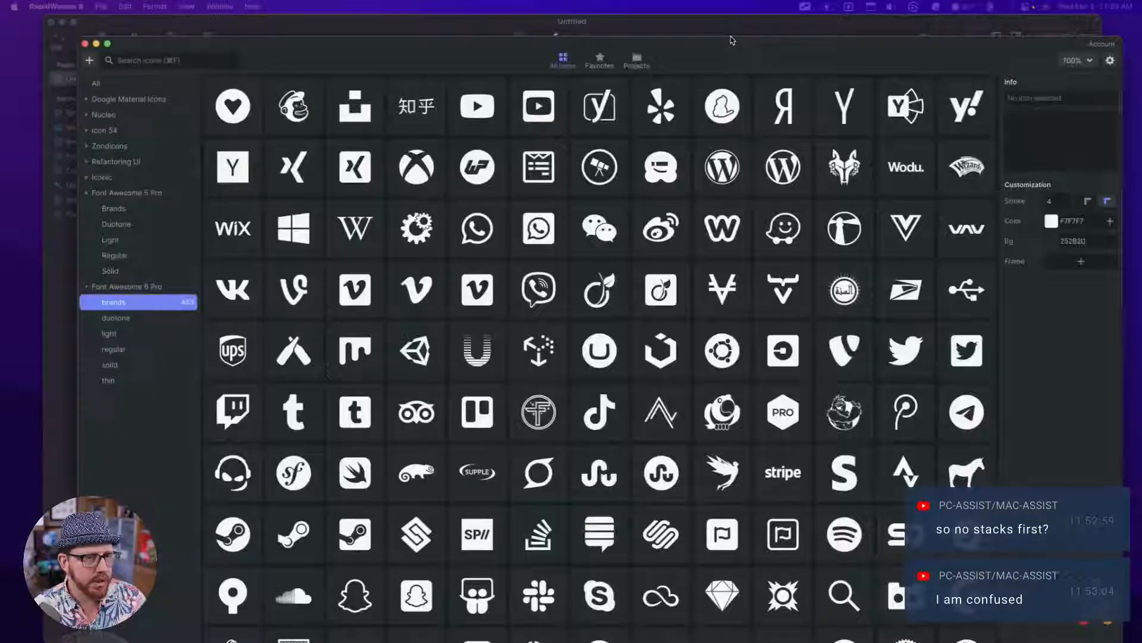
left_click_drag(732, 39, 699, 6)
left_click(137, 42)
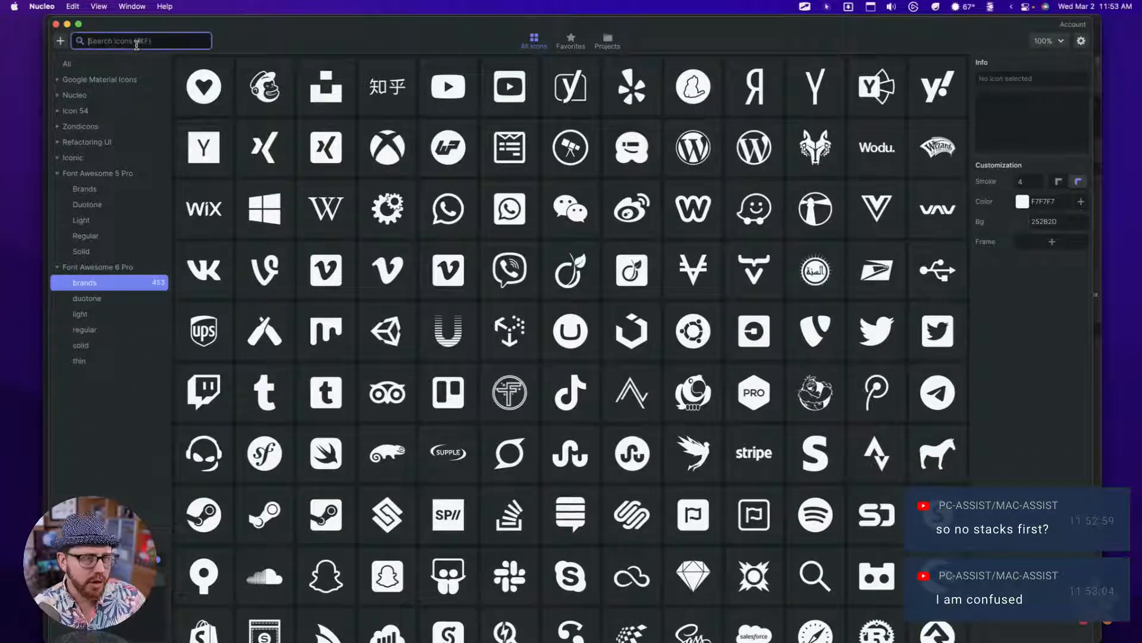
type("gracv")
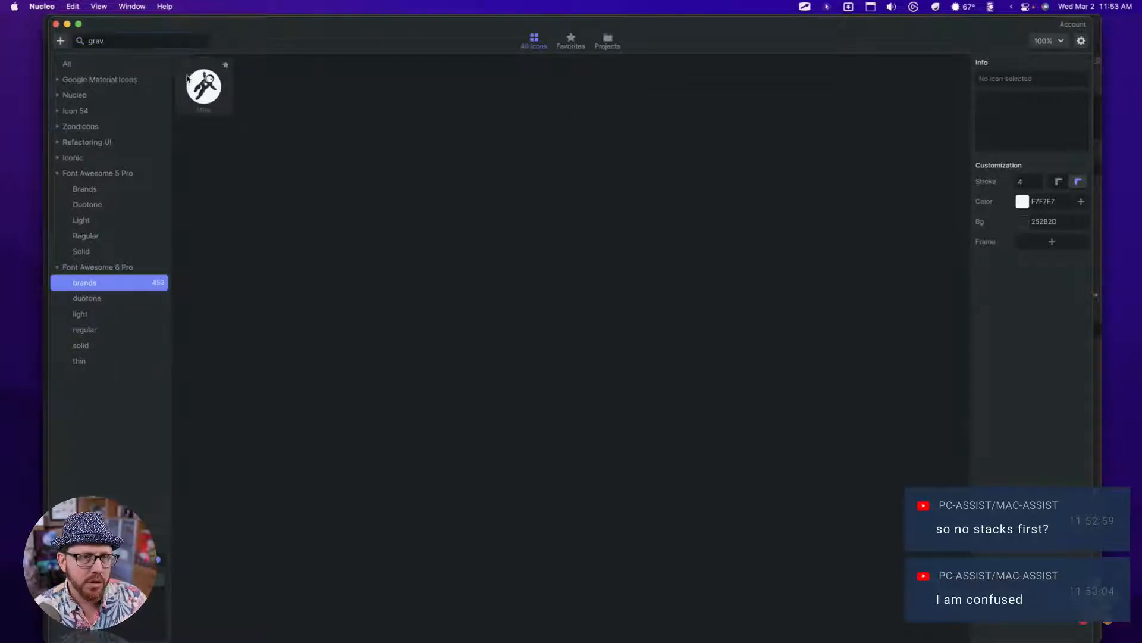
left_click(191, 78)
right_click(190, 76)
mouse_move(226, 117)
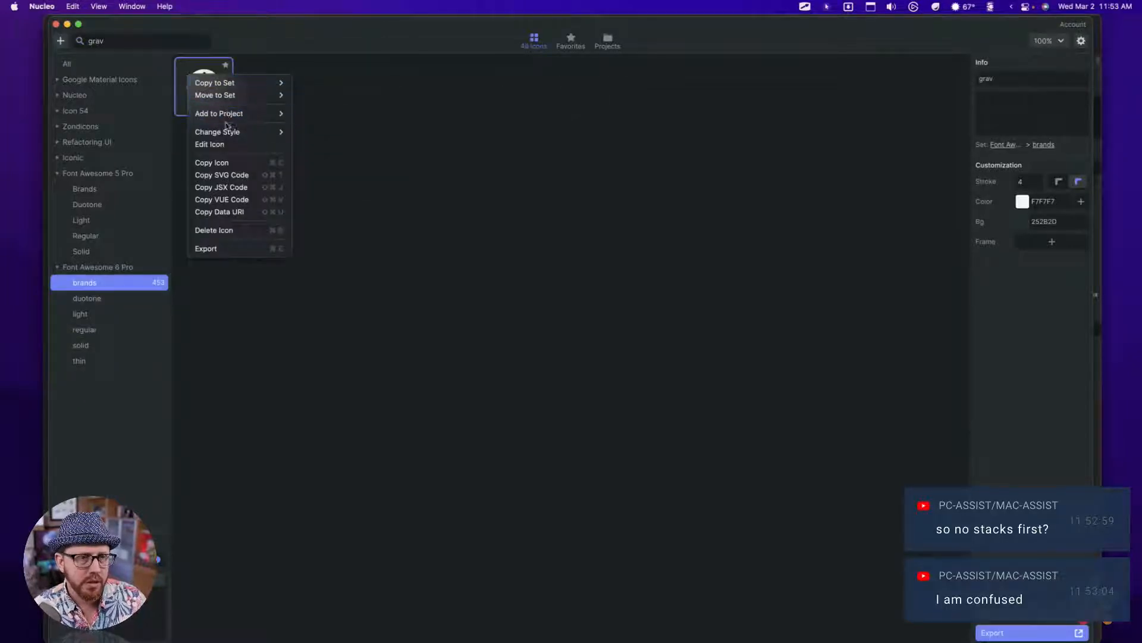
left_click(225, 174)
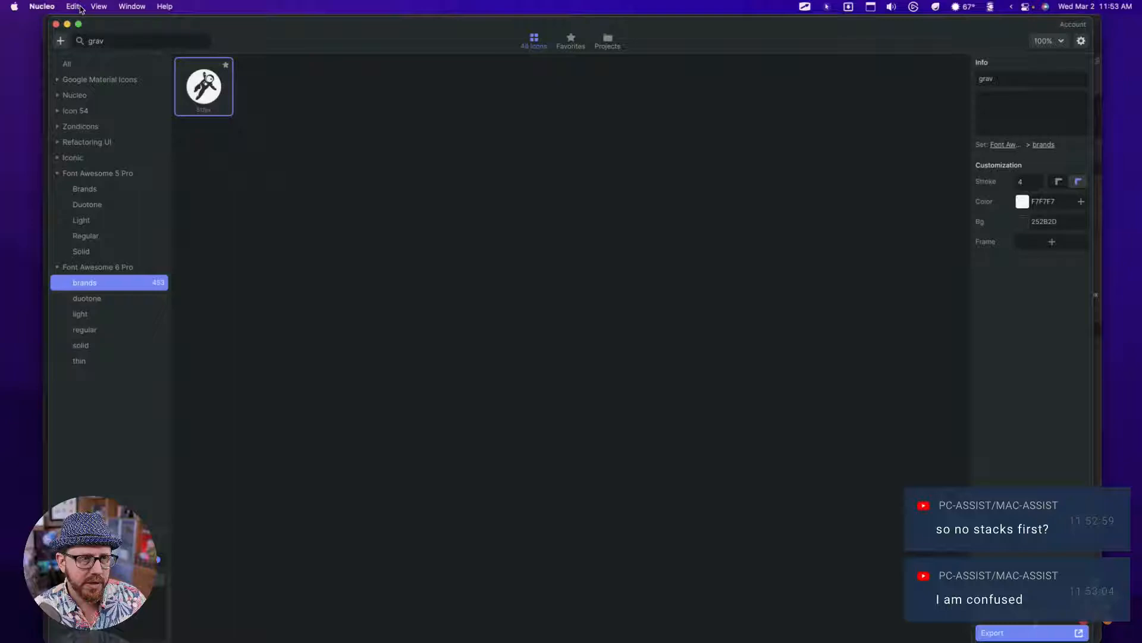
left_click(57, 25)
Step: Replace the placeholder apple code in RapidWeaver's footer SVG stack with the copied icon code
left_click(451, 524)
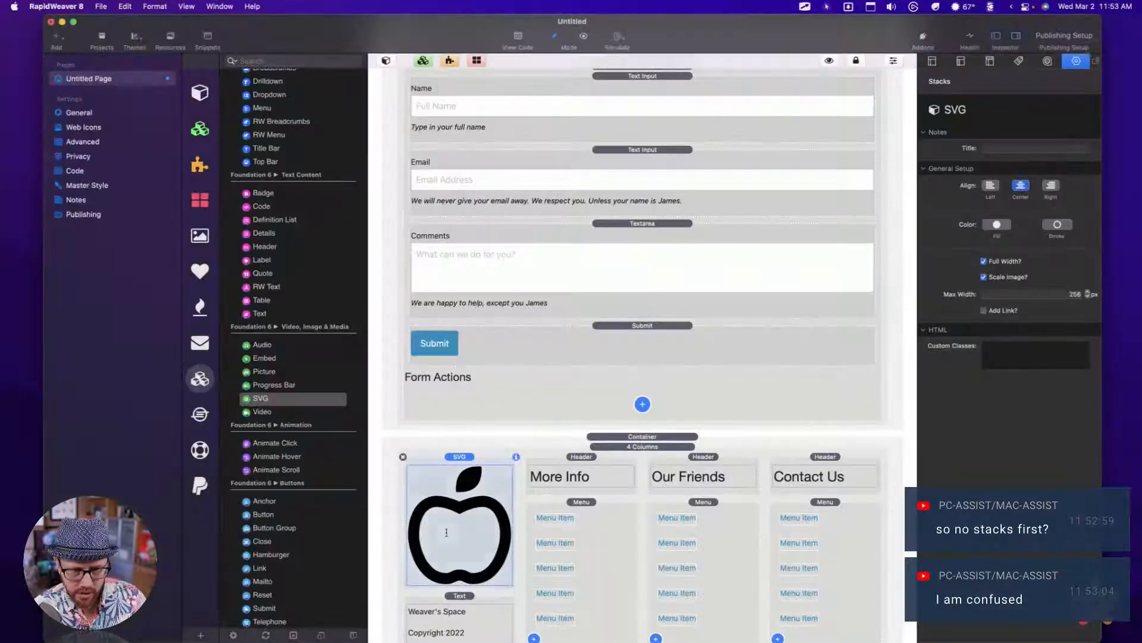
double_click(450, 510)
key("cmd+a")
key("cmd+v")
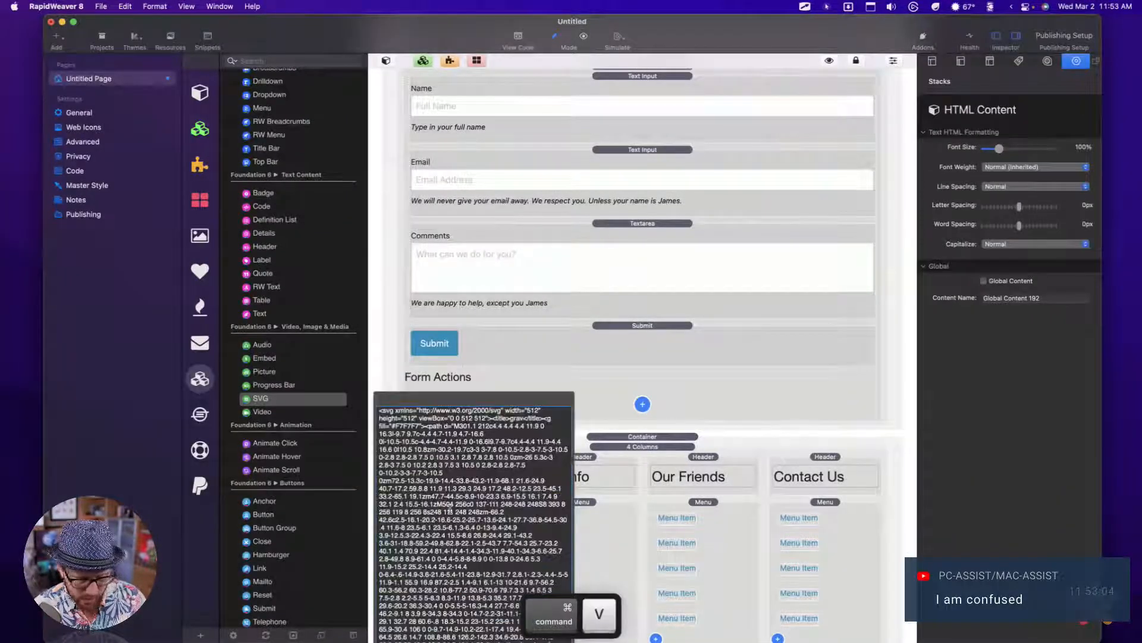
left_click(630, 403)
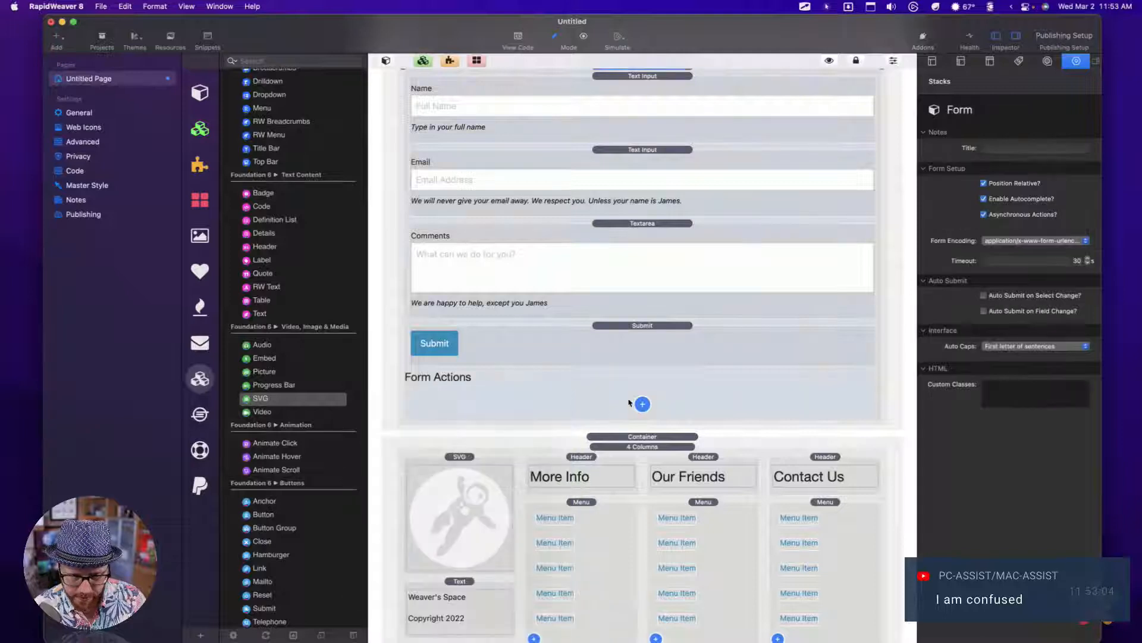
Step: Try the Fill color option on the footer SVG, and set its Max Width to 48 px
left_click(466, 458)
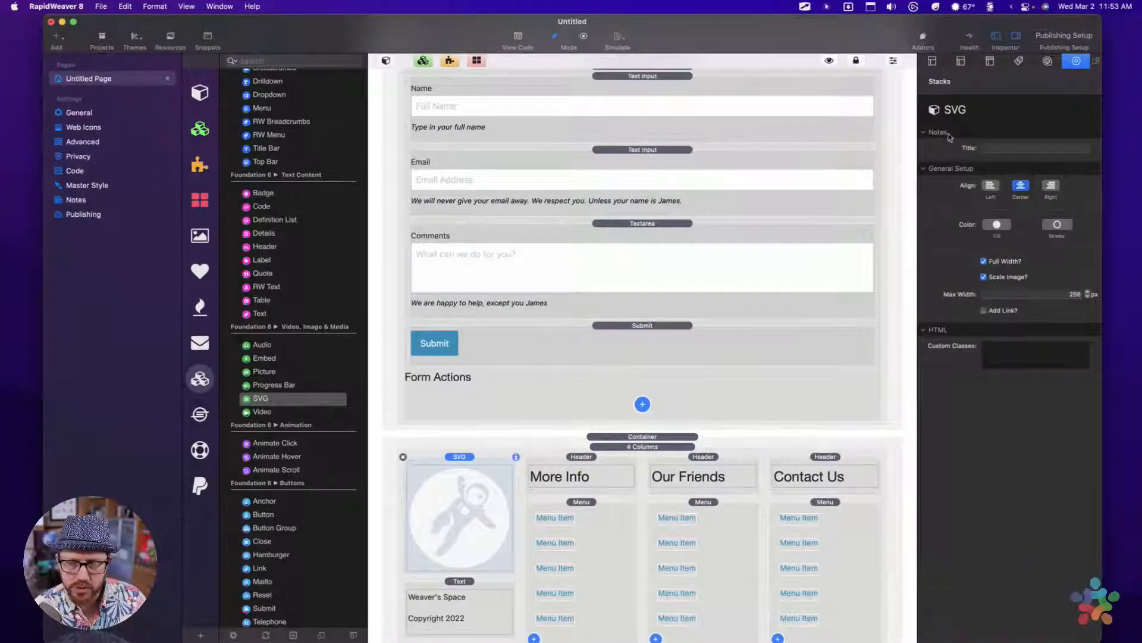
left_click(997, 223)
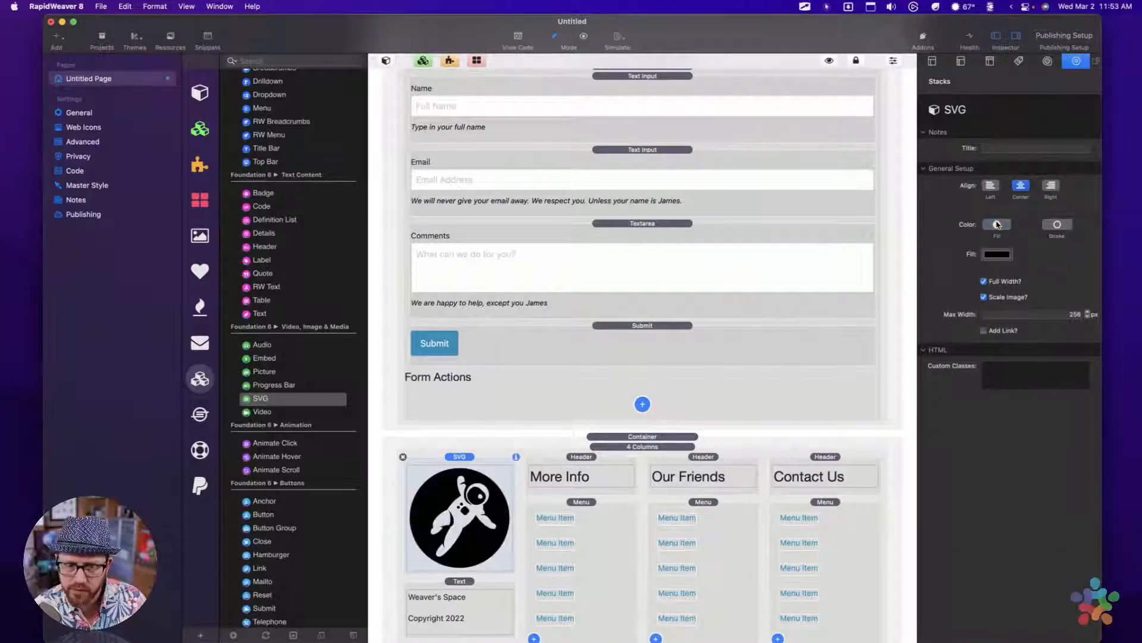
left_click(998, 223)
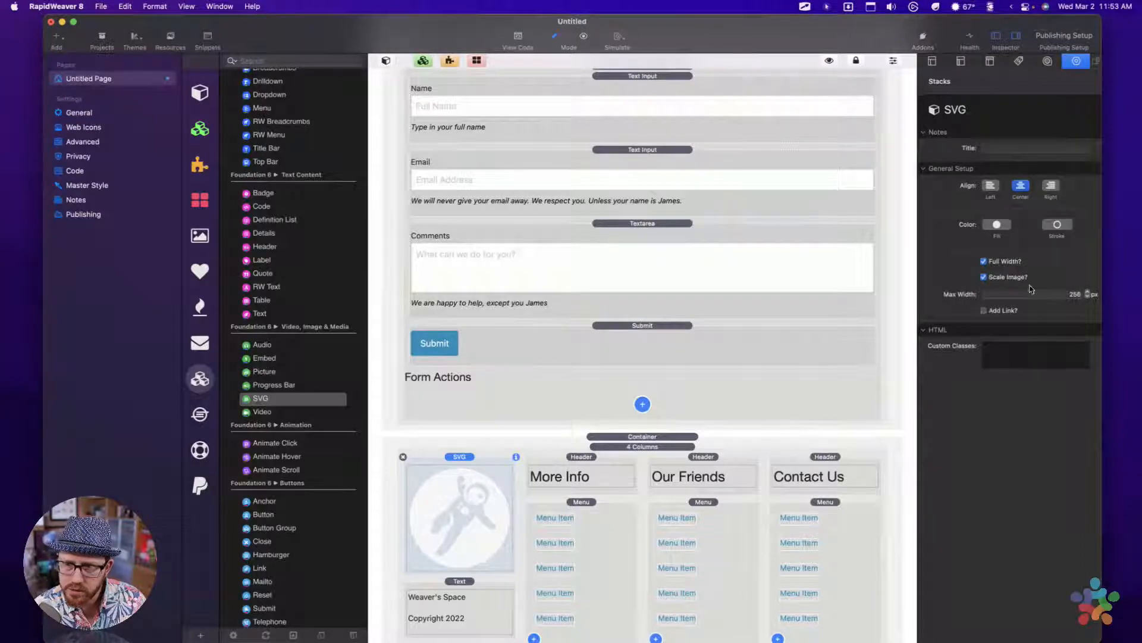
left_click(1053, 294)
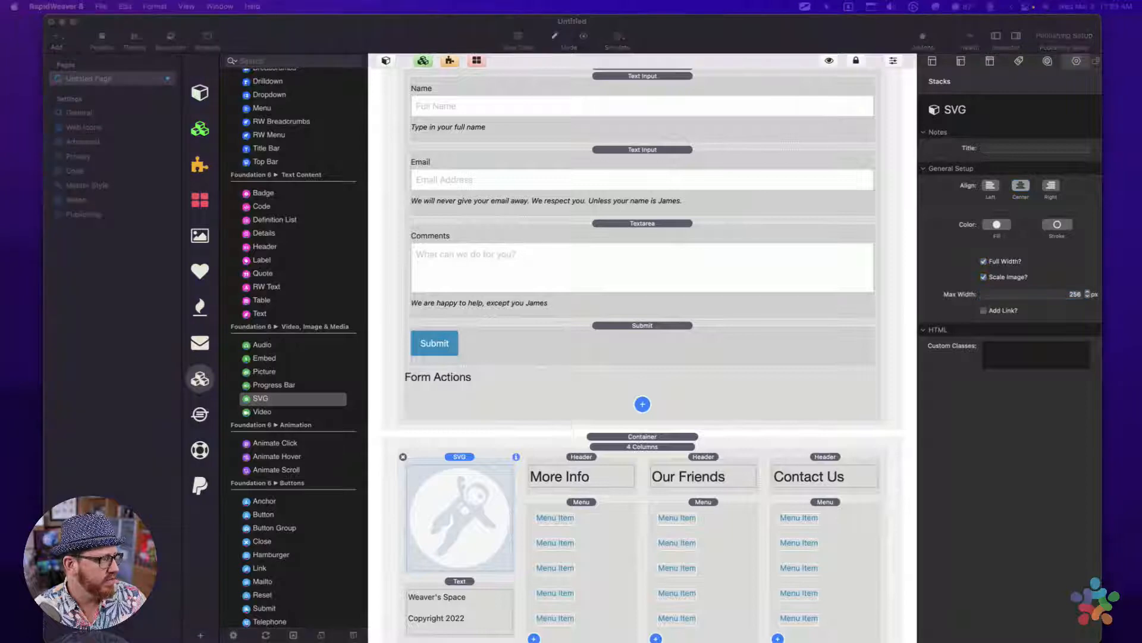
left_click(1055, 296)
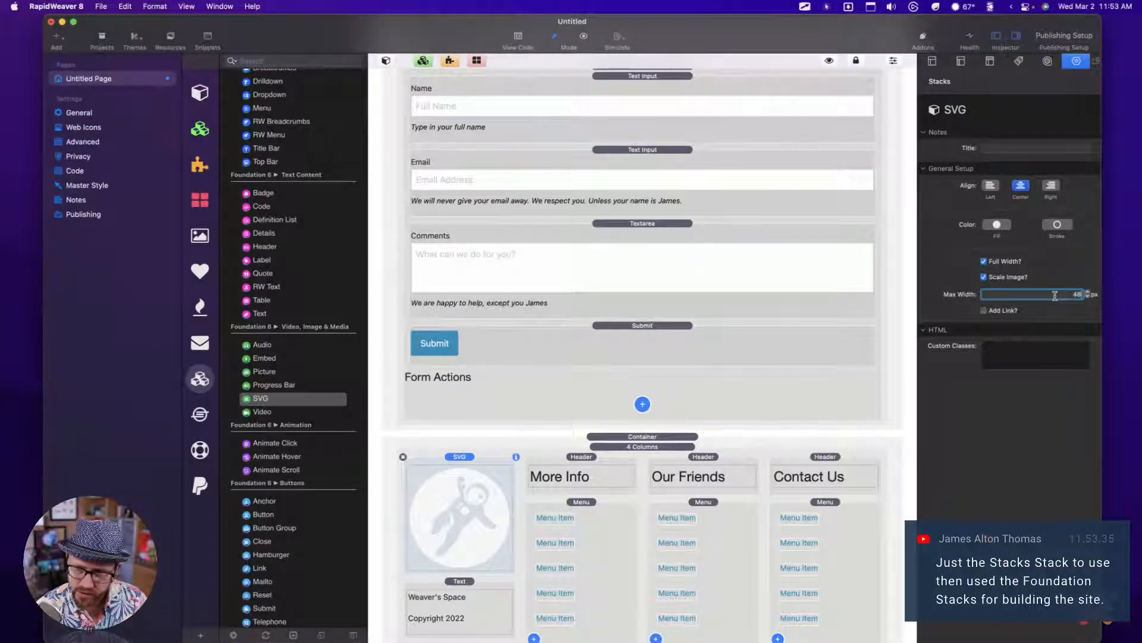
key("Tab")
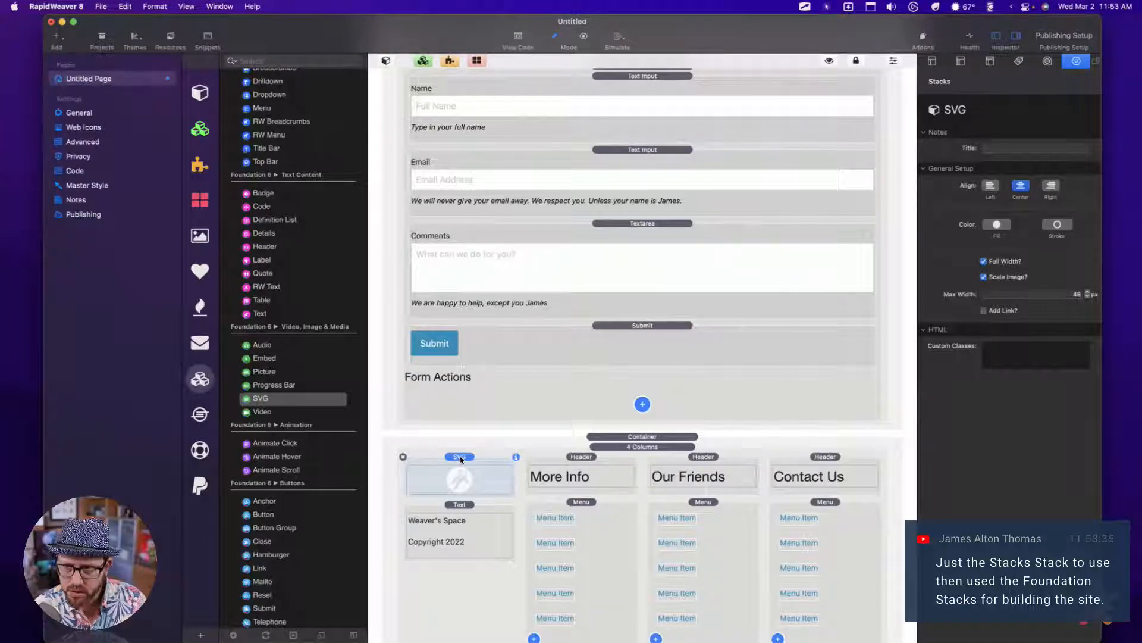
Step: Preview the page down to the footer to check the icon and menus, and return to editing
left_click(482, 452)
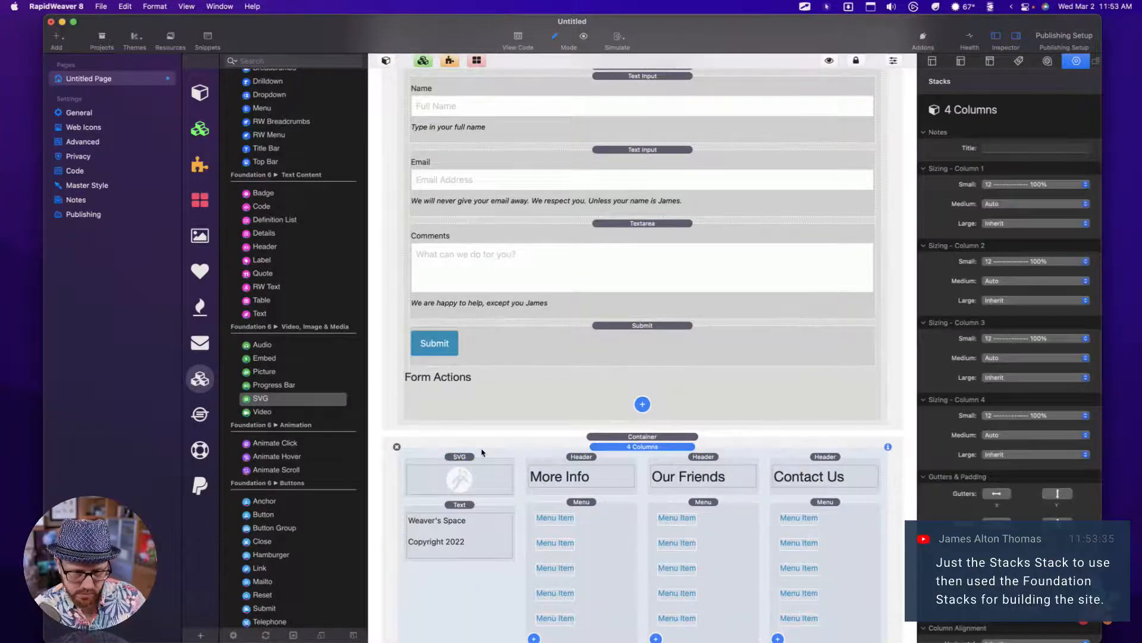
key("super")
left_click(584, 437)
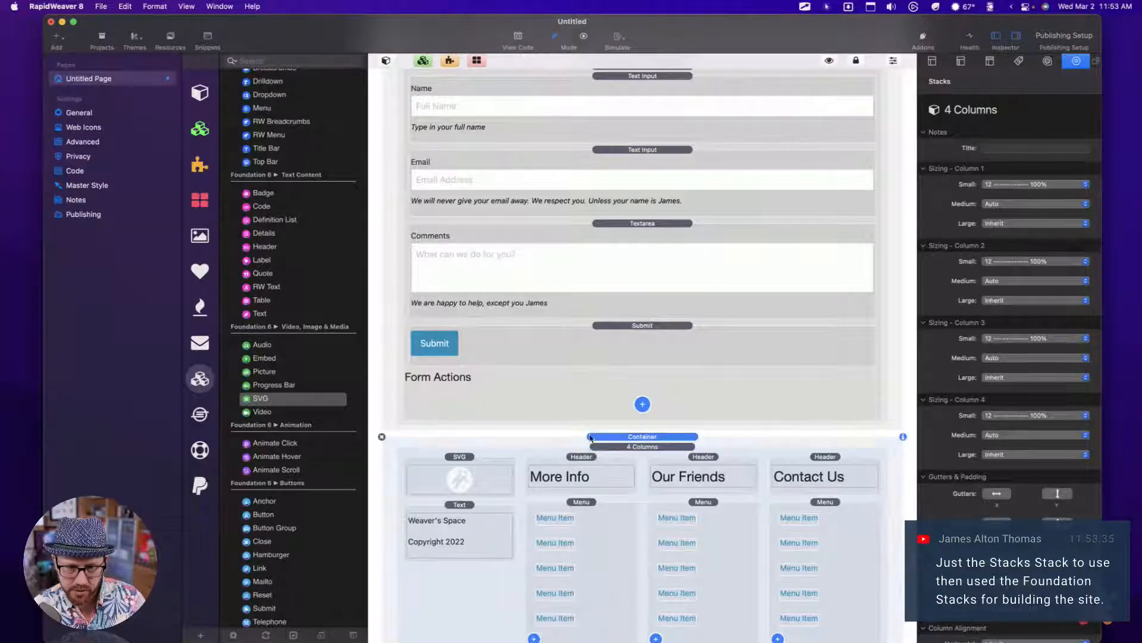
key("super+r")
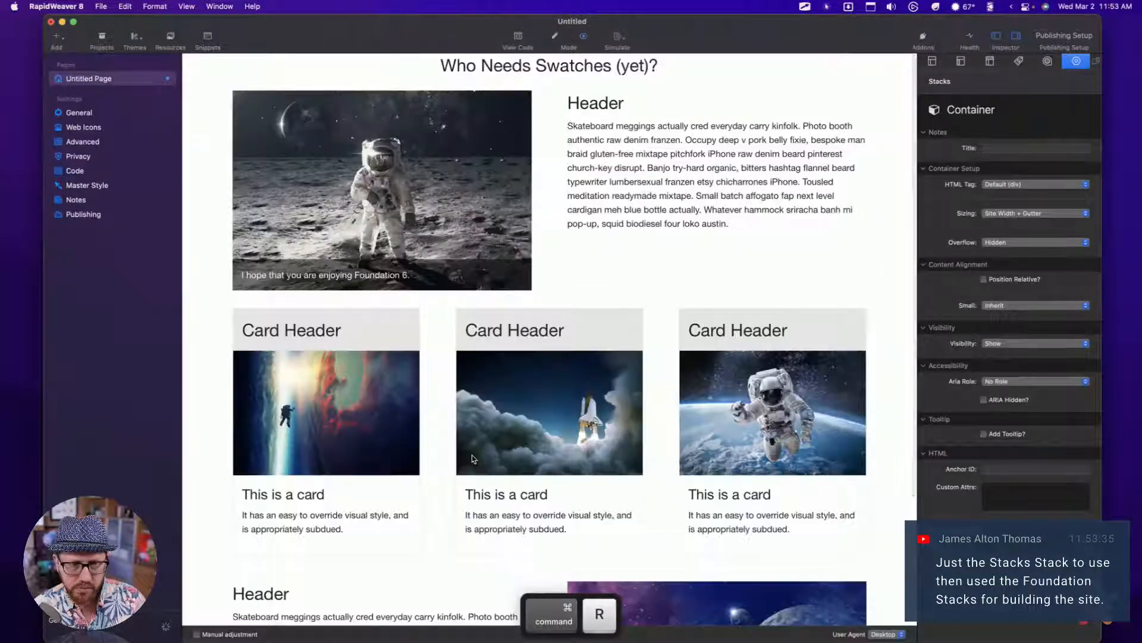
scroll(473, 459, "down", 15)
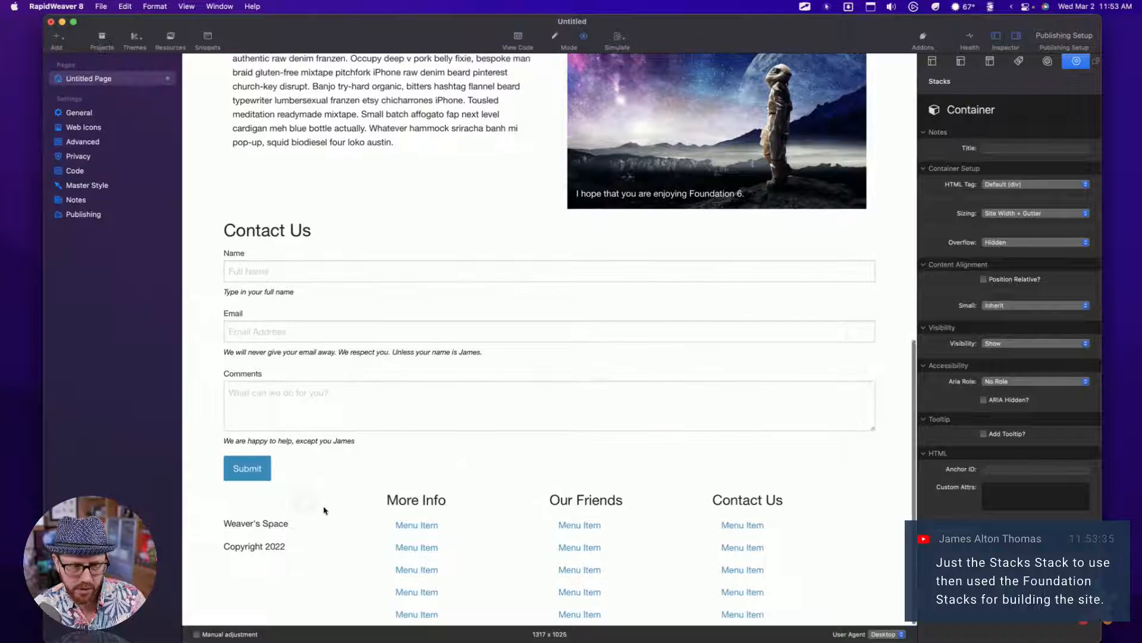
key("super+r")
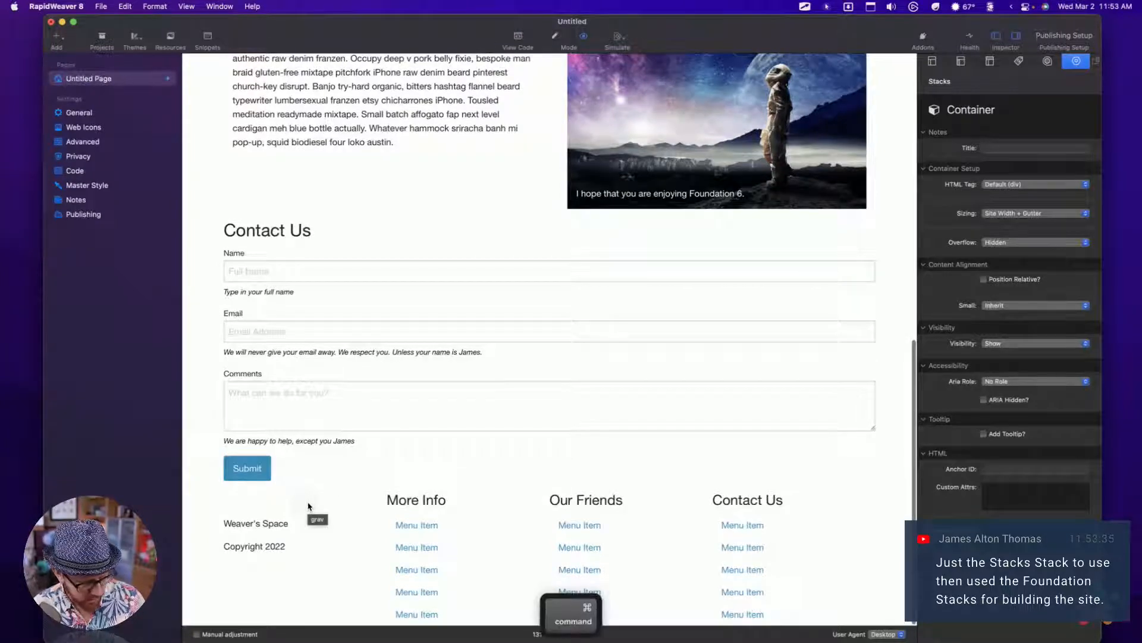
Step: Enable the black Fill color on the footer SVG and preview the page
left_click(466, 461)
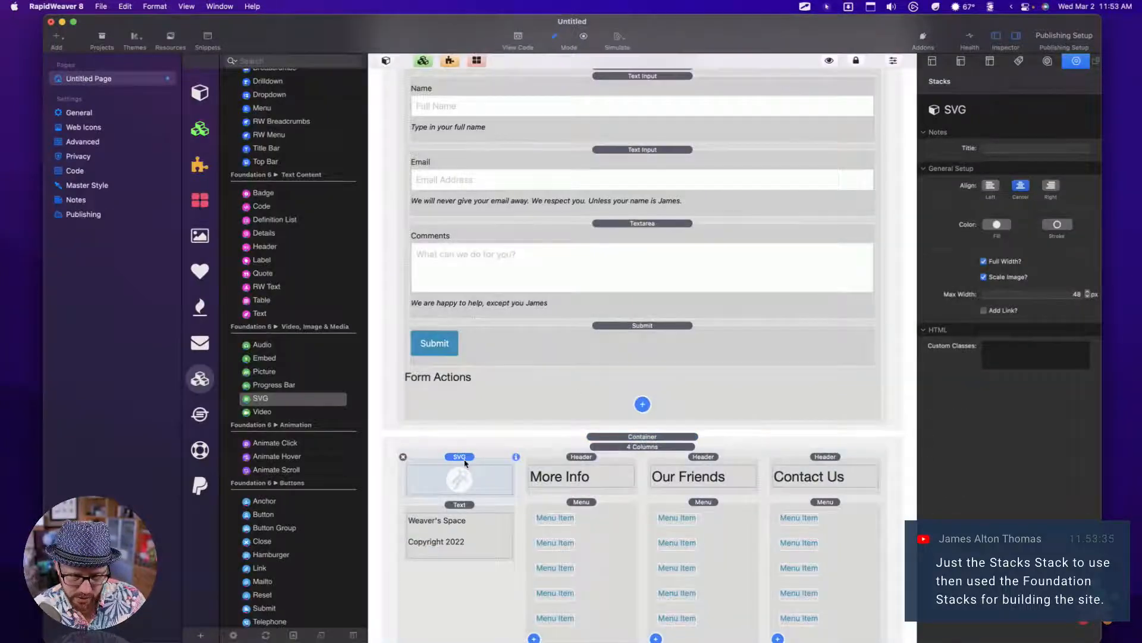
left_click(997, 226)
key("super+r")
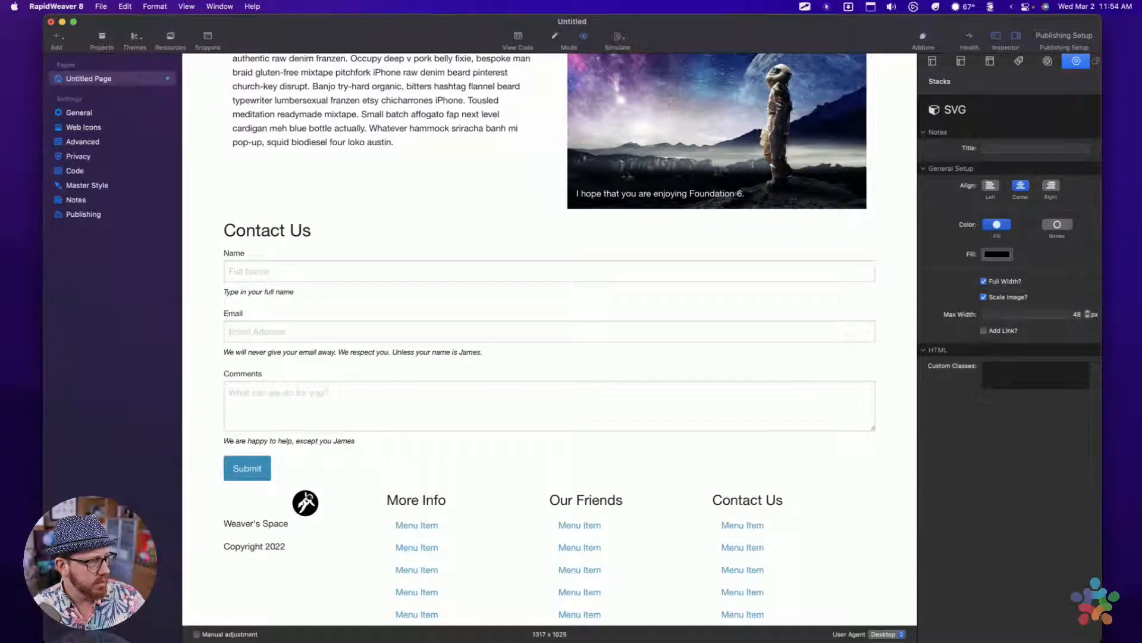
Step: Turn off Full Width for the footer SVG and preview the icon's placement in the footer
key("super+r")
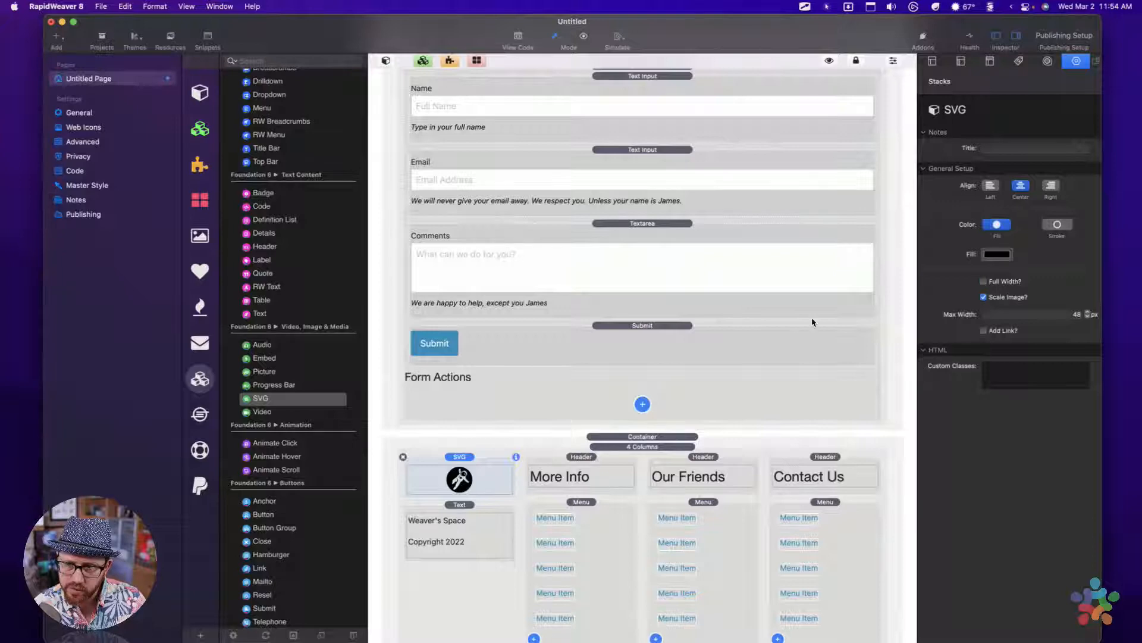
key("super+r")
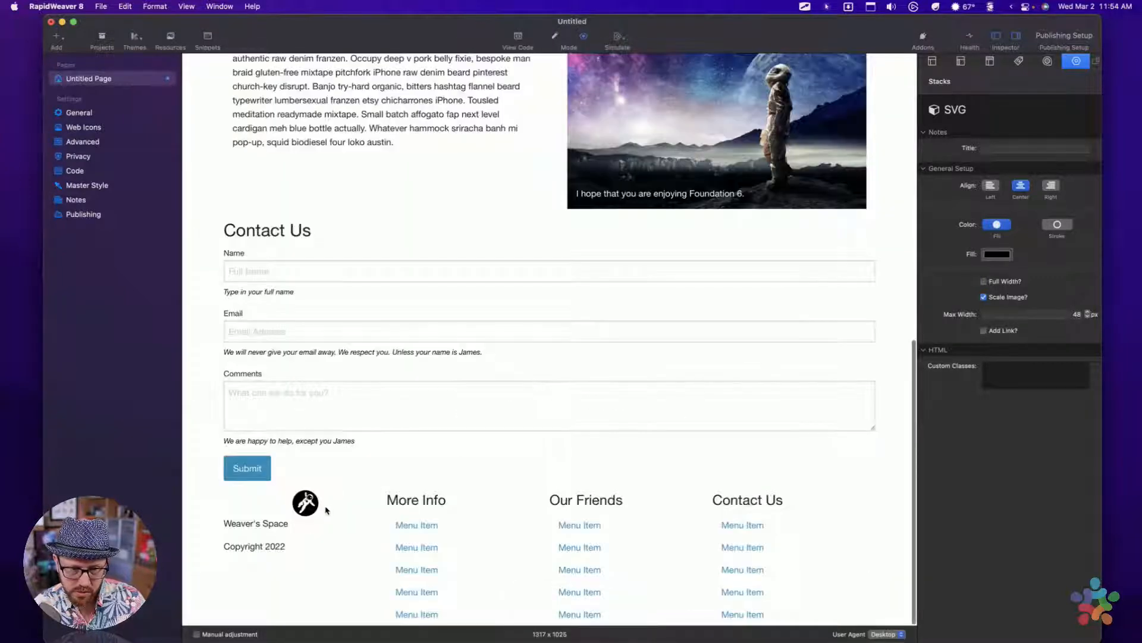
key("super+r")
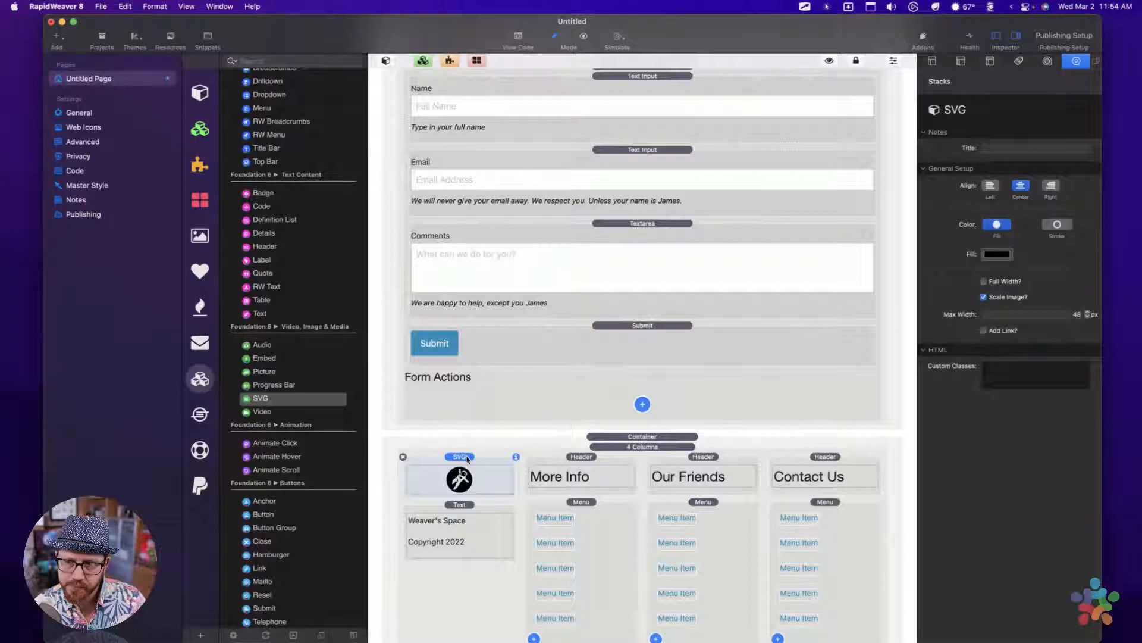
key("super+shift+p")
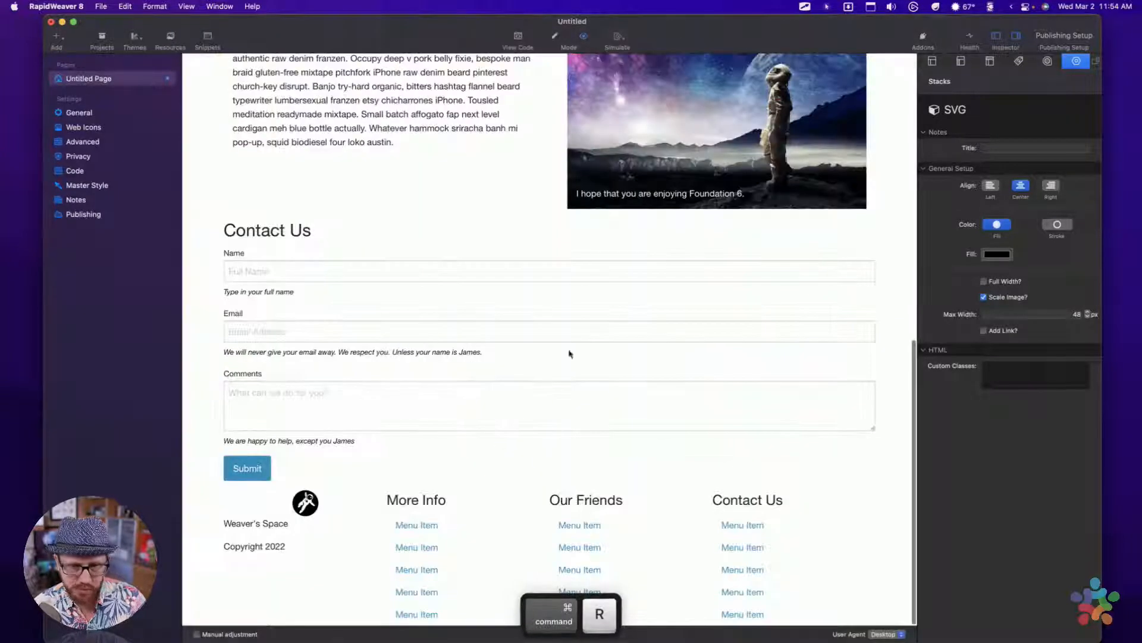
Step: Review the previewed page from the header and cards down to the contact form and footer
scroll(575, 345, "up", 10)
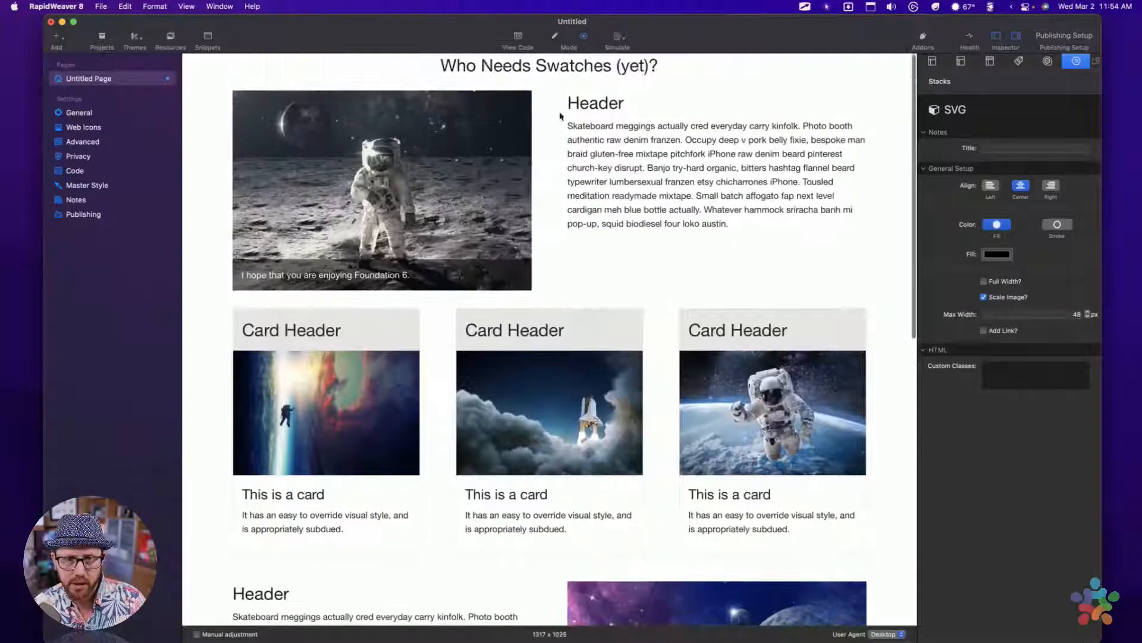
scroll(566, 187, "down", 10)
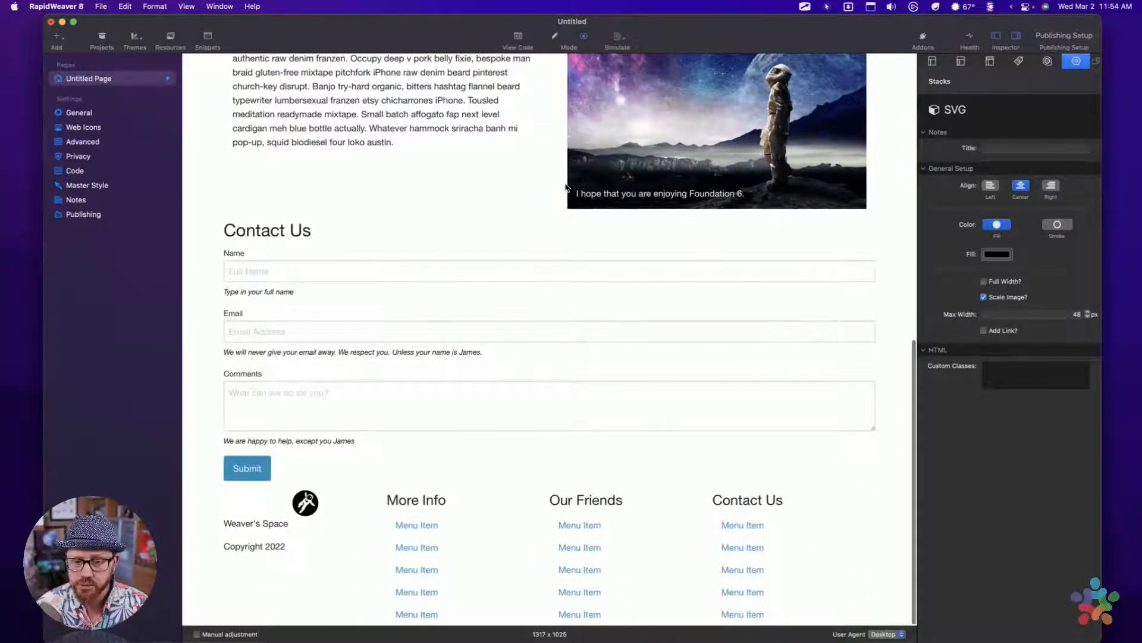
scroll(568, 238, "up", 10)
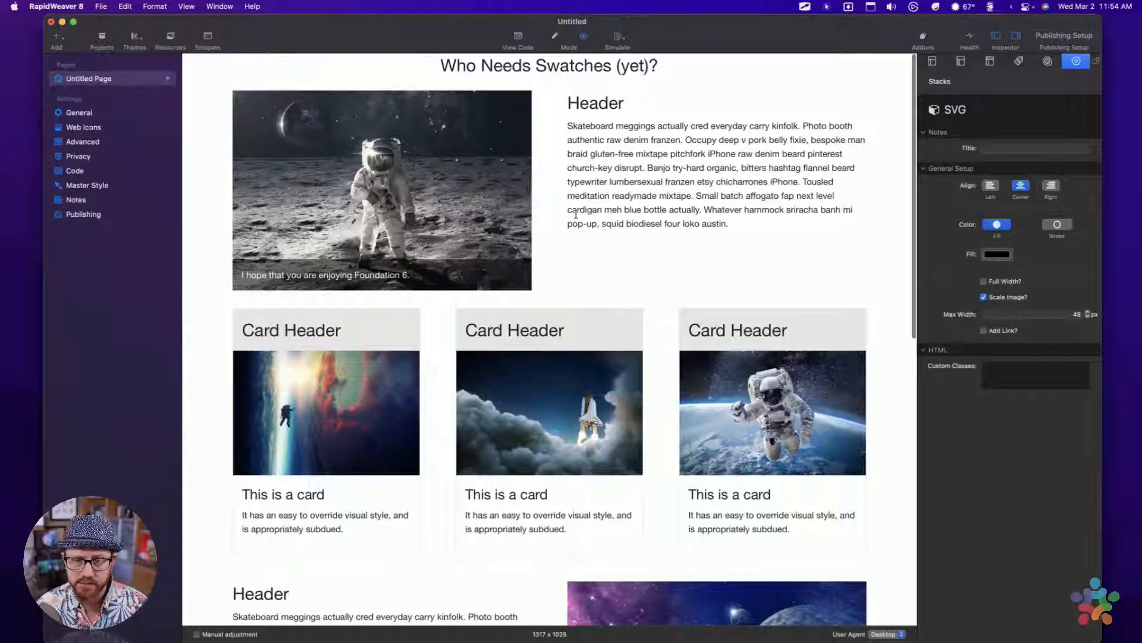
scroll(576, 214, "down", 10)
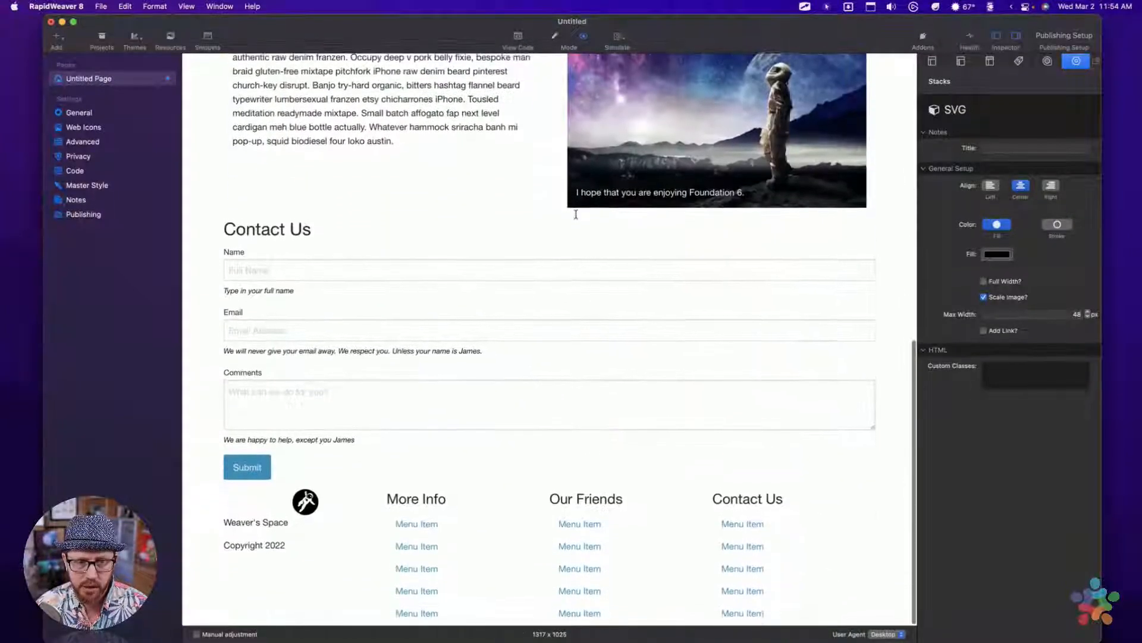
scroll(576, 214, "up", 4)
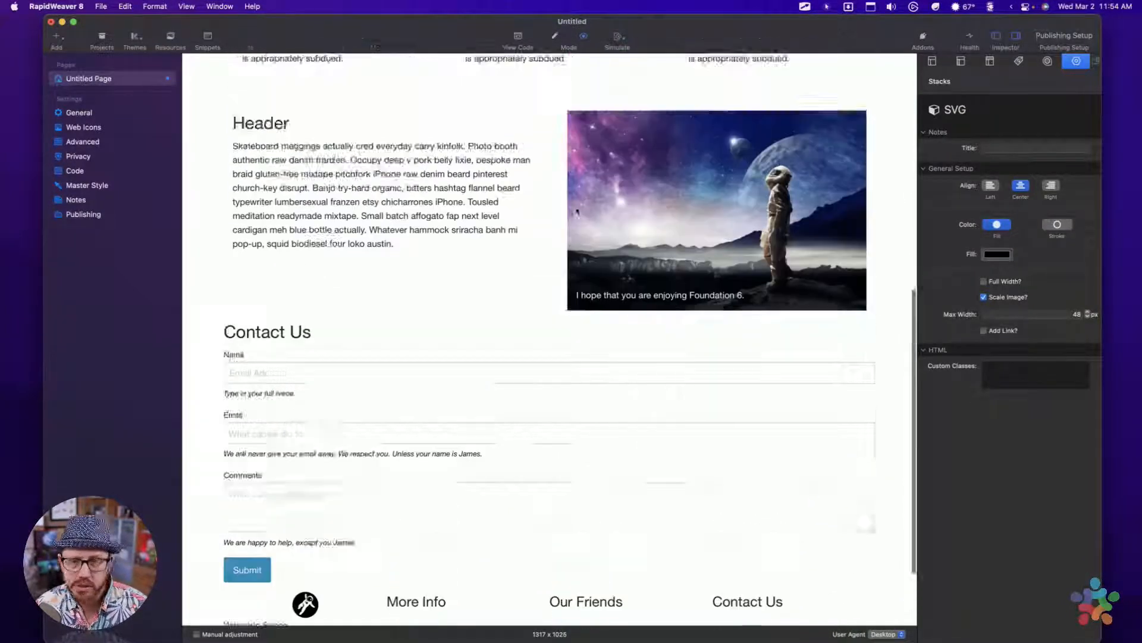
scroll(576, 212, "up", 8)
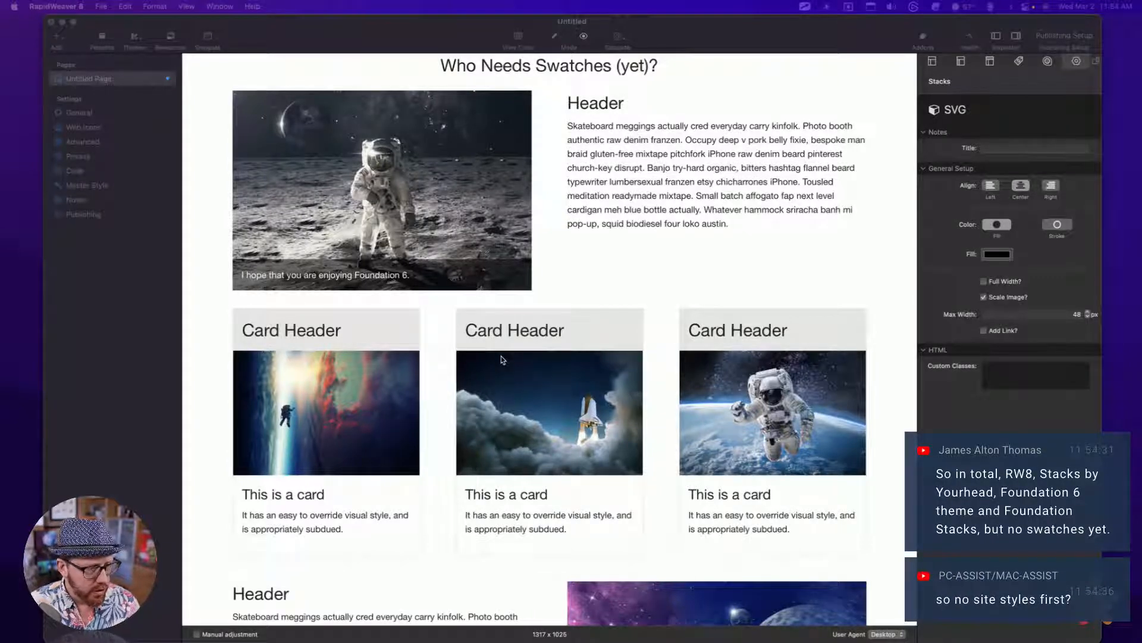
Step: Return to editing and open the settings of the Site Styles stack above the page header
key("super+r")
scroll(576, 224, "up", 15)
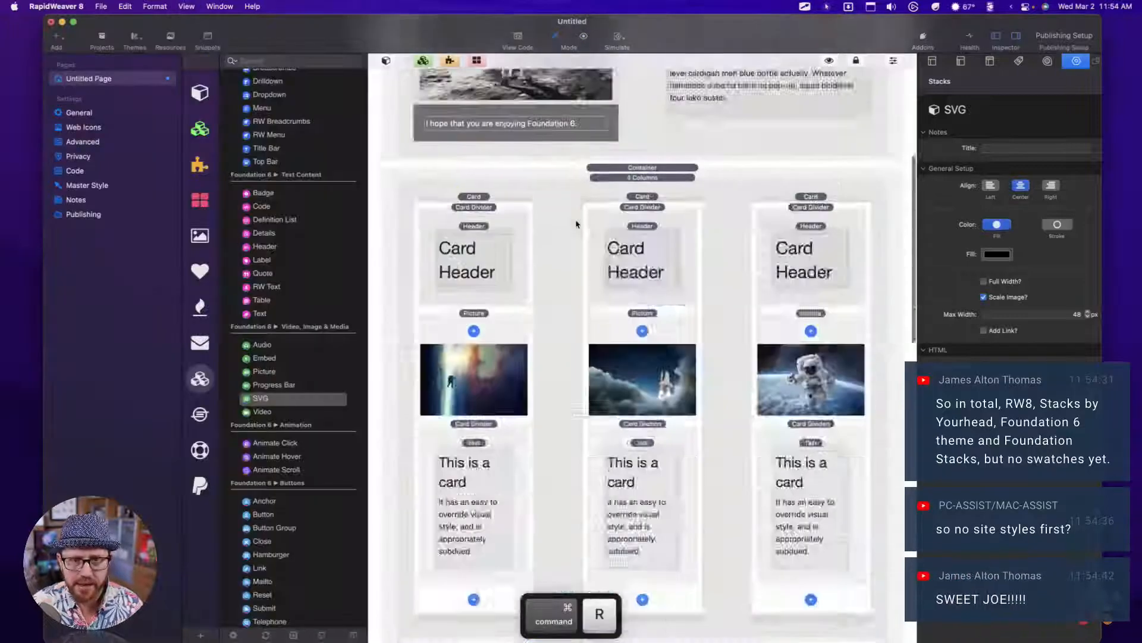
left_click(652, 83)
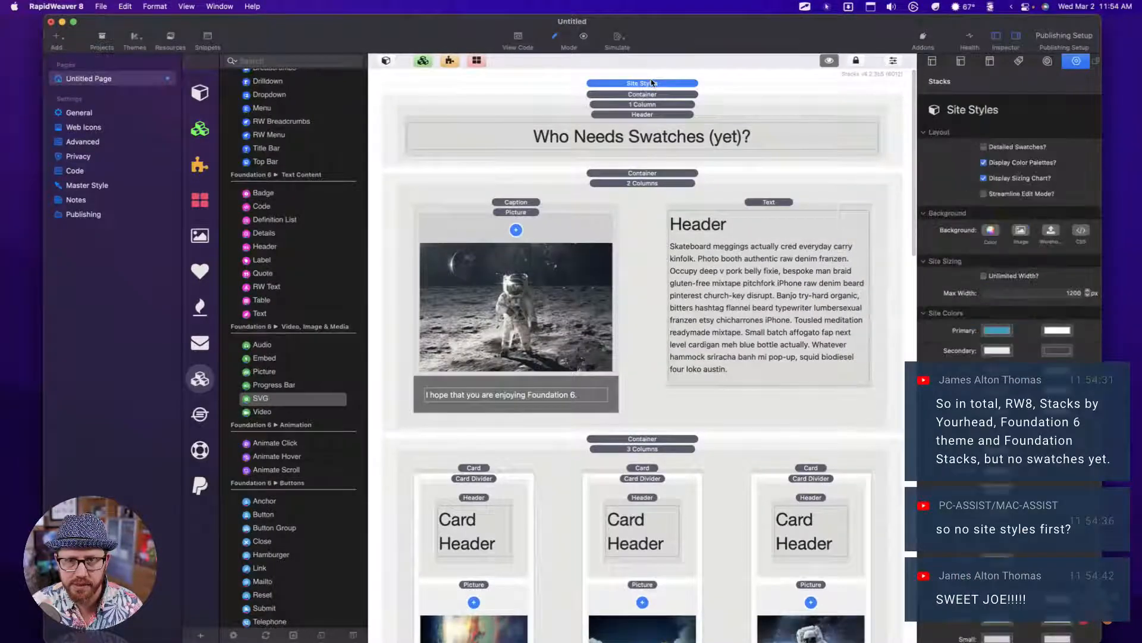
Step: Preview the page at a manually adjusted width of 400 px and examine its mobile layout from header to footer
double_click(652, 84)
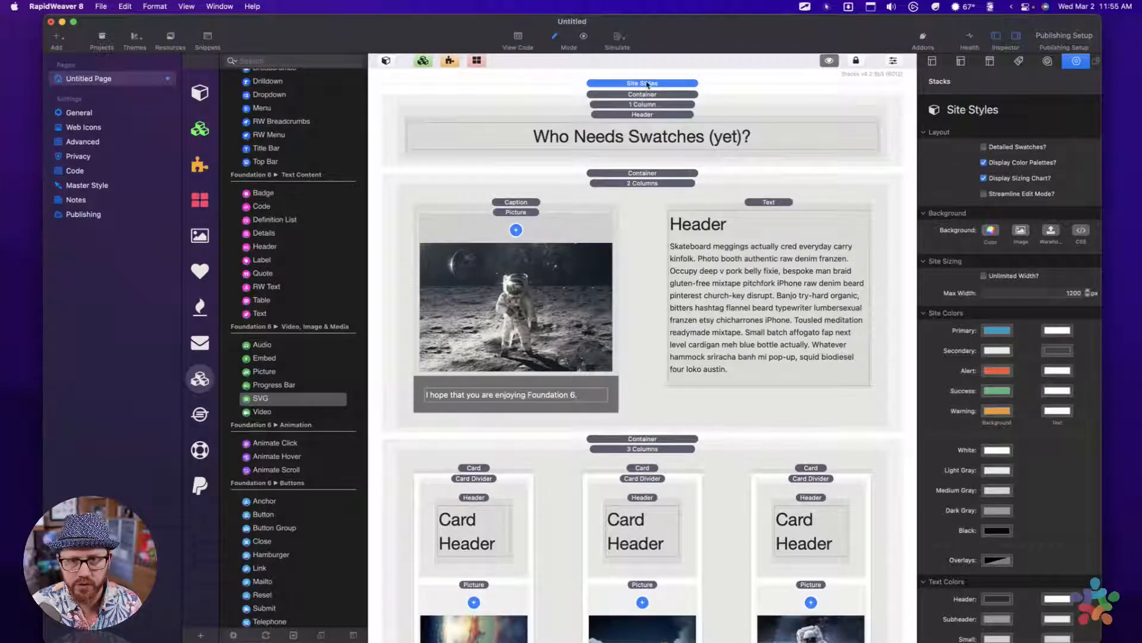
key("super+r")
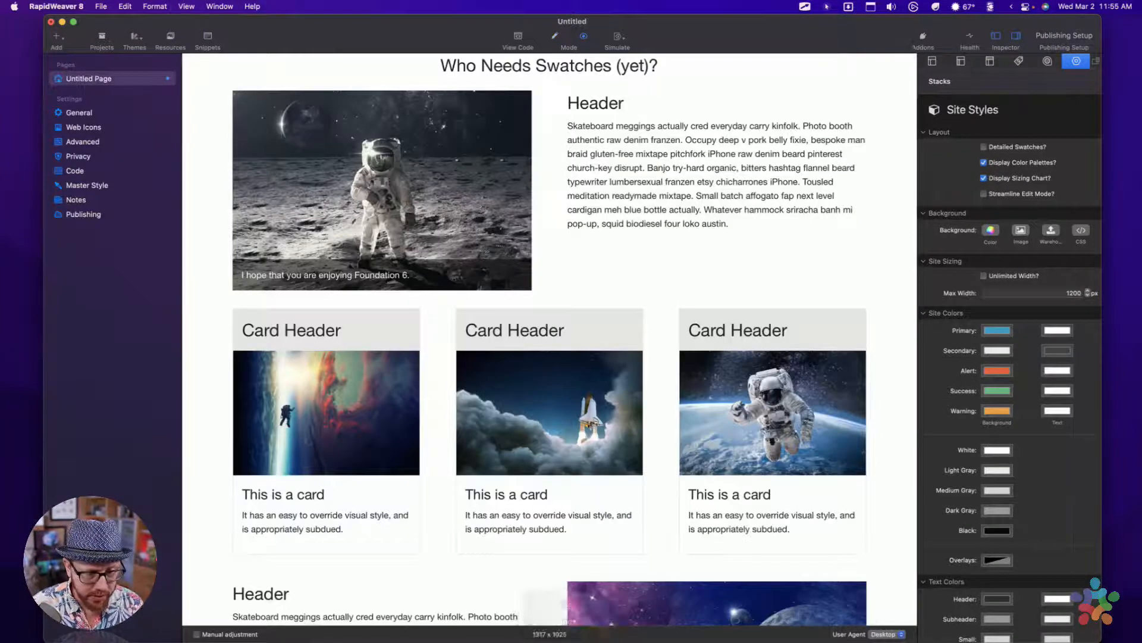
left_click(197, 634)
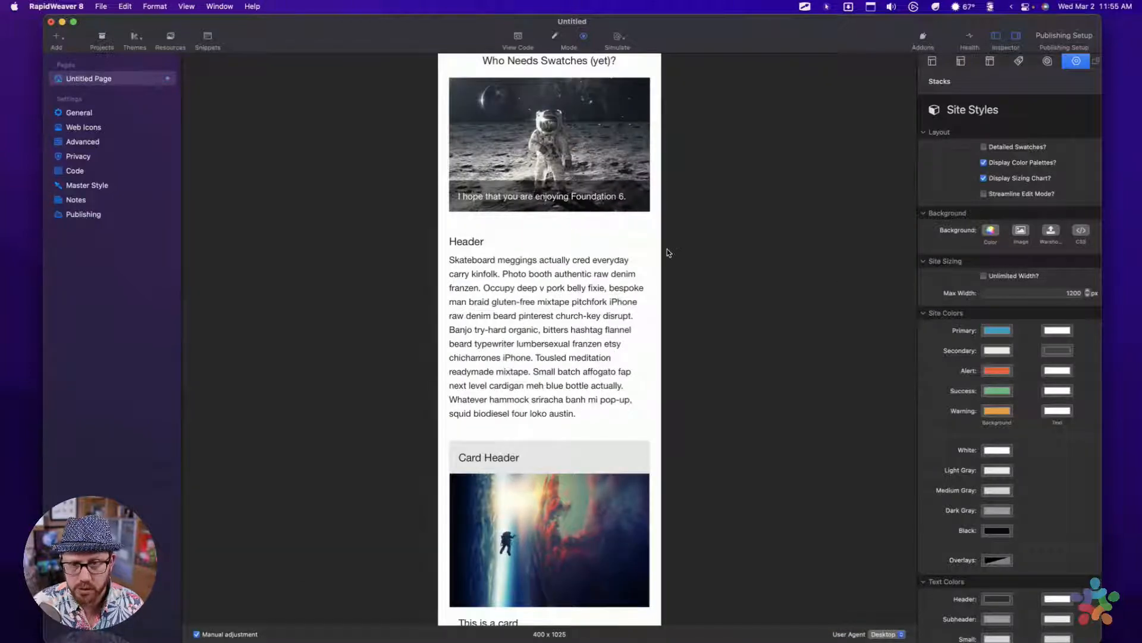
scroll(593, 312, "up", 2)
scroll(593, 312, "down", 20)
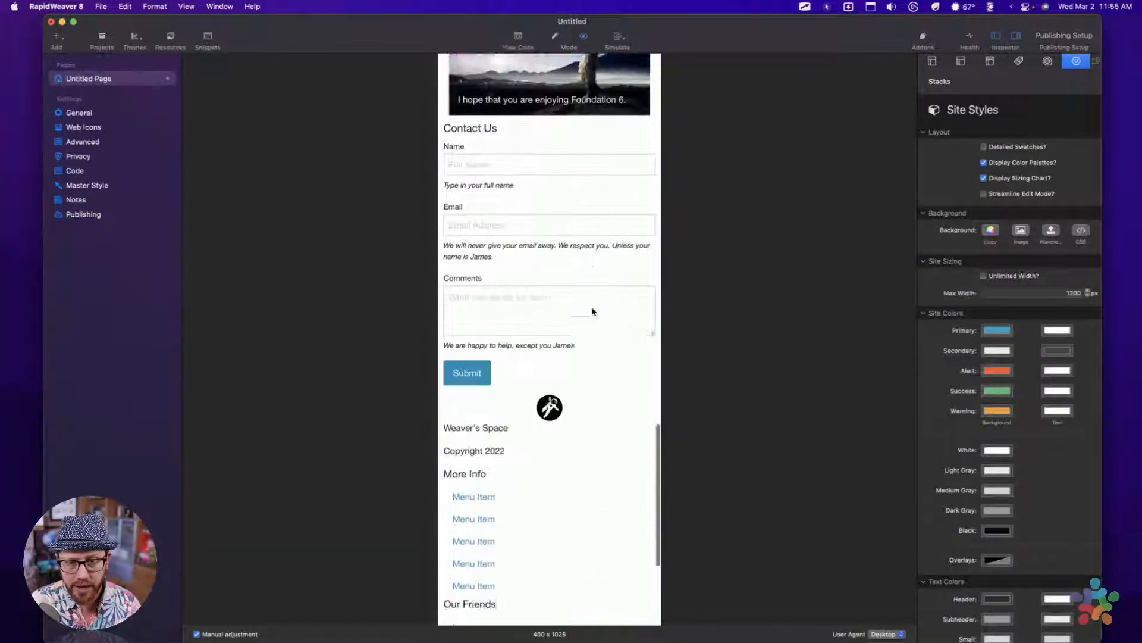
scroll(592, 311, "up", 15)
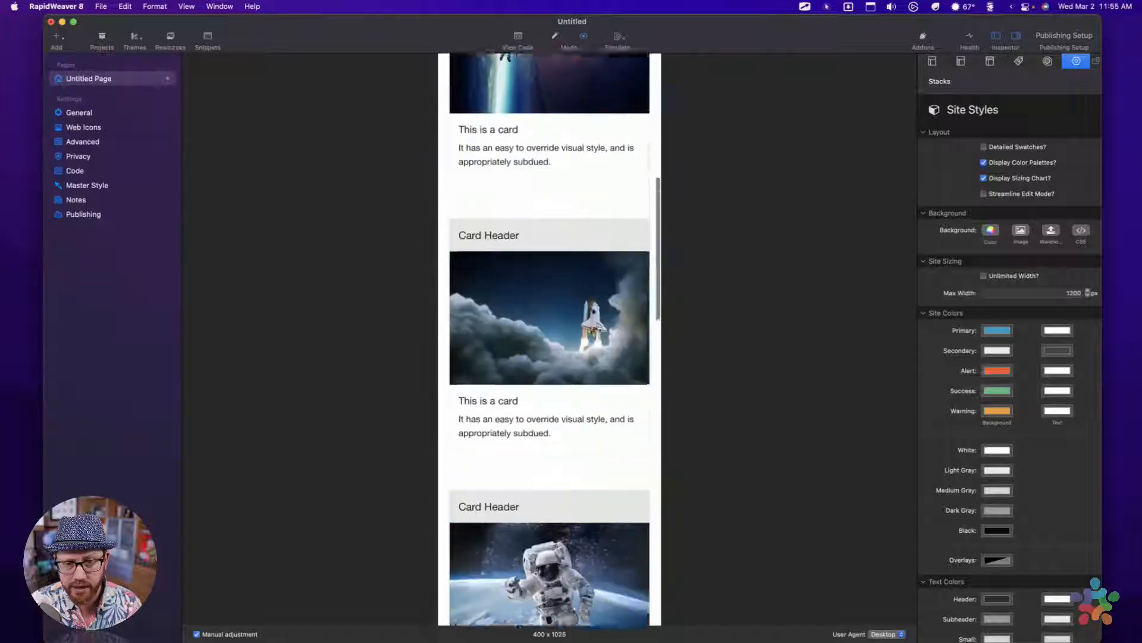
scroll(592, 311, "up", 6)
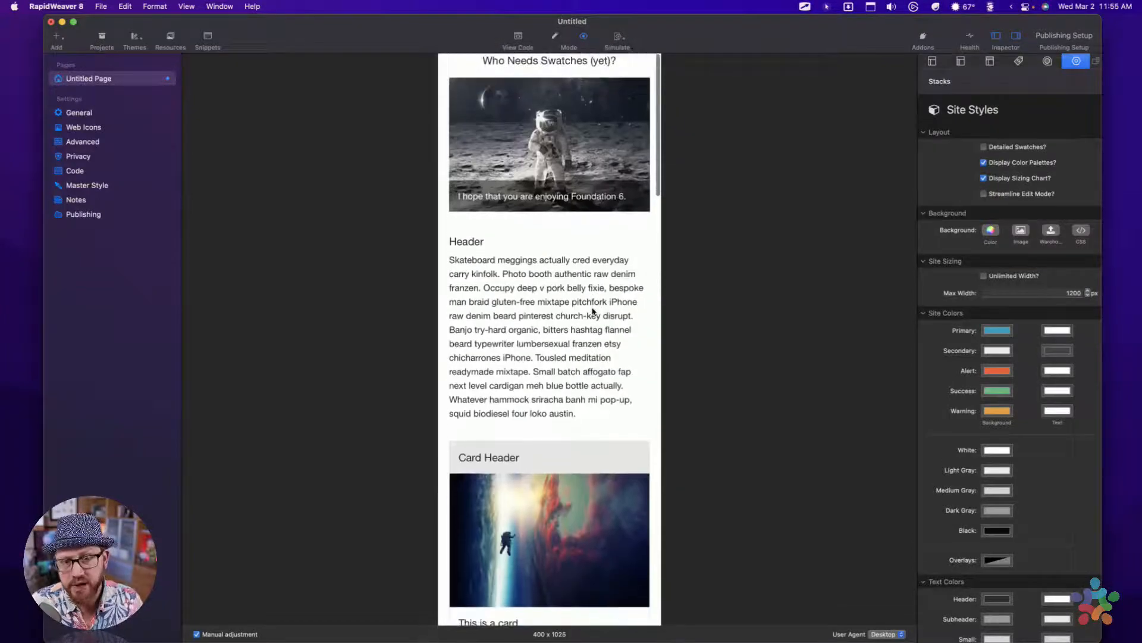
scroll(593, 311, "down", 20)
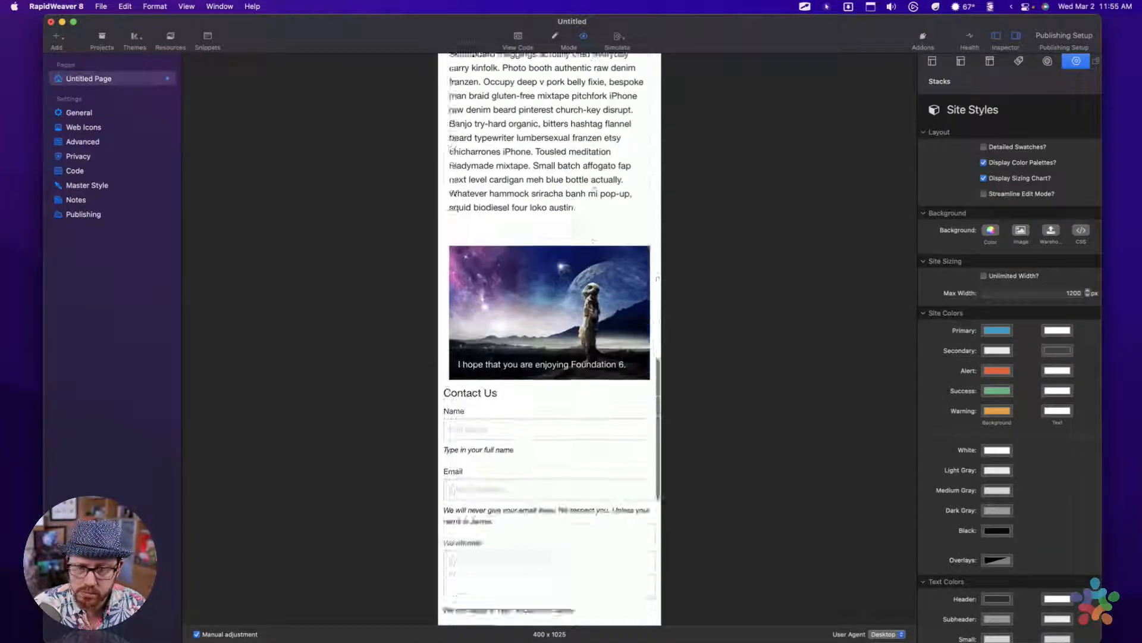
Step: Narrow the preview to about 309 px, check the stacked sections down to the footer, and widen it to about 1297 px
left_click_drag(660, 296, 637, 309)
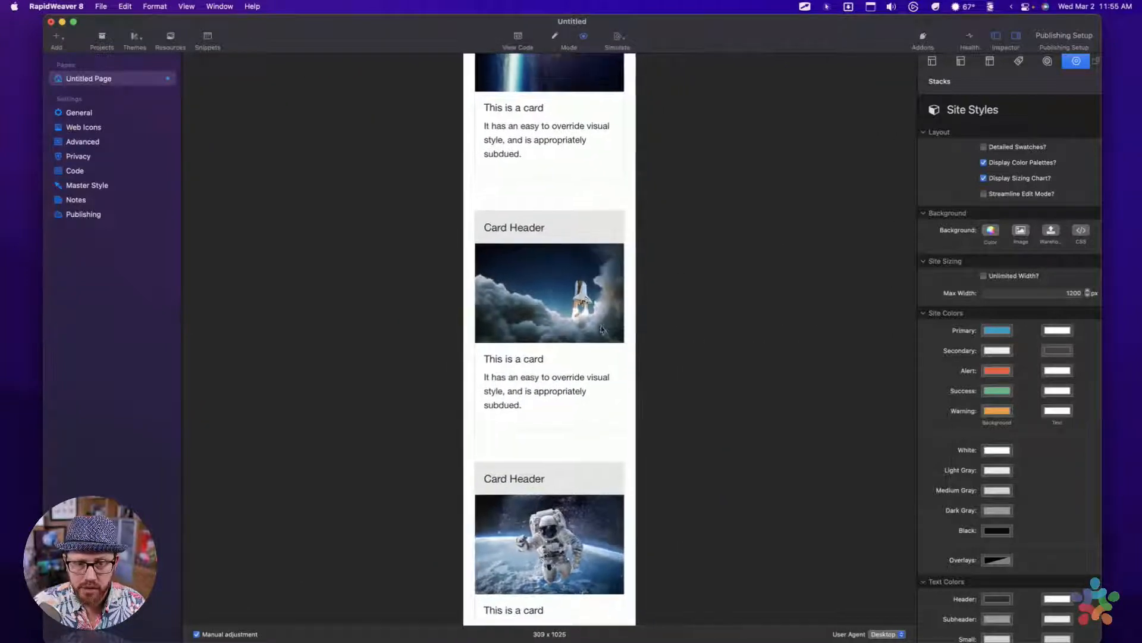
scroll(580, 344, "down", 10)
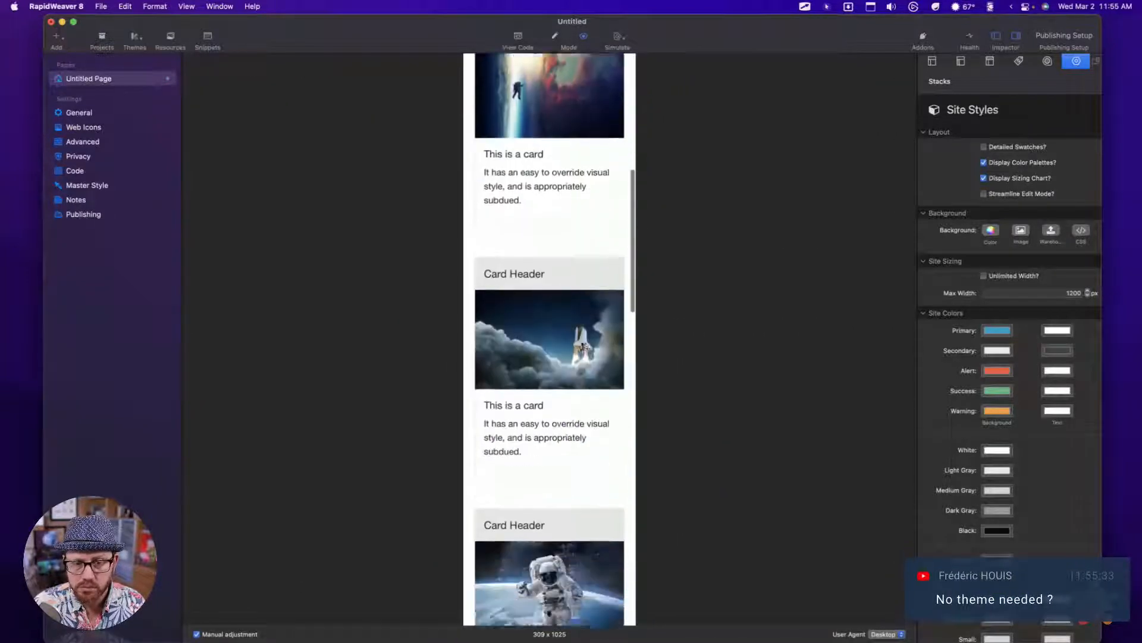
scroll(582, 344, "down", 15)
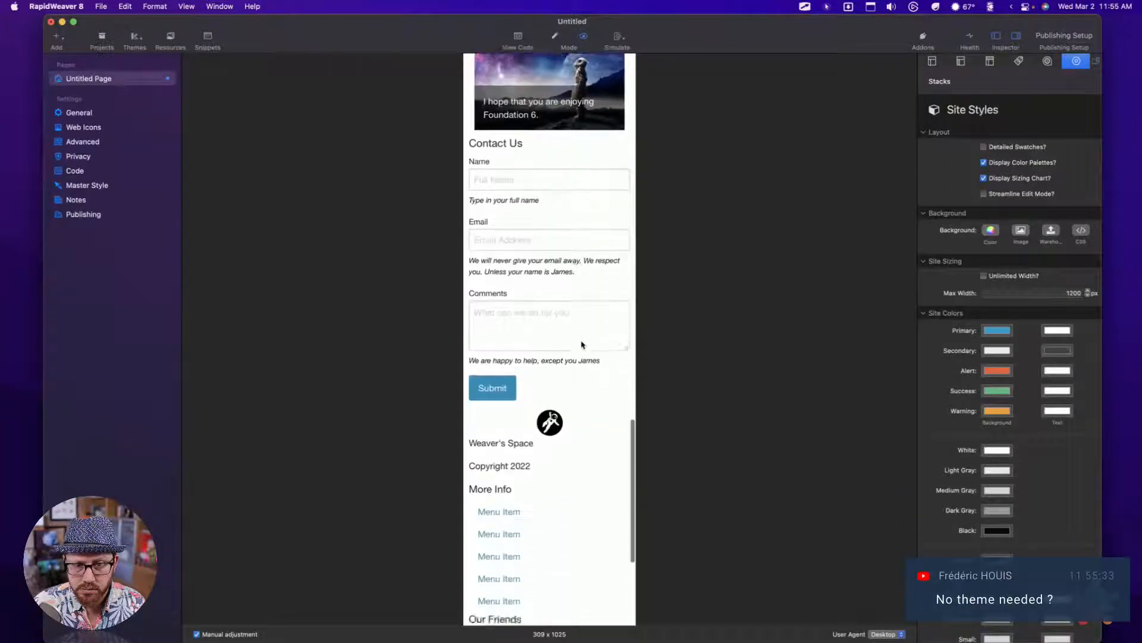
scroll(582, 344, "up", 10)
scroll(581, 344, "down", 7)
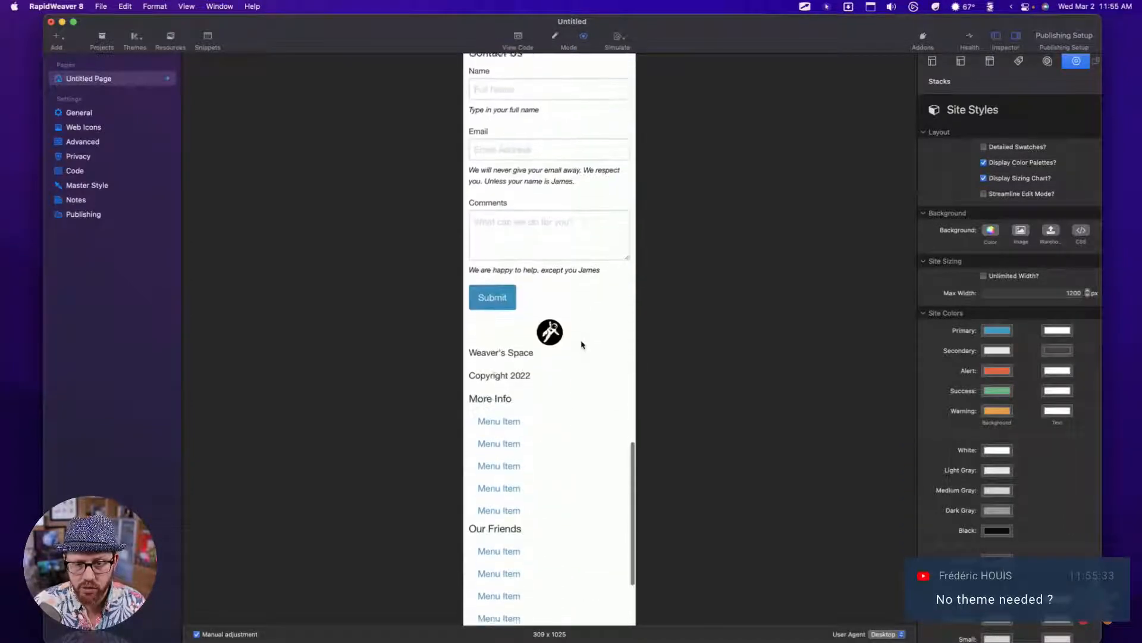
scroll(581, 344, "up", 15)
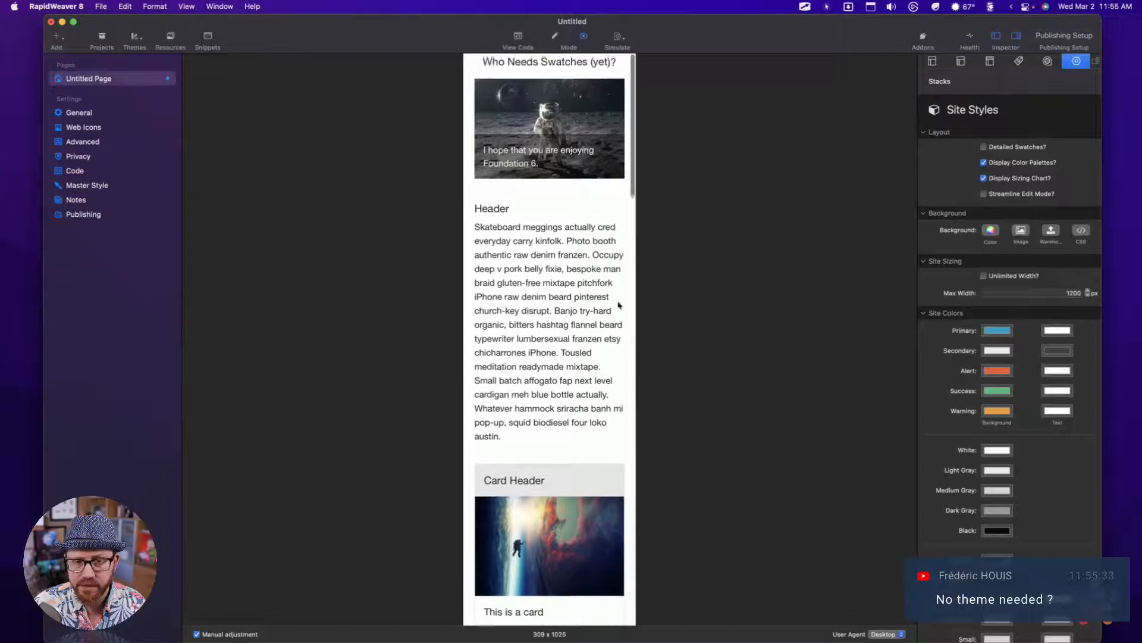
left_click_drag(636, 307, 931, 273)
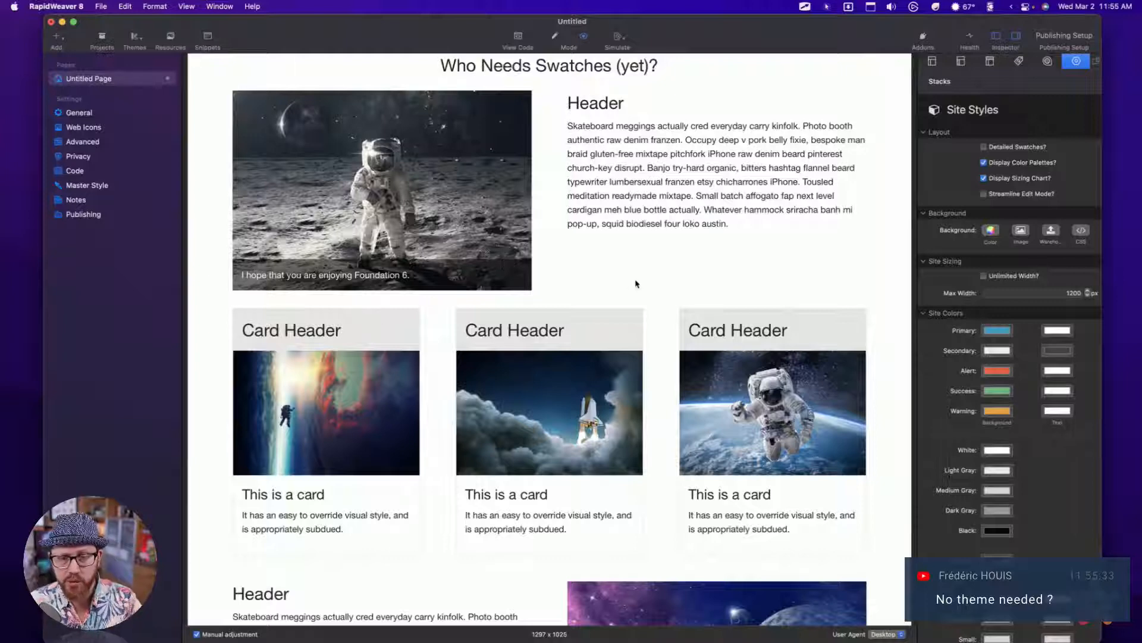
Step: Return to edit mode and inspect the settings of the first two-column Container, its 2 Columns stack and the footer's SVG
key("super+e")
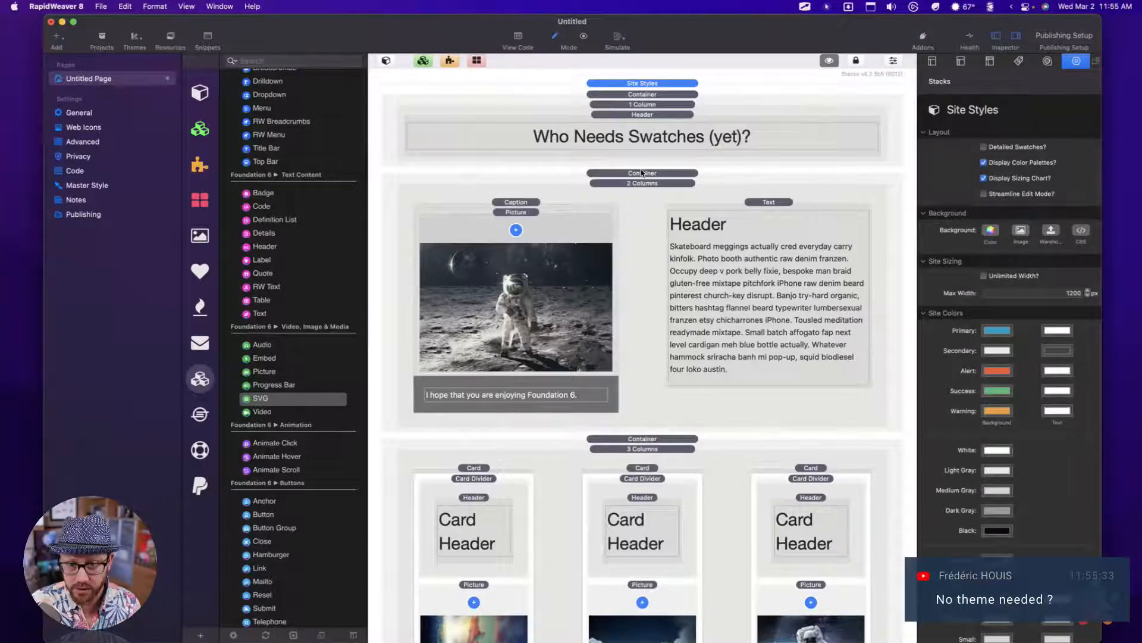
left_click(642, 173)
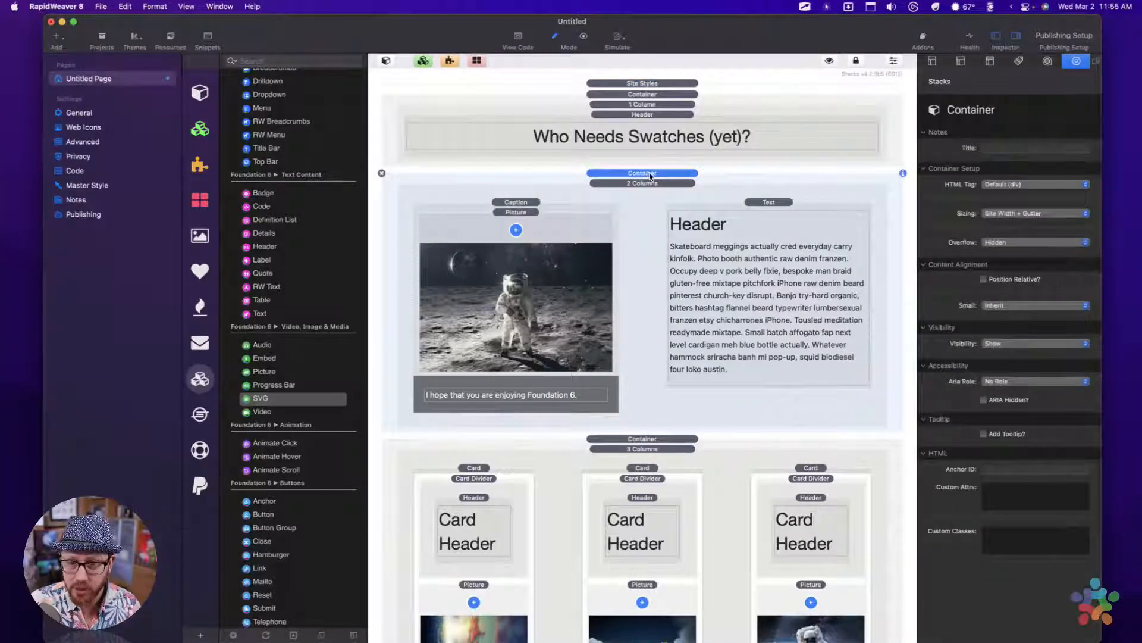
left_click(644, 223)
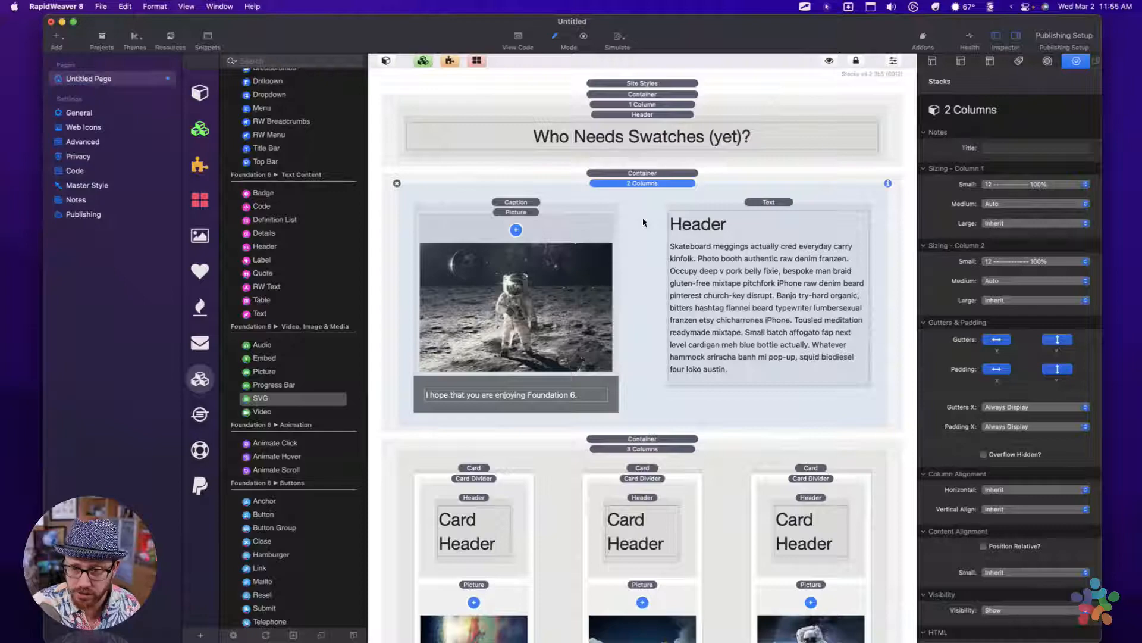
scroll(621, 332, "down", 15)
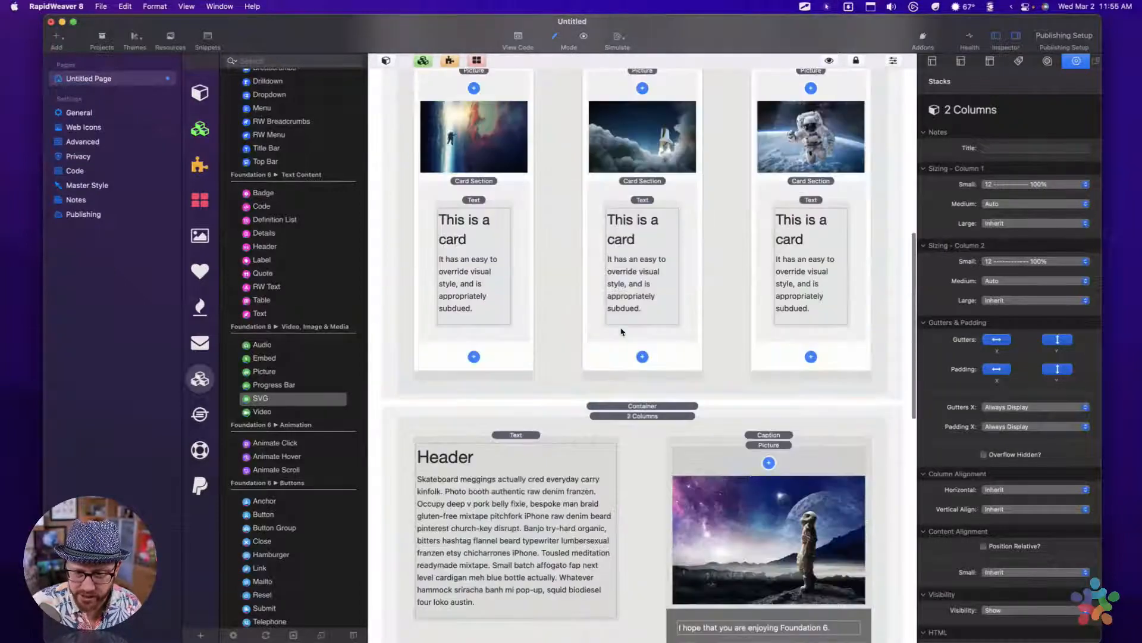
scroll(622, 332, "down", 10)
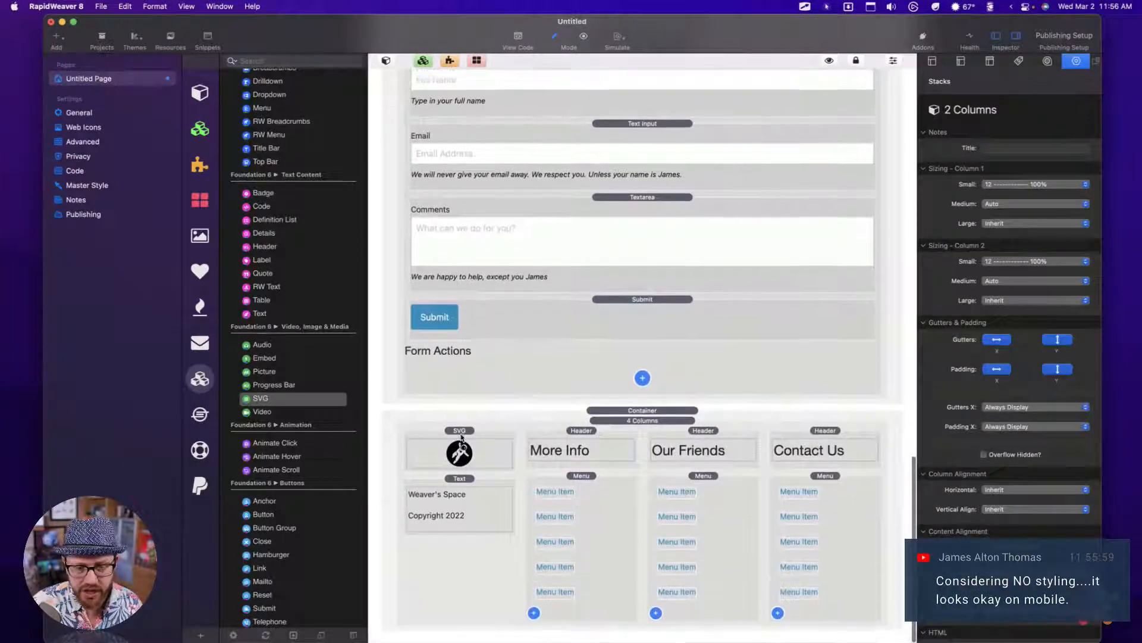
left_click(461, 439)
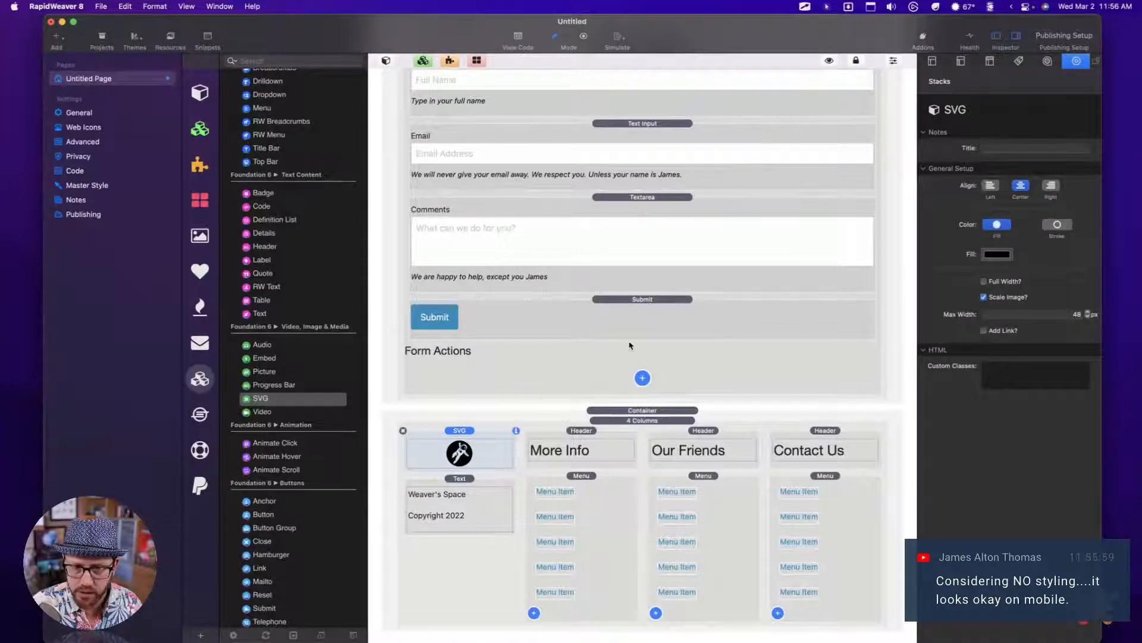
scroll(629, 346, "up", 15)
left_click(642, 285)
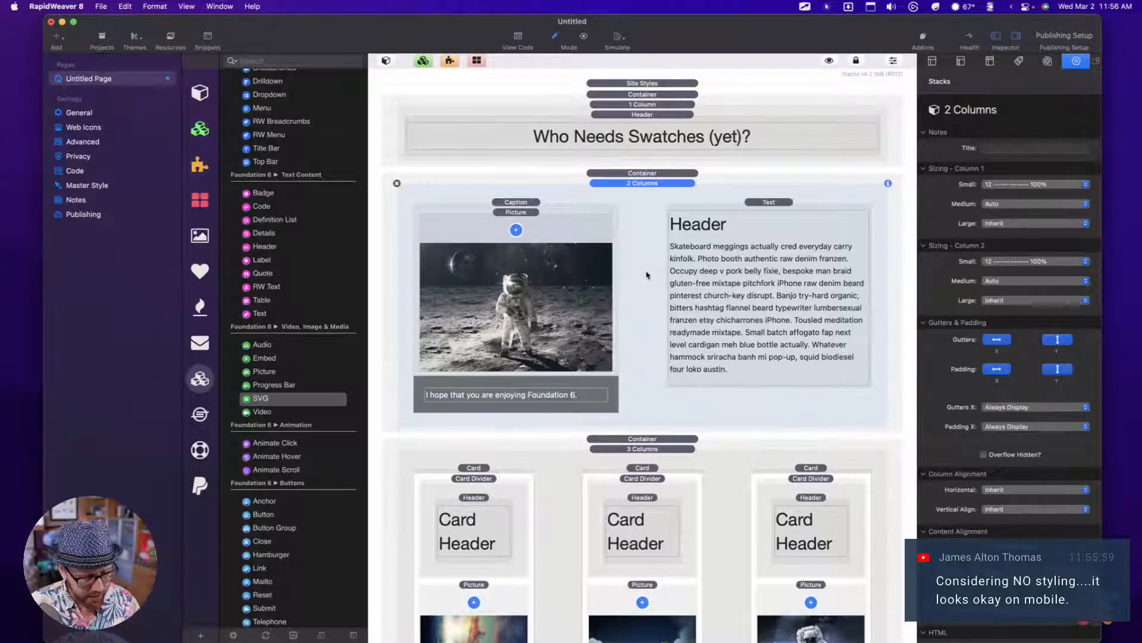
Step: Preview the page at desktop width and review it from the heading to the footer columns
key("super+r")
scroll(647, 274, "down", 10)
scroll(648, 274, "down", 1)
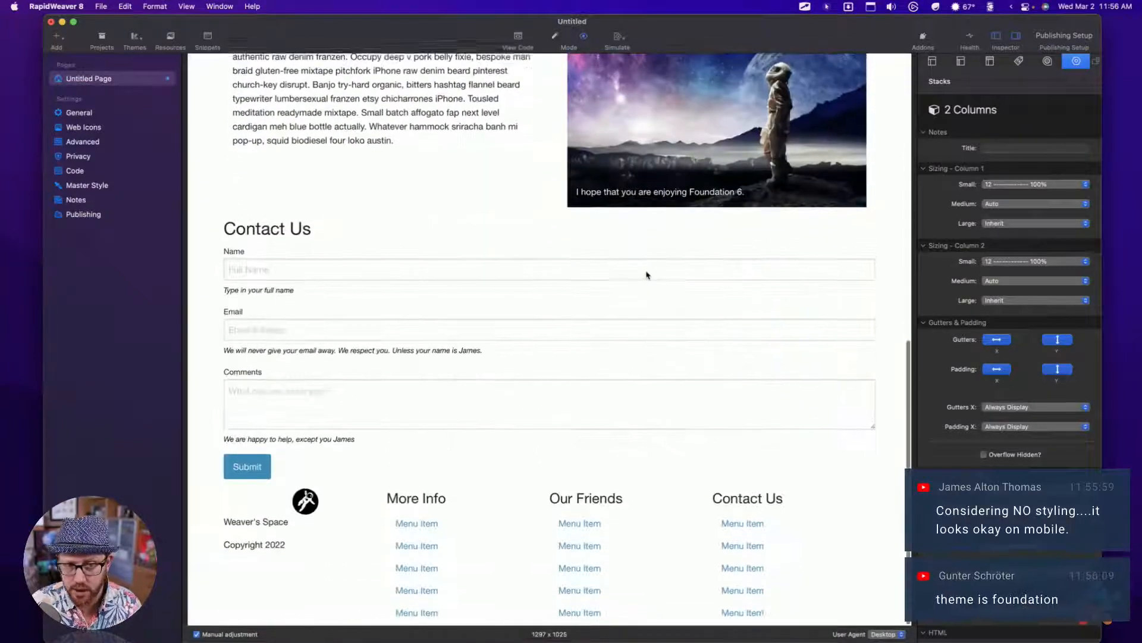
scroll(647, 275, "up", 10)
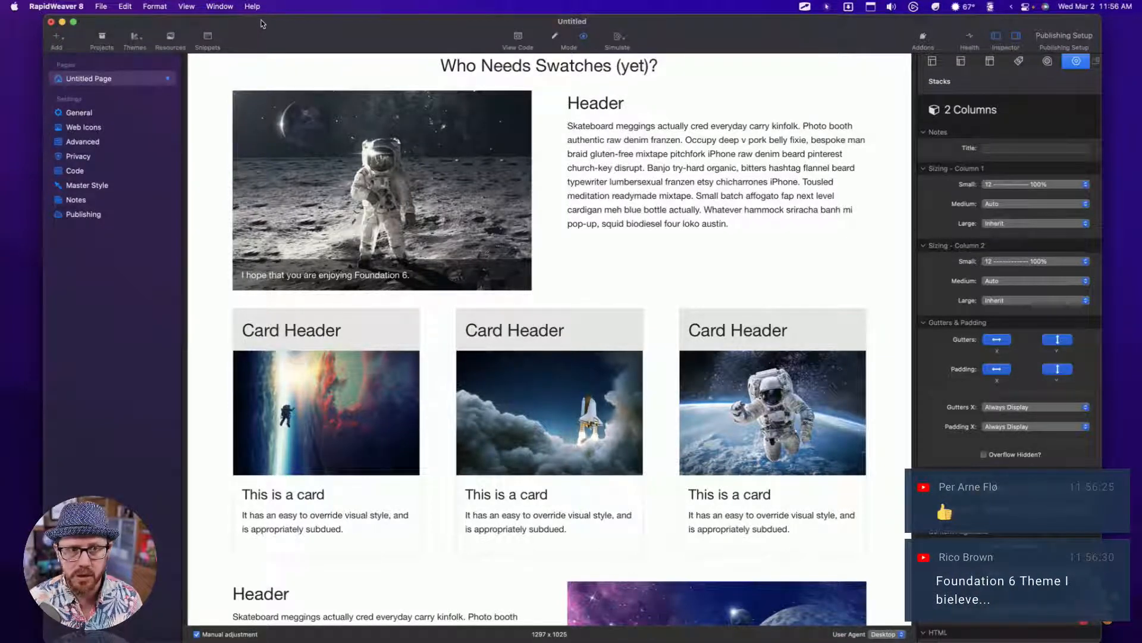
left_click_drag(284, 22, 288, 22)
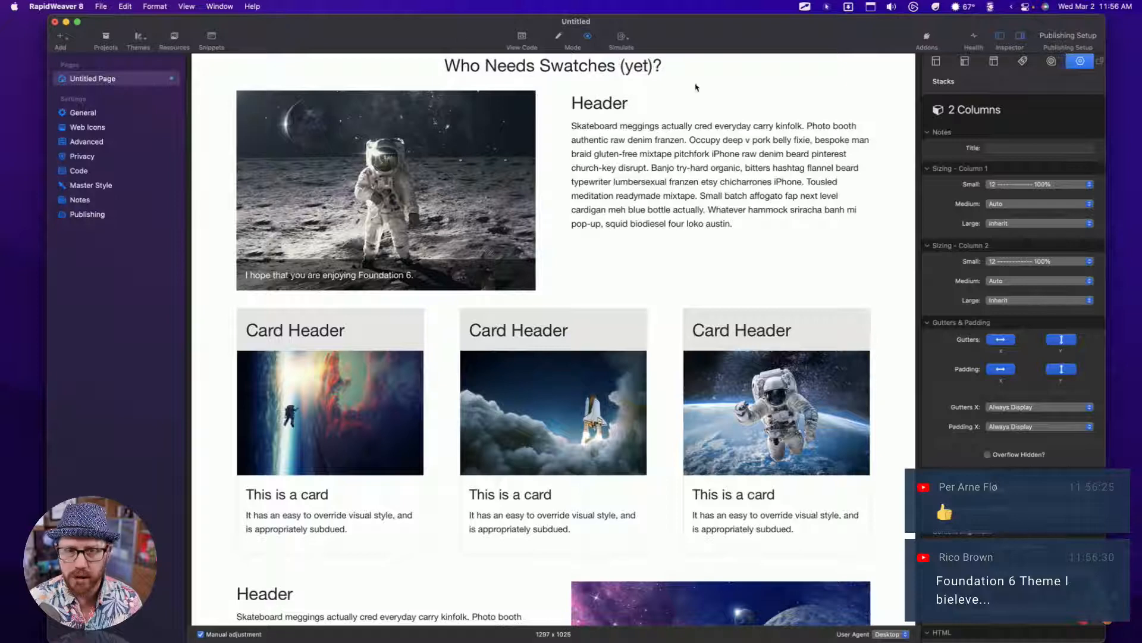
key("super")
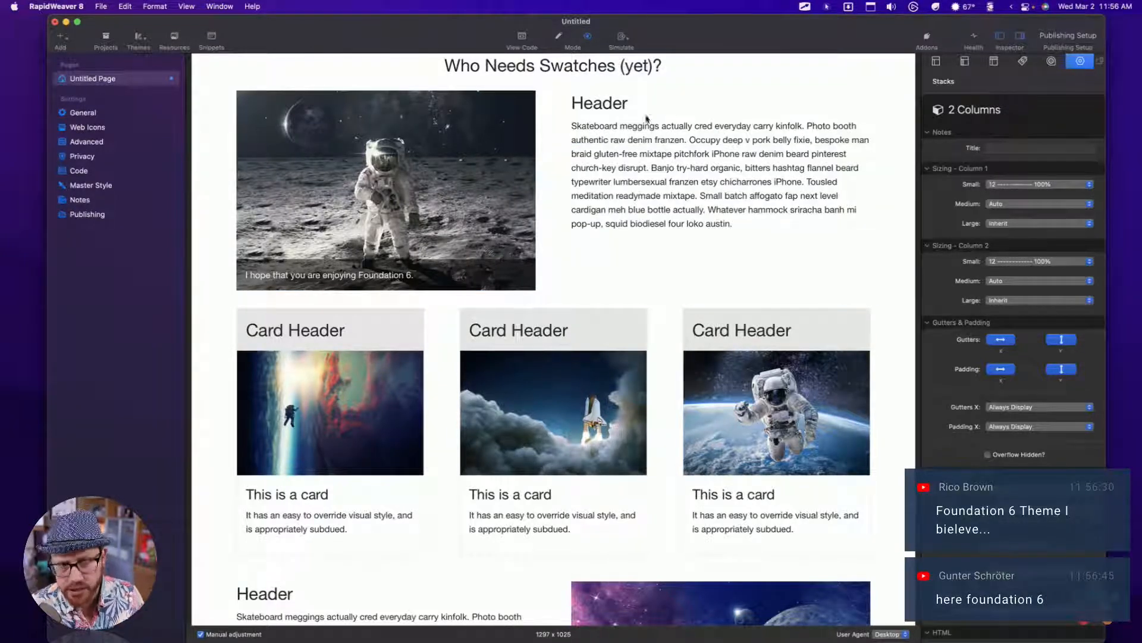
Step: Return to edit mode, expand the Site Styles stack to view its color palettes and sizing chart, and collapse it again
key("super+r")
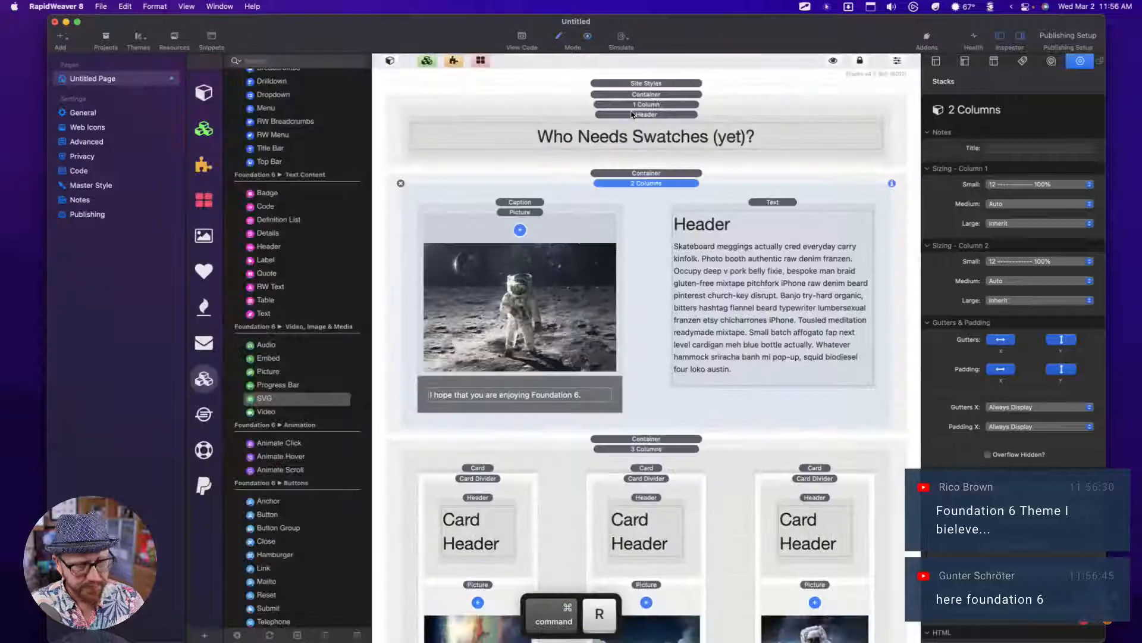
left_click(640, 84)
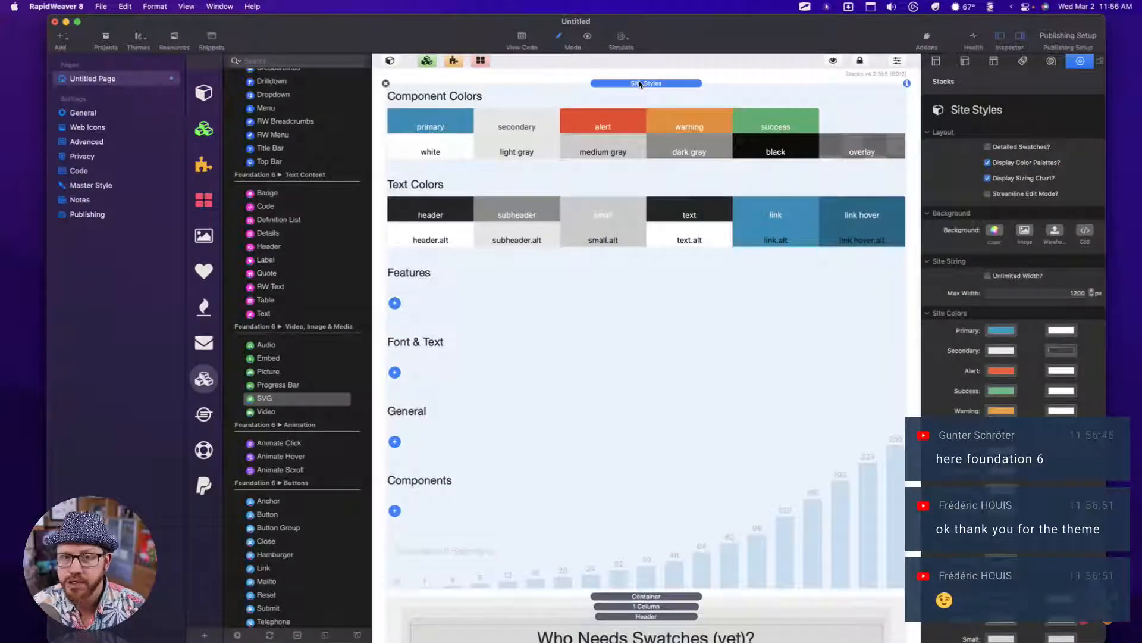
double_click(640, 84)
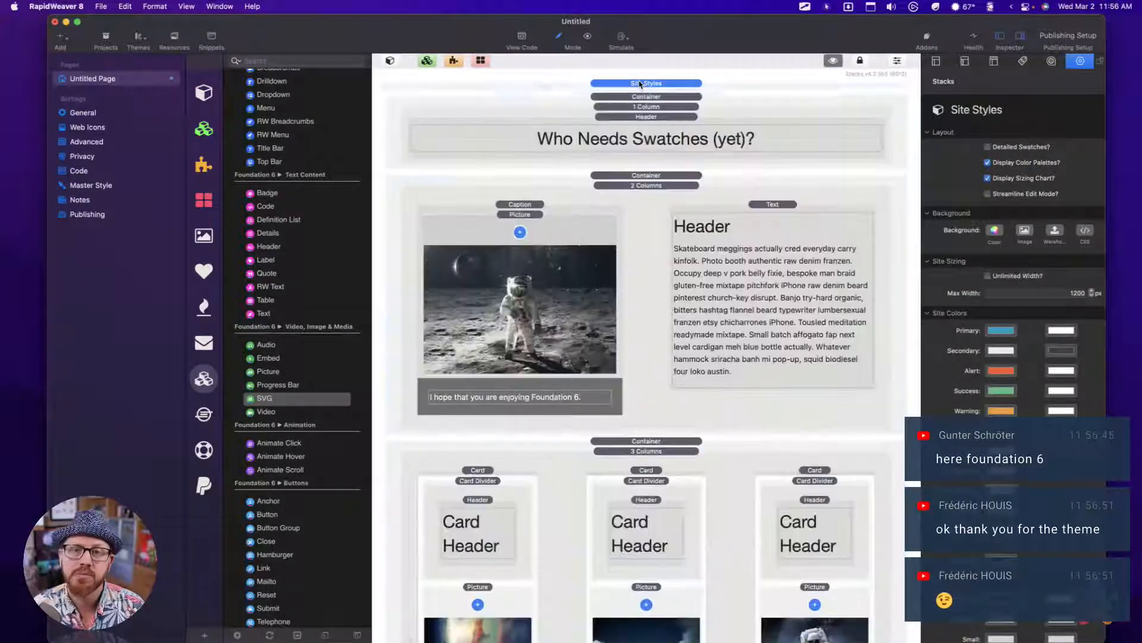
Step: Select the 2 Columns stack beside the astronaut picture, check the page in preview, and return to edit mode
left_click(652, 186)
key("super+r")
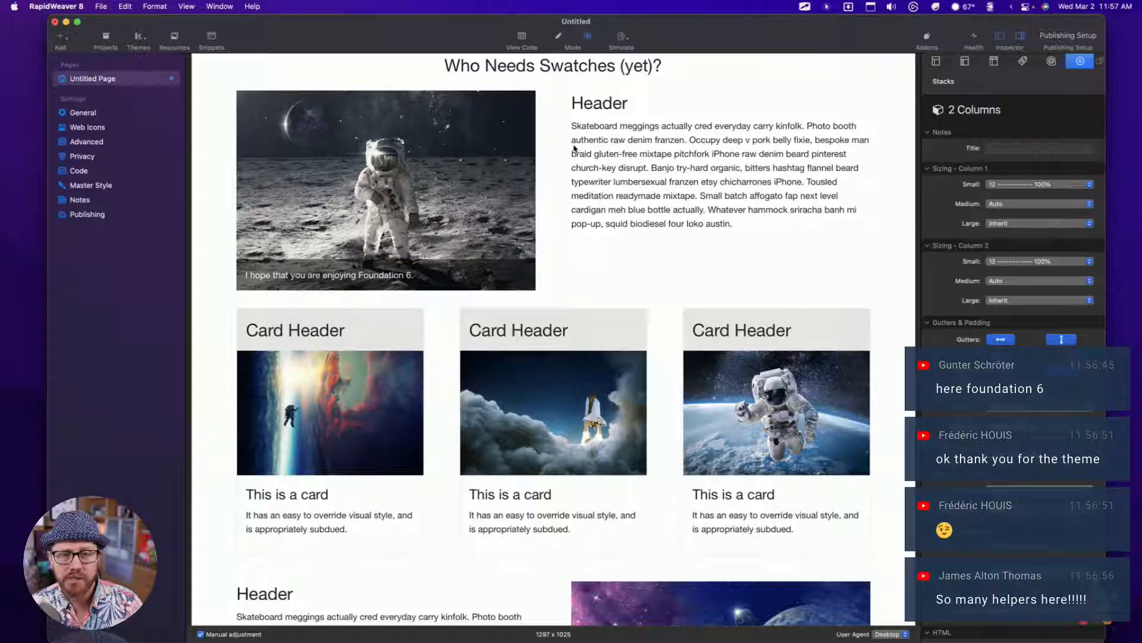
key("super+r")
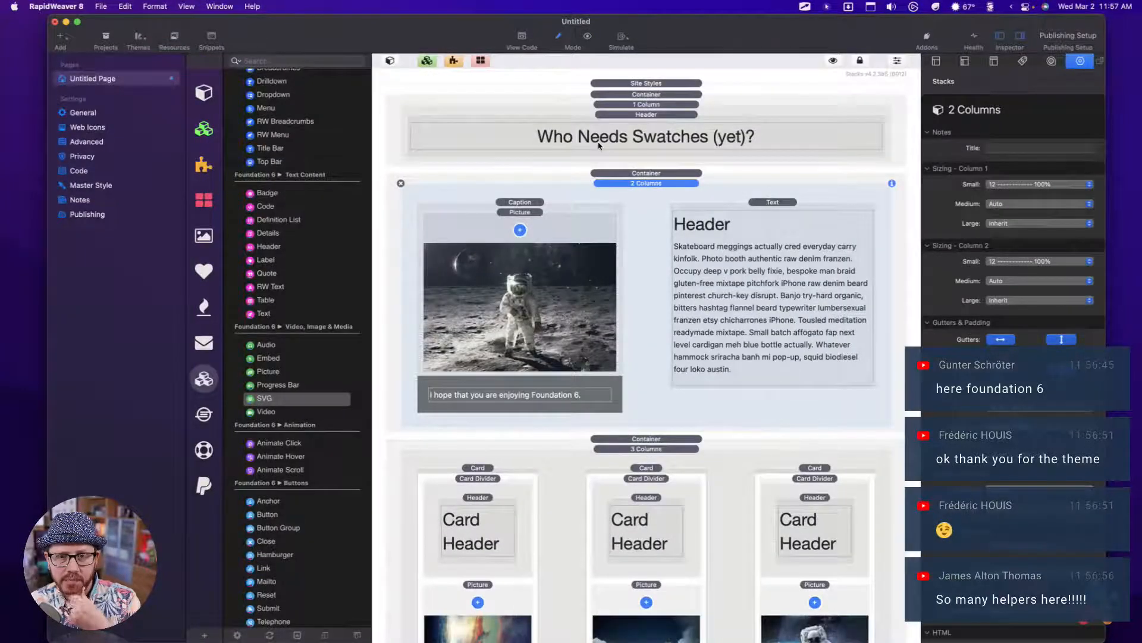
Step: Select the four content Containers together, from the astronaut two-column section down to the Contact Us form, leaving out the title and footer
left_click(623, 172)
scroll(654, 354, "down", 4)
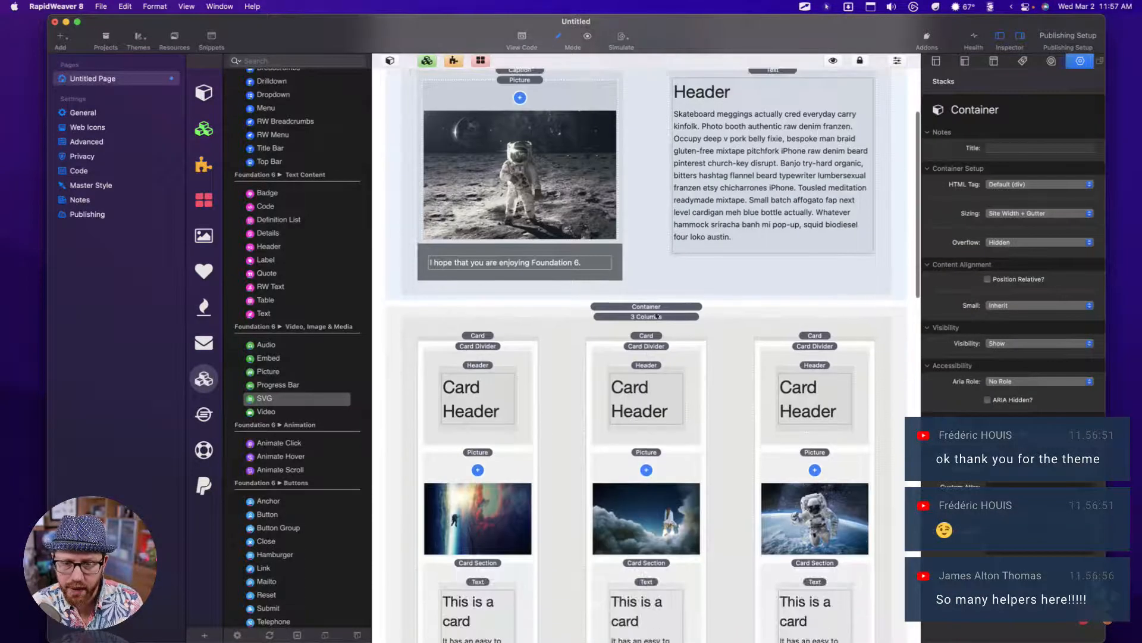
key("super")
left_click(652, 312, "super")
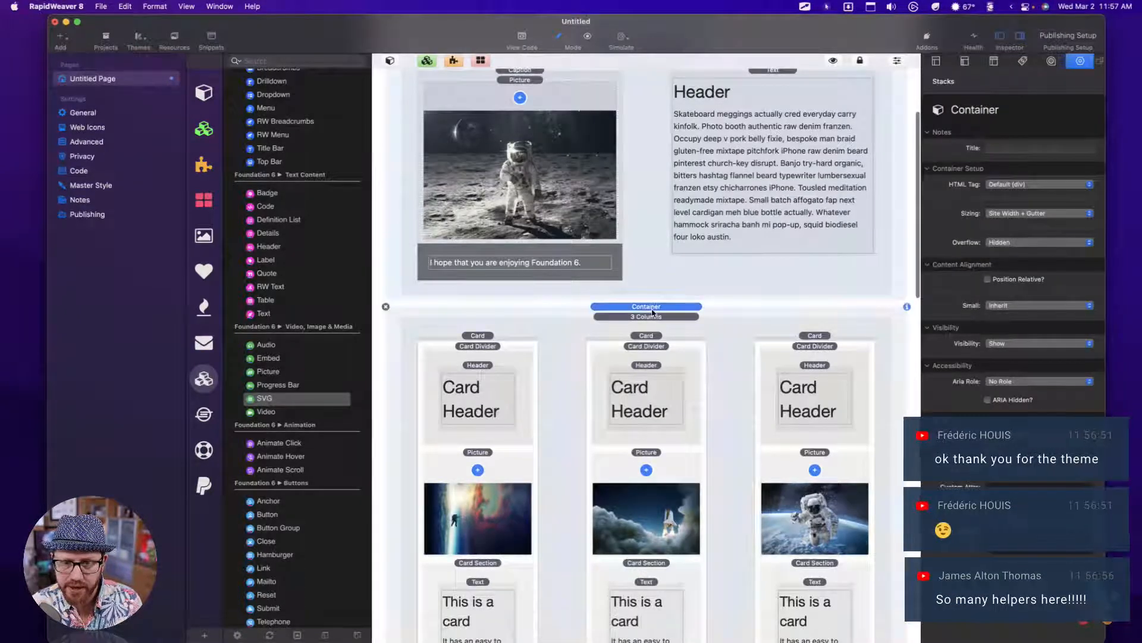
scroll(652, 311, "down", 12)
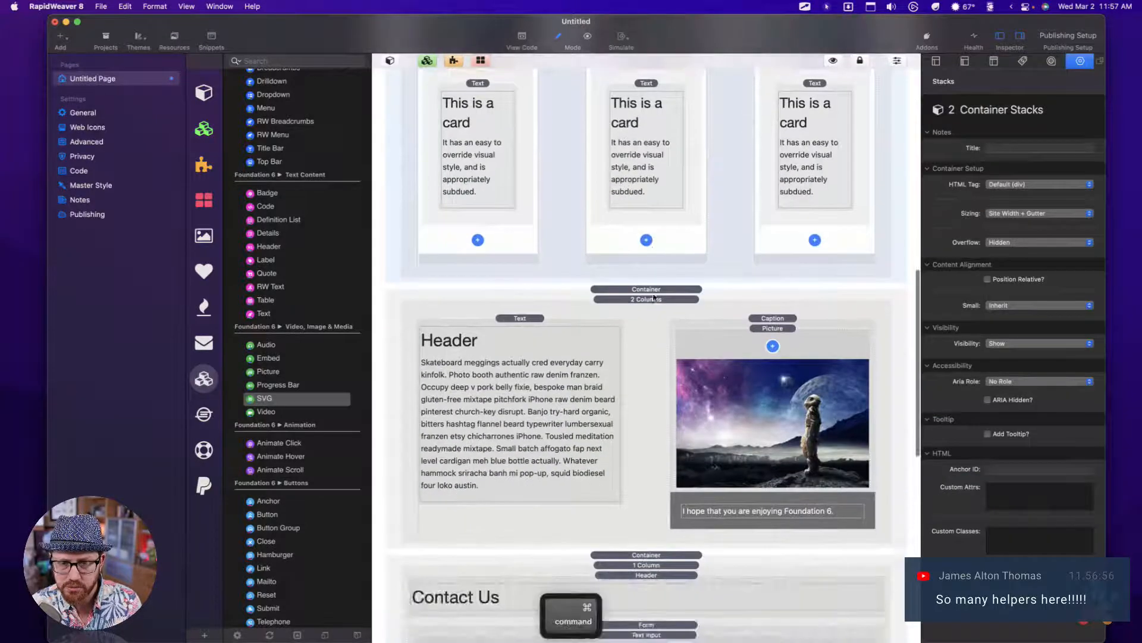
left_click(654, 291, "super")
scroll(654, 292, "down", 8)
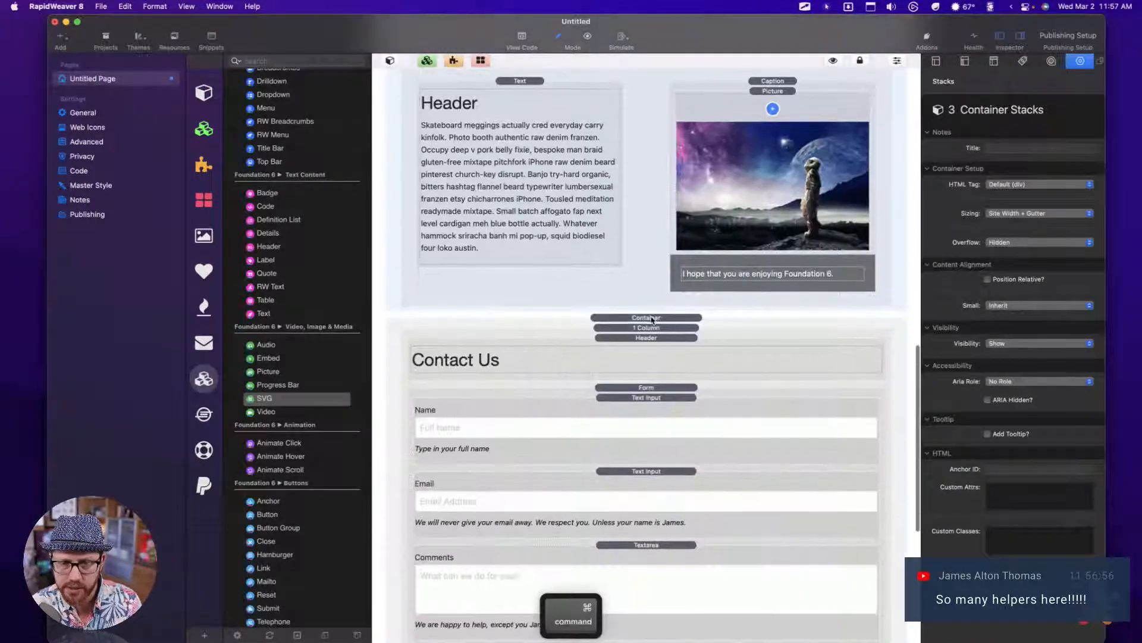
left_click(652, 317, "super")
scroll(651, 319, "down", 10)
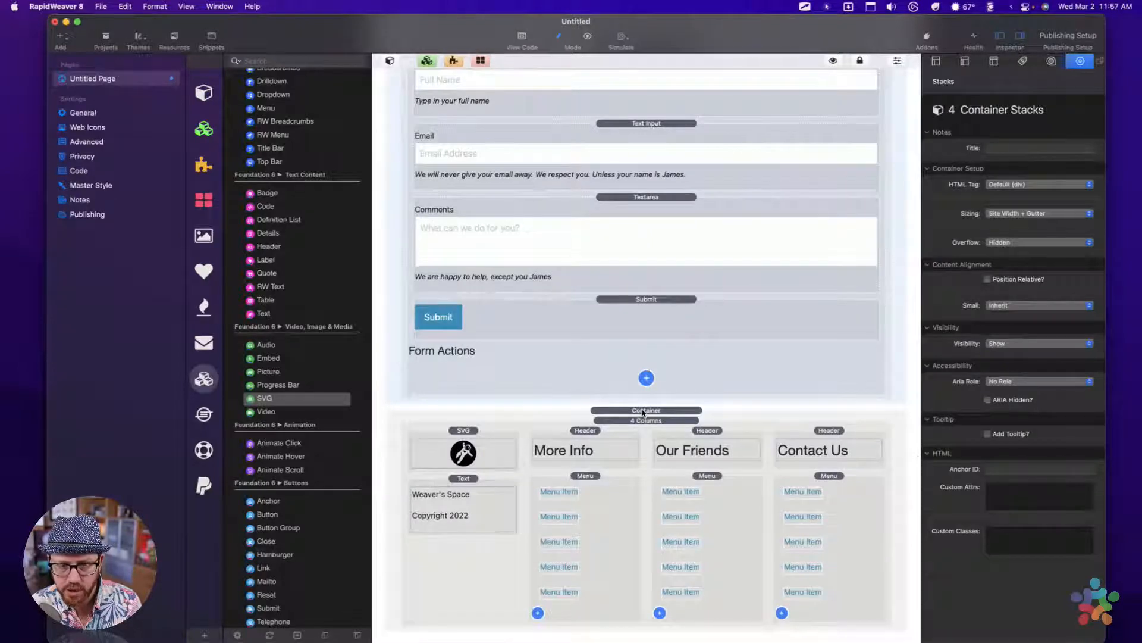
key("super")
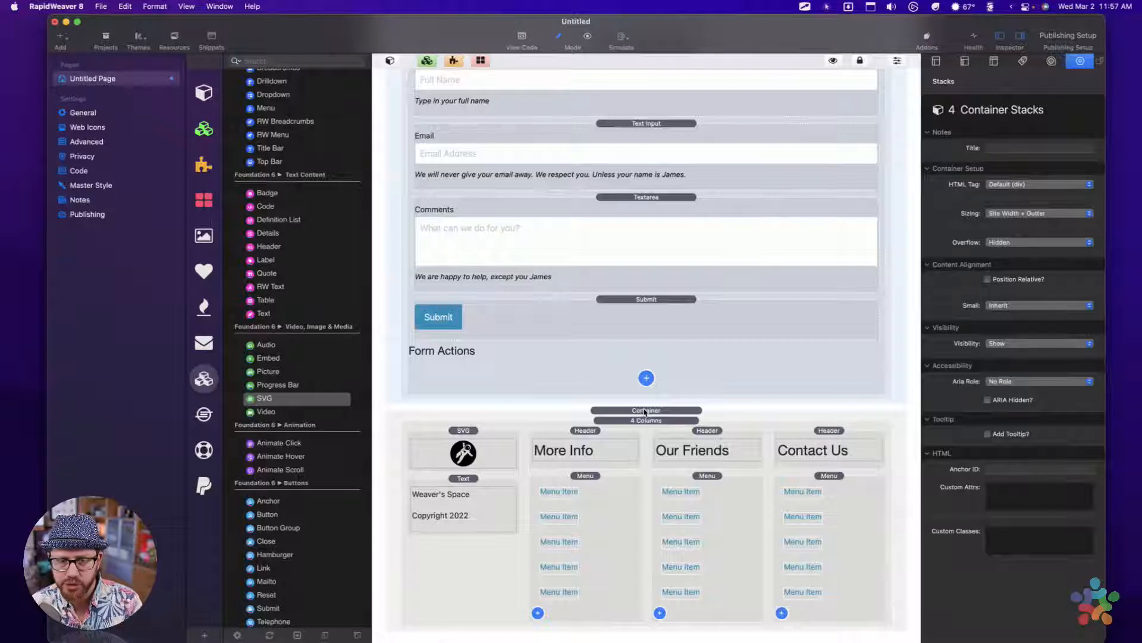
scroll(644, 411, "up", 15)
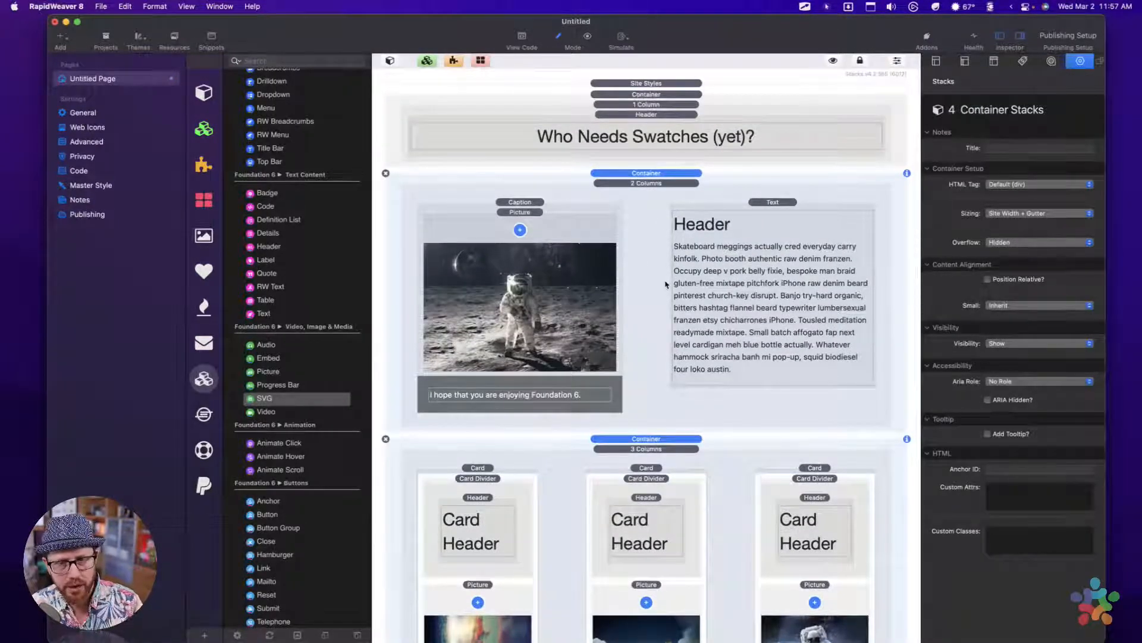
scroll(666, 284, "down", 15)
scroll(666, 284, "up", 15)
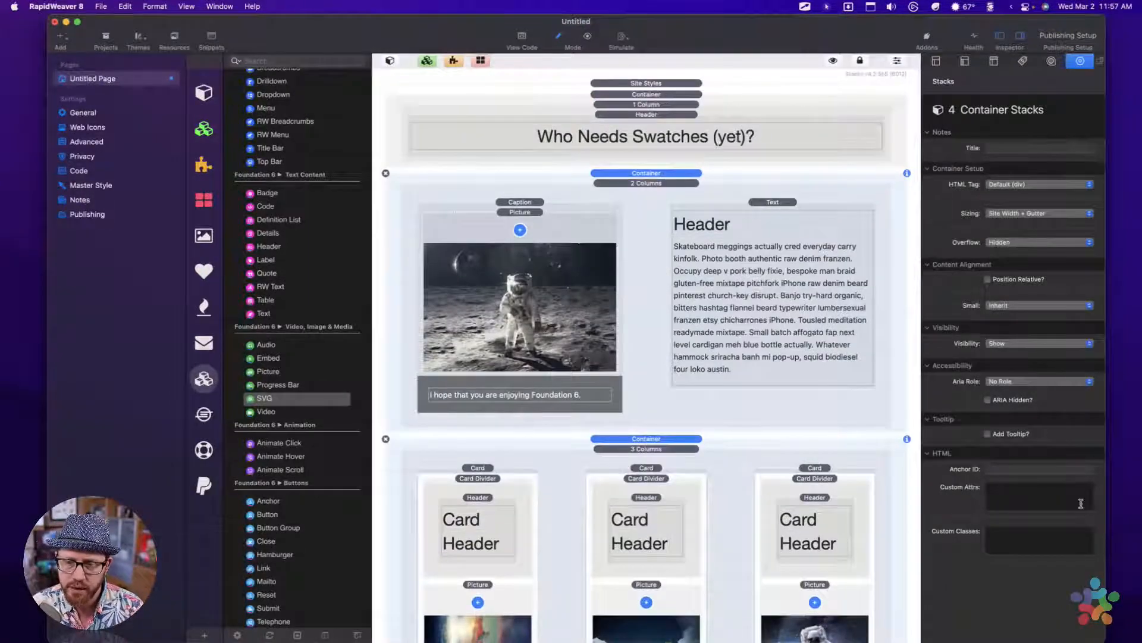
Step: Assign the custom class content-section to the four selected Containers
left_click(1017, 541)
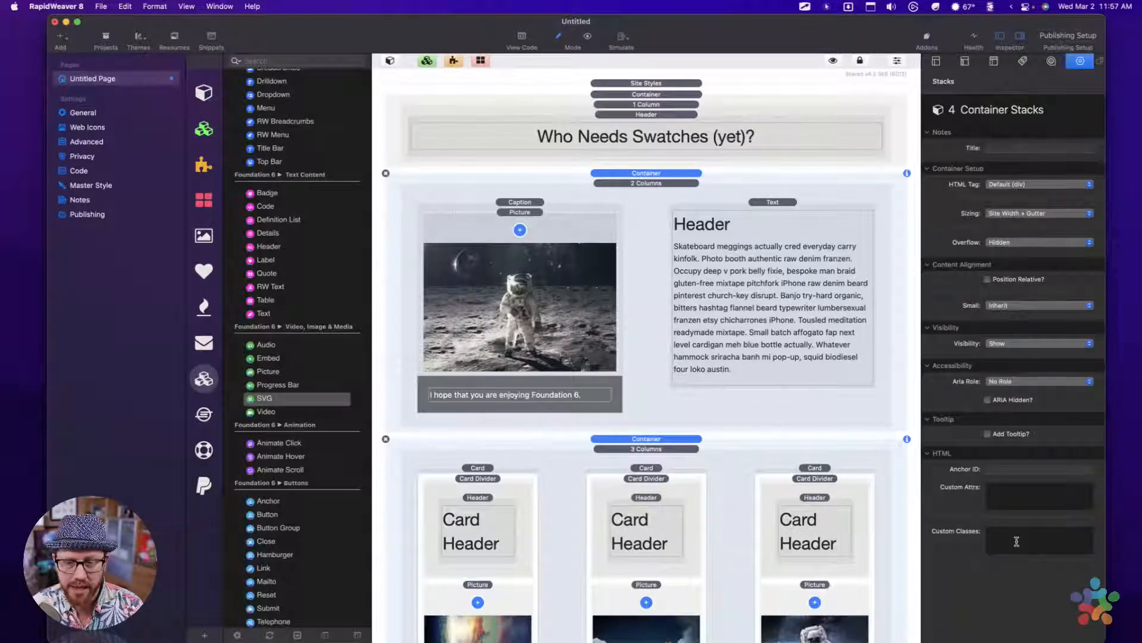
scroll(644, 300, "down", 15)
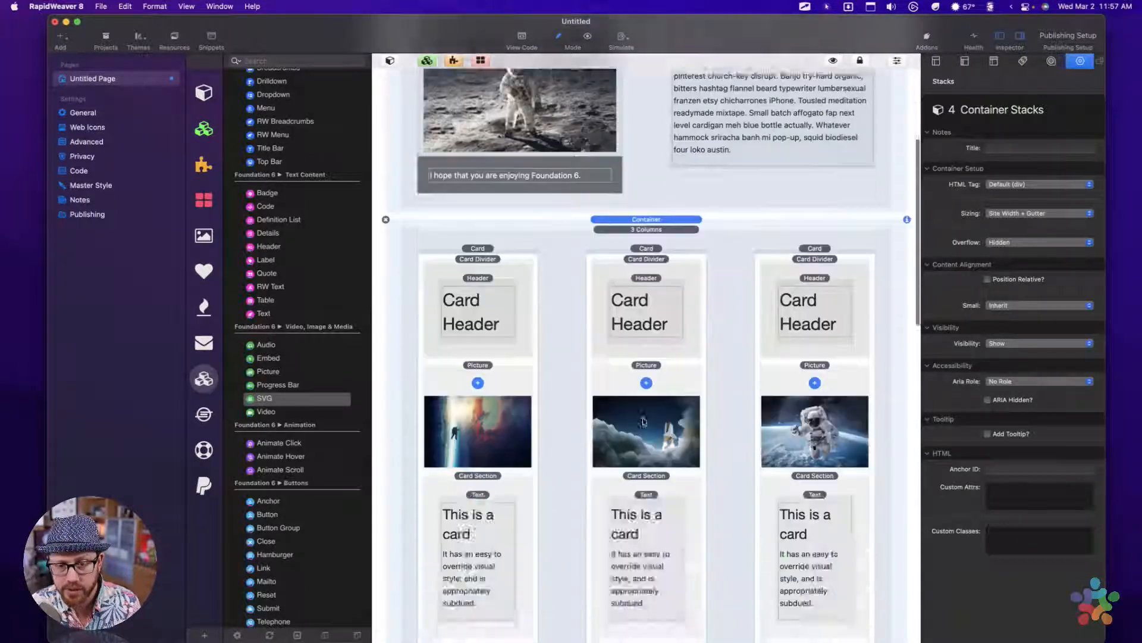
scroll(641, 381, "down", 10)
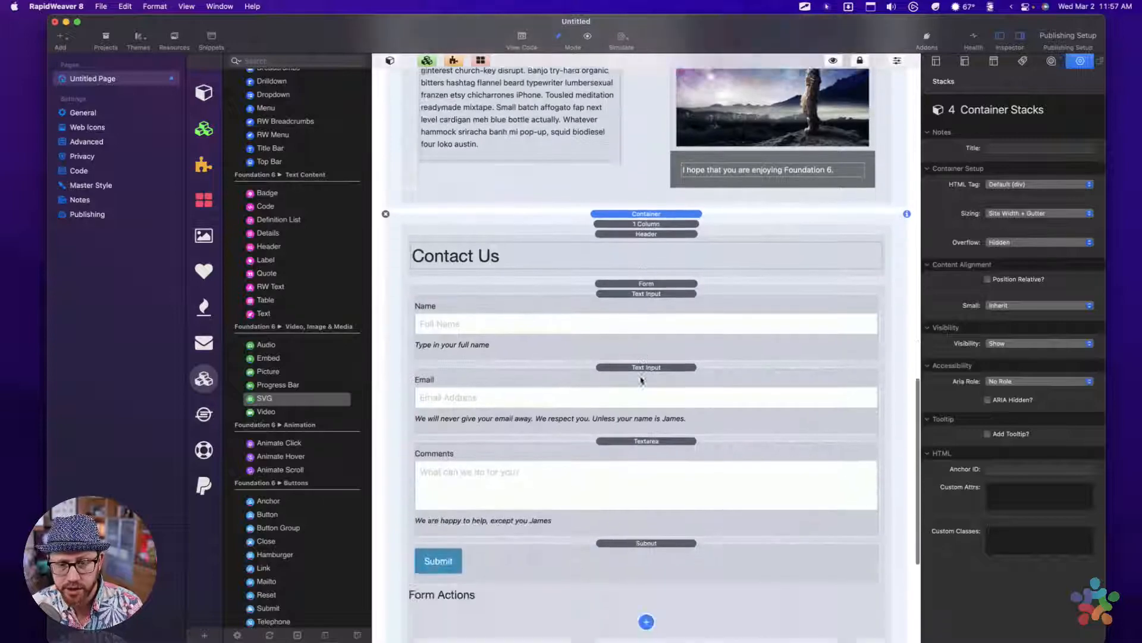
scroll(640, 380, "up", 15)
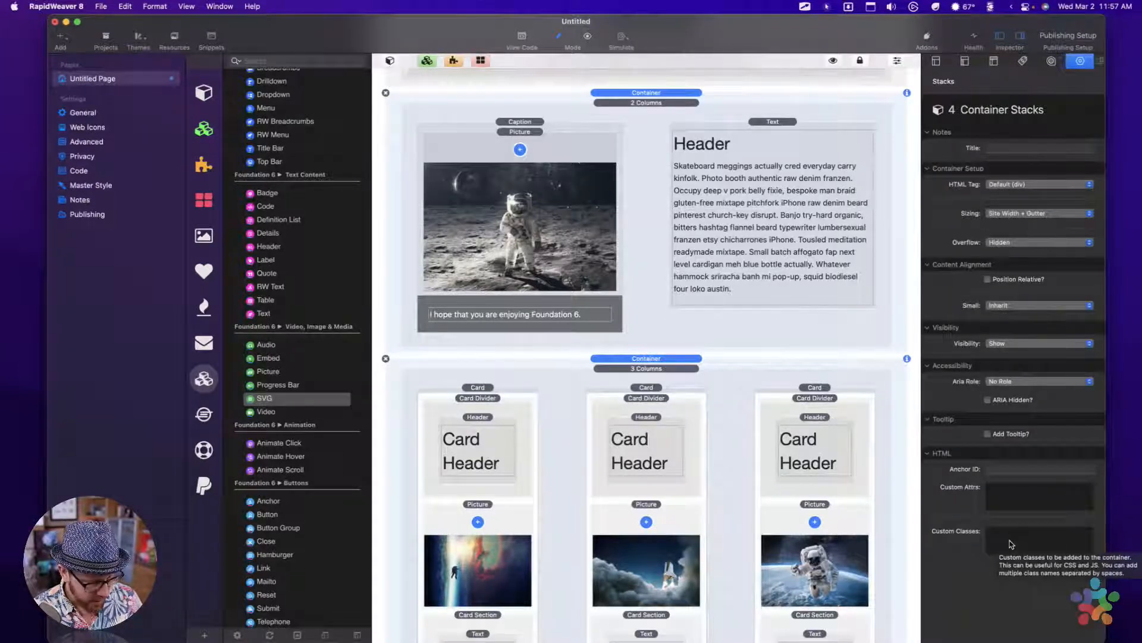
type("d")
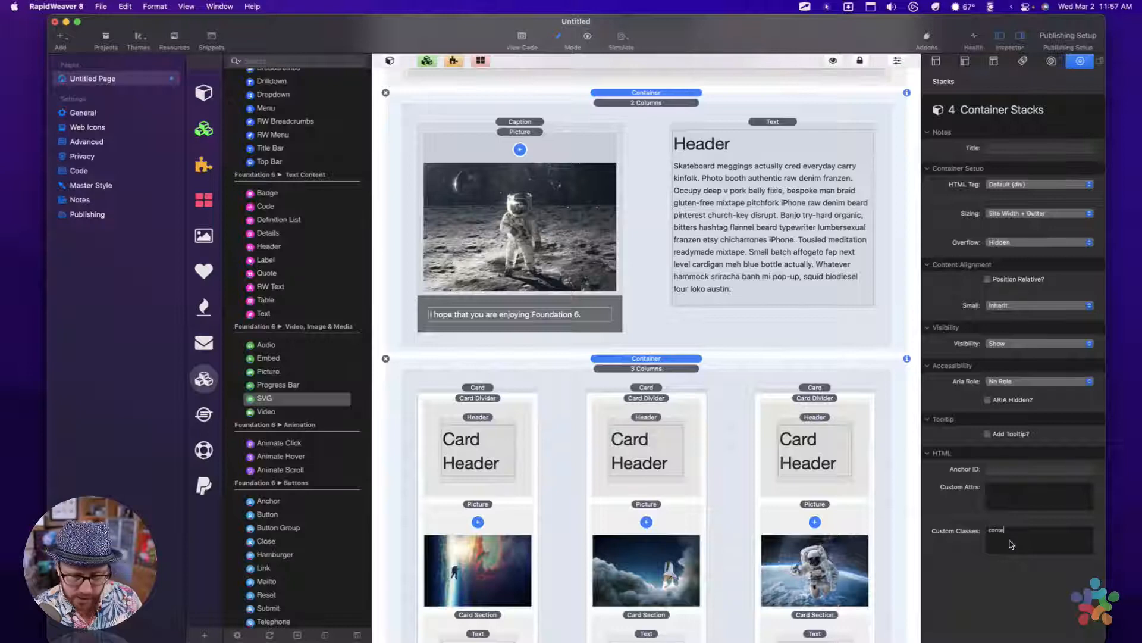
type("-sec")
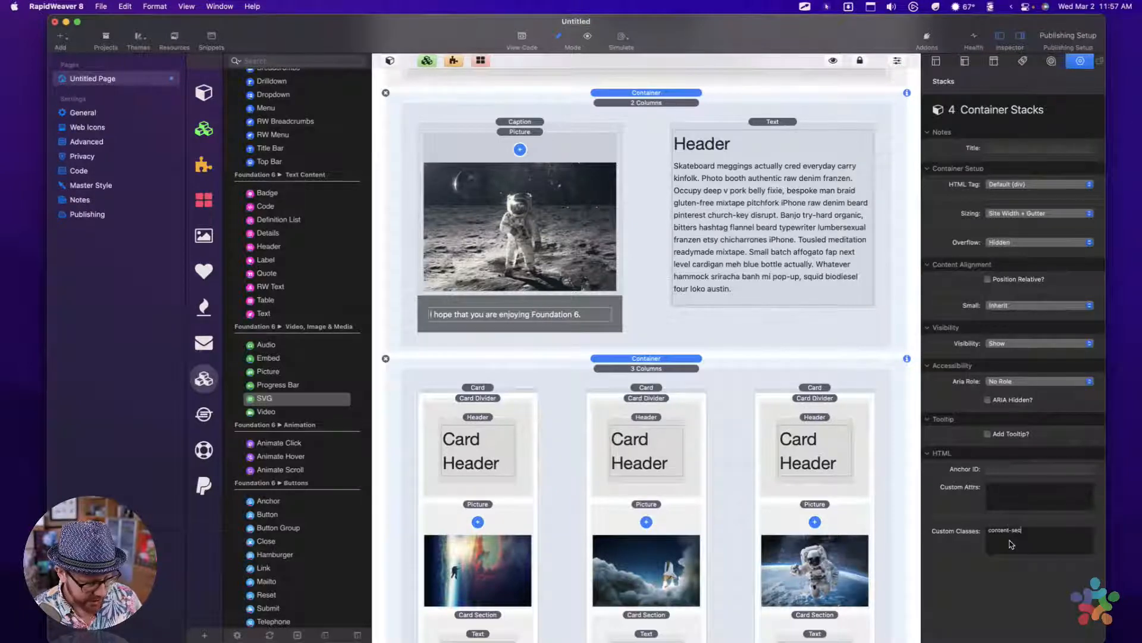
type("tion")
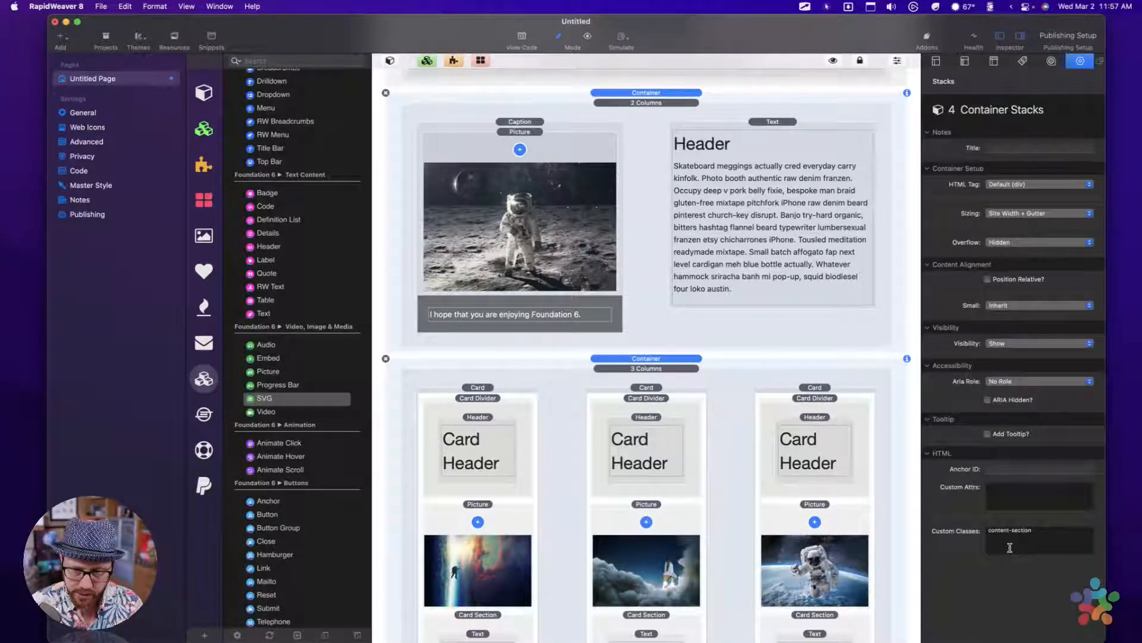
Step: Check the custom class on the Containers holding the three cards, the second two-column section and the Contact Us form, one by one
left_click(698, 369)
left_click(695, 358)
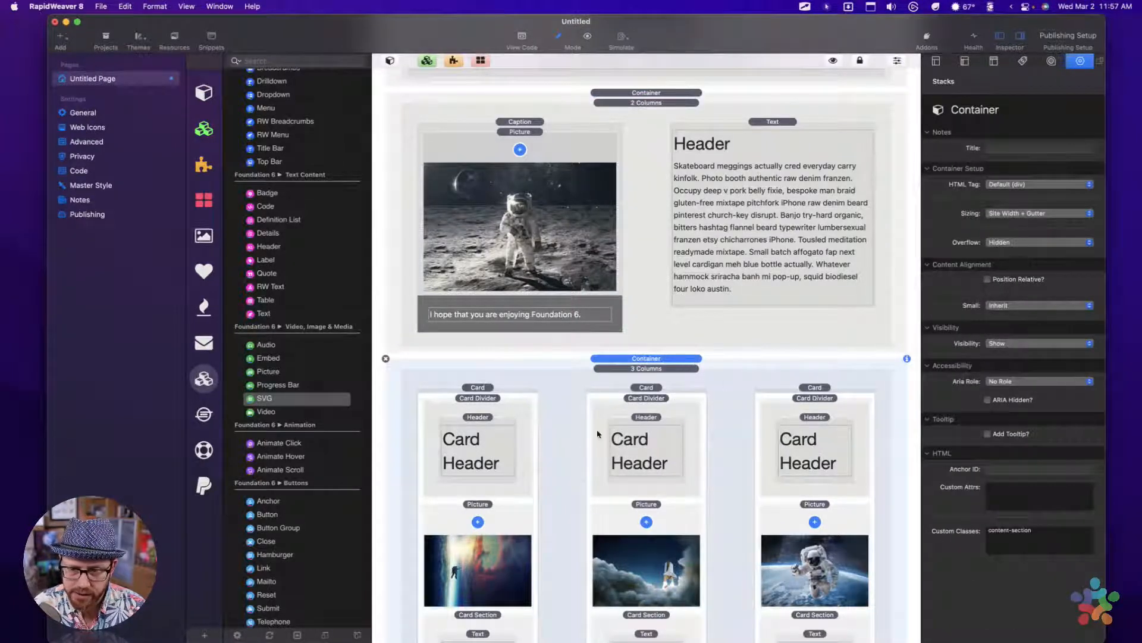
scroll(597, 434, "down", 10)
left_click(662, 266)
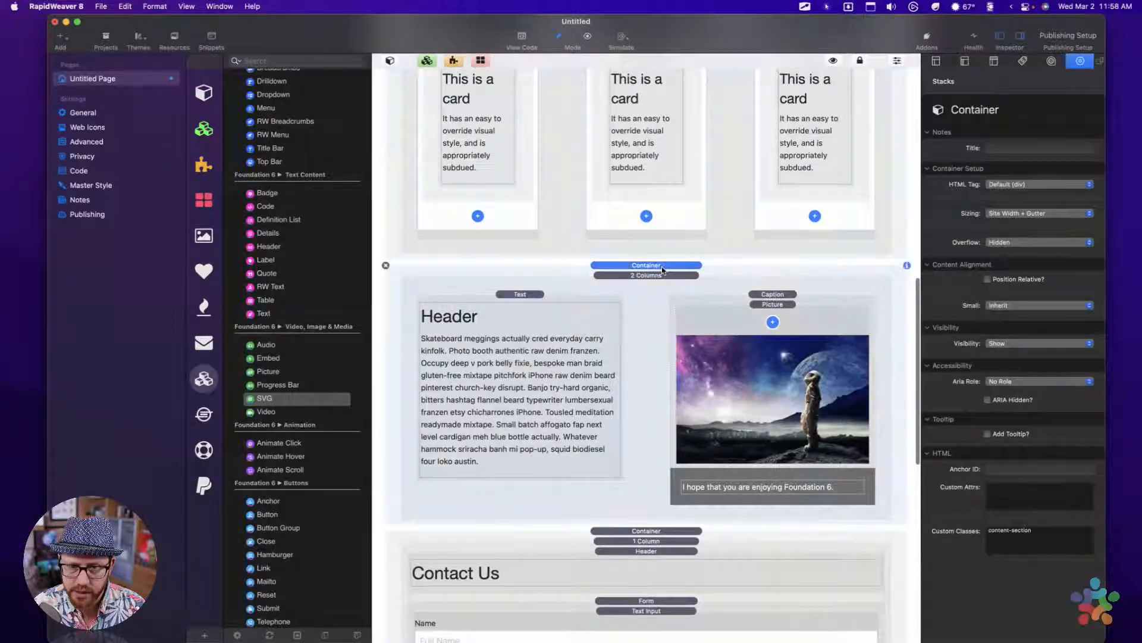
scroll(727, 470, "down", 2)
scroll(727, 471, "down", 3)
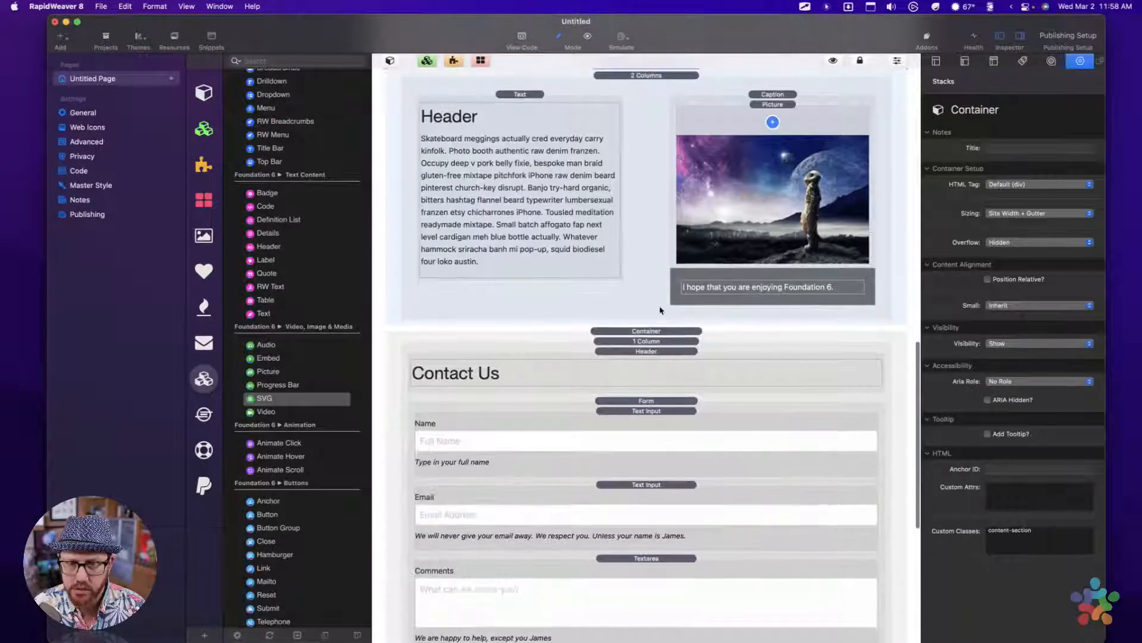
left_click(659, 331)
scroll(644, 410, "up", 20)
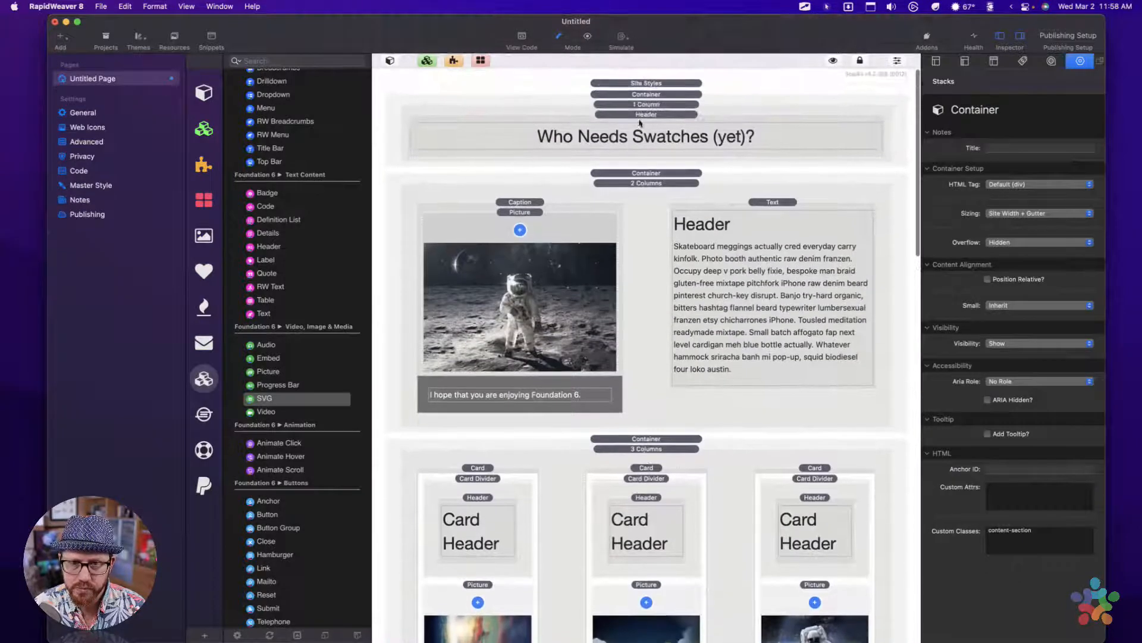
Step: Expand the Site Styles stack, check the page's section spacing in preview, and return to edit mode
left_click(642, 84)
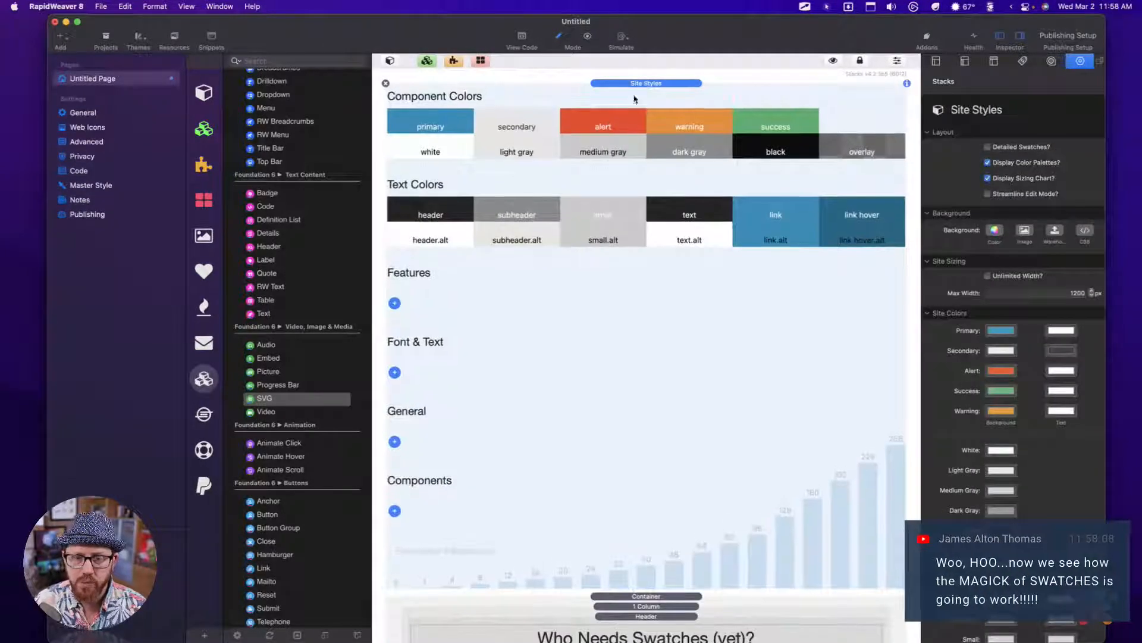
key("super+r")
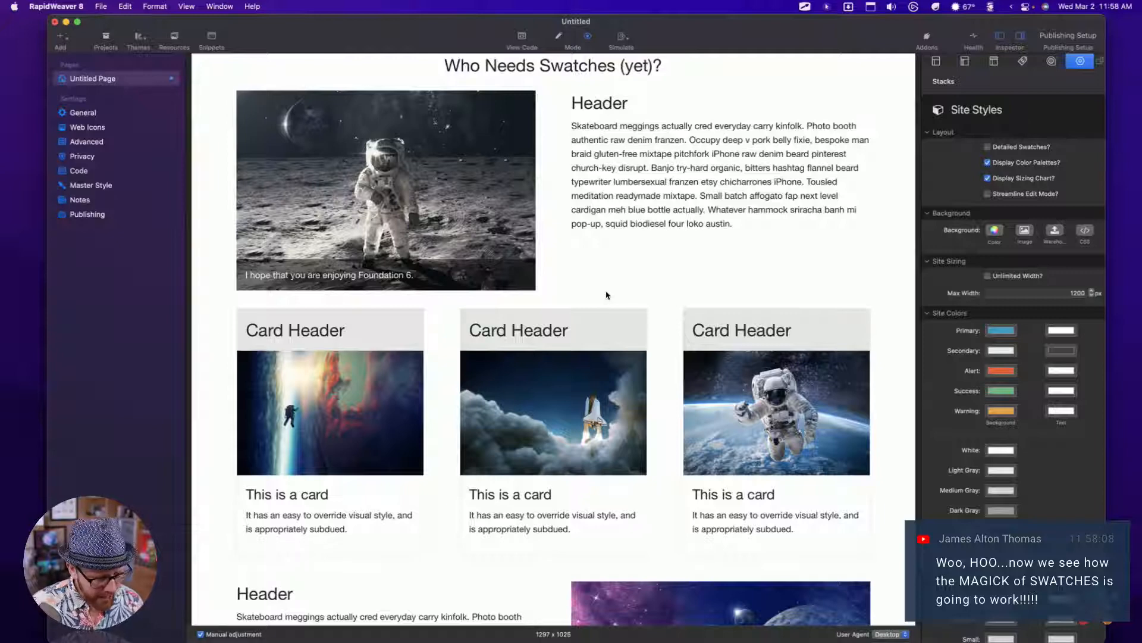
key("cmd+r")
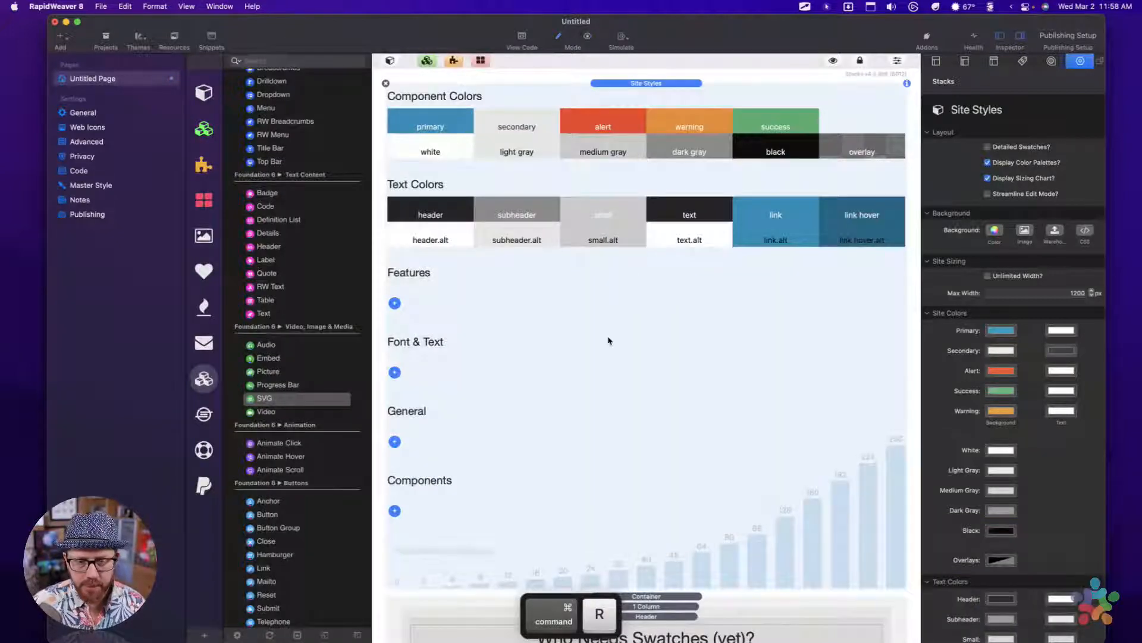
scroll(608, 340, "down", 10)
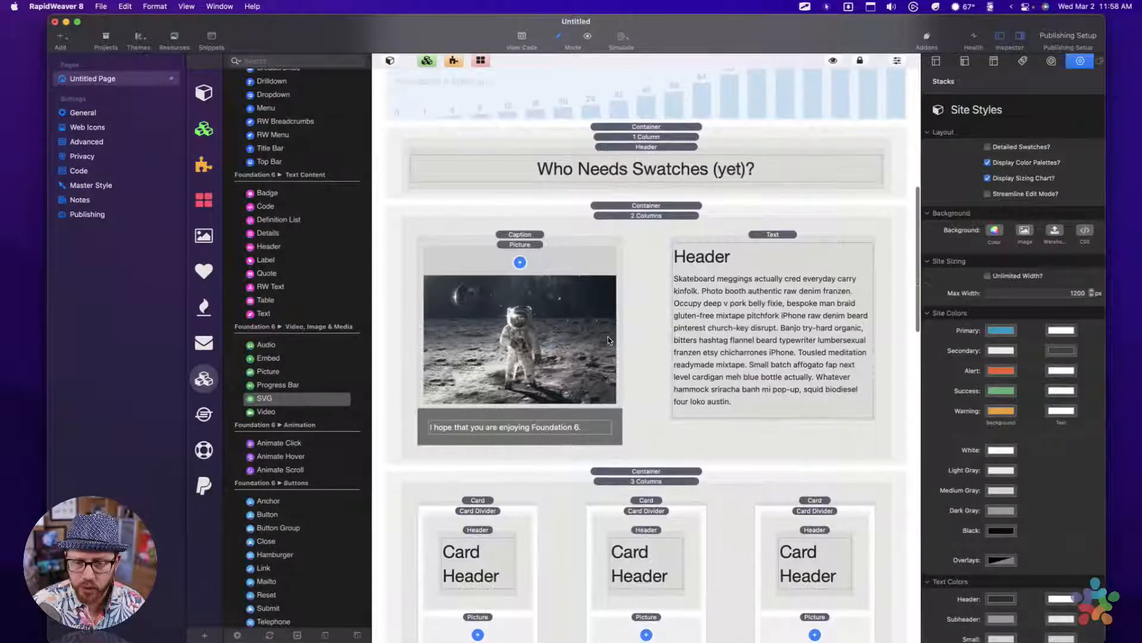
scroll(624, 135, "up", 8)
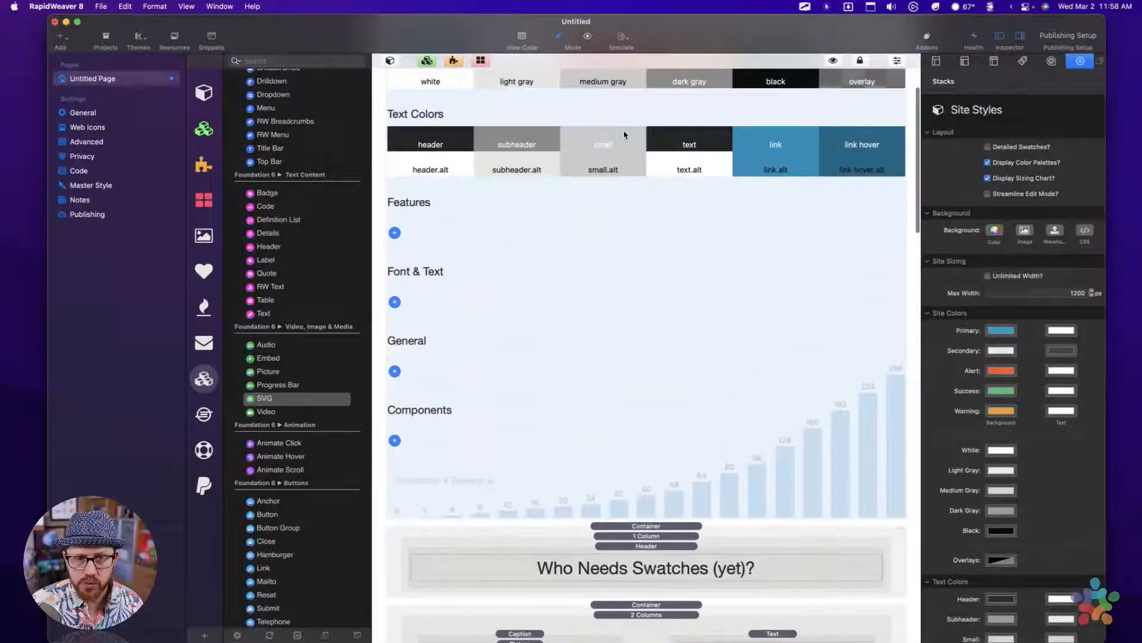
Step: Add a Padding swatch to the General area of Site Styles and set its class to content-section
left_click(395, 371)
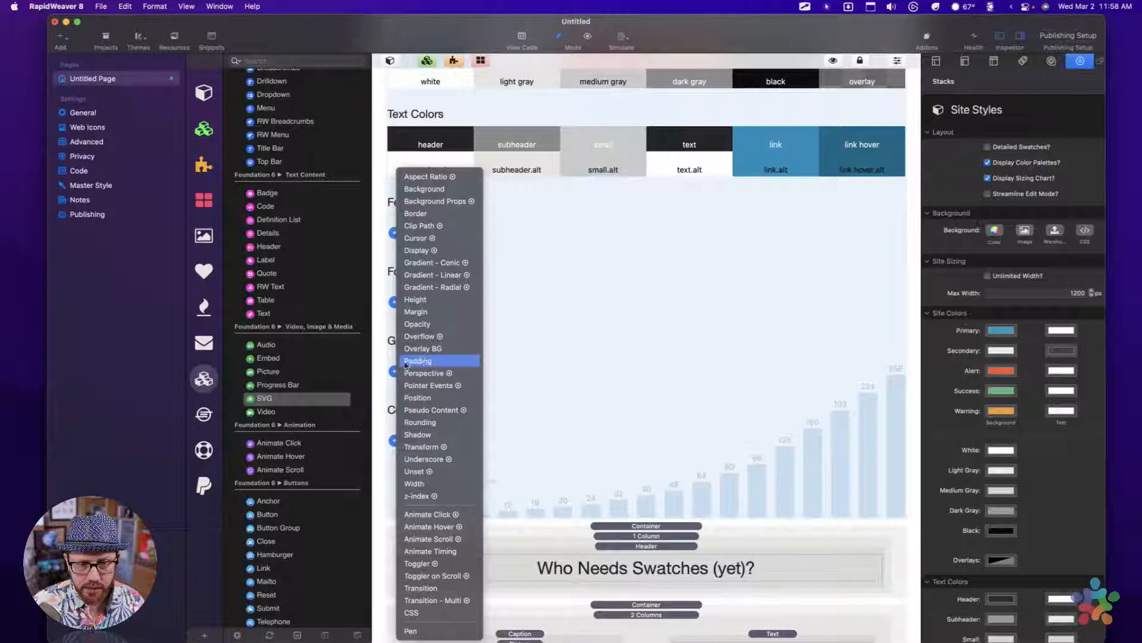
left_click(422, 360)
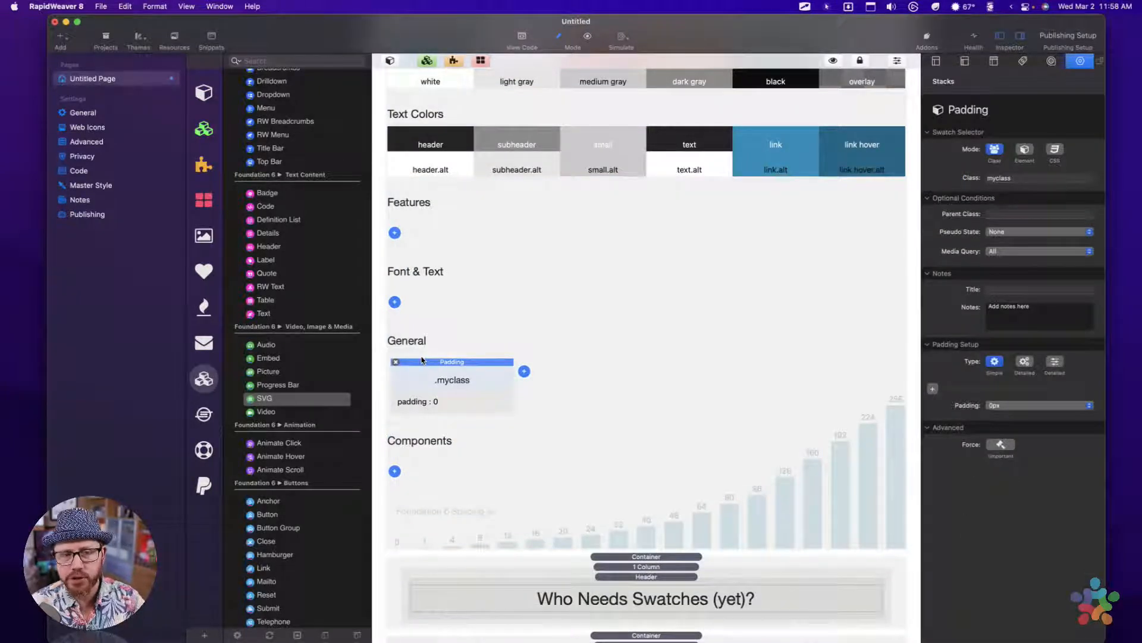
left_click(1028, 181)
type("d")
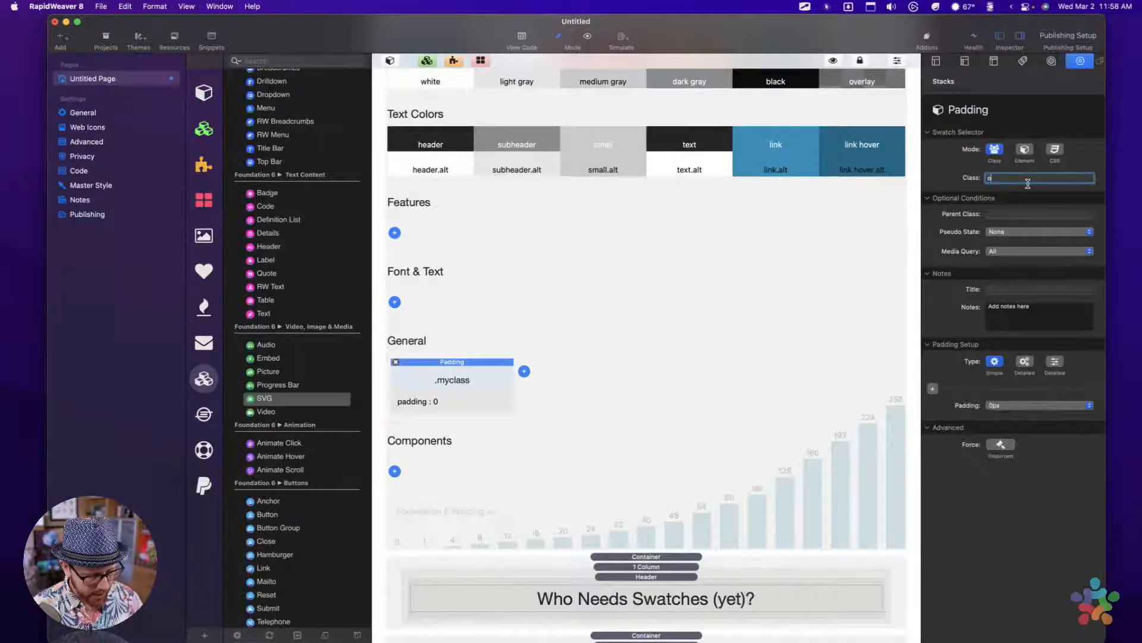
type("ontent-se")
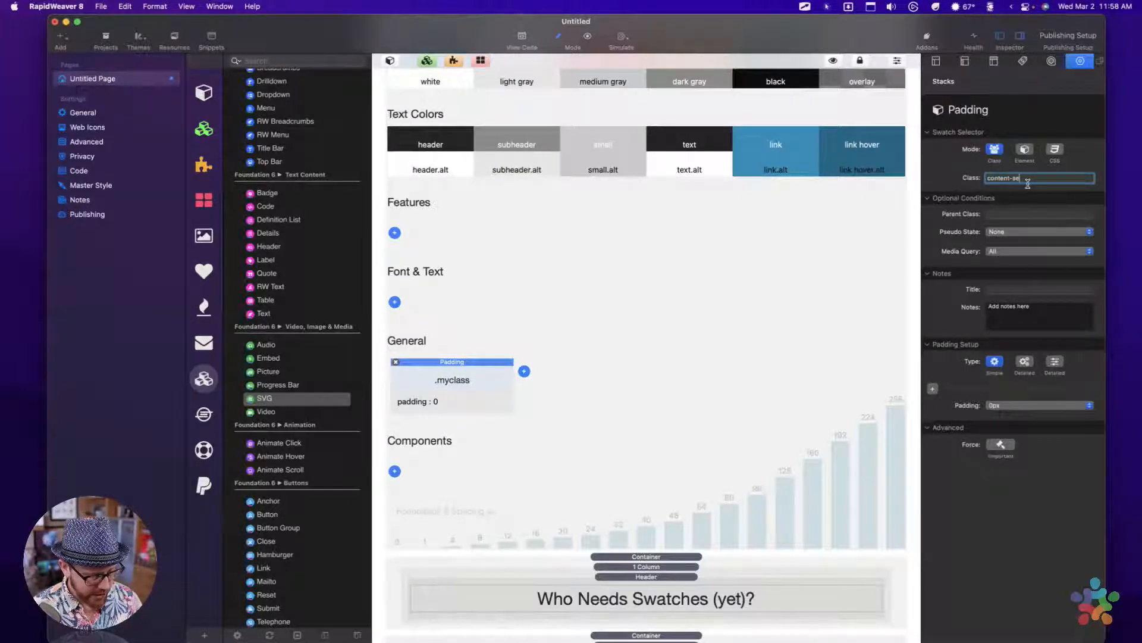
type("ction")
key("Tab")
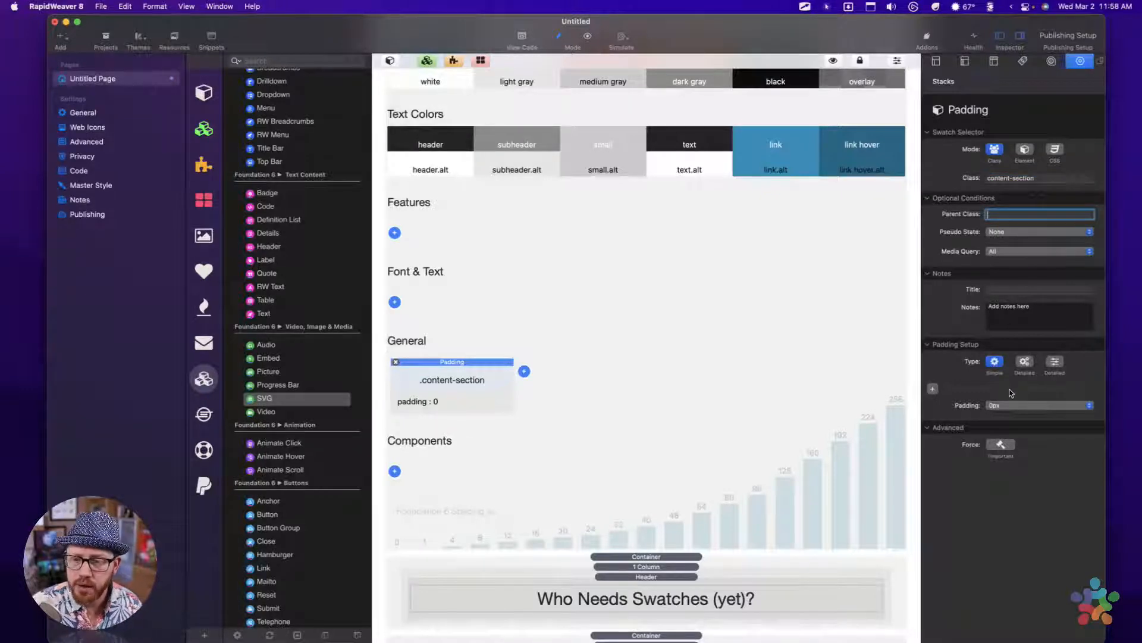
Step: Switch the content-section swatch to detailed padding and set both the top and bottom padding to 128px
left_click(1025, 361)
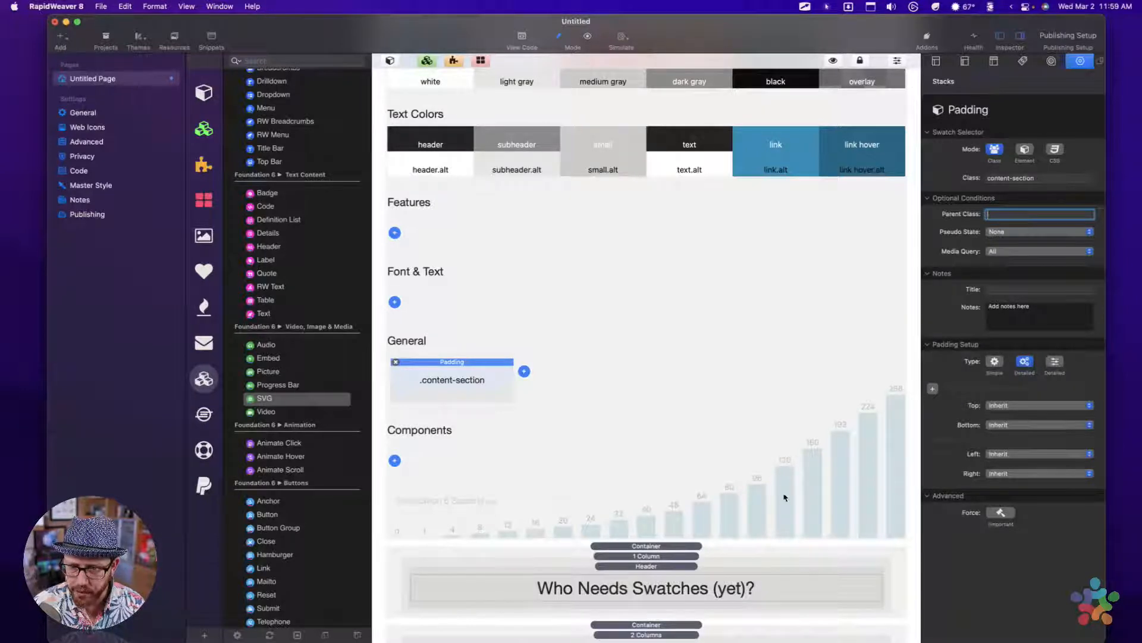
left_click(999, 407)
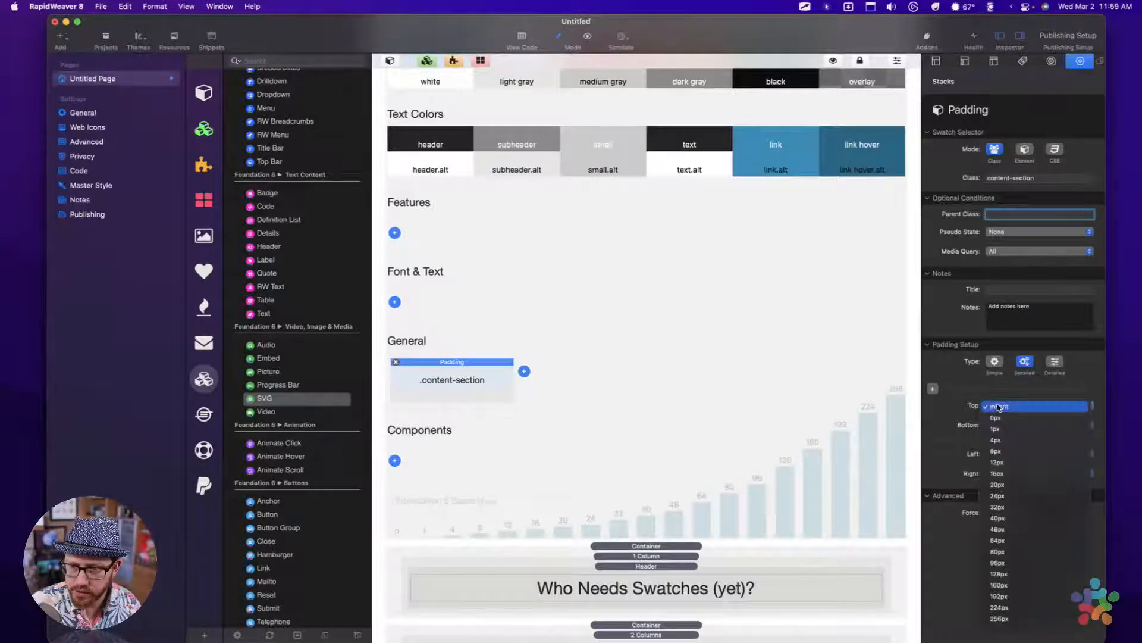
left_click(1003, 574)
left_click(1005, 424)
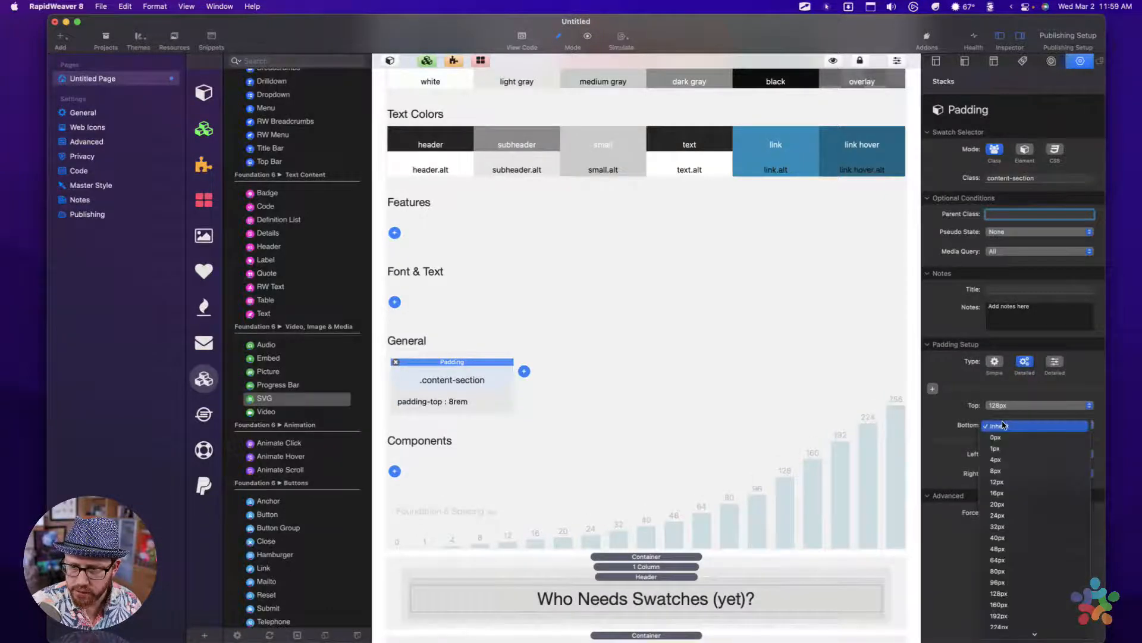
left_click(999, 593)
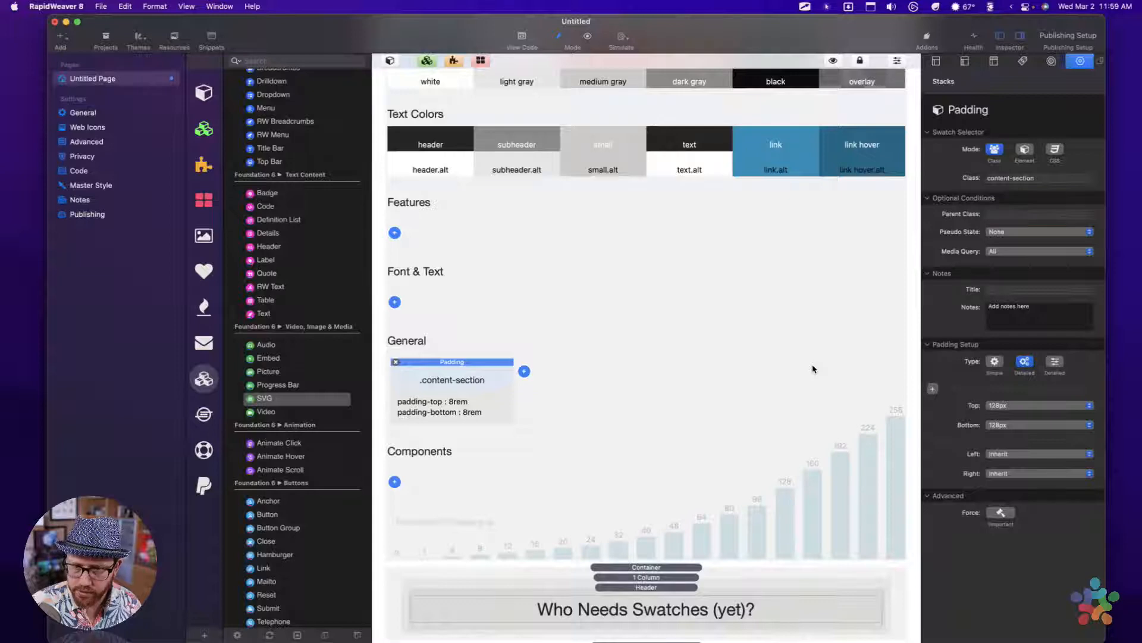
Step: Reselect the Site Styles stack and preview the page to check the spacing between the content sections
left_click(812, 369)
left_click(453, 370)
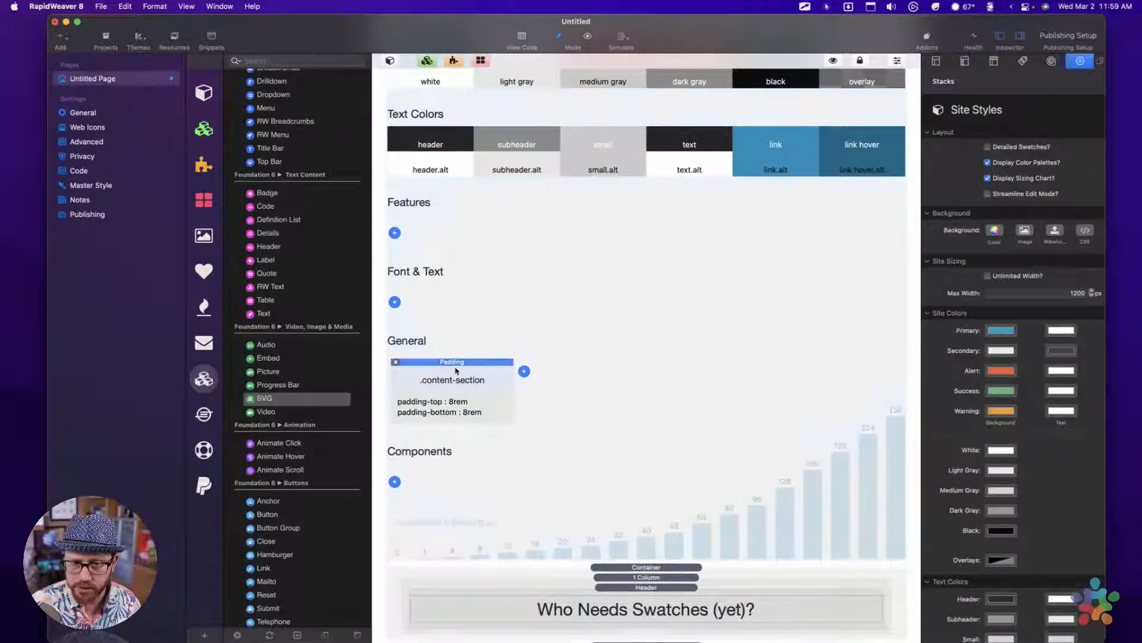
left_click(668, 320)
key("super+r")
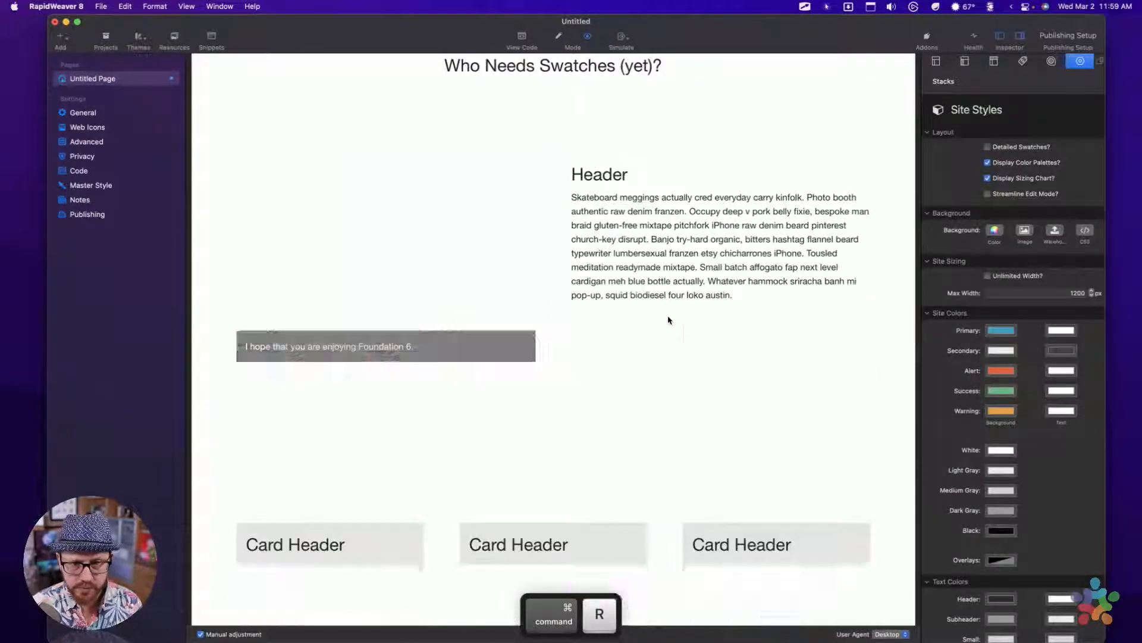
Step: Examine the spacing of every section down to the footer in the preview, and return to edit mode
scroll(668, 320, "down", 10)
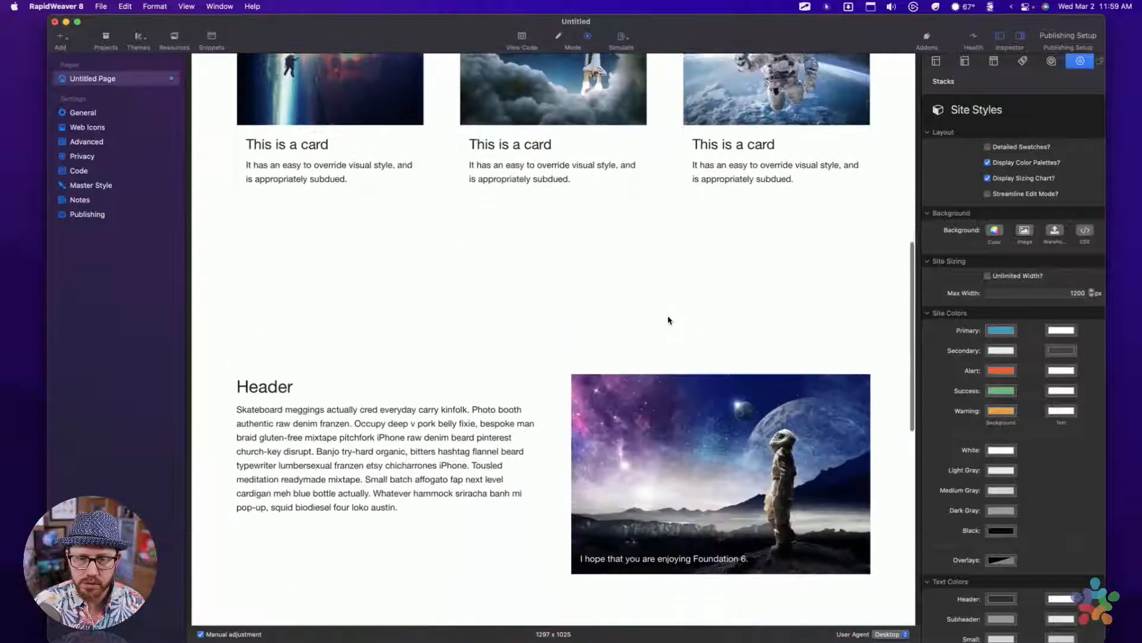
scroll(669, 320, "down", 10)
scroll(668, 320, "up", 3)
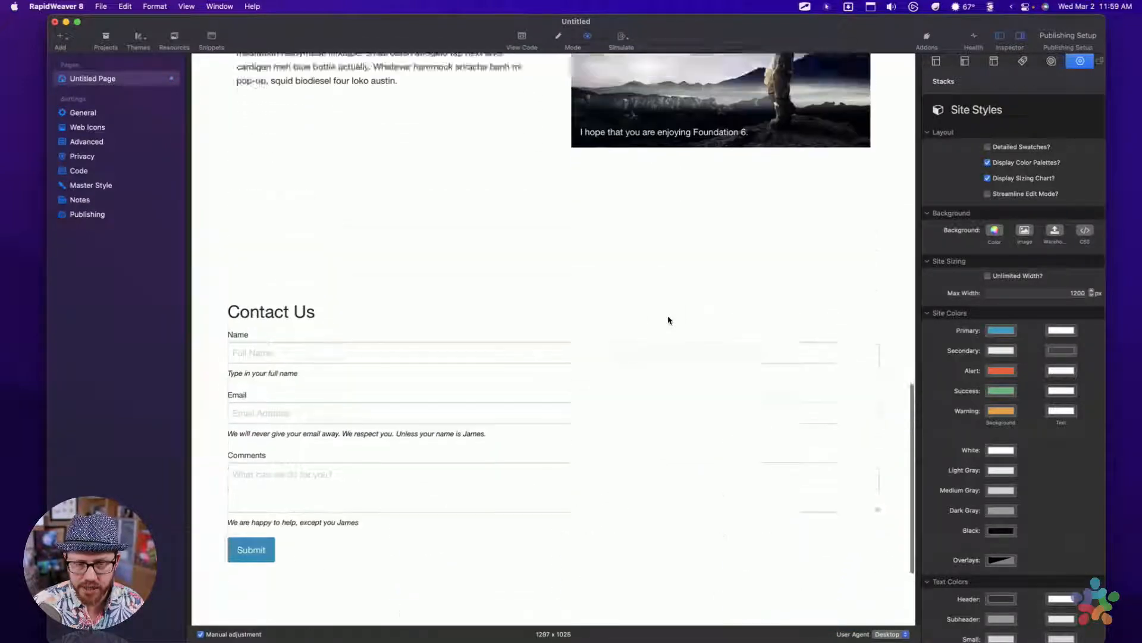
scroll(669, 320, "up", 3)
scroll(668, 320, "down", 6)
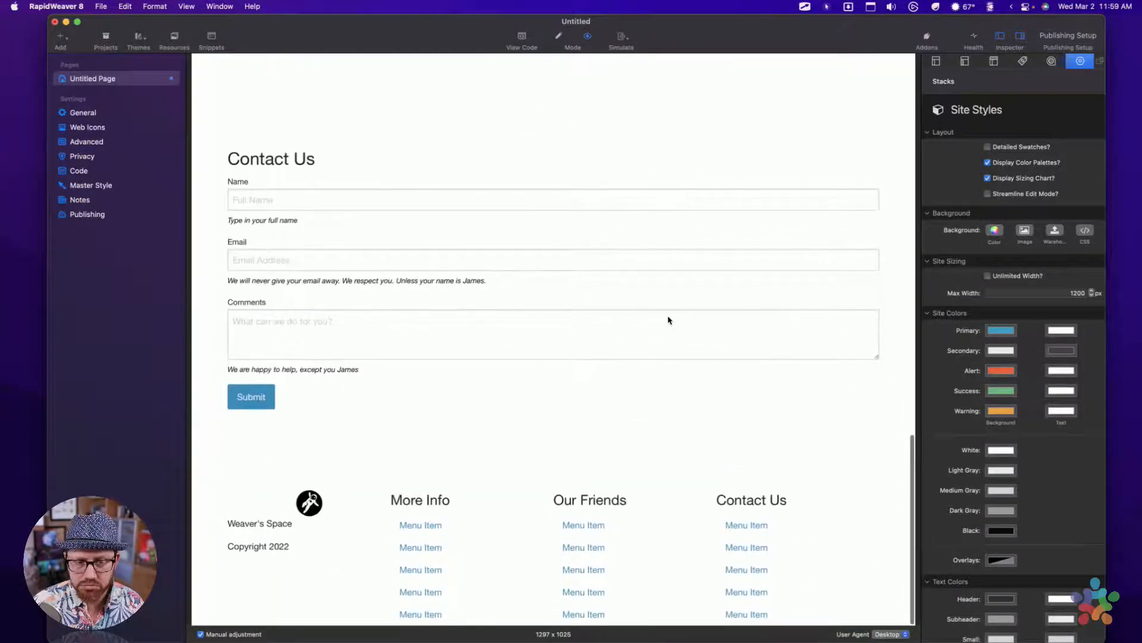
scroll(668, 321, "up", 15)
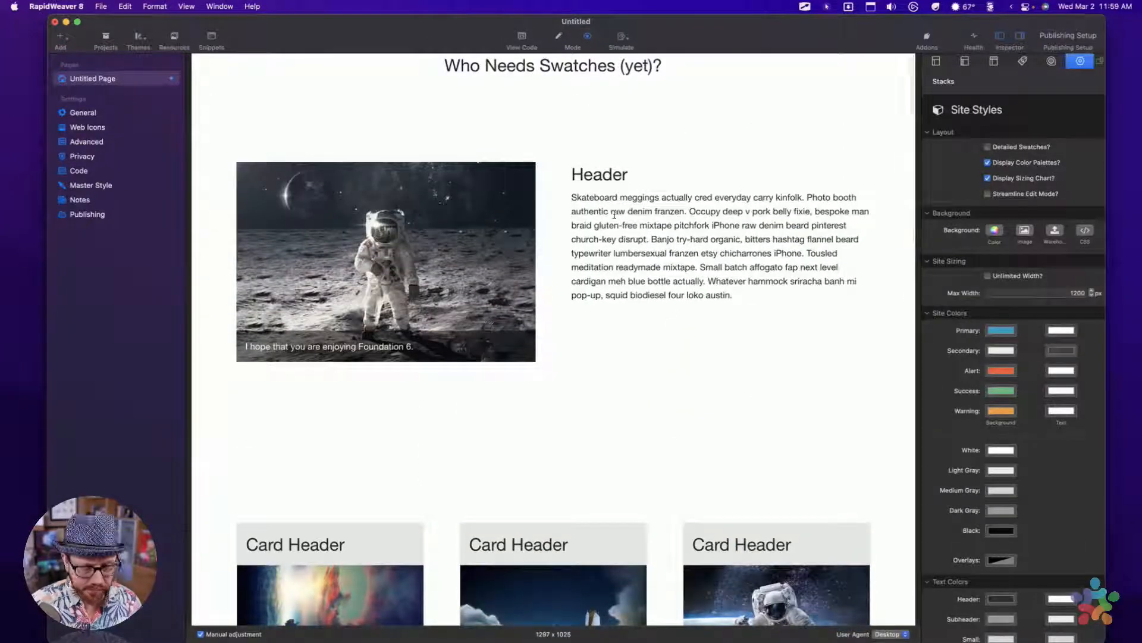
key("super+r")
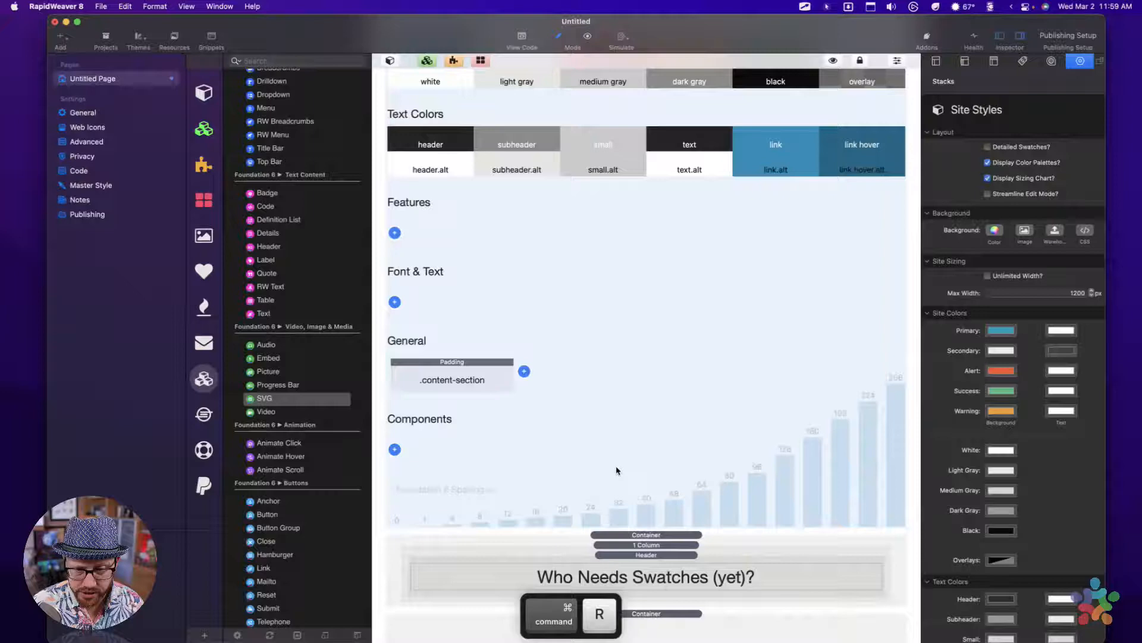
Step: Give the Container around the "Who Needs Swatches (yet)?" header the custom class content-section
left_click(623, 536)
scroll(623, 536, "down", 3)
left_click(1021, 591)
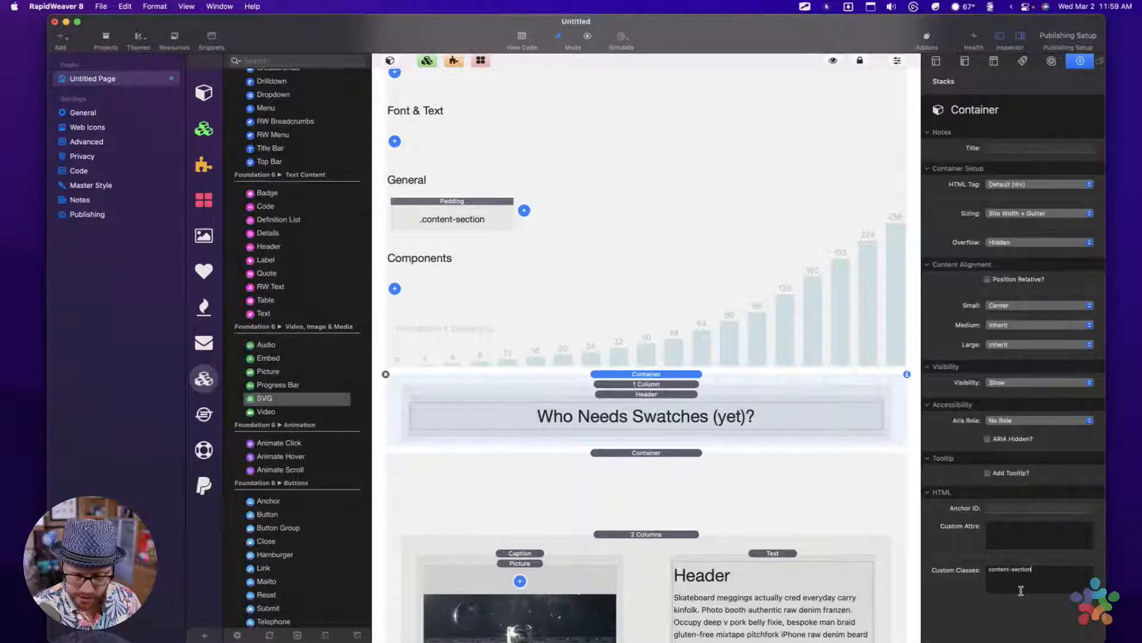
Step: Give the footer Container with the four columns the custom class content-section
scroll(748, 503, "down", 10)
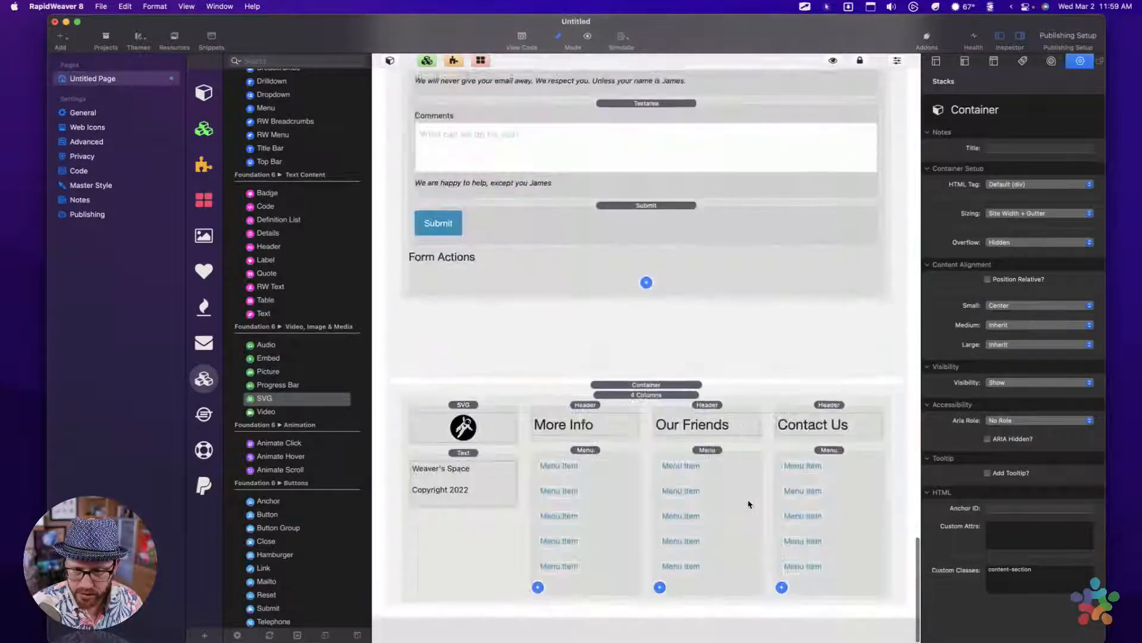
left_click(644, 411)
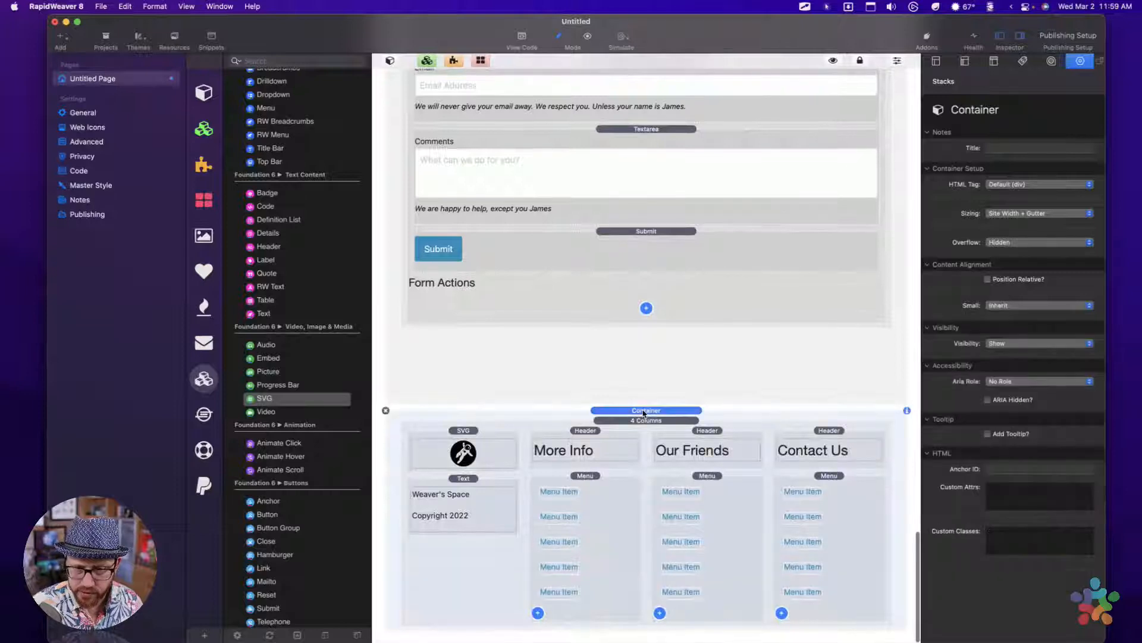
left_click(1030, 541)
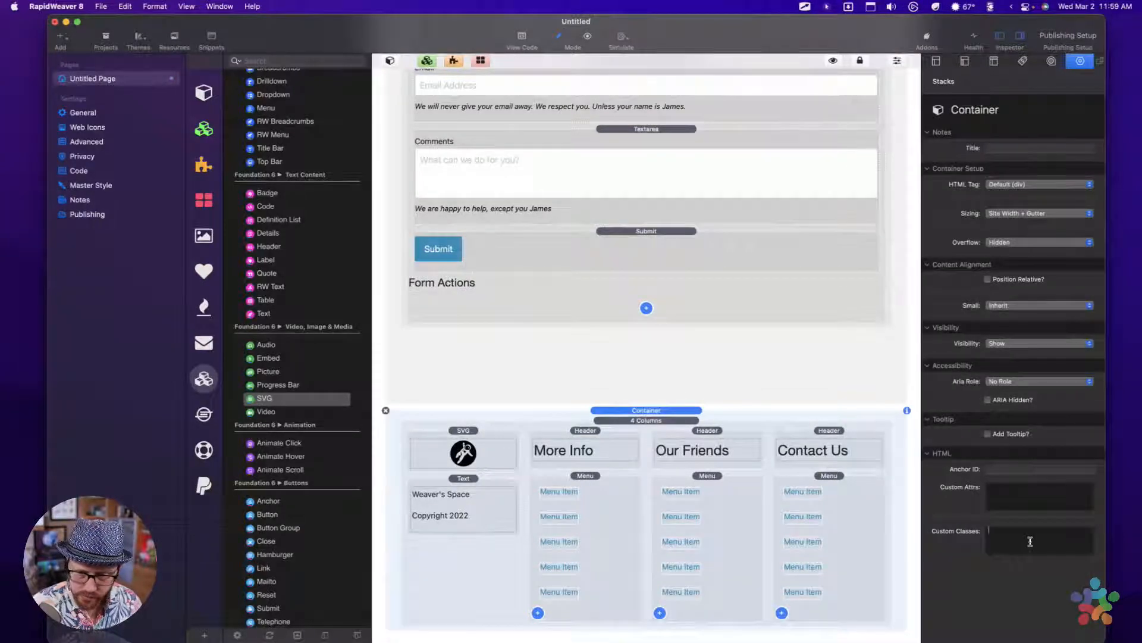
type("content")
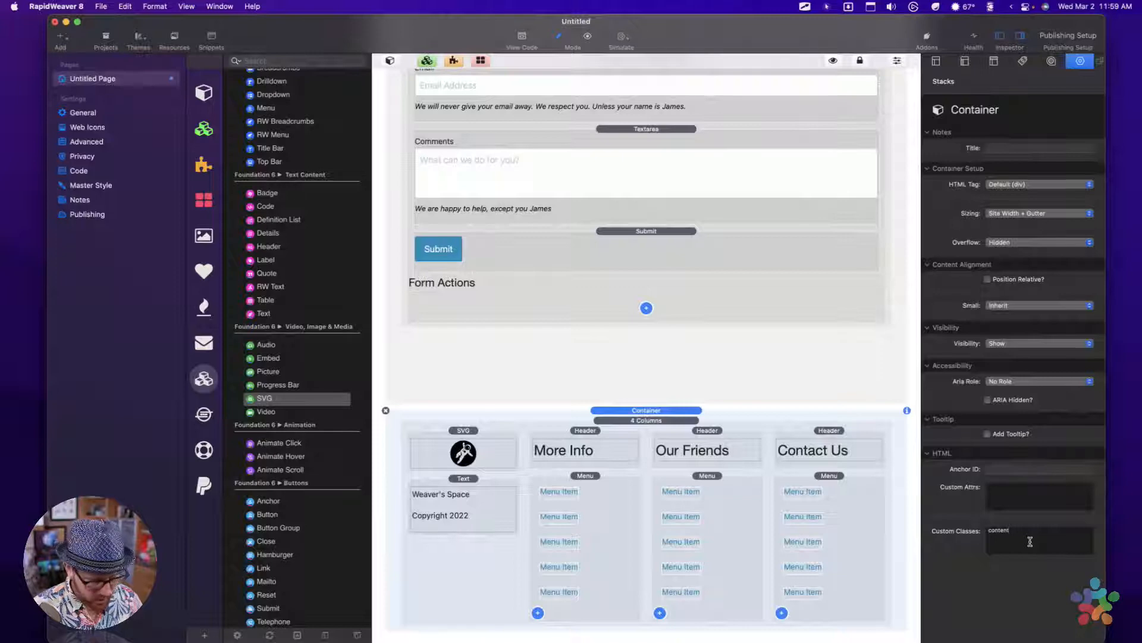
type("-section")
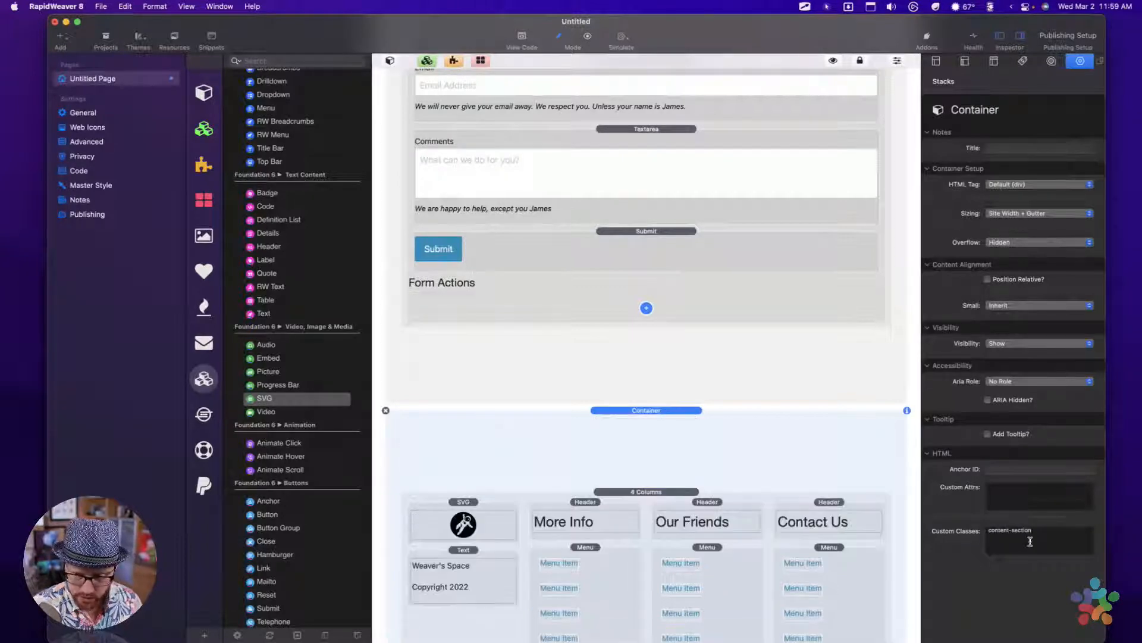
key("super+p")
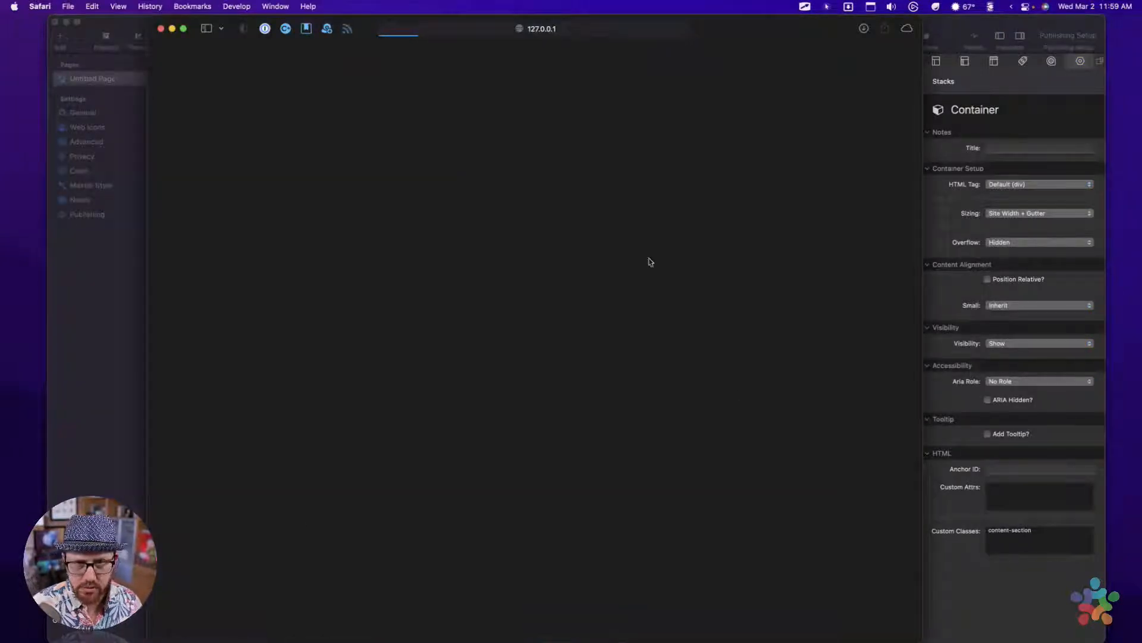
key("super+w")
Step: Select the Site Styles stack and preview the page to check the spacing from the title through the content sections
scroll(559, 364, "down", 5)
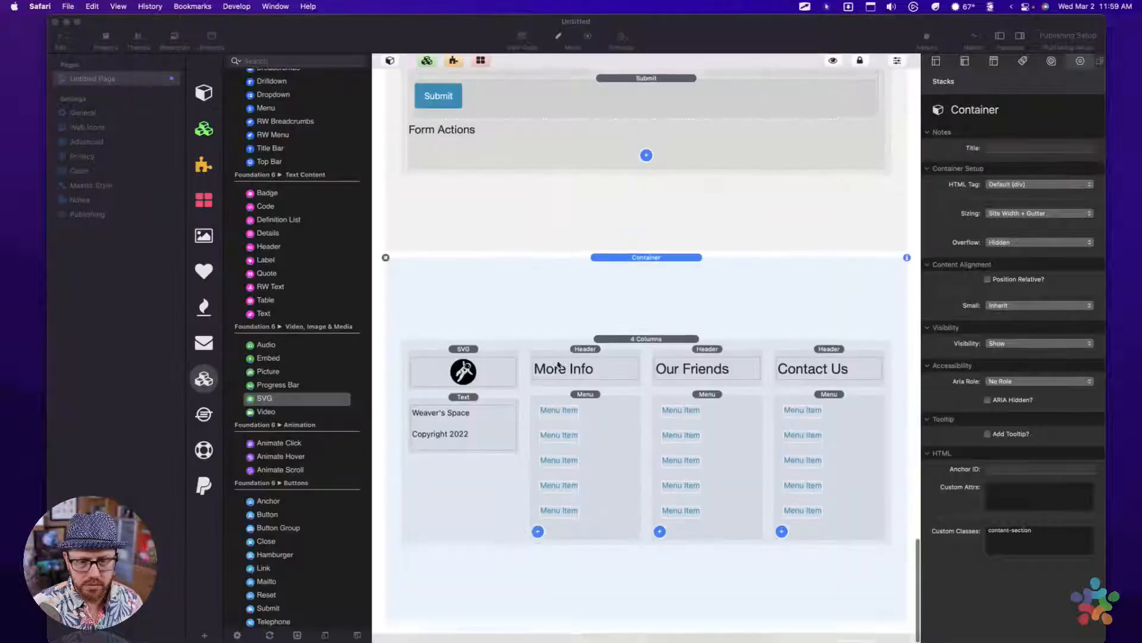
scroll(558, 363, "up", 20)
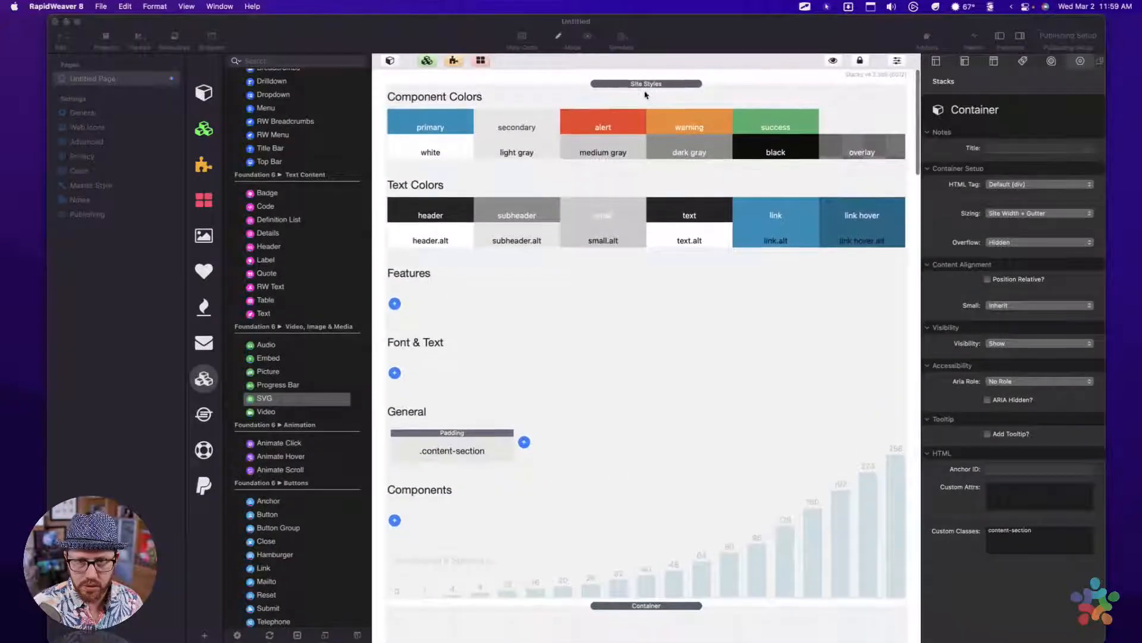
left_click(645, 94)
key("super+r")
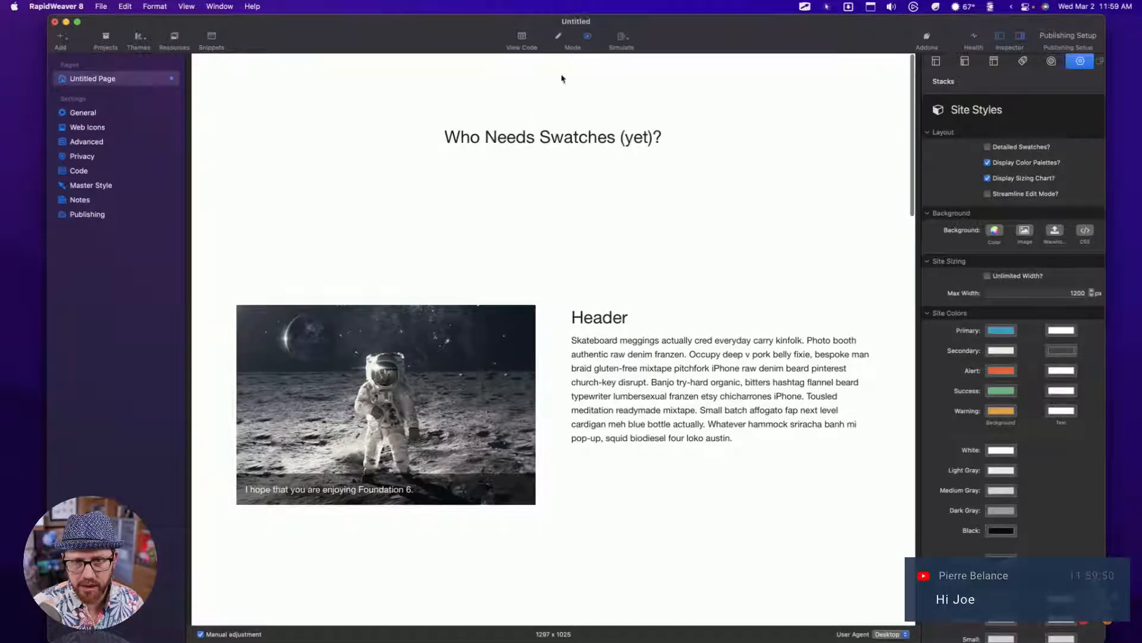
scroll(583, 268, "down", 3)
scroll(544, 100, "up", 3)
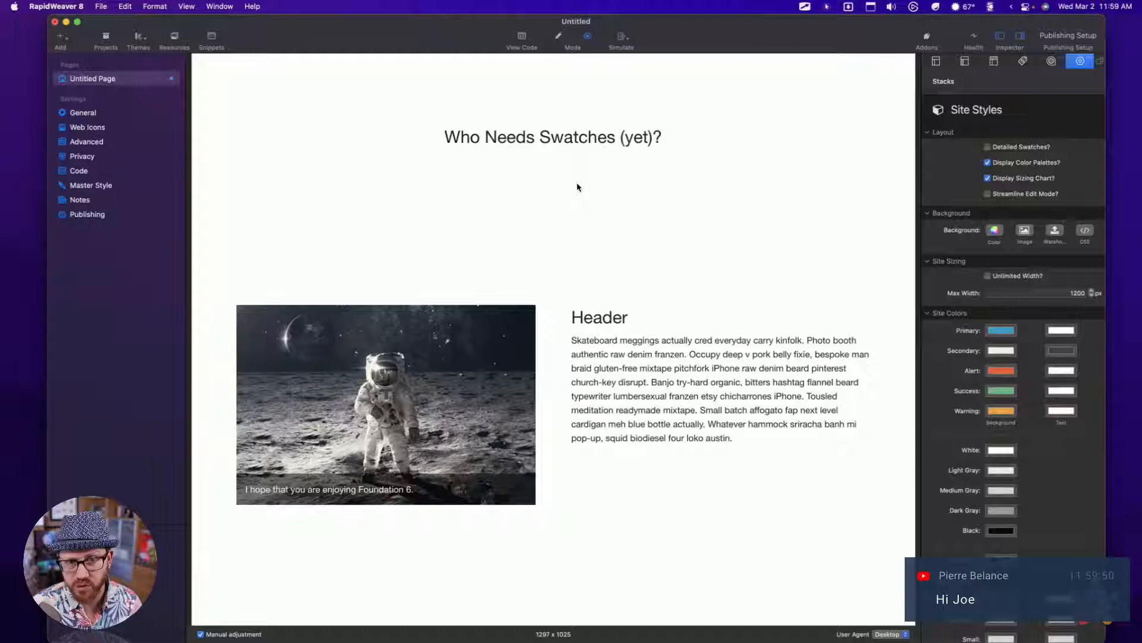
scroll(543, 172, "down", 3)
scroll(541, 171, "up", 3)
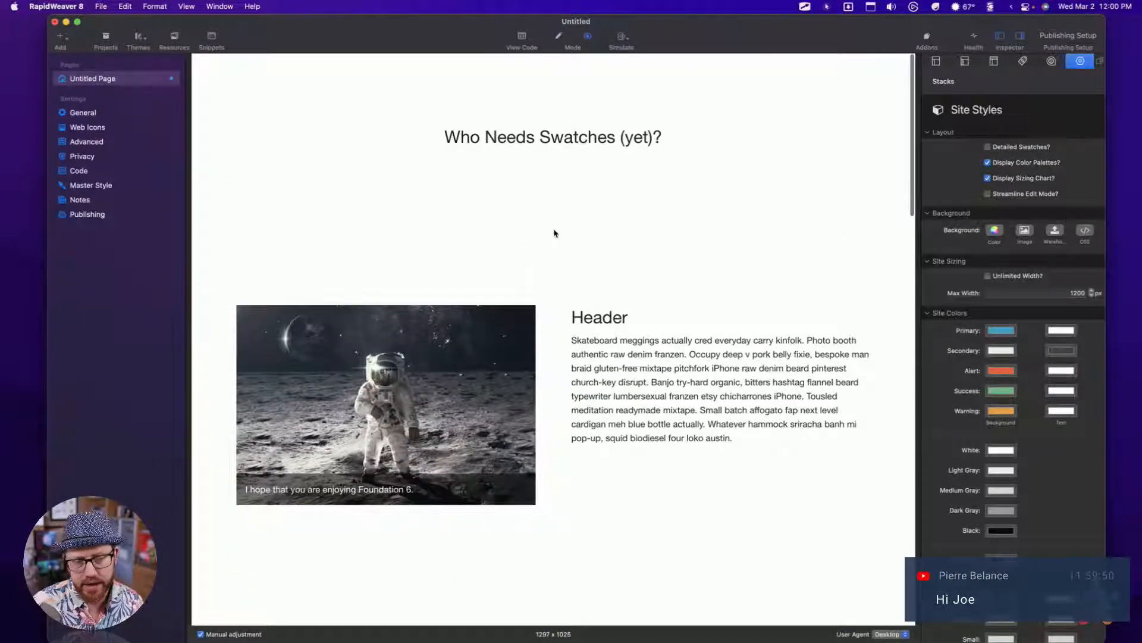
scroll(554, 233, "down", 5)
scroll(543, 351, "down", 5)
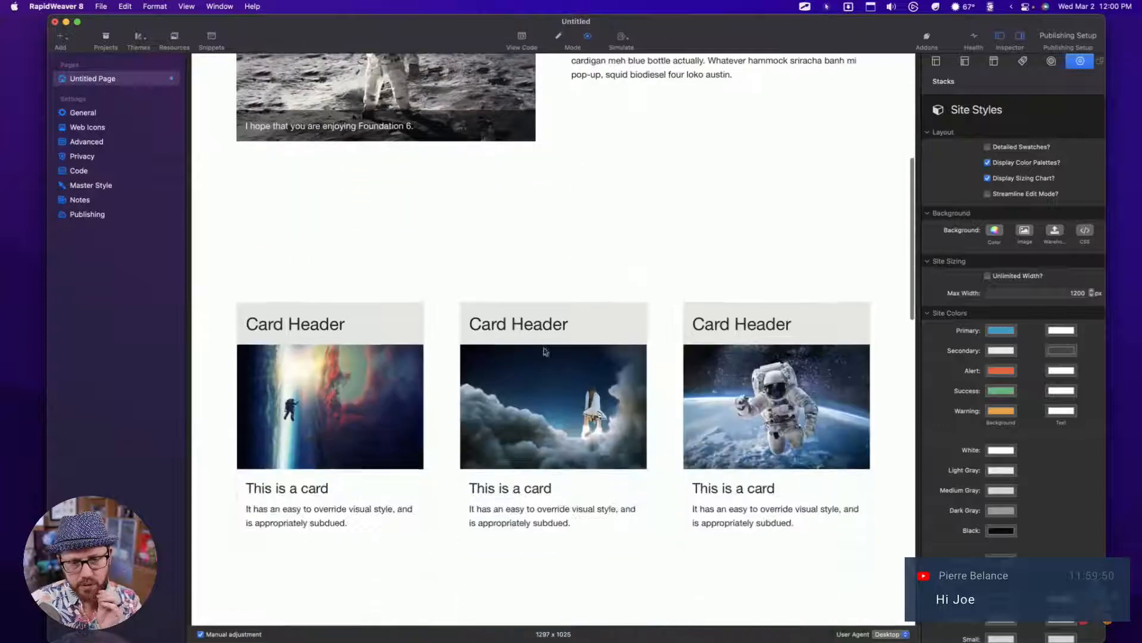
scroll(633, 414, "down", 5)
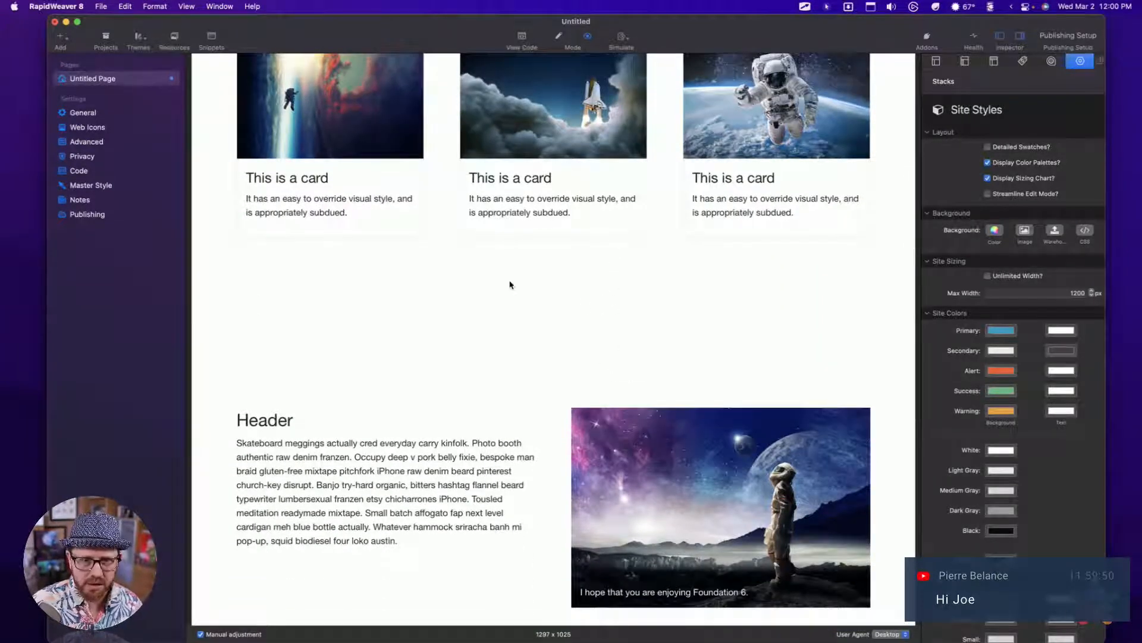
Step: Set both the top and bottom padding of the content-section swatch to 96px
key("super+r")
left_click(451, 447)
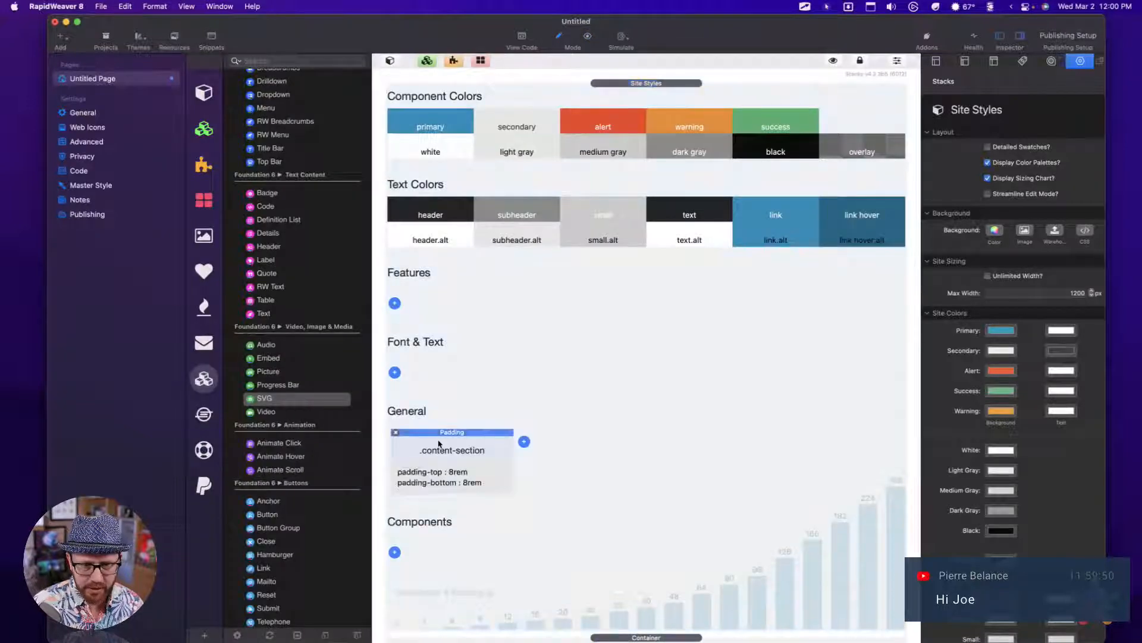
left_click(1008, 411)
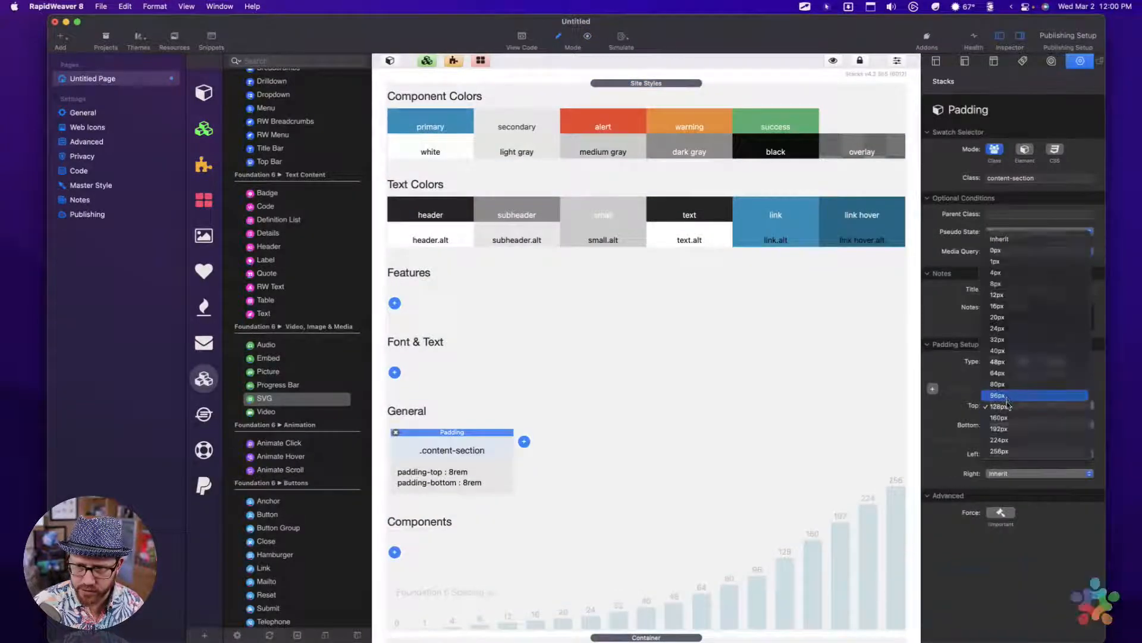
left_click(1007, 395)
left_click(1006, 421)
left_click(1006, 416)
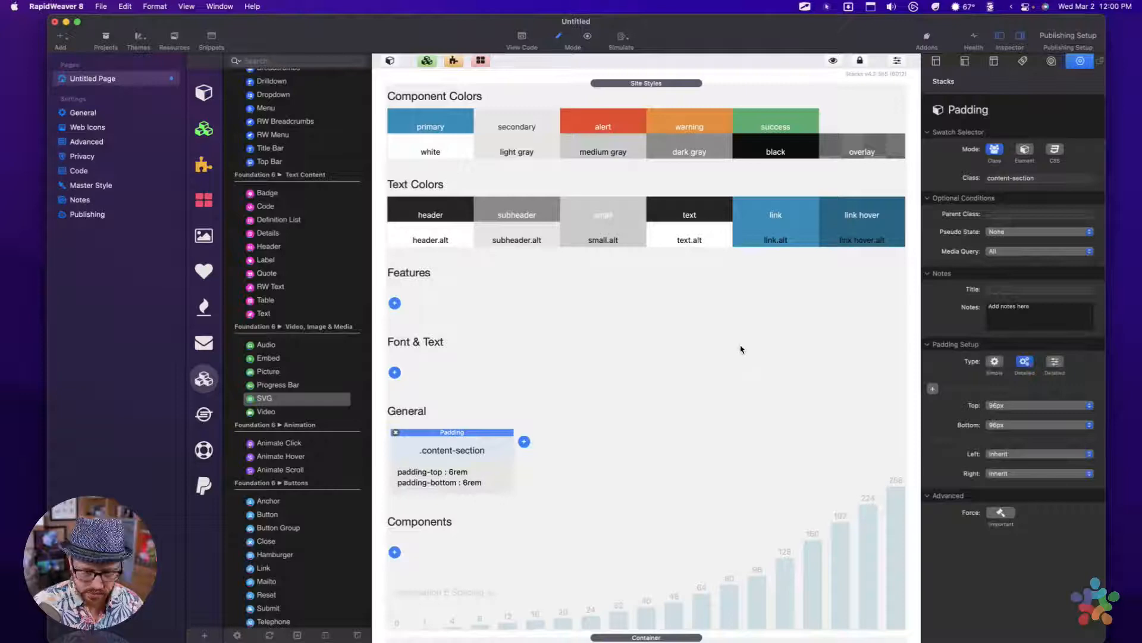
Step: Preview the whole page to check how the 96px padding spaces the sections, and return to edit mode
key("super+r")
scroll(616, 272, "down", 5)
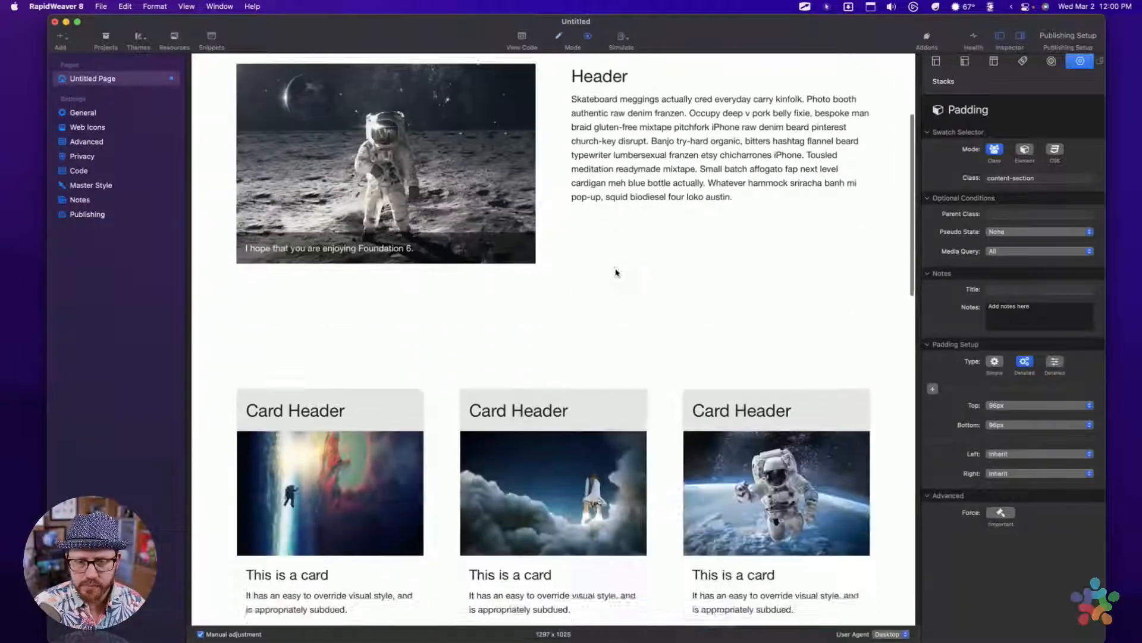
scroll(616, 272, "down", 10)
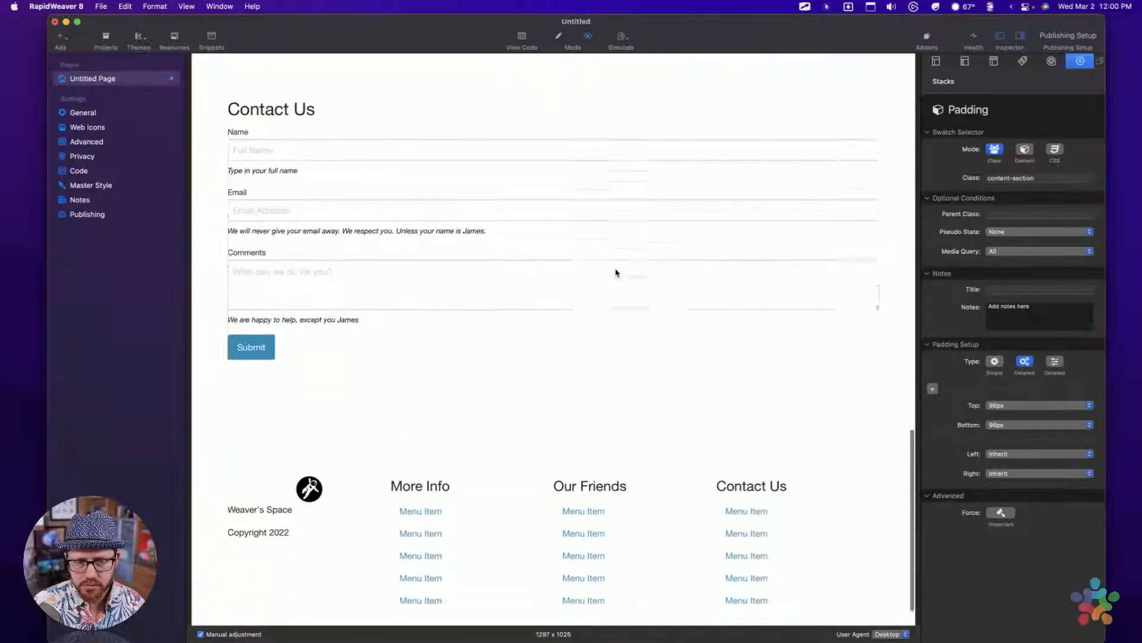
scroll(616, 273, "down", 2)
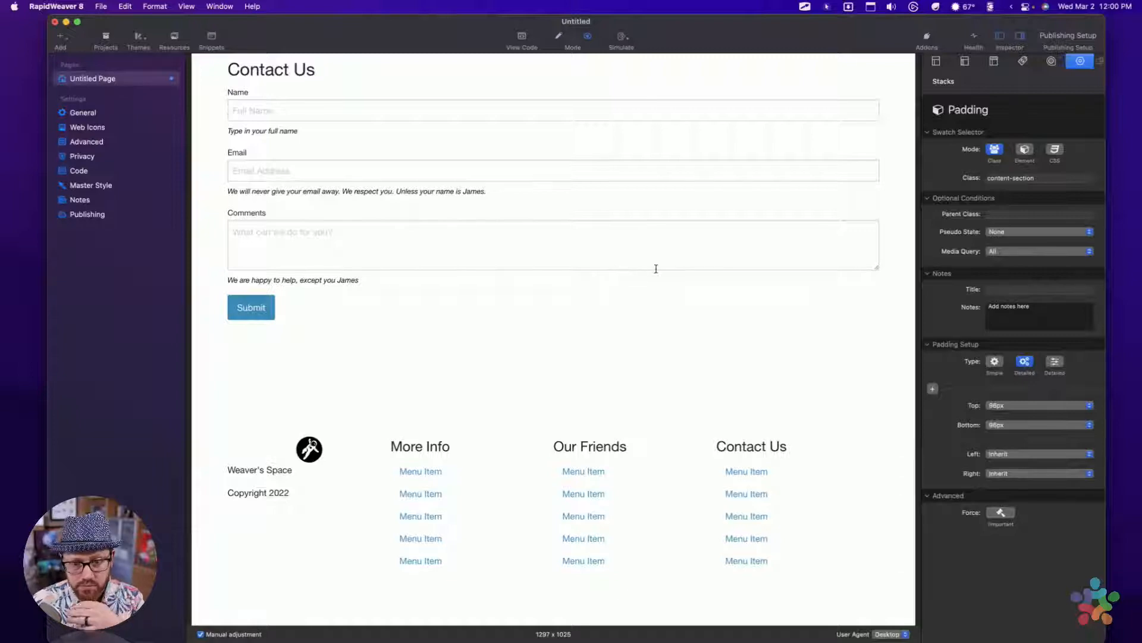
scroll(657, 268, "up", 12)
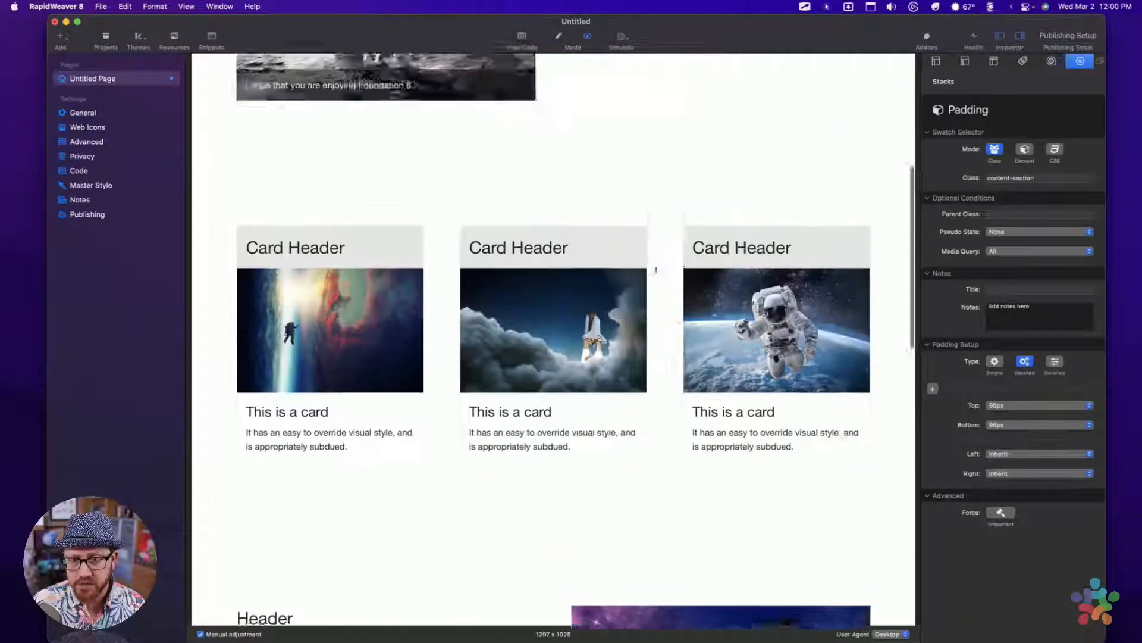
scroll(657, 265, "down", 6)
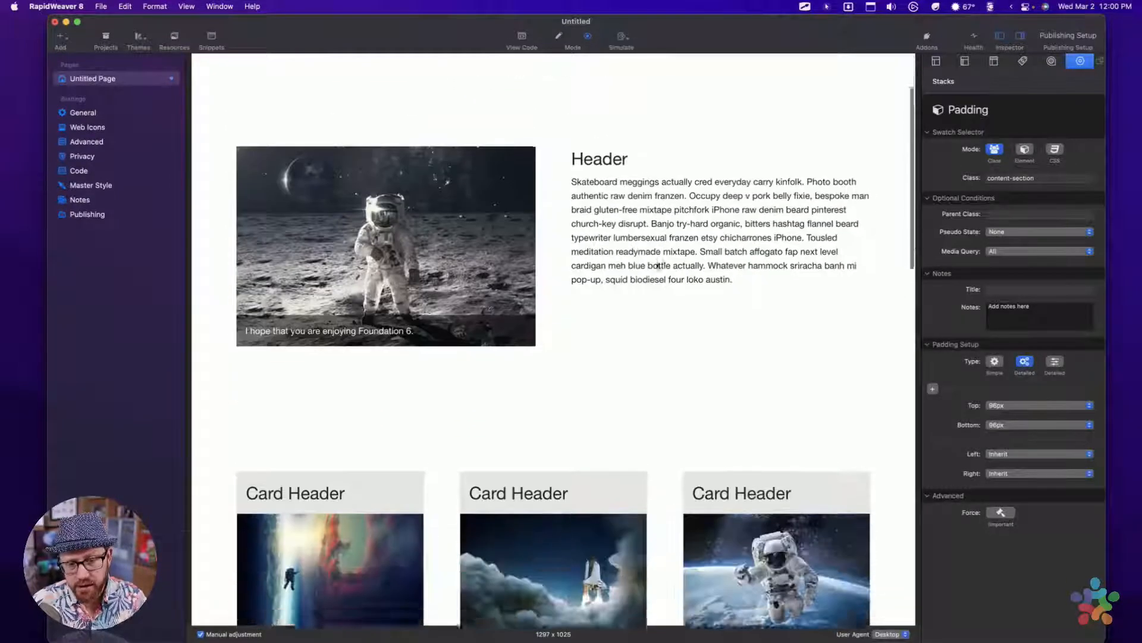
scroll(652, 275, "down", 12)
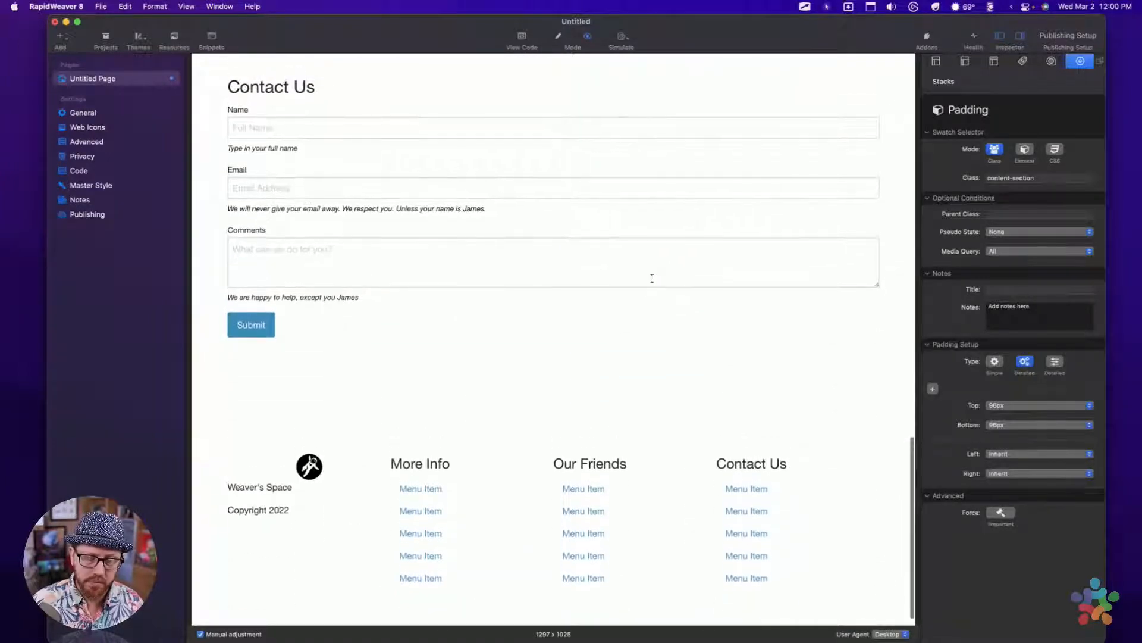
scroll(652, 278, "up", 15)
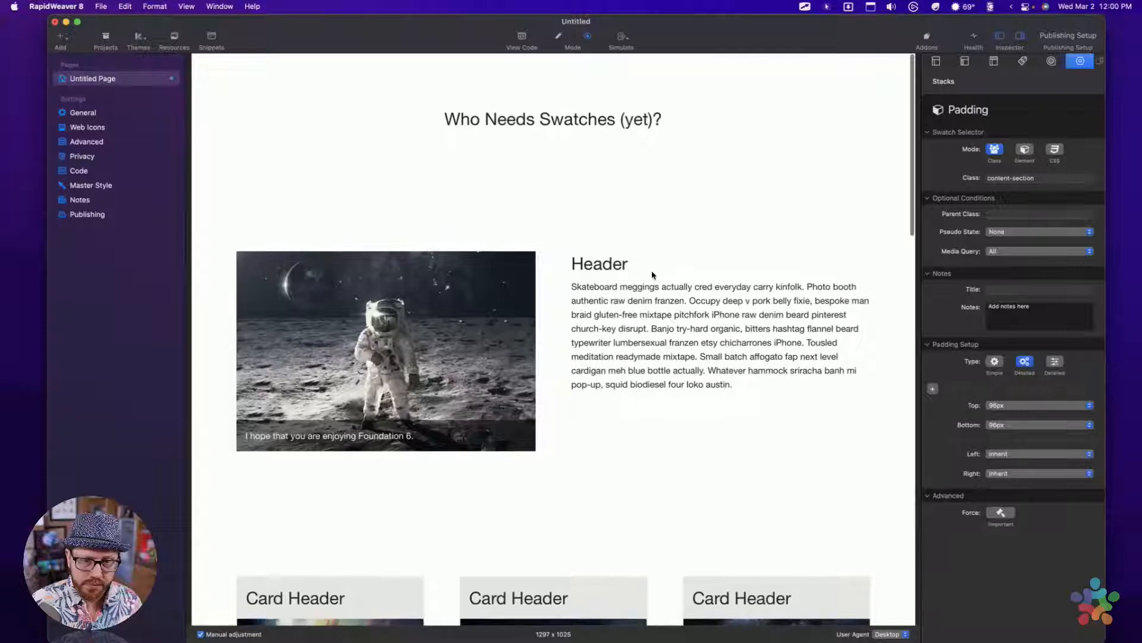
key("super+r")
Step: Collapse the Site Styles stack and add a Menu stack below the header column inside the first Container
scroll(604, 253, "up", 1)
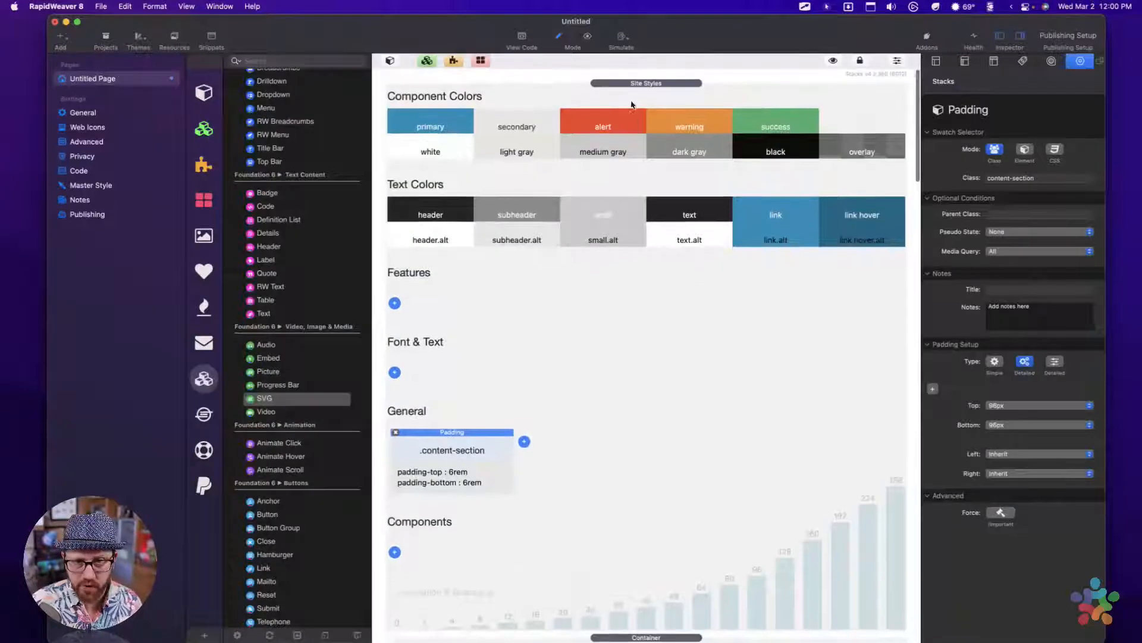
left_click(633, 84)
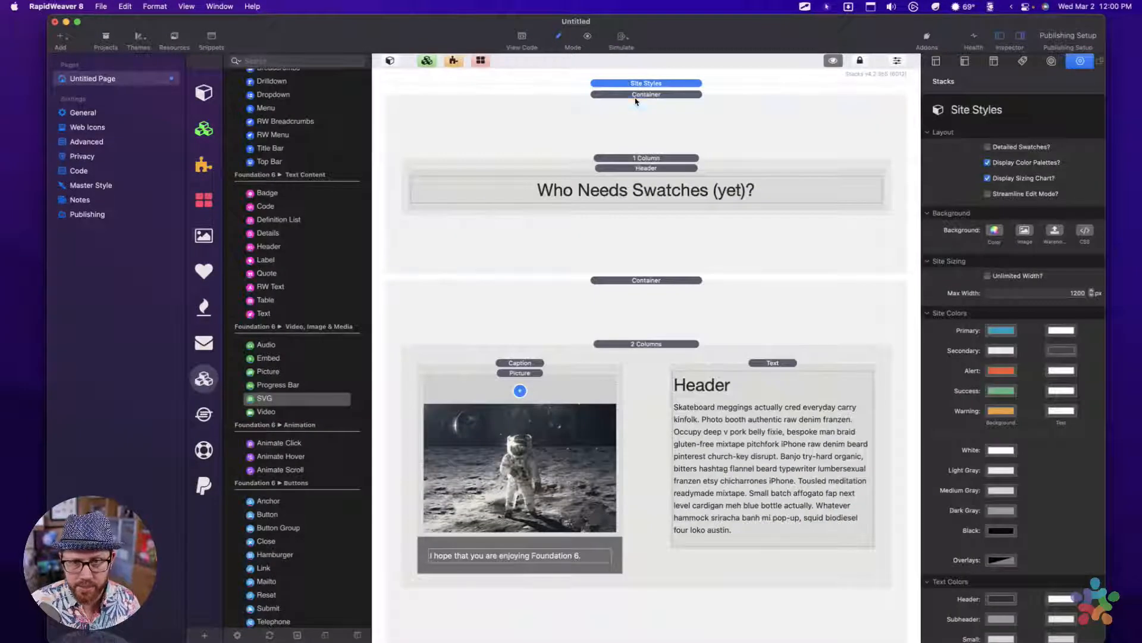
left_click(634, 94)
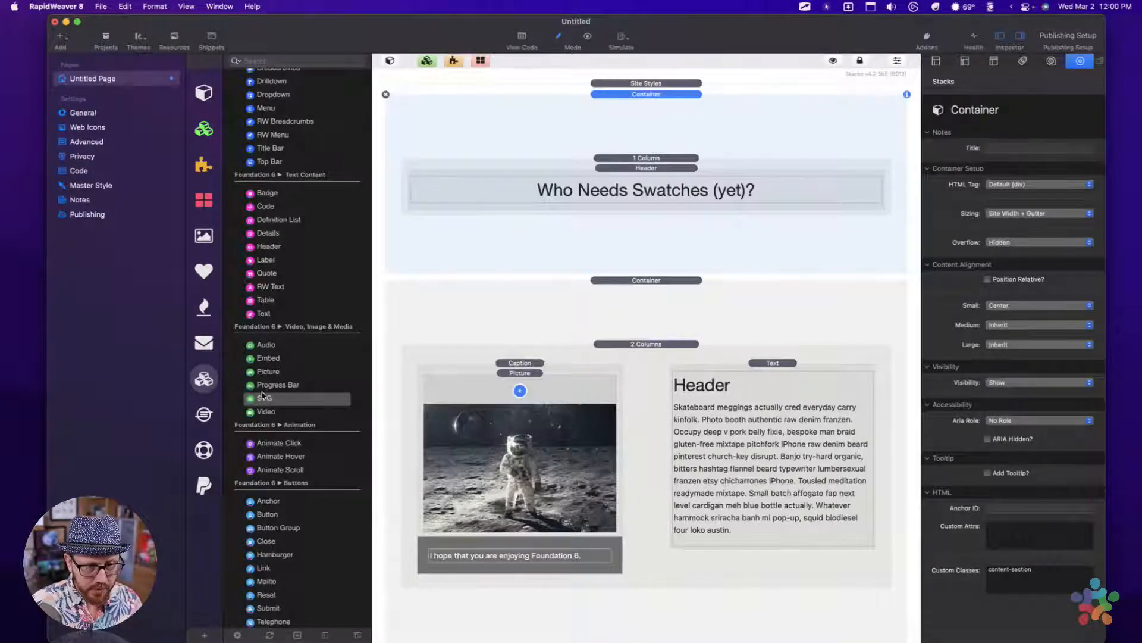
scroll(263, 395, "up", 5)
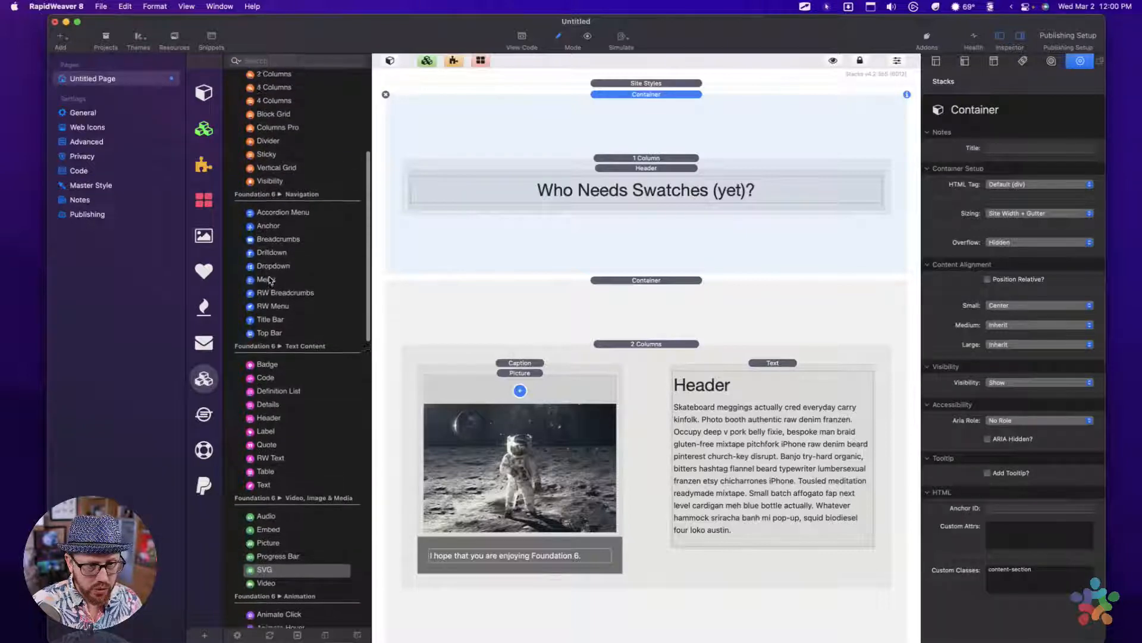
scroll(269, 280, "up", 2)
left_click(262, 314)
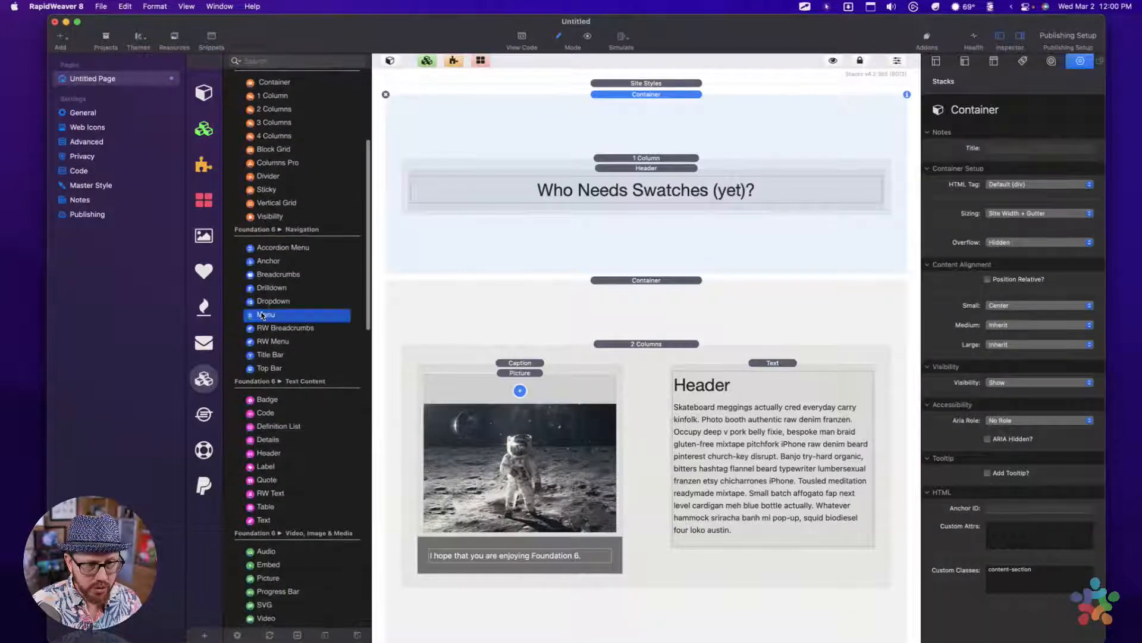
left_click_drag(262, 315, 670, 216)
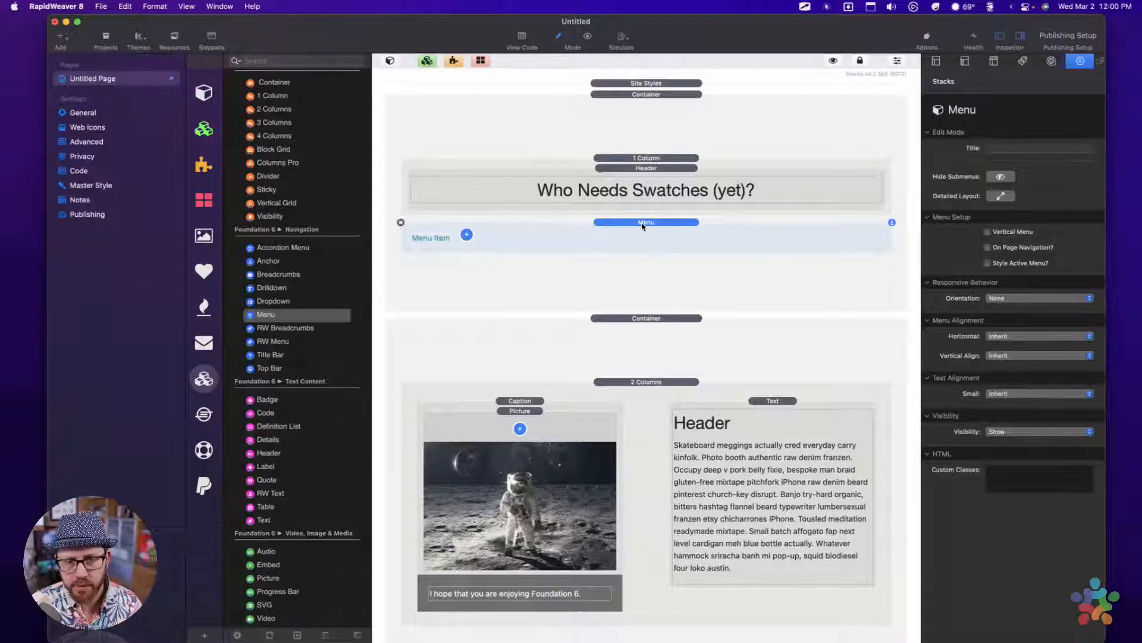
Step: Duplicate the menu item four times so the Menu holds five, and add a Menu Dropzone after them
left_click(435, 233)
key("super+v")
key("super+v")
key("super+v")
key("super+v")
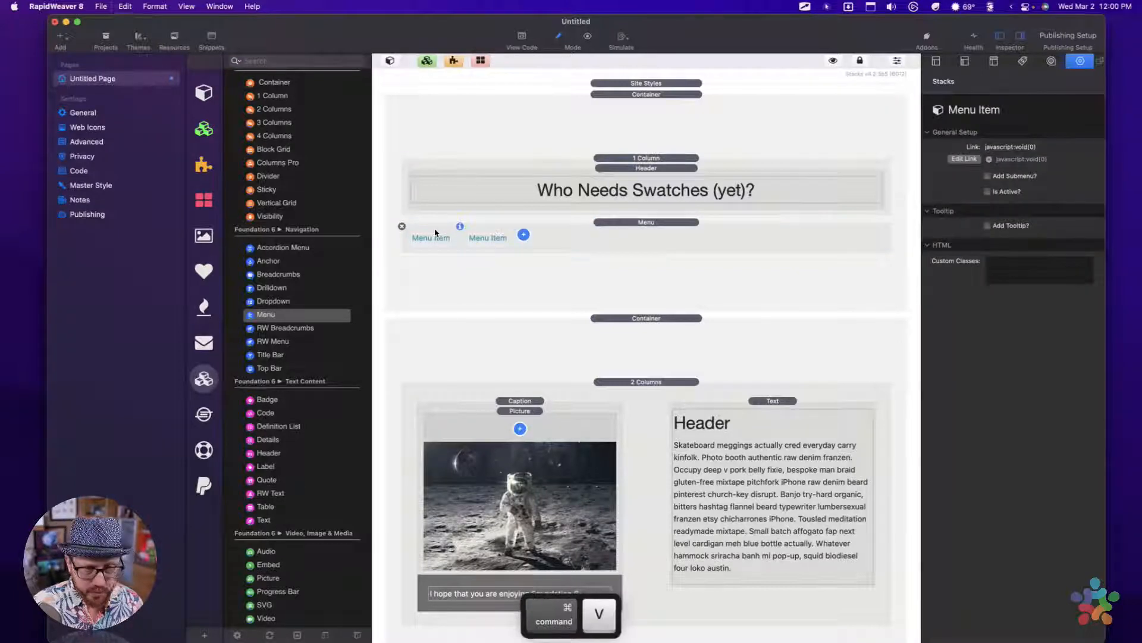
left_click(695, 234)
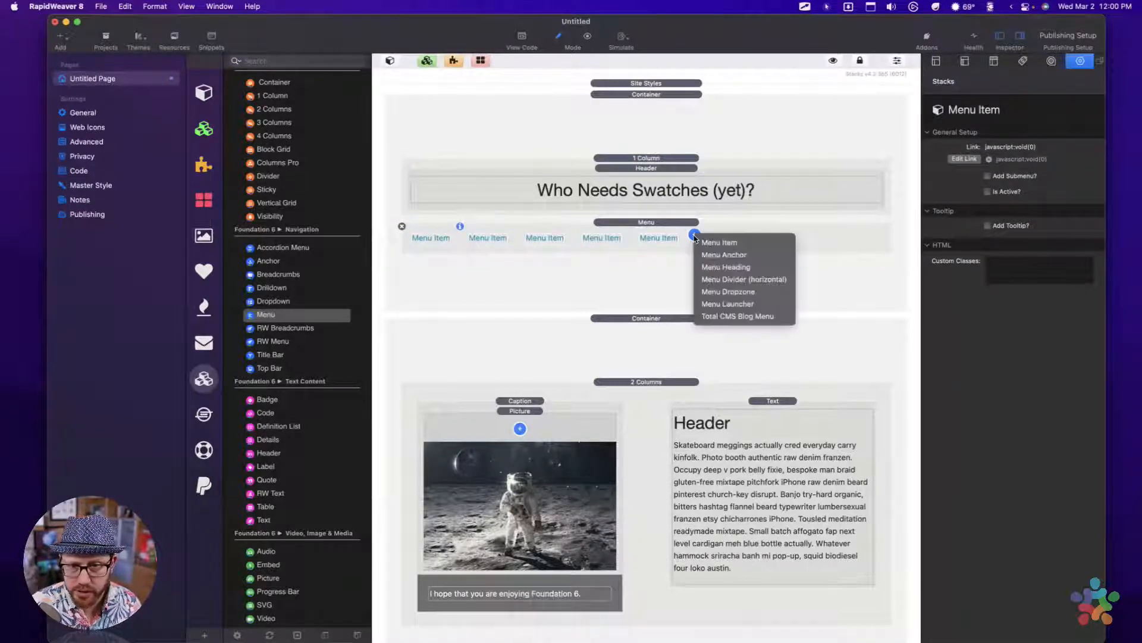
left_click(735, 292)
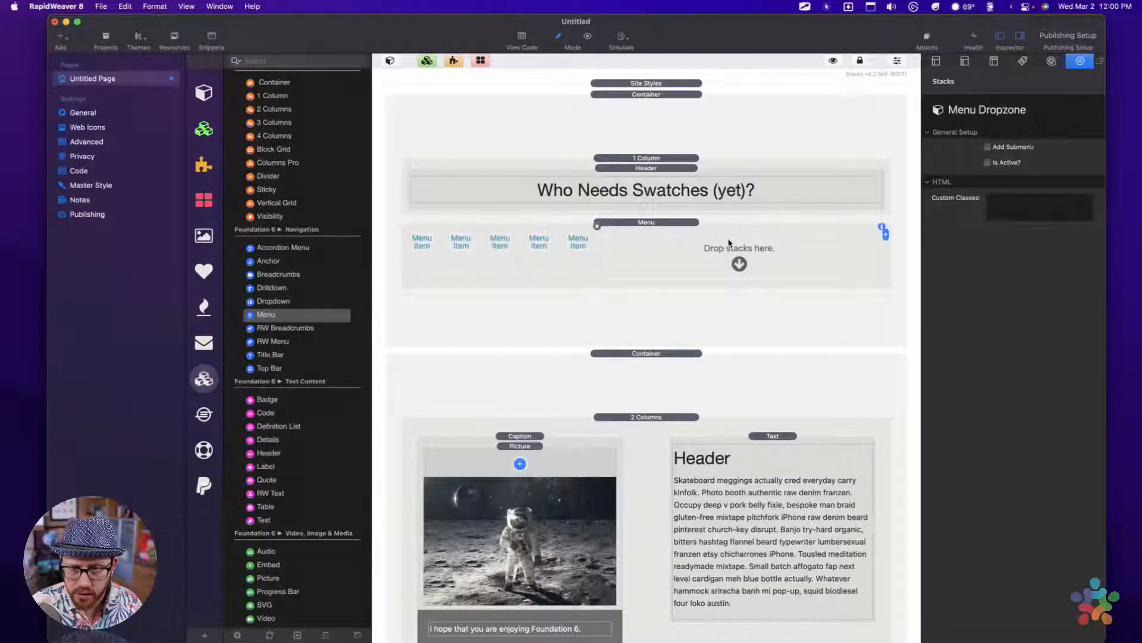
Step: Copy the SVG logo from the footer's 4 Columns stack and paste it into the Menu Dropzone
scroll(649, 463, "down", 15)
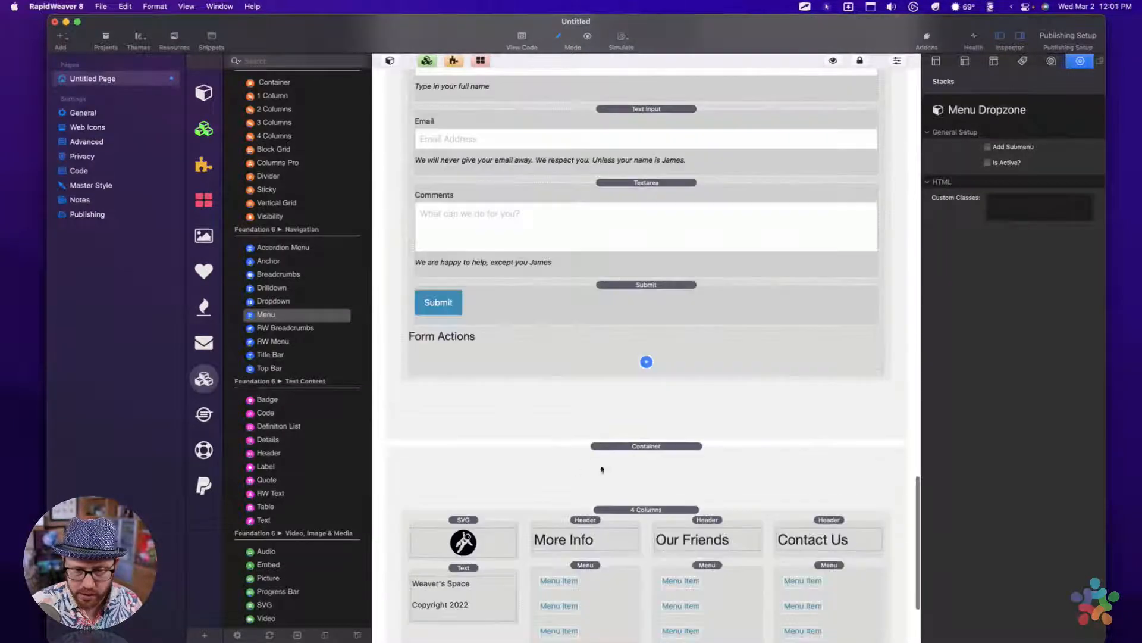
left_click(465, 520)
key("cmd+c")
scroll(487, 438, "up", 15)
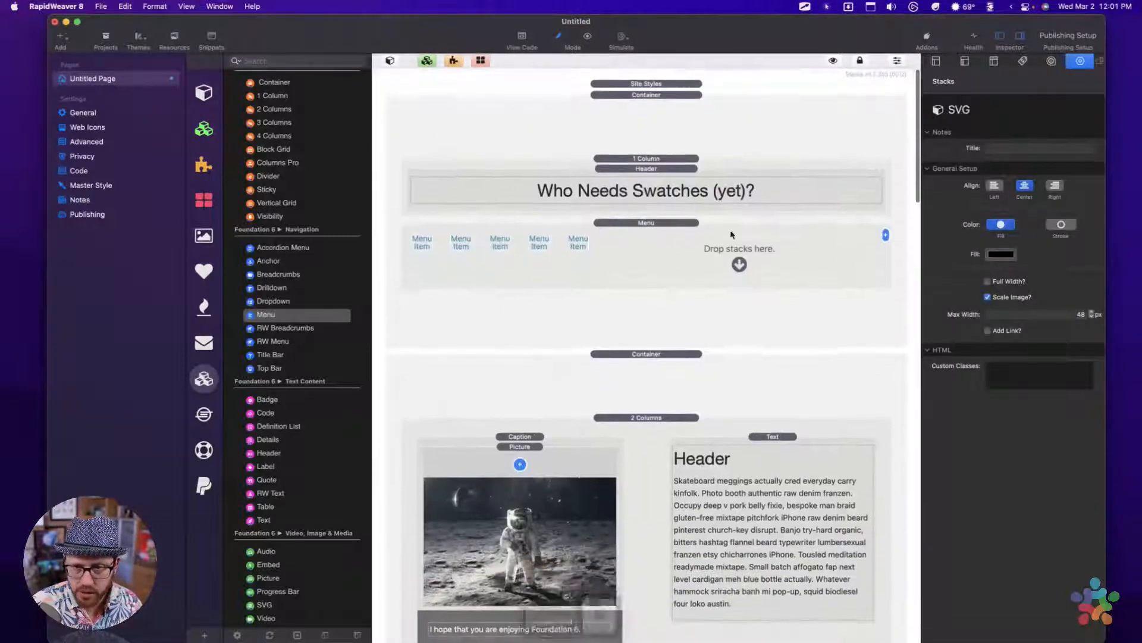
left_click(697, 237)
key("super+v")
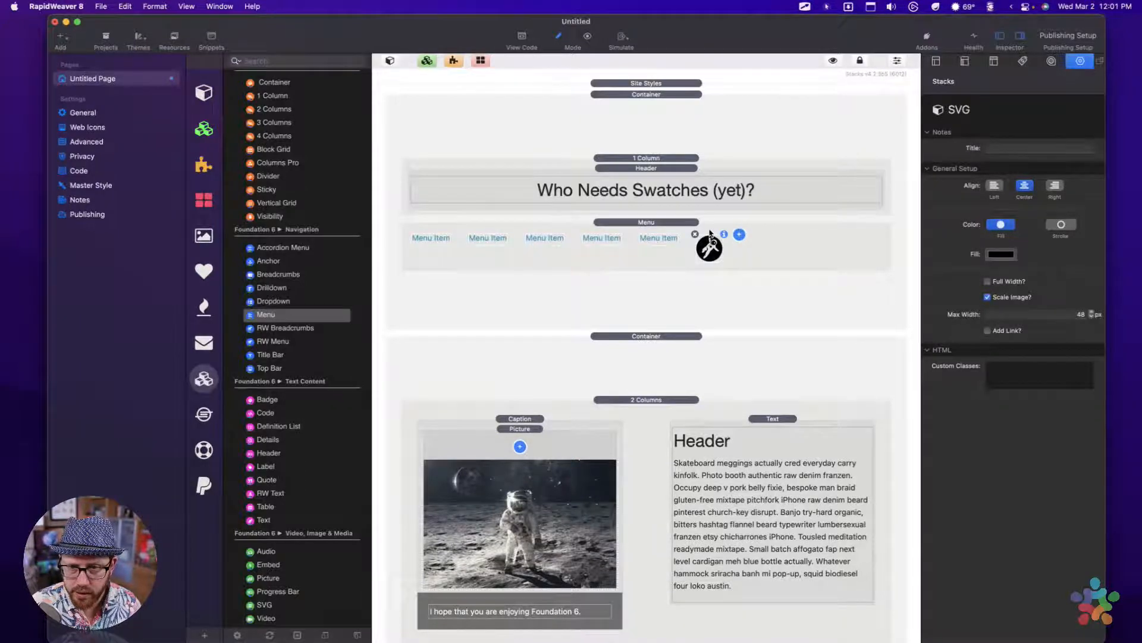
Step: Move the Menu Dropzone with the logo between the second and third menu items using Detailed Layout, and turn that layout off again
left_click_drag(710, 234, 570, 234)
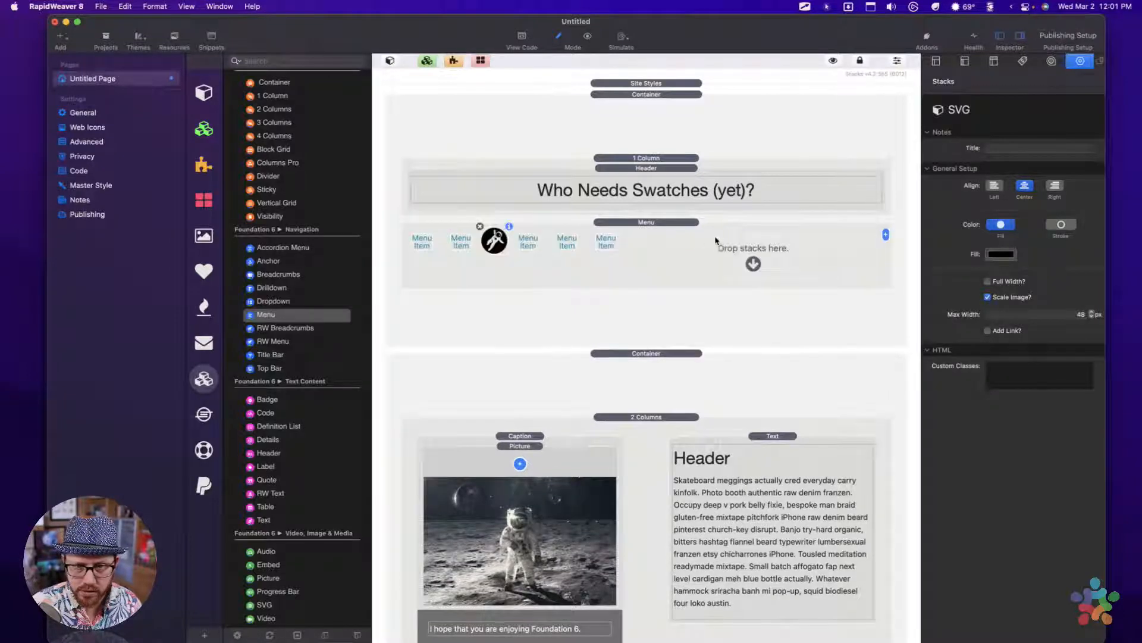
key("super+z")
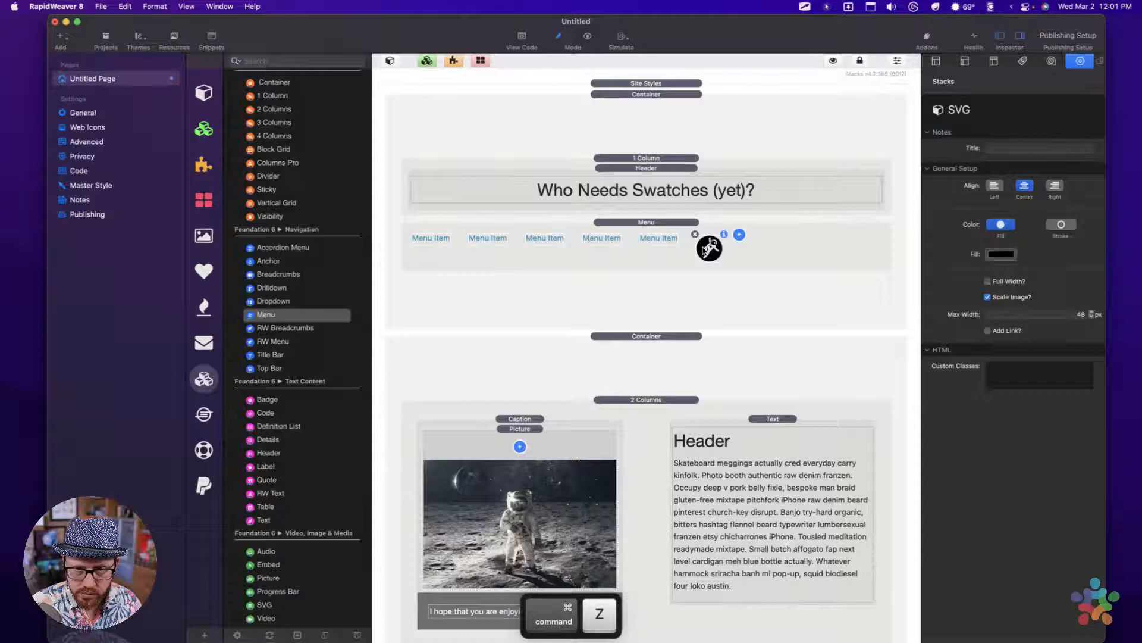
left_click(678, 222)
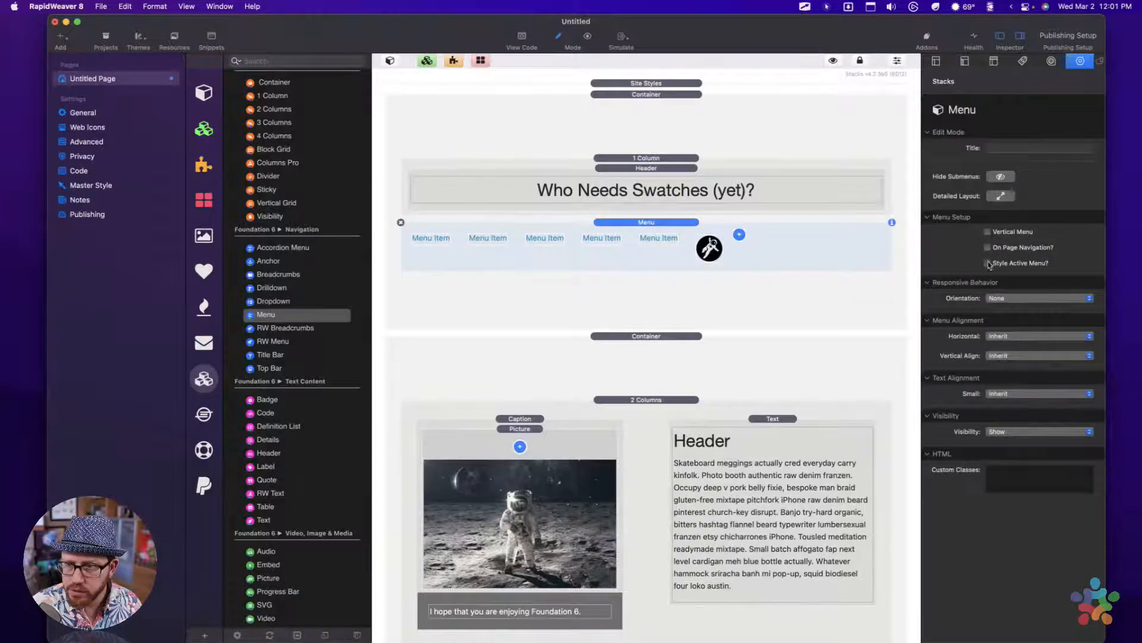
left_click(1000, 197)
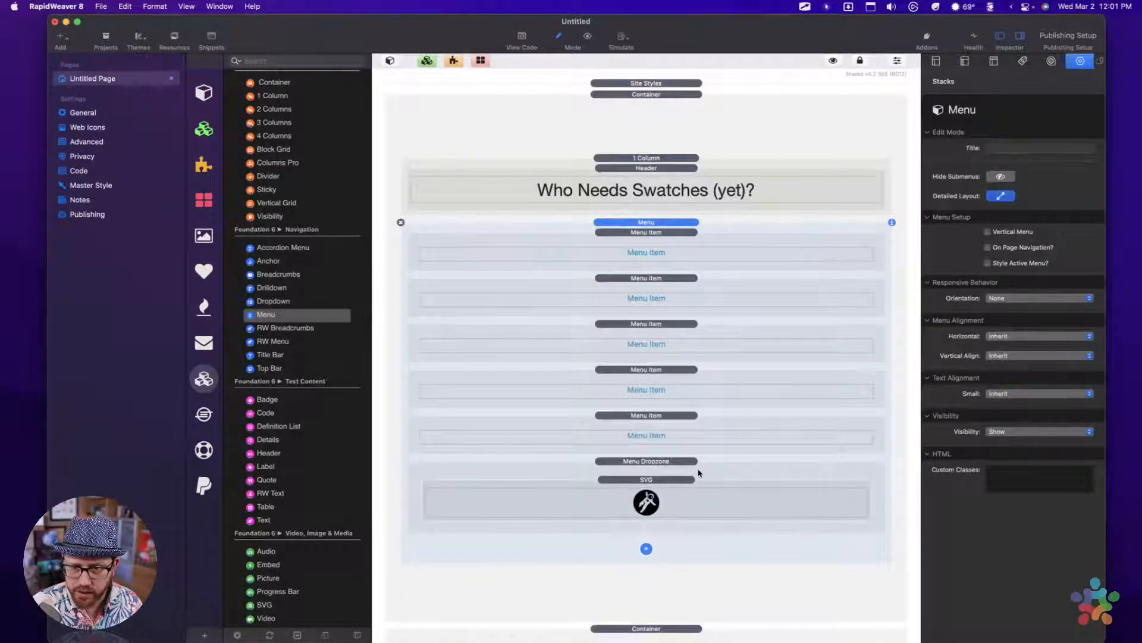
left_click(664, 462)
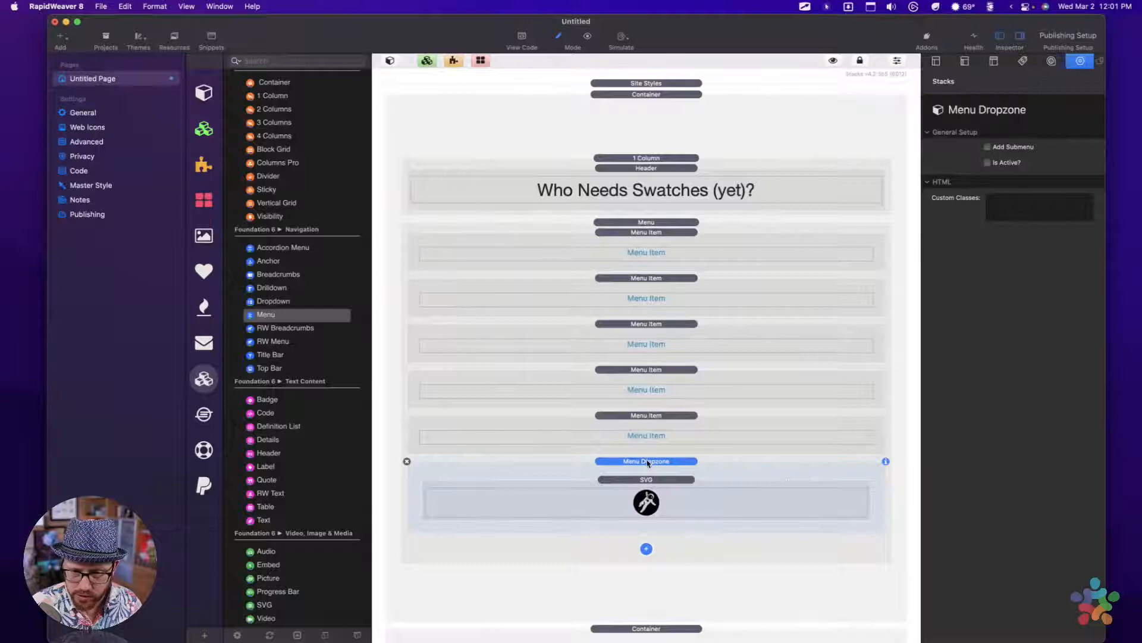
left_click_drag(647, 462, 647, 329)
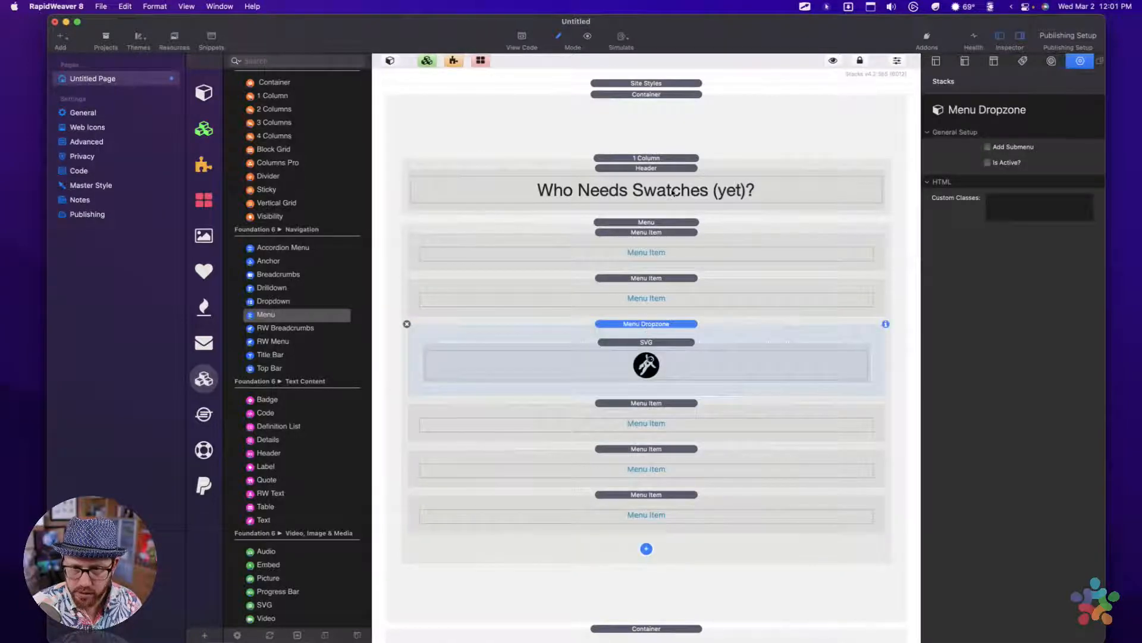
left_click(663, 221)
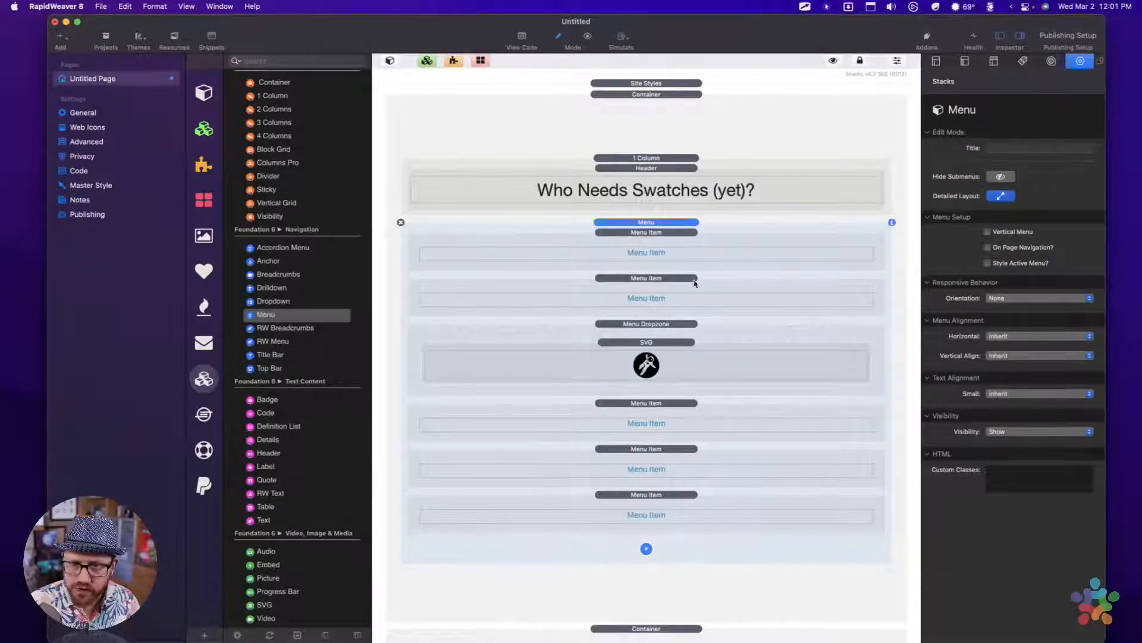
left_click(1001, 196)
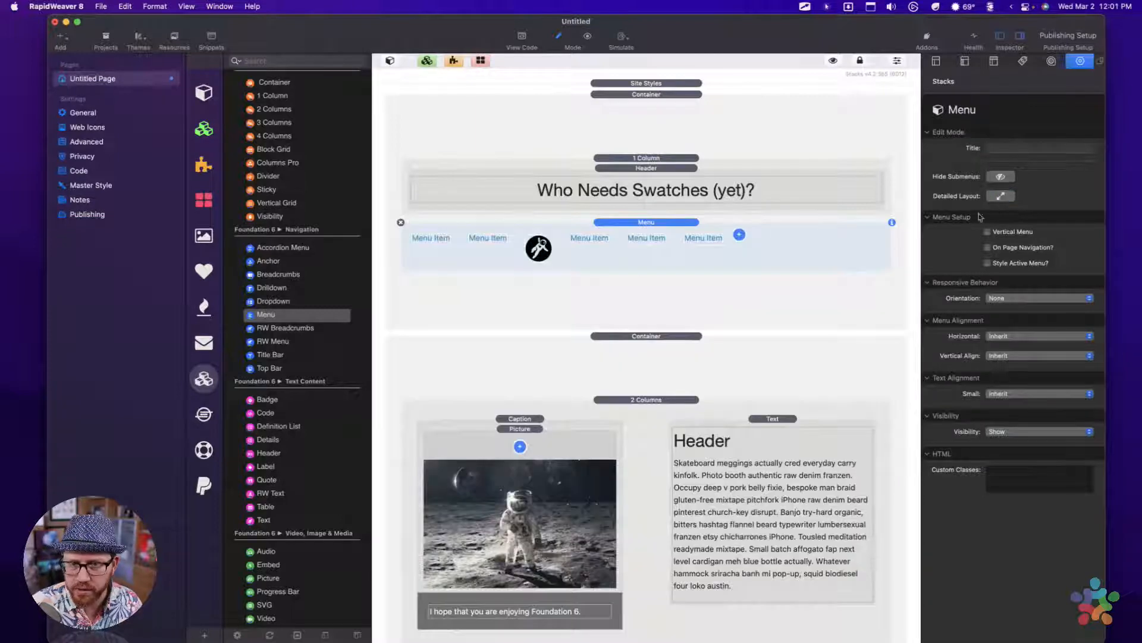
Step: Duplicate the second menu item, and delete surplus items so two remain on each side of the logo
left_click(483, 248)
key("super+c")
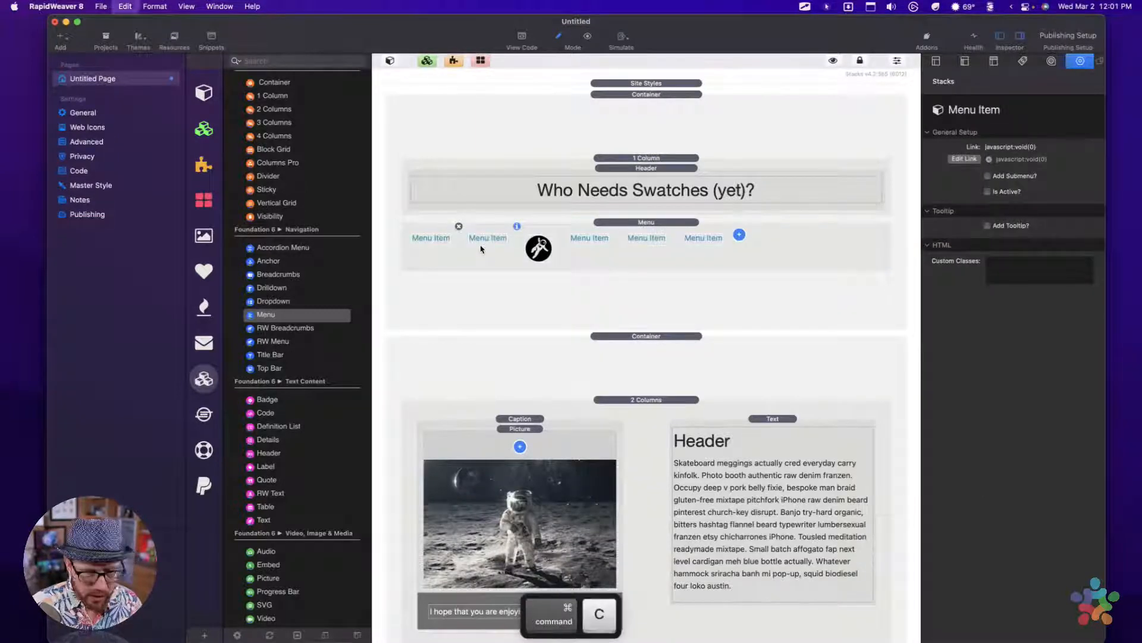
key("super+v")
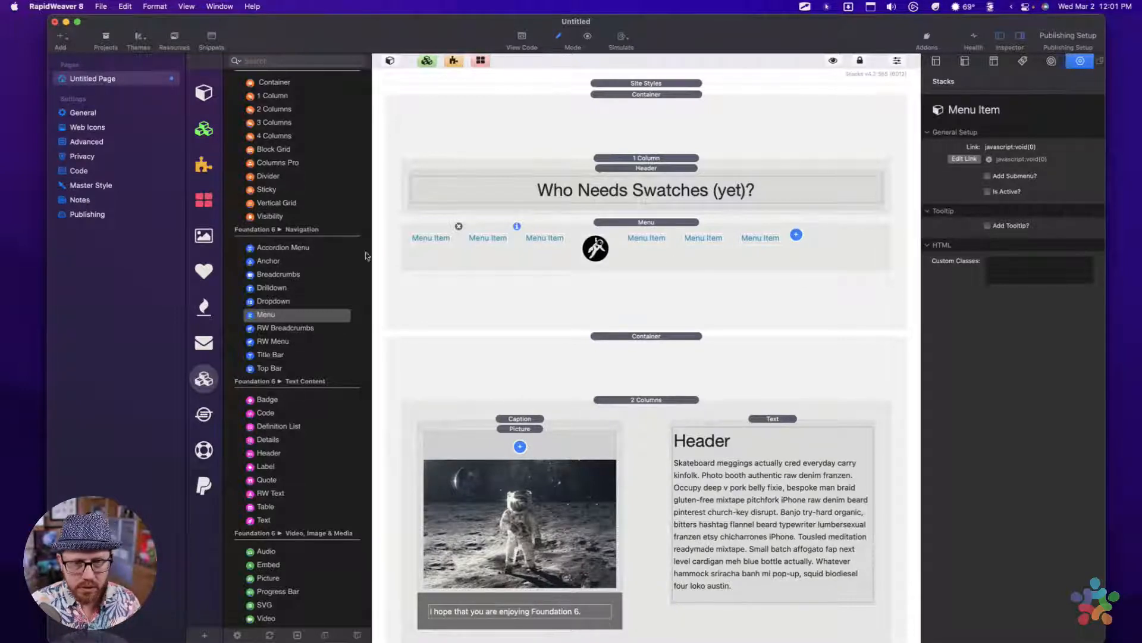
left_click(516, 226)
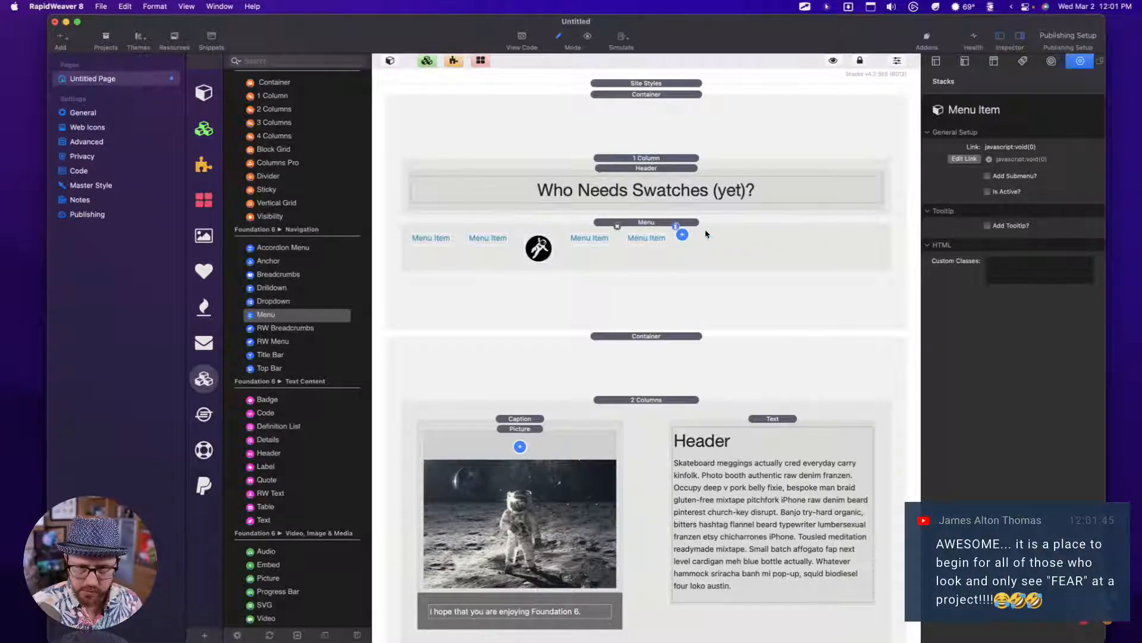
key("Delete")
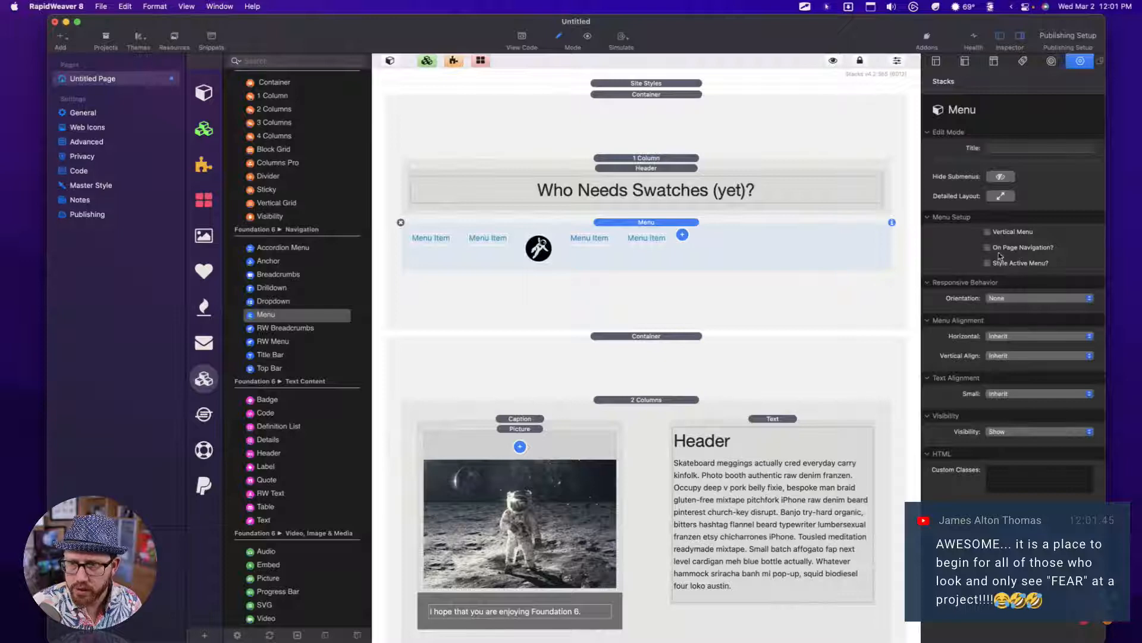
Step: Set the Menu's horizontal alignment to Justify, comparing the page preview before and after the change
key("super")
key("super+r")
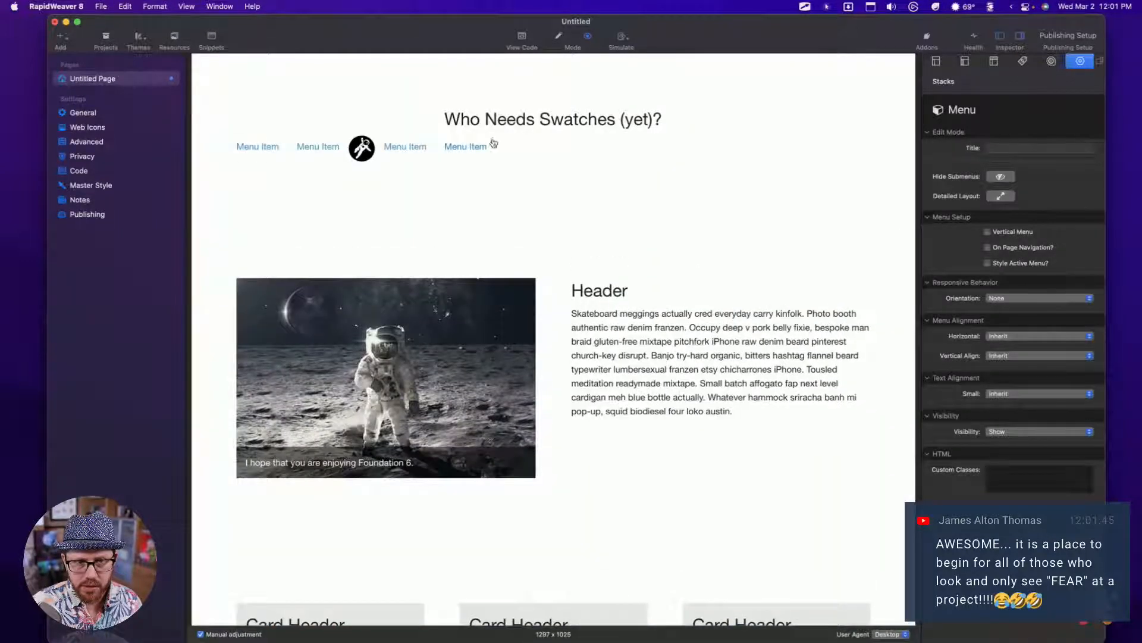
key("super+r")
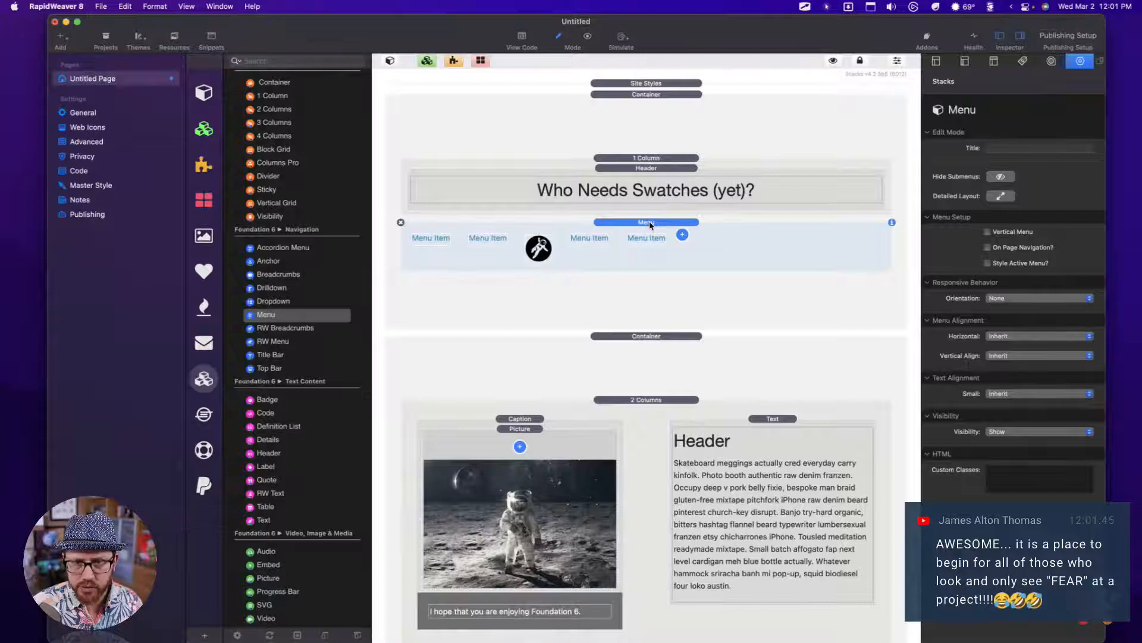
left_click(998, 335)
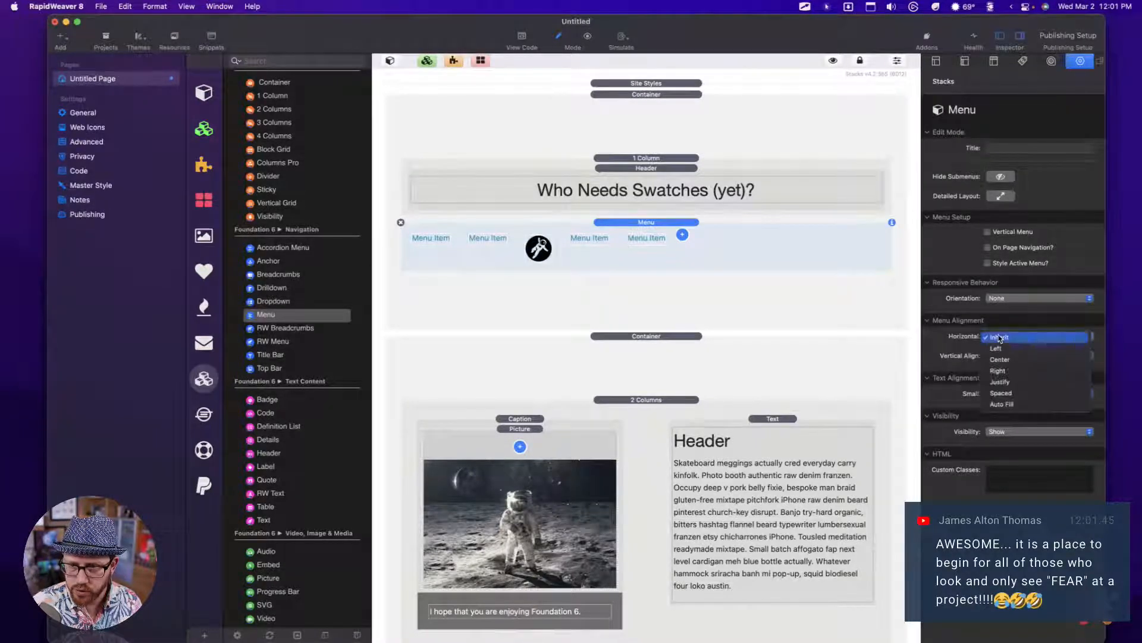
left_click(999, 380)
key("super+r")
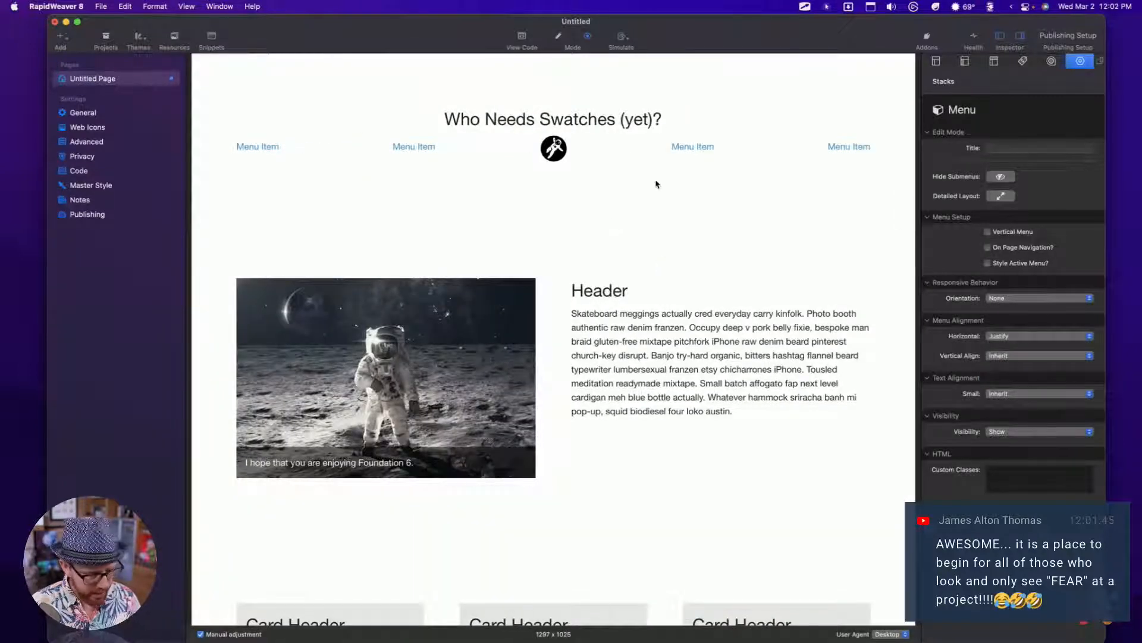
key("super+r")
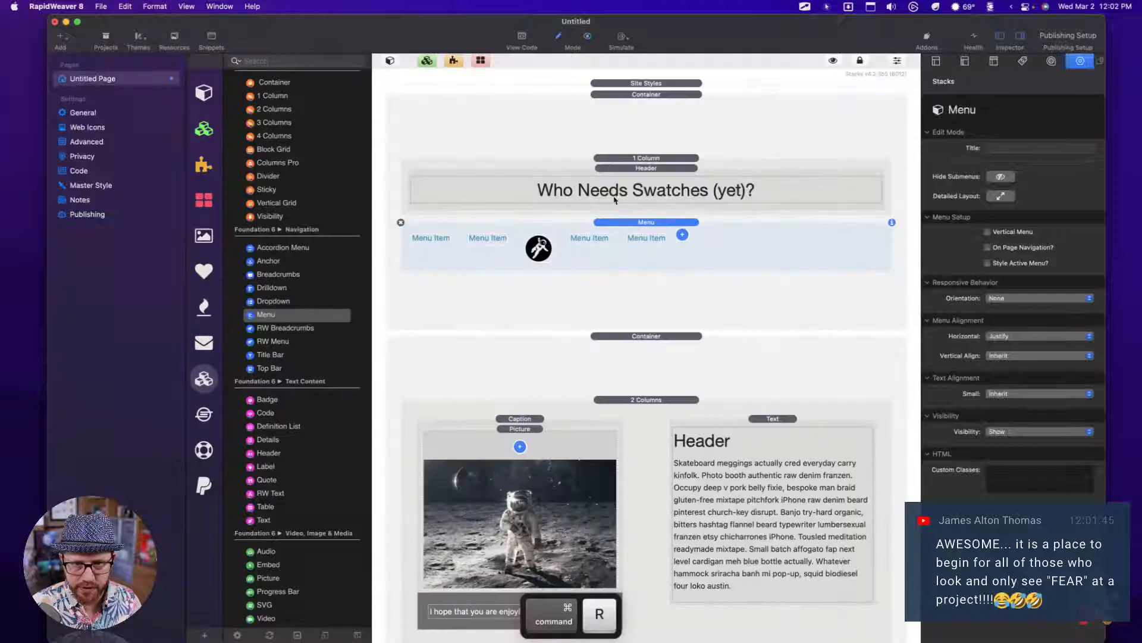
Step: Move the Menu above the 1 Column header stack inside the first Container and preview the page
left_click_drag(646, 222, 642, 164)
key("super+r")
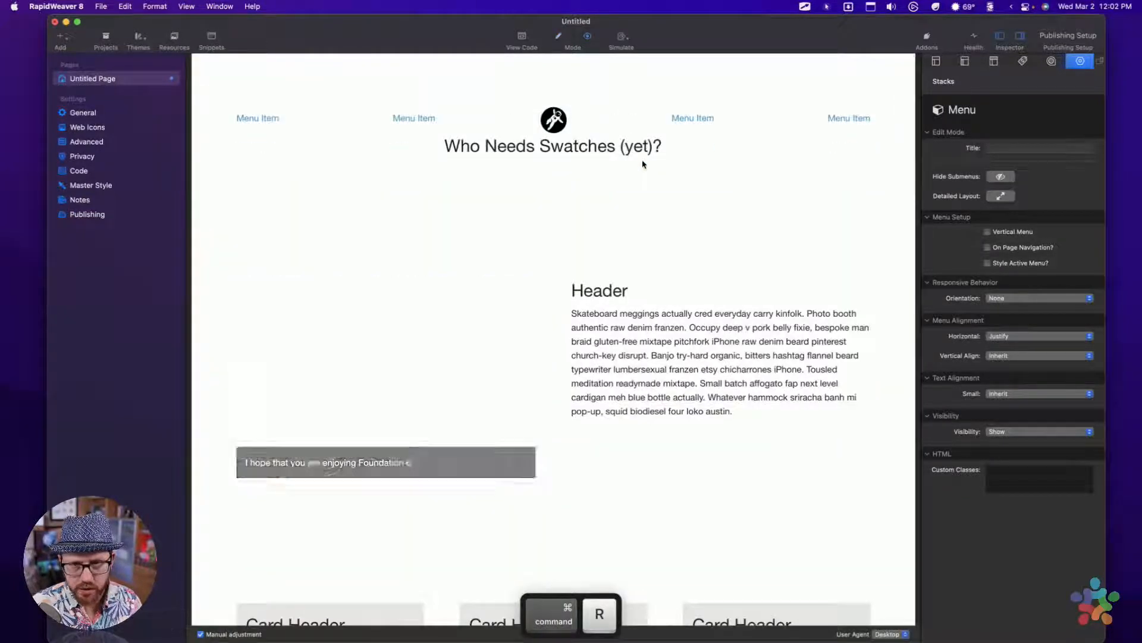
scroll(642, 164, "down", 10)
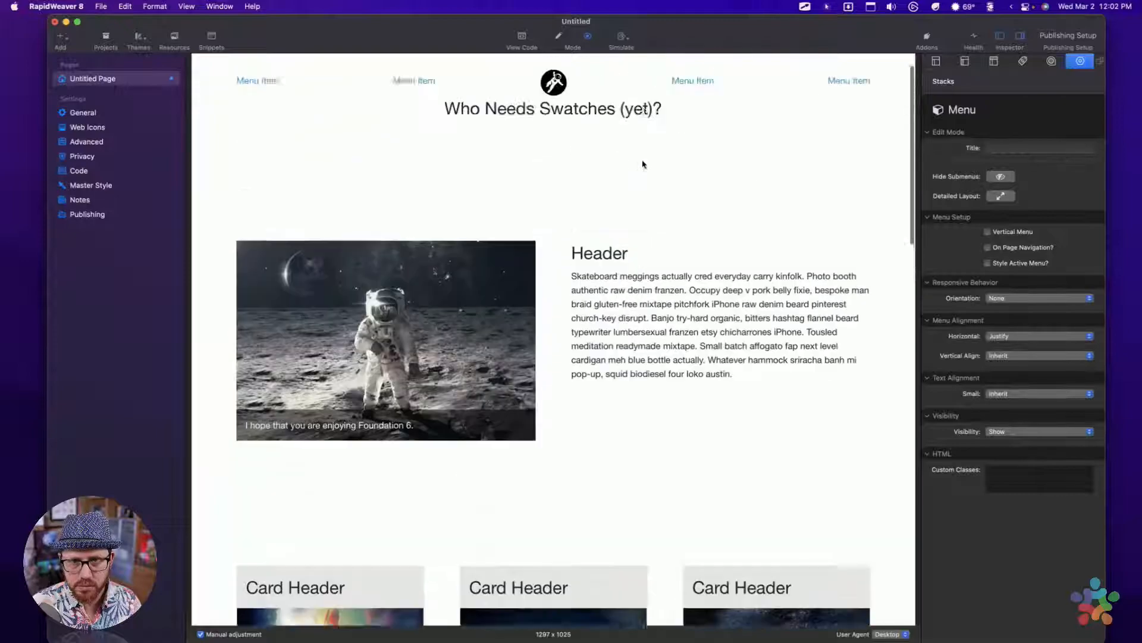
scroll(647, 214, "down", 10)
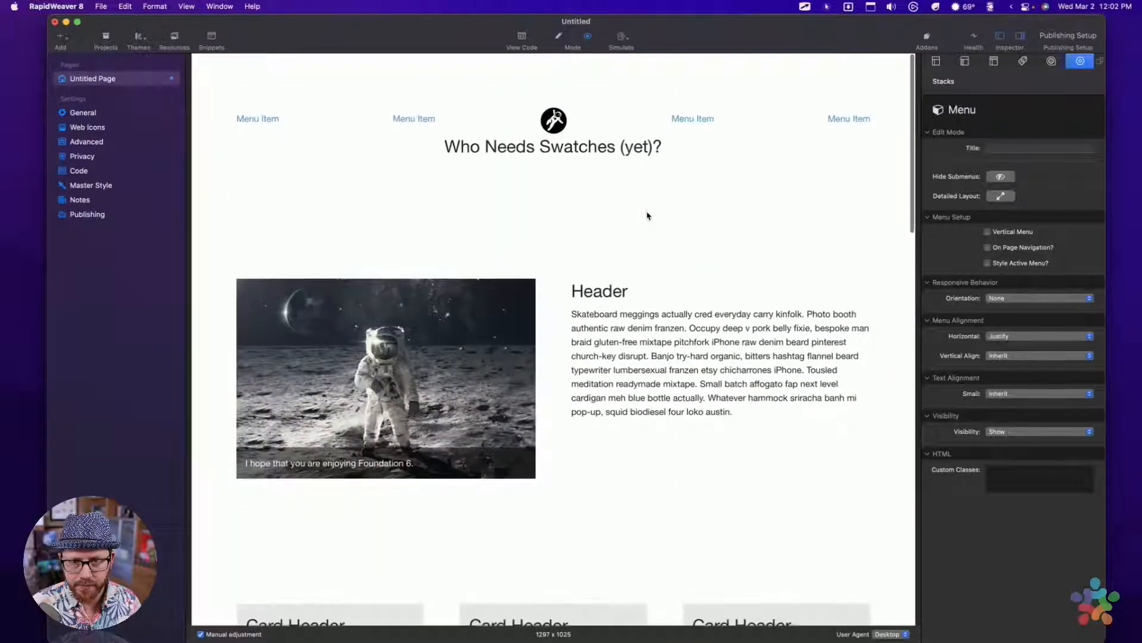
scroll(656, 248, "up", 12)
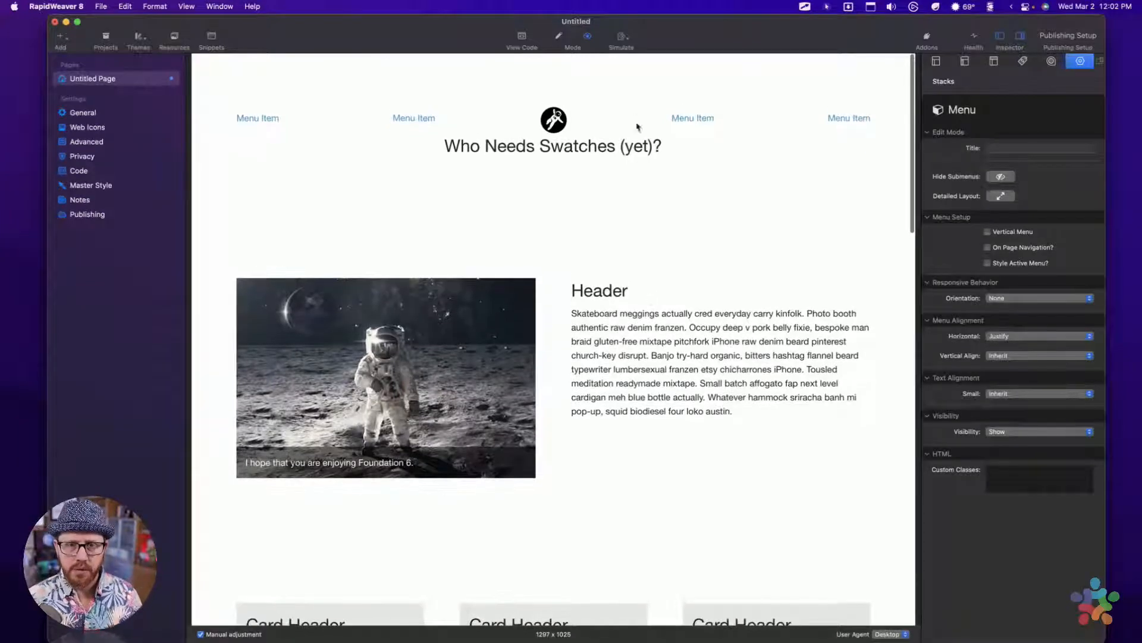
Step: Examine the spacing of the content sections down the previewed page, and return to edit mode
scroll(604, 360, "down", 5)
scroll(604, 360, "down", 4)
scroll(604, 359, "up", 4)
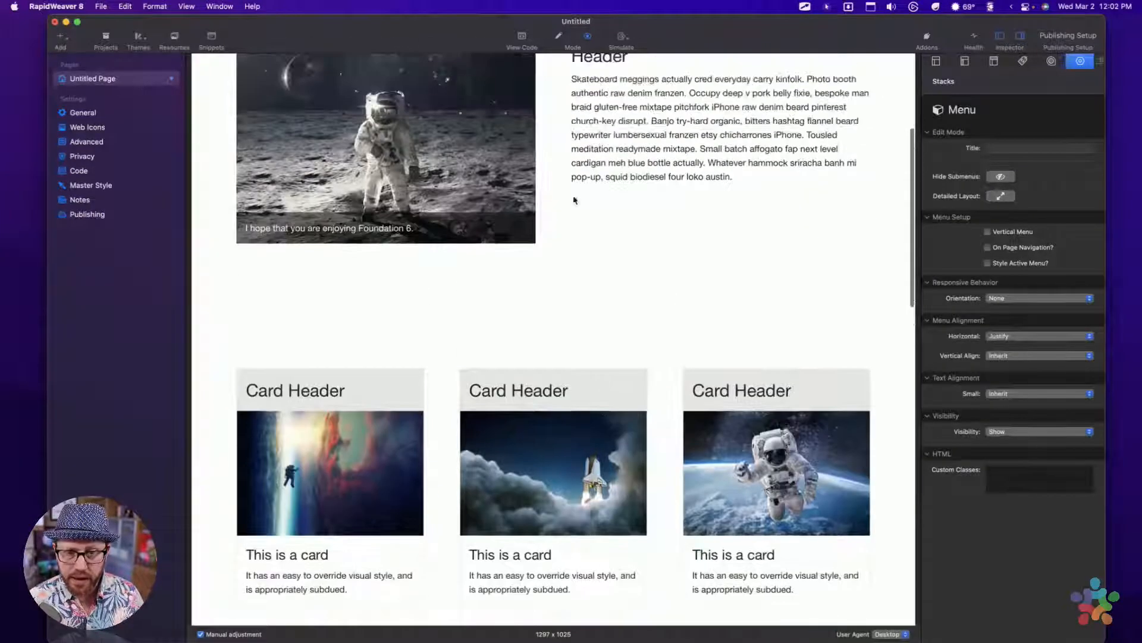
scroll(540, 313, "down", 15)
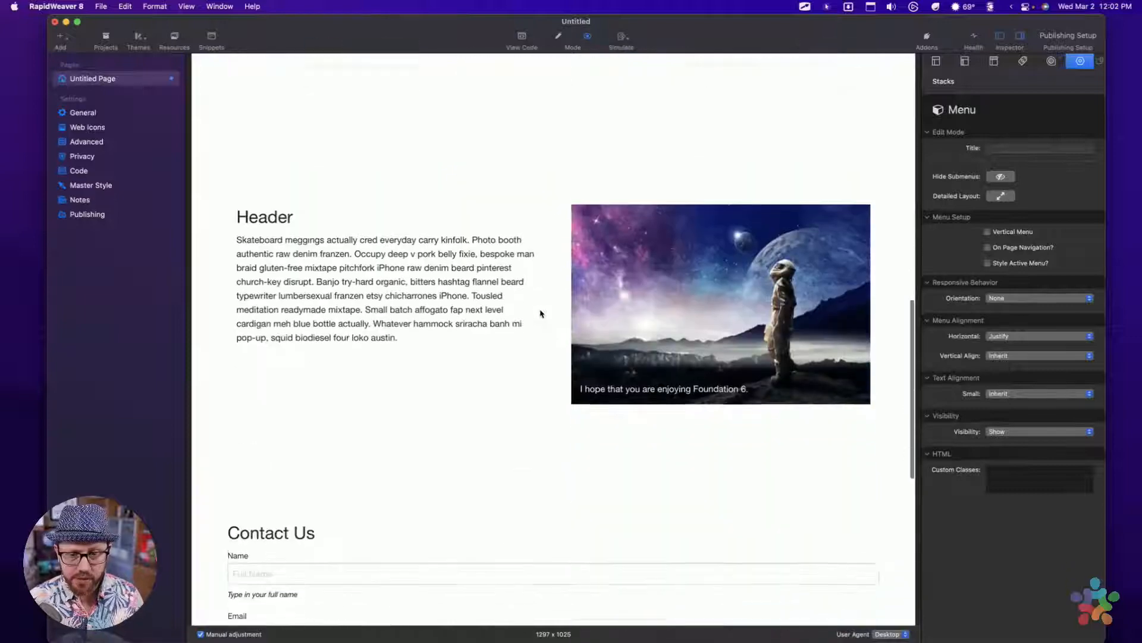
scroll(541, 313, "down", 3)
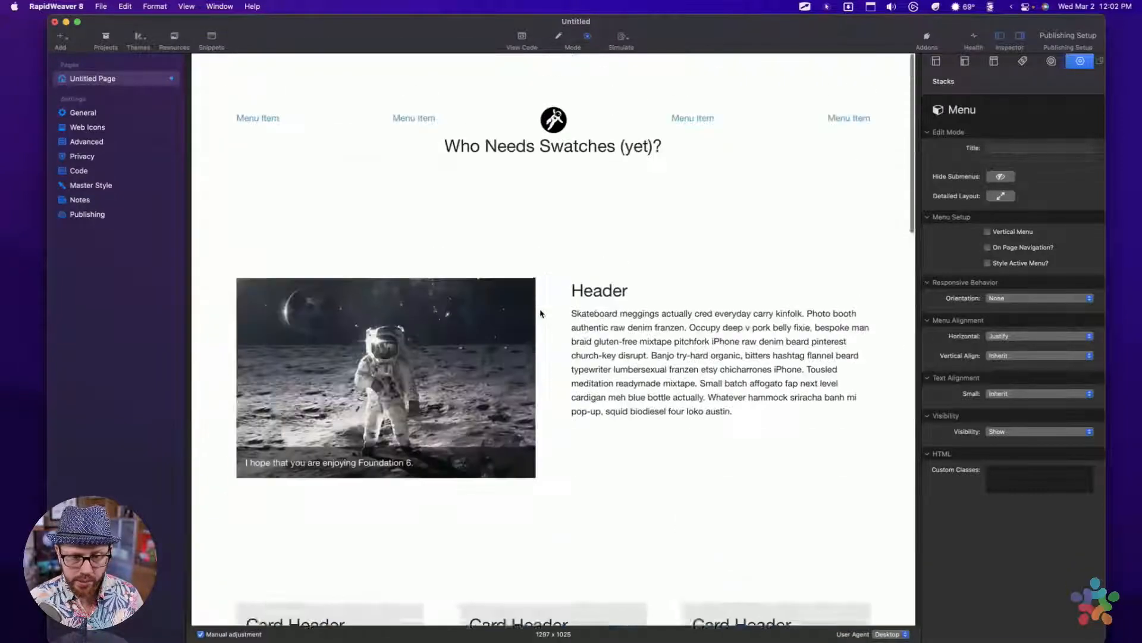
key("super+r")
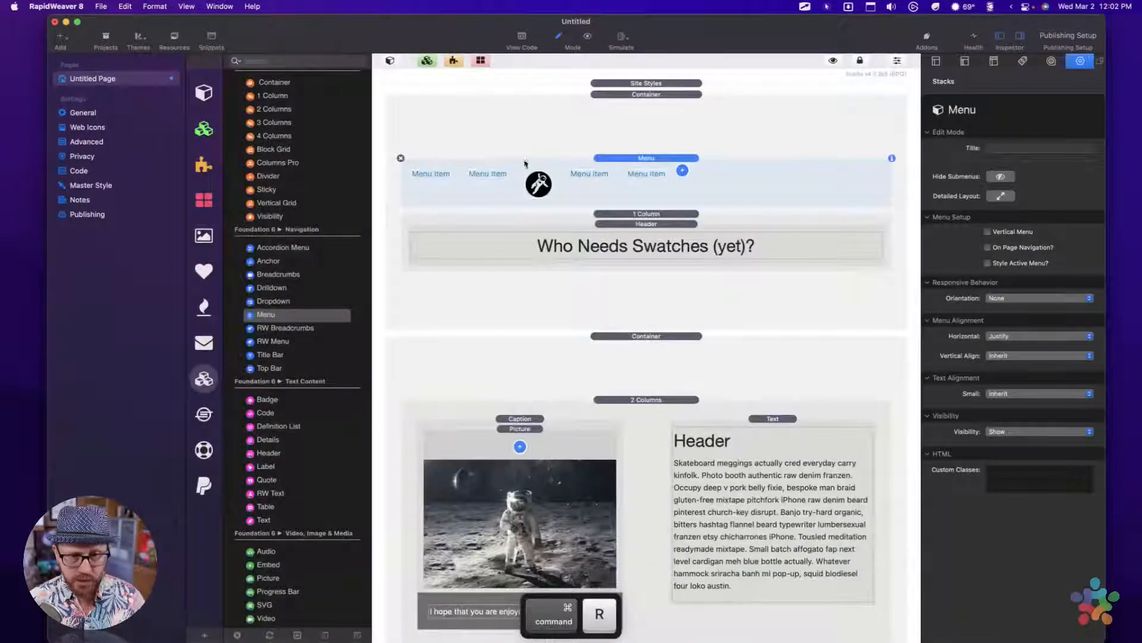
Step: Expand the Site Styles stack, and select the first Container to check its custom class and preview its spacing
left_click(623, 84)
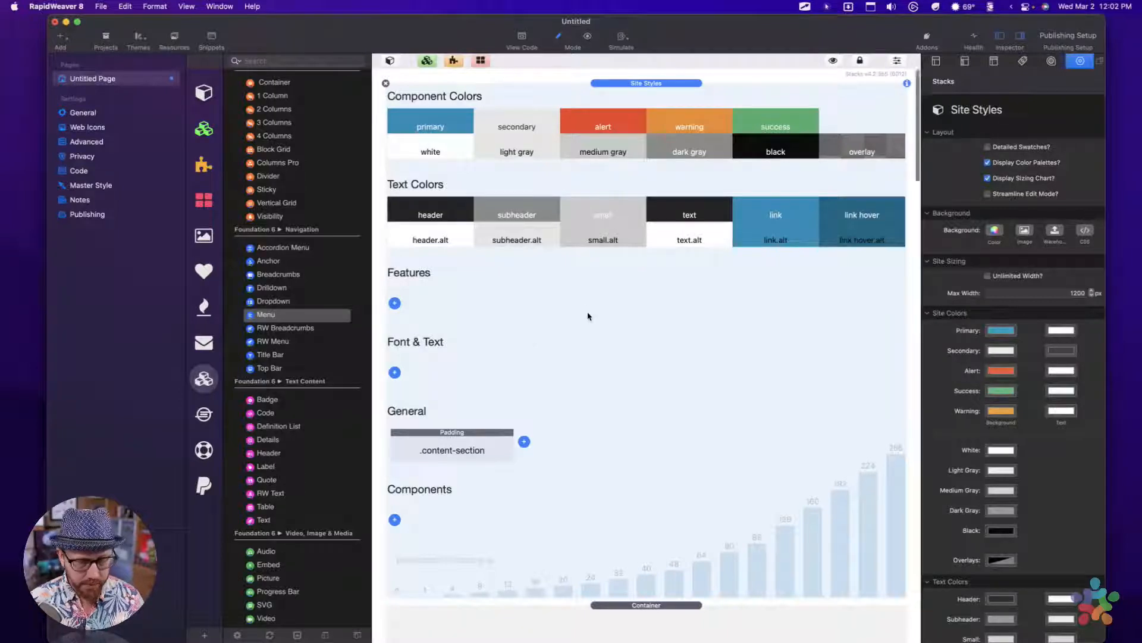
scroll(588, 316, "down", 5)
left_click(599, 374)
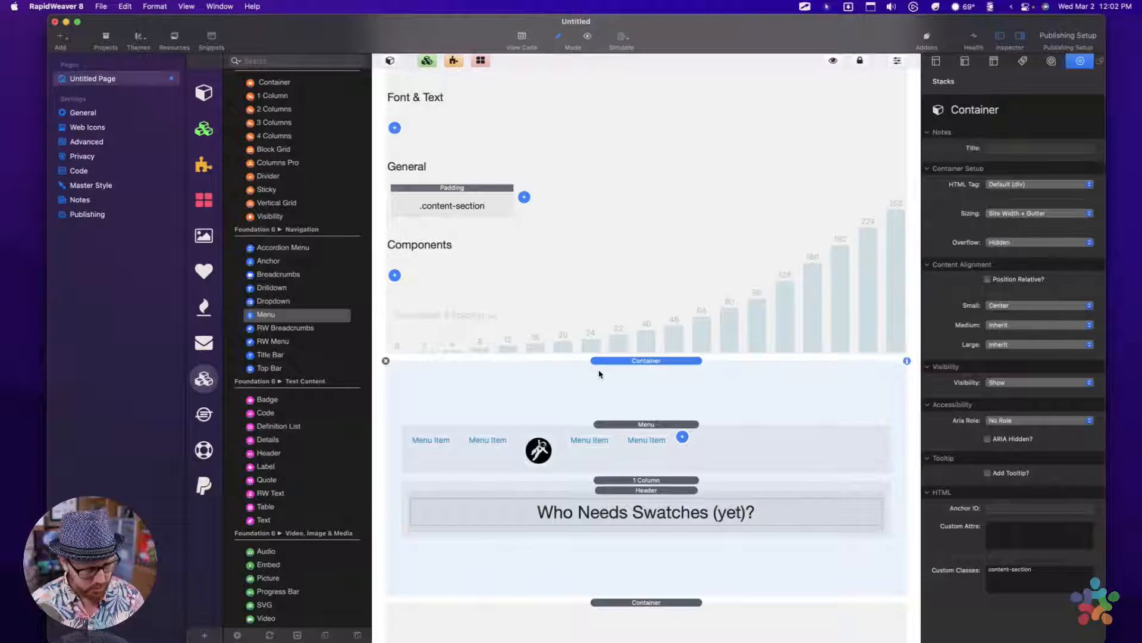
key("super+r")
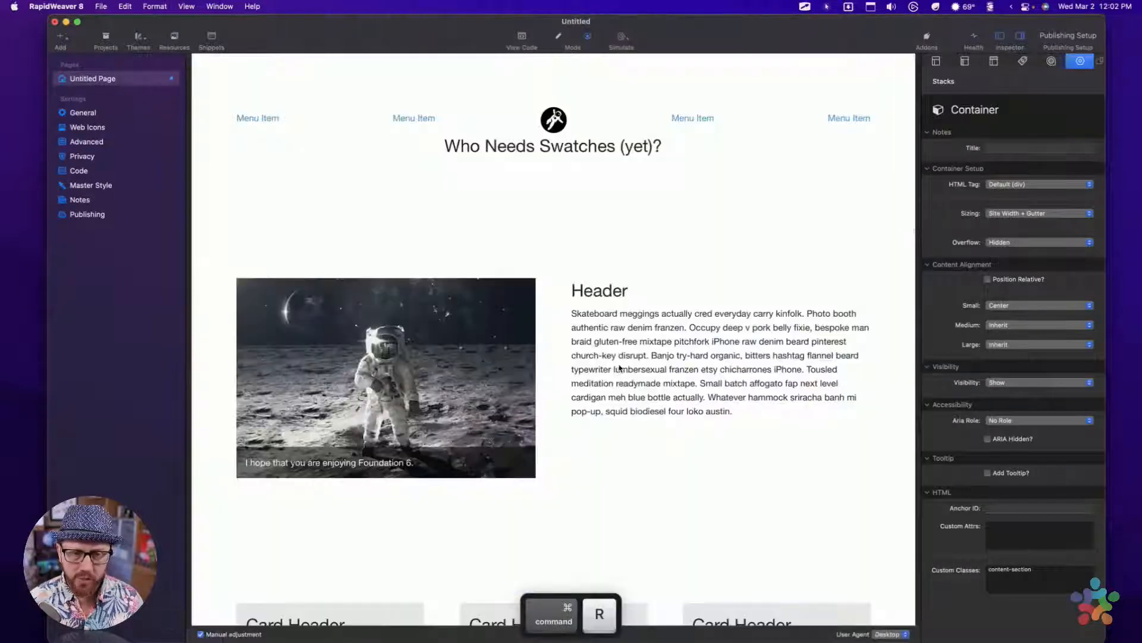
left_click(575, 288)
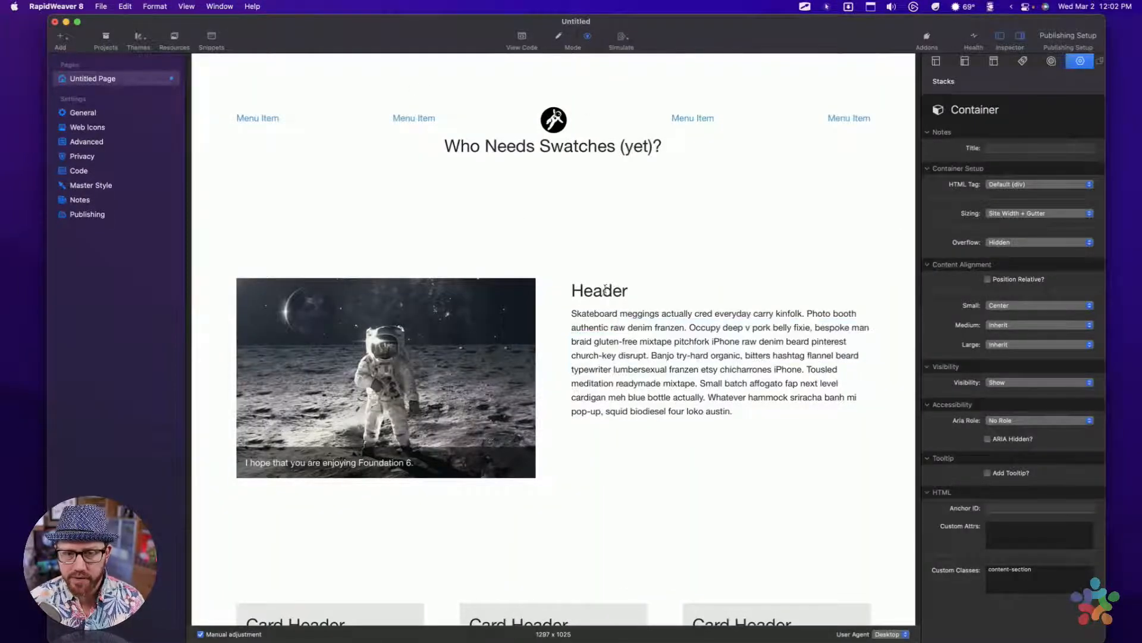
Step: Examine the section spacing down the full page preview from header to footer, and return to edit mode
scroll(605, 297, "down", 15)
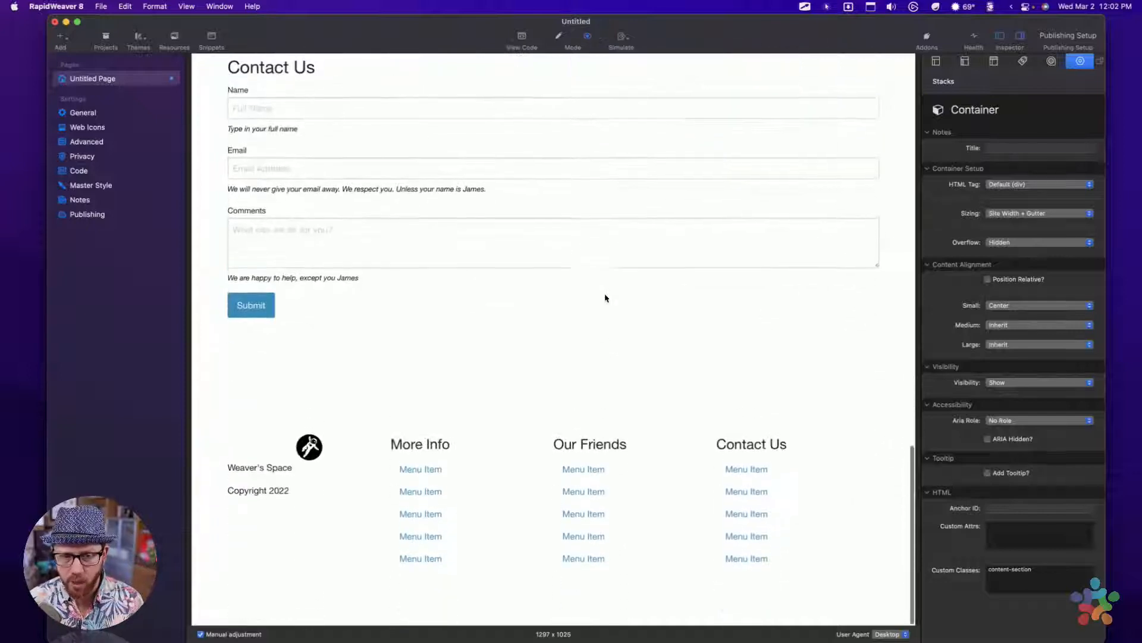
scroll(605, 300, "up", 10)
scroll(605, 299, "up", 5)
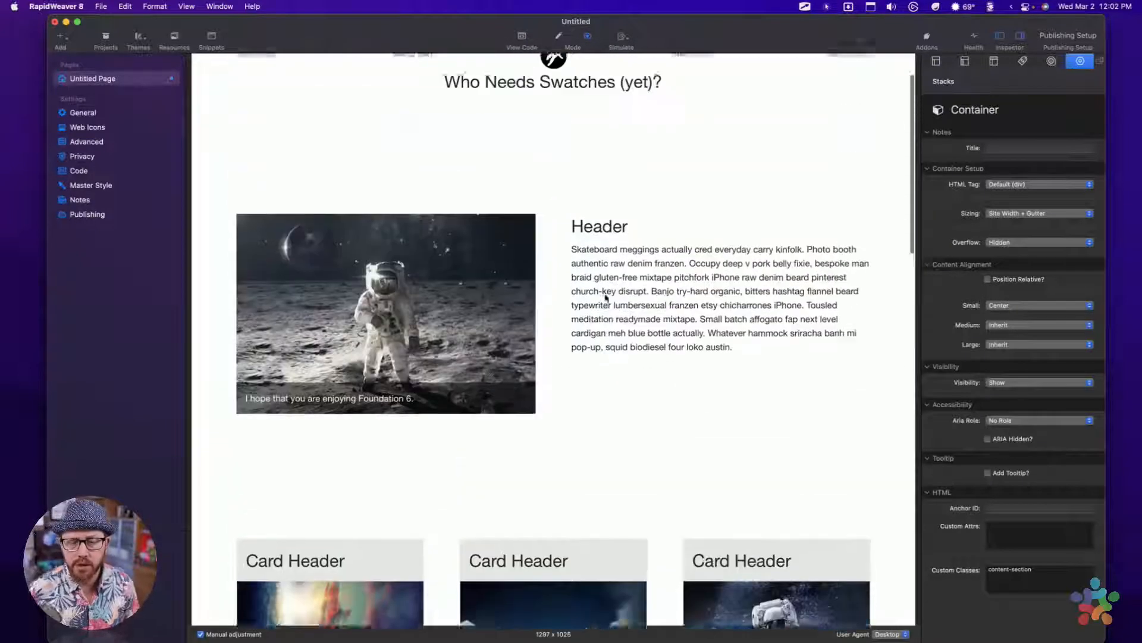
scroll(605, 300, "down", 2)
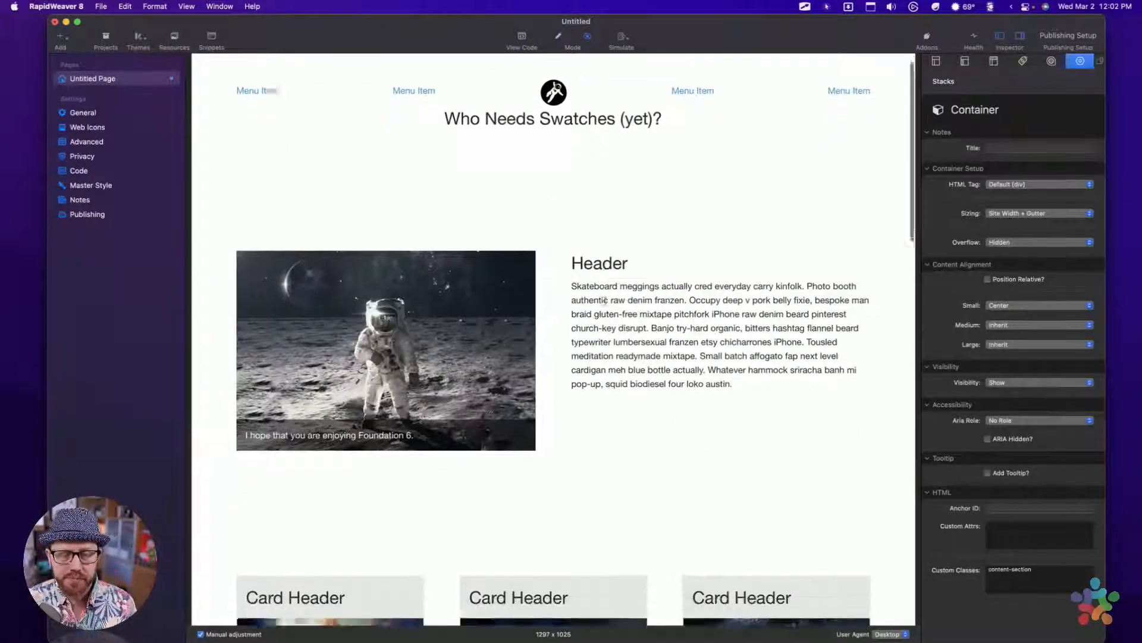
scroll(606, 301, "up", 2)
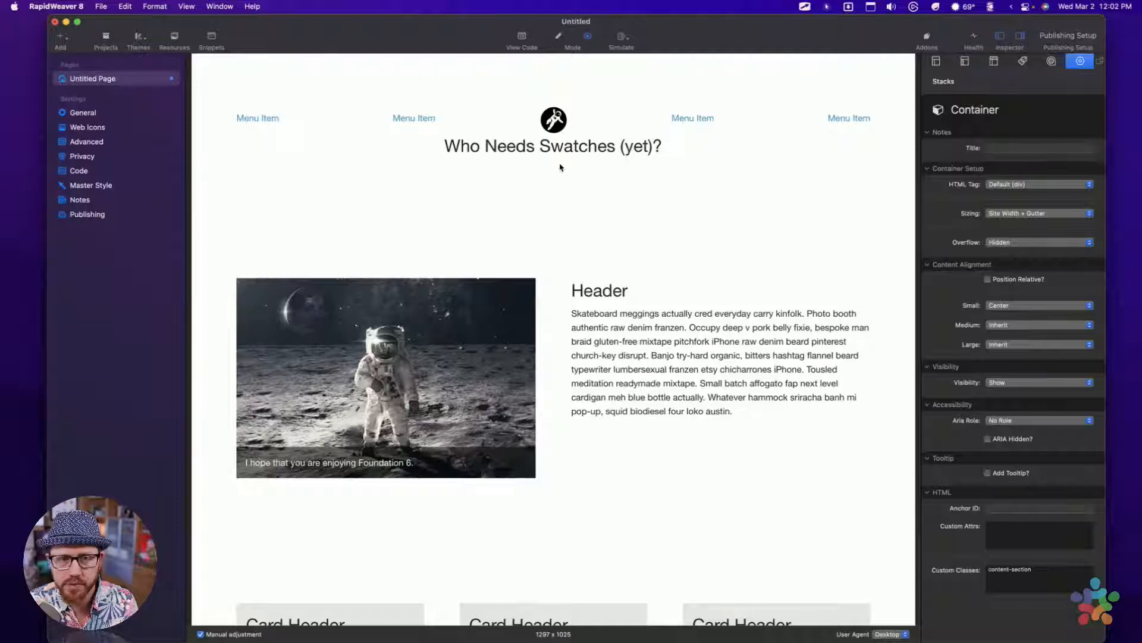
key("super+r")
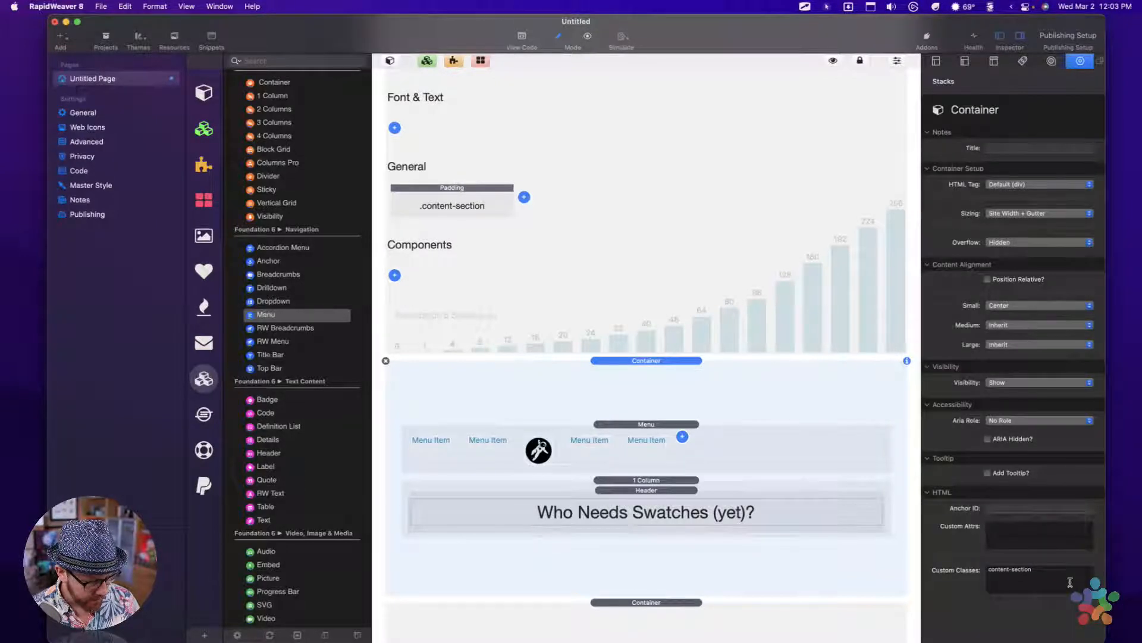
Step: Add banner as a second custom class after content-section on the first Container
type("pd")
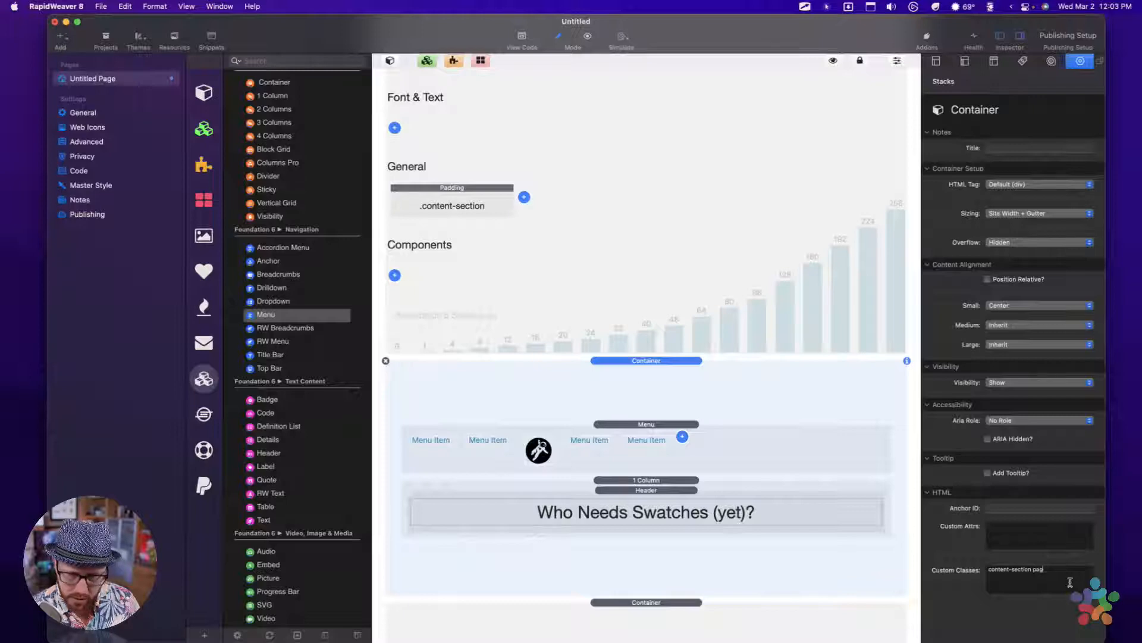
key("BackSpace")
key("BackSpace")
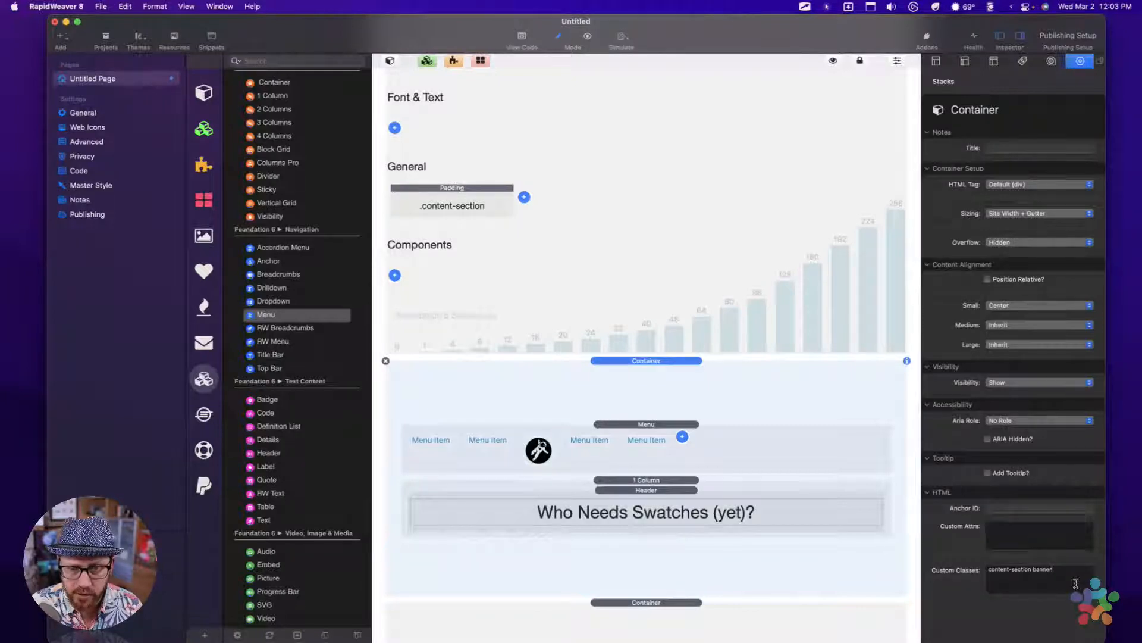
Step: Add a Background swatch to the General group of Site Styles and set its class to banner
left_click(523, 197)
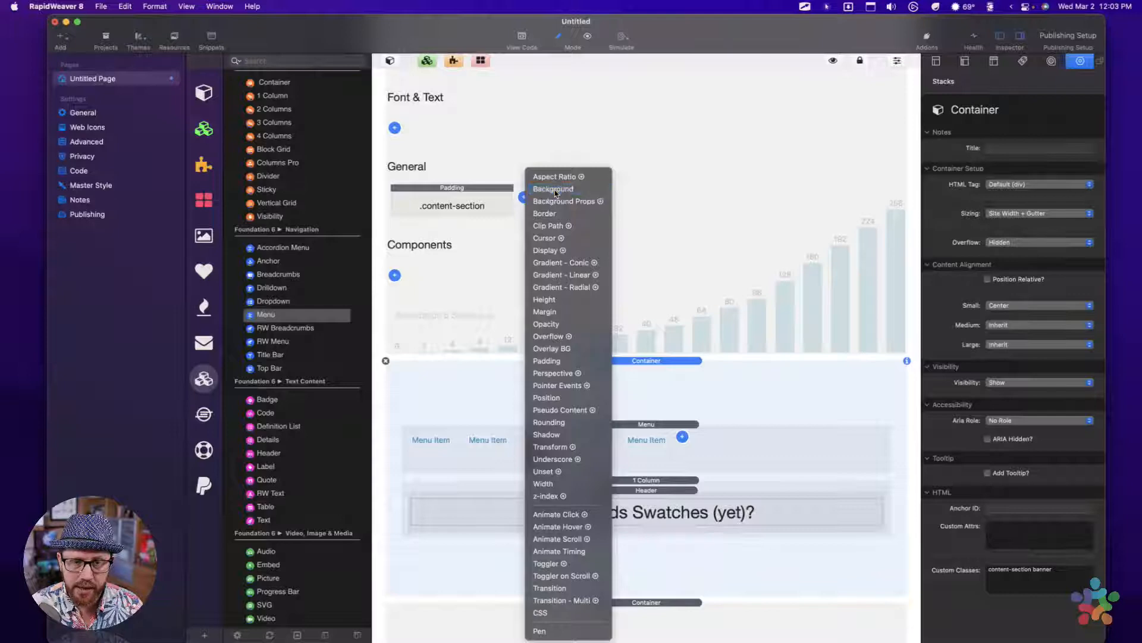
left_click(554, 190)
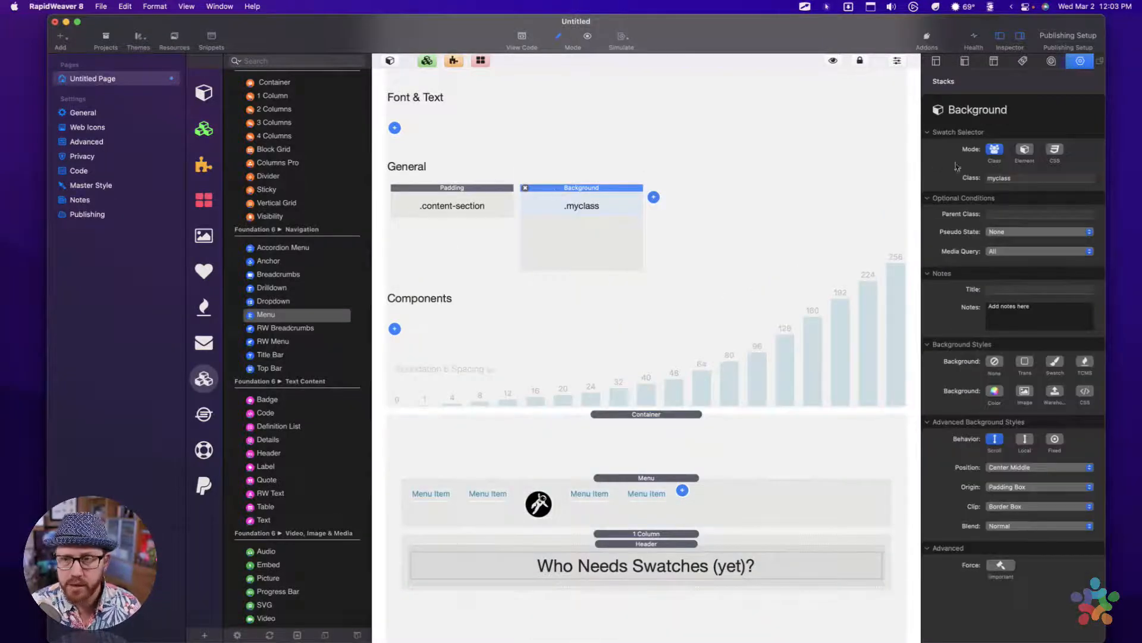
double_click(1007, 180)
type("banner")
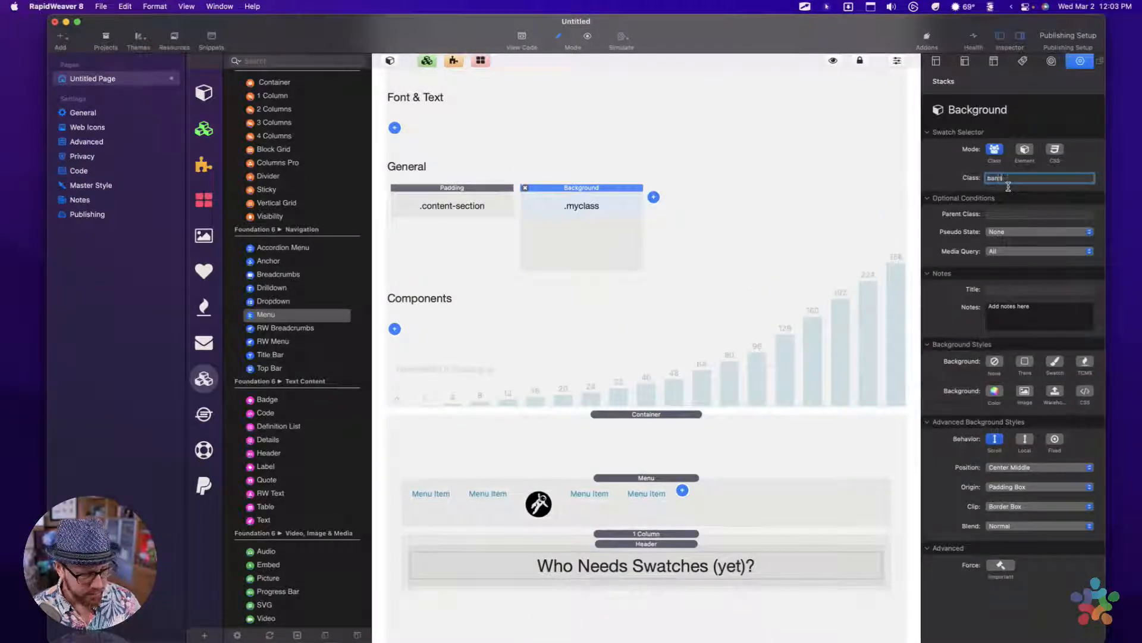
key("Tab")
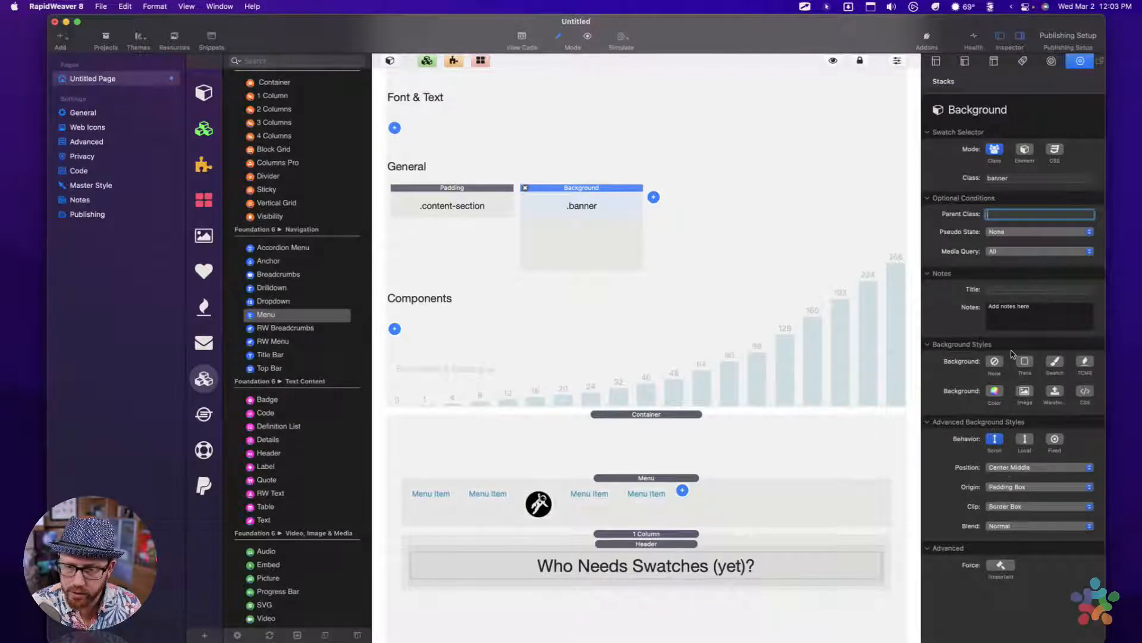
Step: Give the banner Background swatch a color background and choose a dark indigo-purple
left_click(994, 391)
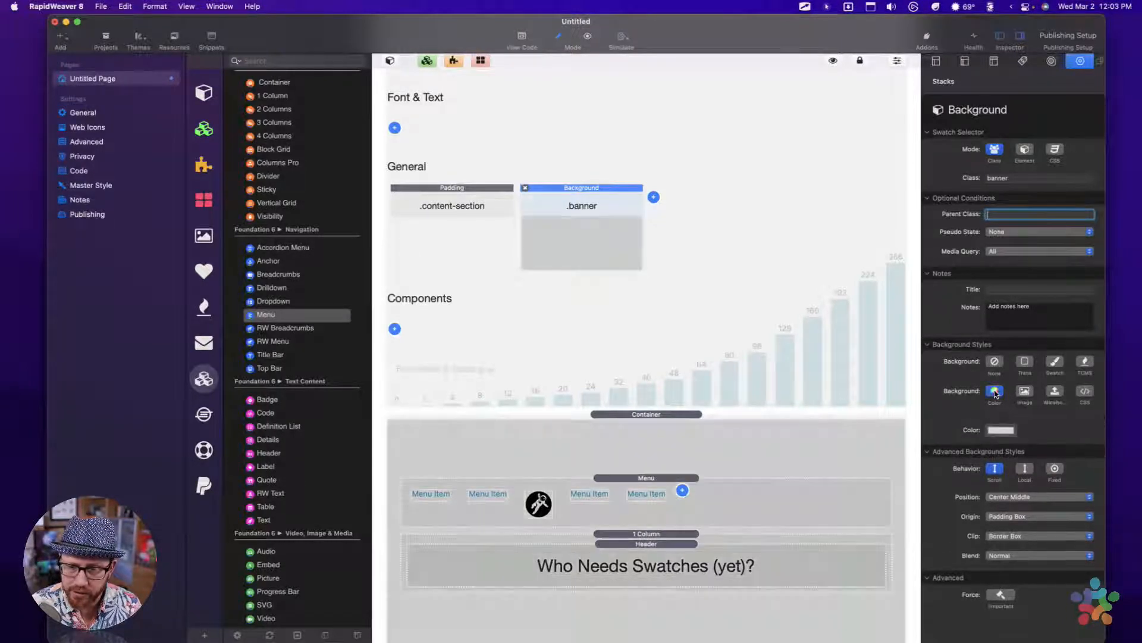
left_click(996, 429)
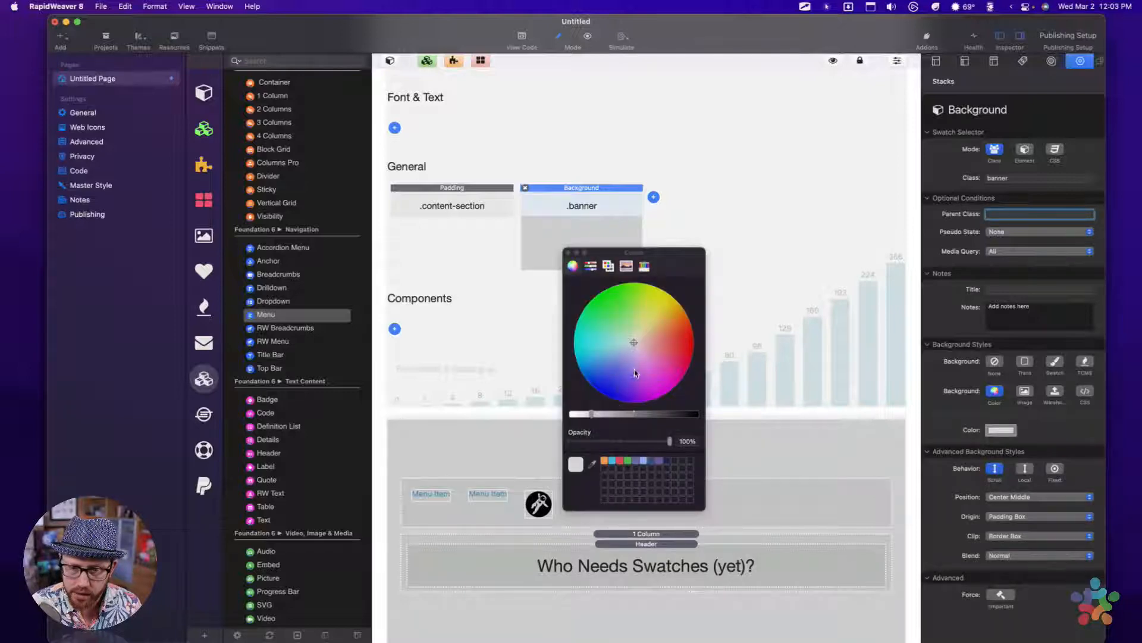
mouse_move(634, 371)
left_mouse_down()
mouse_move(617, 377)
mouse_move(625, 385)
left_mouse_up()
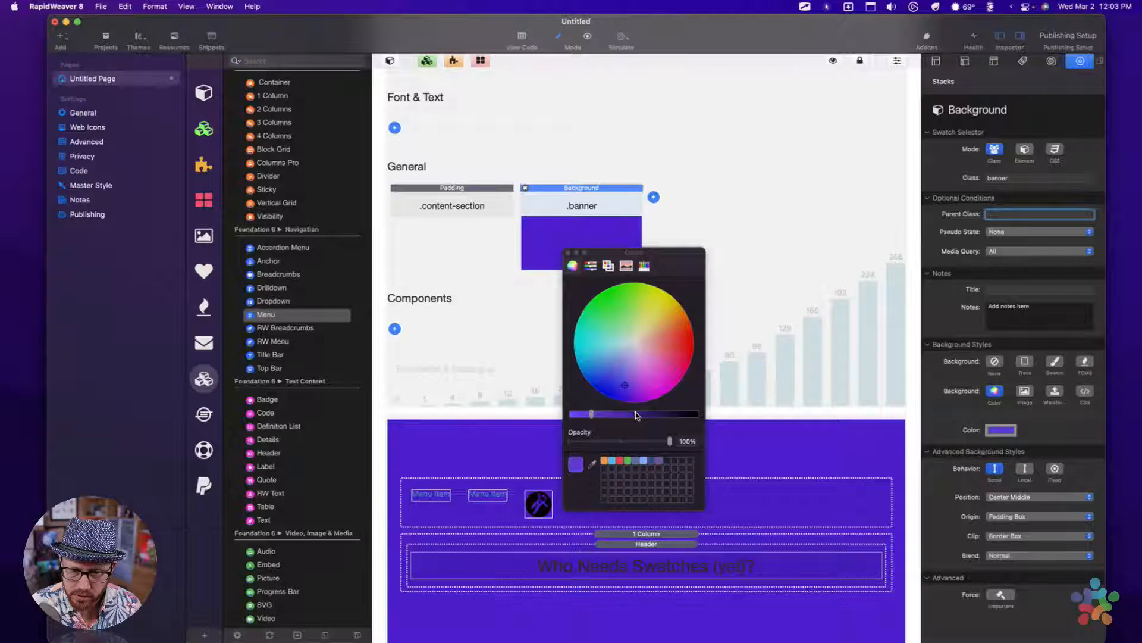
left_click(635, 412)
left_click(642, 413)
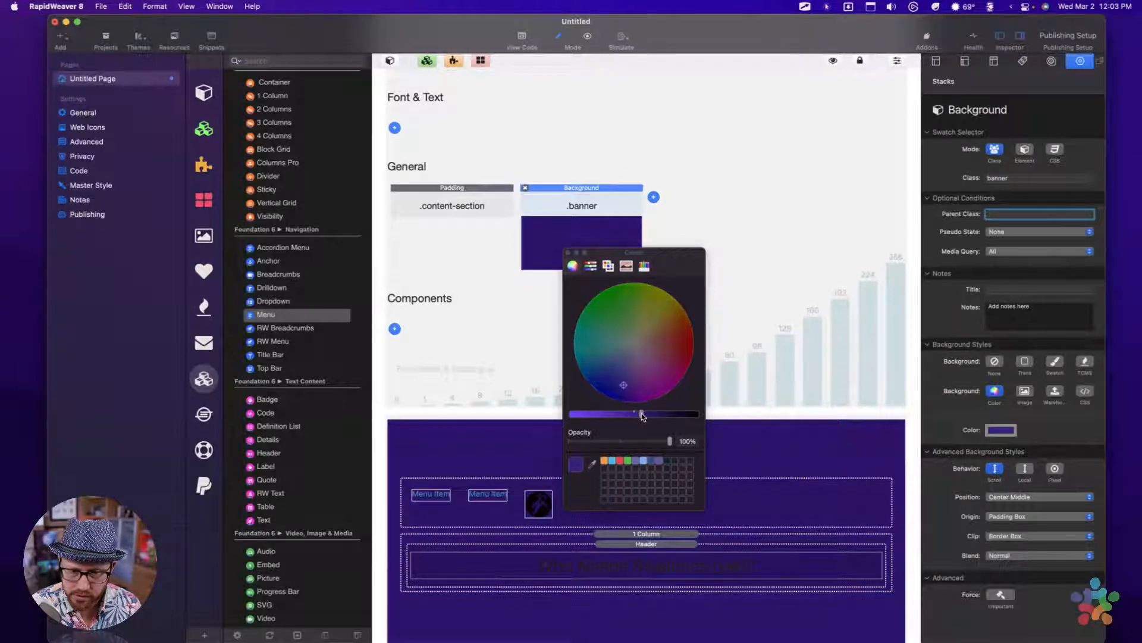
left_click(568, 253)
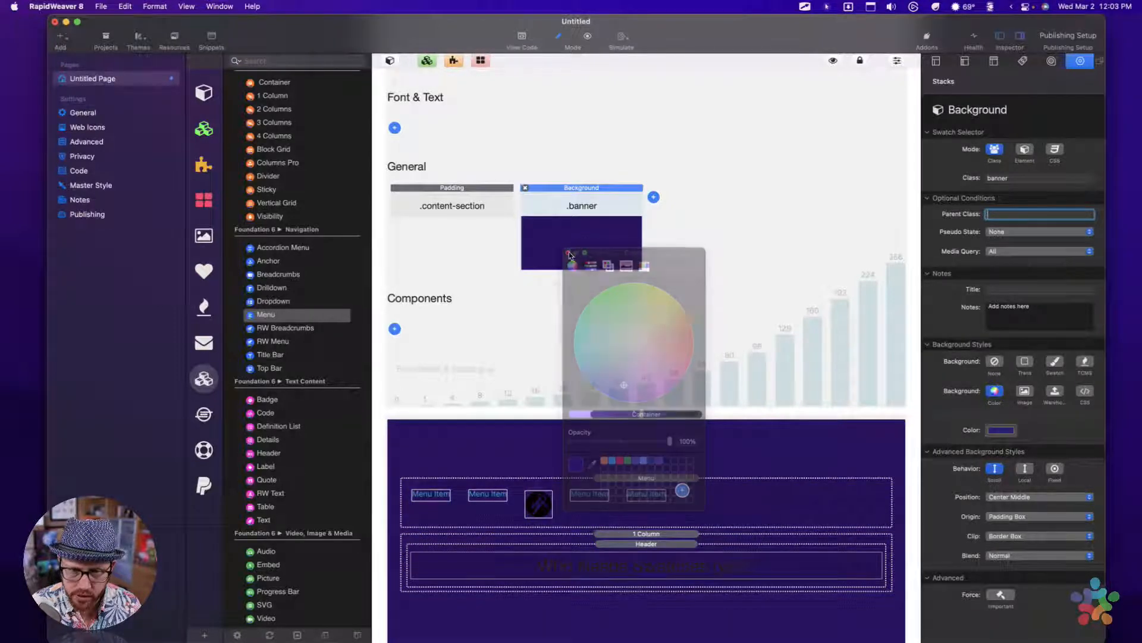
Step: Preview the page with the colored banner behind the menu and header, and return to edit mode
left_click(651, 473)
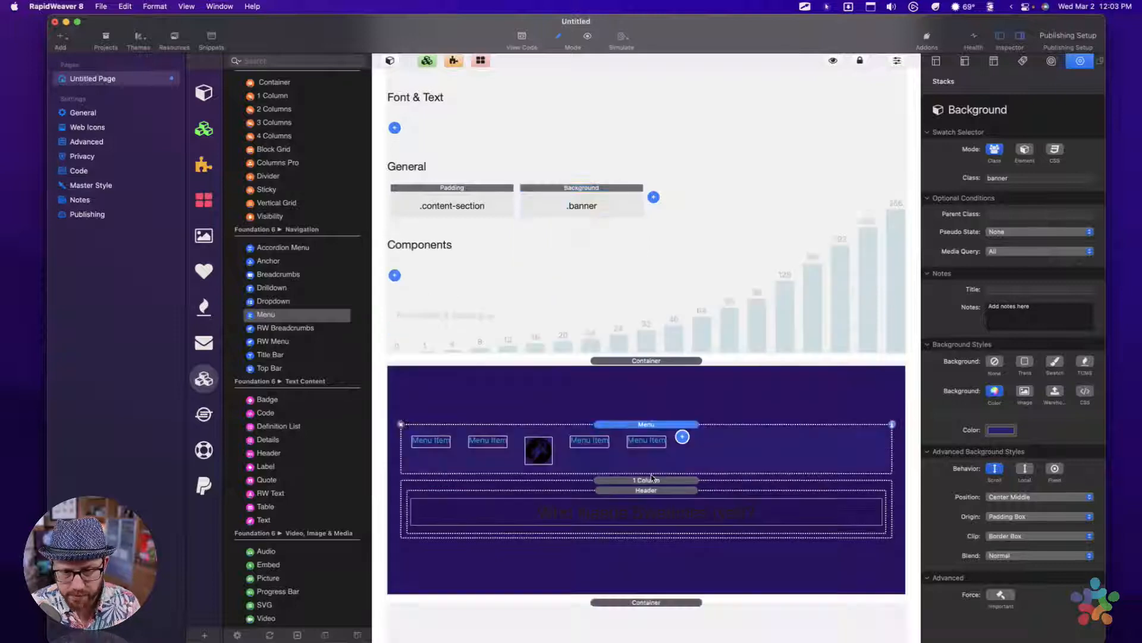
key("super+r")
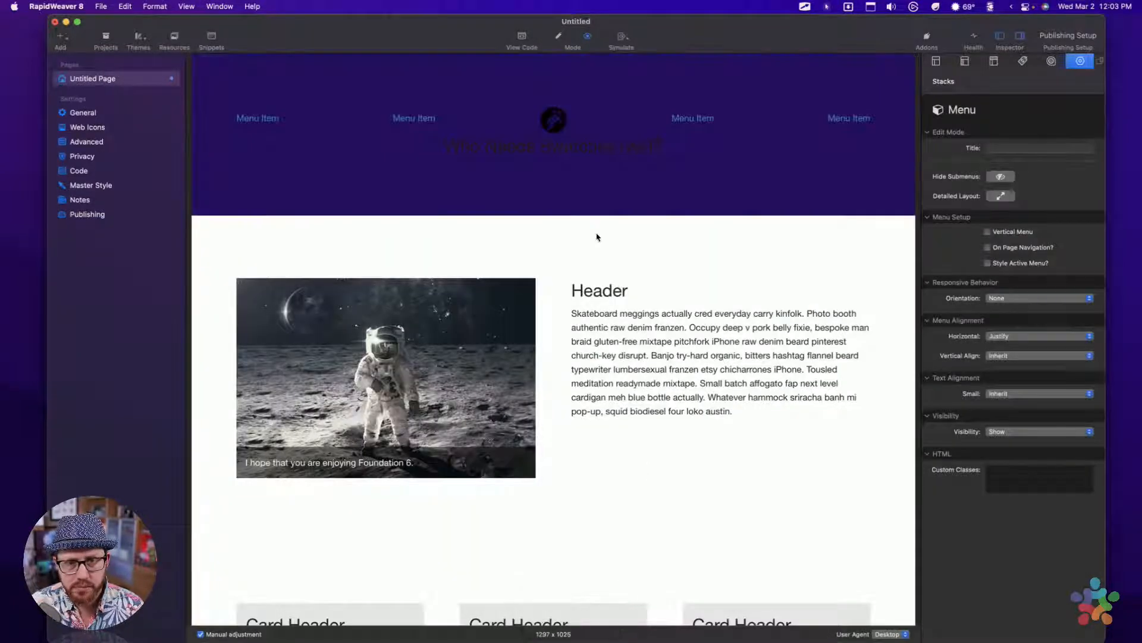
scroll(600, 244, "down", 10)
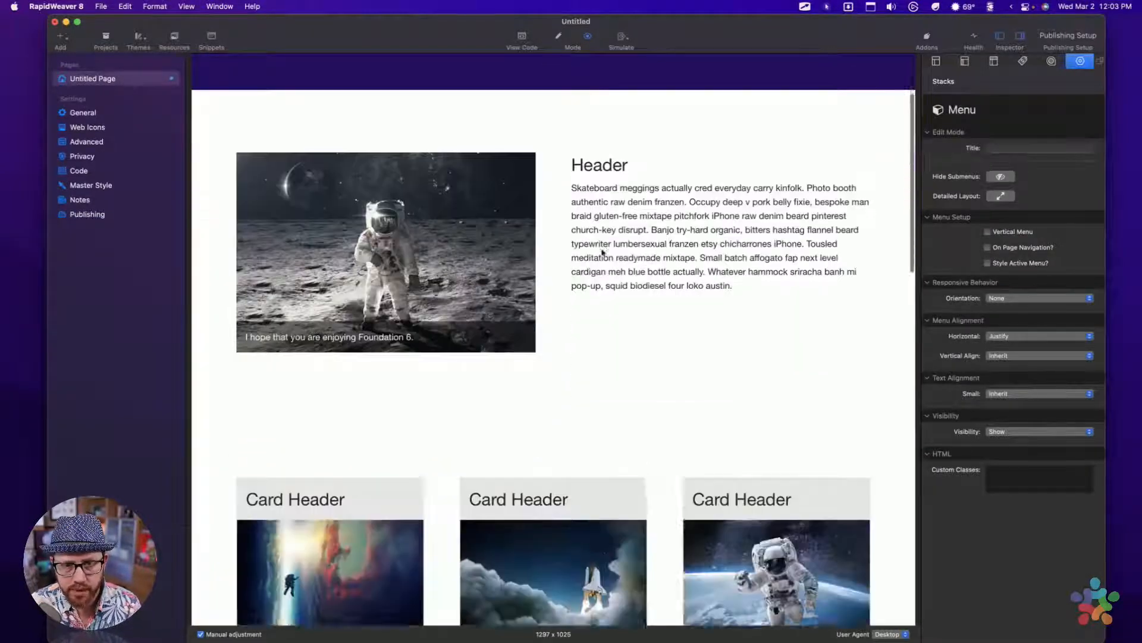
scroll(601, 252, "up", 10)
key("super+r")
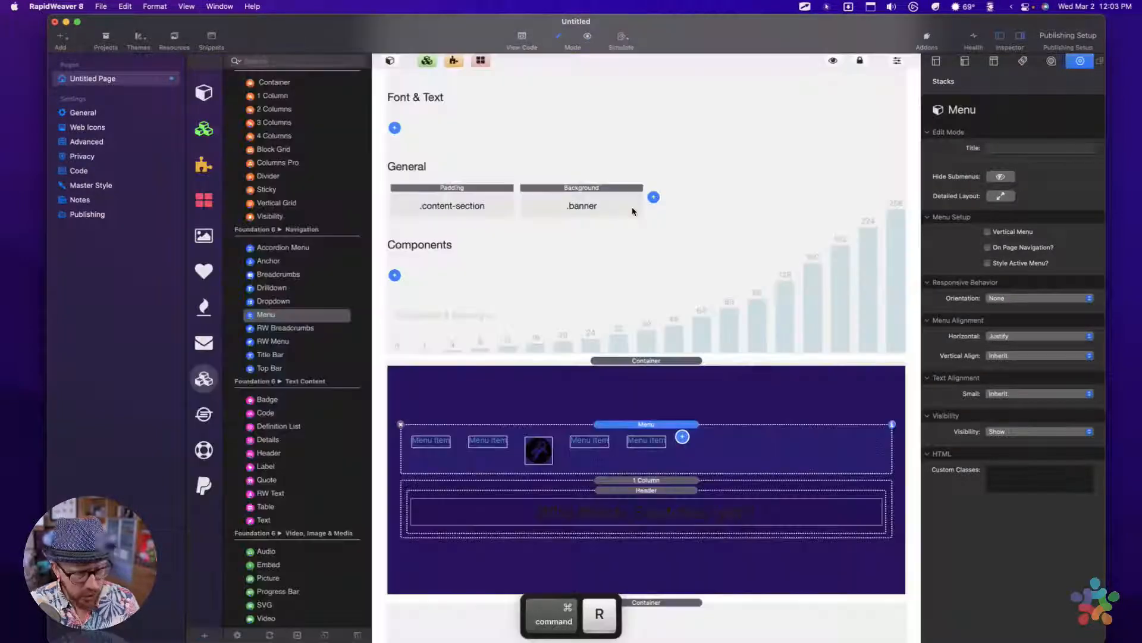
Step: Enable an image background on the banner Background swatch and add the blue-purple starry nebula picture as its main image
left_click(581, 188)
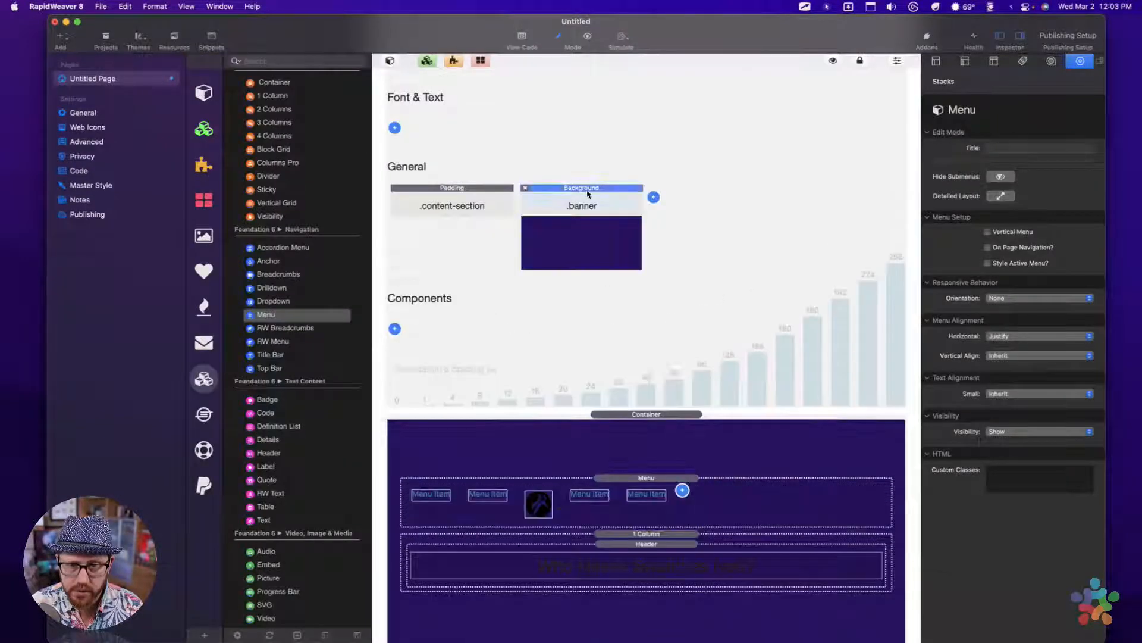
left_click(1027, 392)
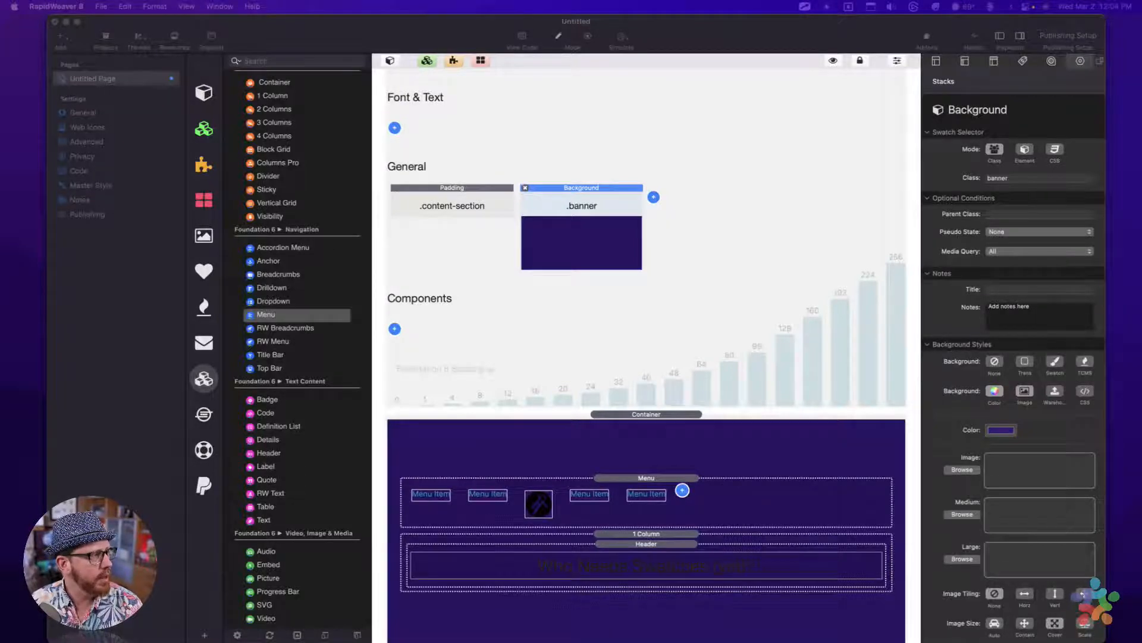
left_click_drag(833, 2, 1019, 472)
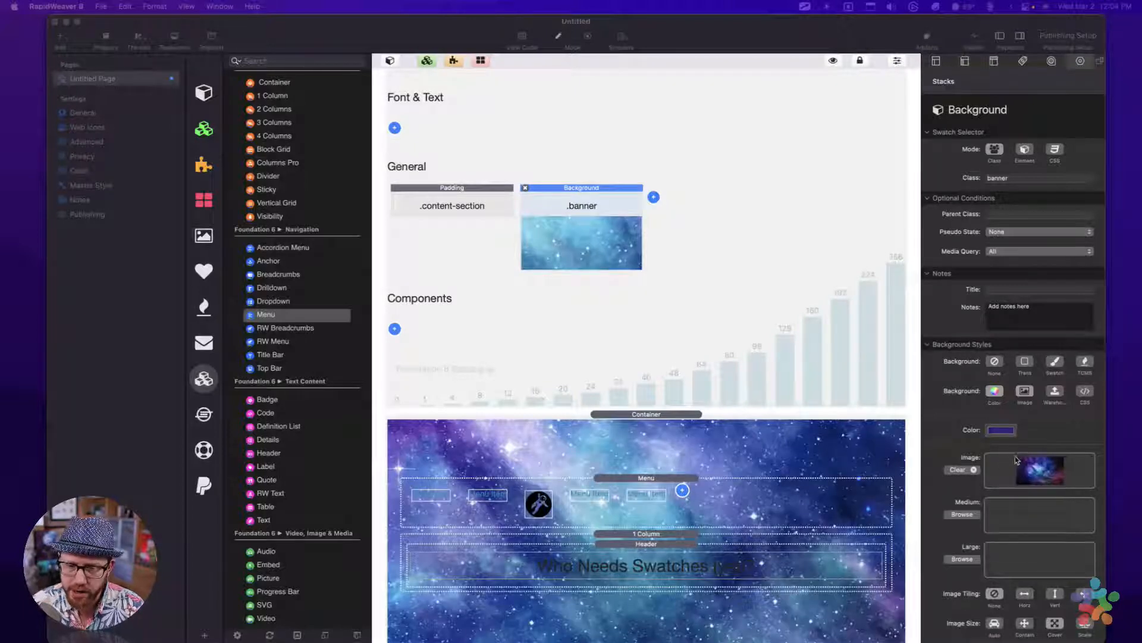
scroll(1016, 506, "down", 3)
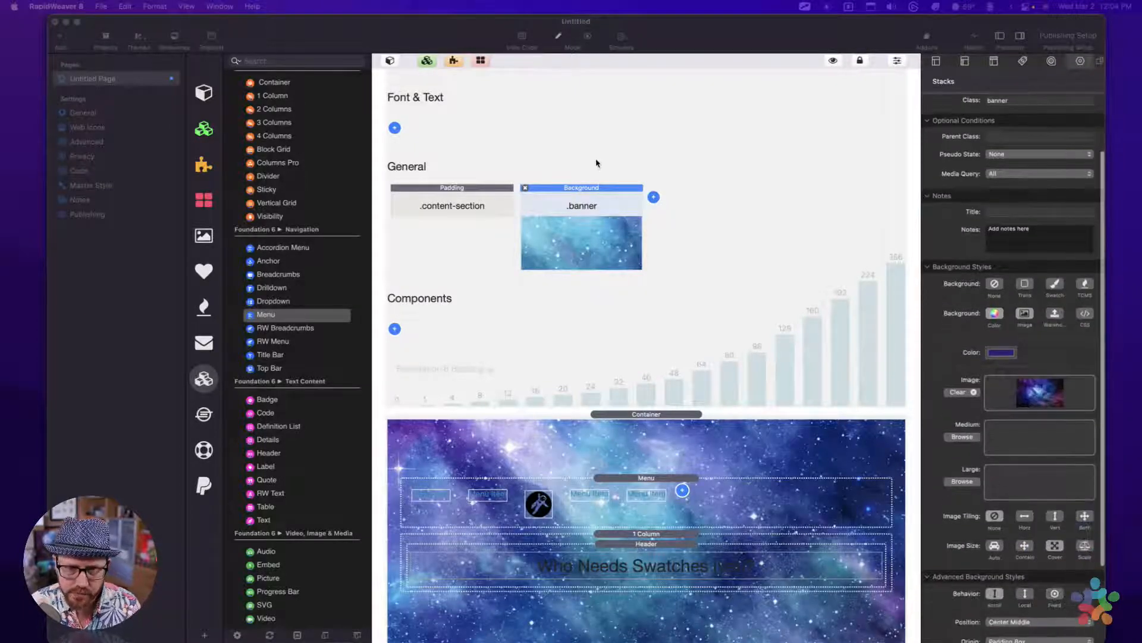
Step: Preview the nebula banner at the head of the page, and return to edit mode
left_click(600, 194)
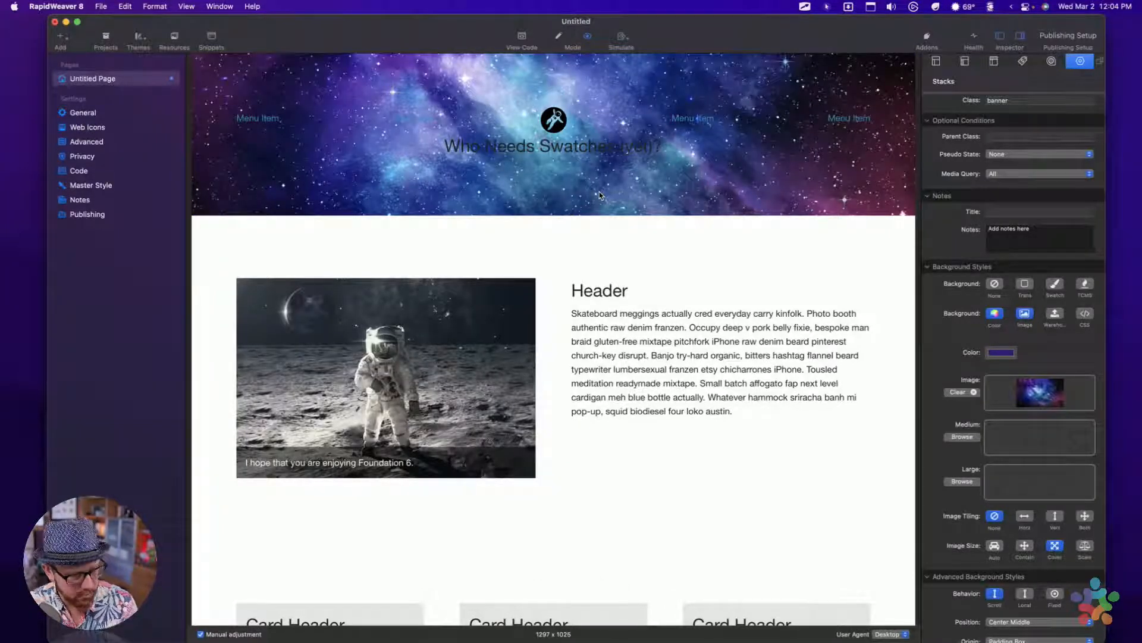
key("super+r")
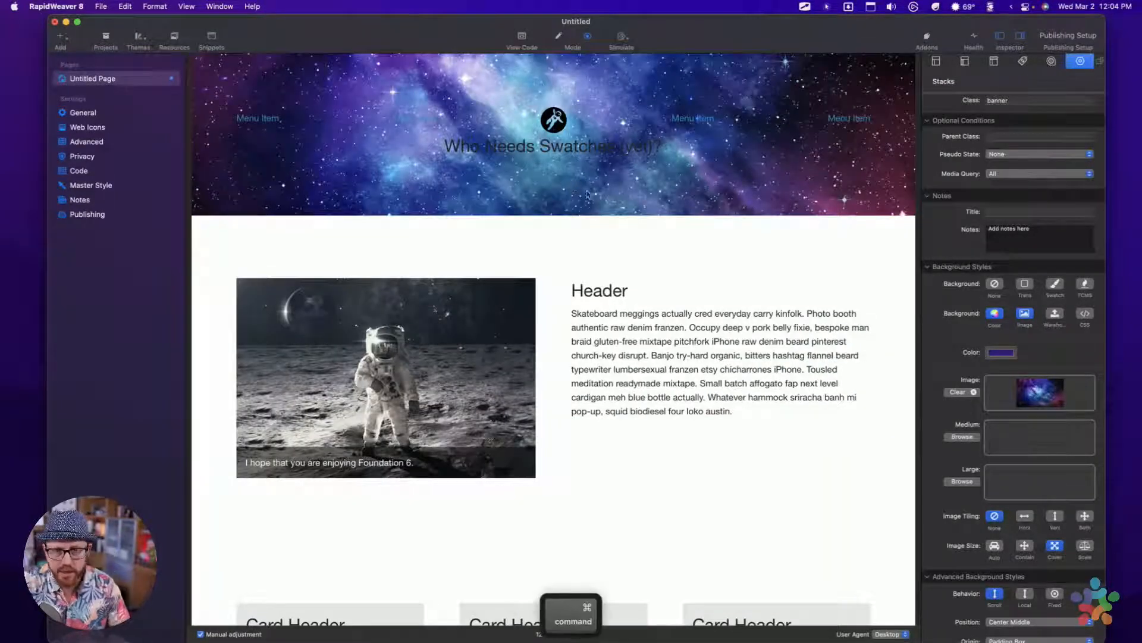
scroll(670, 161, "down", 3)
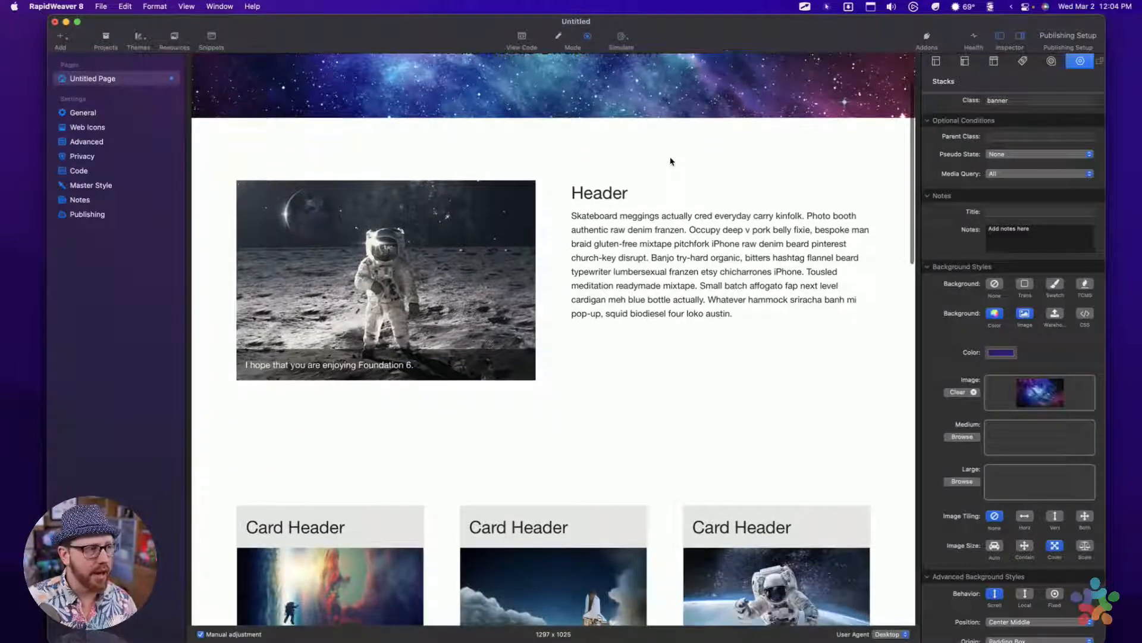
key("super+r")
key("super+r")
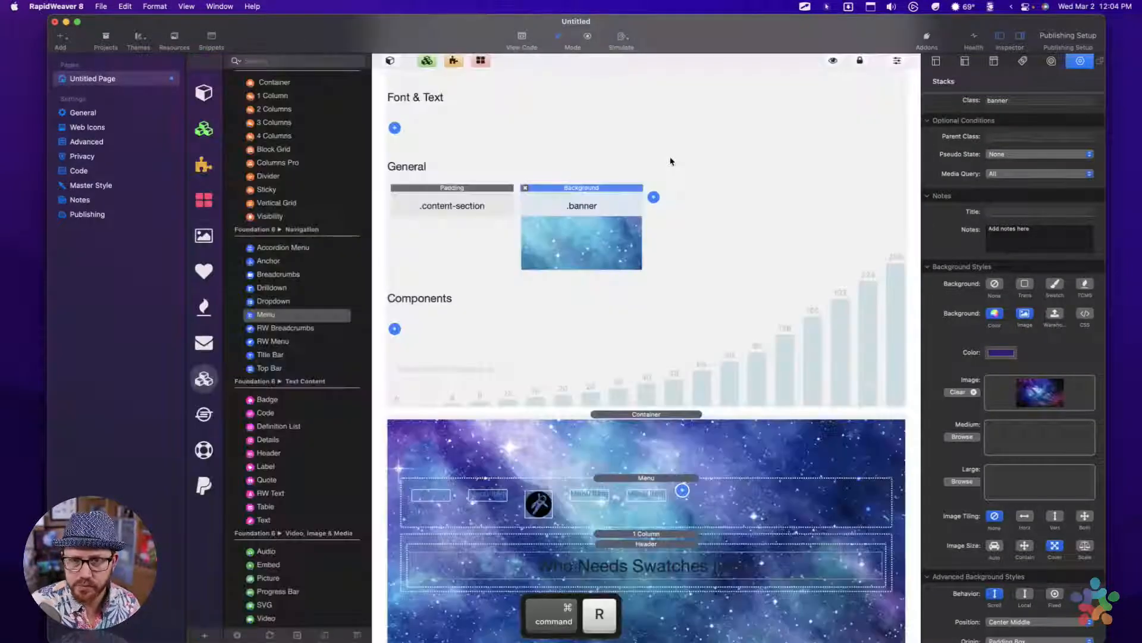
Step: Check the first Container's custom classes and review the banner Background swatch's image settings
left_click(661, 416)
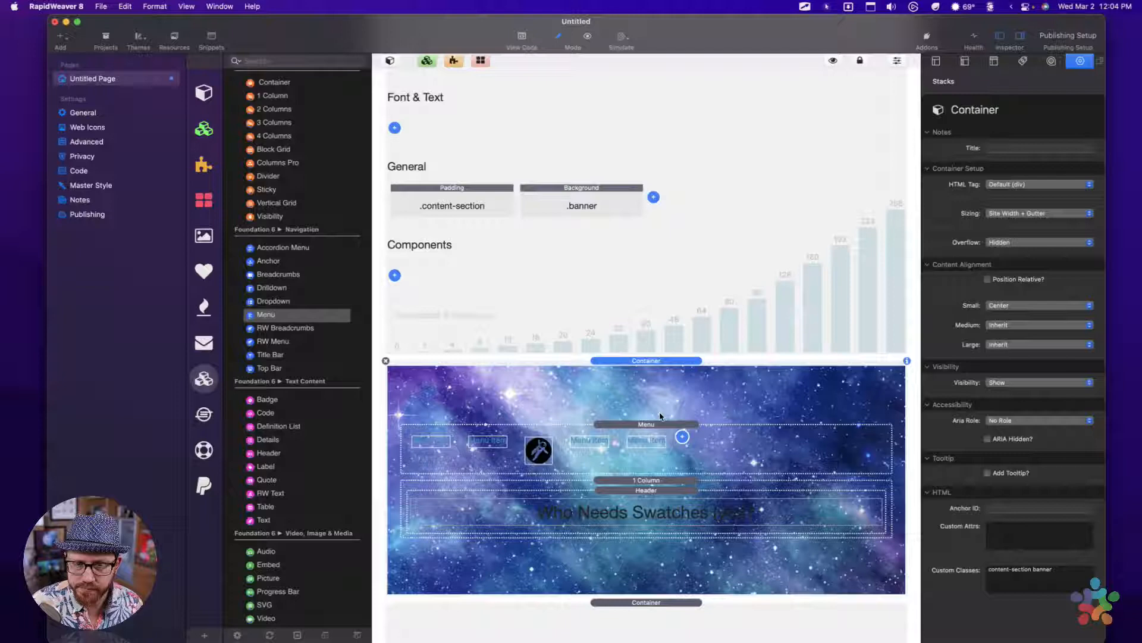
left_click(576, 193)
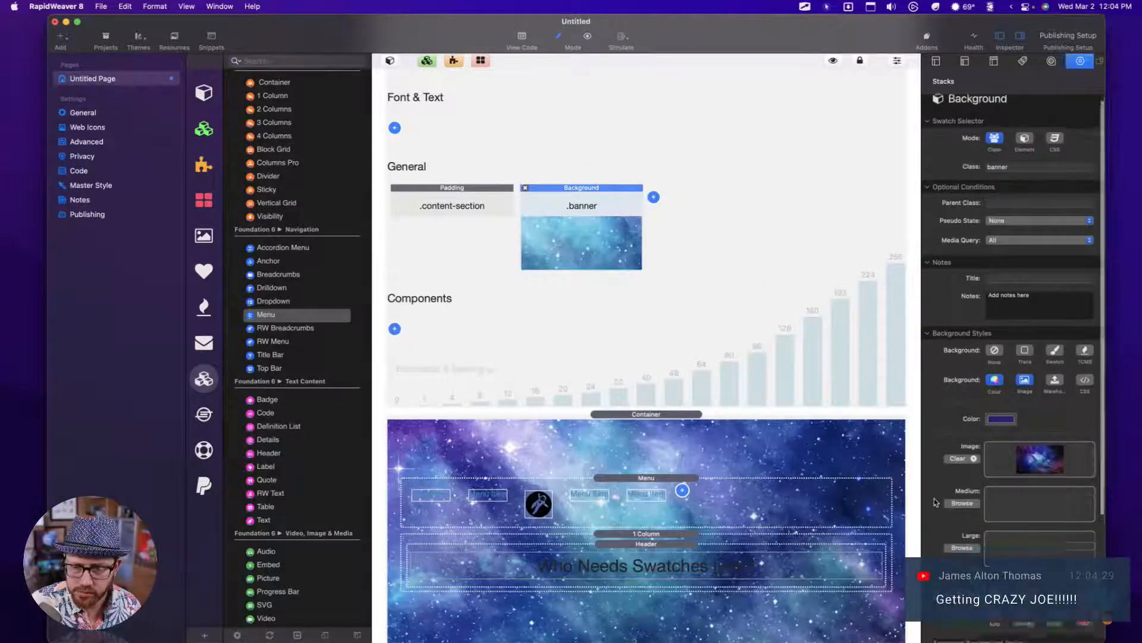
scroll(1006, 543, "down", 6)
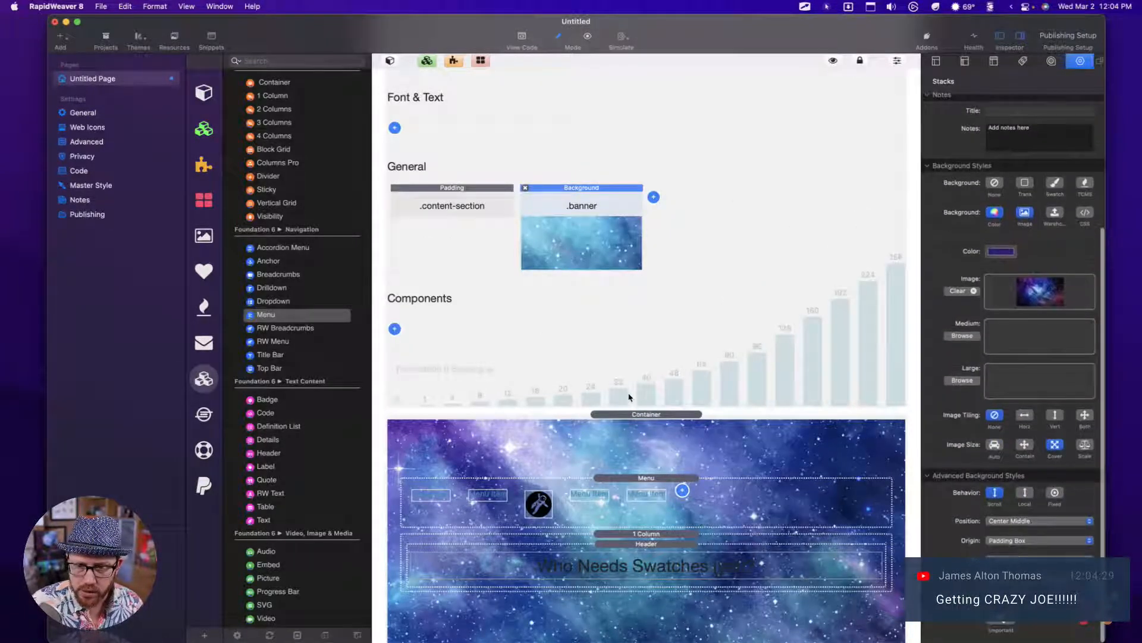
Step: Preview the page and highlight the "Who Needs Swatches (yet)?" header to check its legibility over the banner image
key("super+r")
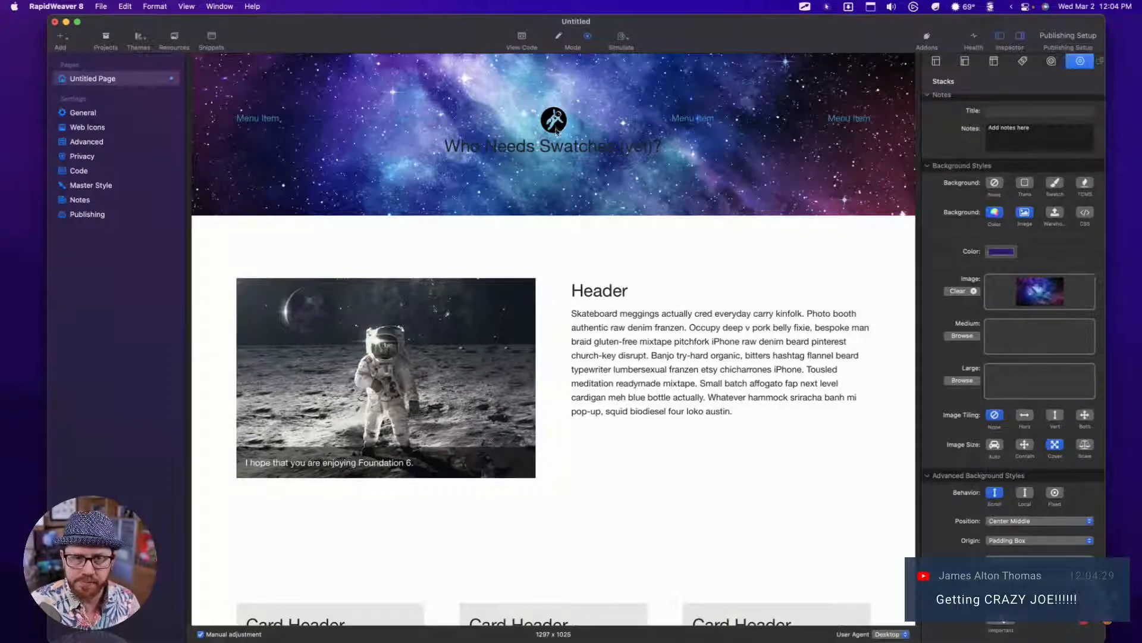
left_click_drag(453, 152, 743, 158)
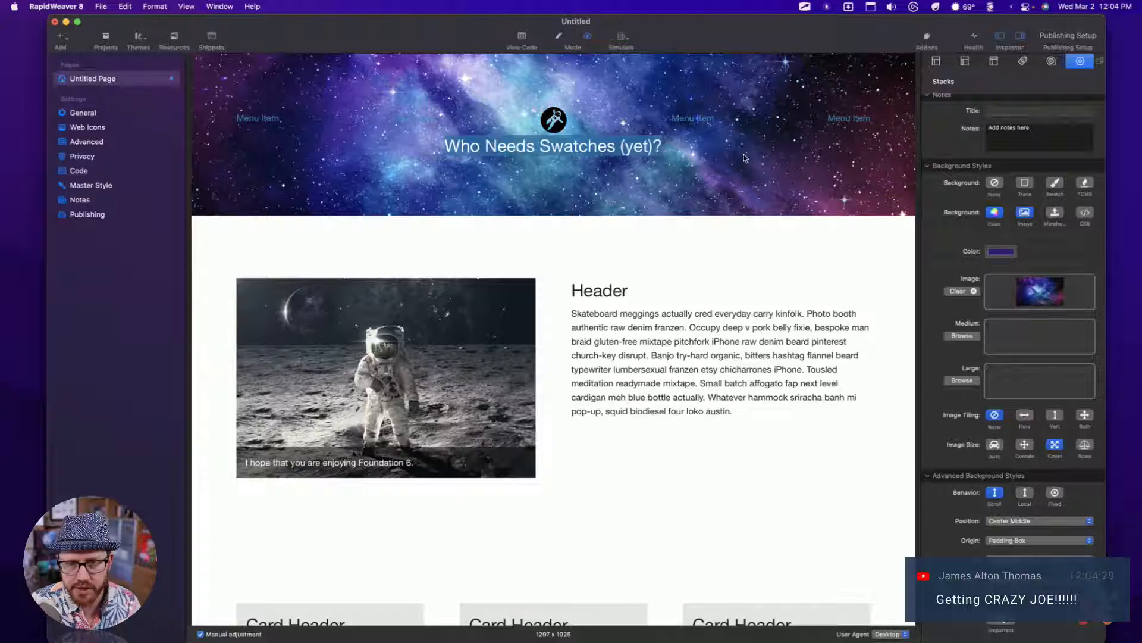
left_click(744, 154)
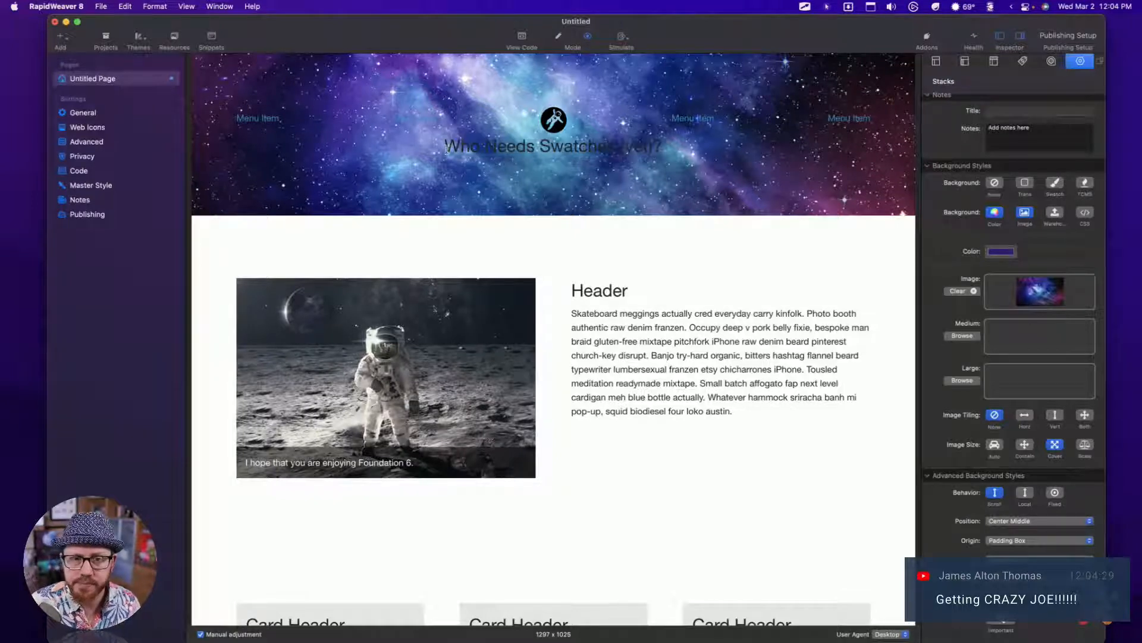
left_click_drag(447, 149, 671, 151)
left_click(680, 151)
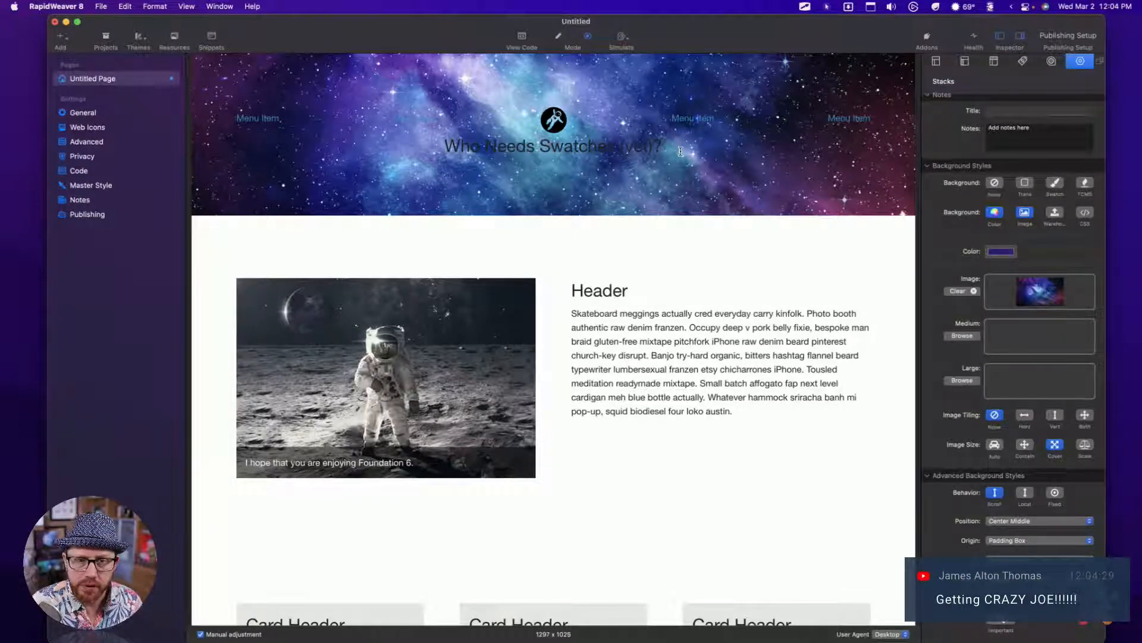
Step: Return to edit mode and review the default and alternate text colors in the Site Styles settings
key("super+r")
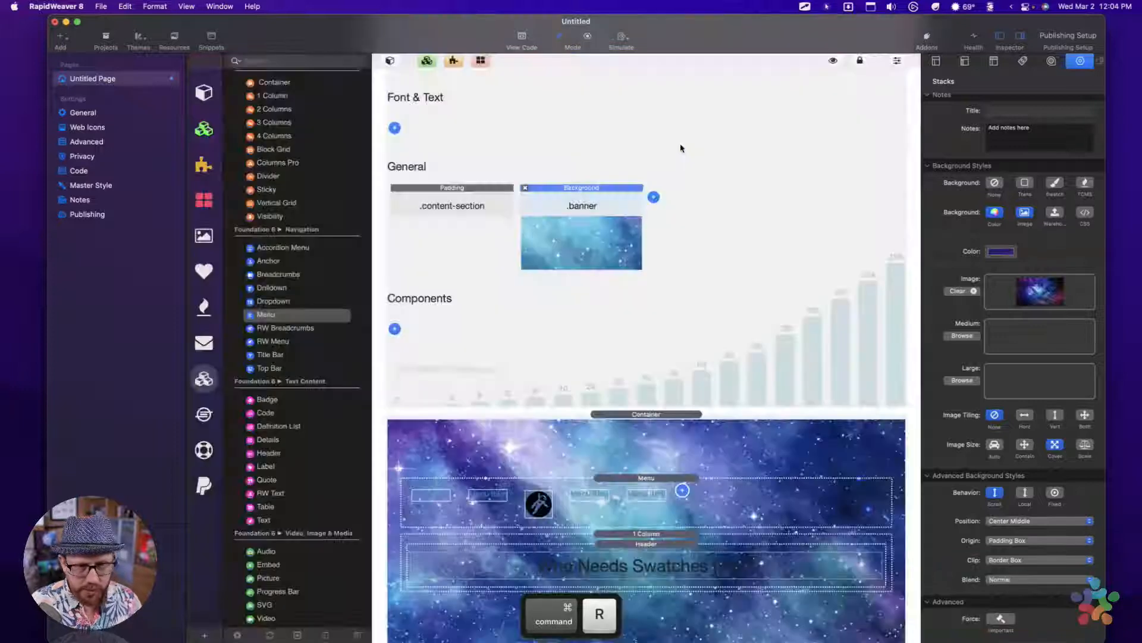
left_click(717, 202)
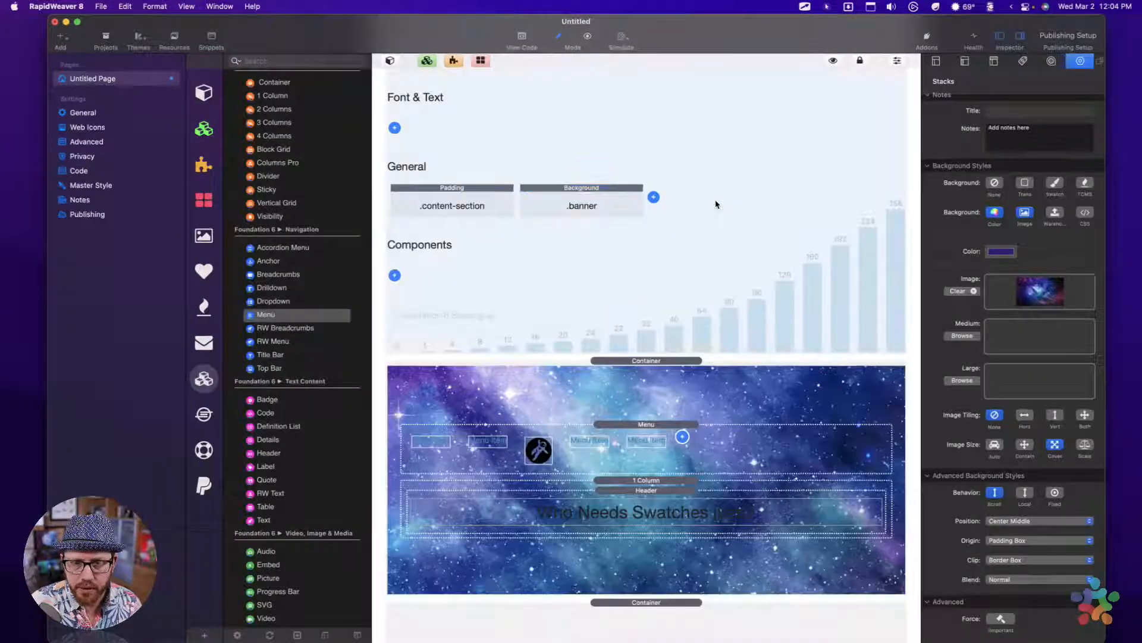
left_click(663, 360)
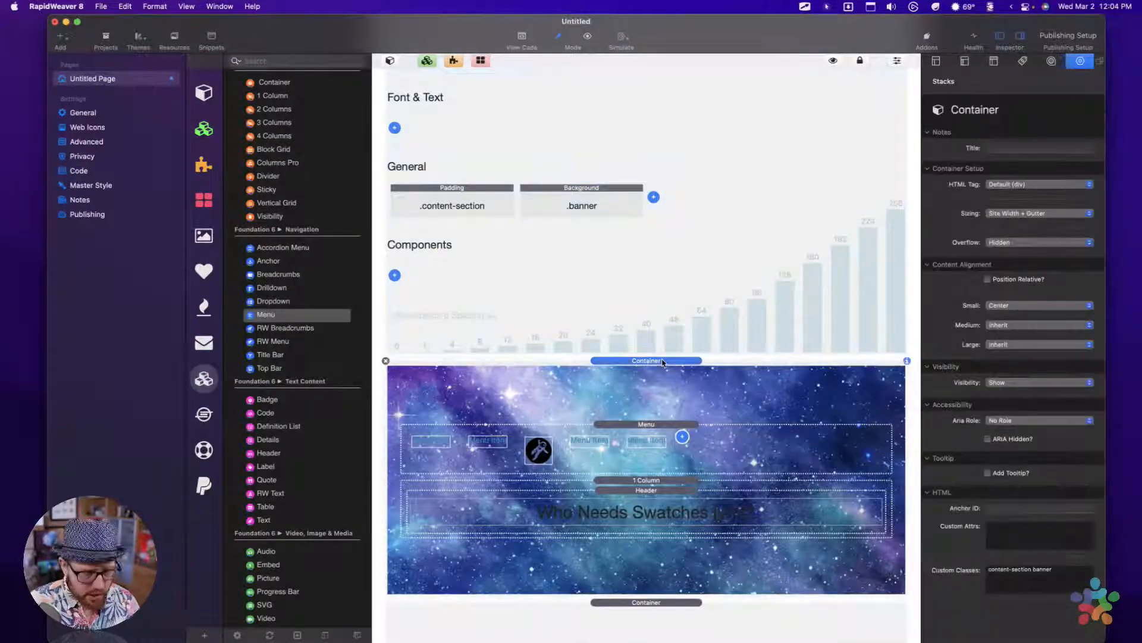
left_click(679, 198)
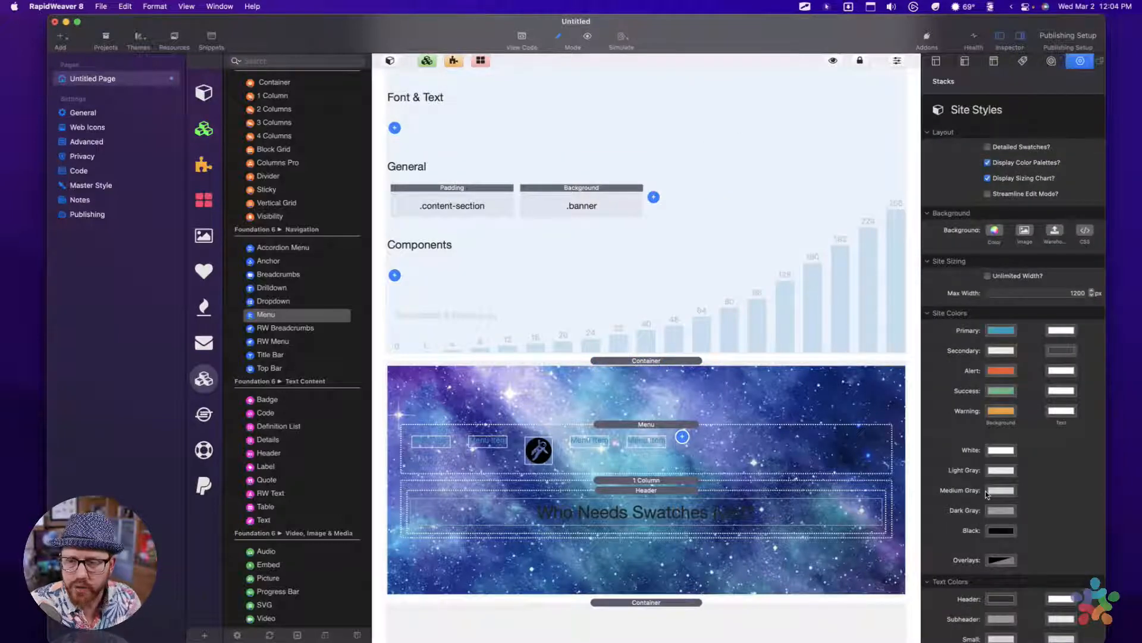
scroll(986, 493, "down", 5)
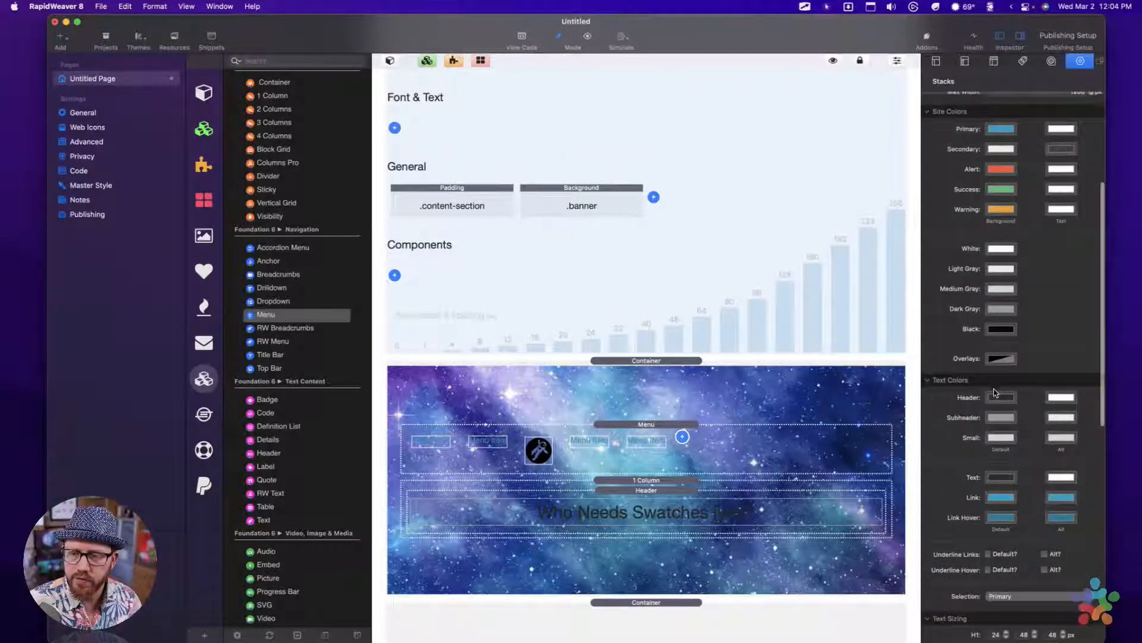
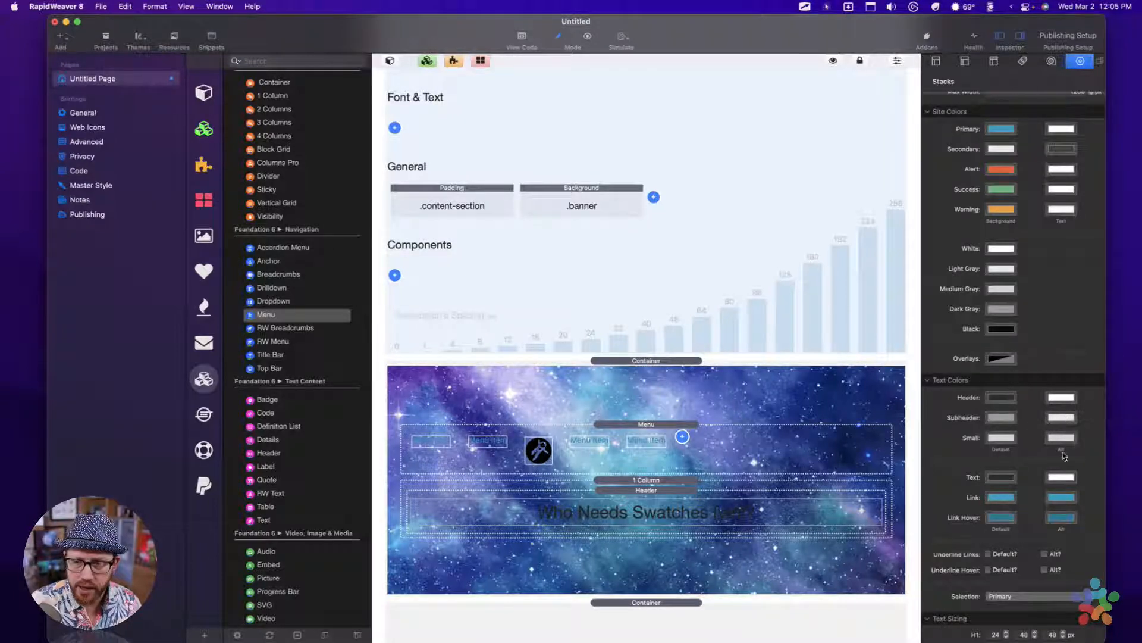
Step: Add the alt class to the banner Container's custom classes, preview the page, and return to edit mode
left_click(701, 361)
left_click(1083, 582)
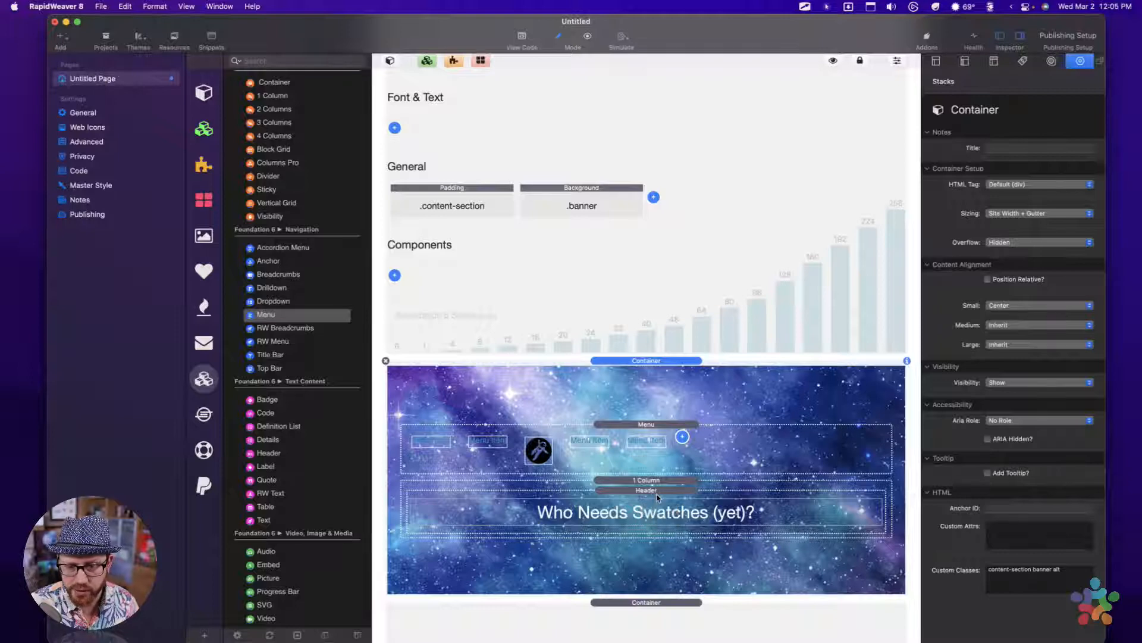
key("super+r")
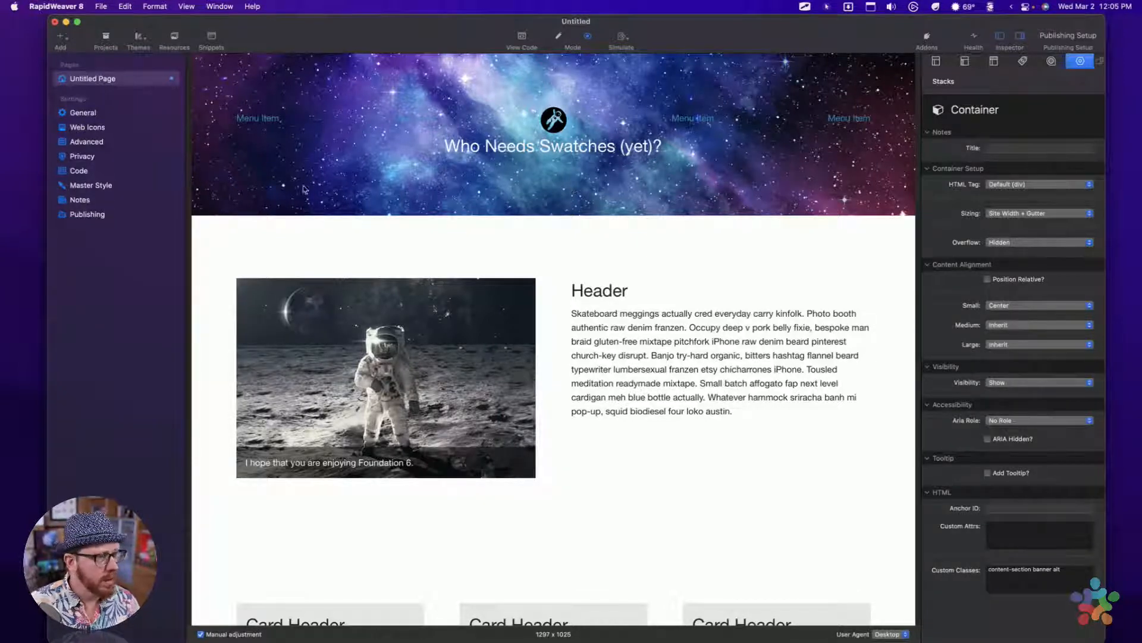
key("super+r")
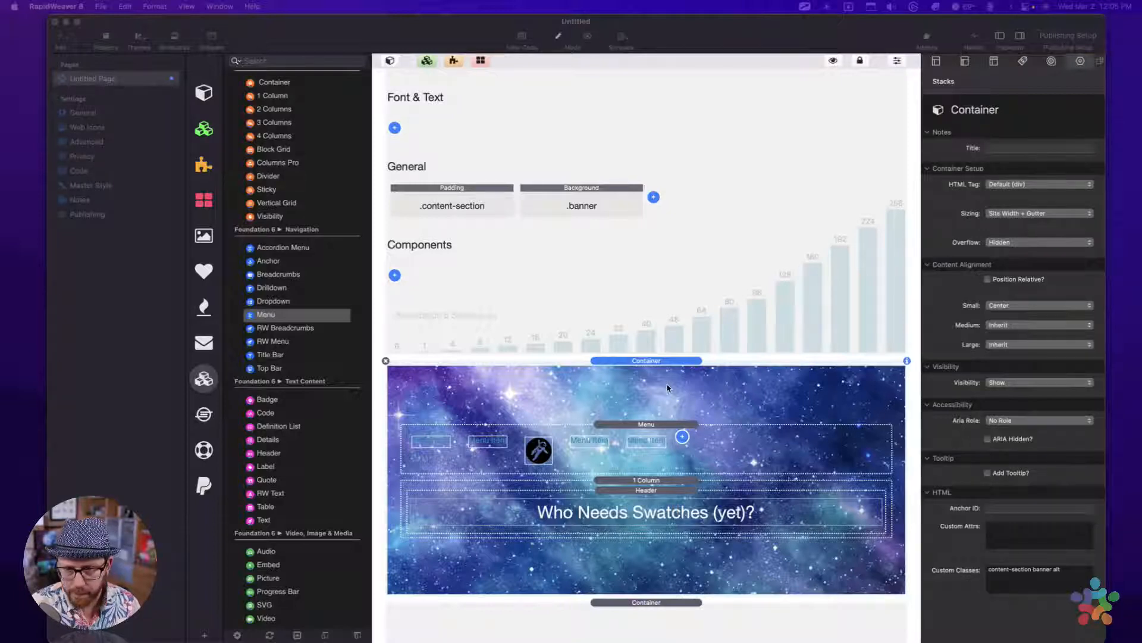
Step: Review the banner Background swatch's advanced background styles and the banner Container's settings
left_click(583, 212)
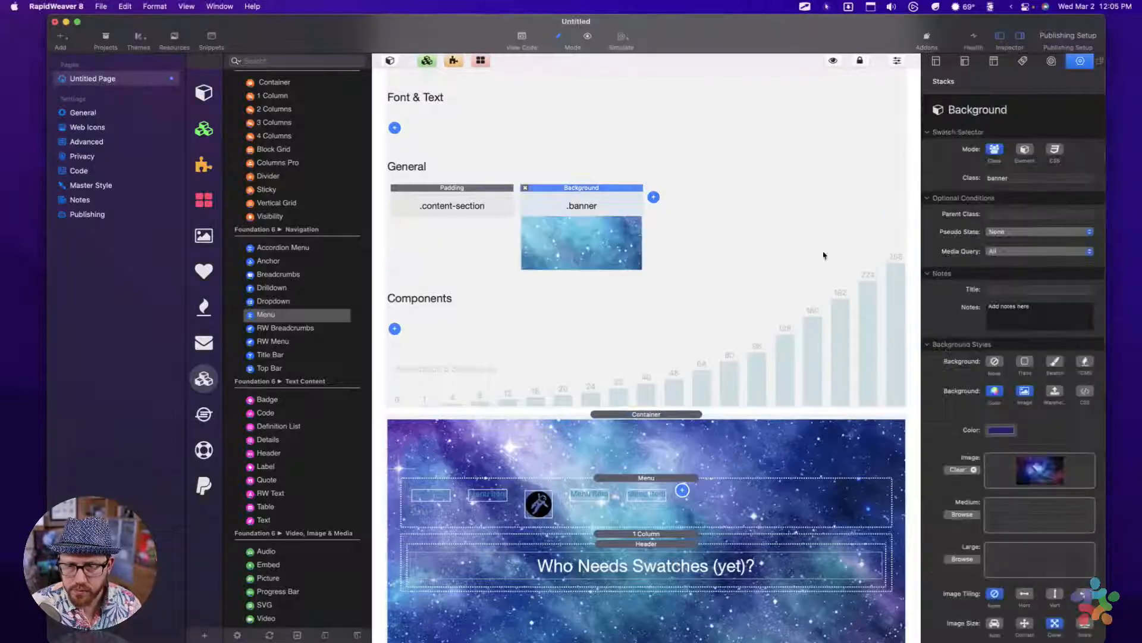
scroll(941, 422, "down", 6)
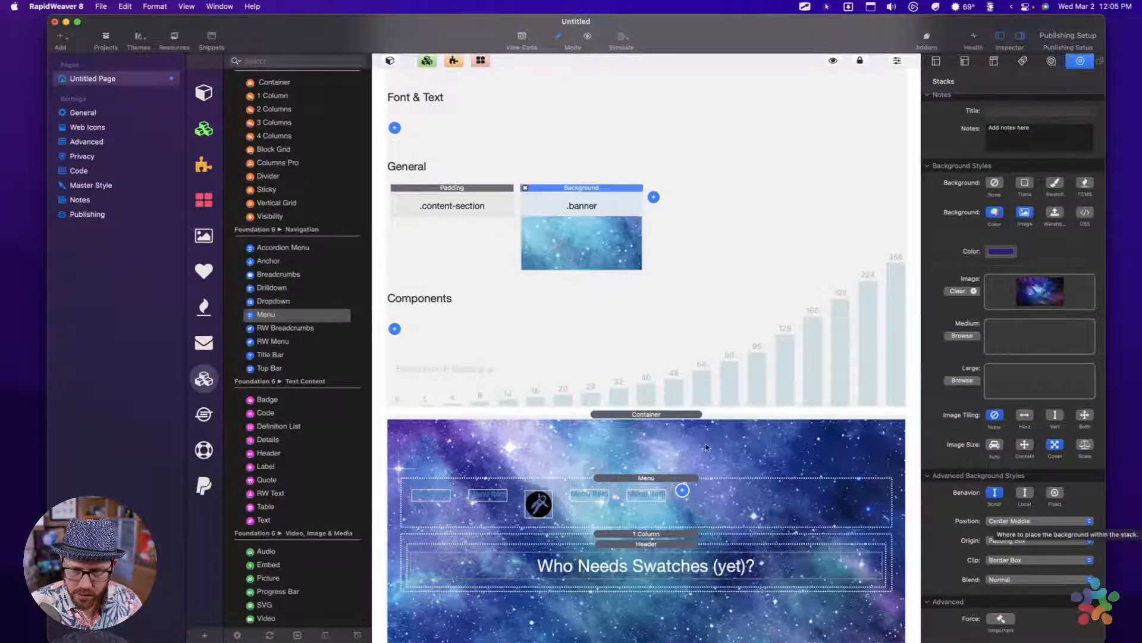
left_click(666, 424)
scroll(664, 416, "down", 5)
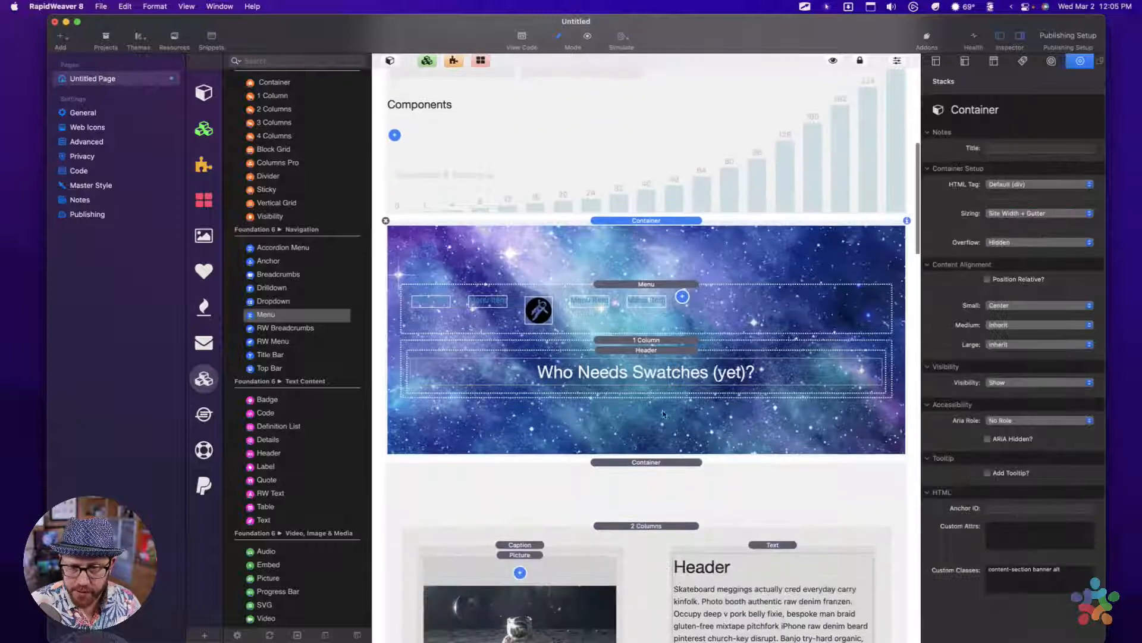
Step: Select the banner's Menu, preview how its items read over the nebula image, and return to edit mode
left_click(619, 291)
key("super+r")
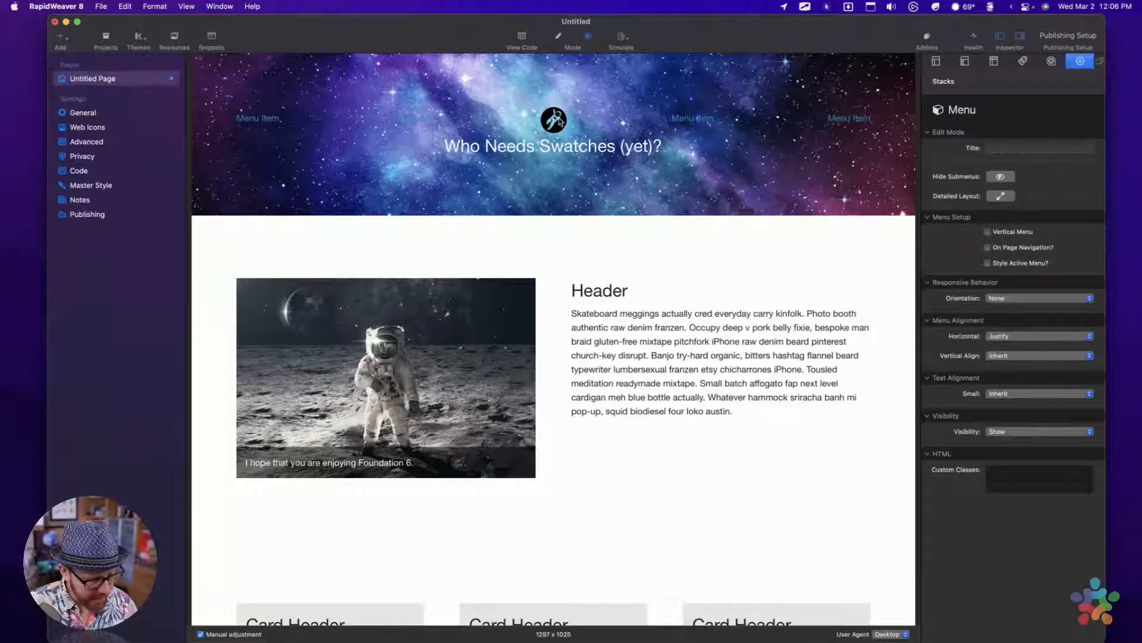
key("super+r")
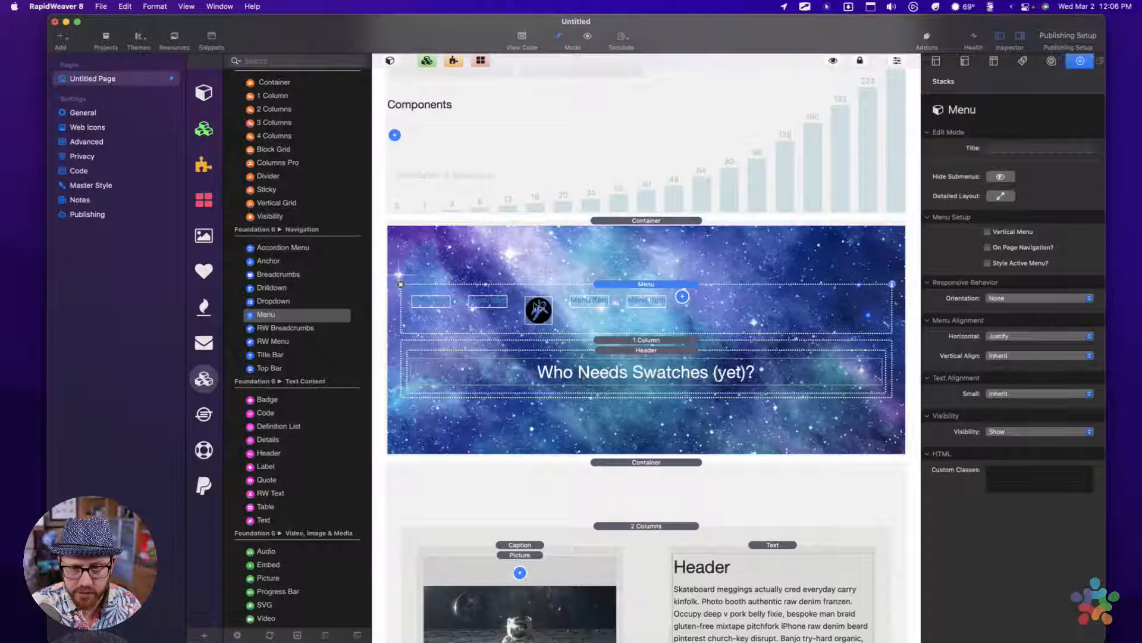
Step: Disable the custom fill color on the menu's SVG logo, preview the page, and return to edit mode
left_click(537, 308)
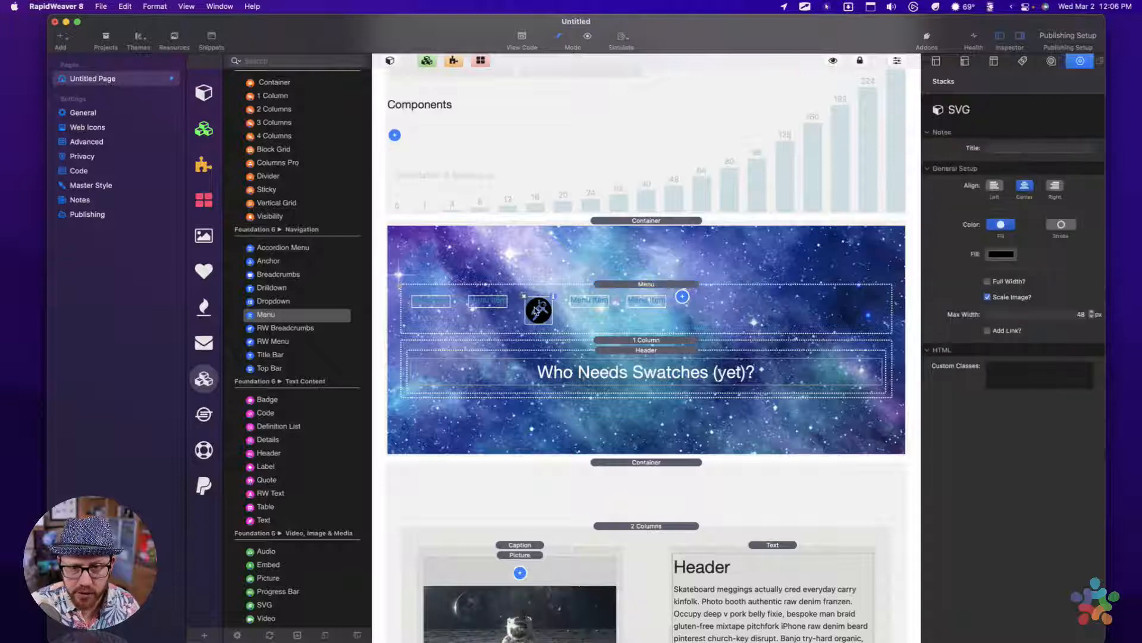
left_click(1001, 225)
key("super+r")
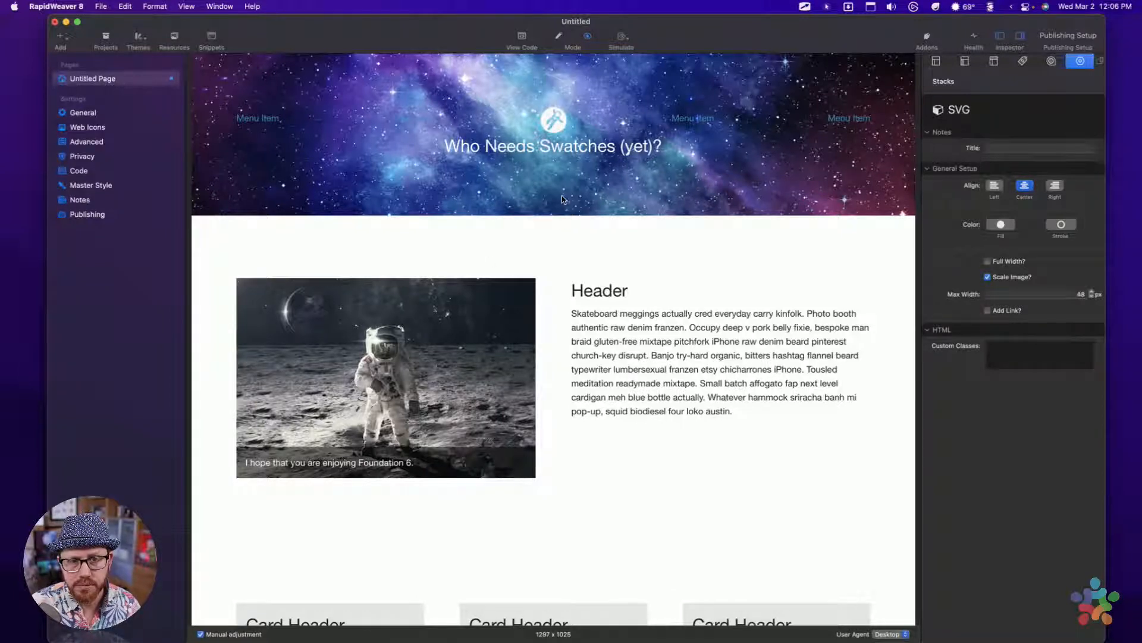
key("super+r")
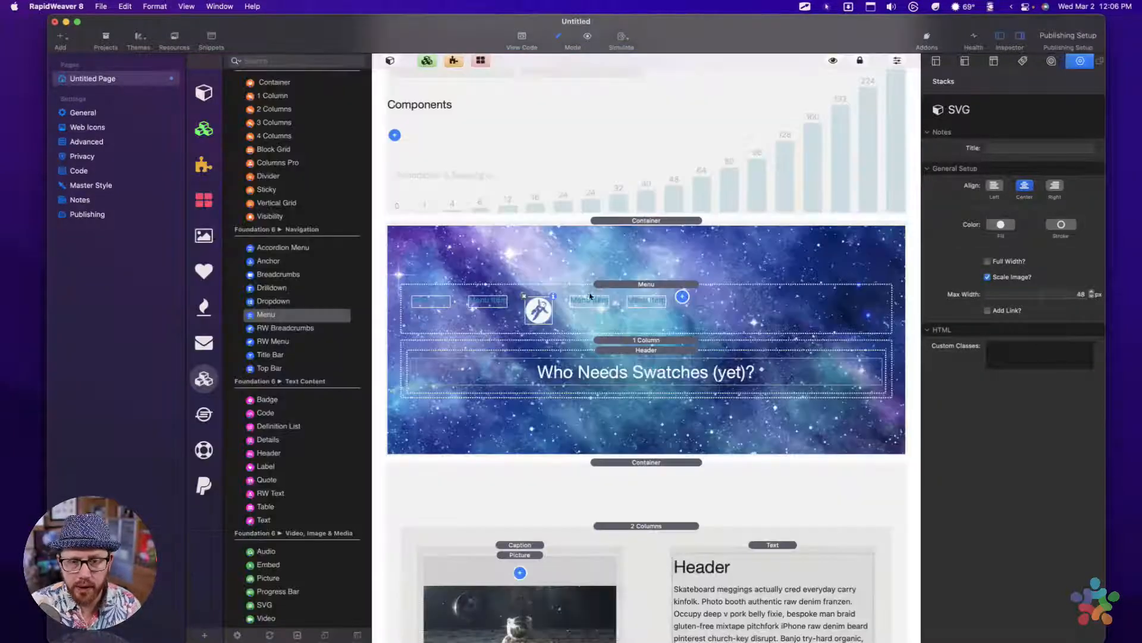
Step: Check the Menu stack's settings and add a Menu Styles swatch to the Components section of Site Styles
left_click(629, 287)
left_click(697, 291)
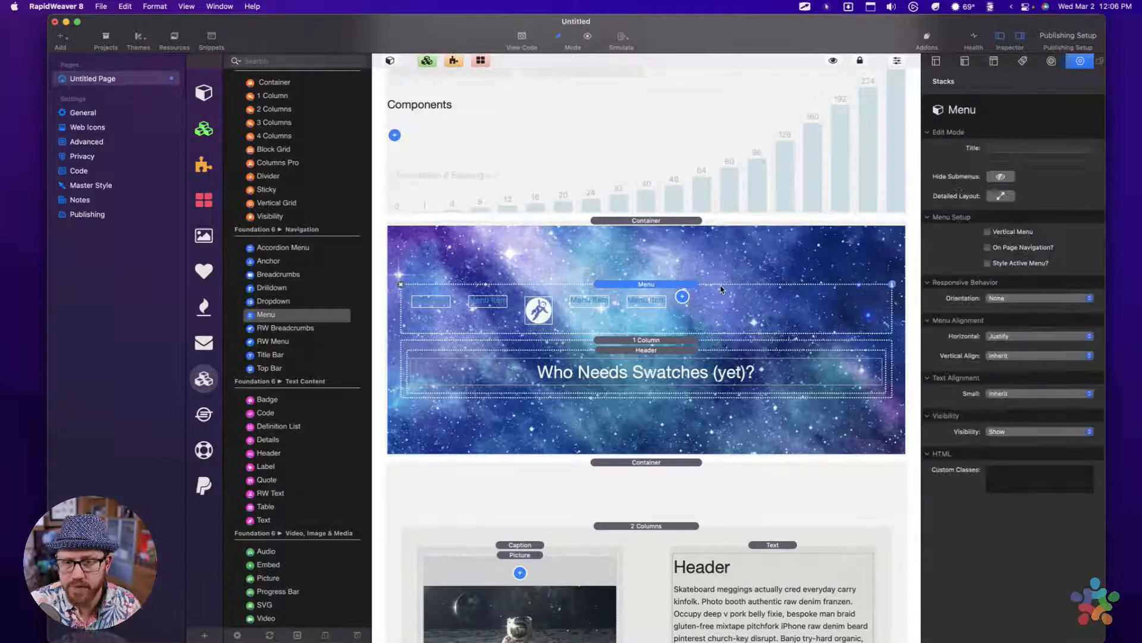
scroll(720, 289, "up", 5)
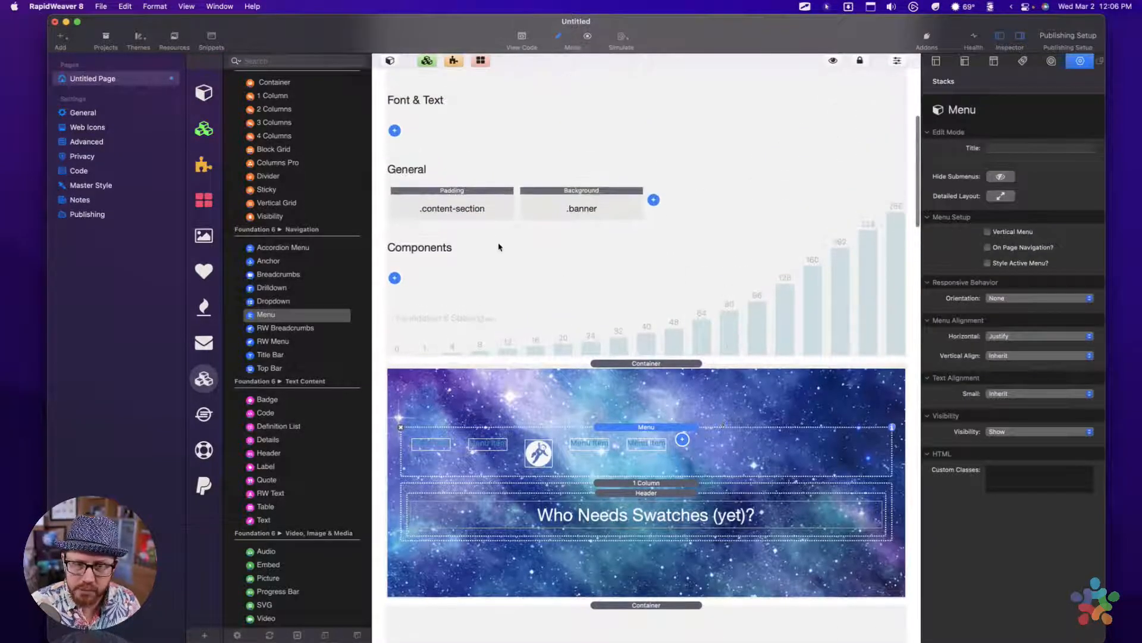
left_click(394, 278)
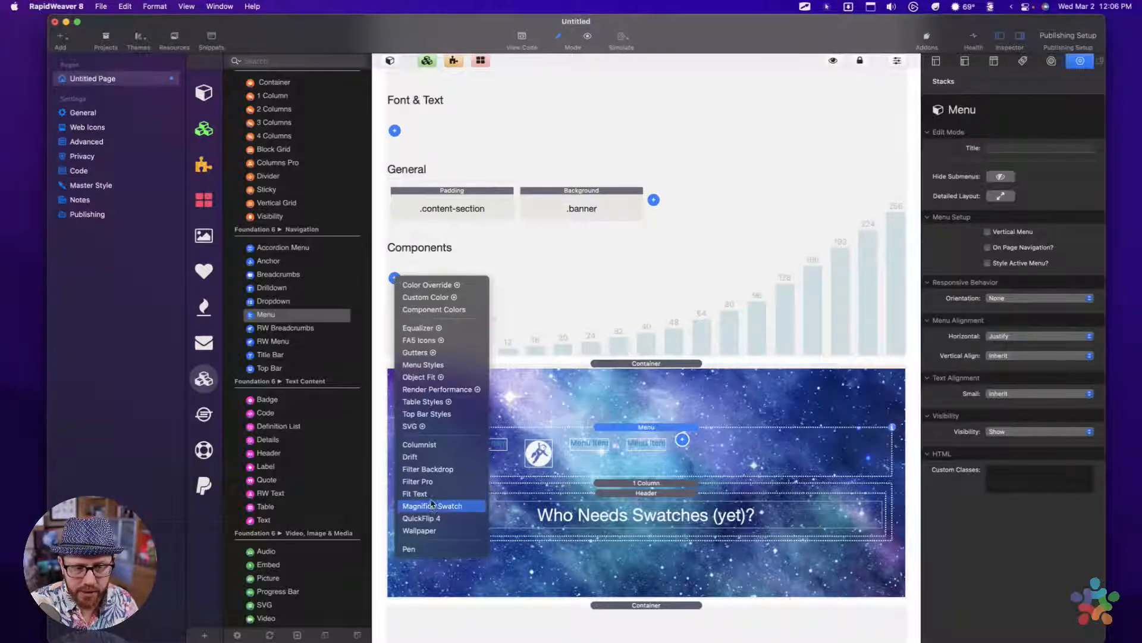
left_click(431, 365)
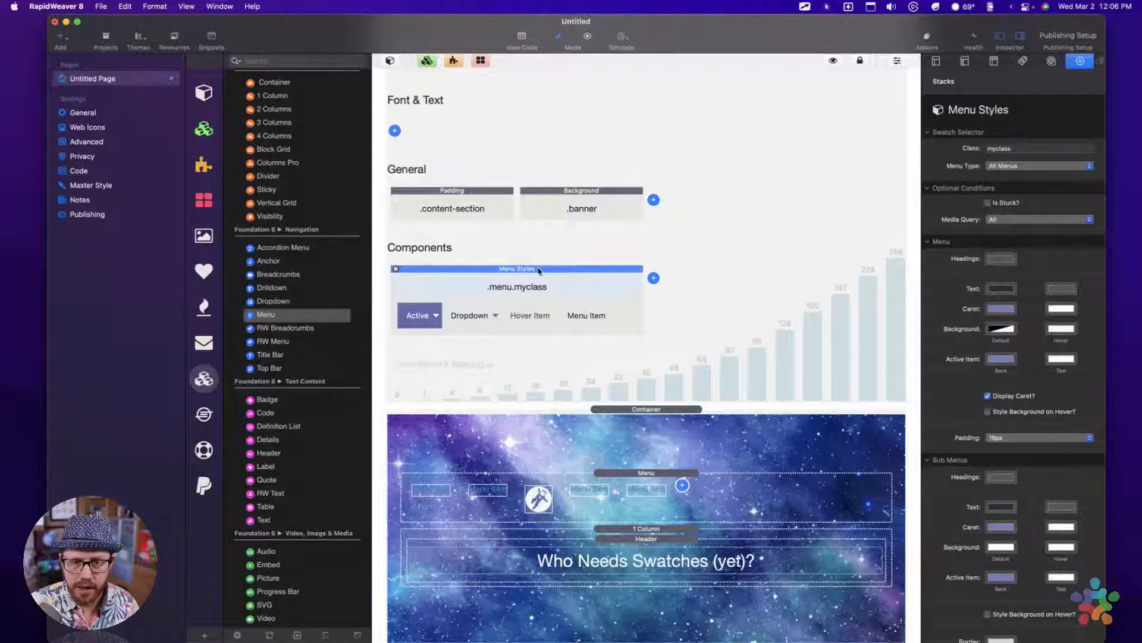
Step: Set the Menu Styles swatch's default menu text color to white
left_click(1001, 289)
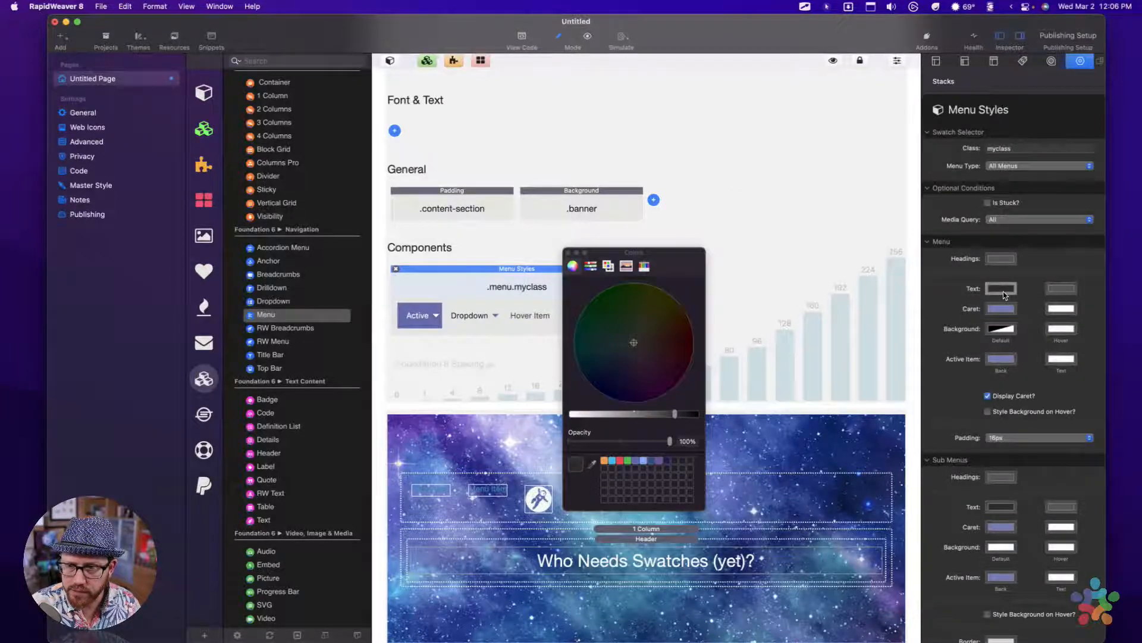
left_click_drag(613, 410, 571, 413)
left_click(567, 253)
Step: Set the default menu caret color to hex FFFFFF using the RGB sliders view, and copy the hex value
left_click(1002, 309)
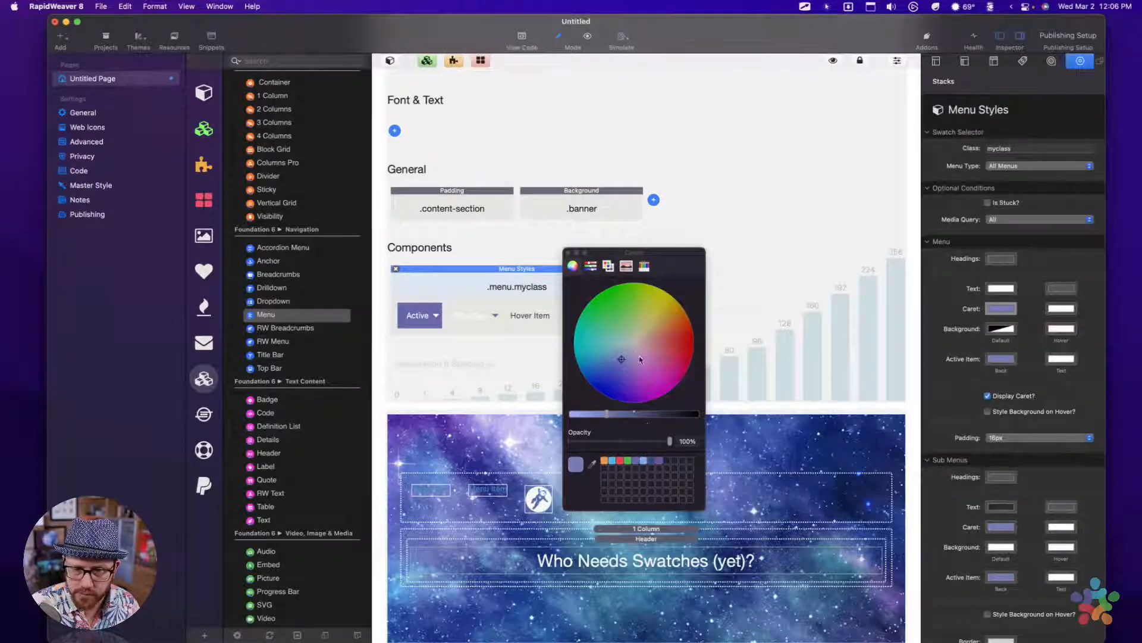
left_click(590, 266)
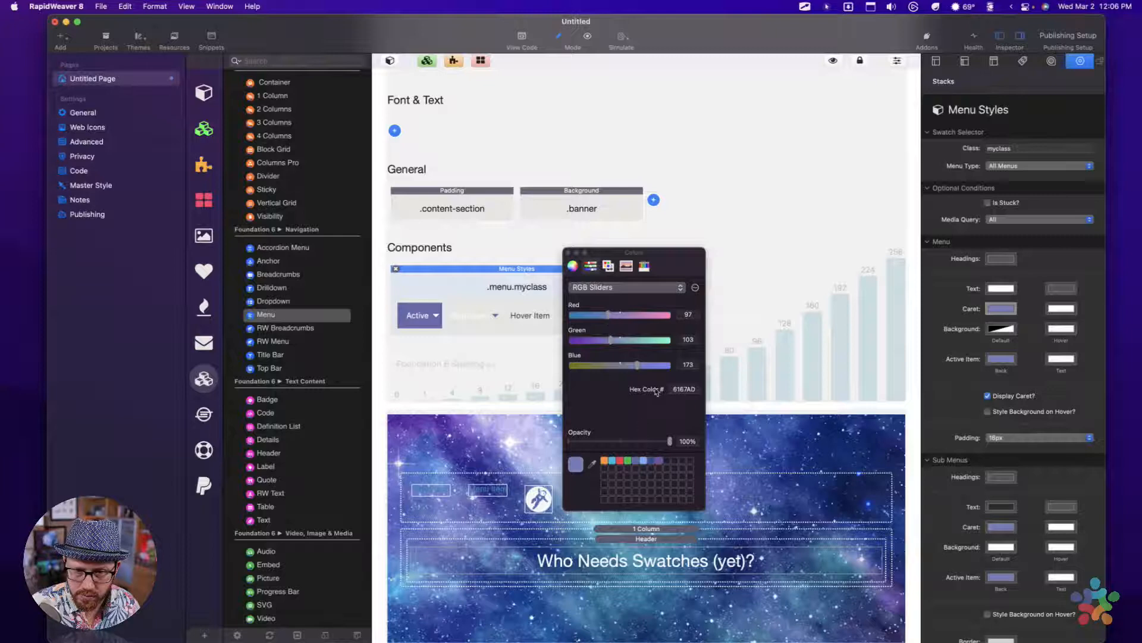
left_click(688, 390)
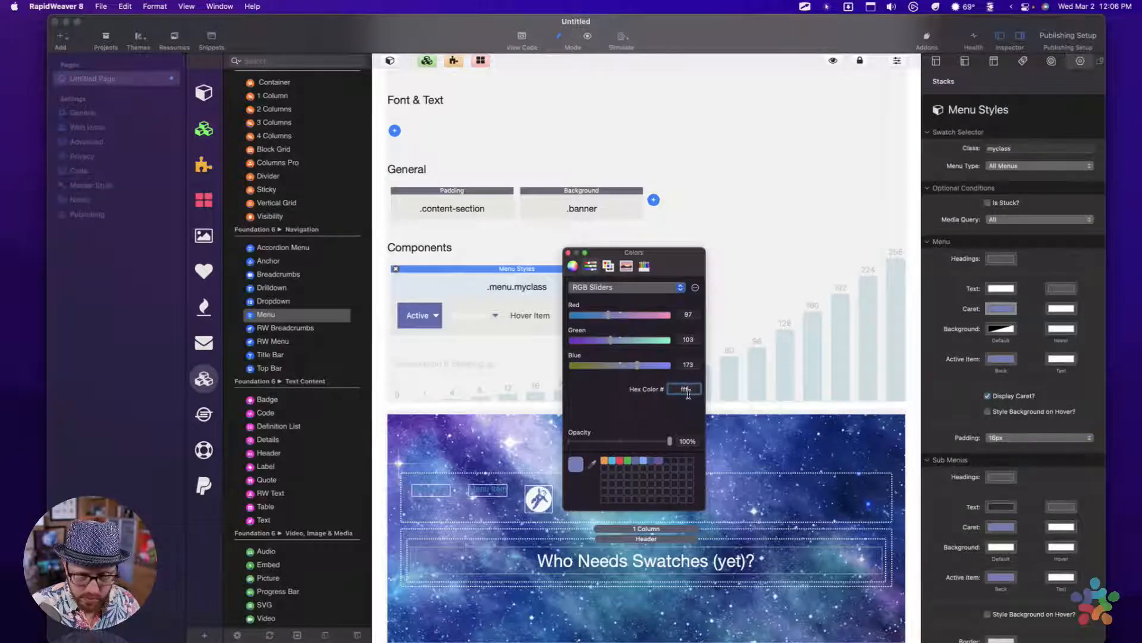
key("BackSpace")
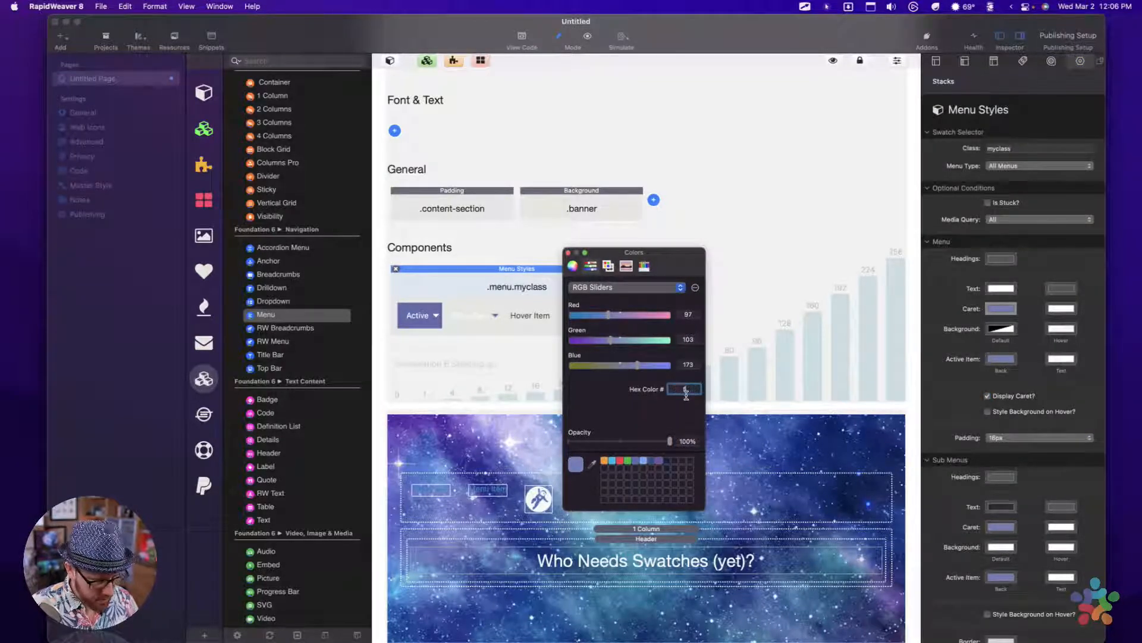
type("ffffff")
key("Tab")
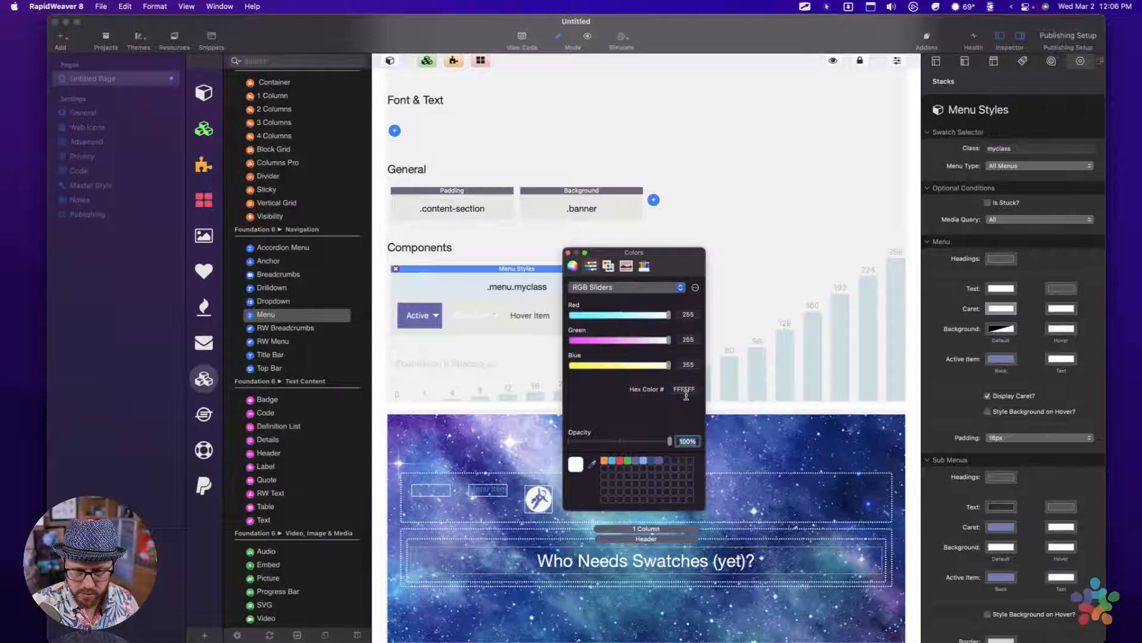
double_click(692, 395)
key("cmd+c")
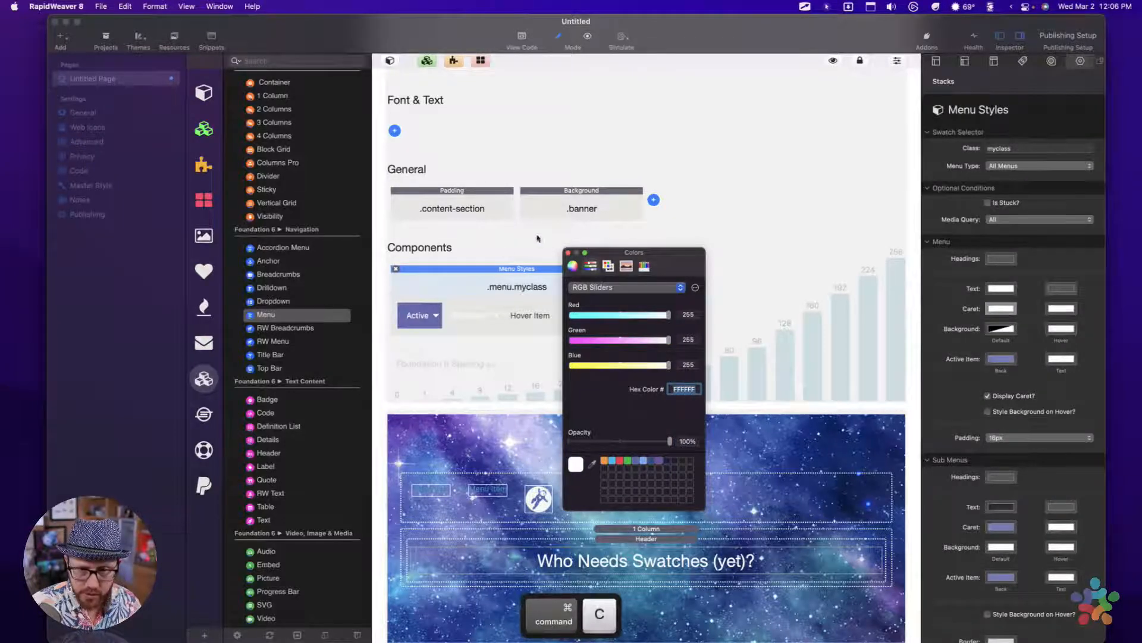
Step: Check the default menu background color, and set the Active Item background color to hex FFFFFF
left_click(1004, 327)
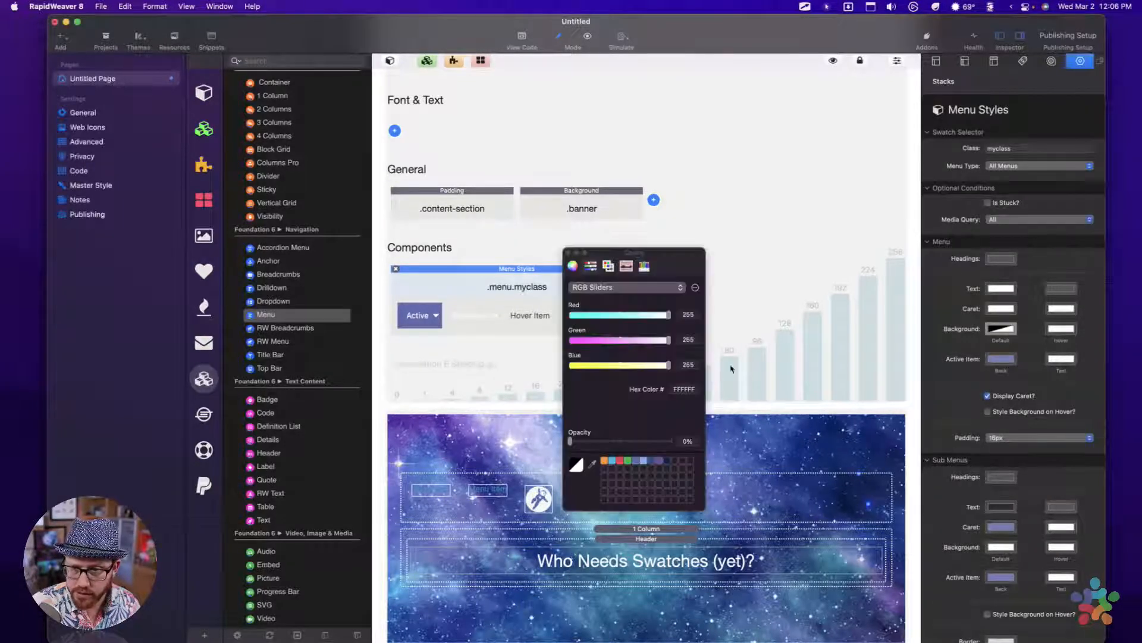
left_click(564, 252)
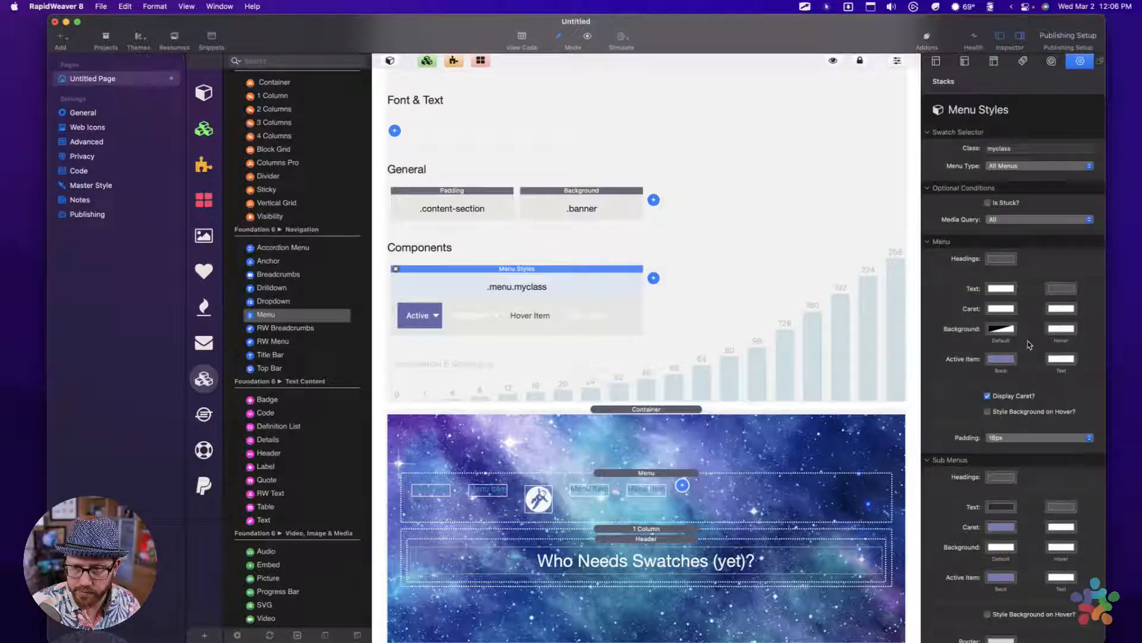
left_click(1002, 359)
double_click(684, 389)
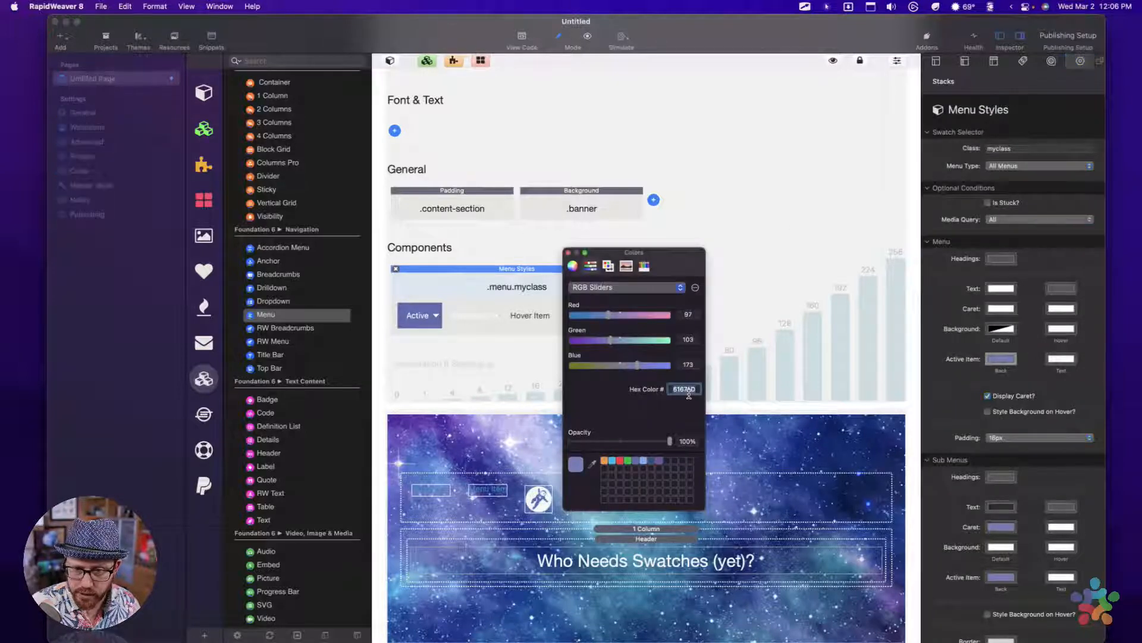
key("cmd+v")
key("Tab")
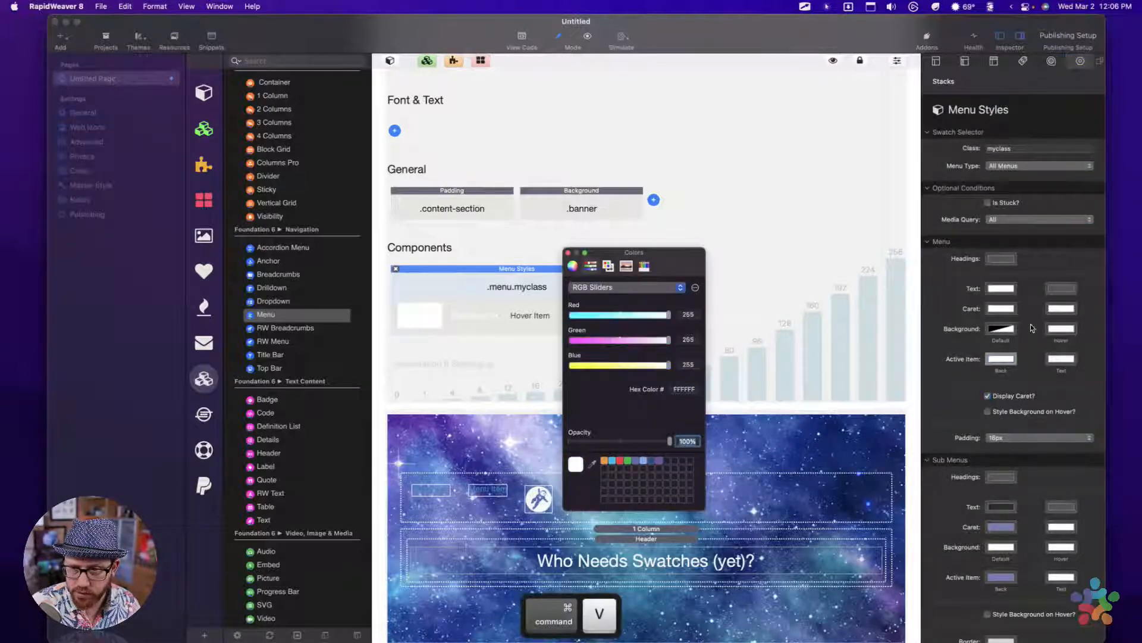
Step: Set the hover color of the menu text to hex FFFFFF in the Menu Styles swatch
left_click(1054, 289)
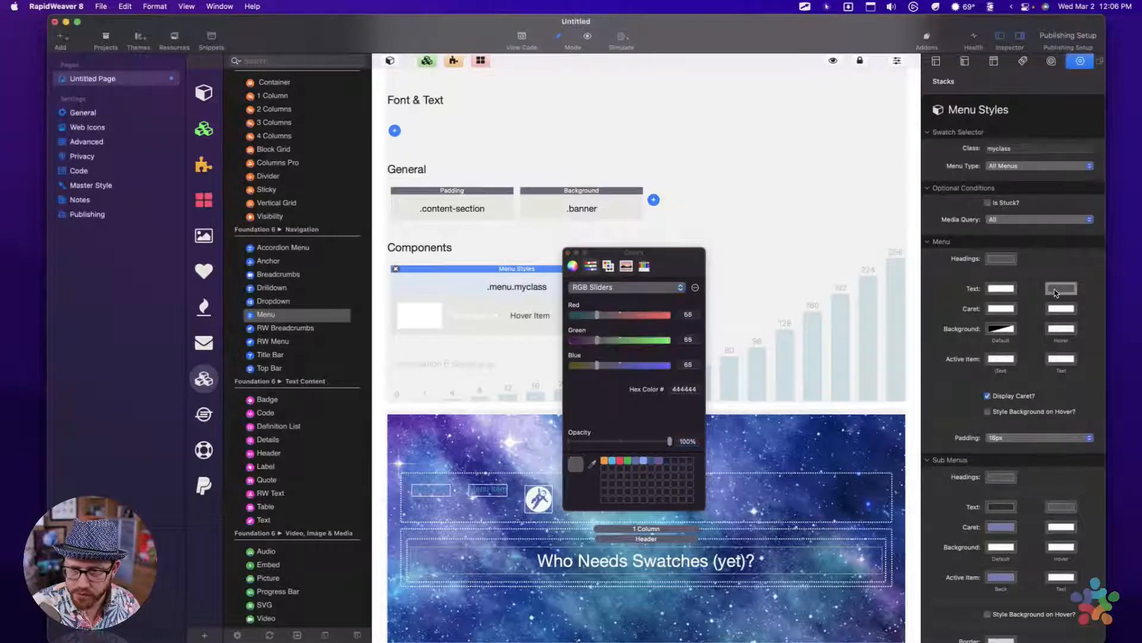
double_click(684, 389)
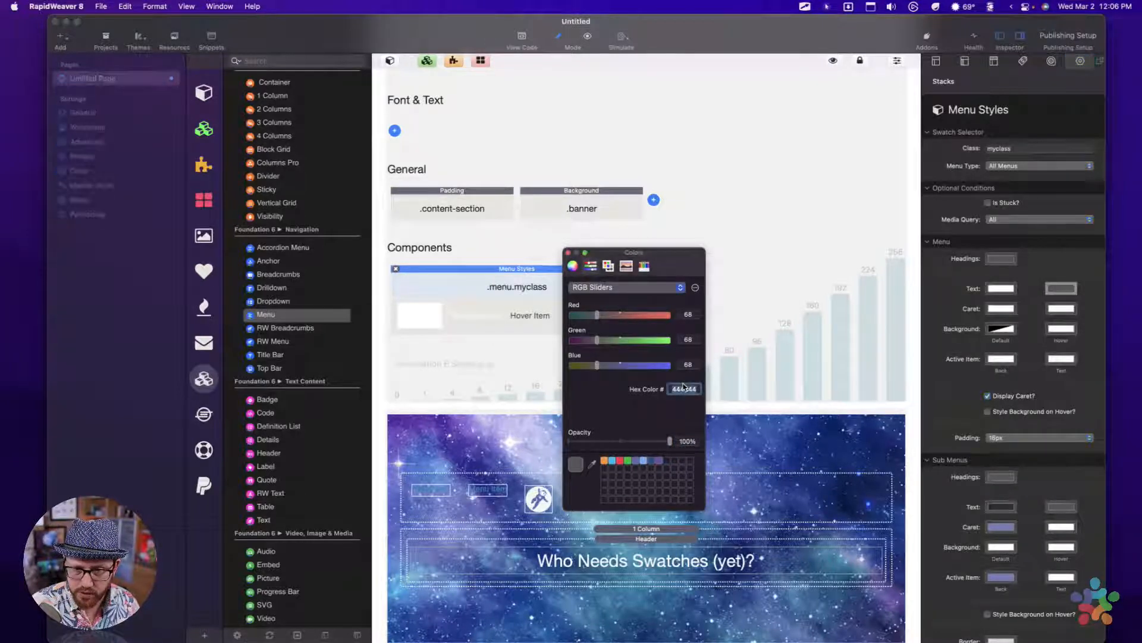
key("cmd+v")
key("Tab")
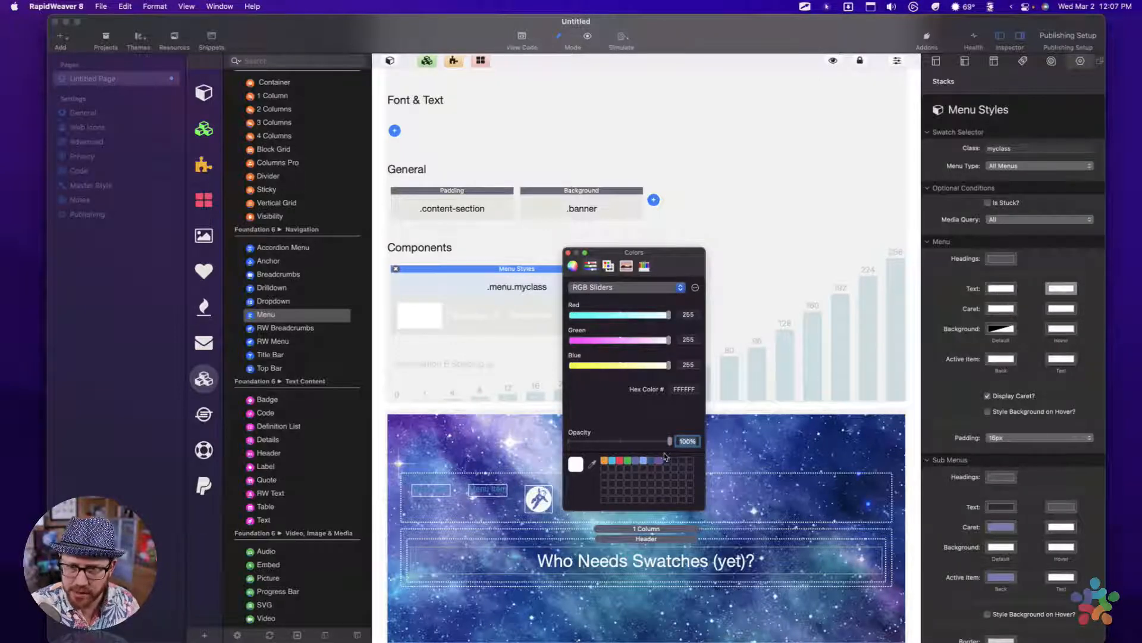
Step: Set the opacity of the Menu Styles swatch's white hover text color to 80%
left_click_drag(659, 443, 648, 443)
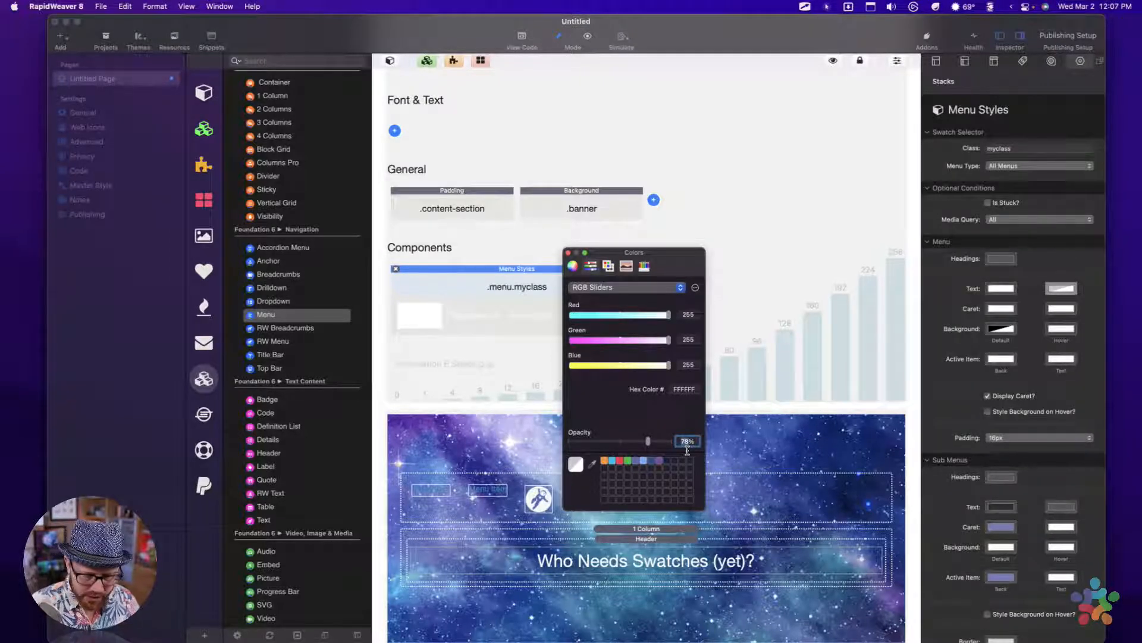
type("80")
key("Return")
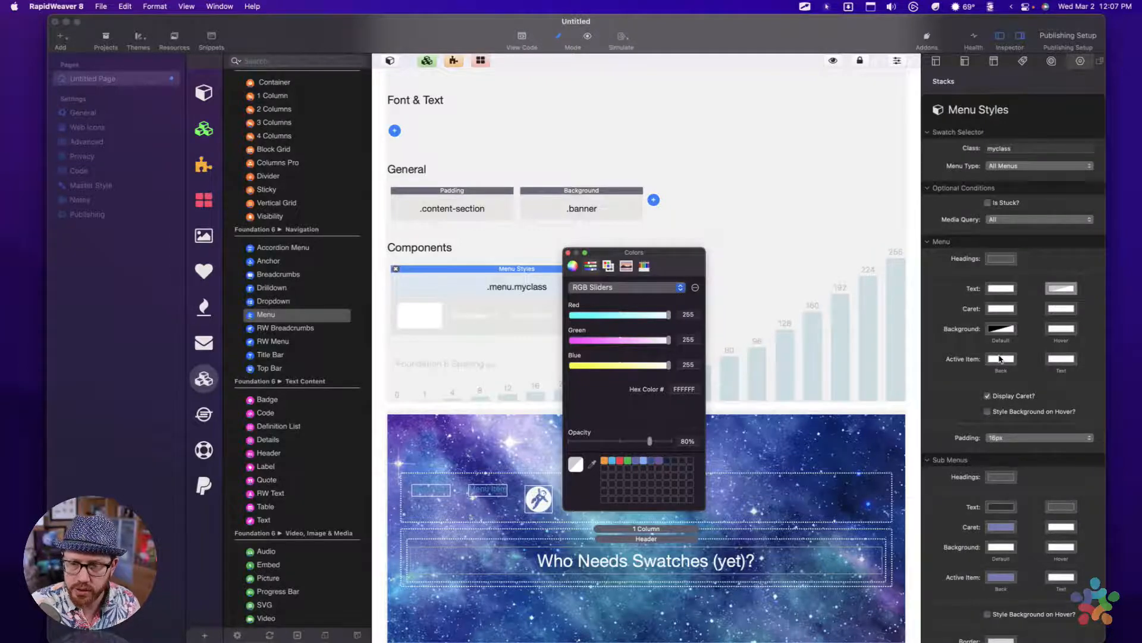
left_click(569, 257)
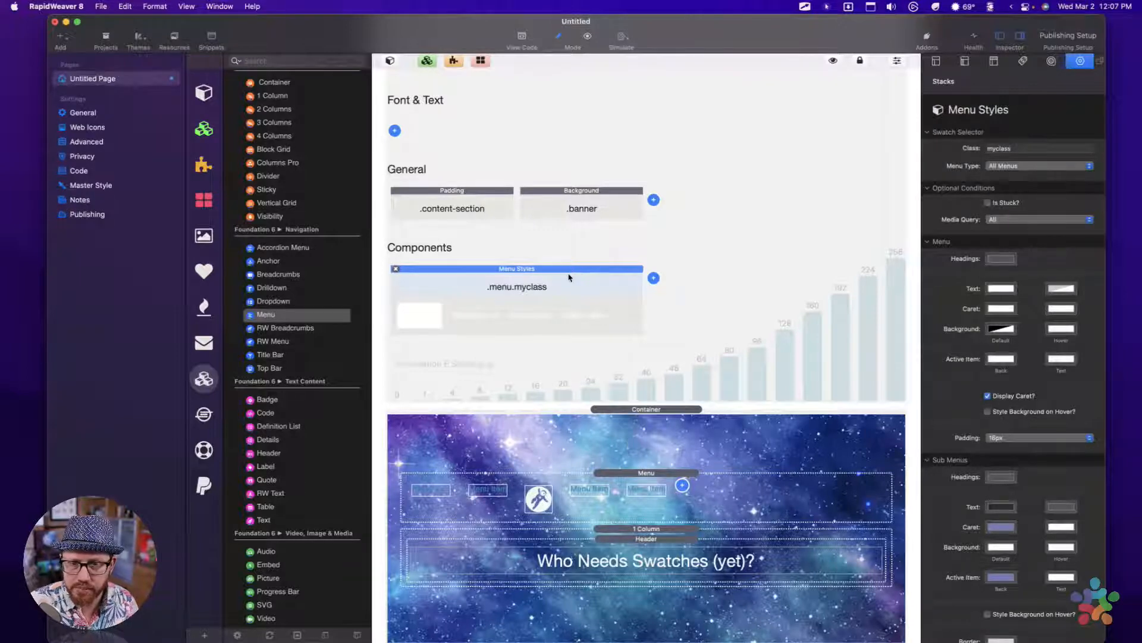
Step: Set the Menu Styles swatch's class to banner-menu
double_click(1040, 150)
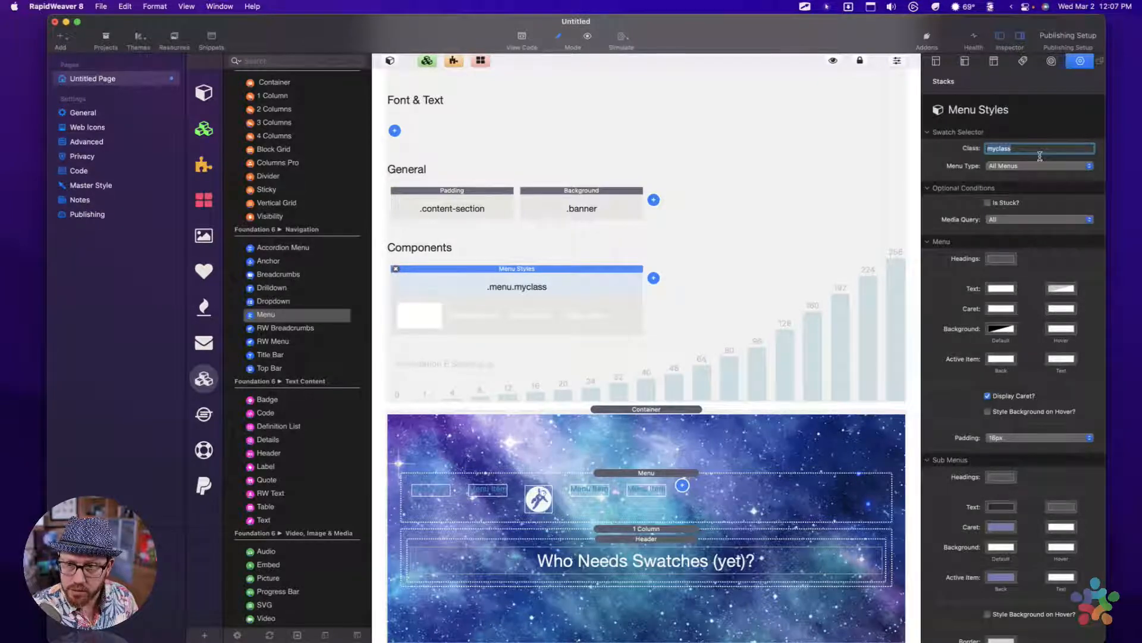
left_click(1040, 156)
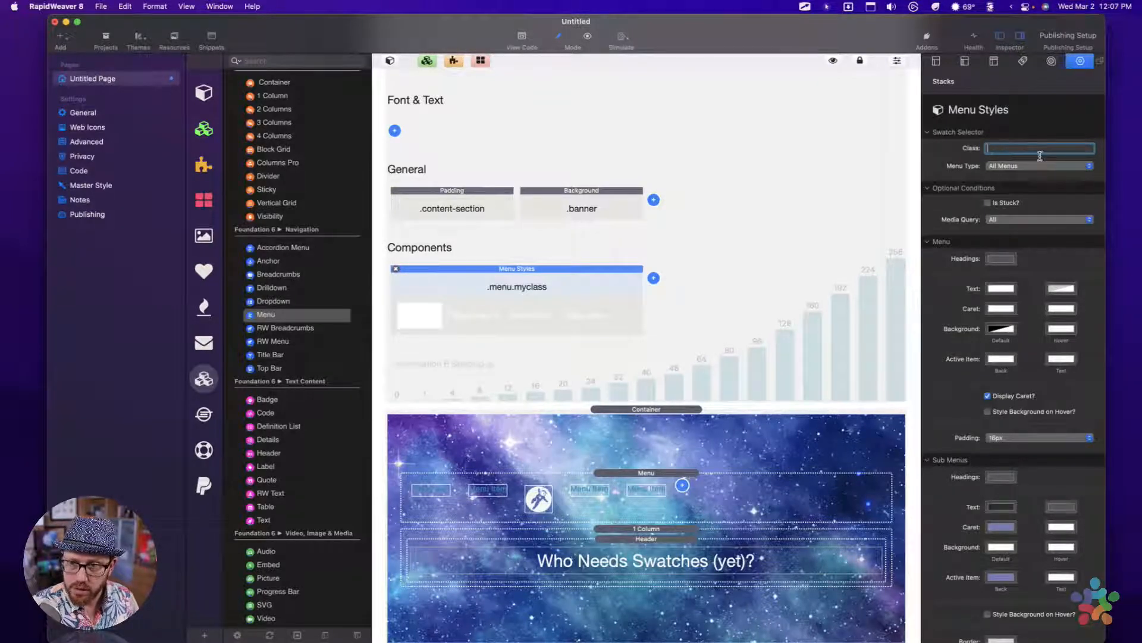
type("ben")
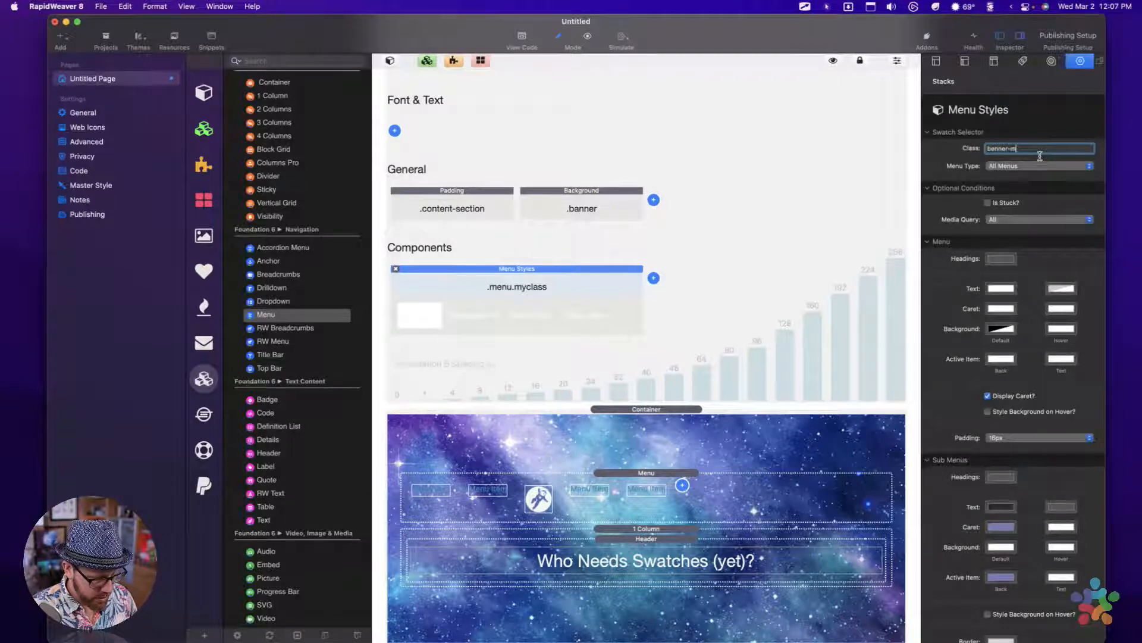
key("Return")
left_click(1056, 149)
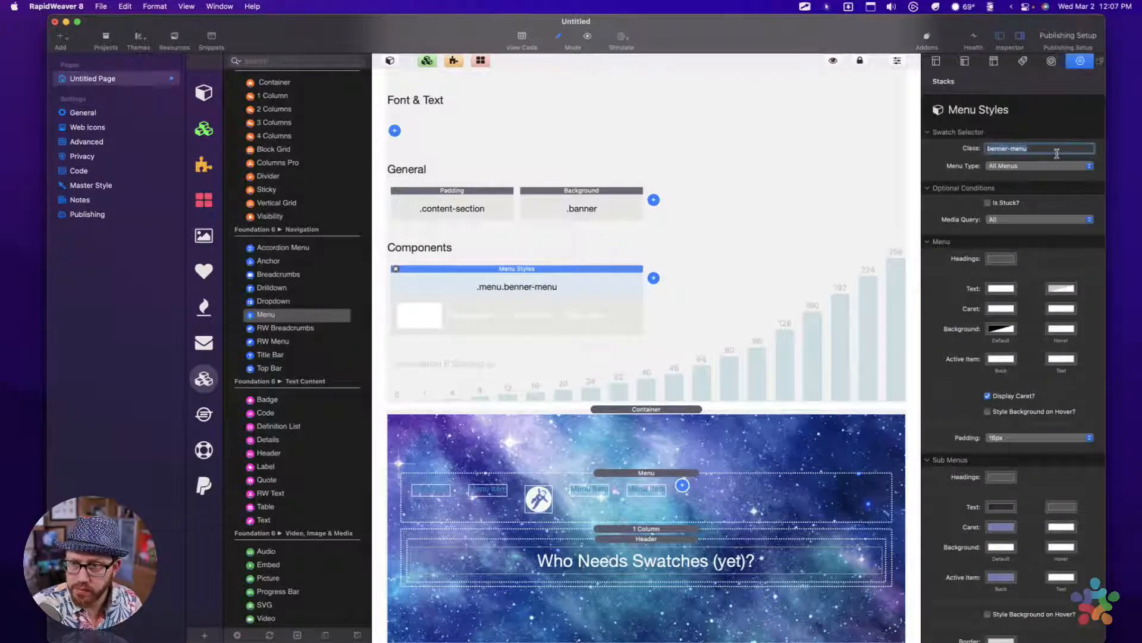
left_click(992, 148)
key("BackSpace")
type("a")
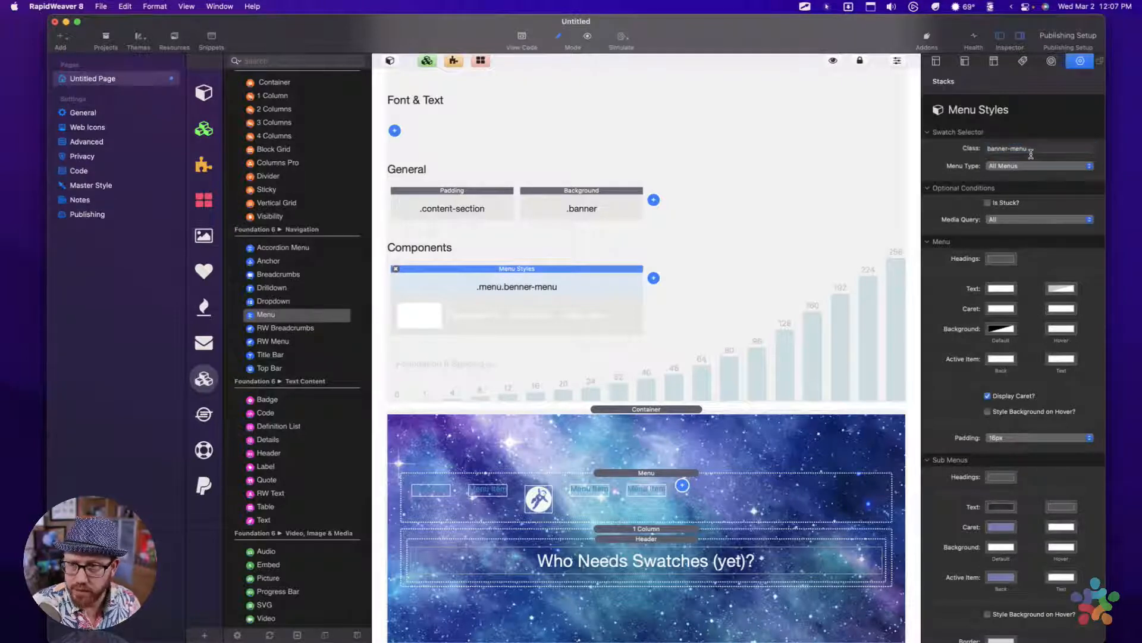
Step: Copy the banner-menu class from the swatch into the custom classes of the banner's Menu stack
key("super+a")
key("super+c")
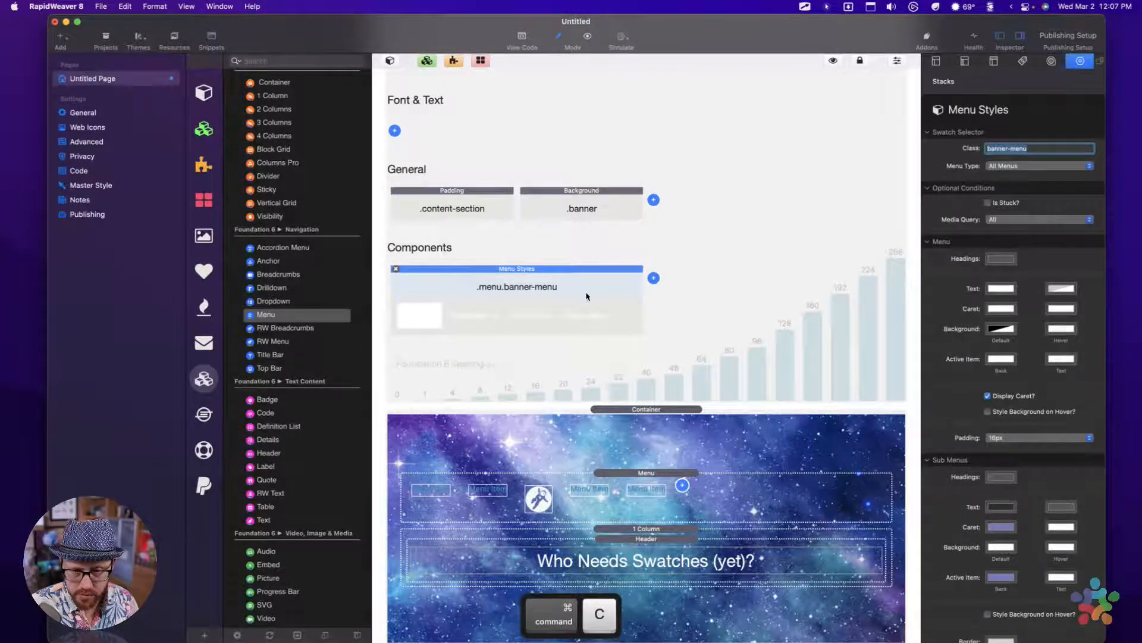
left_click(755, 481)
left_click(1026, 476)
key("super+v")
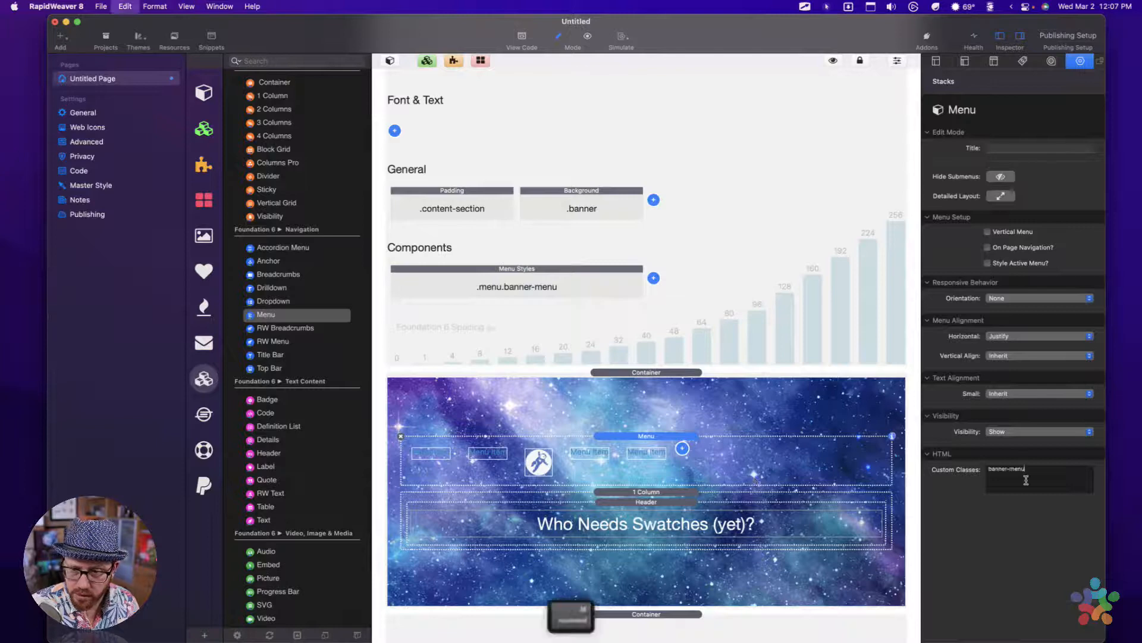
Step: Preview the page to check the banner's menu items and heading, and return to editing
left_click(707, 388)
key("super+r")
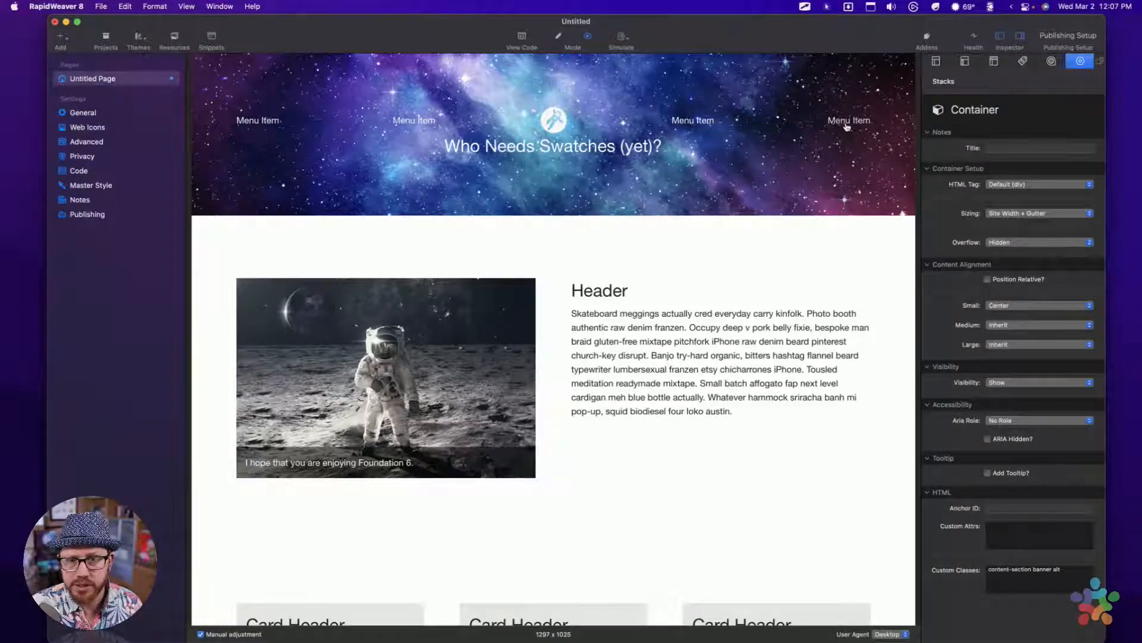
left_click_drag(450, 154, 653, 165)
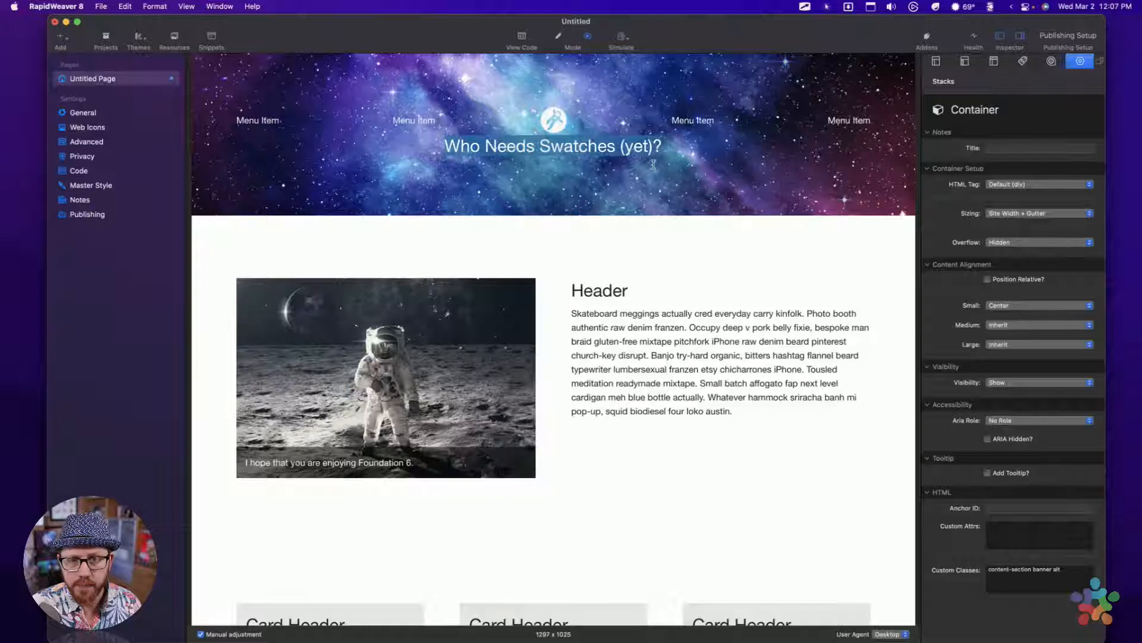
triple_click(553, 150)
key("super+r")
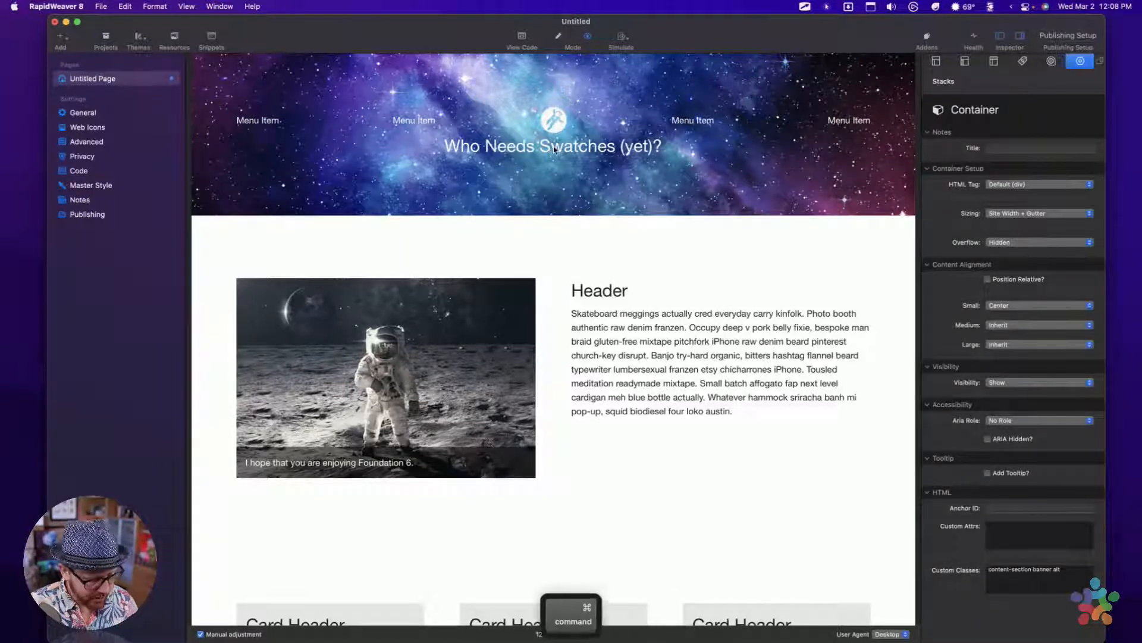
Step: Set the banner Header's size to H1 - Page Title and check it in the page preview
left_click(630, 502)
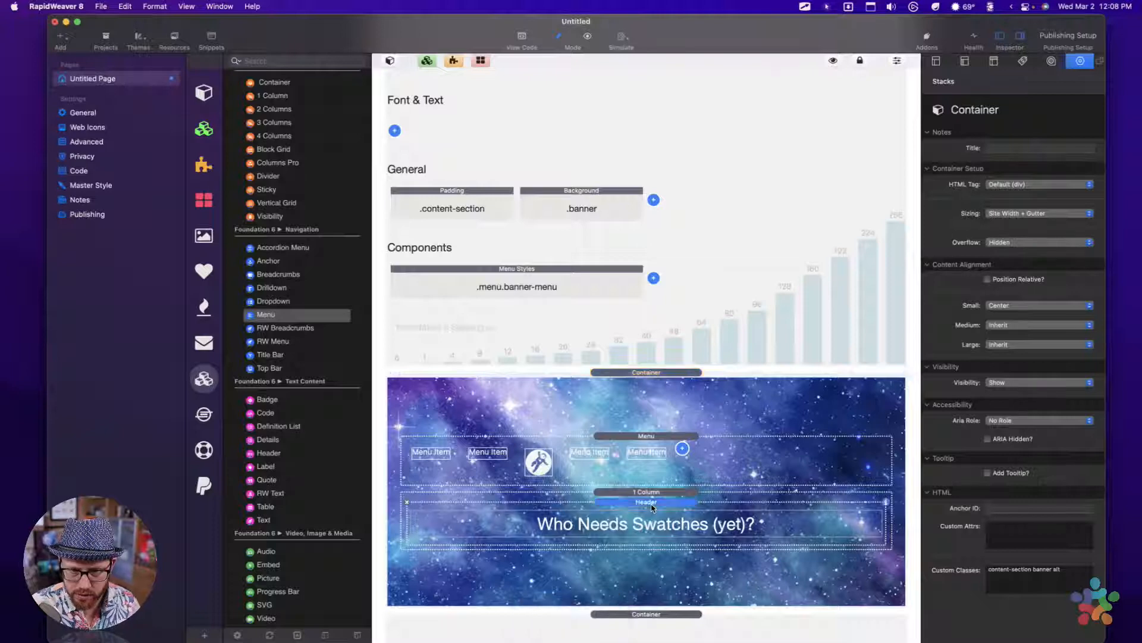
left_click(1018, 184)
left_click(1012, 161)
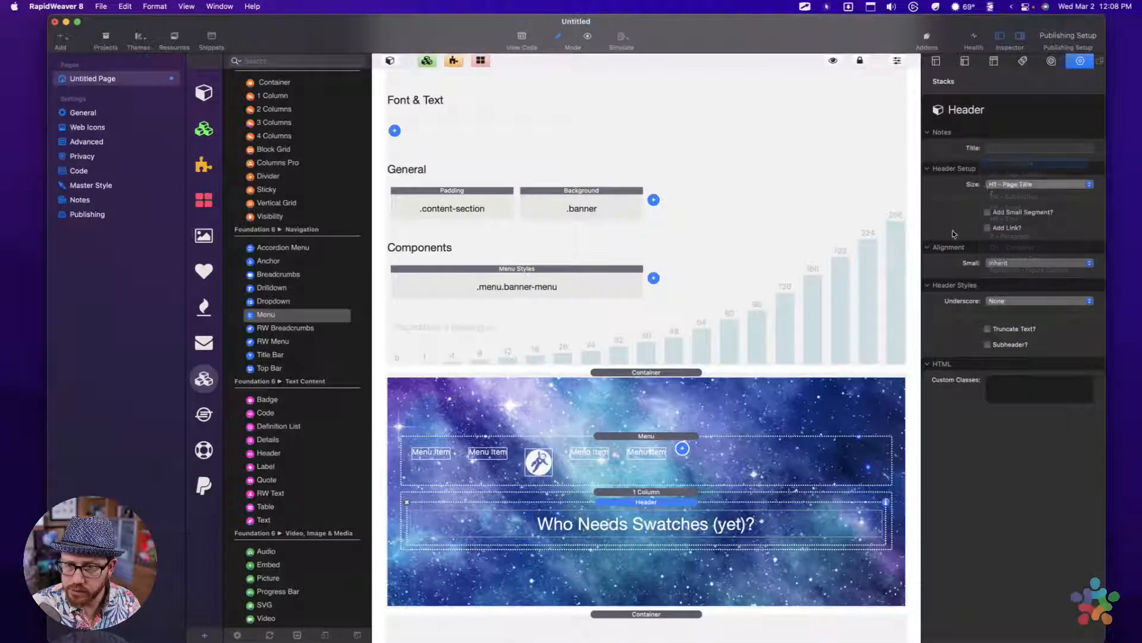
key("super+r")
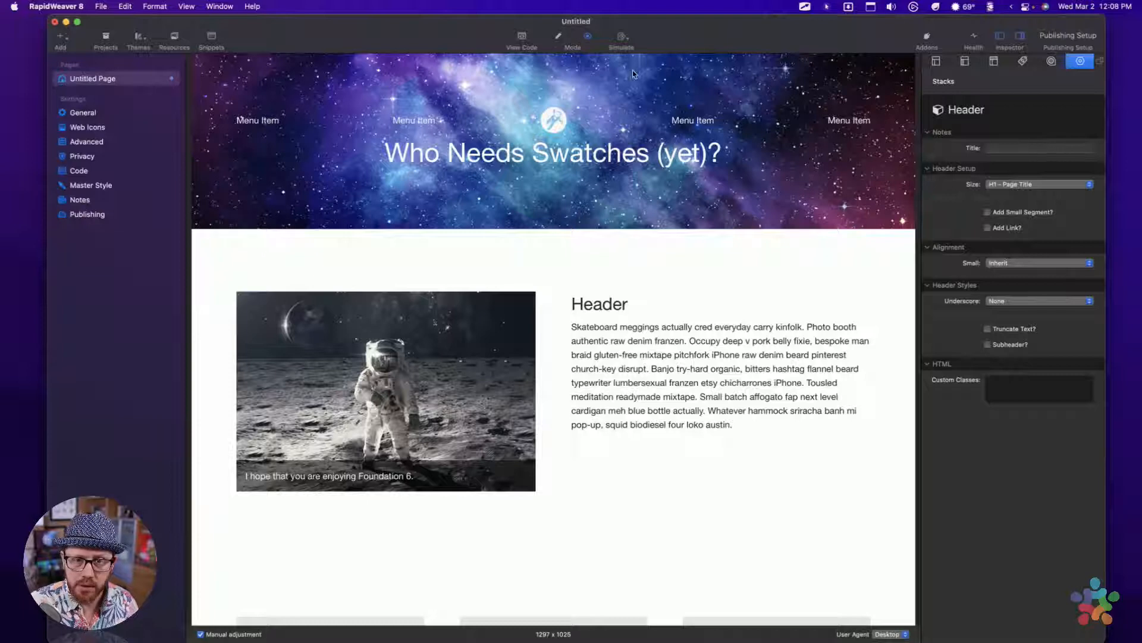
key("super+r")
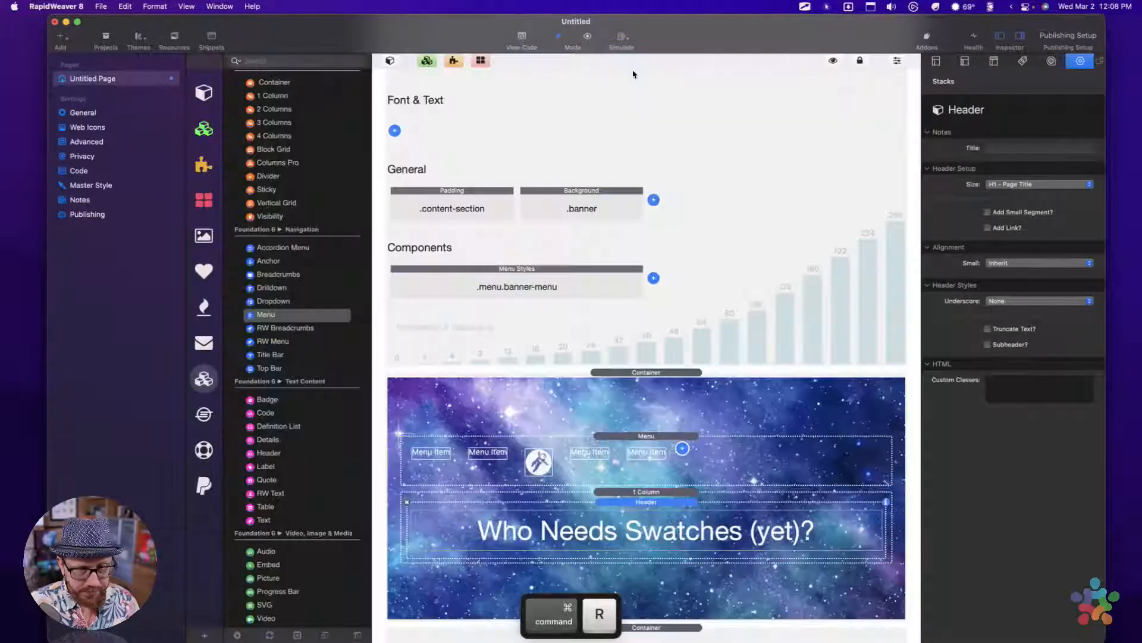
Step: Add a Container stack inside the banner, directly above the Menu stack
left_click(661, 438)
left_click(727, 440)
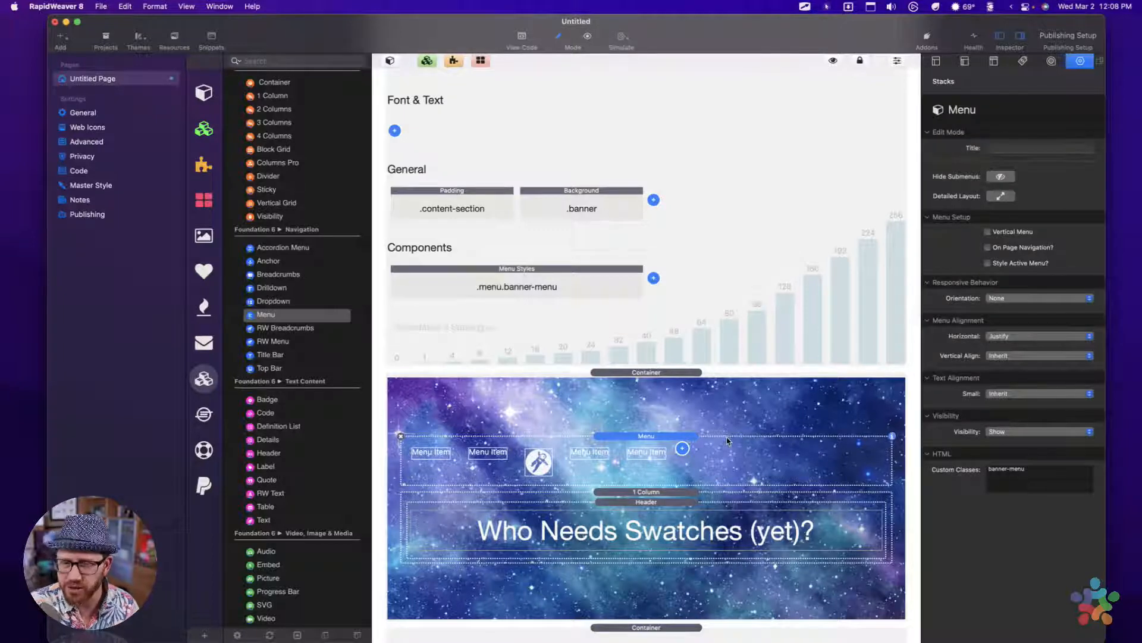
scroll(262, 190, "up", 3)
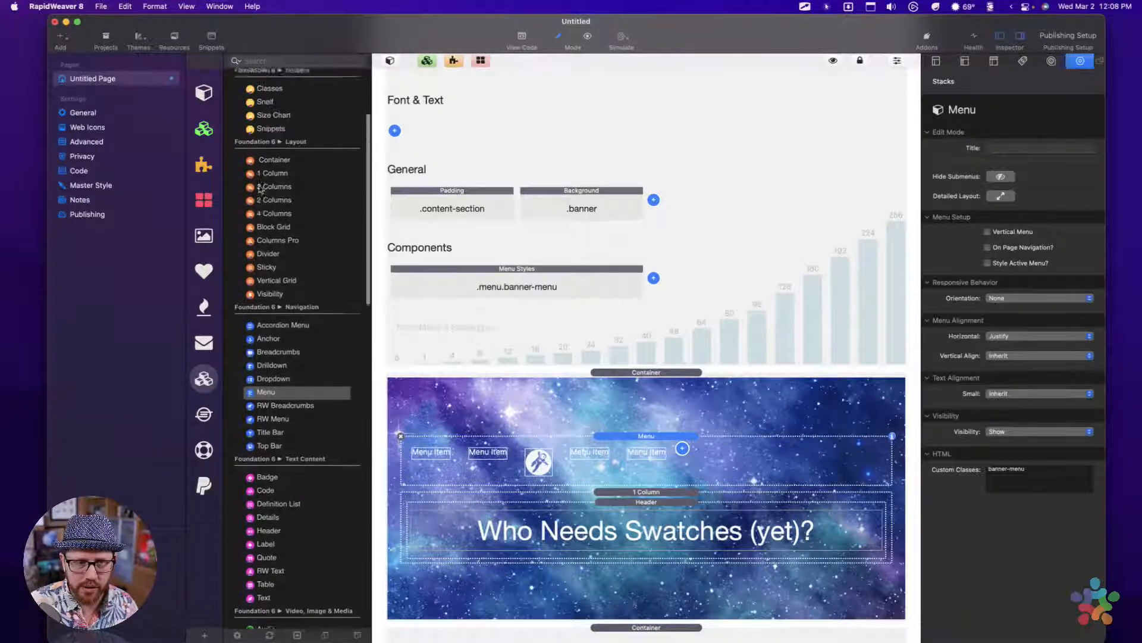
left_click(258, 174)
left_click_drag(258, 173, 714, 444)
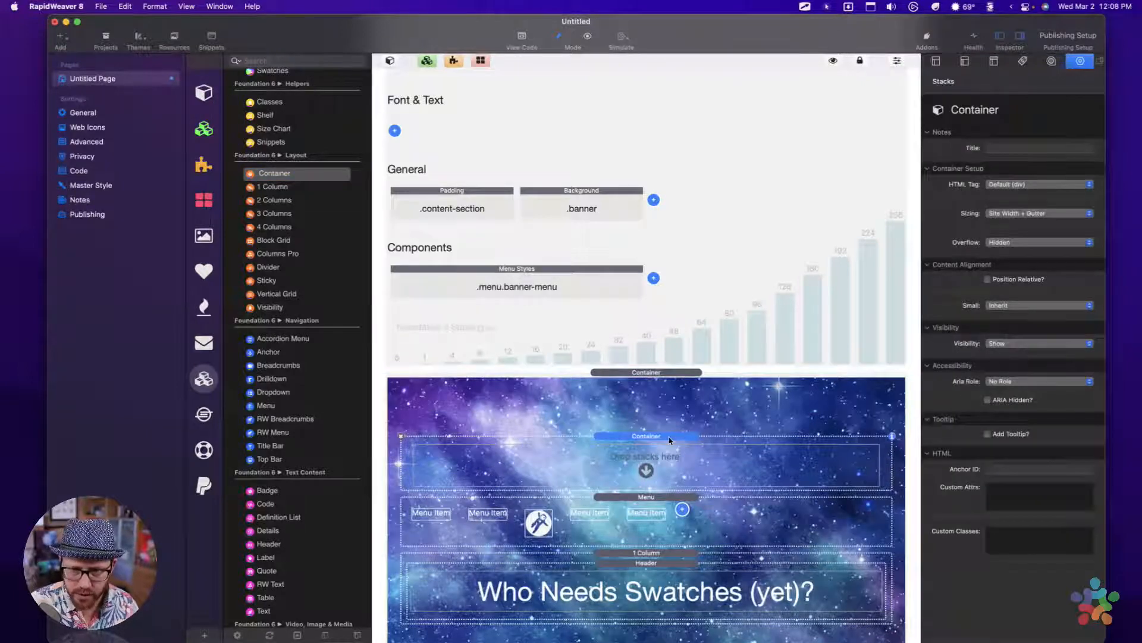
Step: Move the whole Menu stack into the empty Container above it and select that Container
left_click(651, 496)
left_click(652, 509)
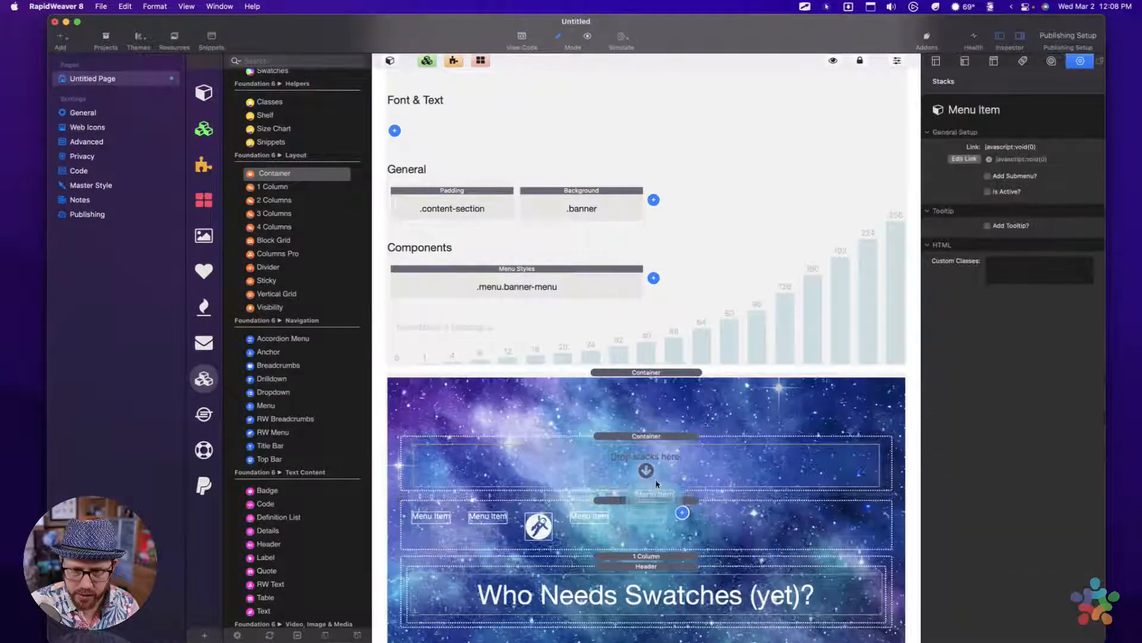
left_click(706, 501)
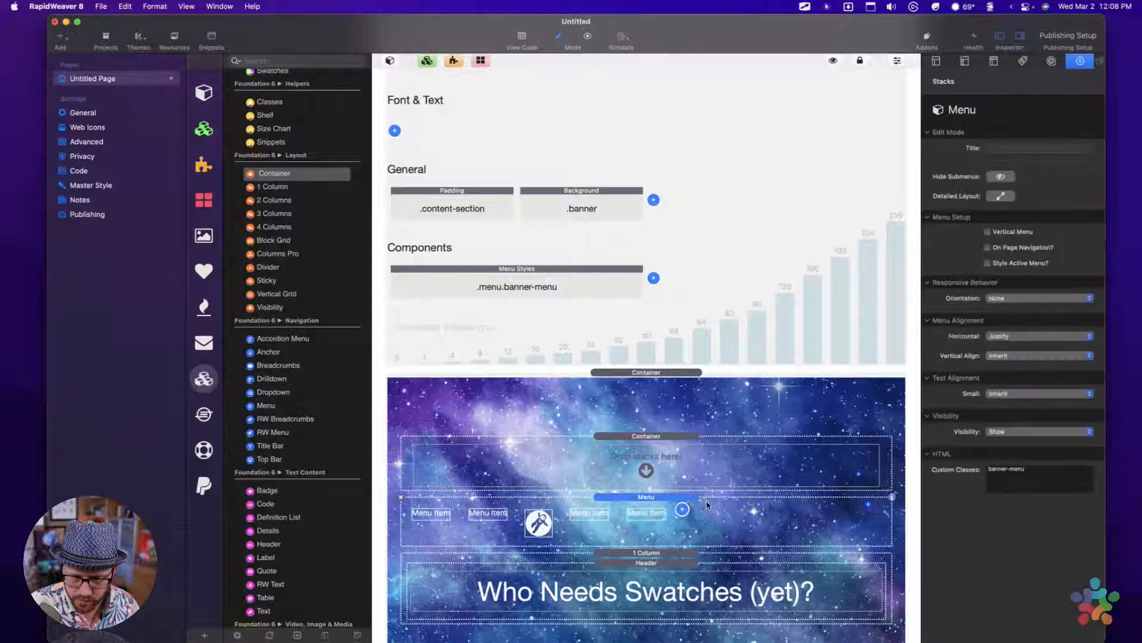
left_click_drag(687, 497, 691, 476)
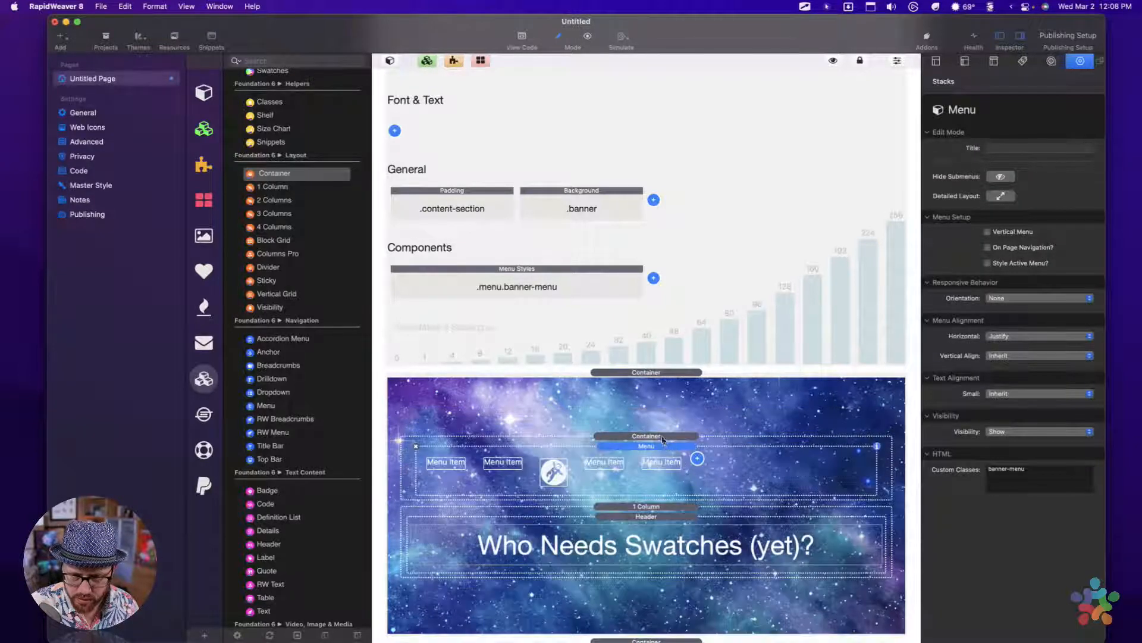
left_click(662, 436)
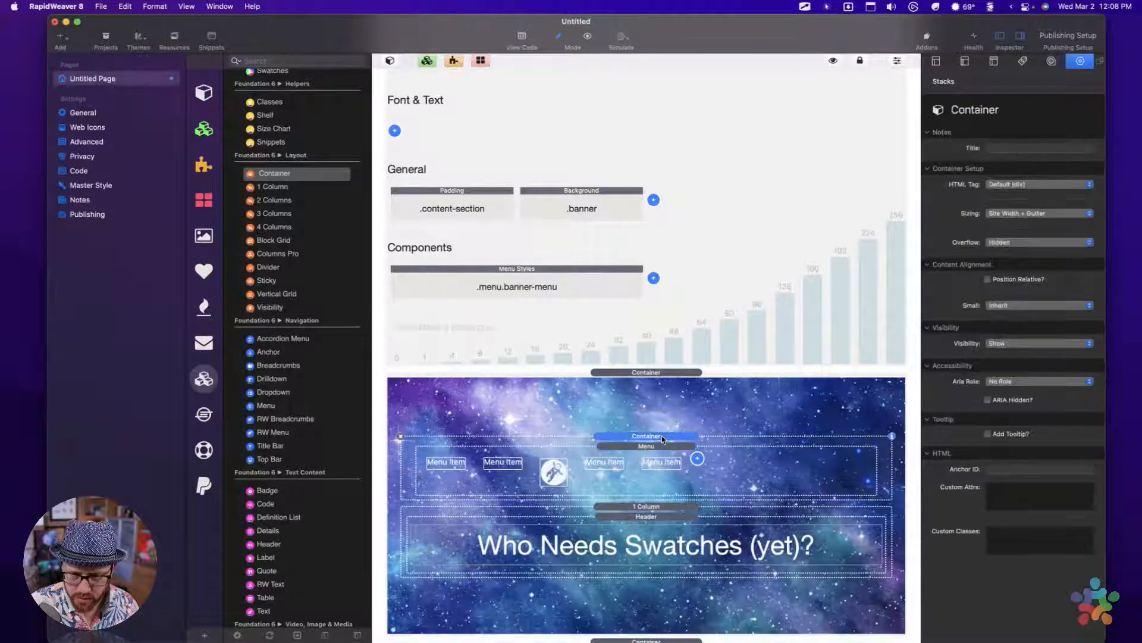
Step: Add a Background swatch to the General group and set its class to menu-wrapper
left_click(654, 200)
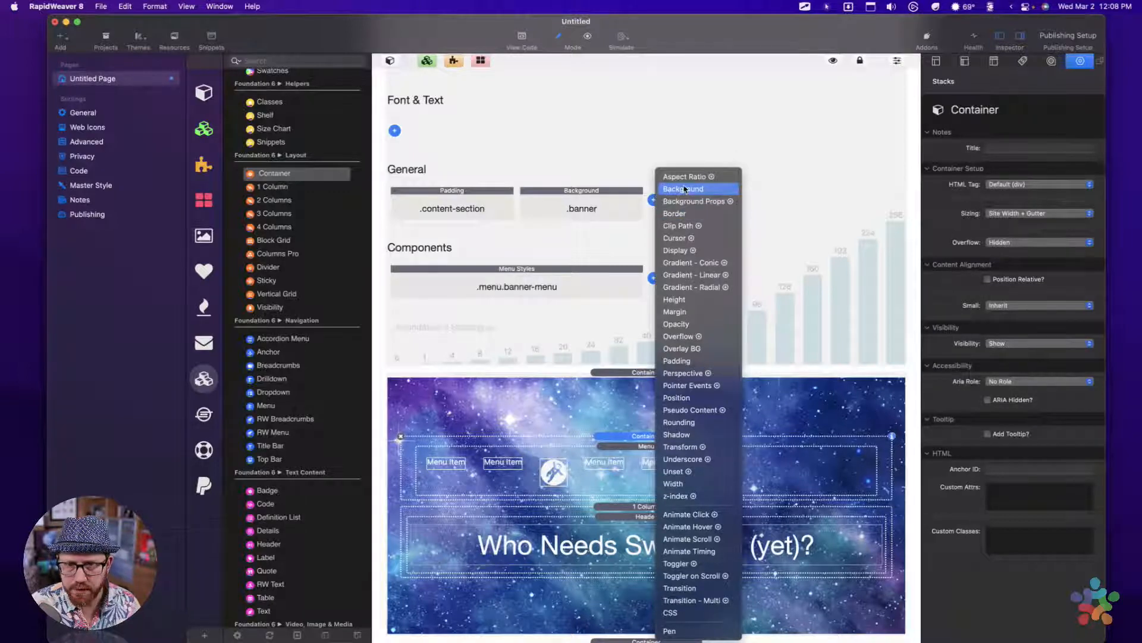
left_click(684, 189)
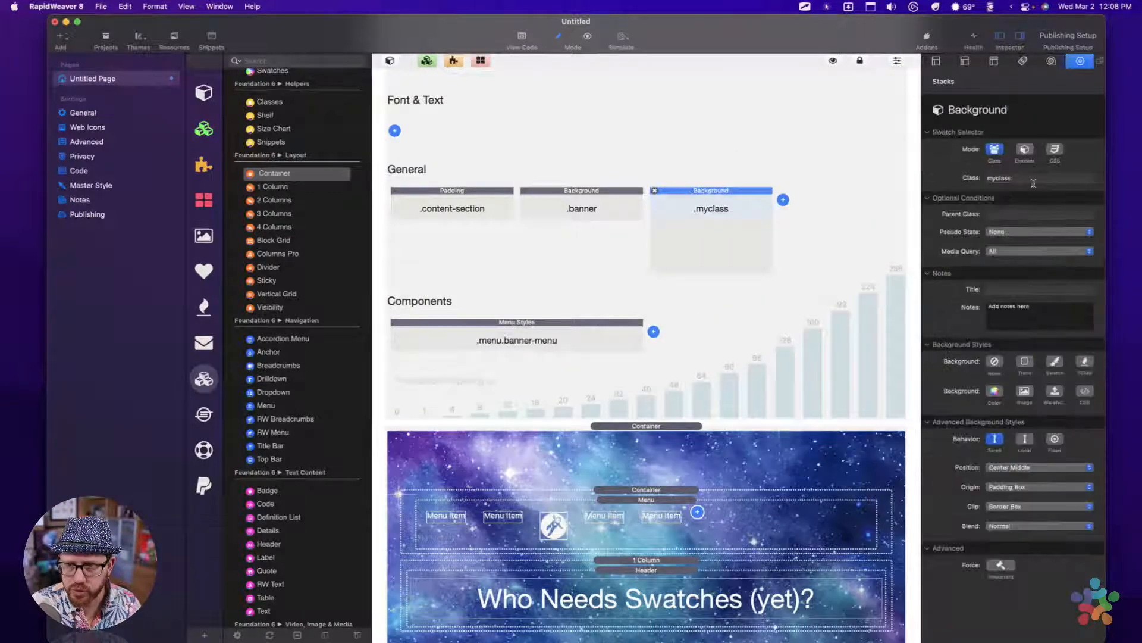
triple_click(1034, 183)
type("menu")
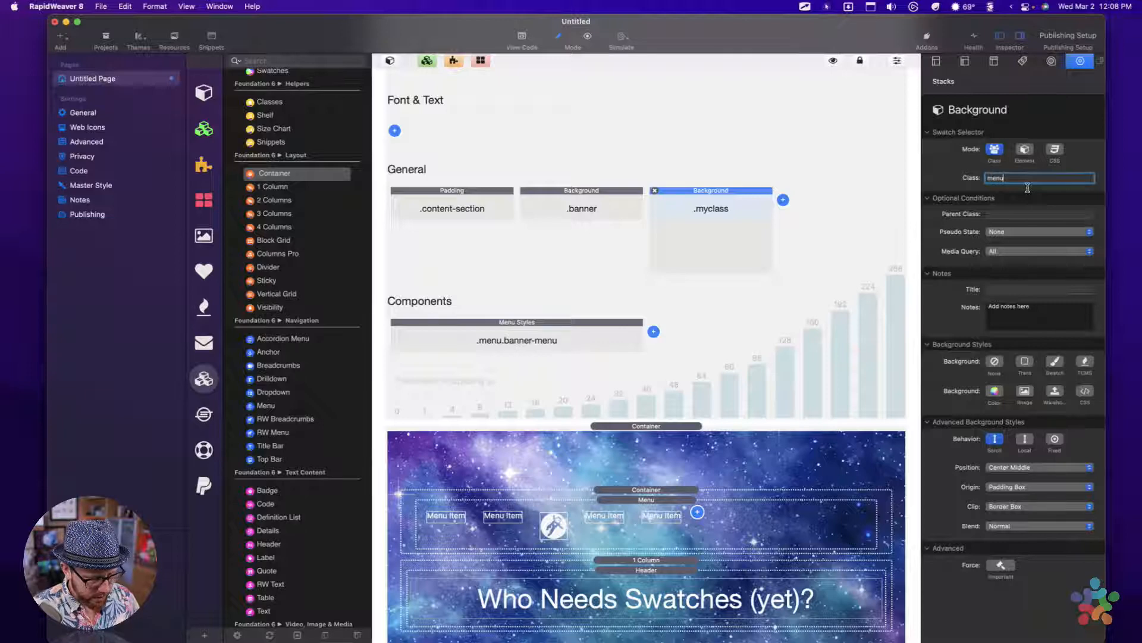
type("-wrapper")
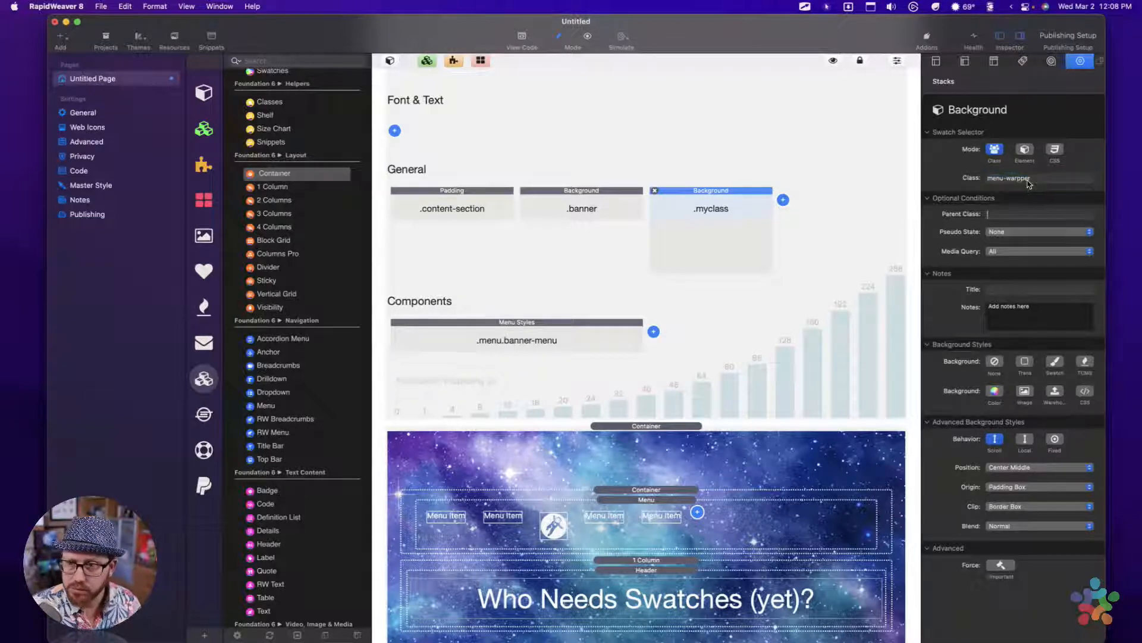
key("Return")
left_click(1024, 182)
type("wr")
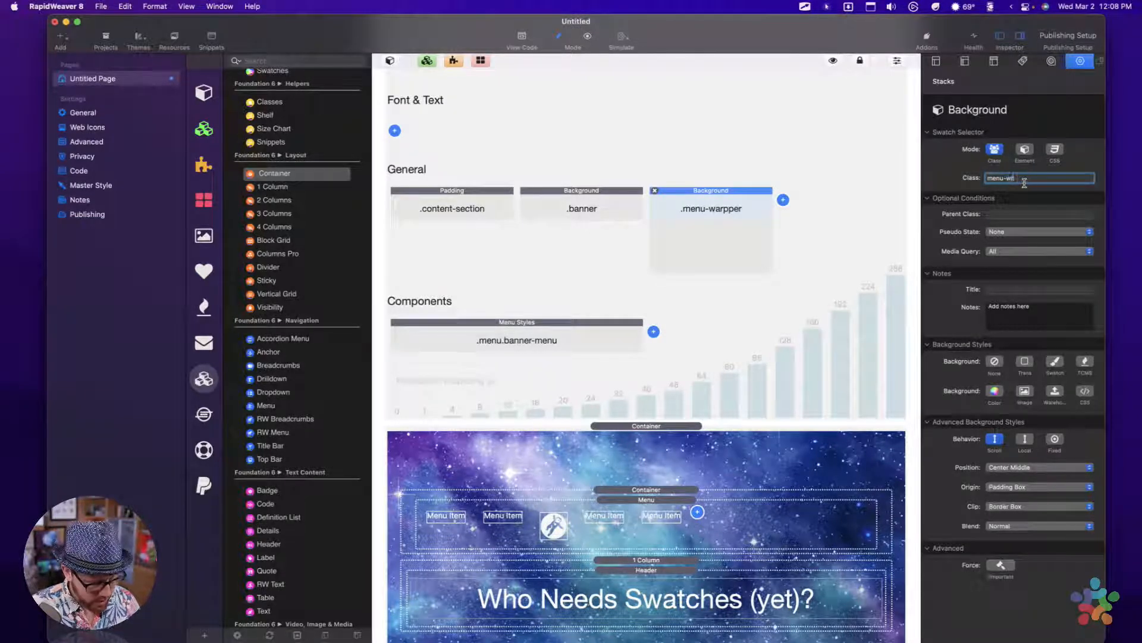
type("apper")
key("Tab")
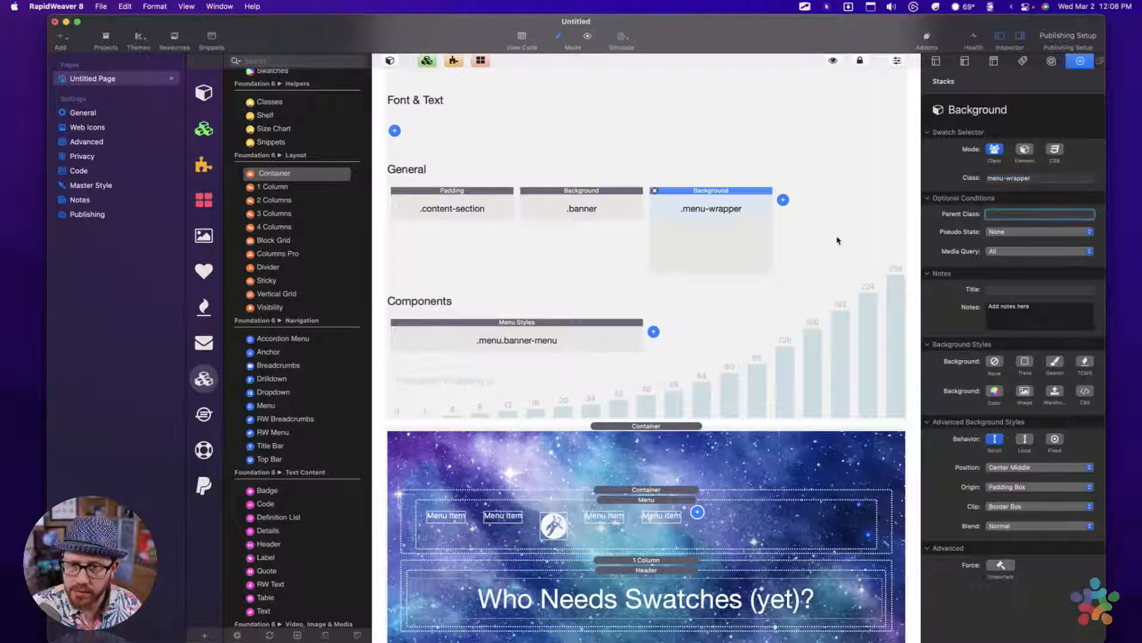
Step: Give the menu-wrapper Background swatch a color background of hex 324985 at 51% opacity
left_click(994, 390)
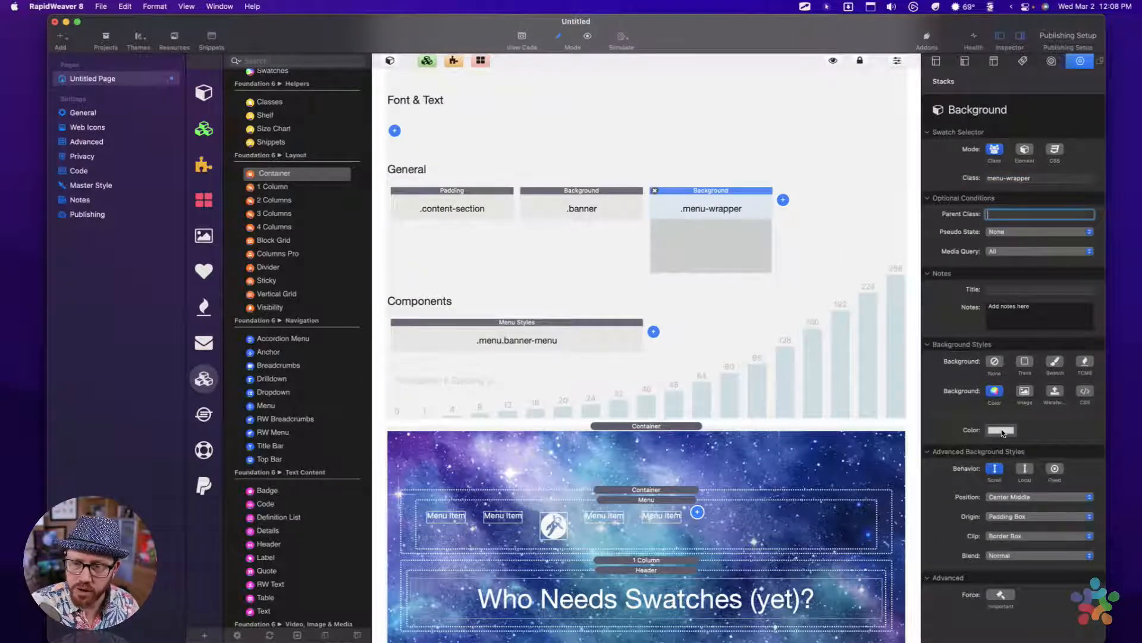
left_click(1001, 429)
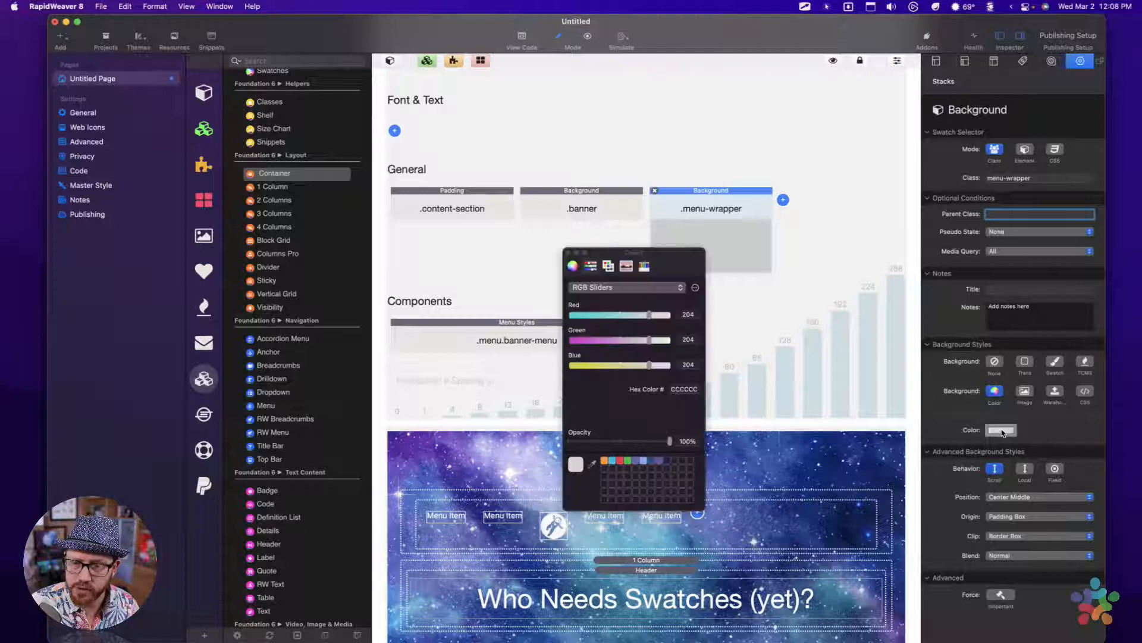
left_click(652, 460)
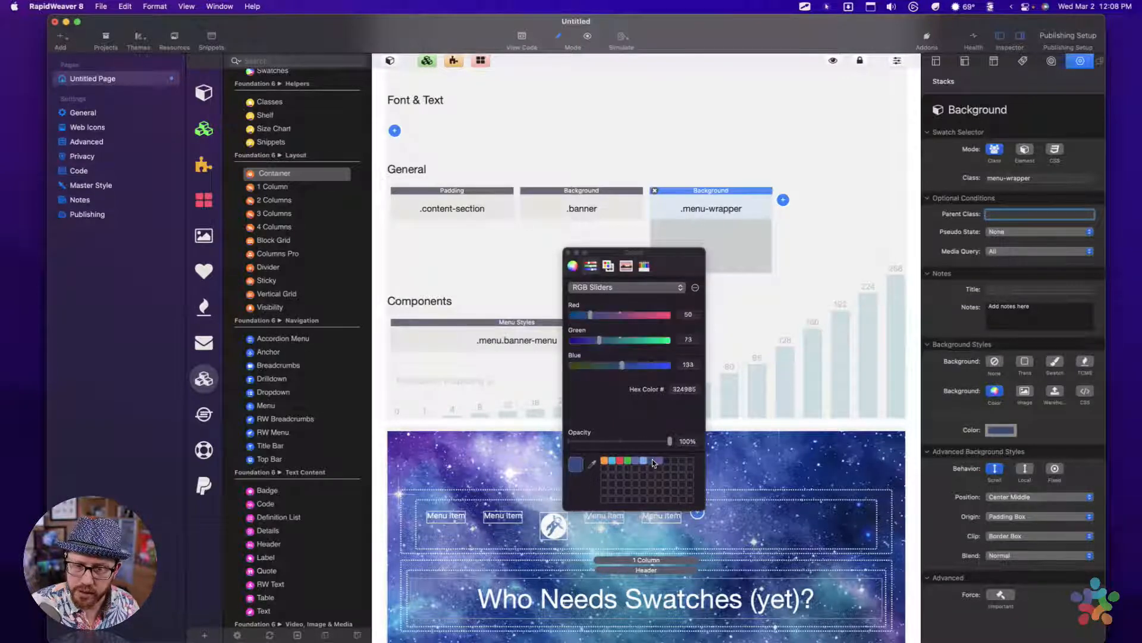
left_click_drag(670, 441, 621, 443)
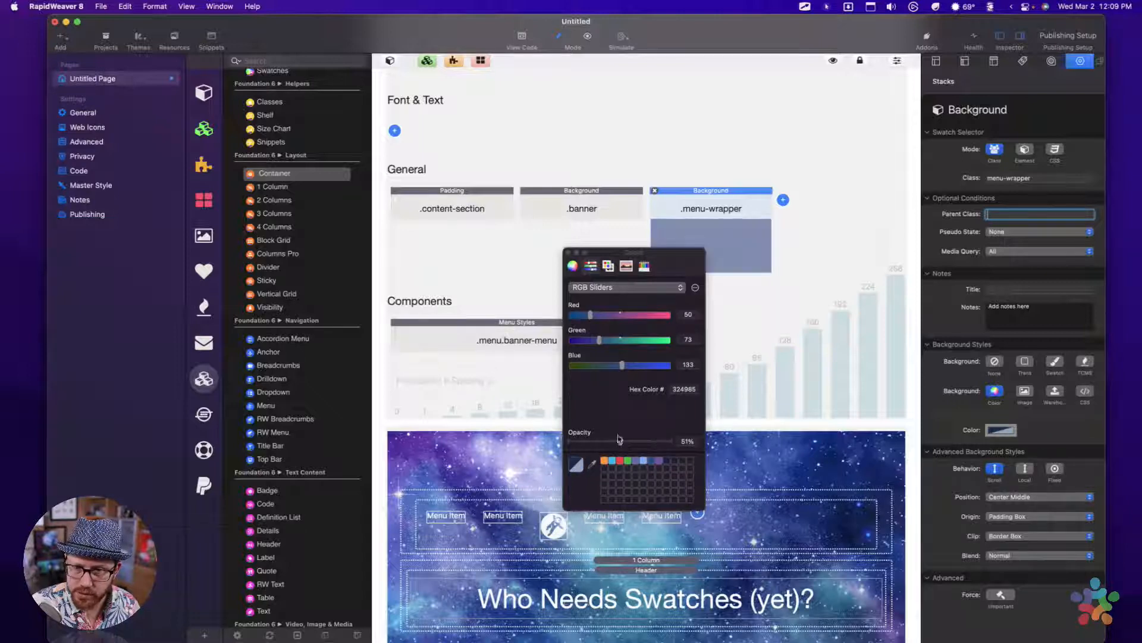
left_click(568, 253)
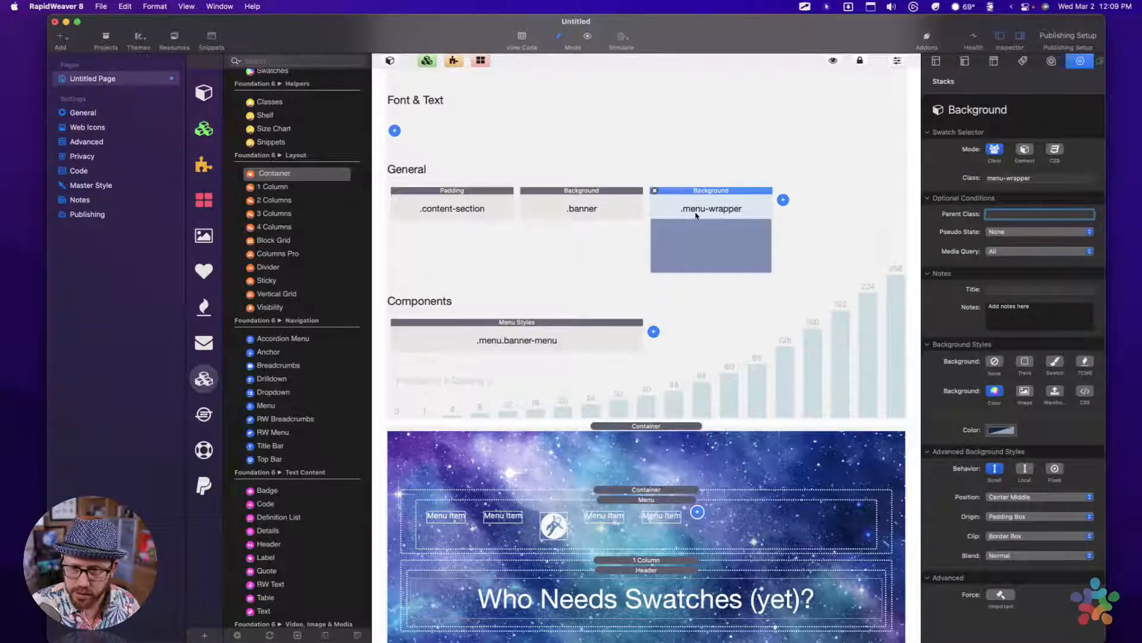
Step: Copy the Background swatch's menu-wrapper class into the custom classes of the Container around the Menu and preview the page
triple_click(1045, 179)
key("super+c")
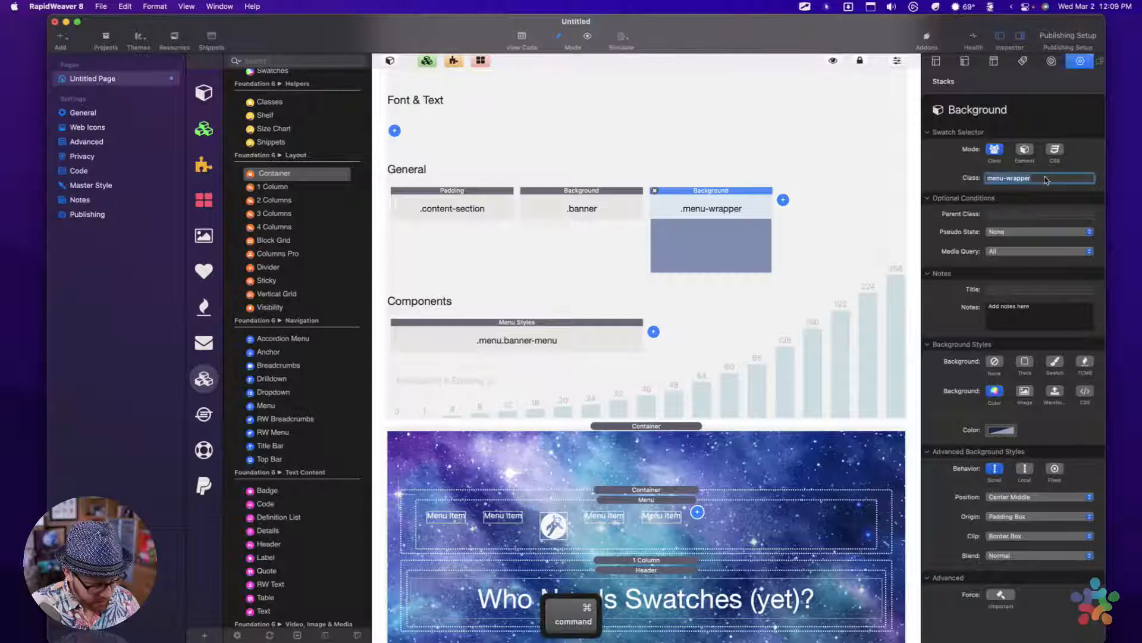
left_click(648, 490)
scroll(651, 493, "down", 2)
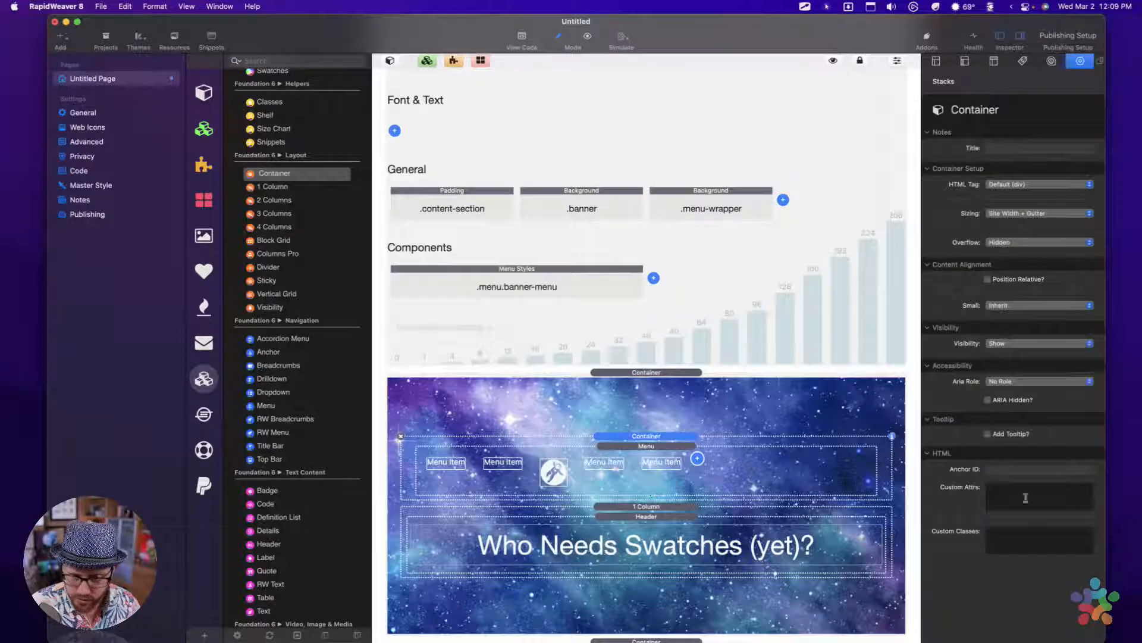
left_click(1013, 535)
key("super+v")
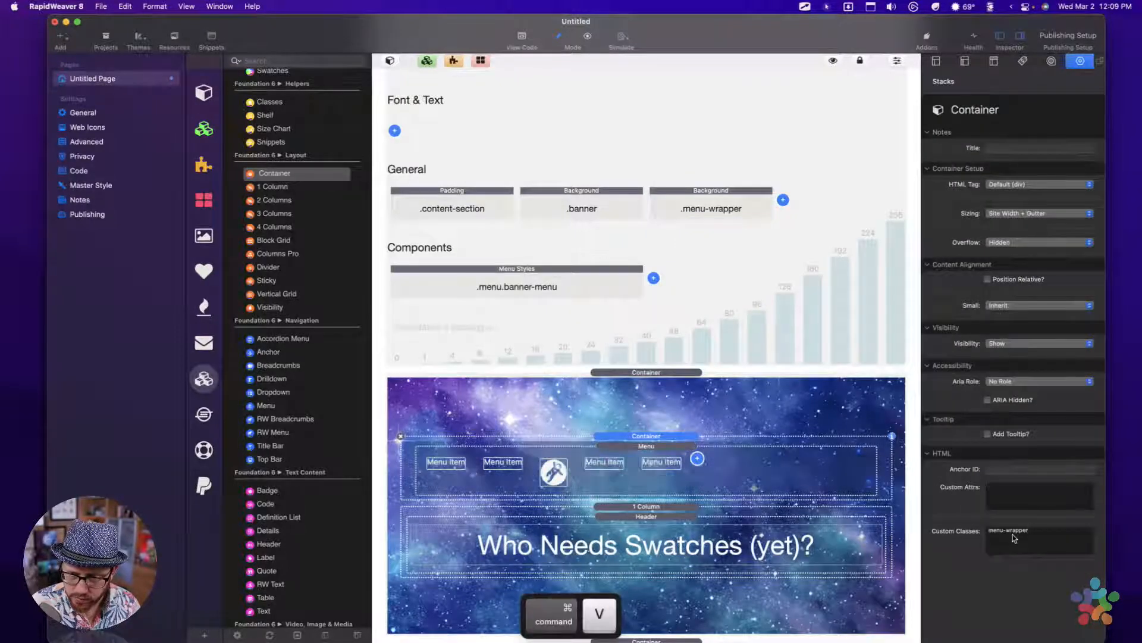
key("super+r")
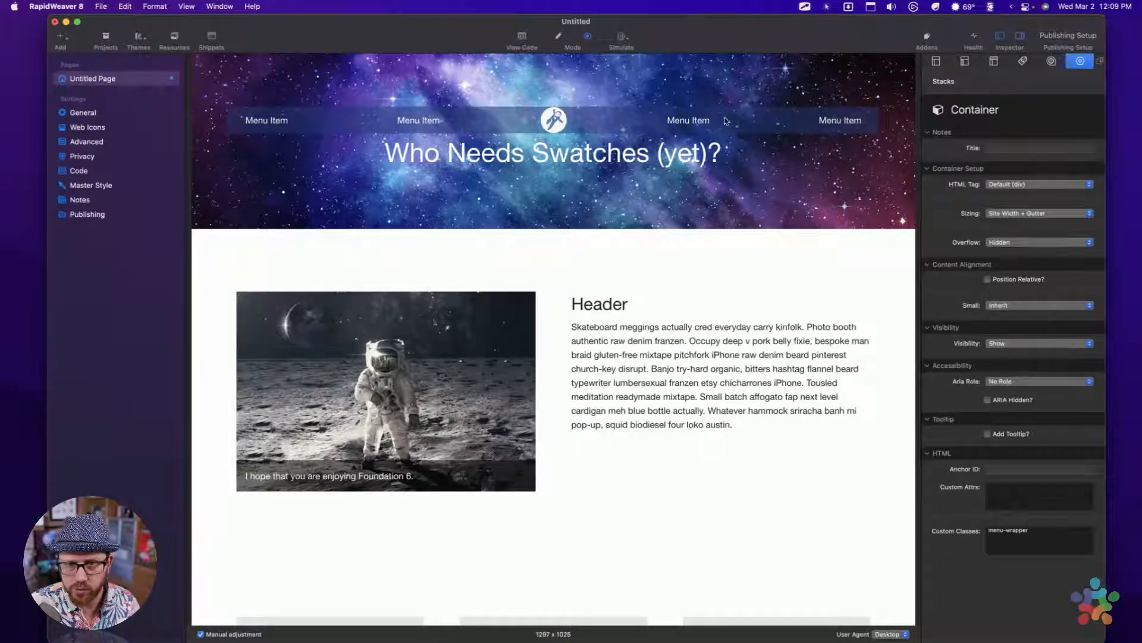
key("super+r")
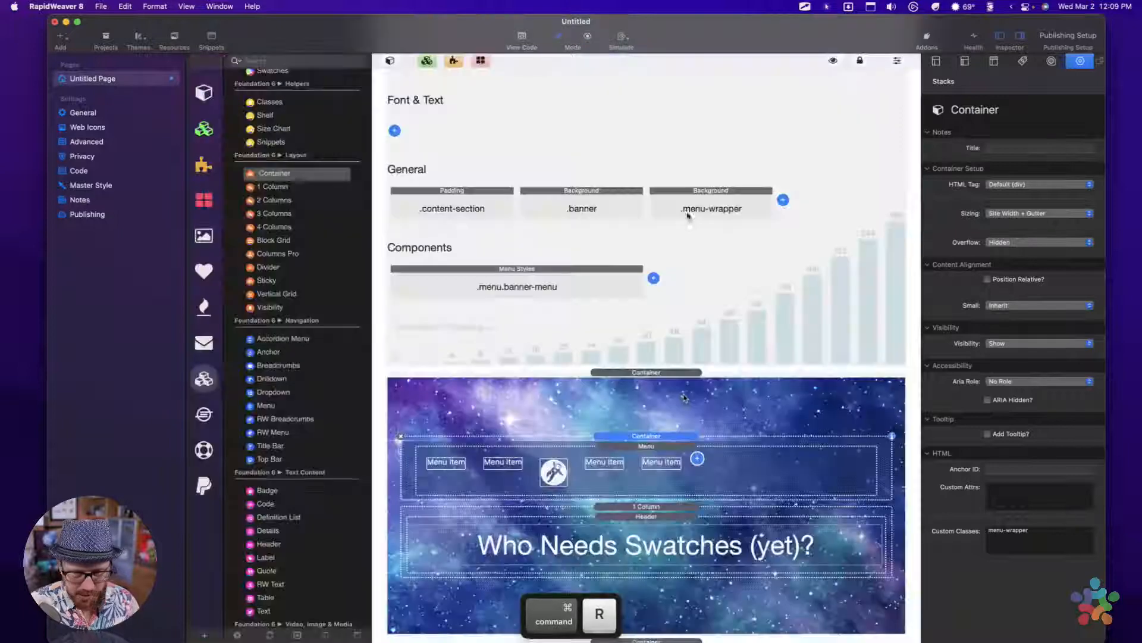
Step: Raise the opacity of the menu-wrapper Background swatch's color and preview the banner menu
left_click(723, 196)
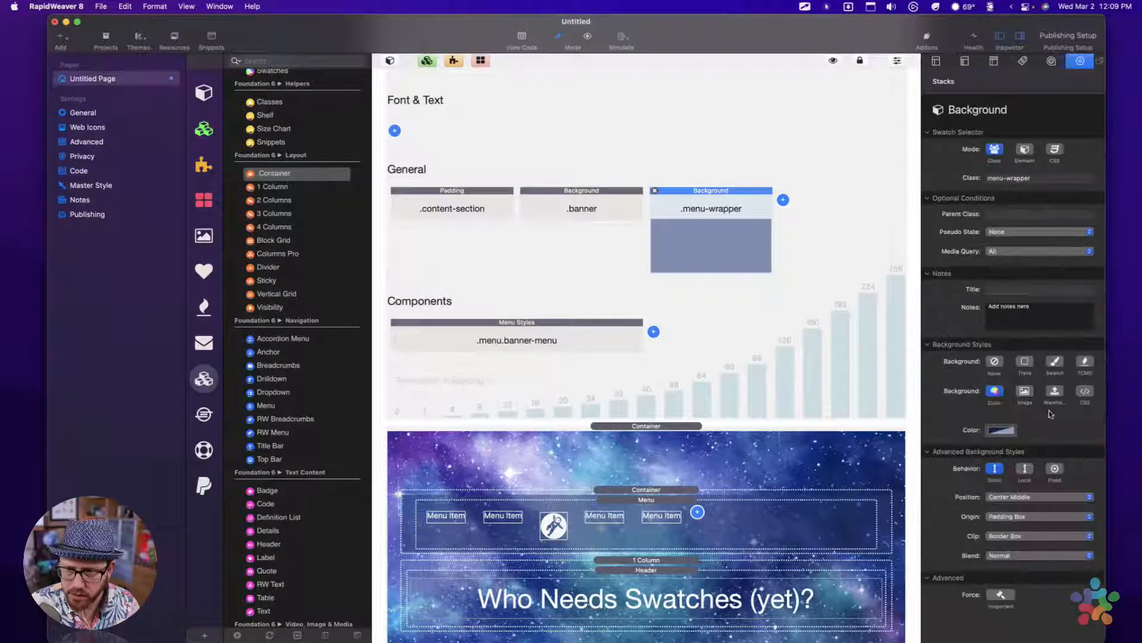
left_click(1000, 433)
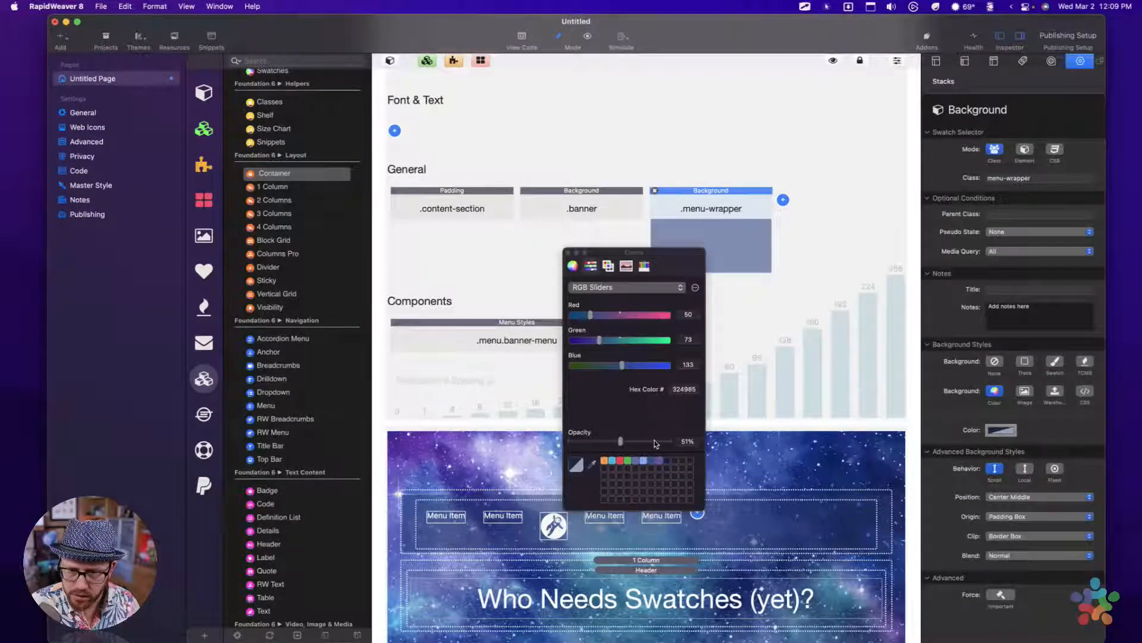
left_click(655, 441)
left_click(568, 253)
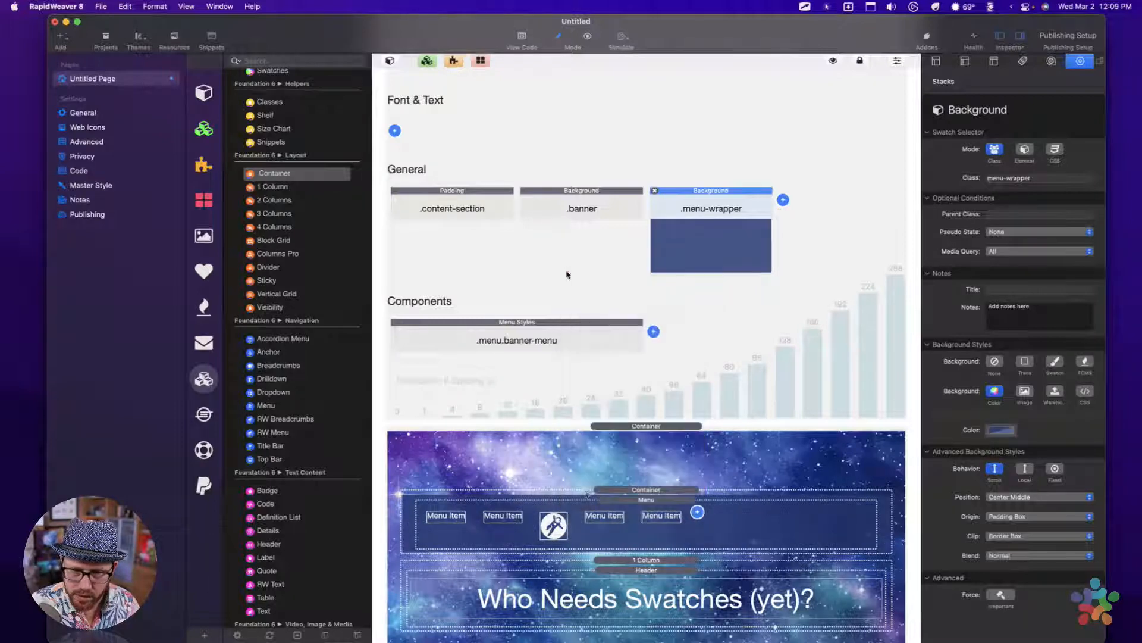
key("super+r")
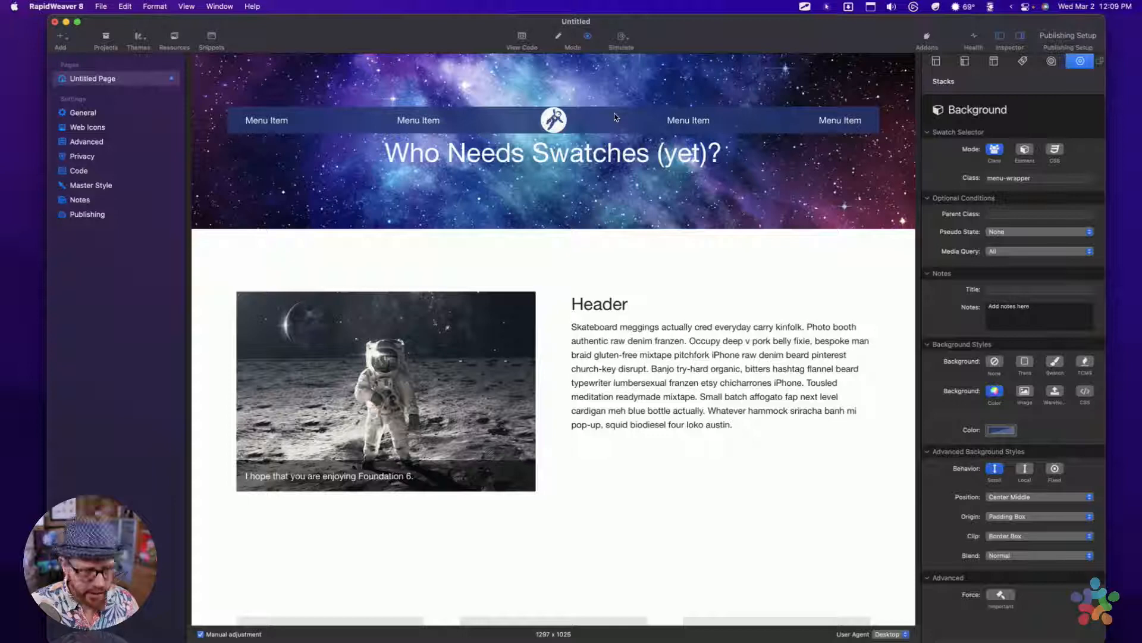
key("super+r")
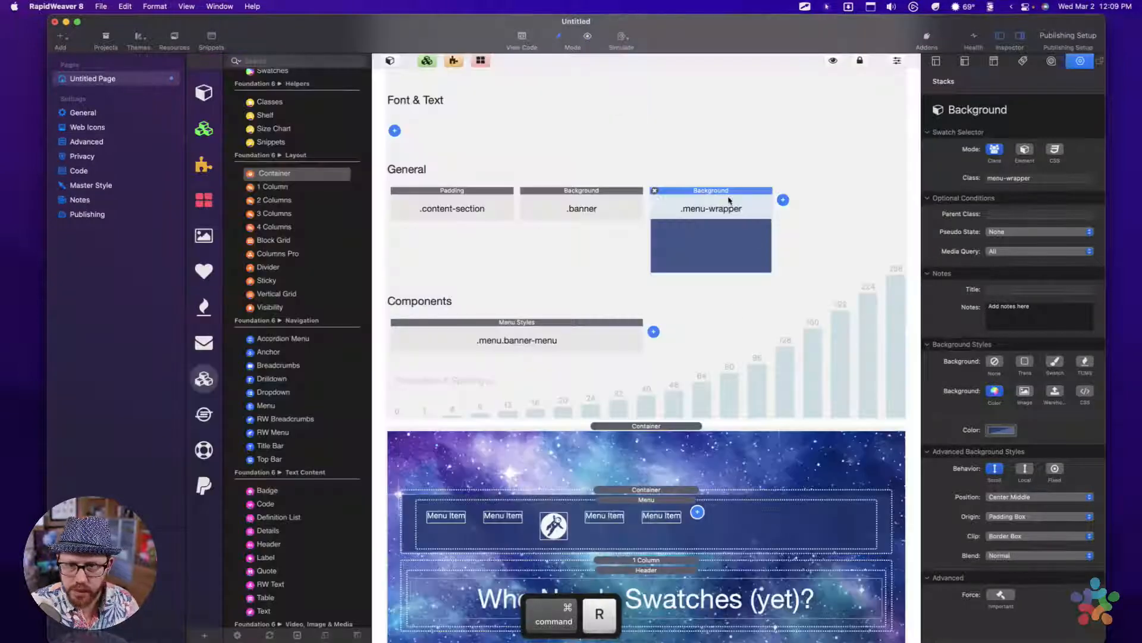
key("super+r")
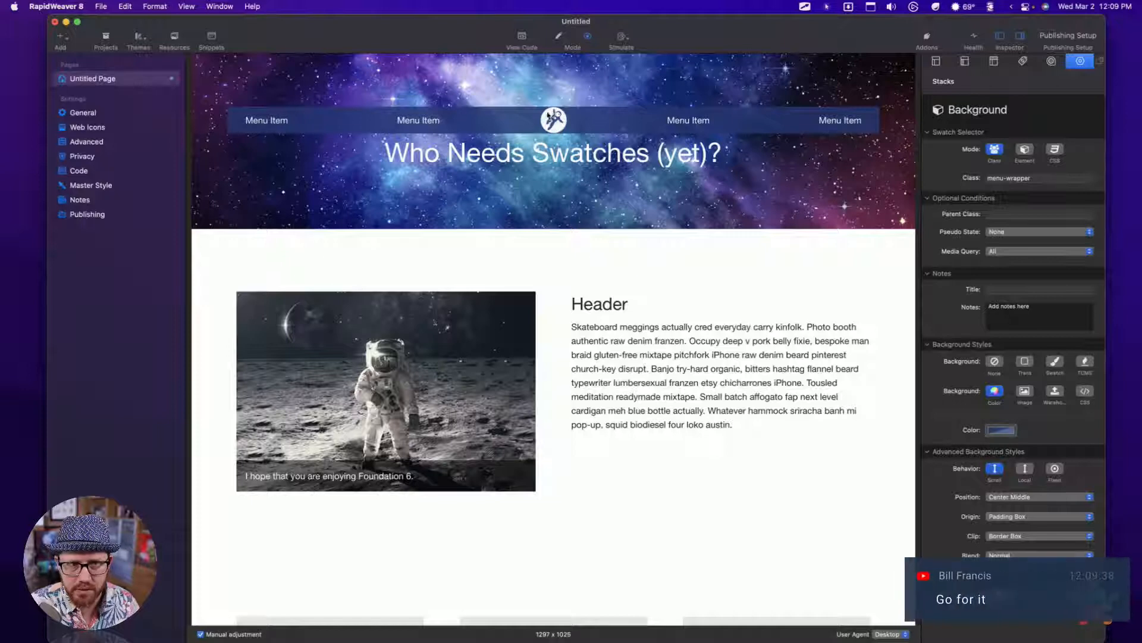
key("super+r")
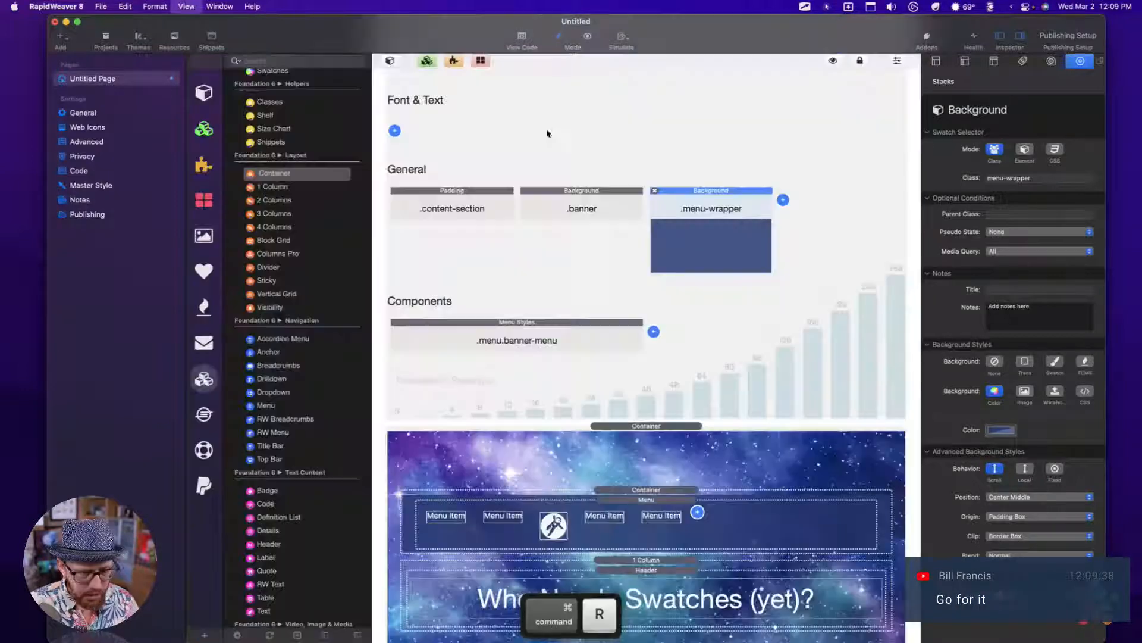
Step: Examine the Sizing options of the outer banner Container and compare them with the menu bar's width in the preview
scroll(655, 489, "down", 2)
left_click(655, 489)
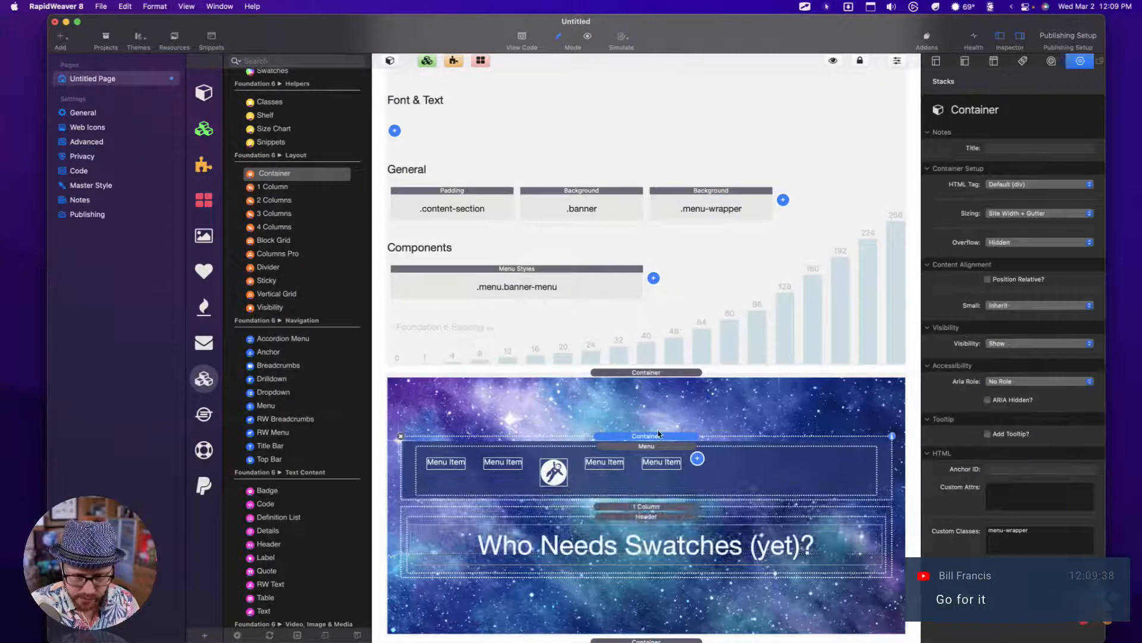
left_click(657, 373)
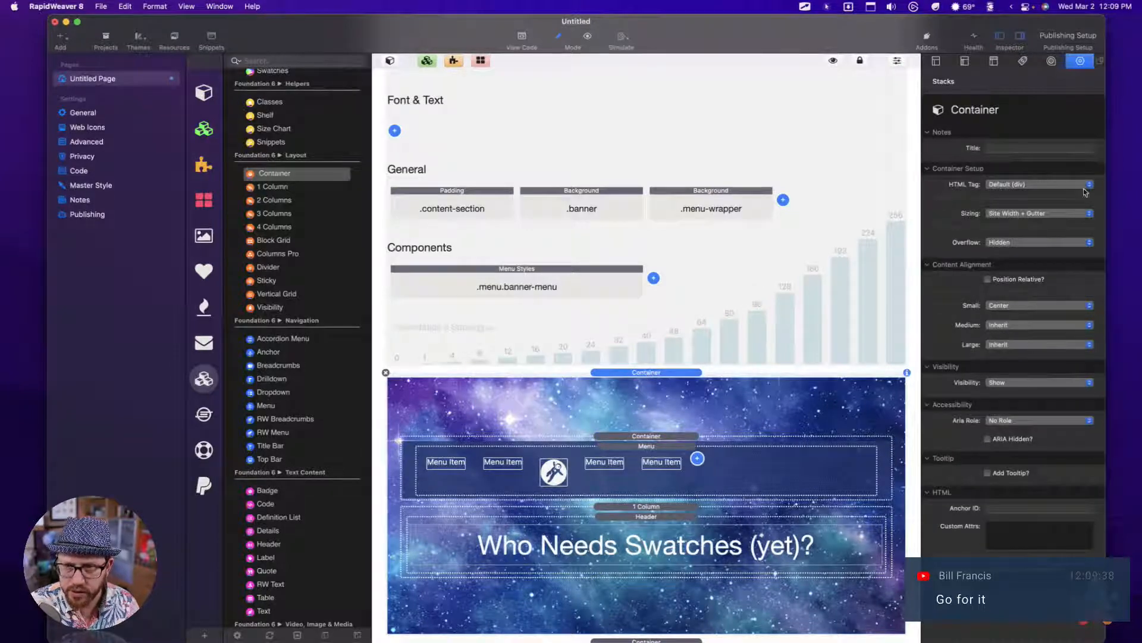
left_click(994, 213)
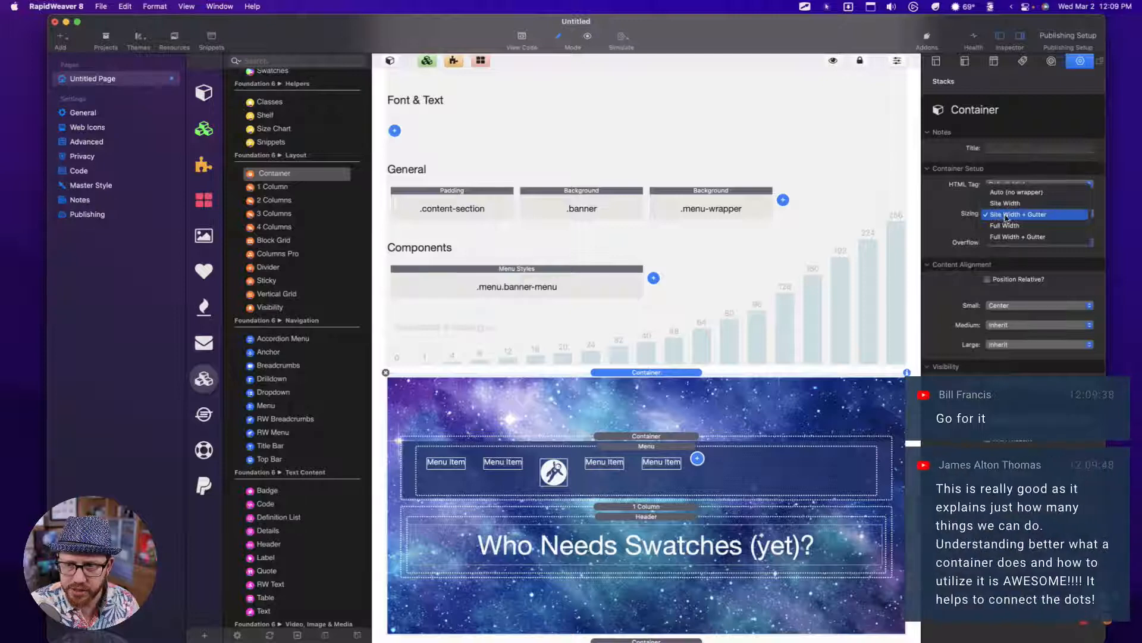
left_click(1010, 215)
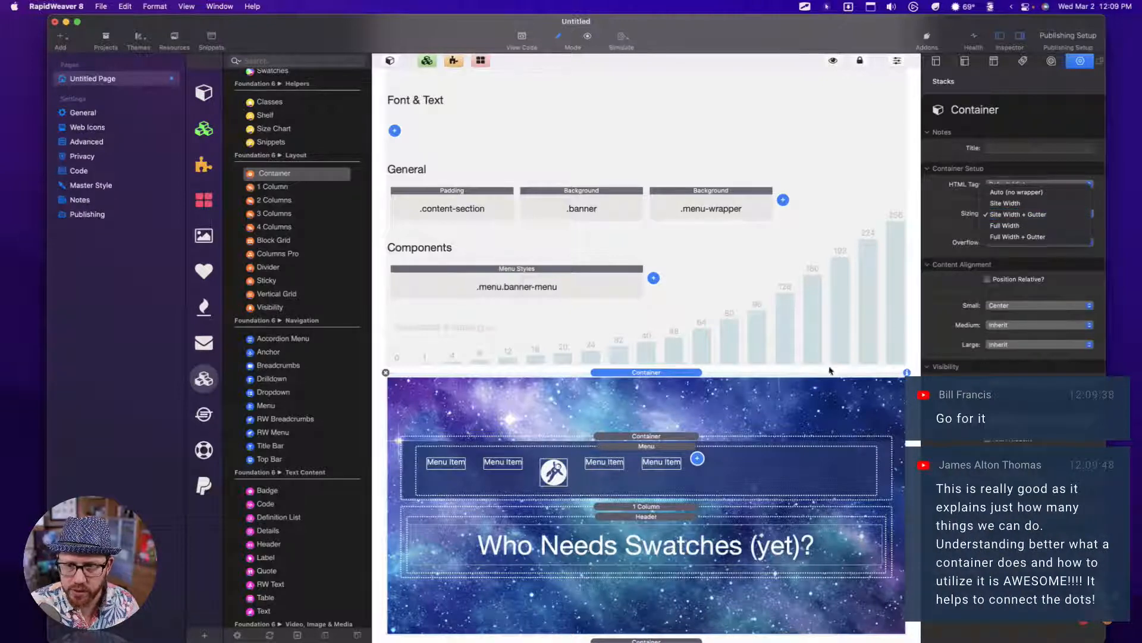
key("super+r")
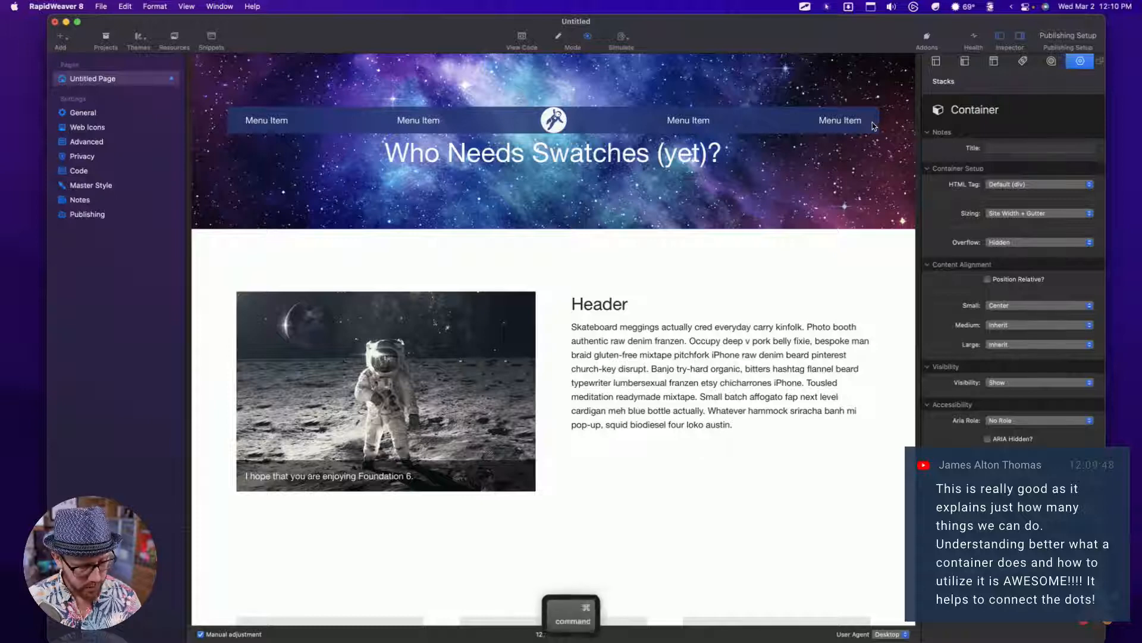
key("super+r")
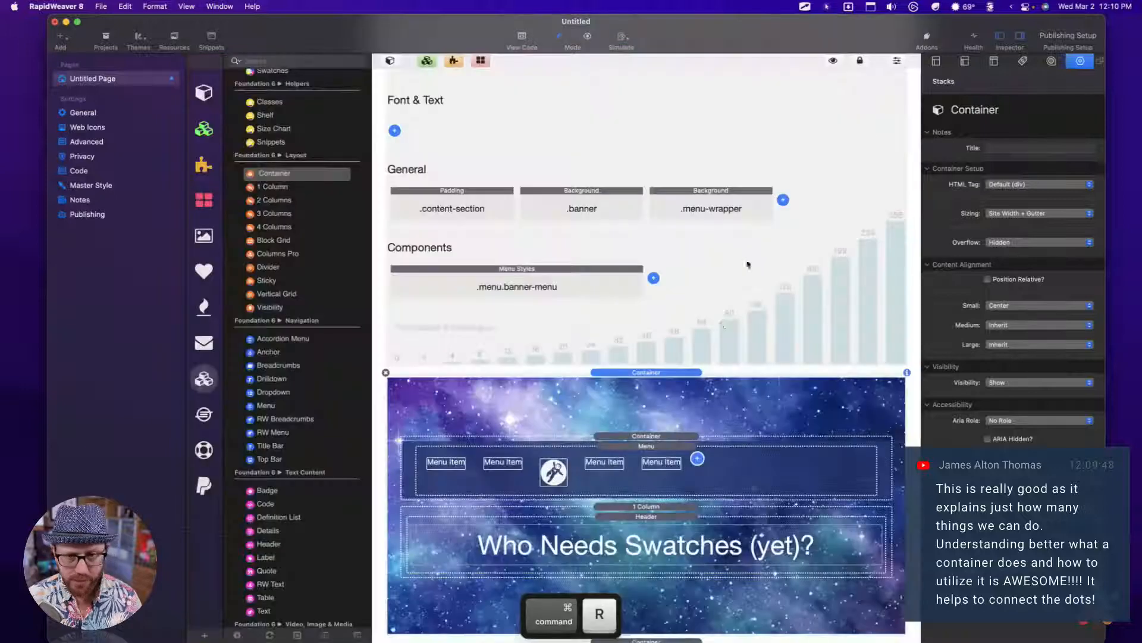
Step: Try the outer banner Container with Sizing set to Full Width + Gutter and preview the page
left_click(664, 436)
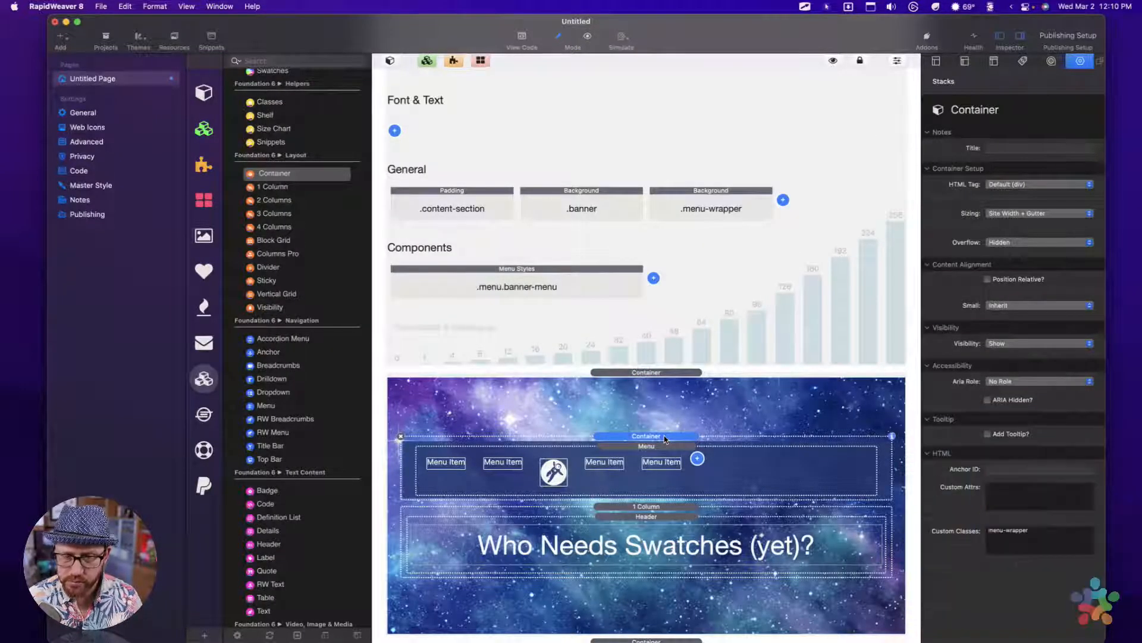
left_click(660, 373)
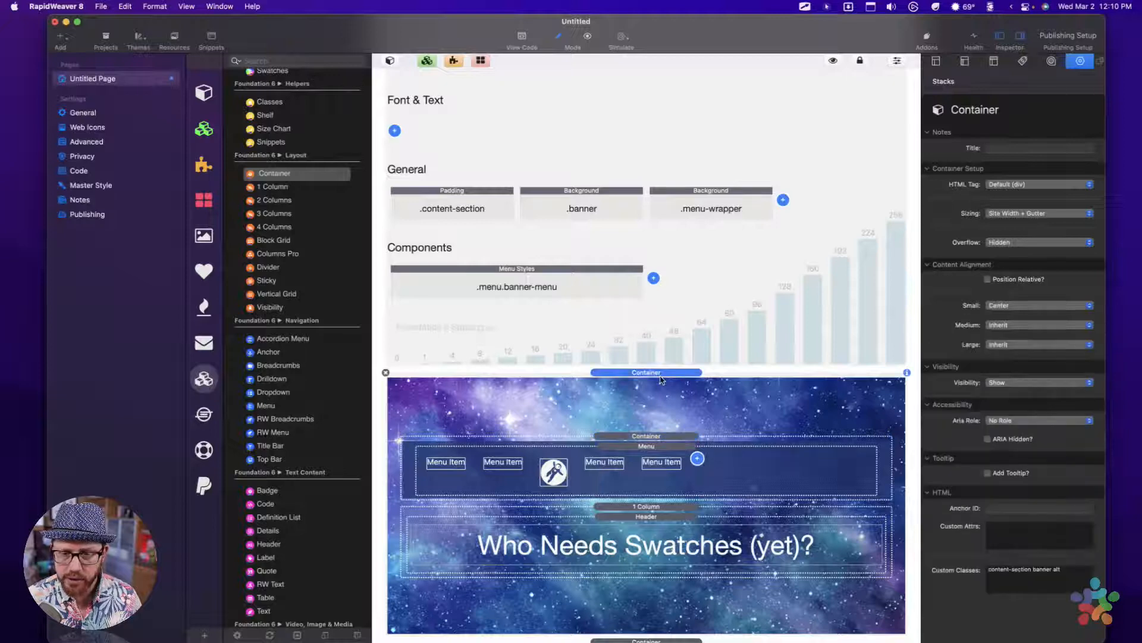
left_click(1013, 214)
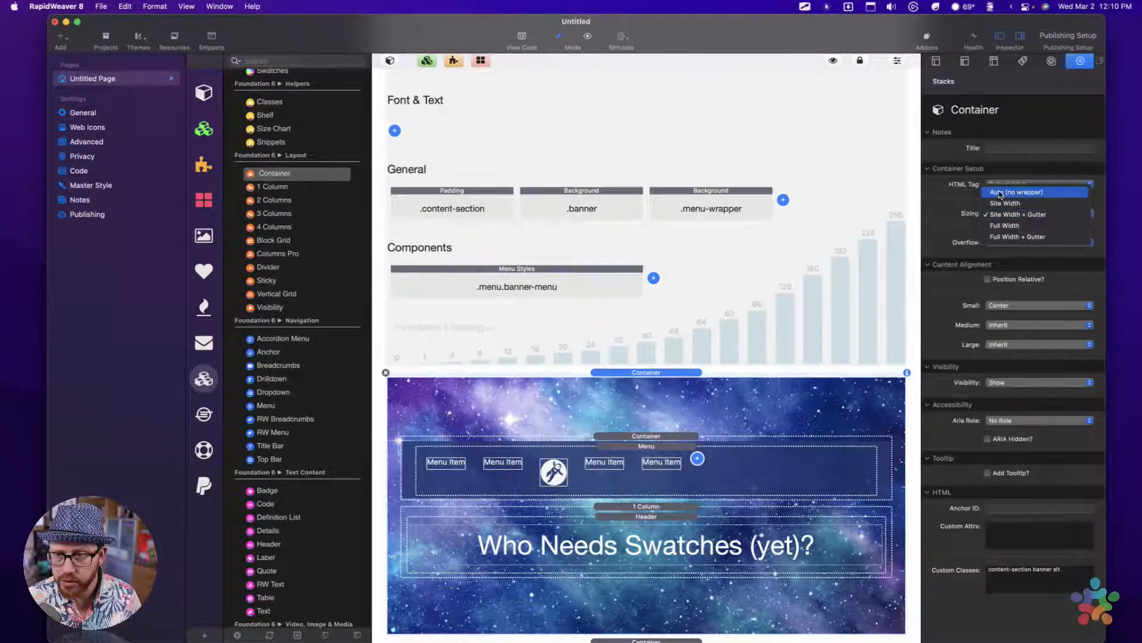
left_click(1003, 237)
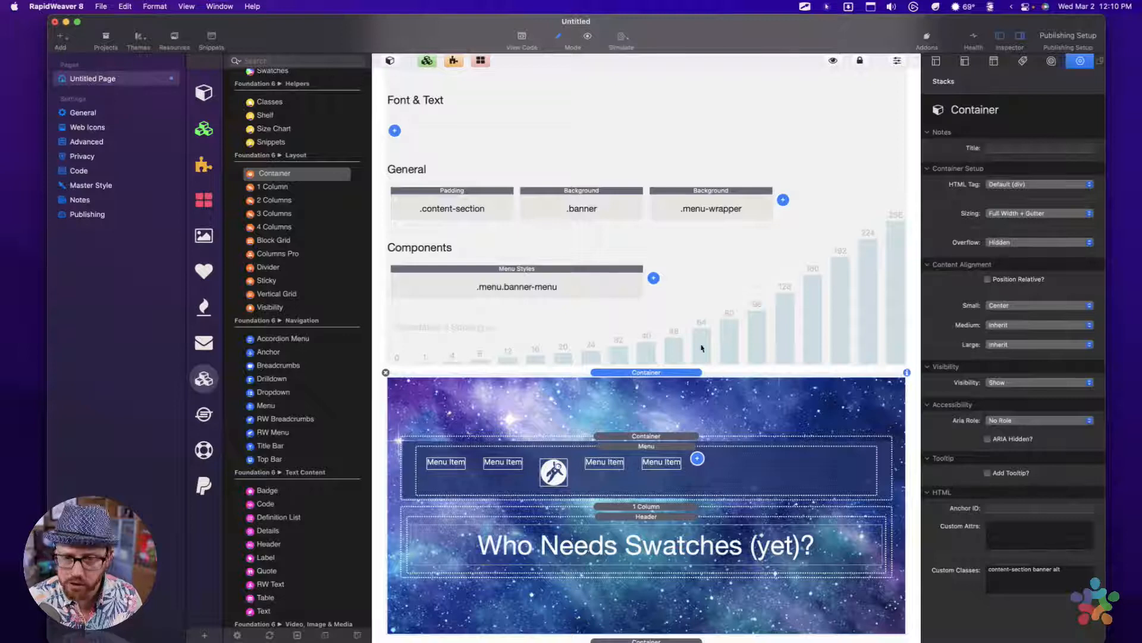
key("super+r")
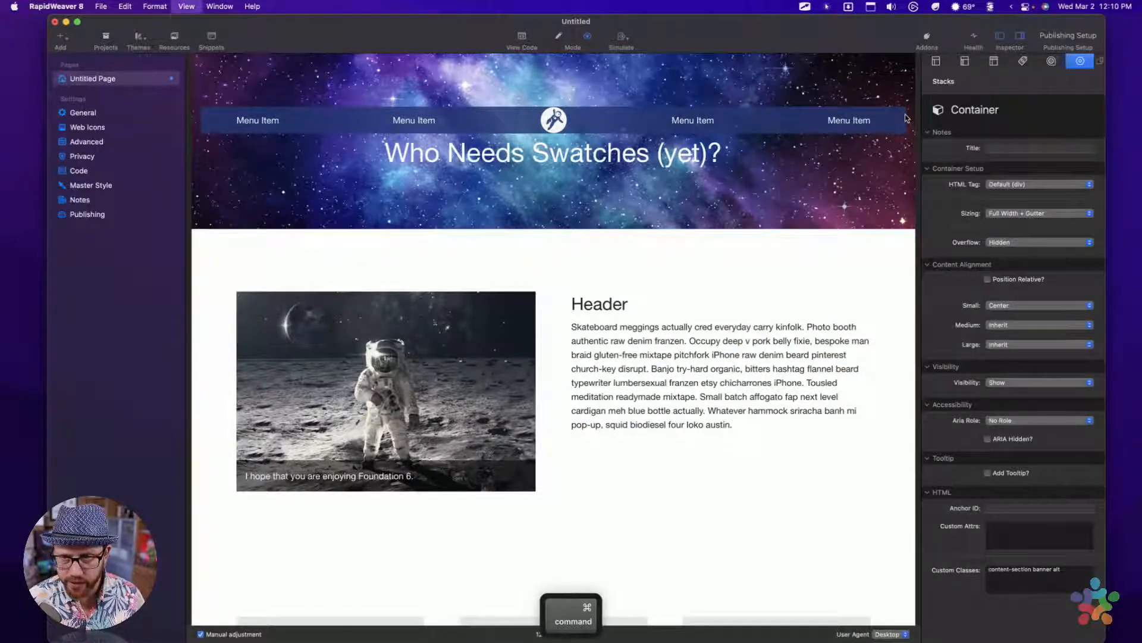
key("super+r")
Step: Set the outer banner Container's Sizing to Full Width and preview the page
left_click(1013, 209)
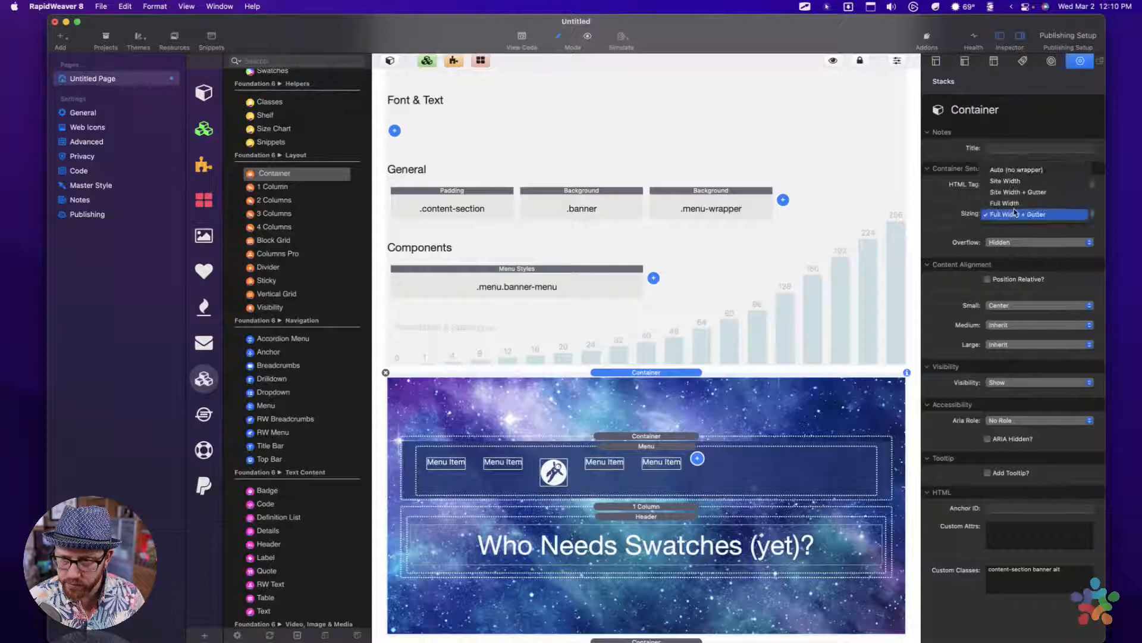
left_click(1014, 202)
key("super+r")
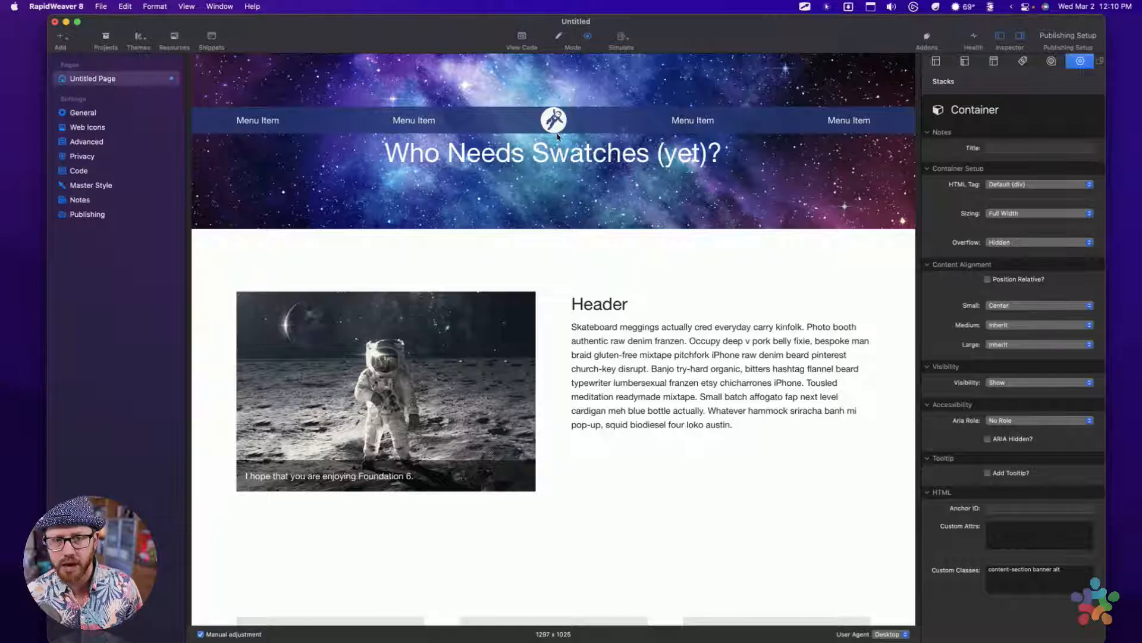
key("super+r")
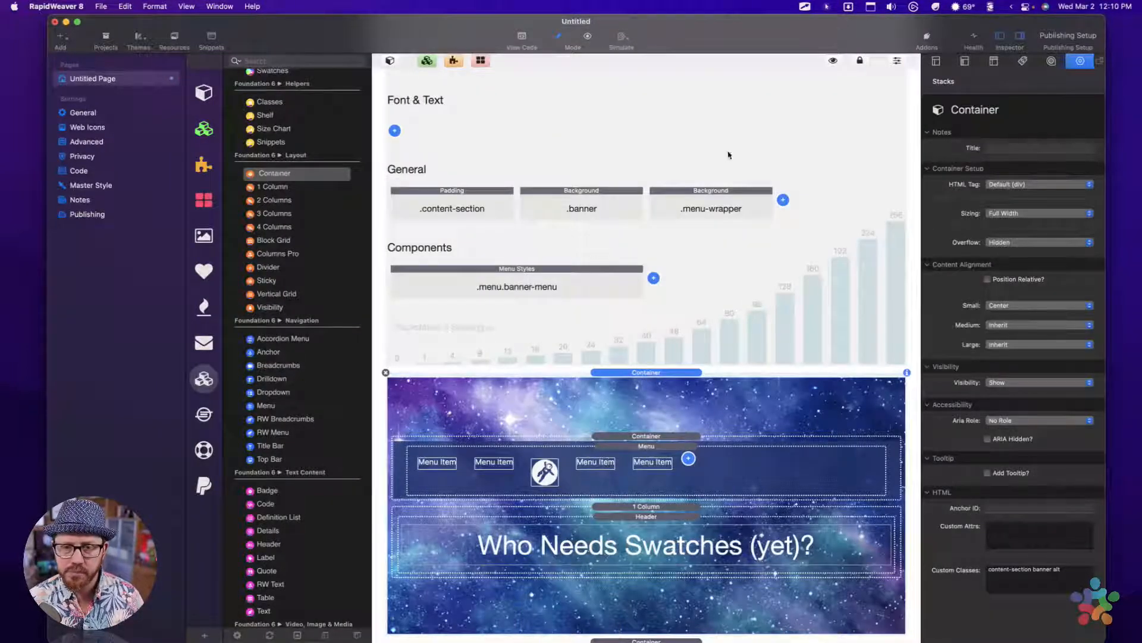
Step: Add a Padding swatch to the General group and give it the menu-wrapper class copied from the Background swatch
left_click(713, 206)
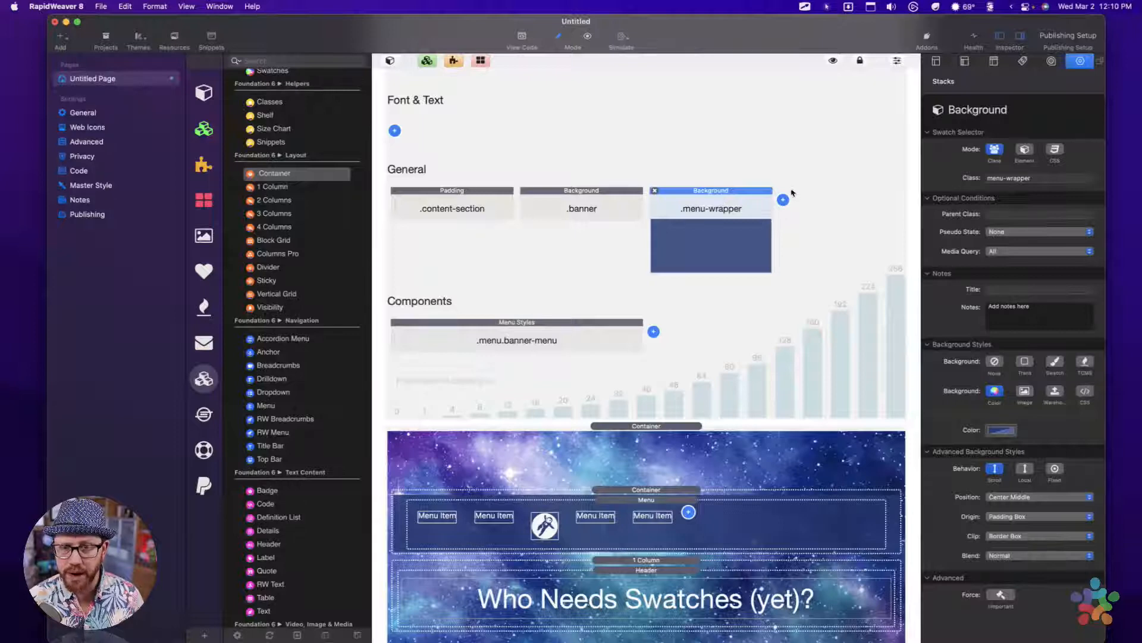
left_click(784, 199)
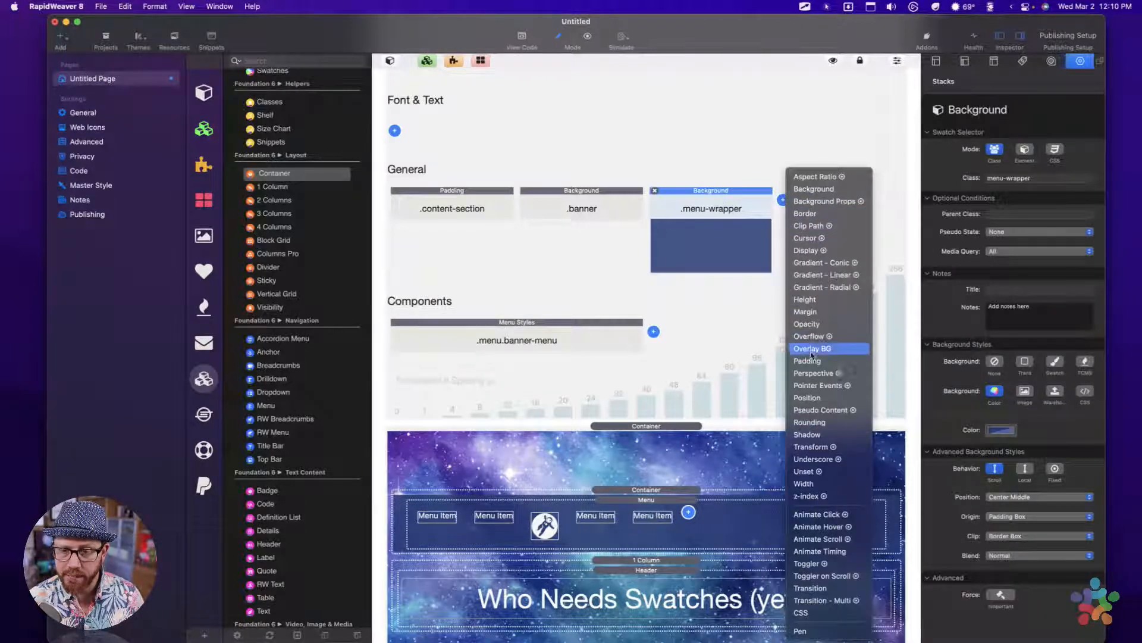
left_click(808, 361)
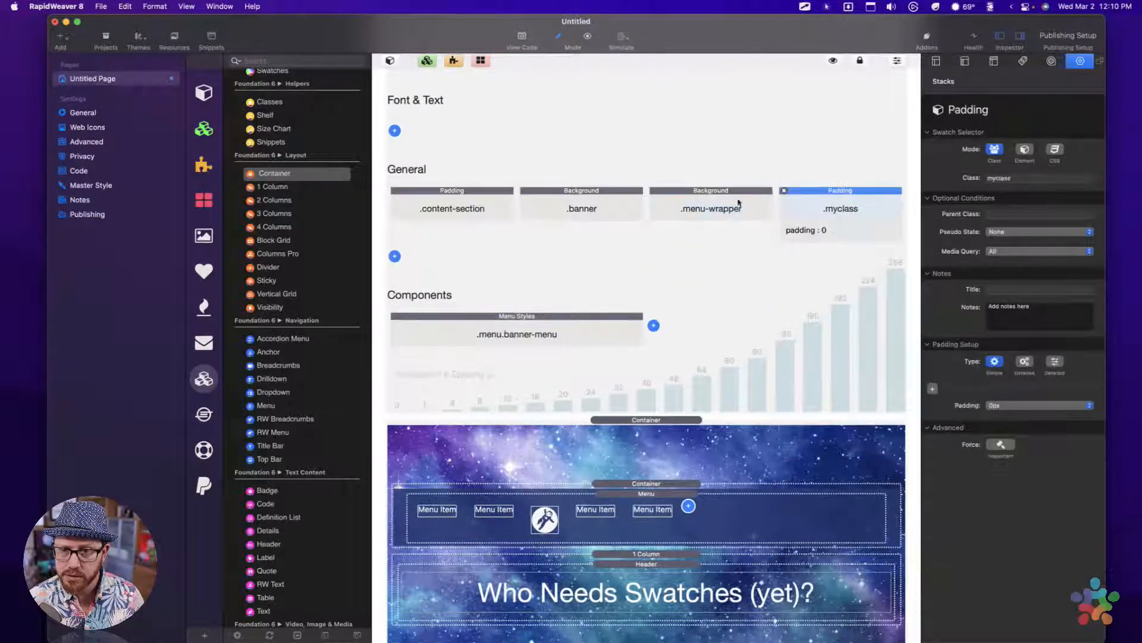
left_click(705, 207)
left_click(1021, 180)
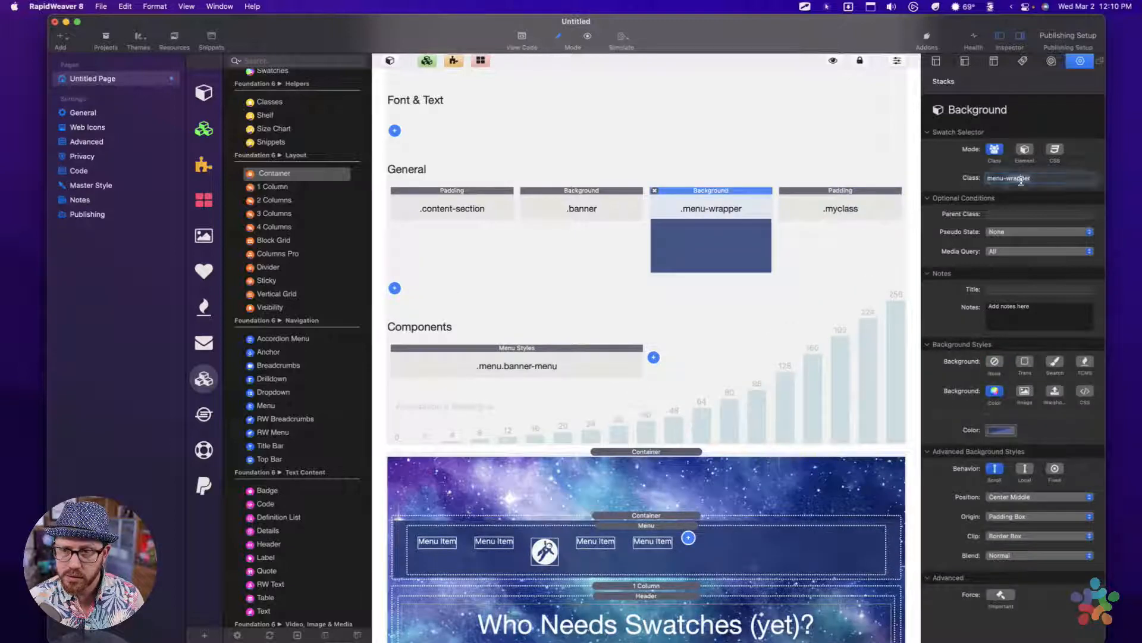
triple_click(1021, 180)
key("ctrl+c")
left_click(845, 206)
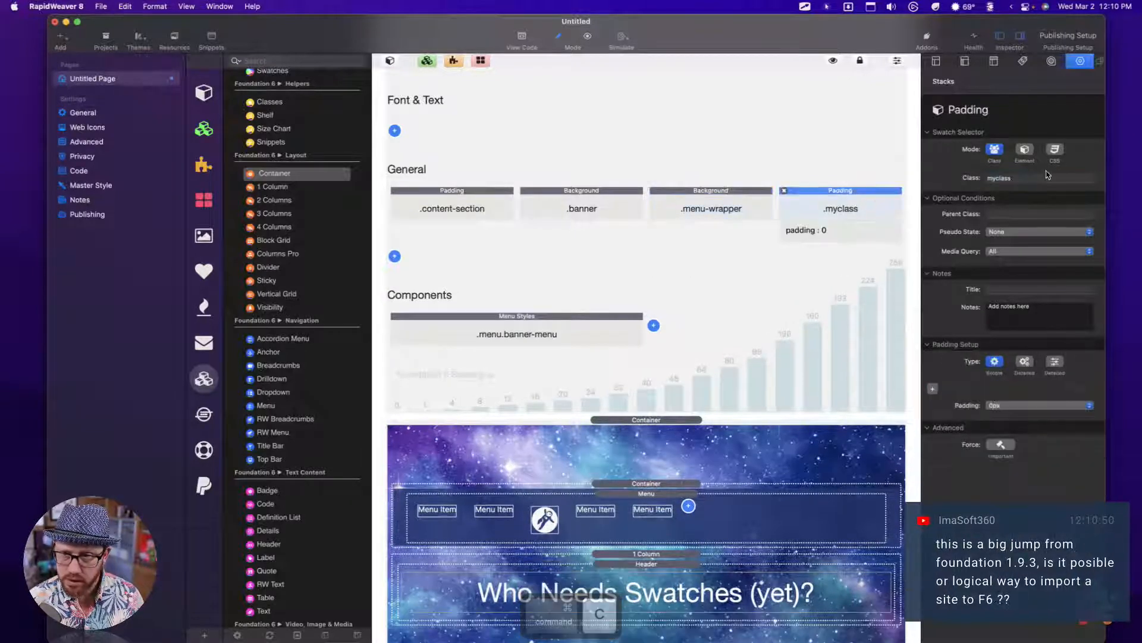
triple_click(1041, 178)
key("ctrl+v")
key("Tab")
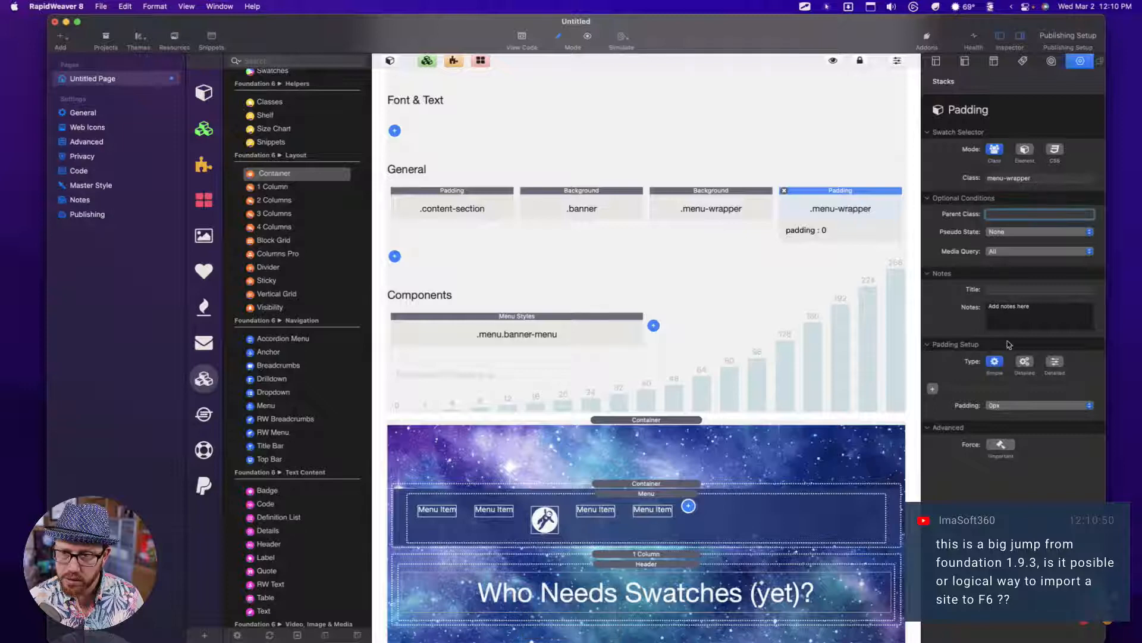
Step: Switch the menu-wrapper Padding swatch to Detailed with 20px top and bottom, and preview the page
left_click(1025, 361)
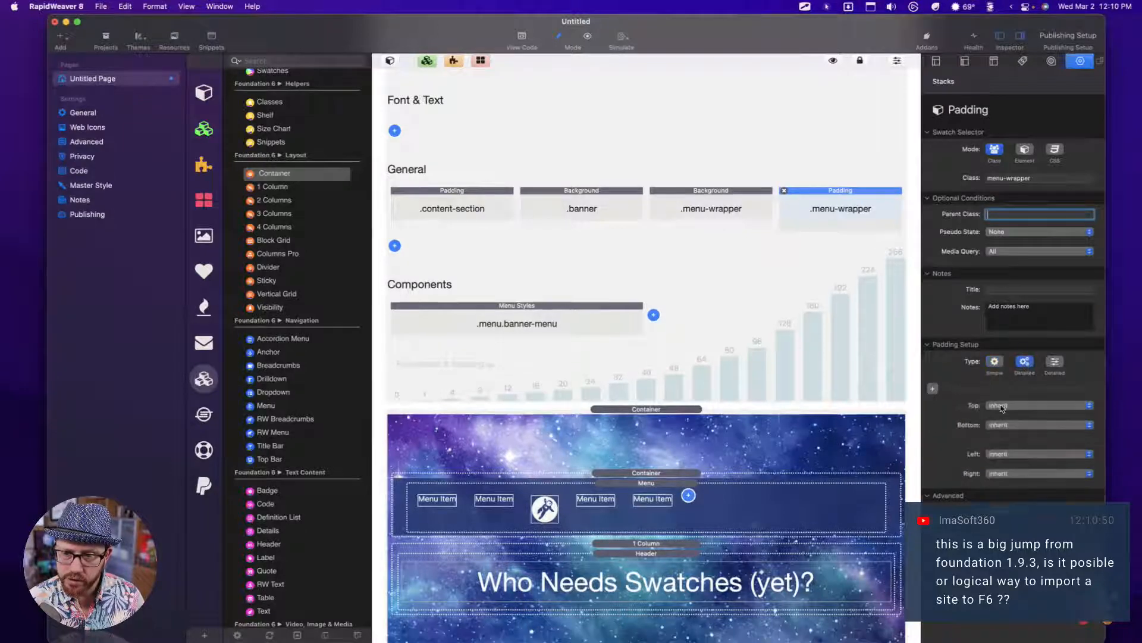
left_click(1008, 406)
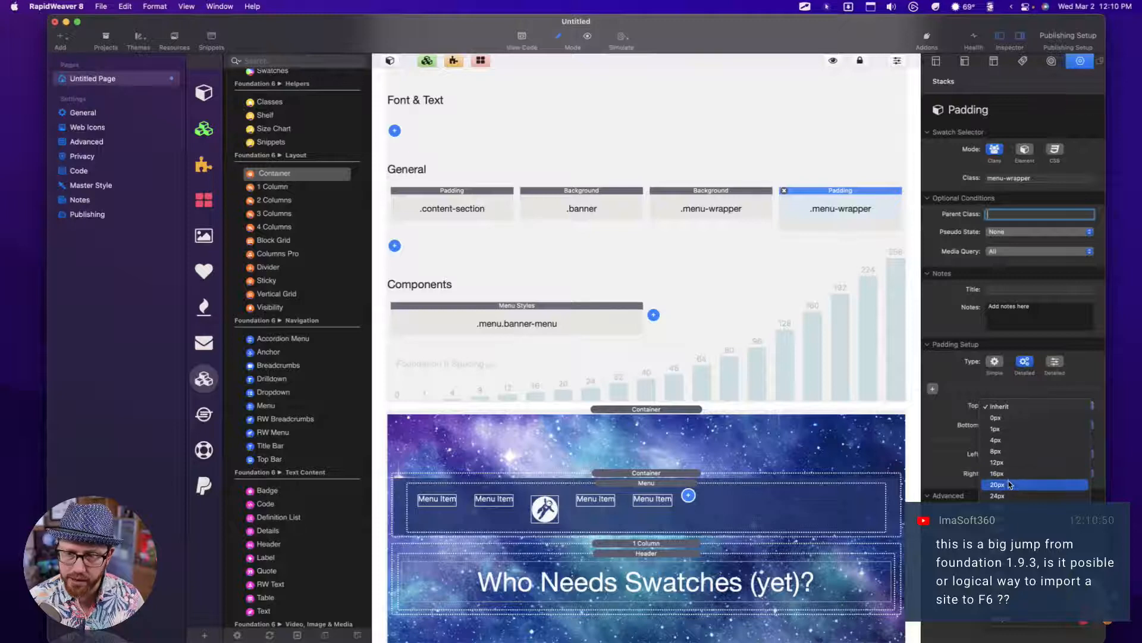
left_click(1006, 484)
left_click(1005, 423)
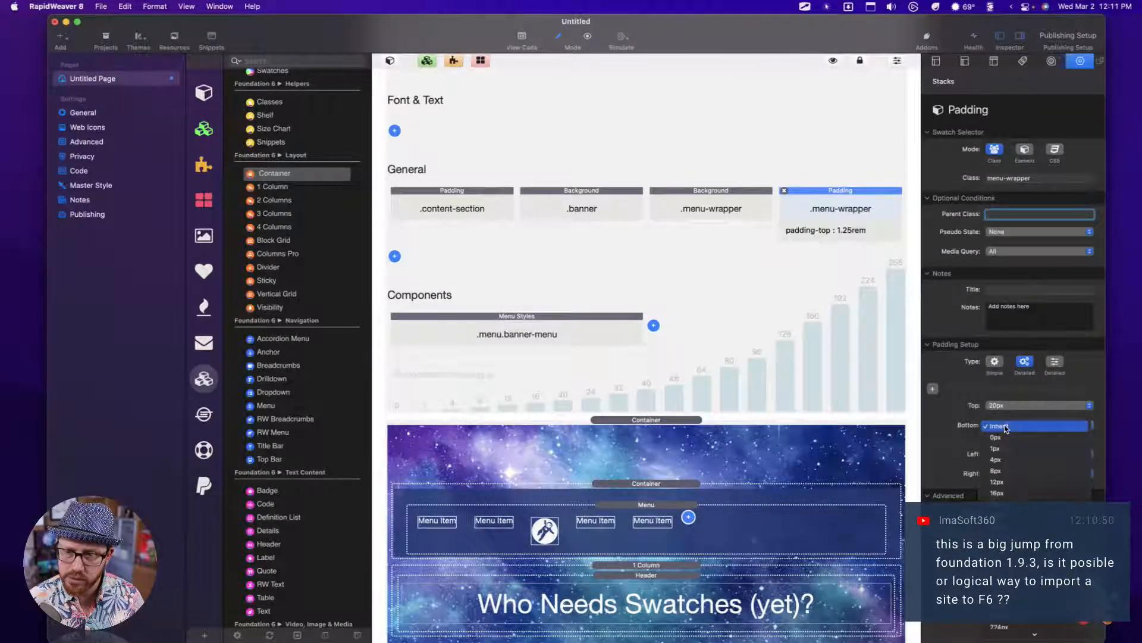
left_click(1006, 497)
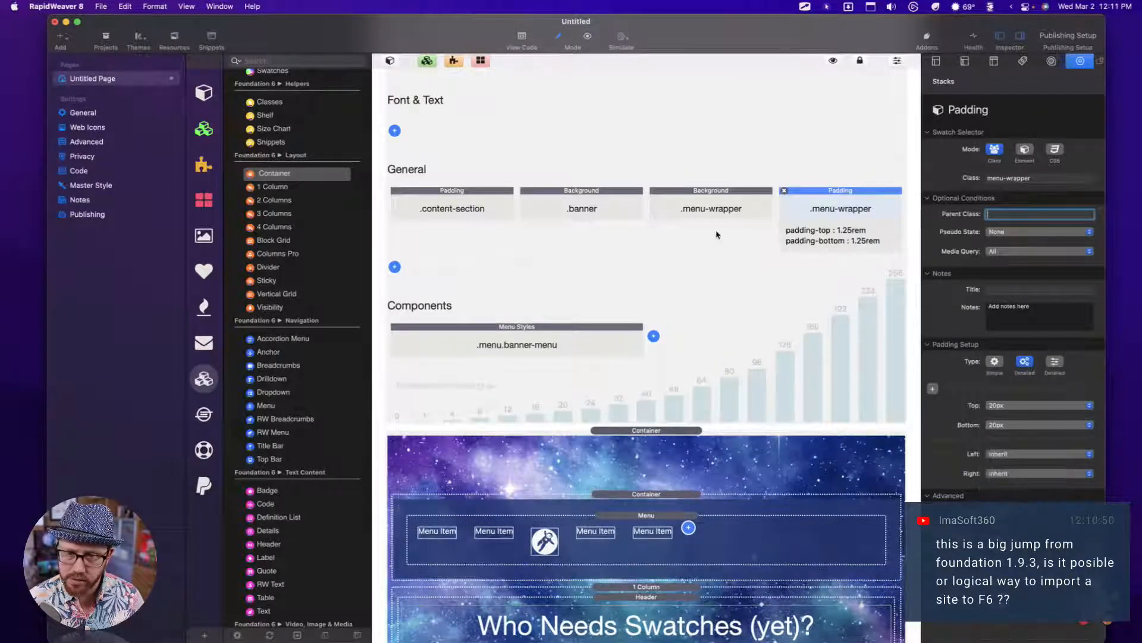
key("super+r")
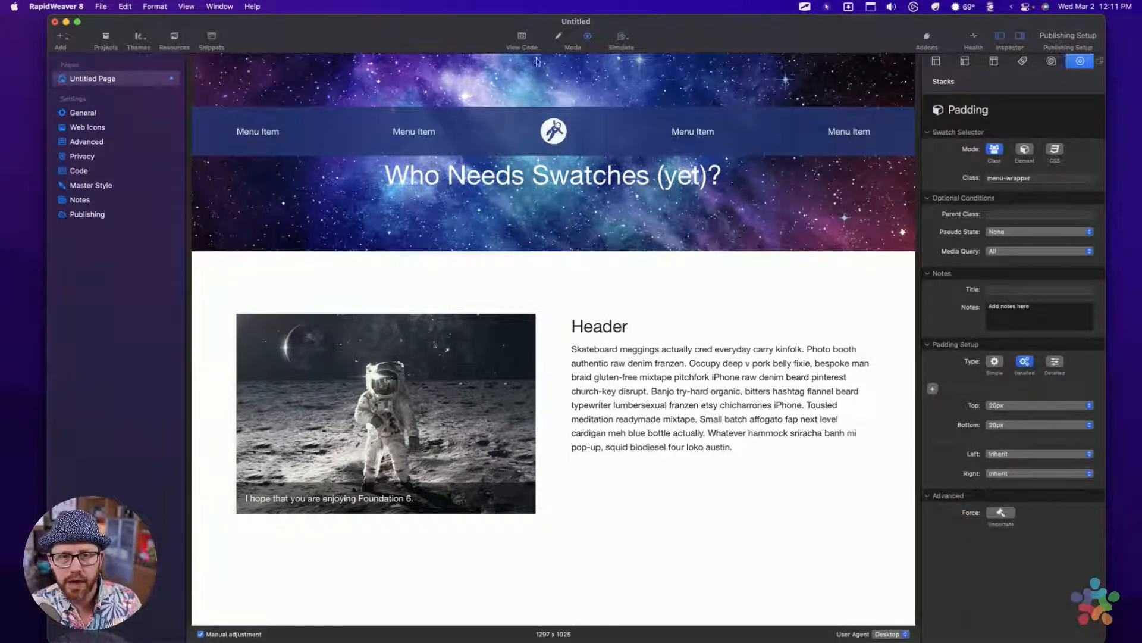
left_click(580, 53)
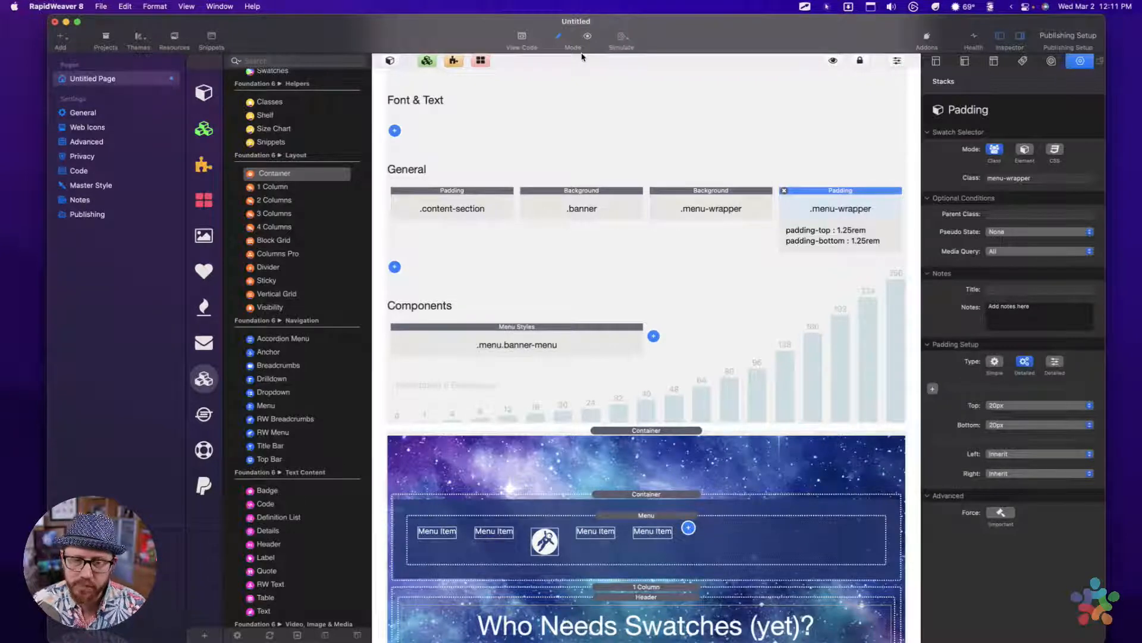
Step: Examine the banner's nested Containers, the page preview, and the menu-wrapper and banner-menu swatches to trace the spacing around the menu
left_click(620, 494)
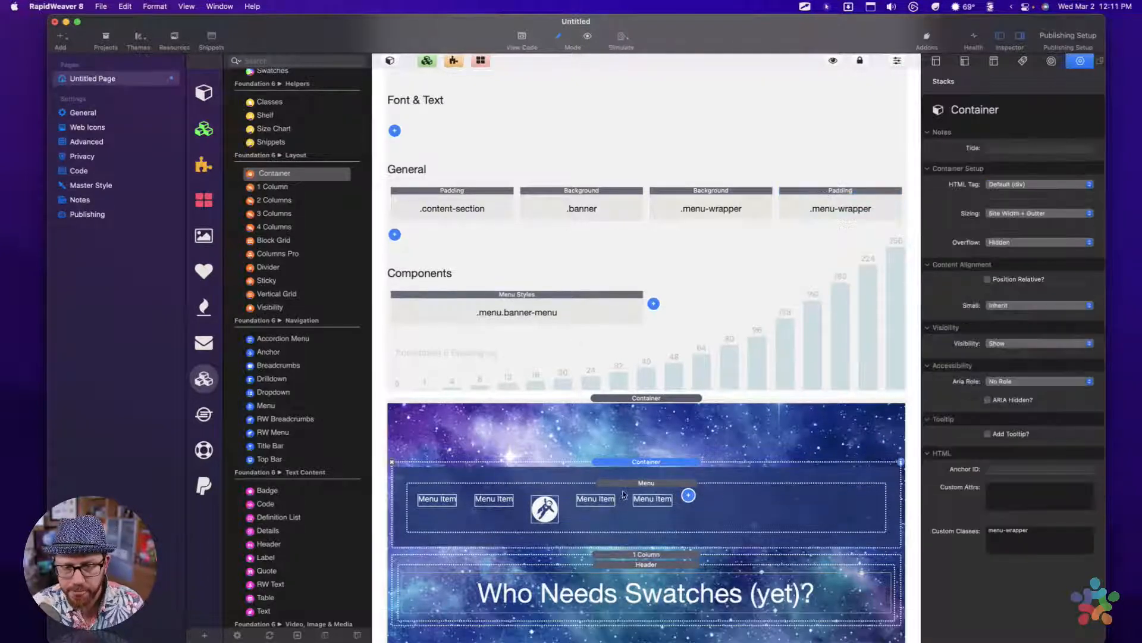
left_click(662, 397)
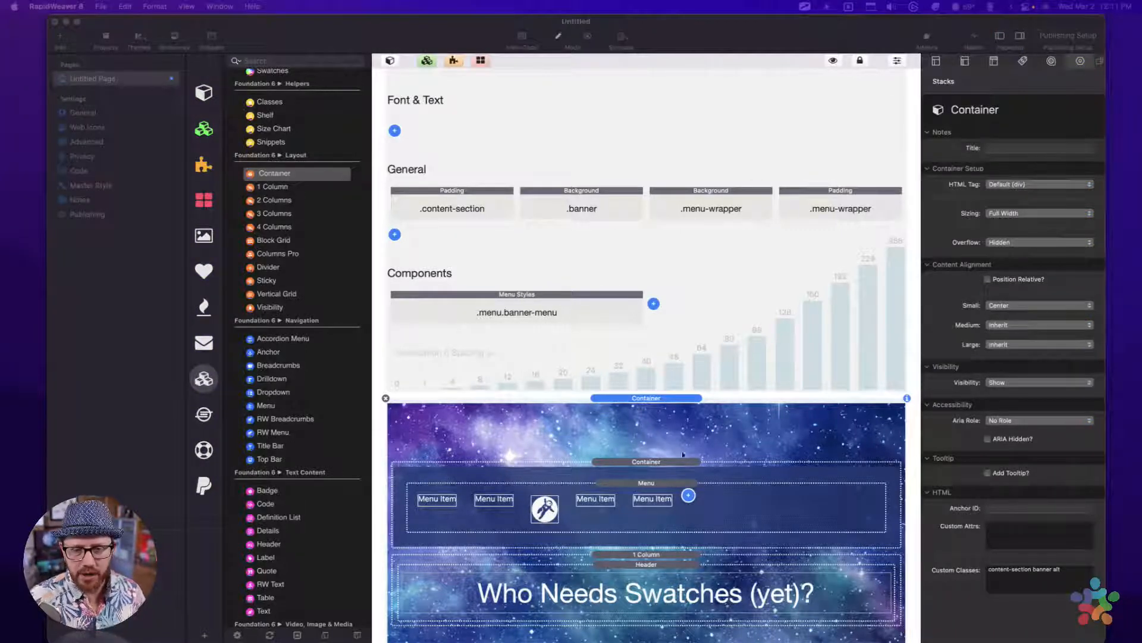
left_click(642, 404)
scroll(641, 404, "down", 1)
key("super+r")
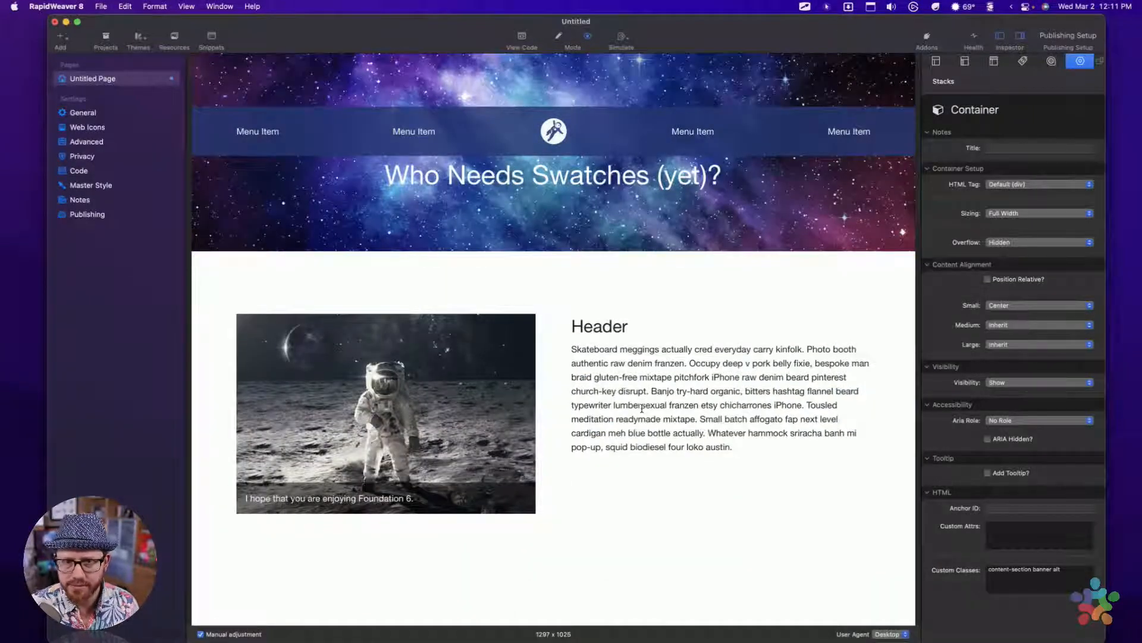
scroll(641, 408, "down", 15)
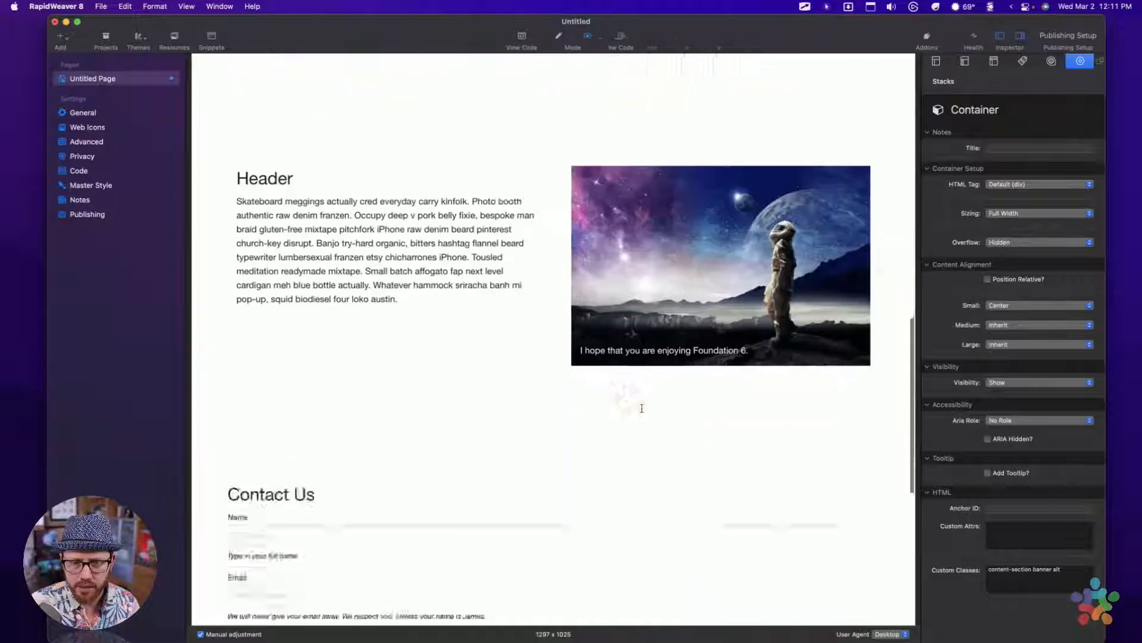
scroll(641, 408, "up", 15)
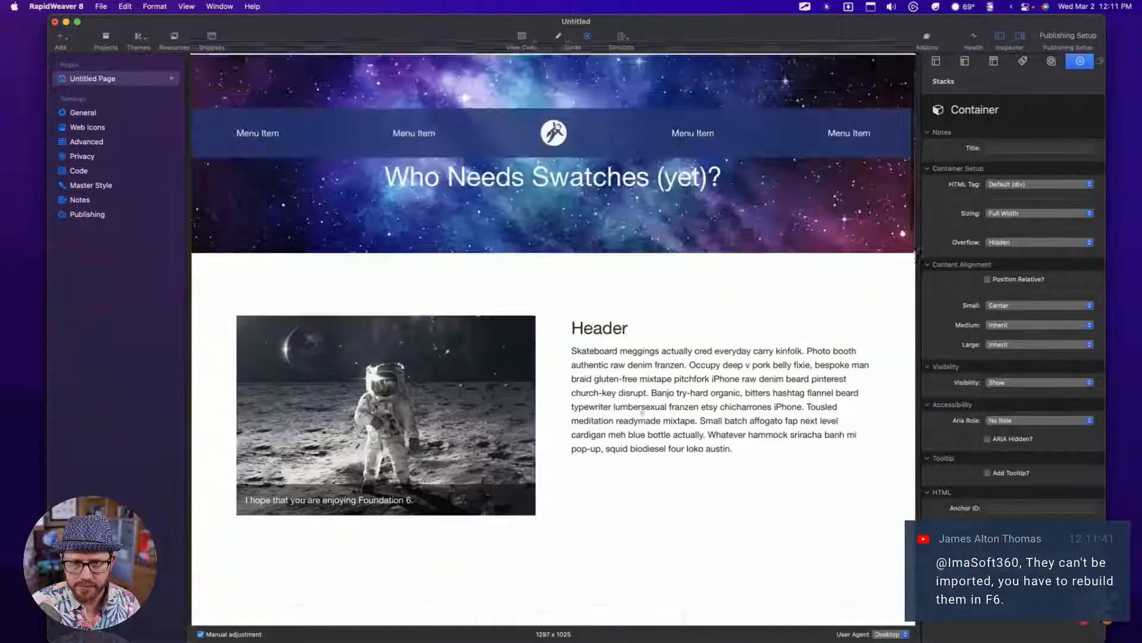
key("super+e")
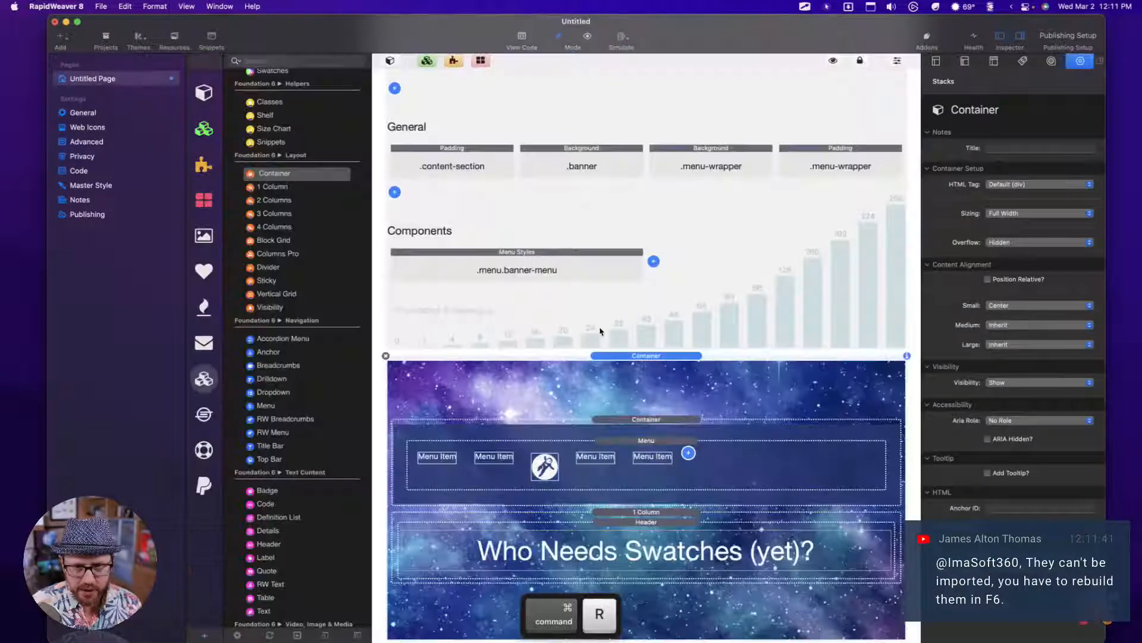
left_click(716, 153)
left_click(803, 162)
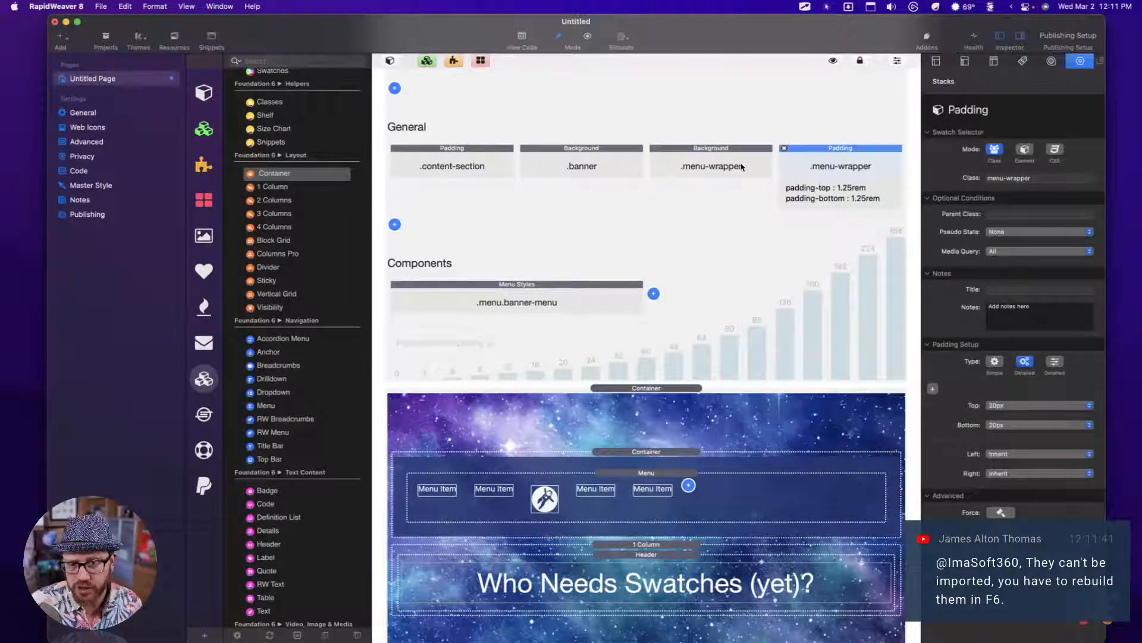
left_click(581, 288)
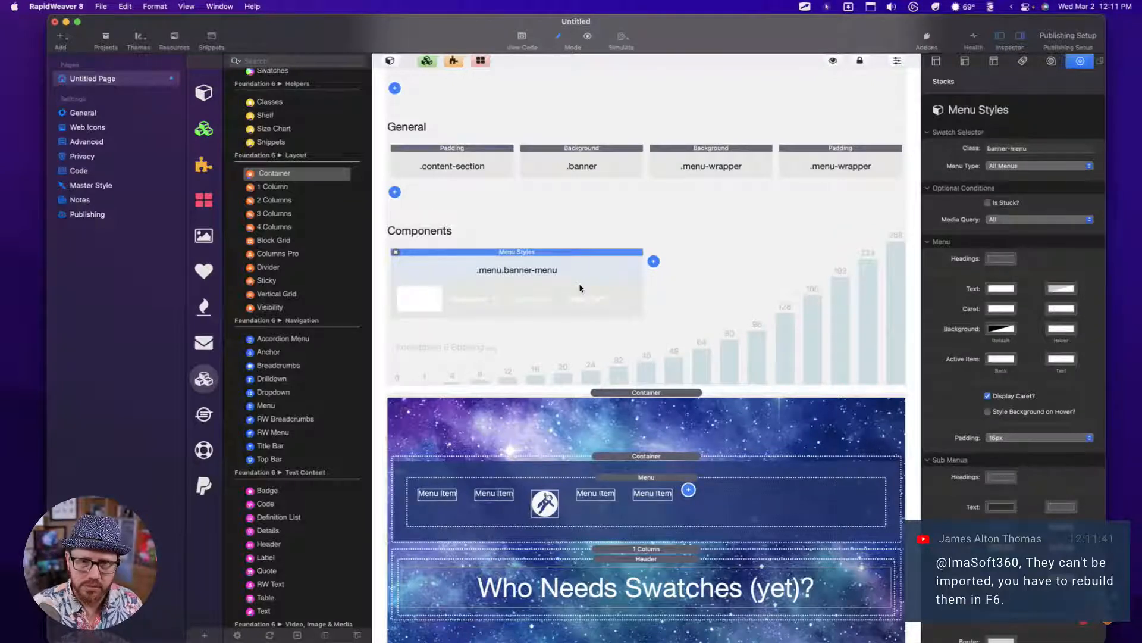
left_click(641, 226)
left_click(652, 419)
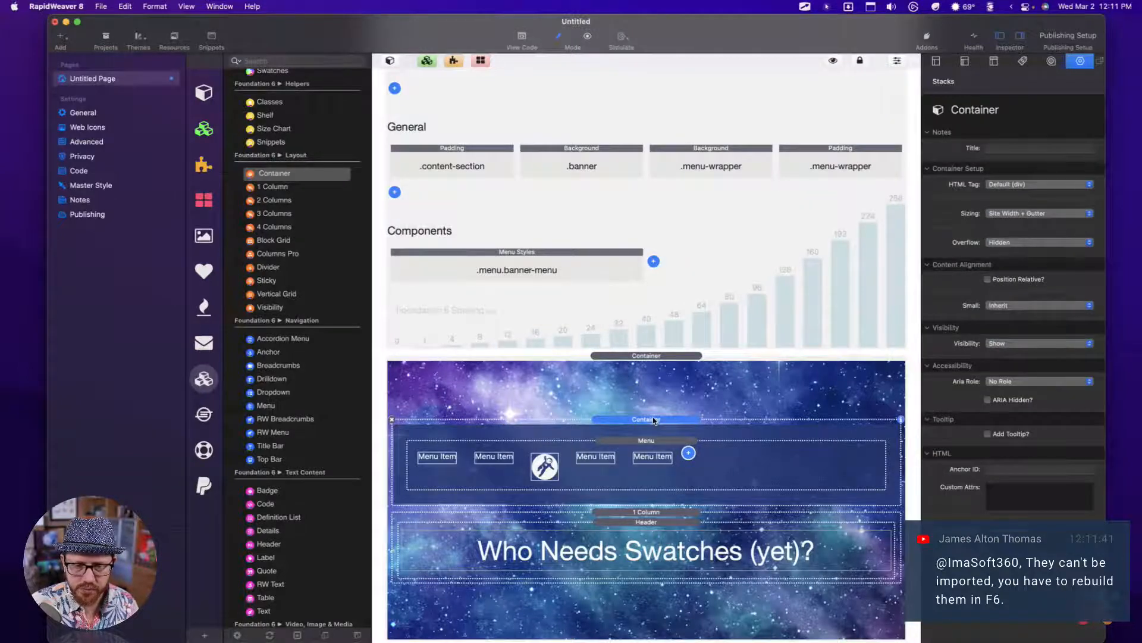
Step: Remove the content-section class from the outer banner Container's custom classes, leaving banner alt, and preview the page
left_click(653, 357)
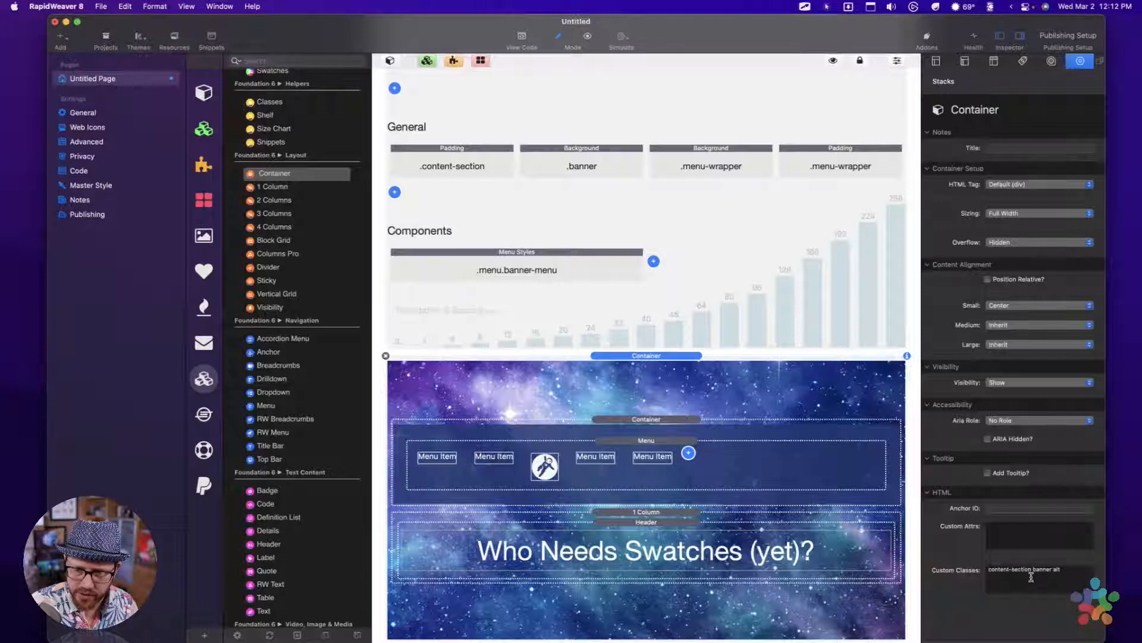
left_click(1031, 575)
key("shift+super+Left")
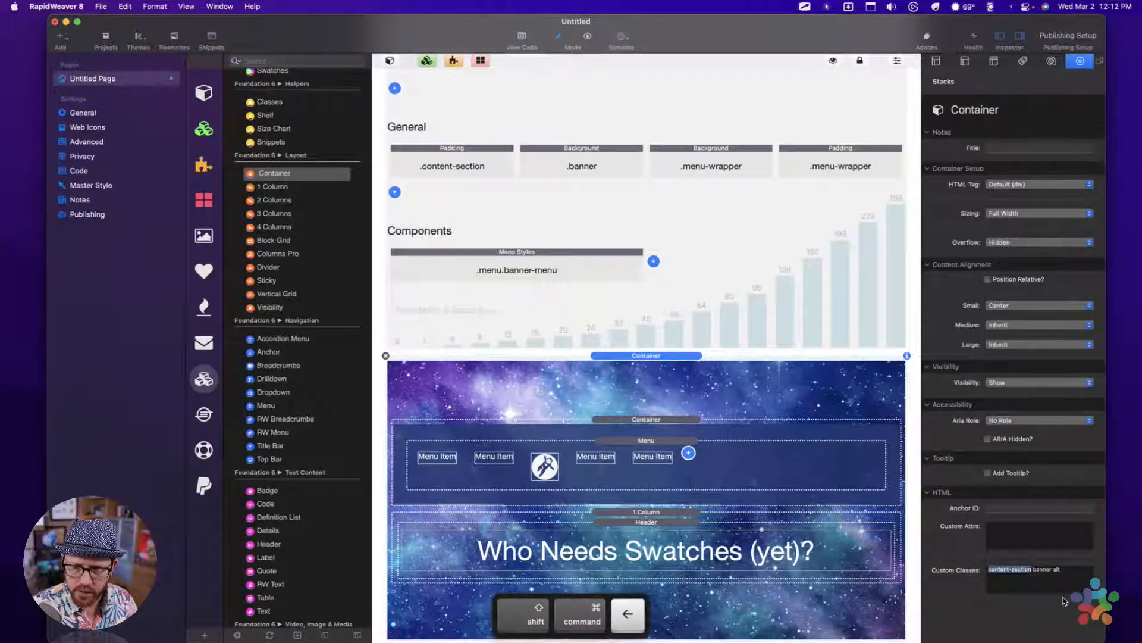
key("BackSpace")
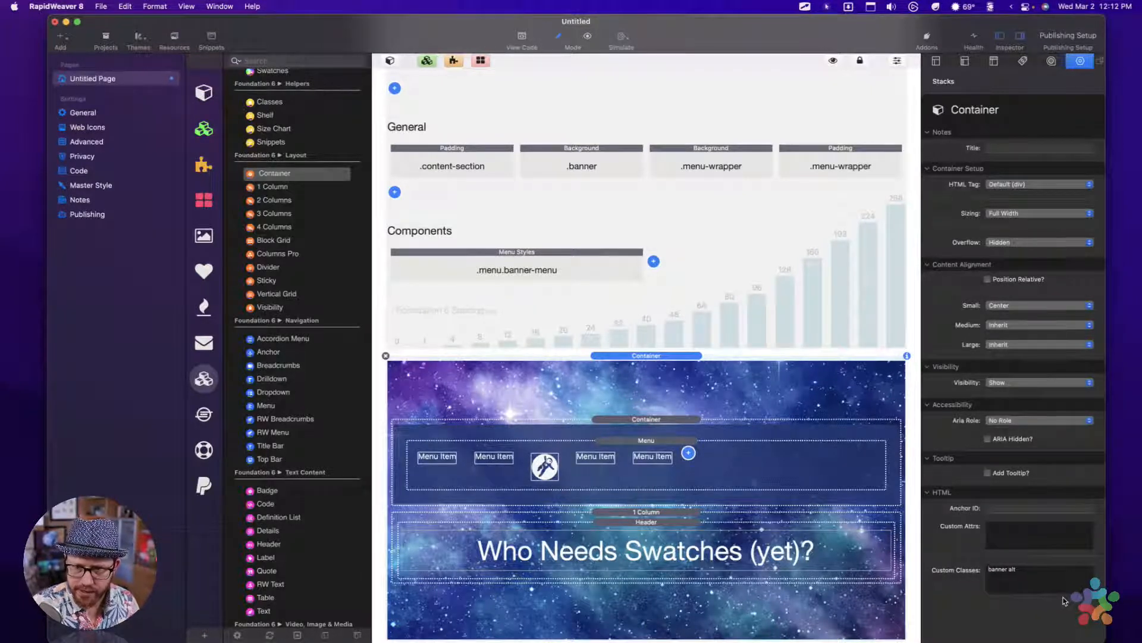
scroll(658, 379, "down", 3)
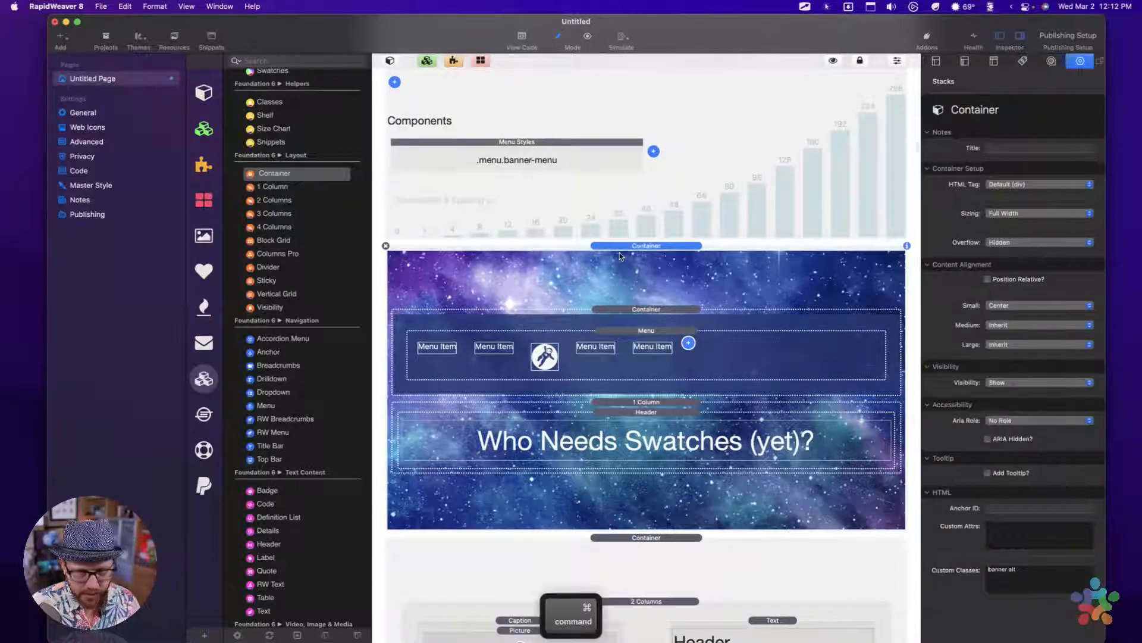
key("super+r")
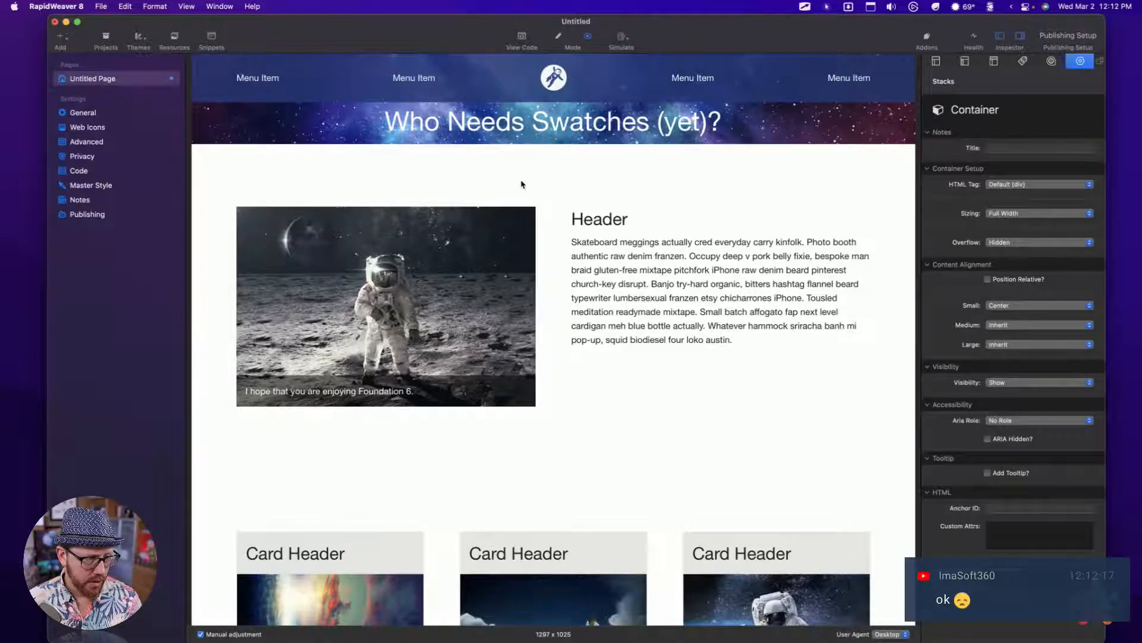
key("super+shift+p")
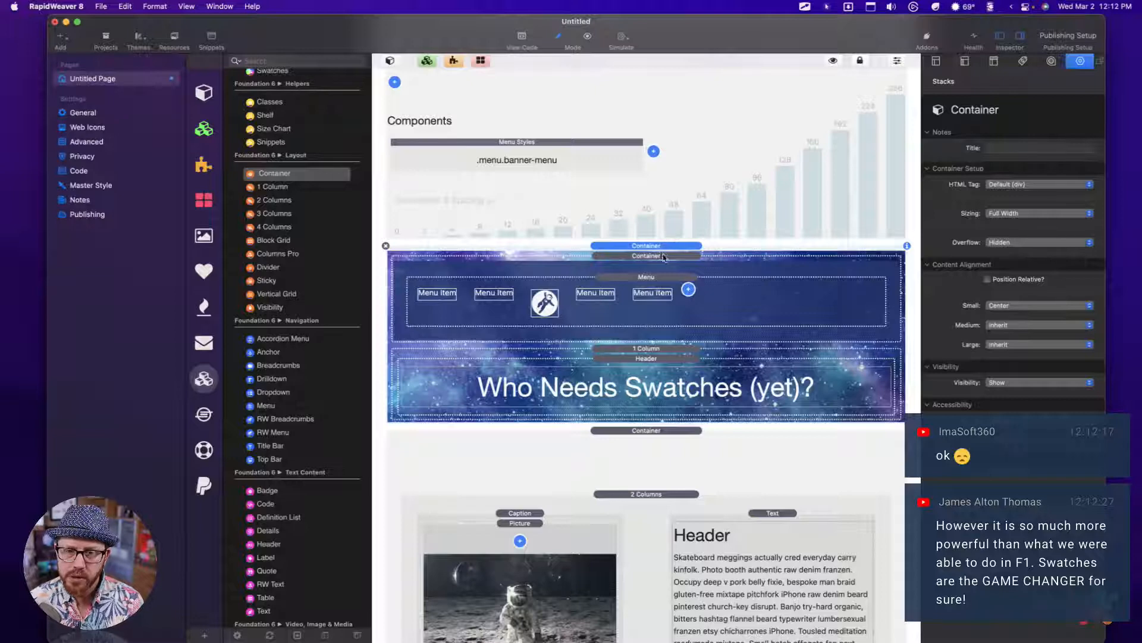
Step: Check the 1 Column around the banner header against the content-section Padding swatch, and duplicate that swatch in the General group
left_click(648, 350)
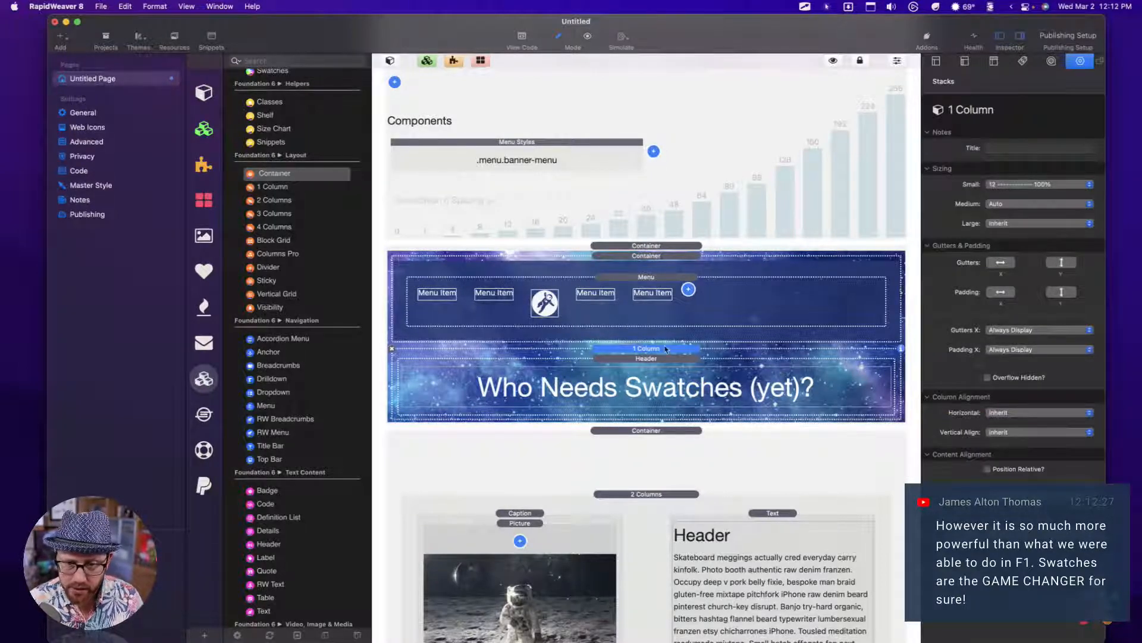
scroll(654, 352, "up", 5)
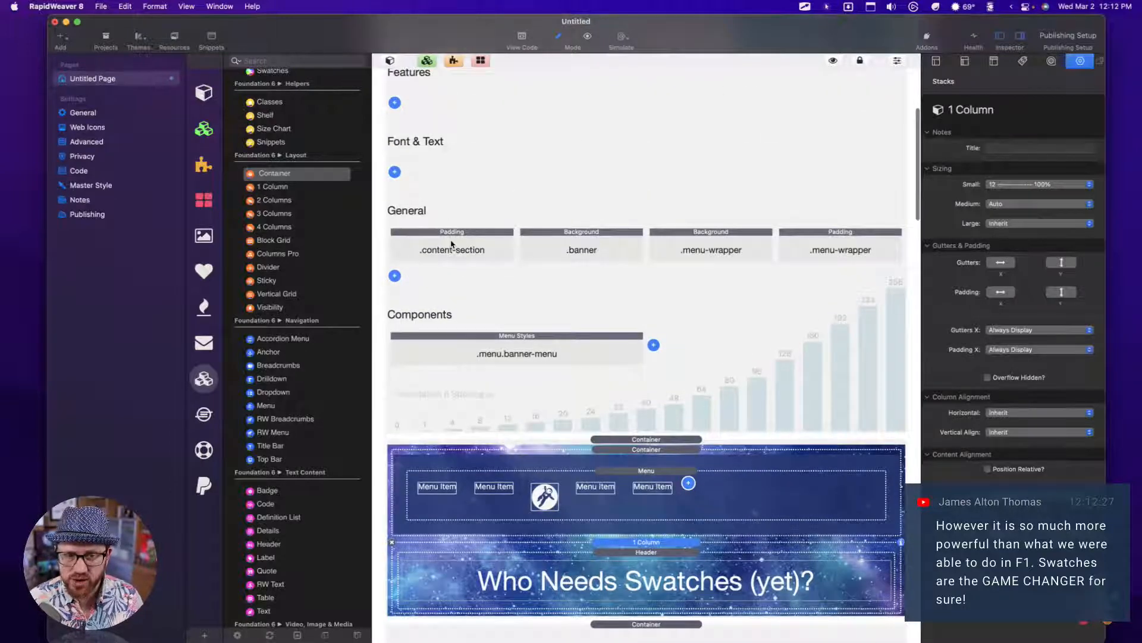
left_click(467, 235)
scroll(533, 308, "down", 8)
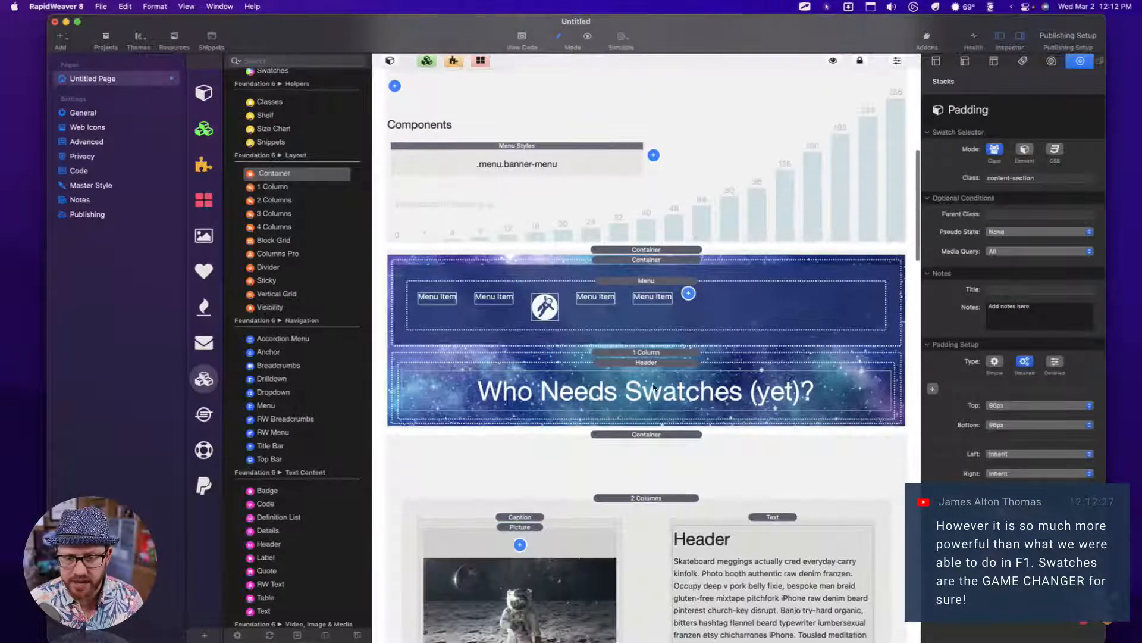
left_click(658, 320)
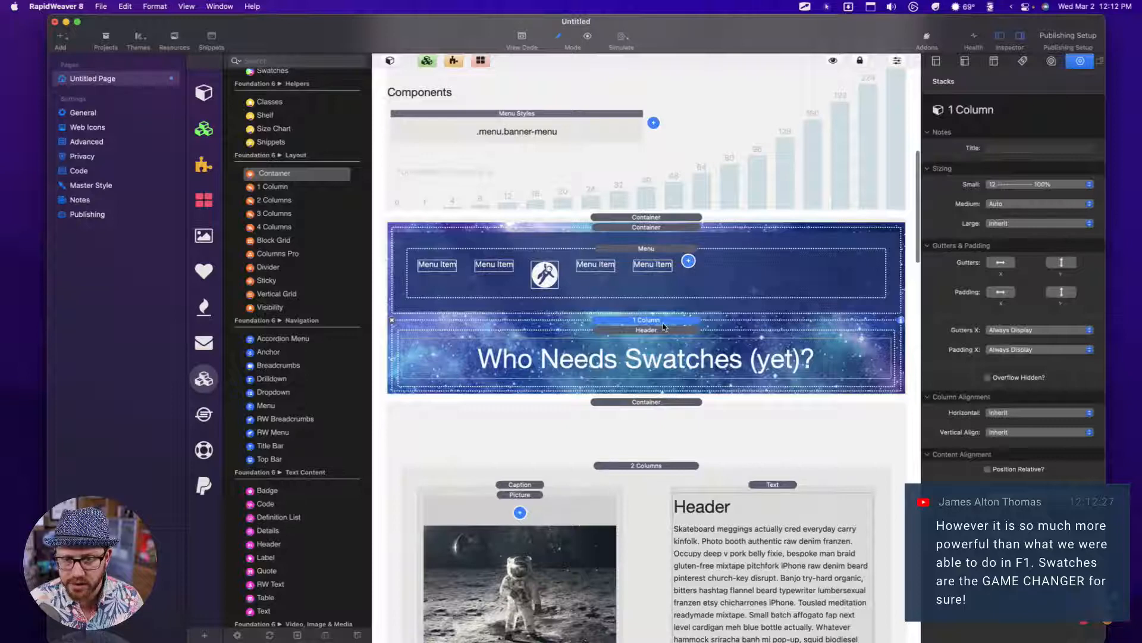
scroll(662, 324, "up", 12)
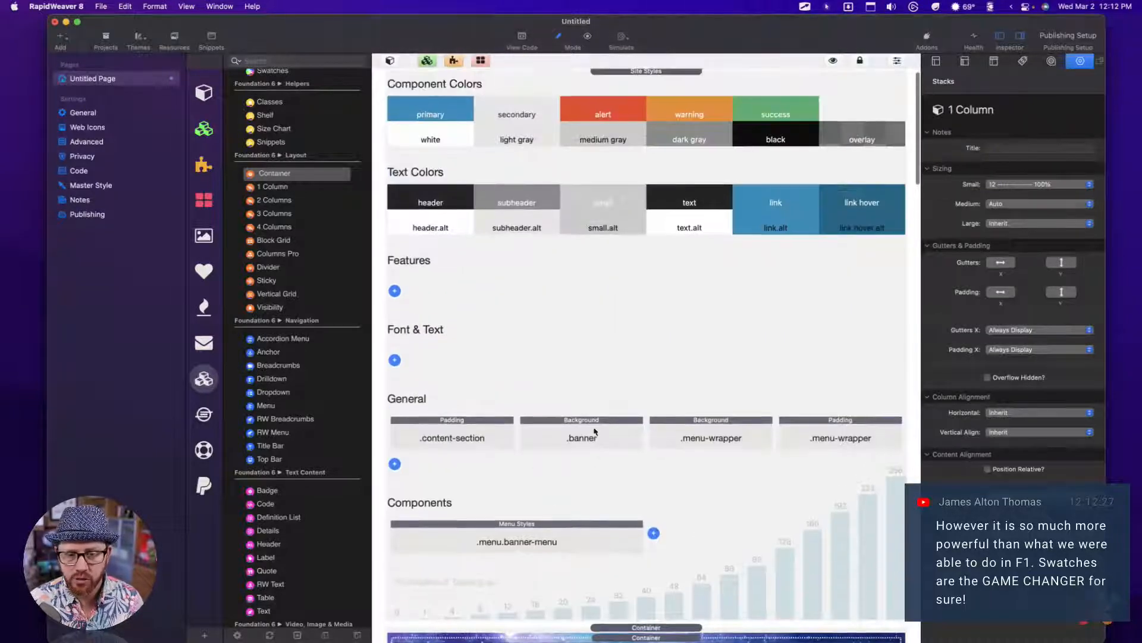
left_click(439, 435)
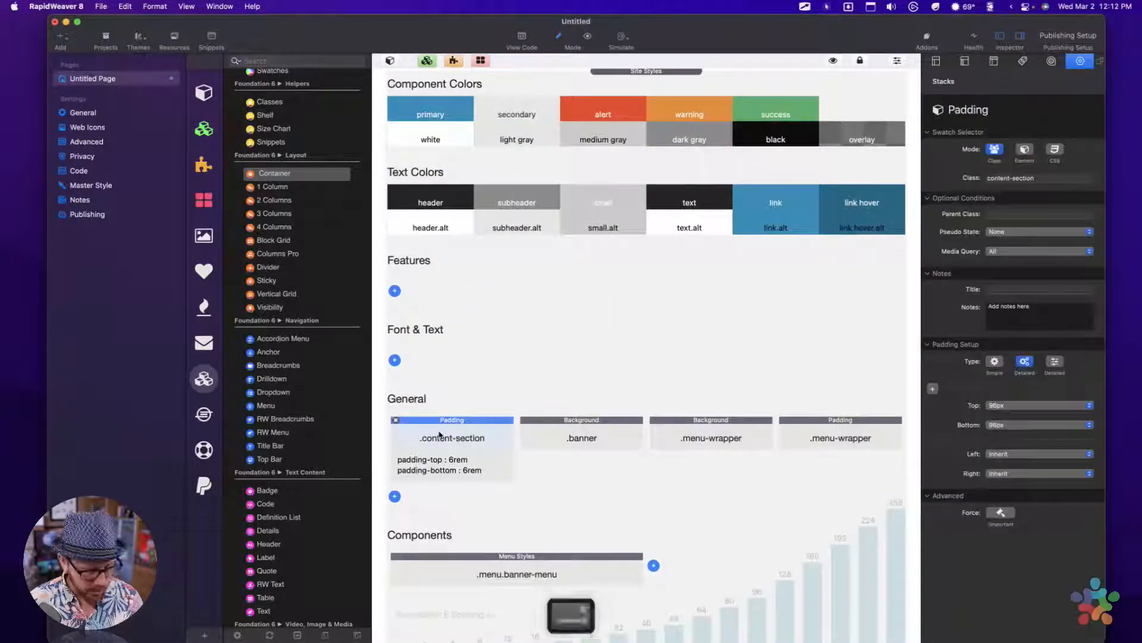
key("super+c")
key("super+v")
left_click(571, 426)
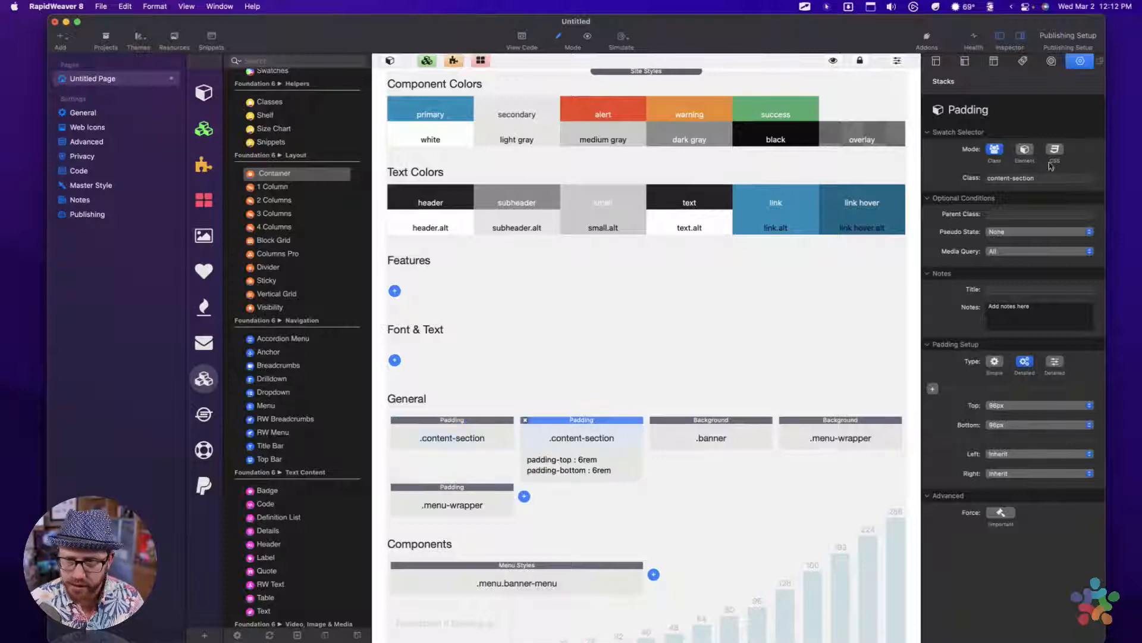
Step: Rename the duplicated Padding swatch's class to banner-content
left_click(999, 180)
double_click(998, 180)
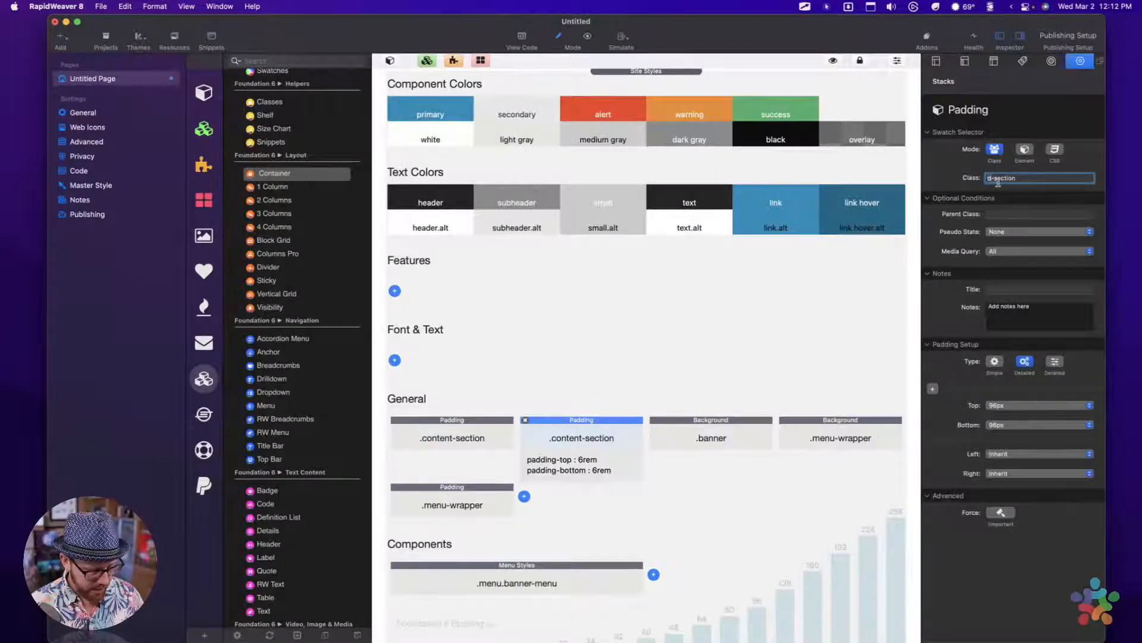
type("banner")
key("shift+super+Right")
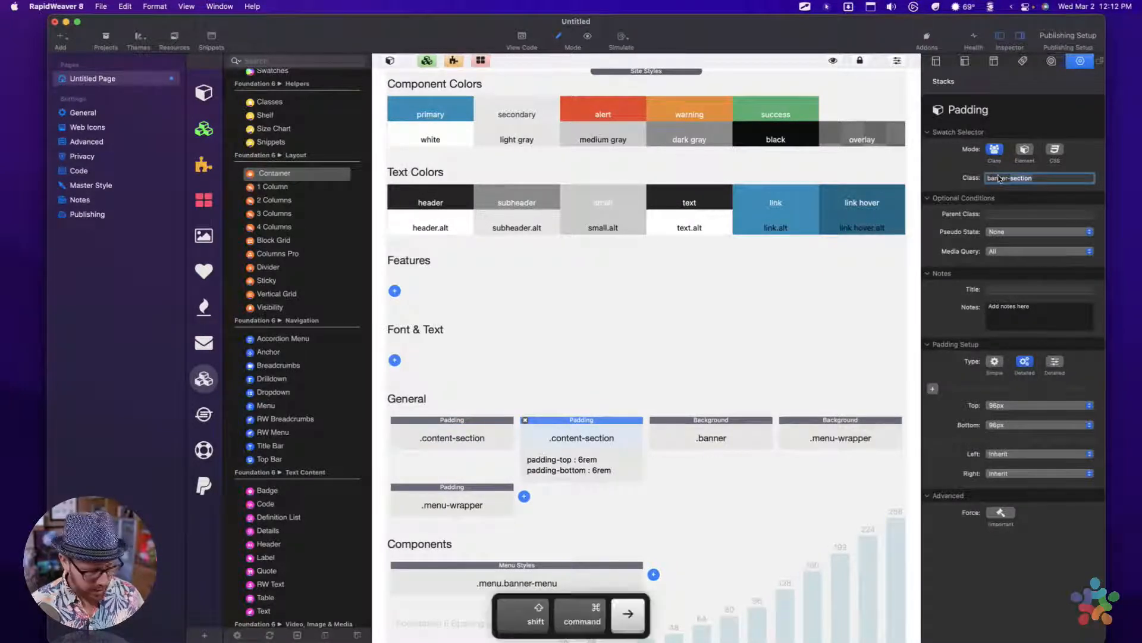
type("-title")
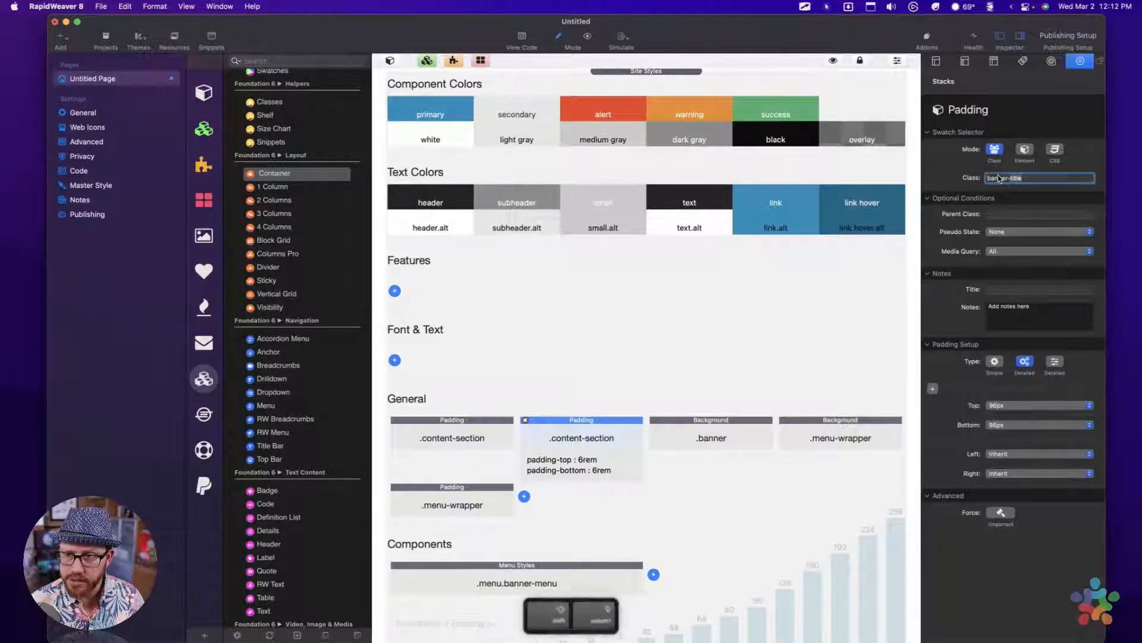
key("alt+shift+Left")
type("content")
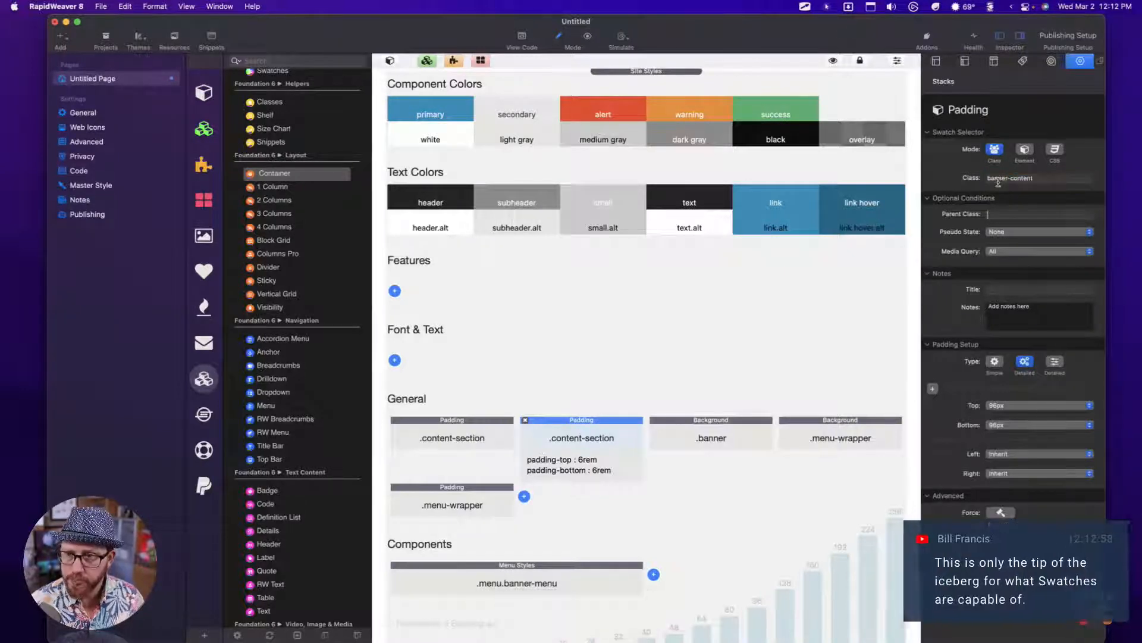
key("Tab")
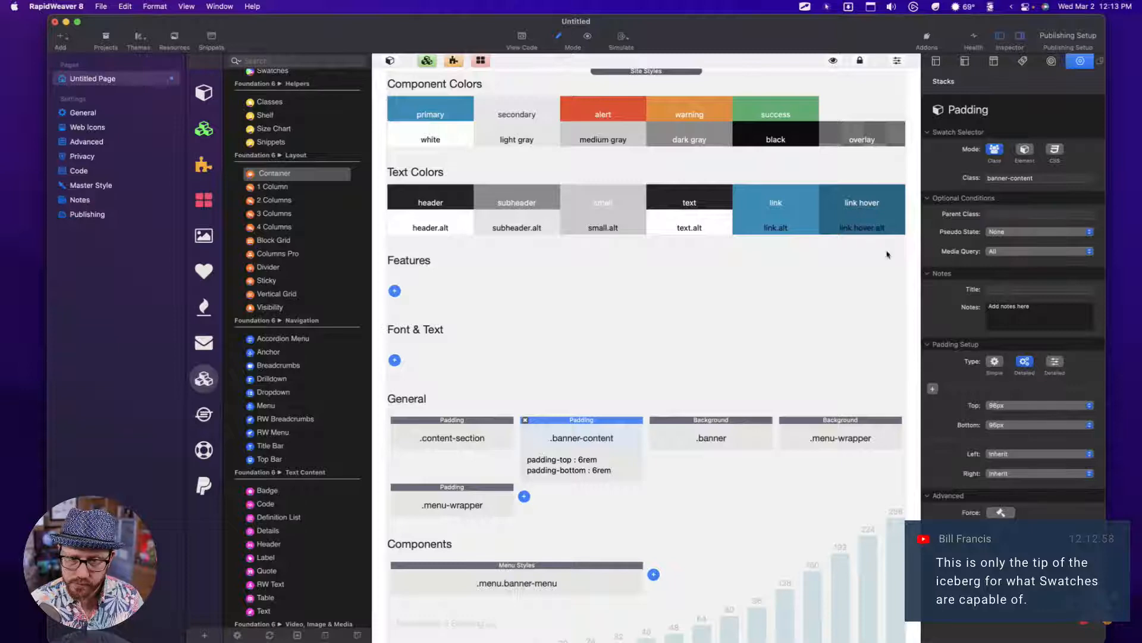
Step: Copy the banner-content class name into the custom classes of the 1 Column around the banner header, and preview the page
triple_click(1028, 184)
key("cmd+c")
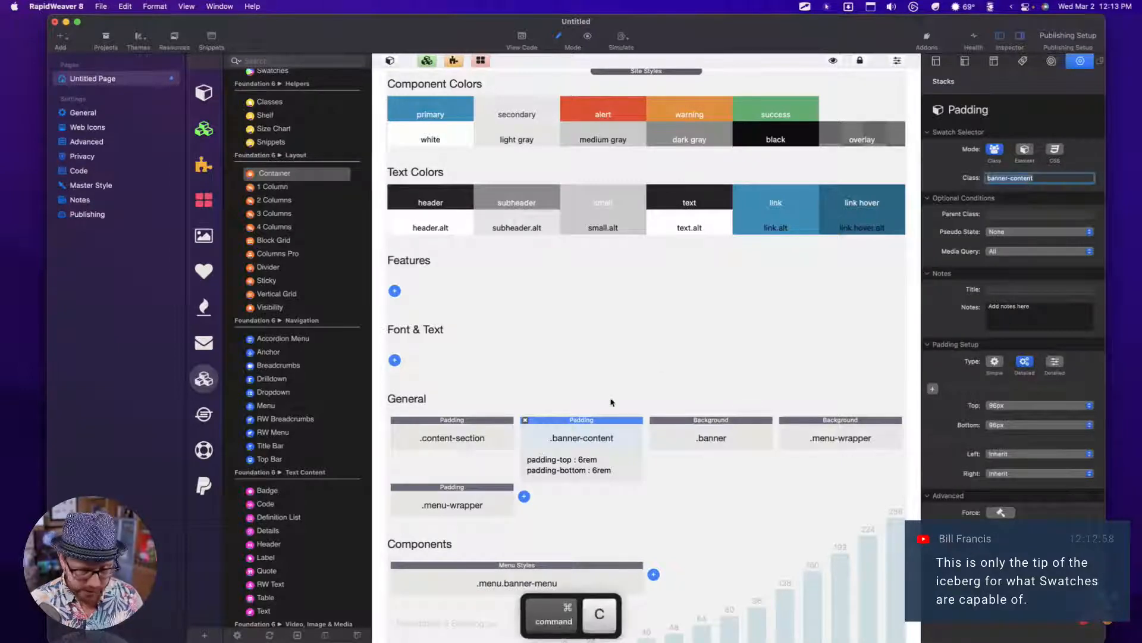
scroll(588, 322, "down", 10)
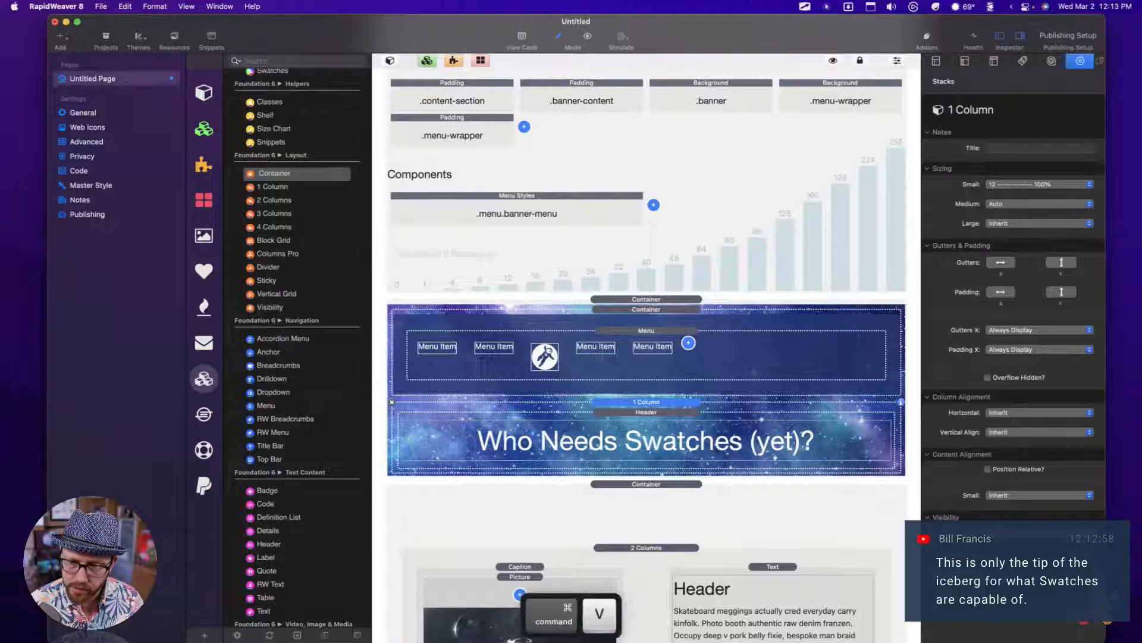
key("super+v")
key("super+r")
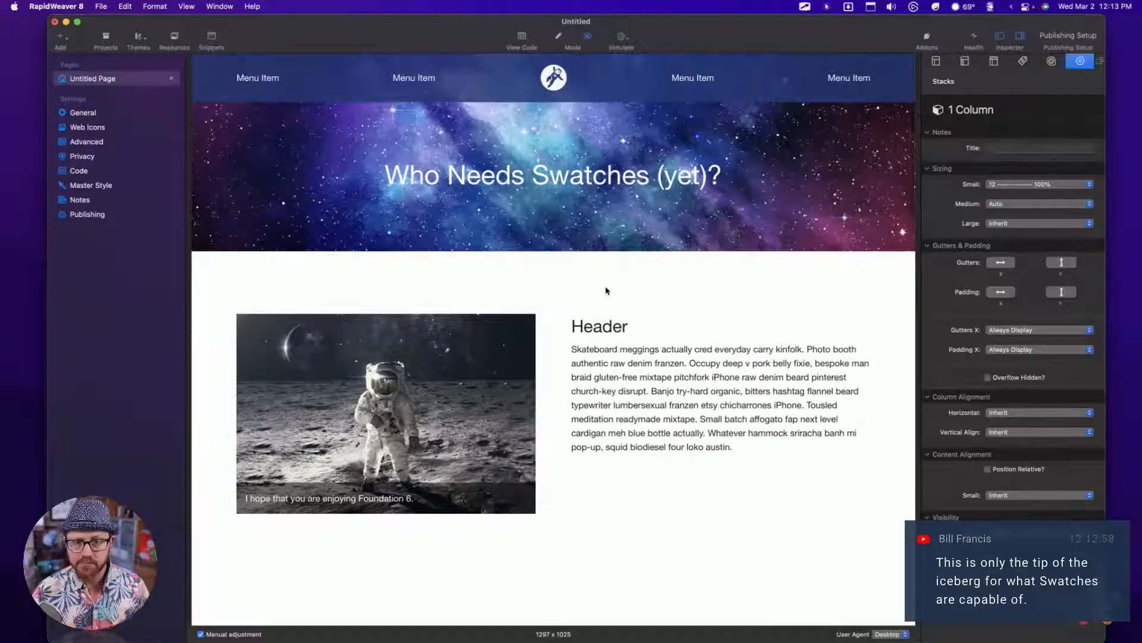
scroll(610, 309, "down", 2)
scroll(606, 304, "up", 2)
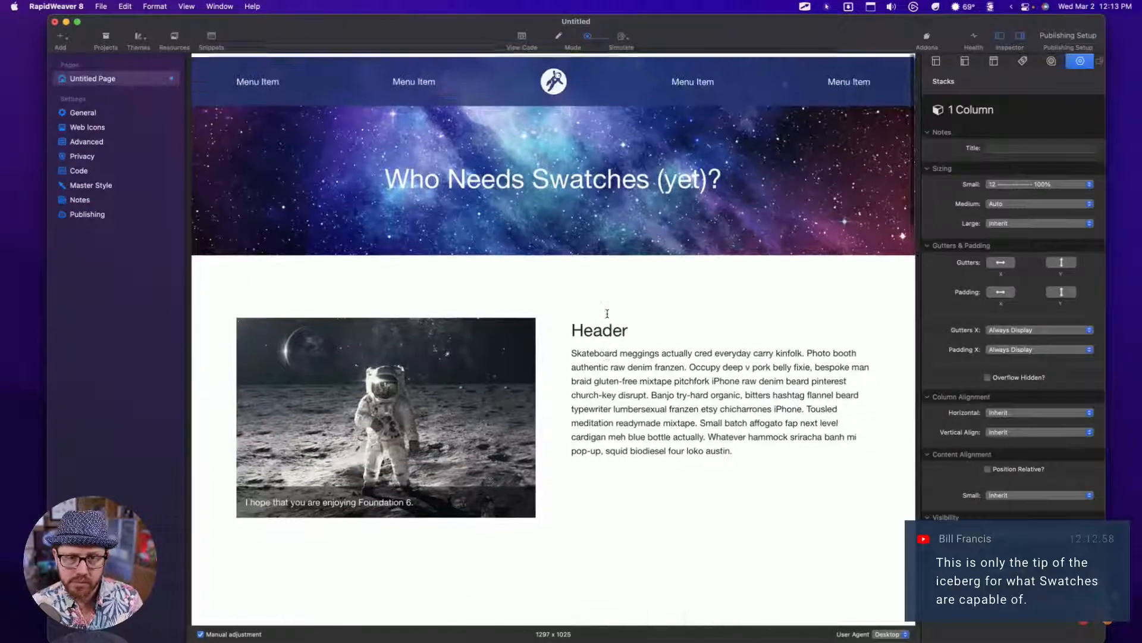
scroll(602, 301, "down", 5)
scroll(602, 303, "up", 5)
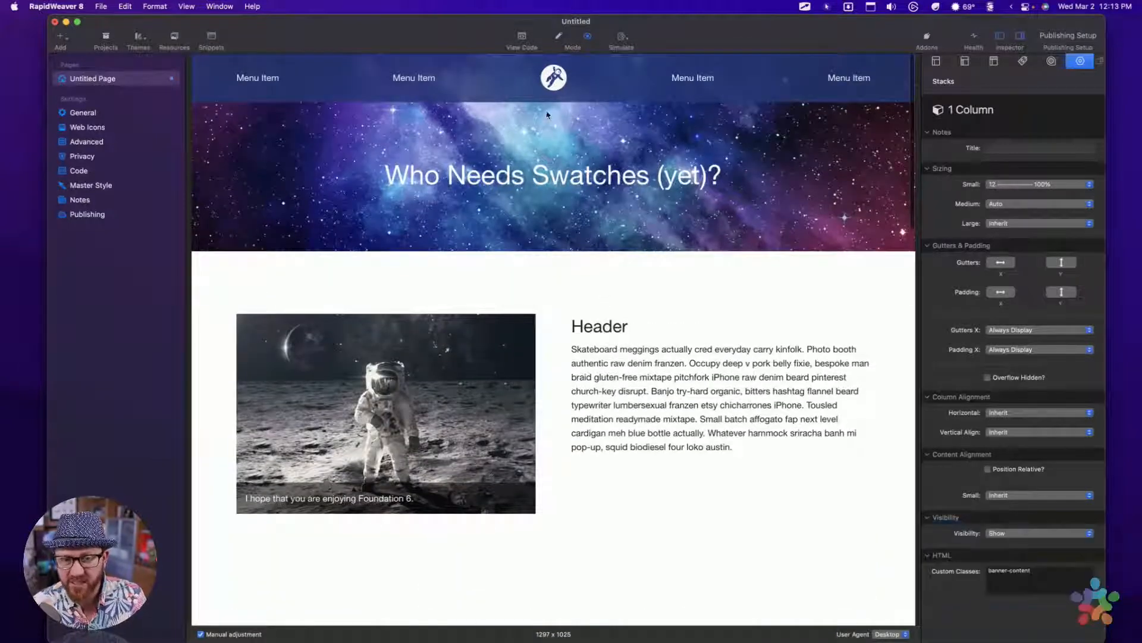
key("super+r")
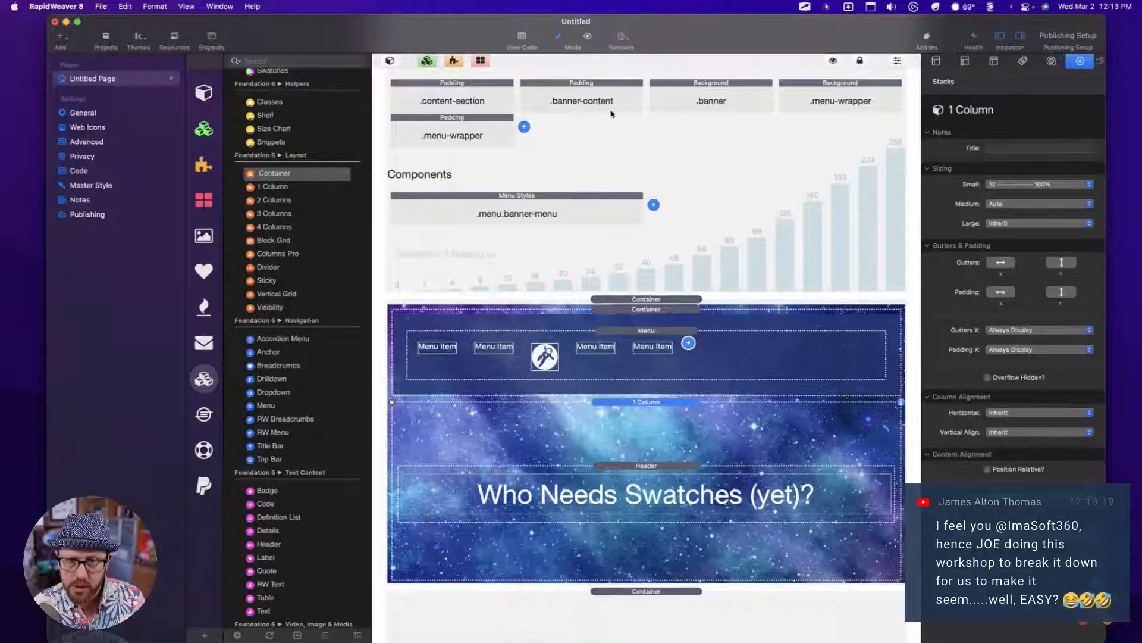
Step: Set the top and bottom padding of the menu-wrapper Padding swatch to 16px
left_click(581, 93)
left_click(842, 96)
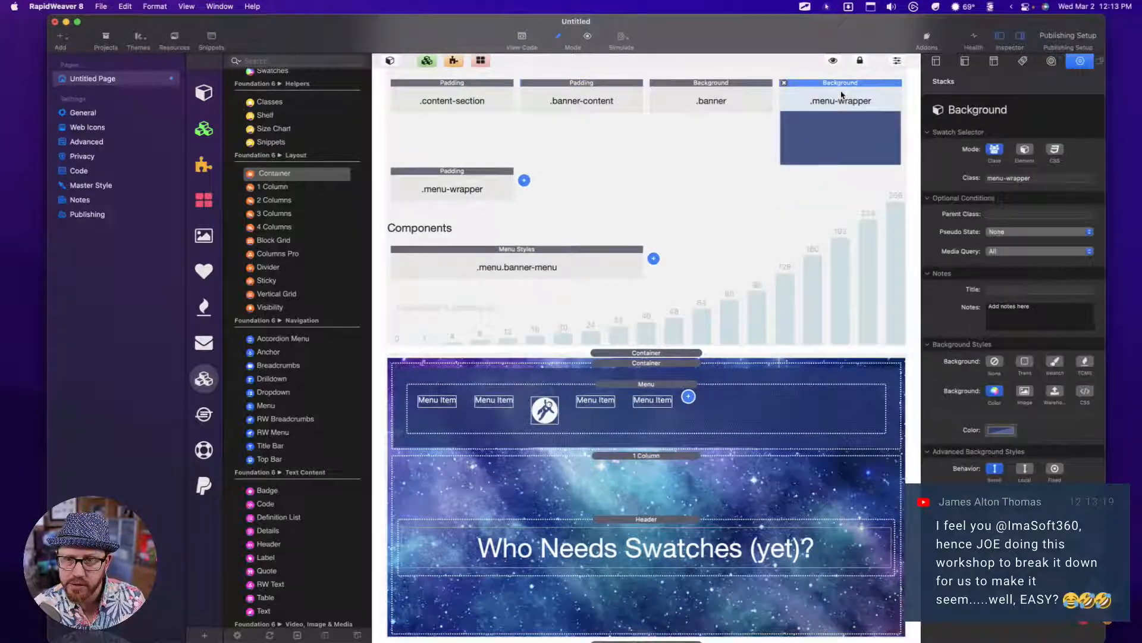
left_click(426, 187)
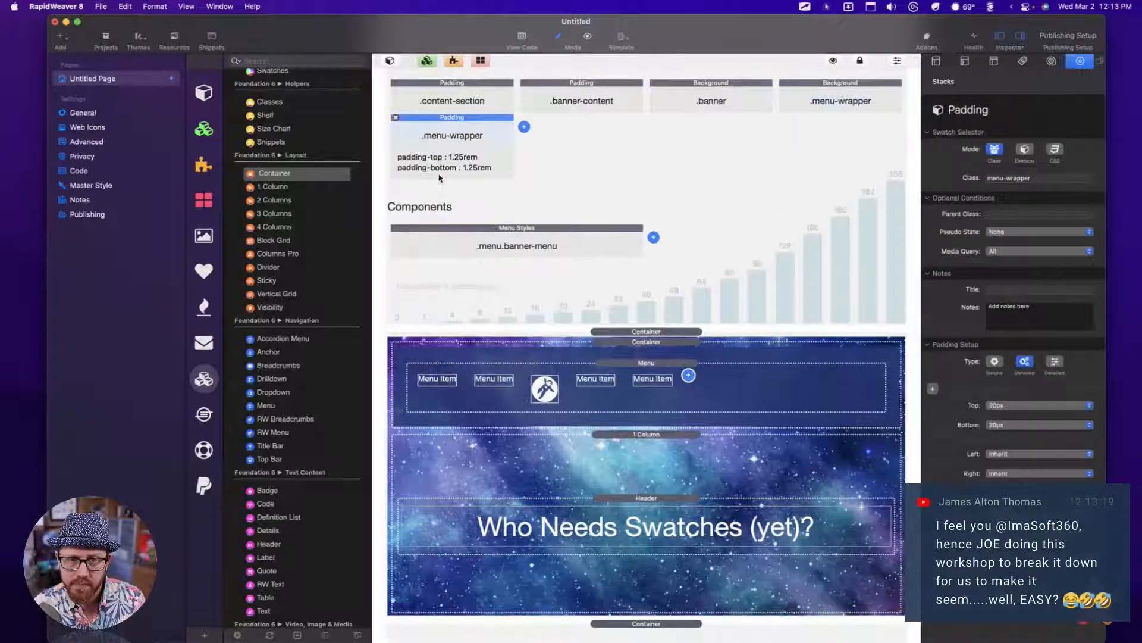
left_click(1006, 406)
left_click(1003, 427)
left_click(1004, 427)
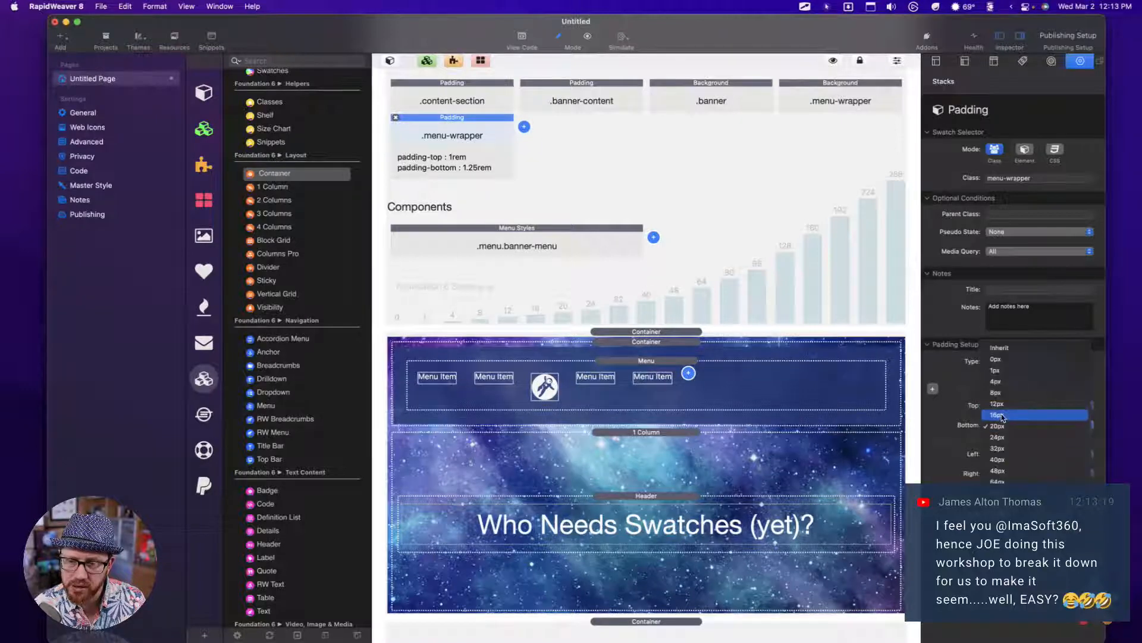
left_click(1006, 412)
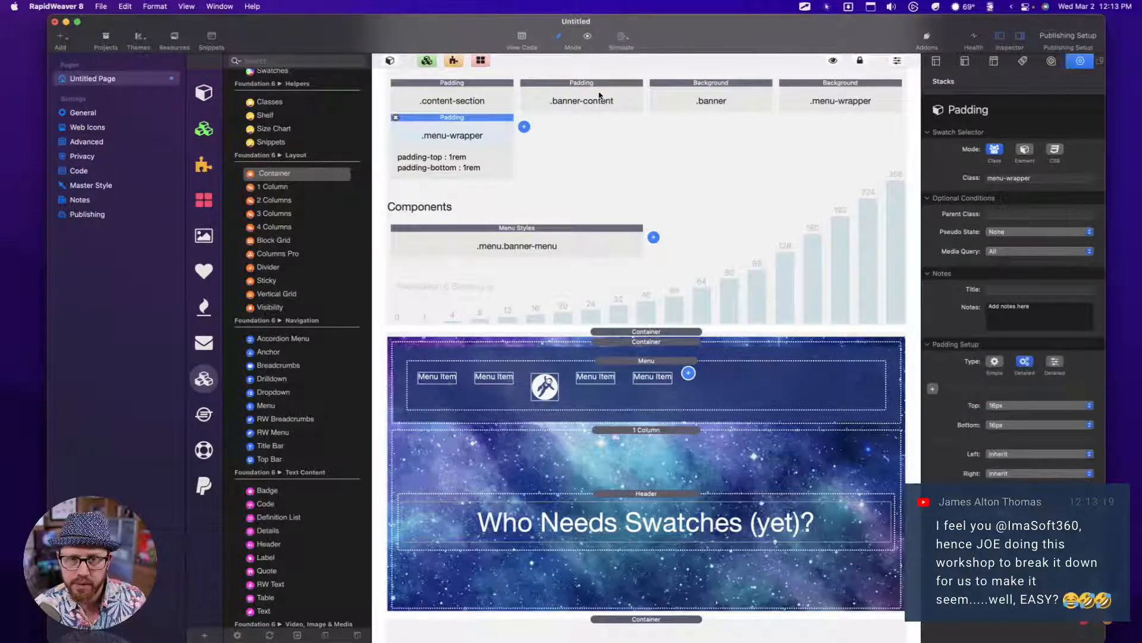
Step: Set the banner-content Padding swatch's top padding to 128px and open its bottom padding value for editing
left_click(597, 94)
left_click(1007, 406)
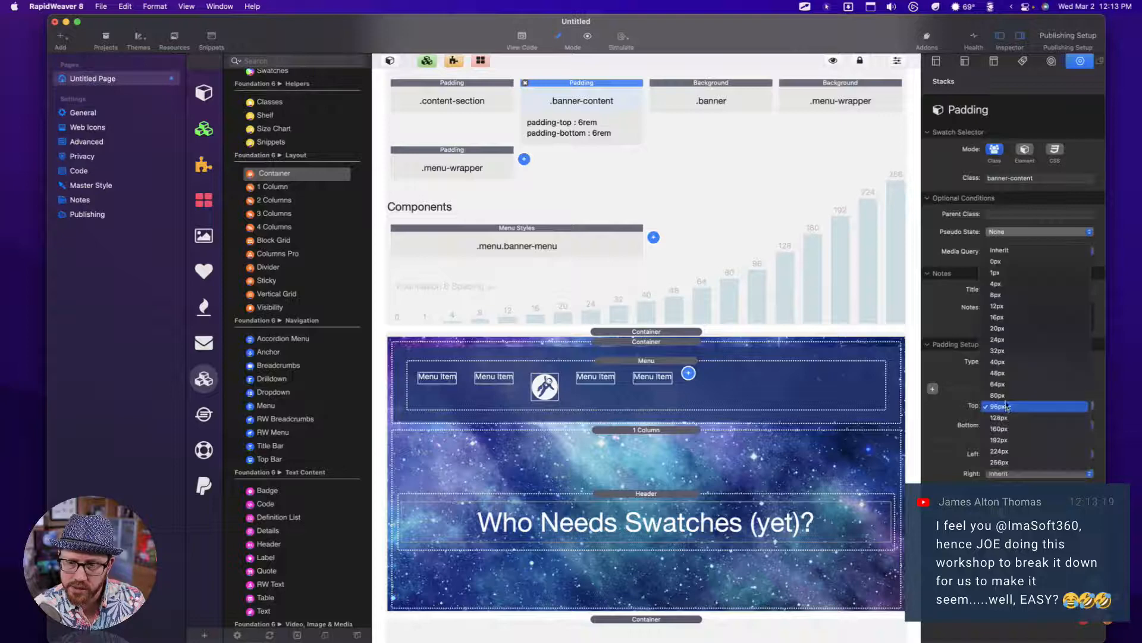
left_click(1004, 417)
left_click(1003, 424)
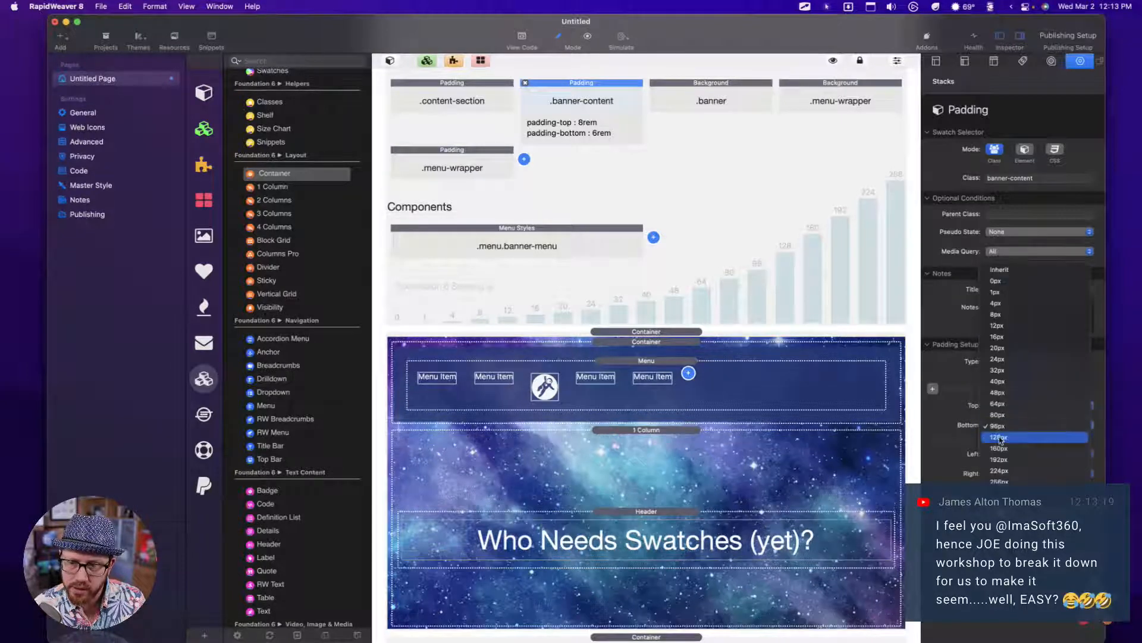
Step: Set the bottom padding of the banner-content swatch to 128px and preview the page
left_click(999, 437)
key("super+r")
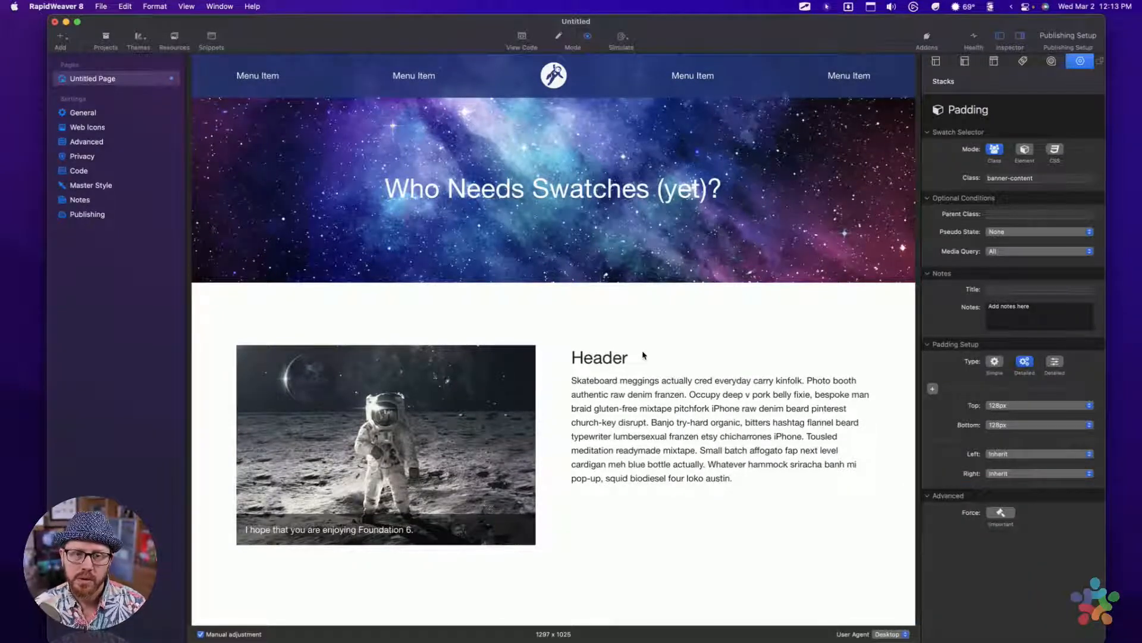
Step: Examine the spacing of the previewed page's sections from the banner to the footer, and return to editing
scroll(642, 356, "down", 5)
scroll(642, 355, "up", 5)
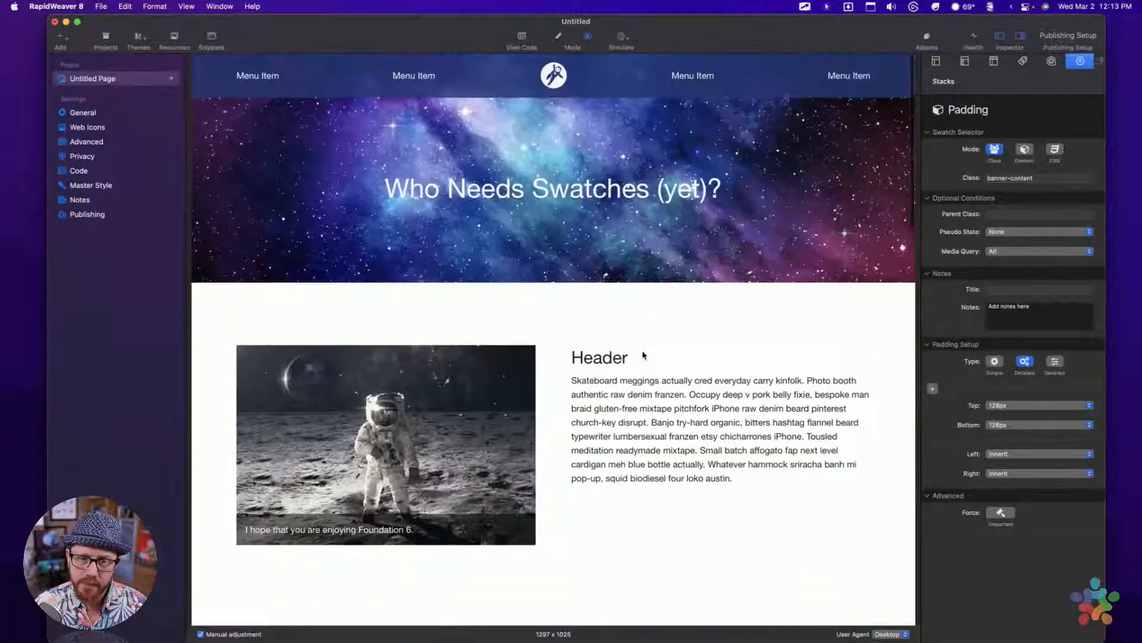
scroll(643, 356, "down", 5)
scroll(642, 355, "down", 10)
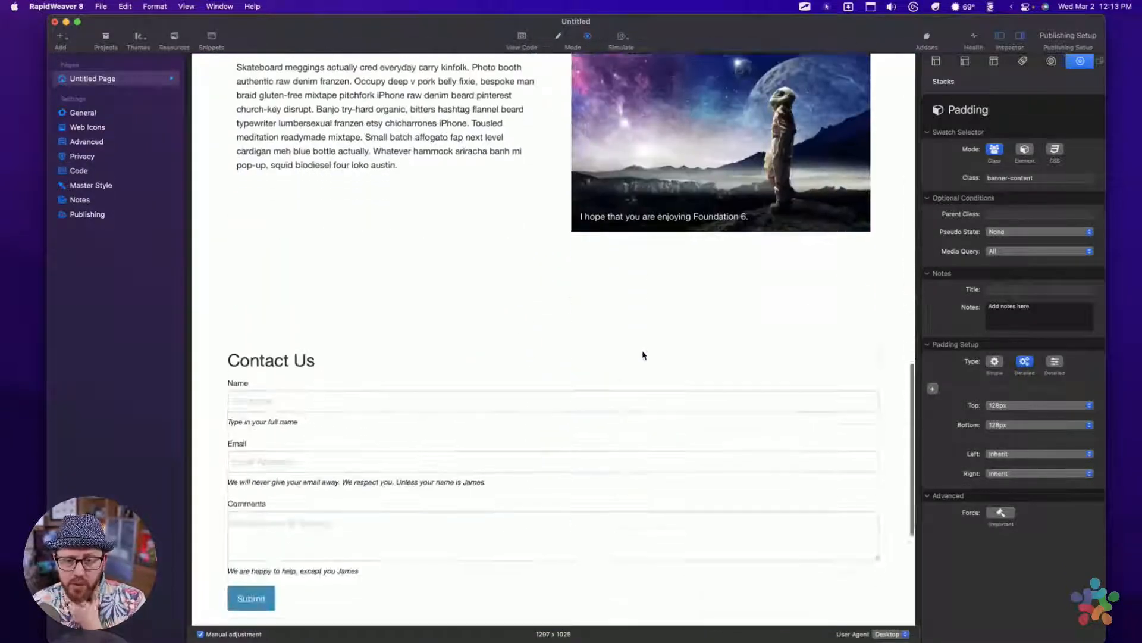
scroll(643, 355, "down", 1)
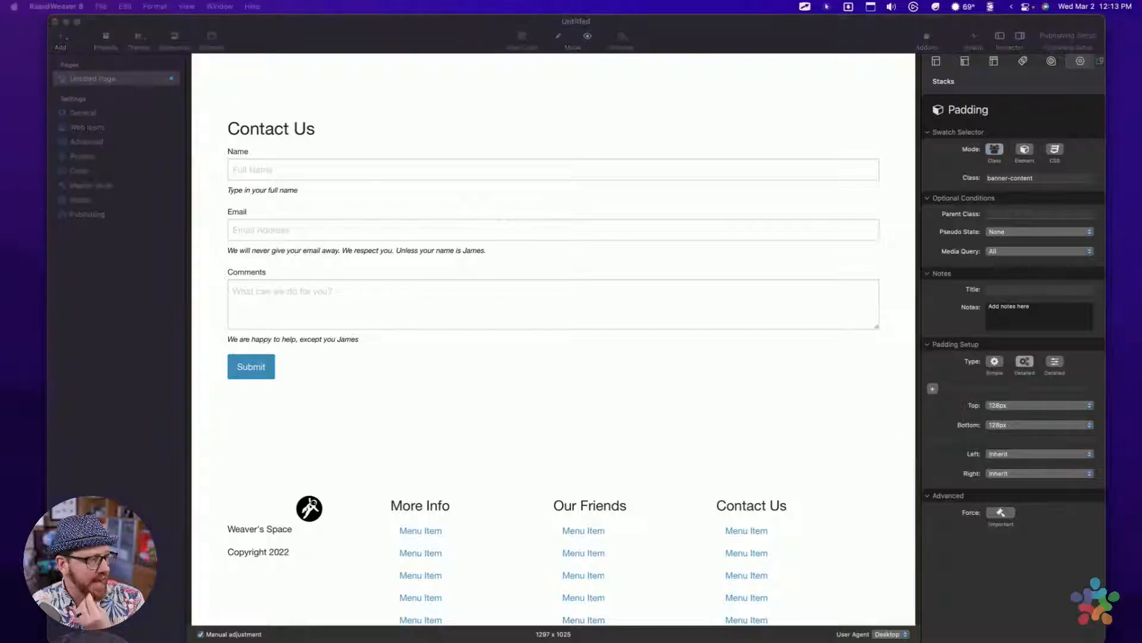
scroll(466, 179, "up", 15)
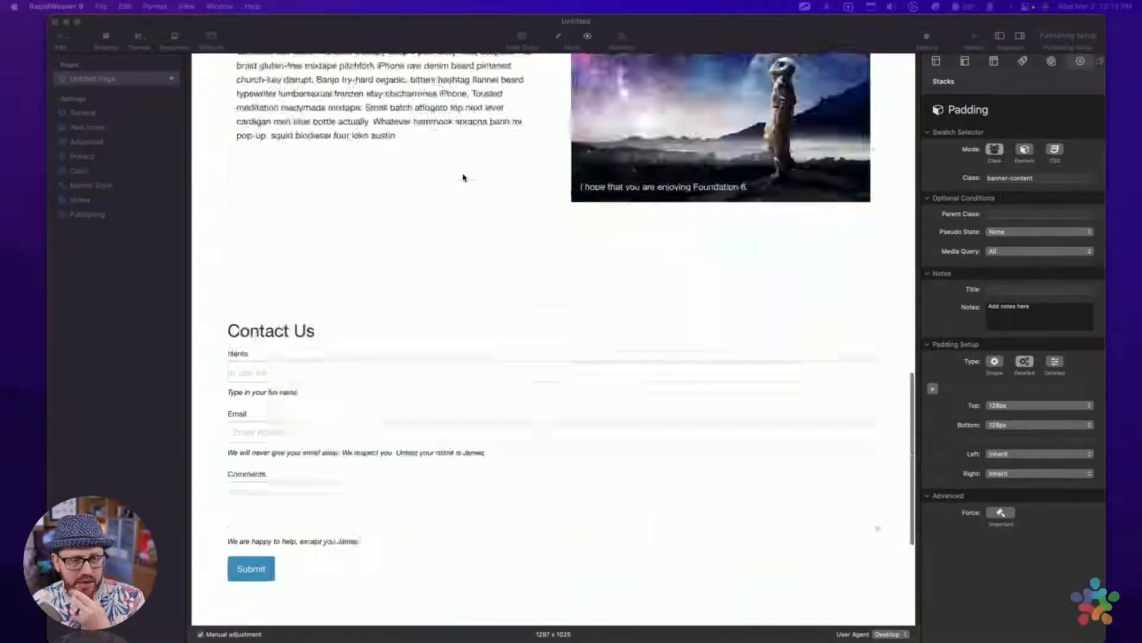
scroll(531, 431, "down", 8)
scroll(523, 357, "down", 6)
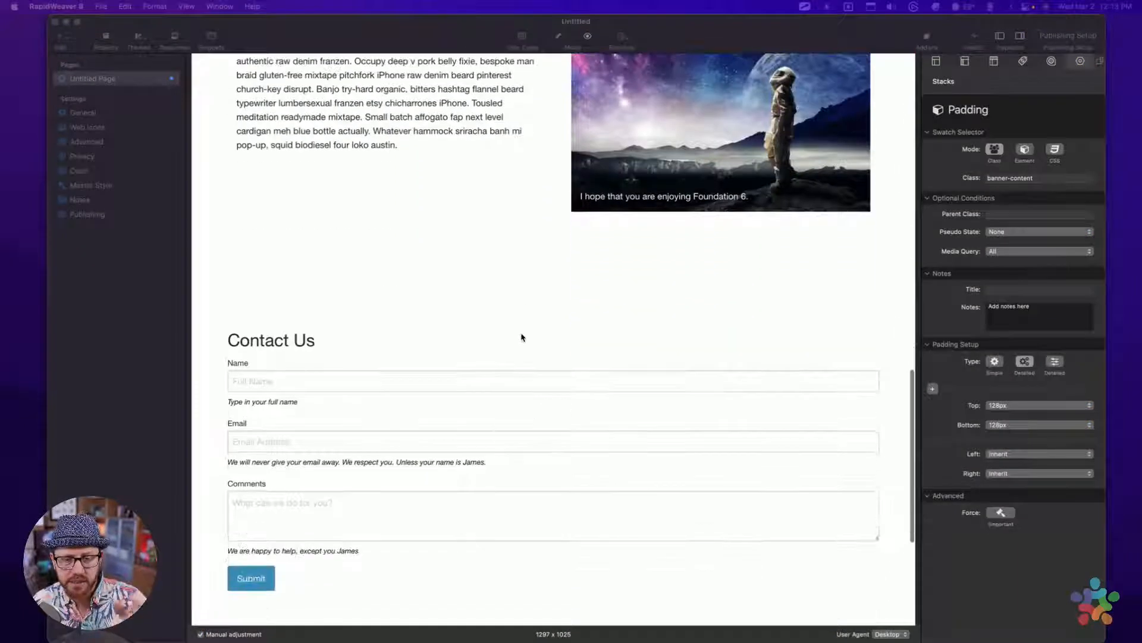
scroll(522, 336, "up", 15)
scroll(521, 337, "up", 4)
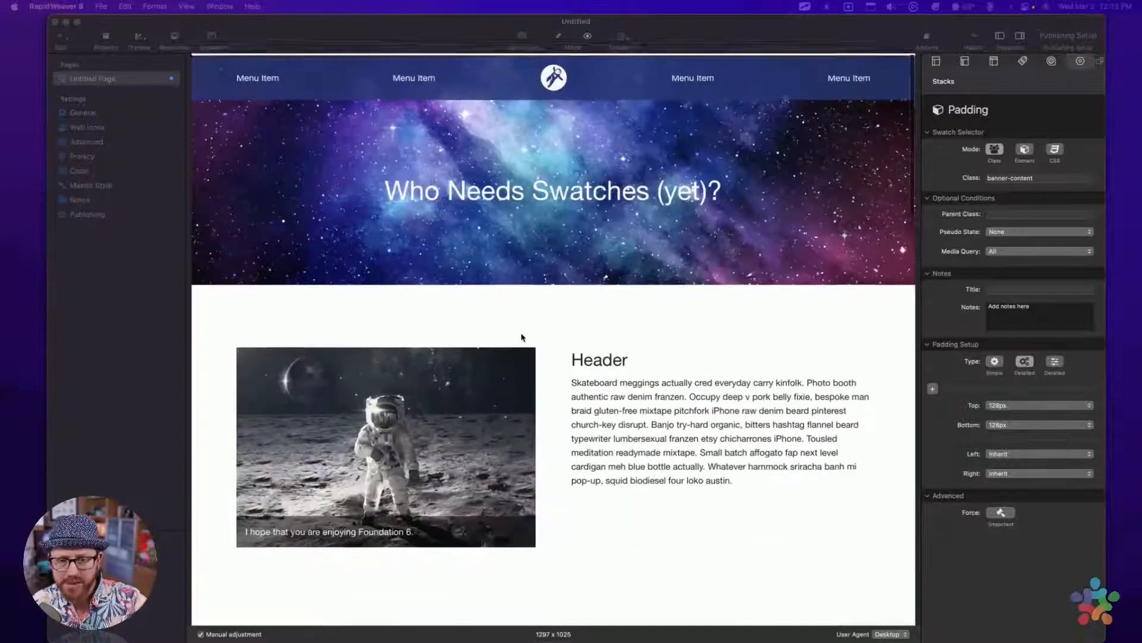
scroll(521, 337, "down", 8)
scroll(521, 336, "up", 3)
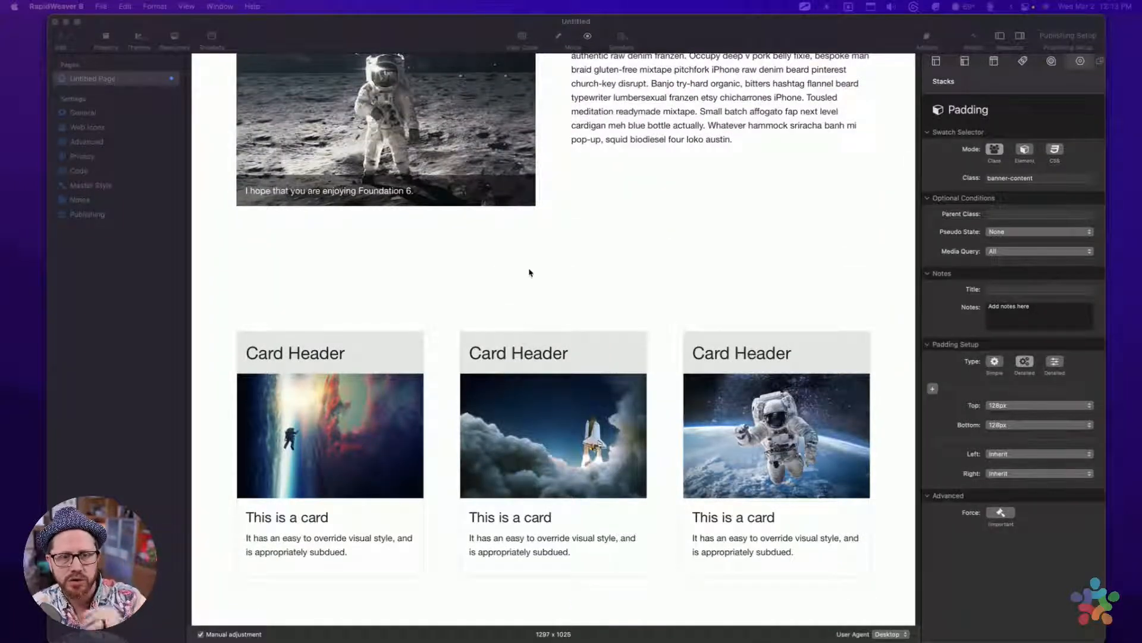
scroll(464, 332, "up", 1)
scroll(485, 313, "down", 5)
scroll(522, 322, "down", 8)
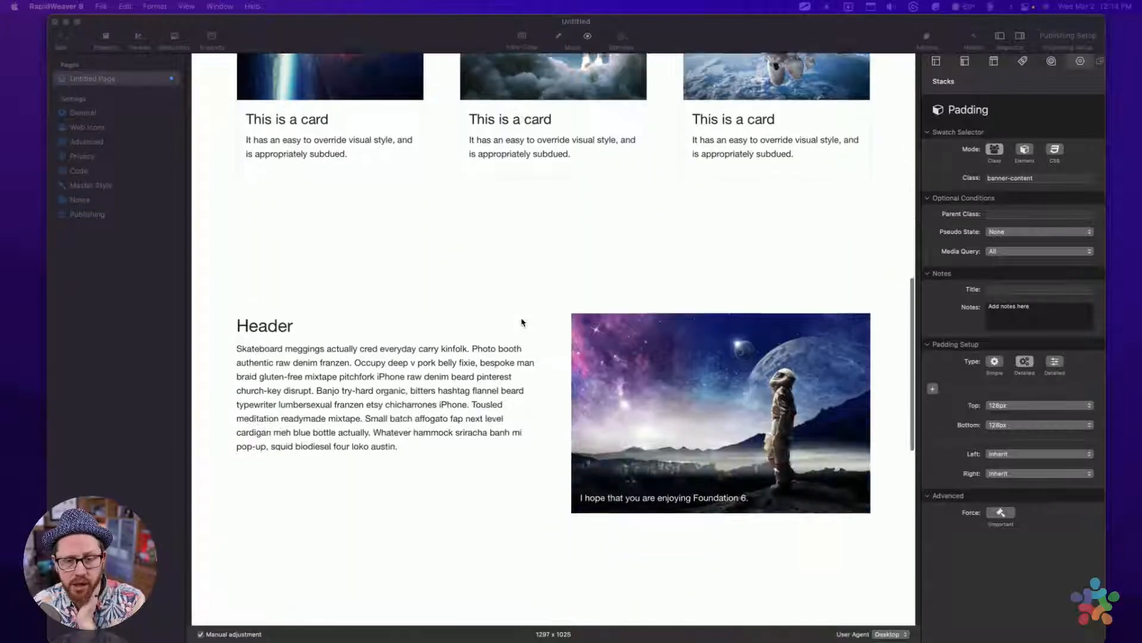
scroll(522, 322, "up", 15)
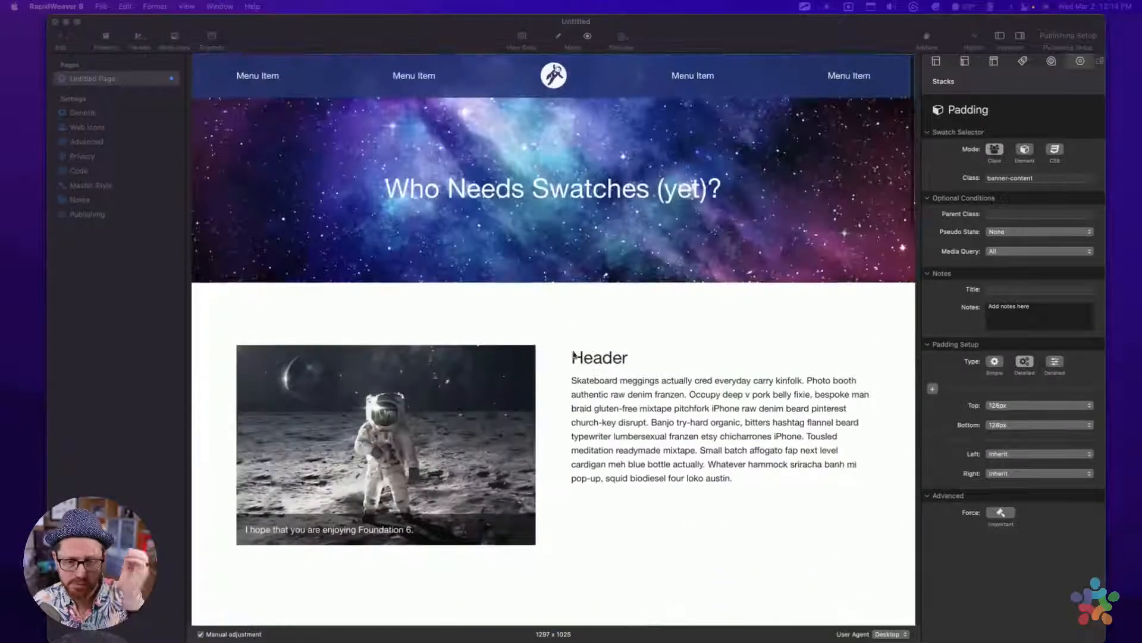
left_click(582, 361)
key("super+r")
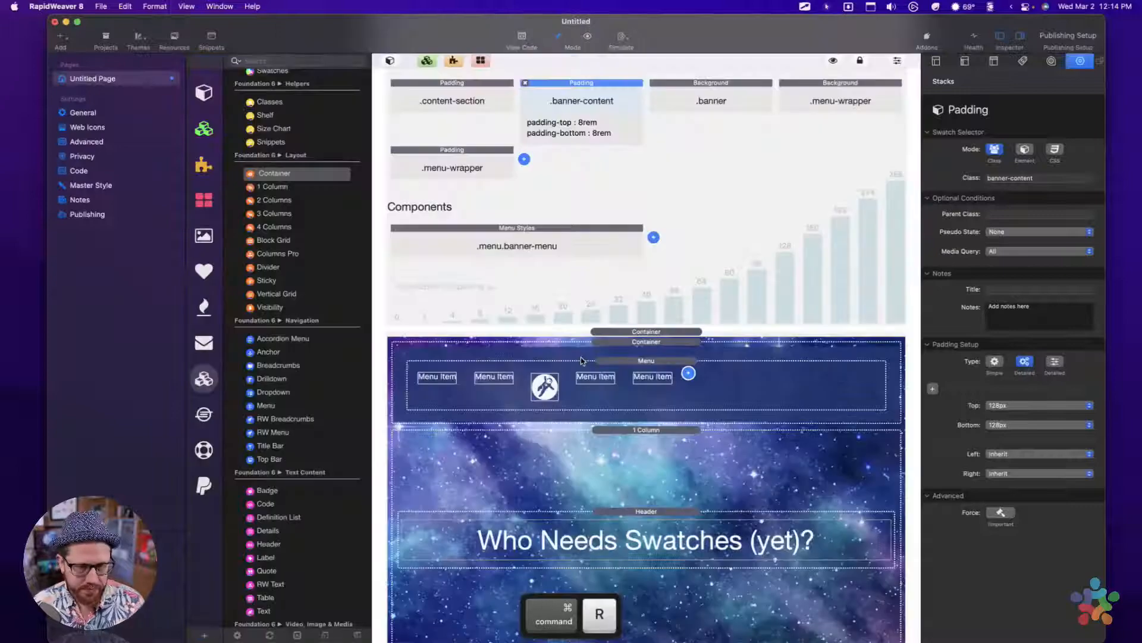
Step: Review the content containers and their custom classes from the first two-column section down to the footer
scroll(581, 357, "down", 10)
scroll(582, 359, "down", 1)
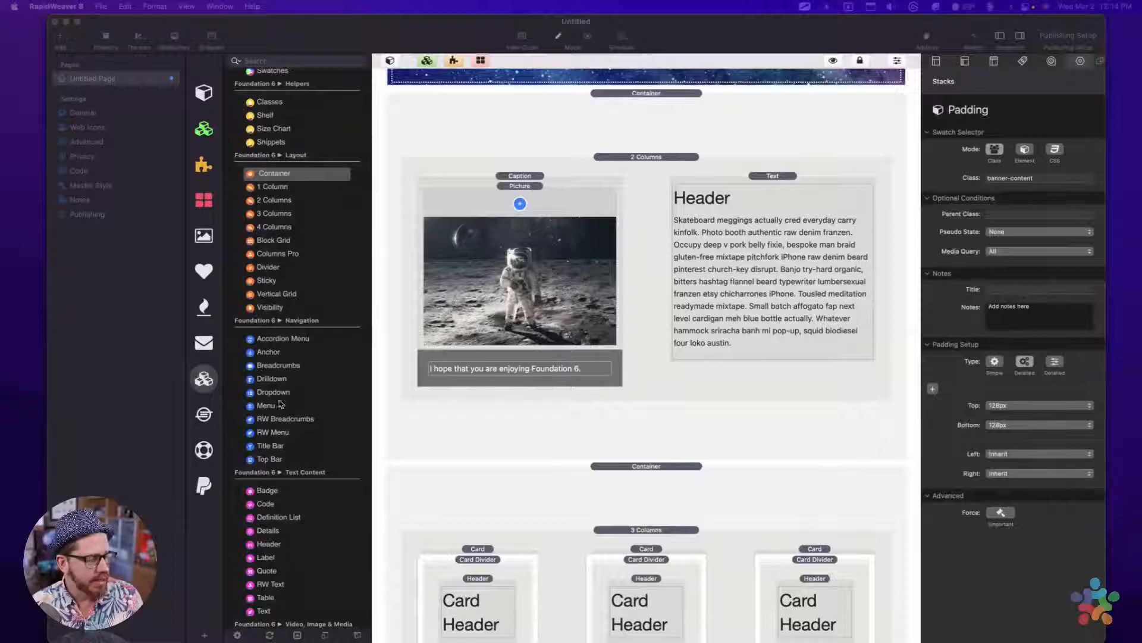
scroll(634, 426, "down", 4)
left_click(642, 376)
scroll(642, 376, "down", 1)
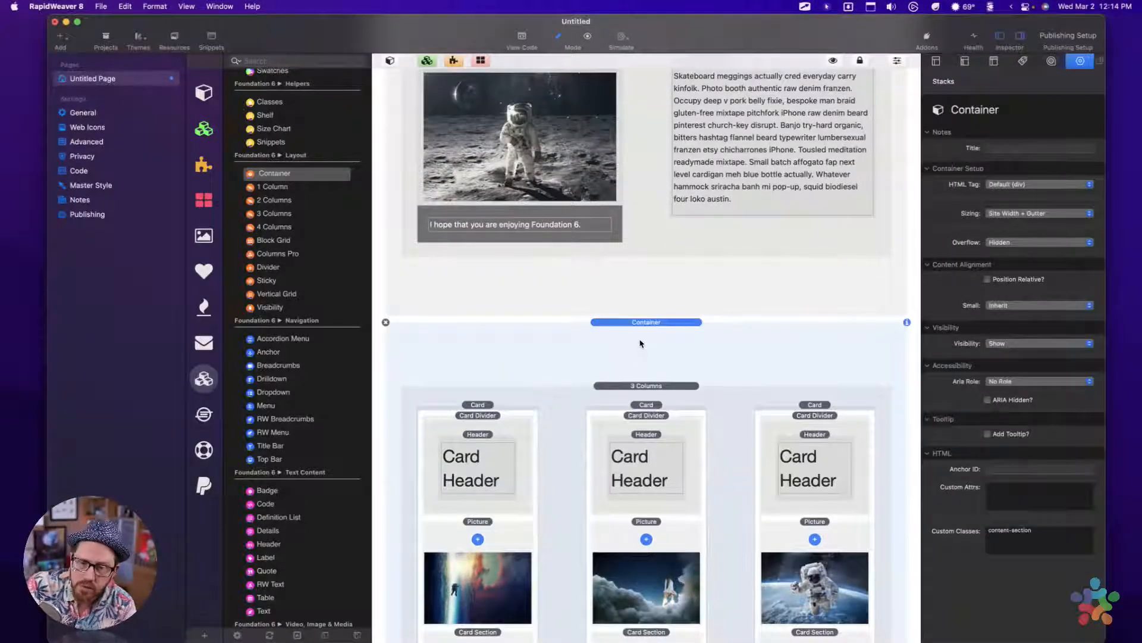
scroll(634, 337, "up", 1)
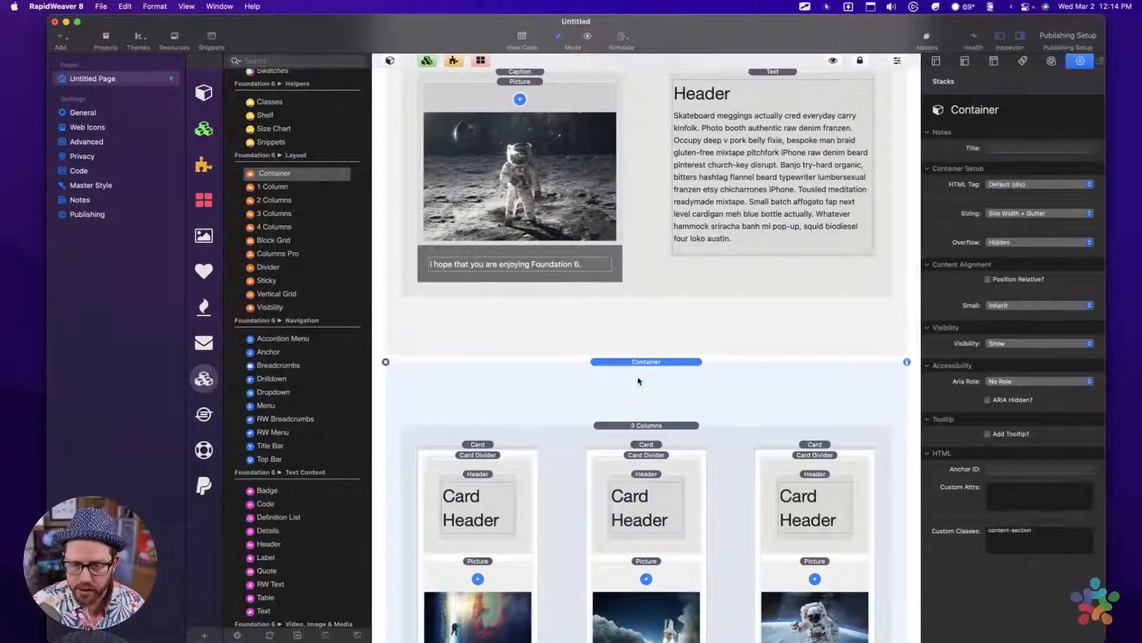
scroll(640, 363, "down", 3)
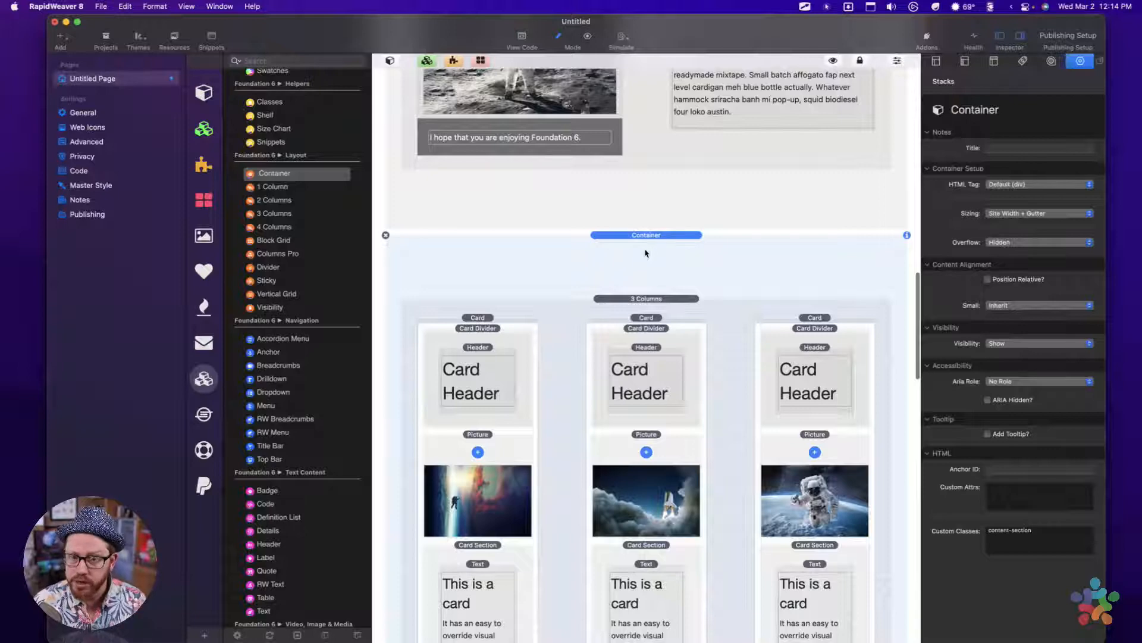
scroll(646, 253, "up", 6)
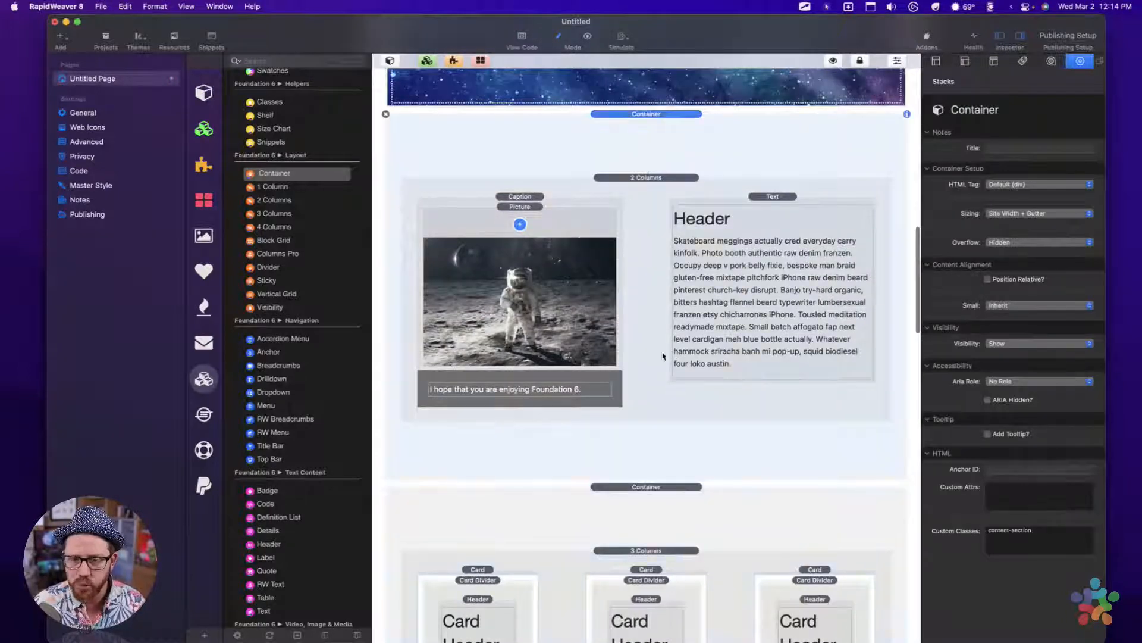
scroll(653, 284, "down", 6)
scroll(653, 285, "down", 6)
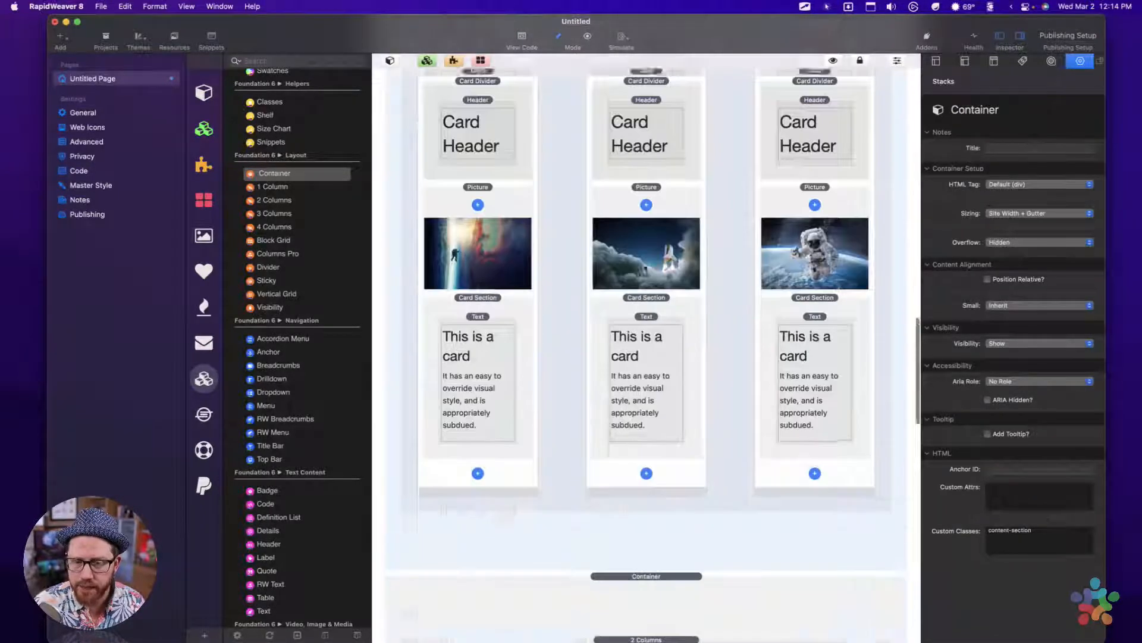
scroll(641, 309, "down", 7)
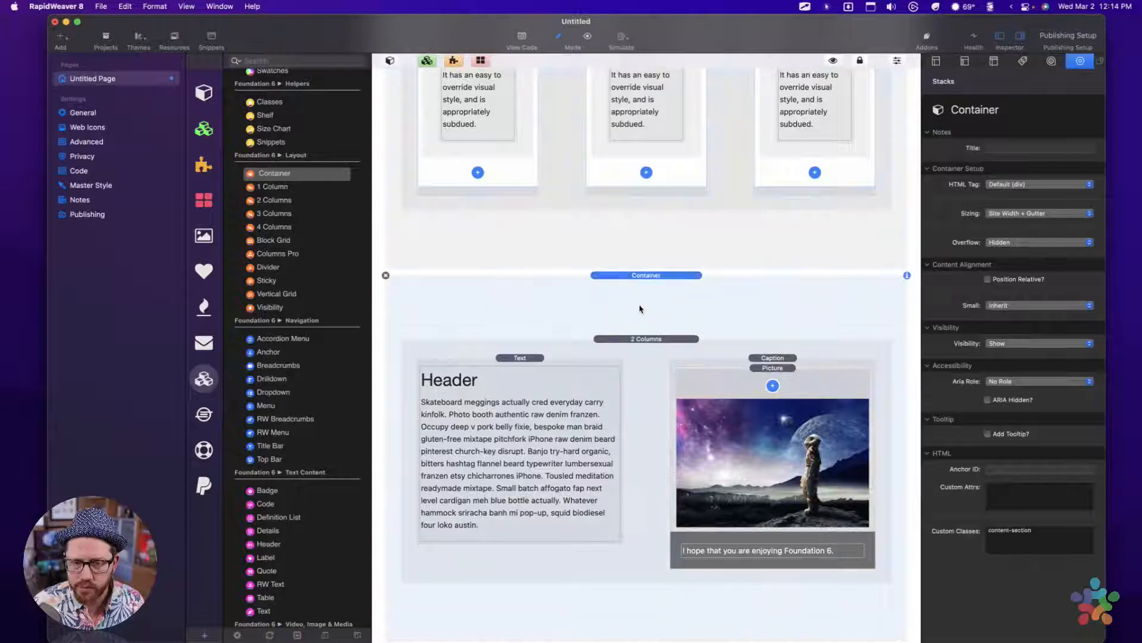
scroll(640, 308, "down", 8)
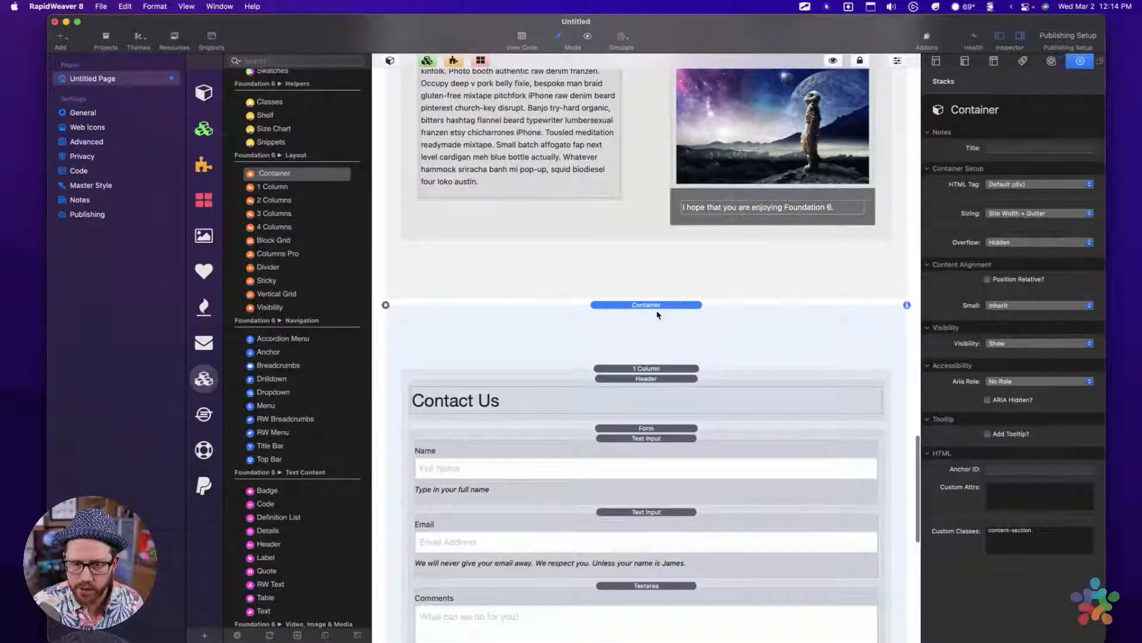
scroll(657, 315, "down", 9)
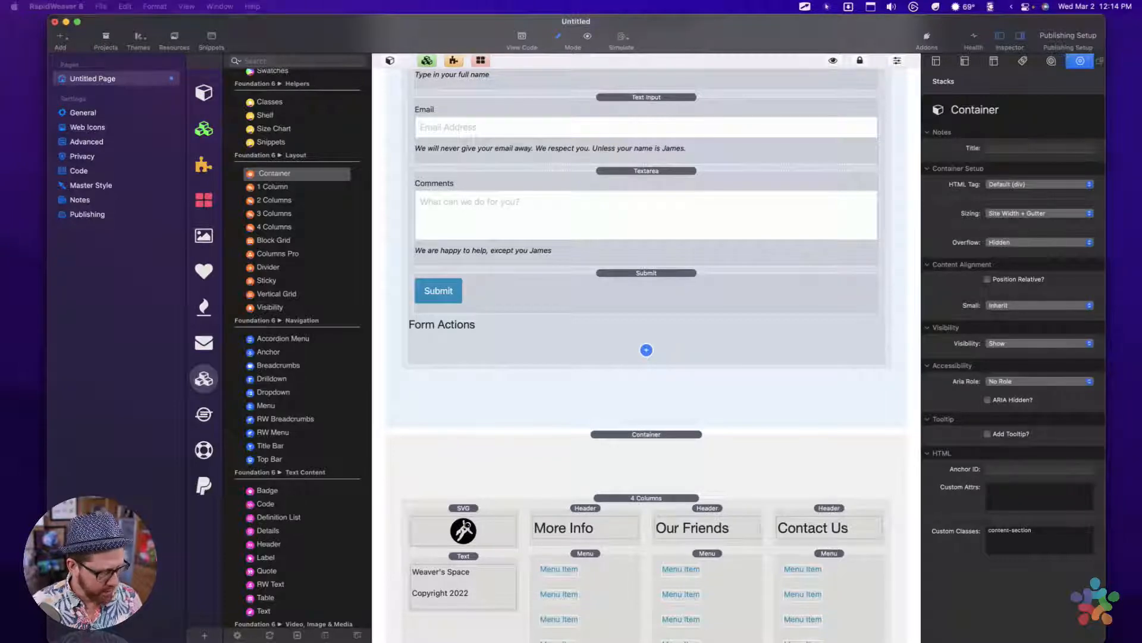
Step: Append the custom class alt-section to both the Contact Us form container and the three-column cards container
key("super+r")
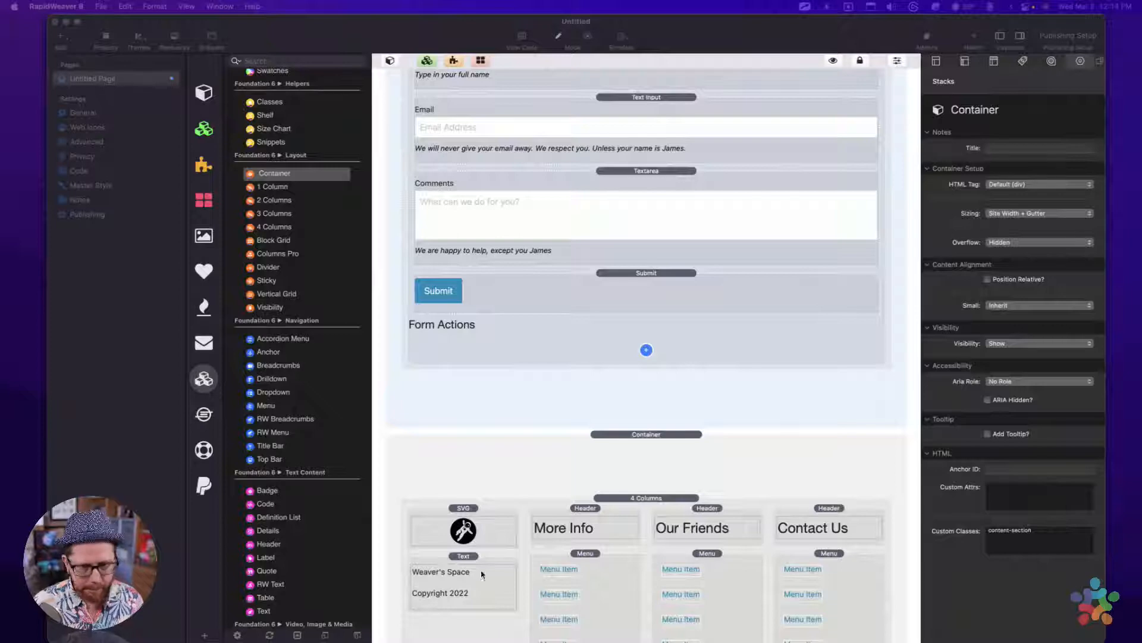
left_click(607, 453)
left_click(599, 376)
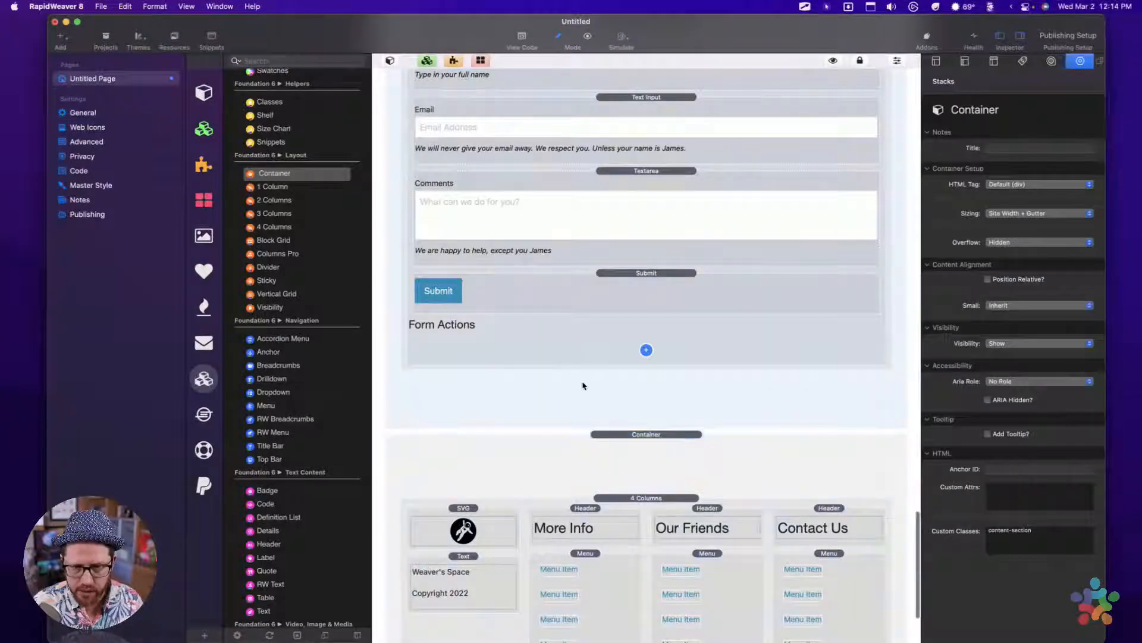
scroll(584, 385, "up", 5)
scroll(583, 386, "up", 10)
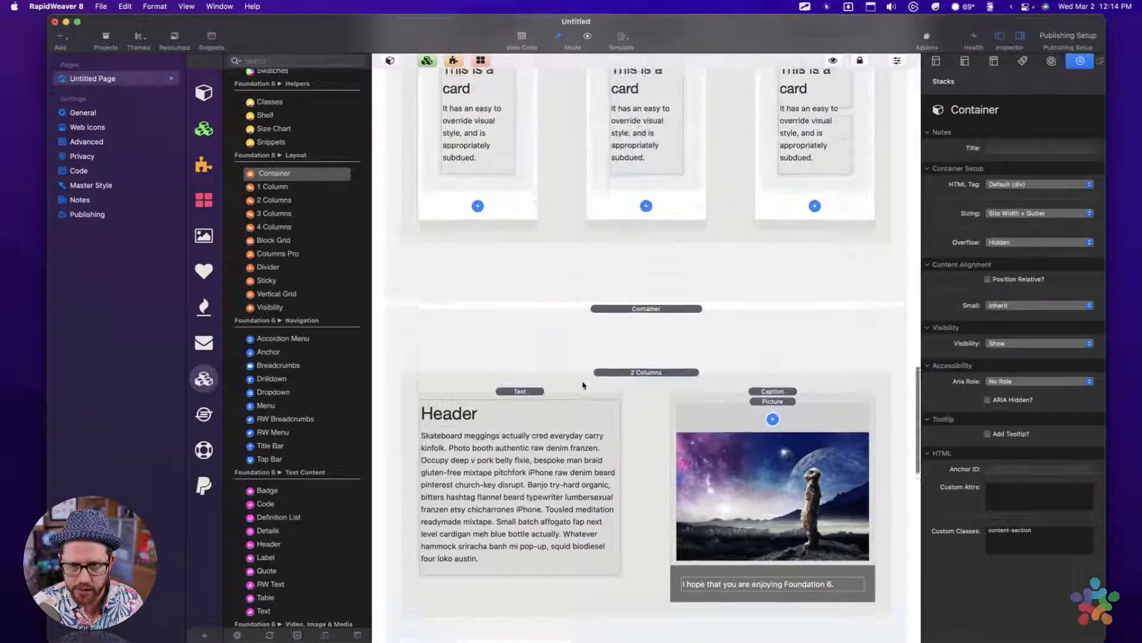
scroll(583, 385, "up", 5)
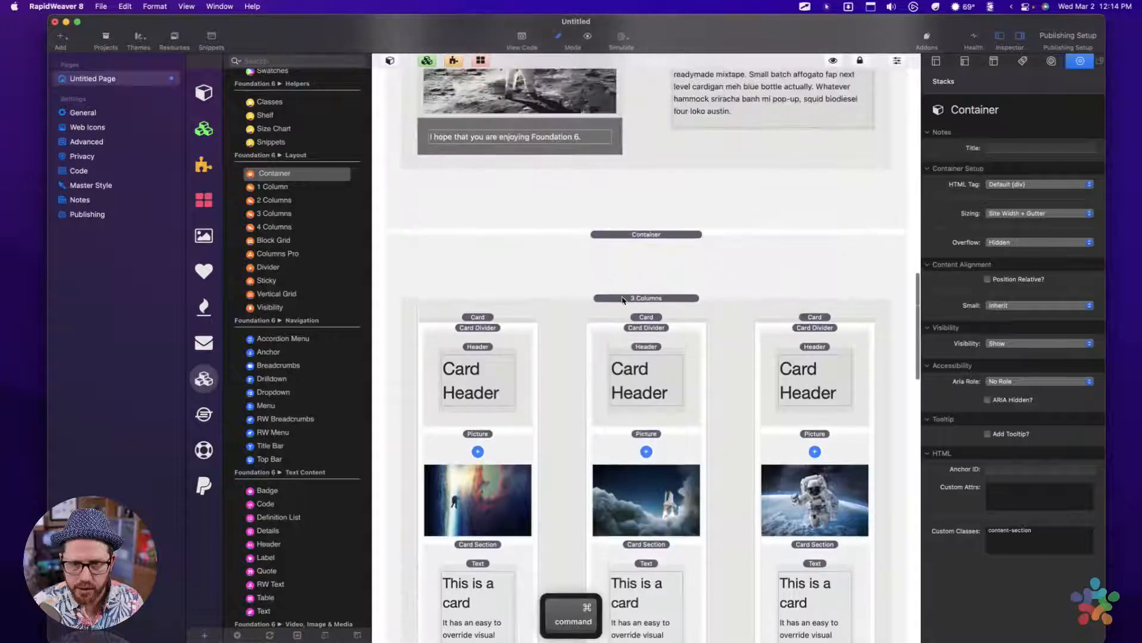
left_click(632, 237, "super")
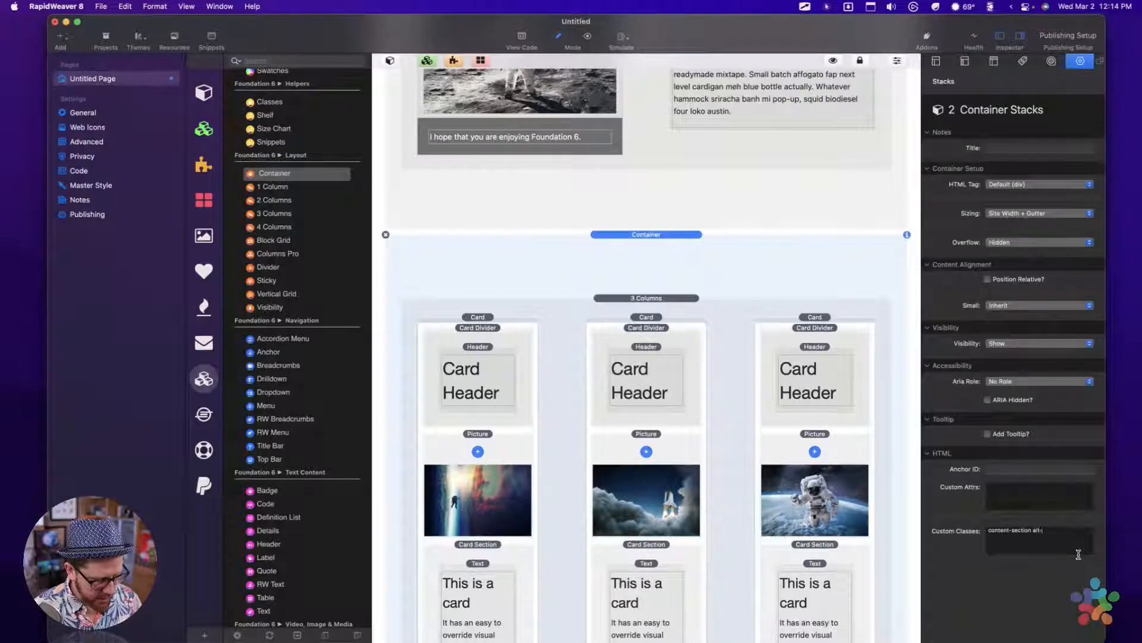
type("alt-section")
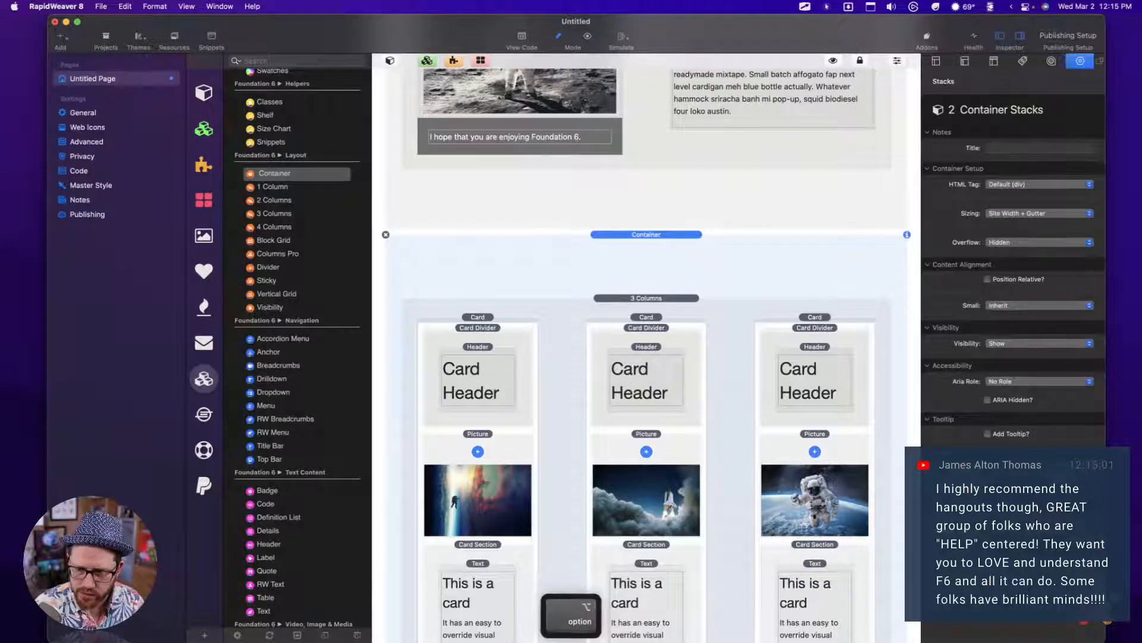
Step: Copy the new class name and add a General Background swatch for the class alt-section with a color background
key("alt+Left")
key("shift+super+Right")
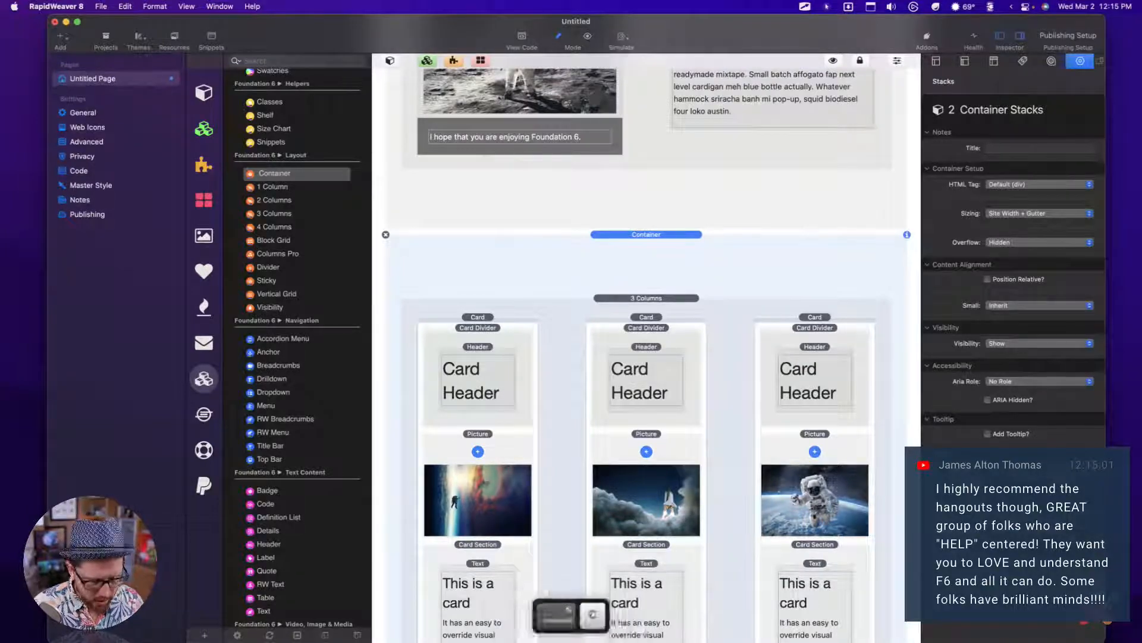
key("super+c")
scroll(659, 274, "up", 15)
scroll(659, 267, "up", 6)
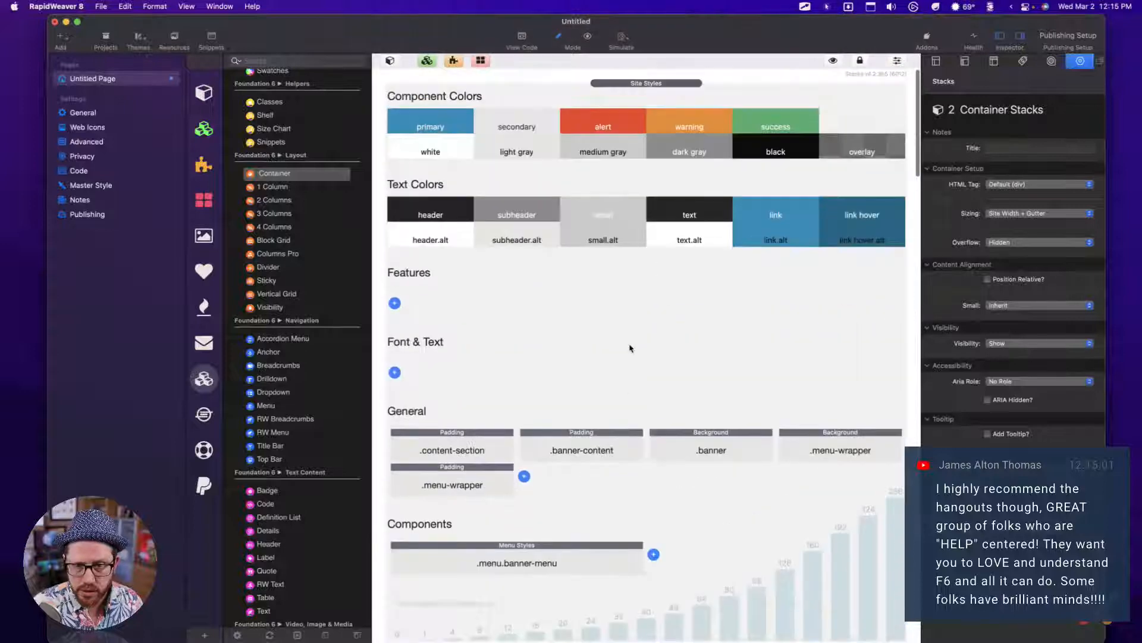
left_click(523, 476)
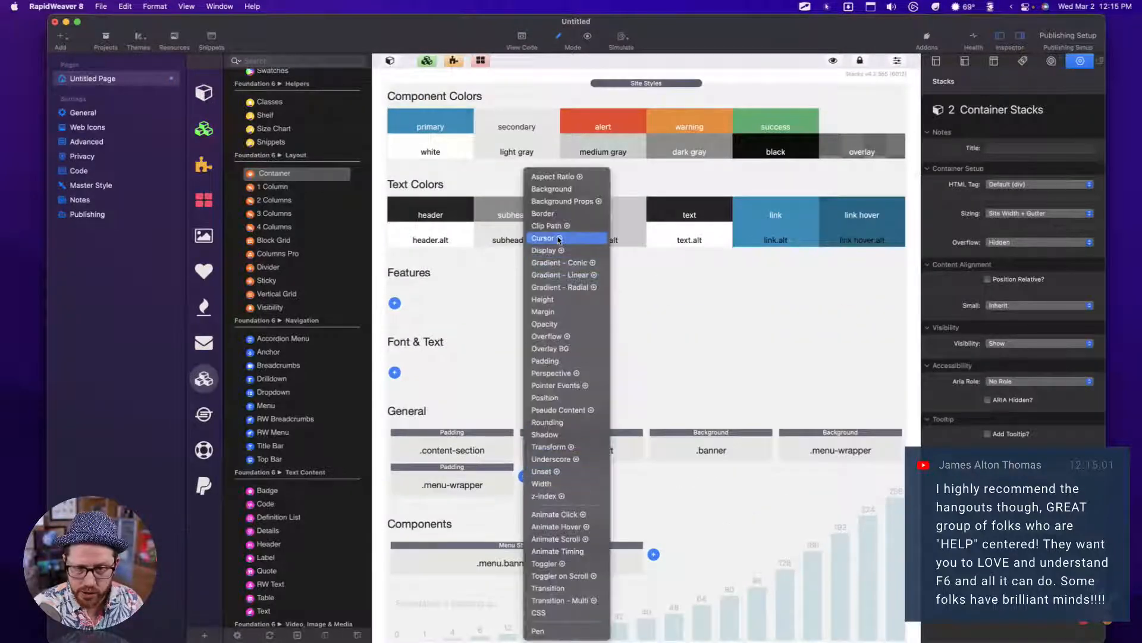
left_click(552, 189)
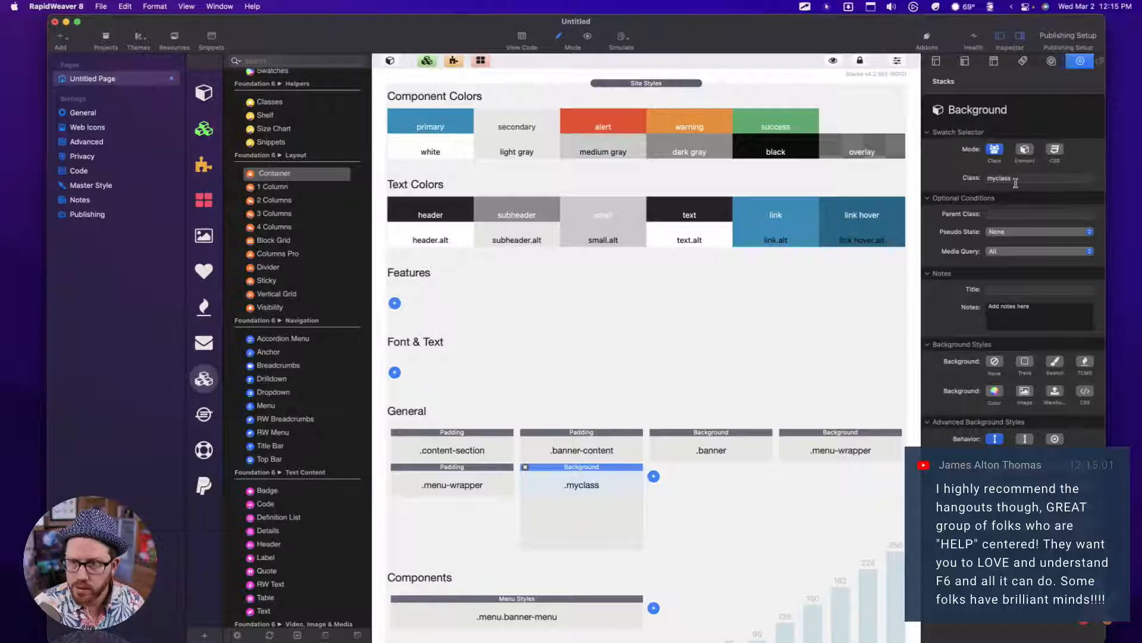
key("super+a")
key("super+v")
key("Tab")
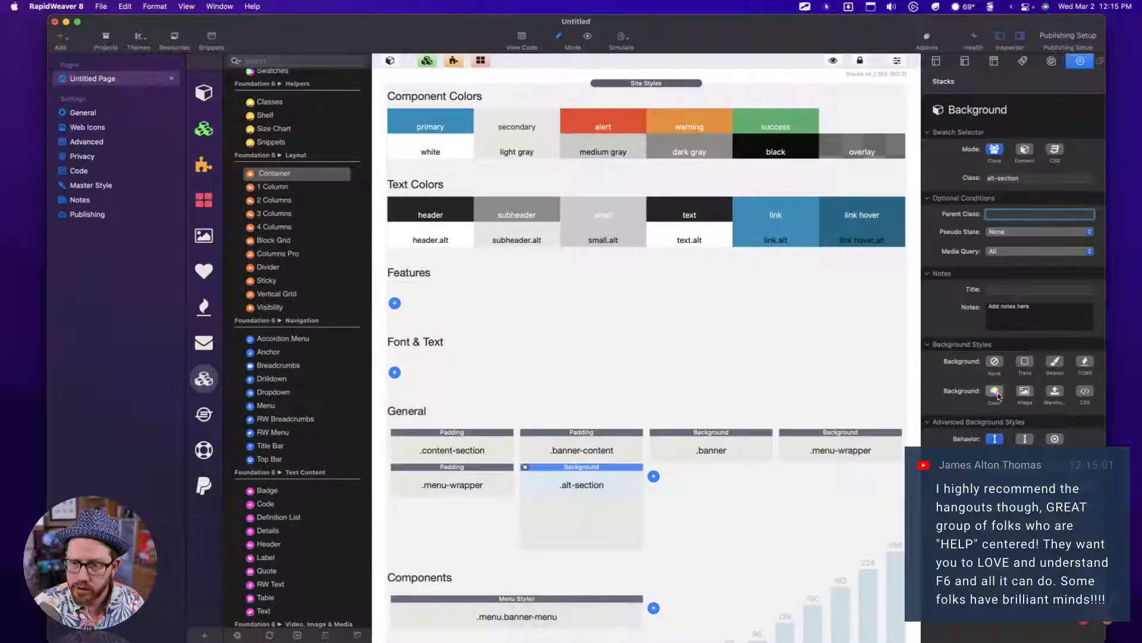
left_click(997, 394)
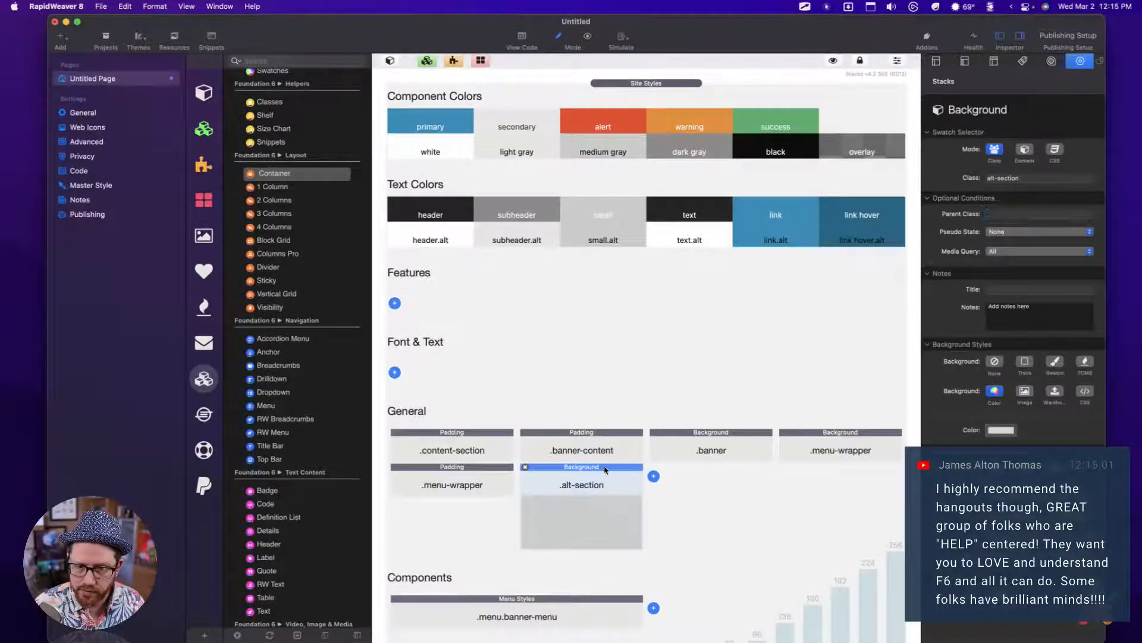
Step: Preview the page and check the background color behind the three-column cards section
left_click(683, 487)
key("super+r")
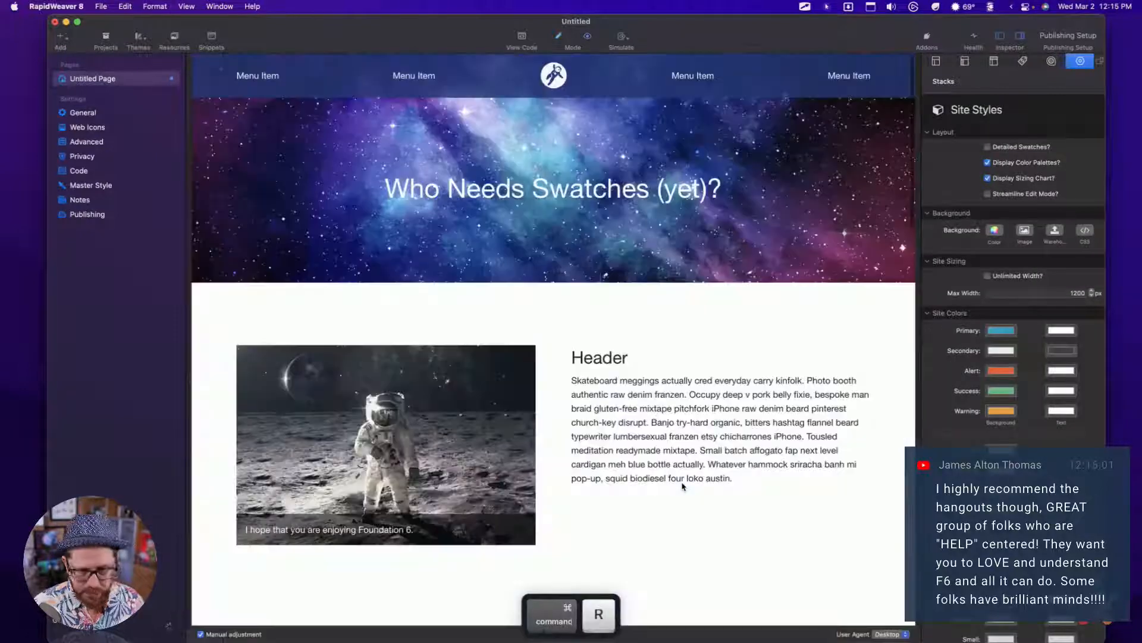
scroll(655, 453, "down", 5)
scroll(650, 421, "down", 10)
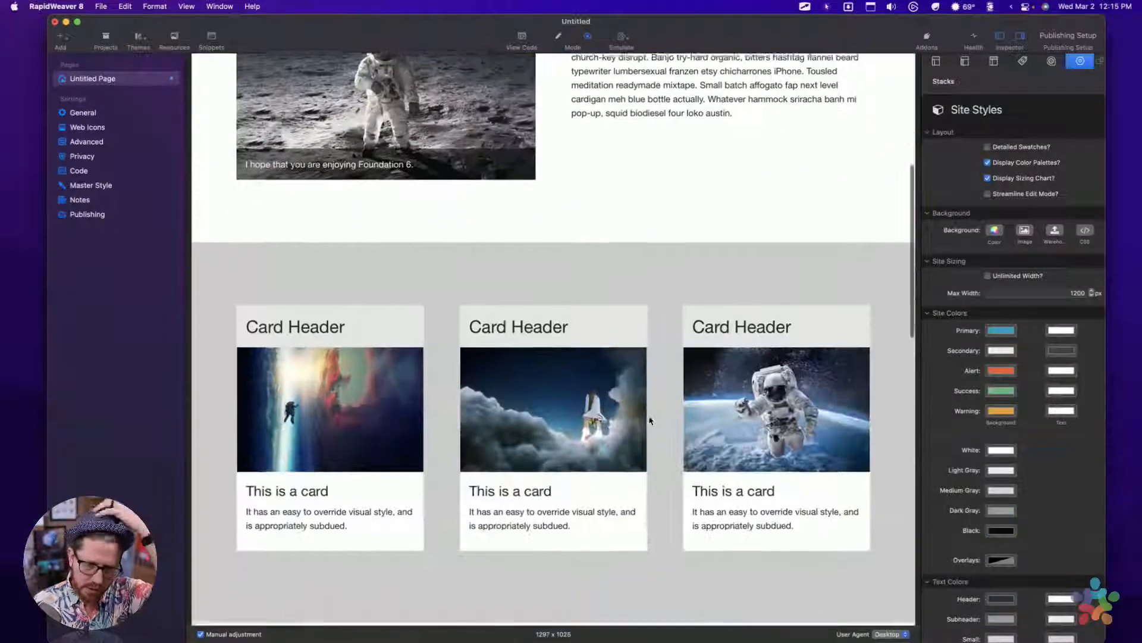
scroll(650, 420, "up", 3)
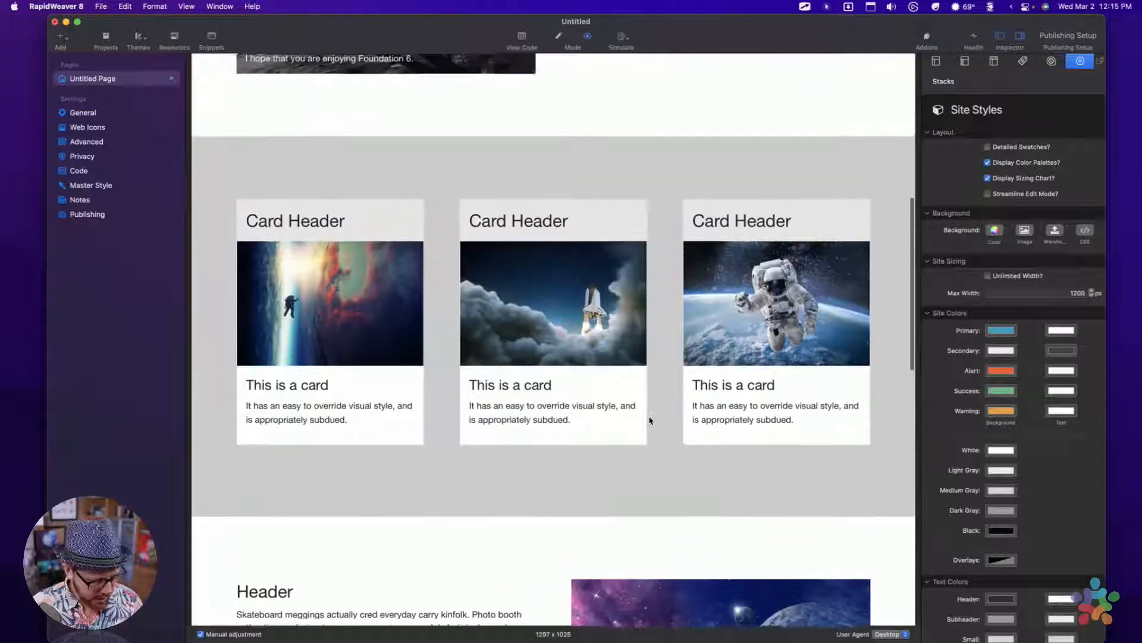
Step: Set the alt-section Background swatch's color to hex F2F2F2 and preview it behind the three-column cards section
key("super+r")
left_click(573, 477)
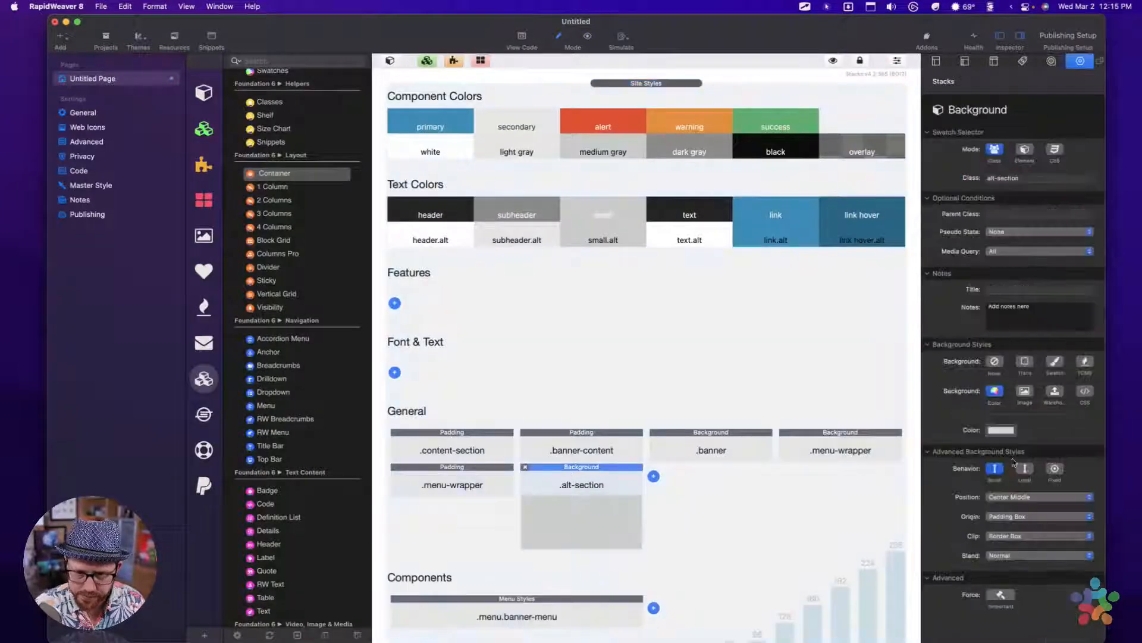
left_click(1005, 429)
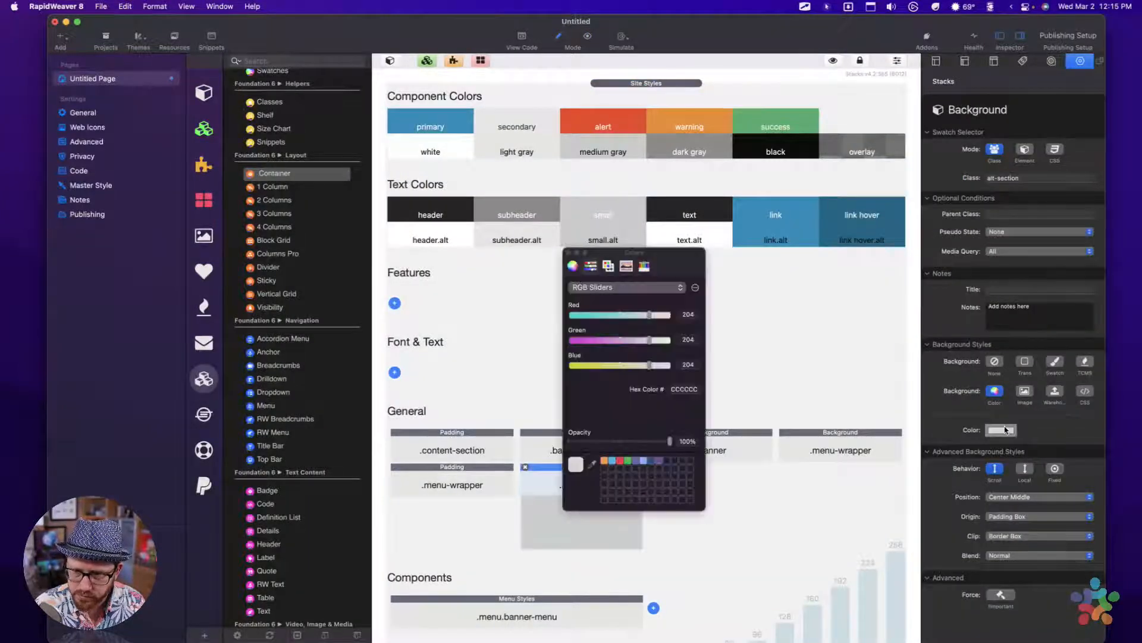
left_click(608, 266)
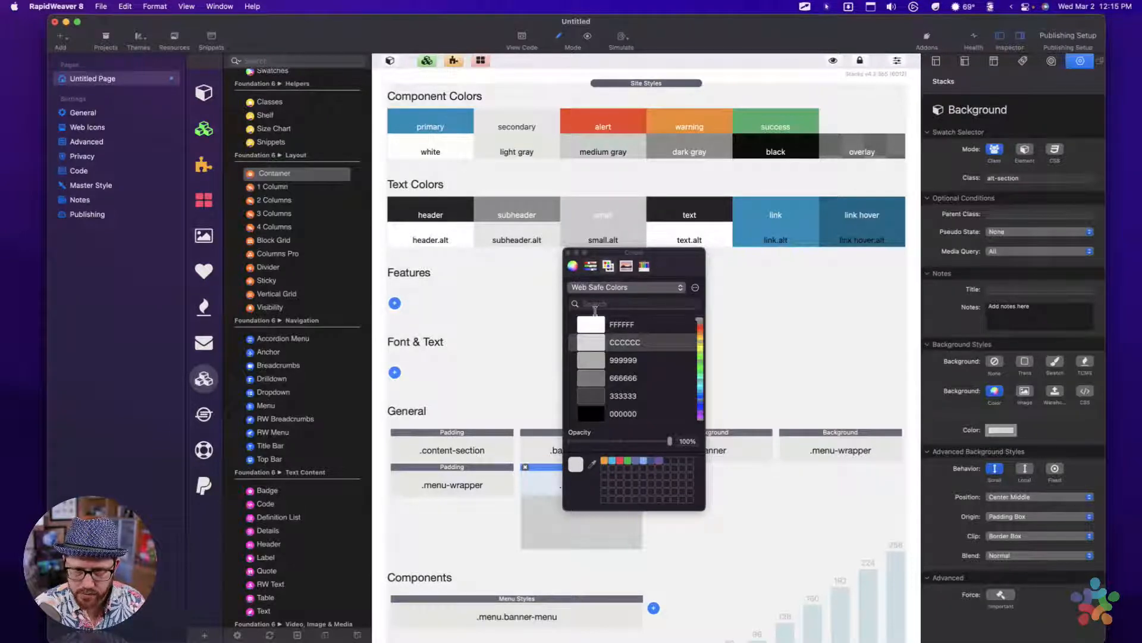
left_click(590, 266)
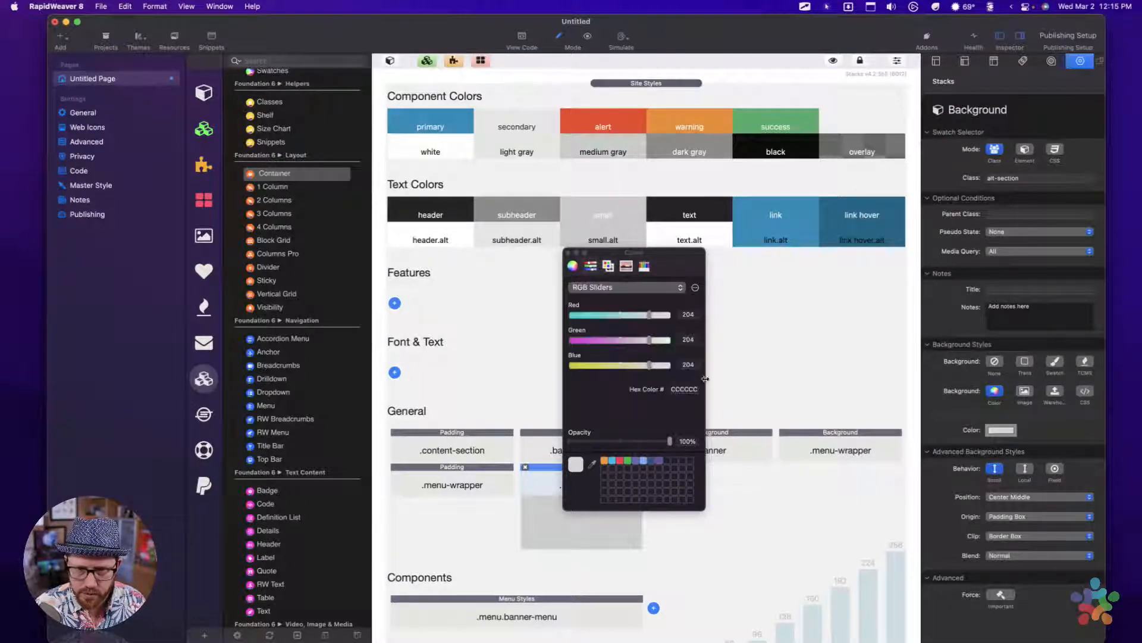
double_click(689, 390)
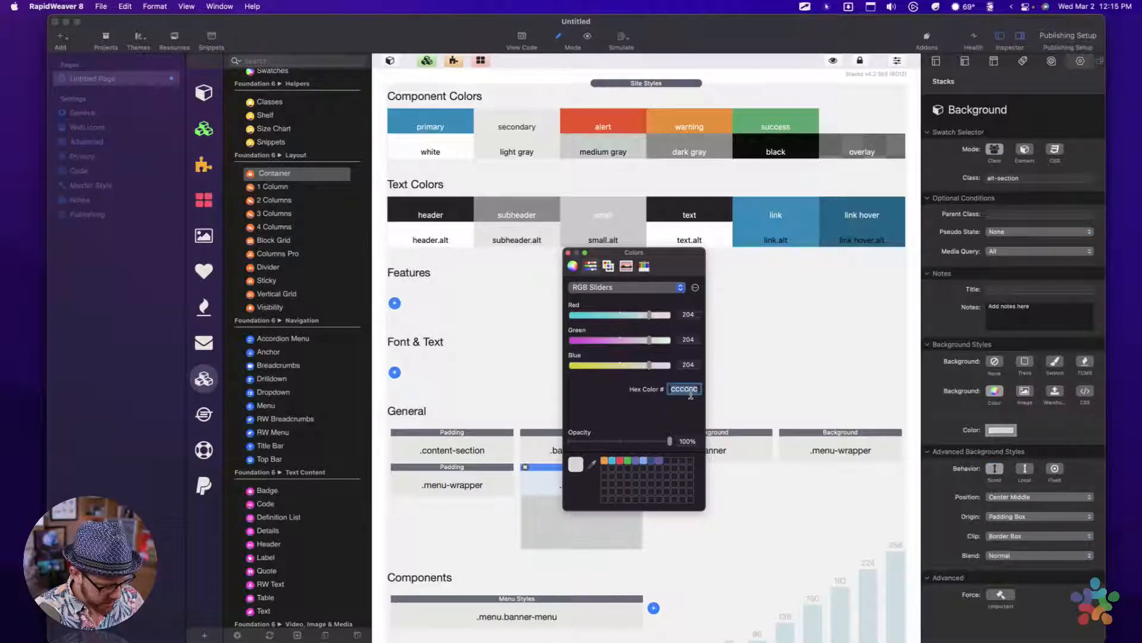
type("f2f2f2")
key("Tab")
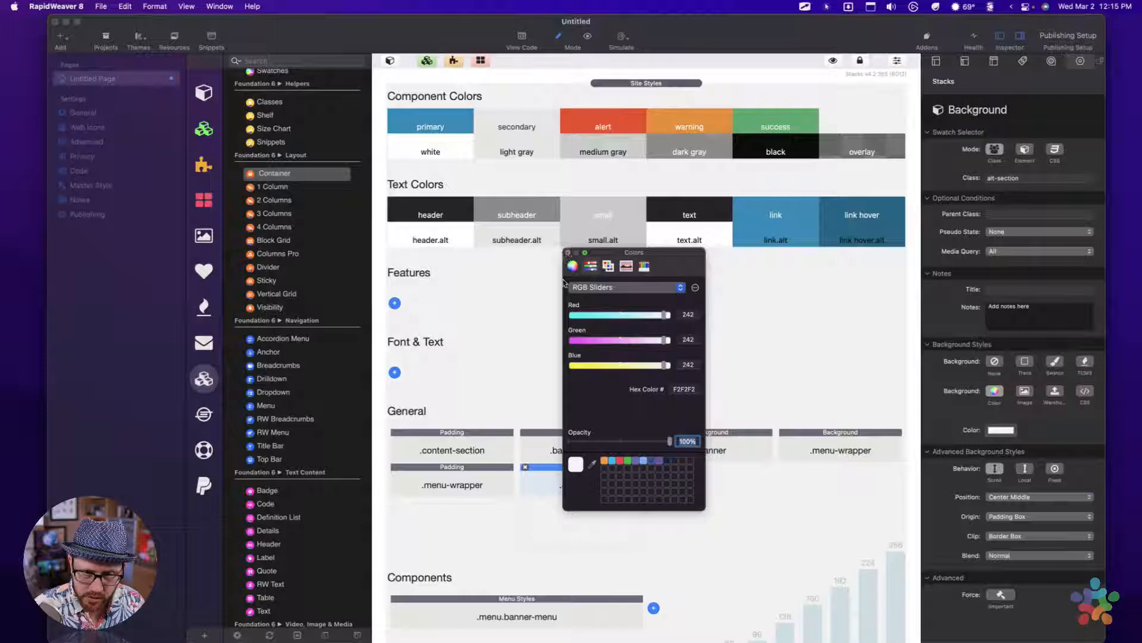
left_click(569, 252)
left_click(562, 302)
key("cmd+r")
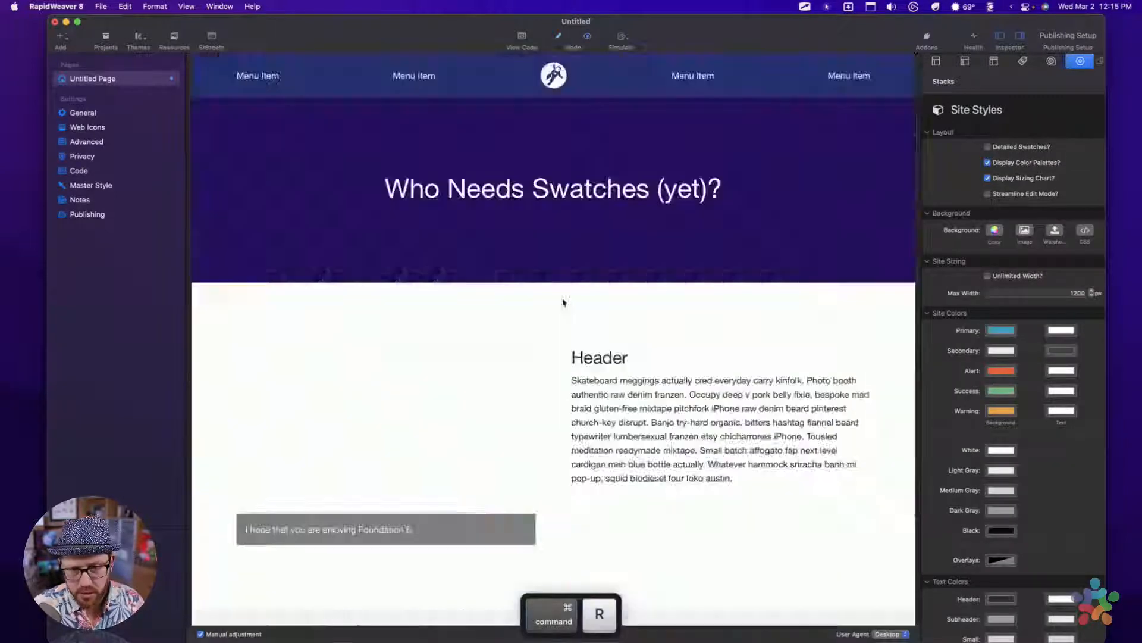
scroll(563, 301, "up", 3)
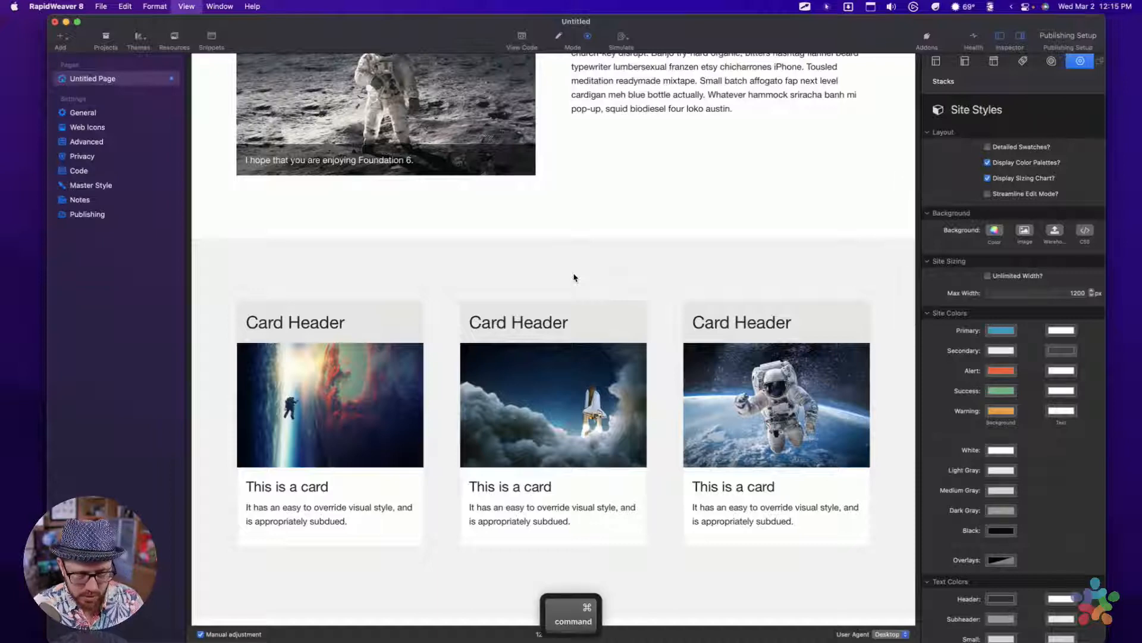
Step: Set the alt-section Background swatch's color to hex FCFCFC and preview the cards section
key("super+r")
scroll(587, 363, "down", 4)
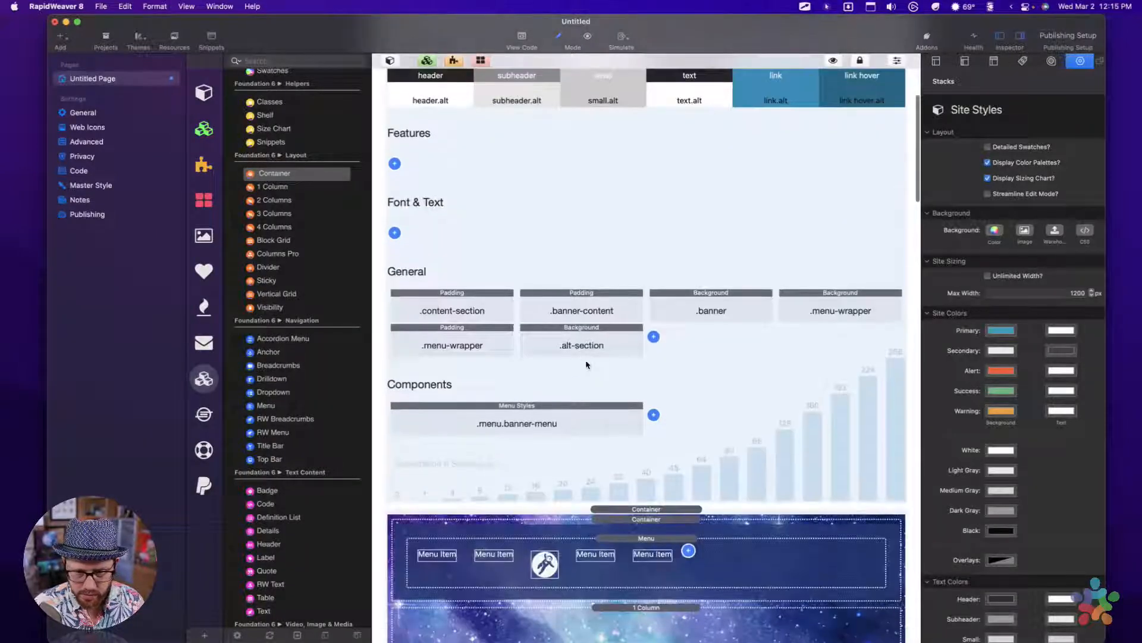
left_click(595, 327)
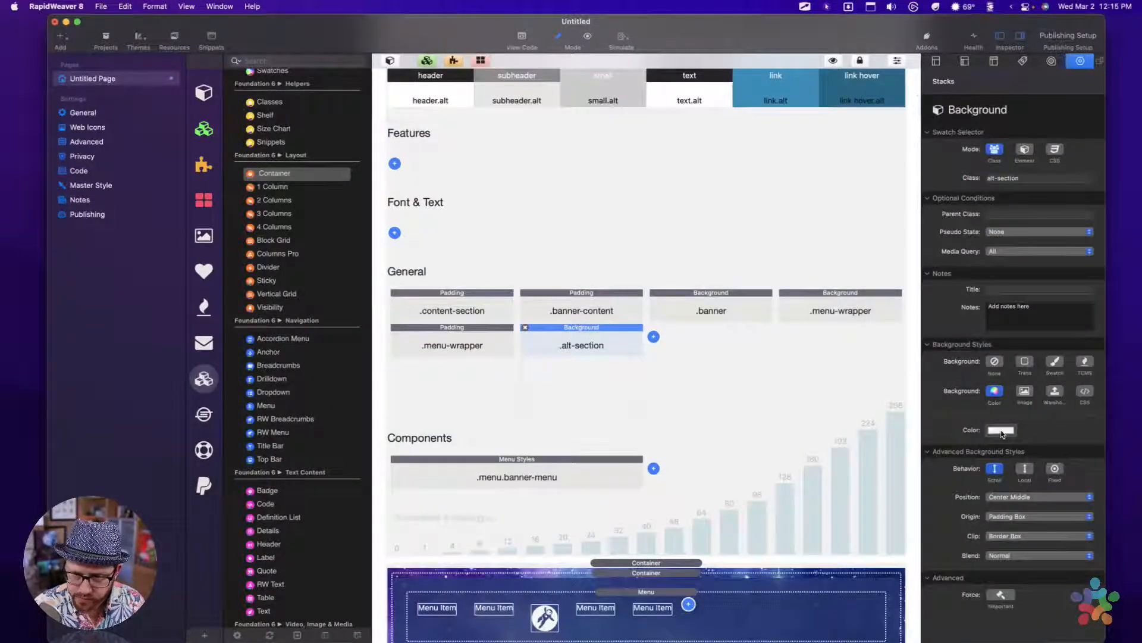
left_click(1001, 430)
double_click(689, 391)
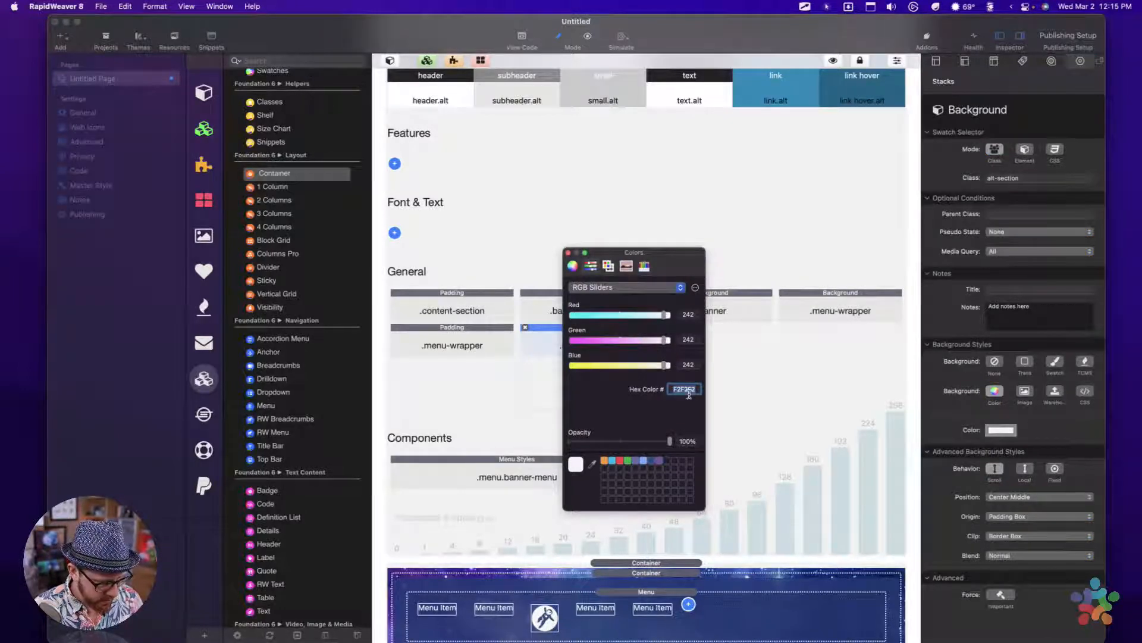
type("f0fcfc")
key("Tab")
key("super+w")
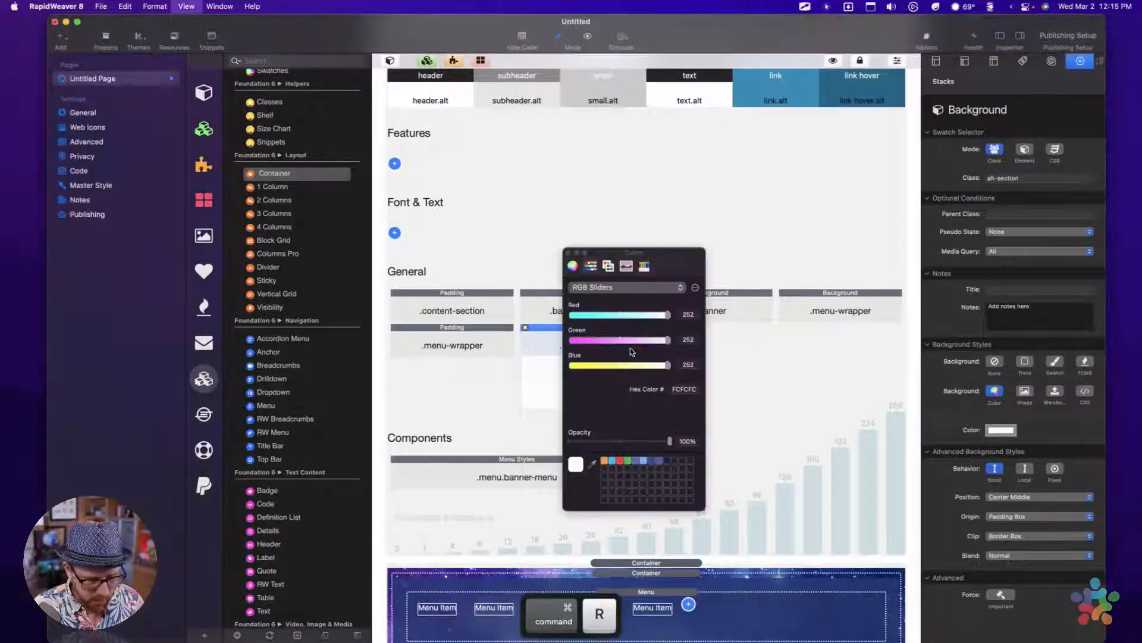
key("super+r")
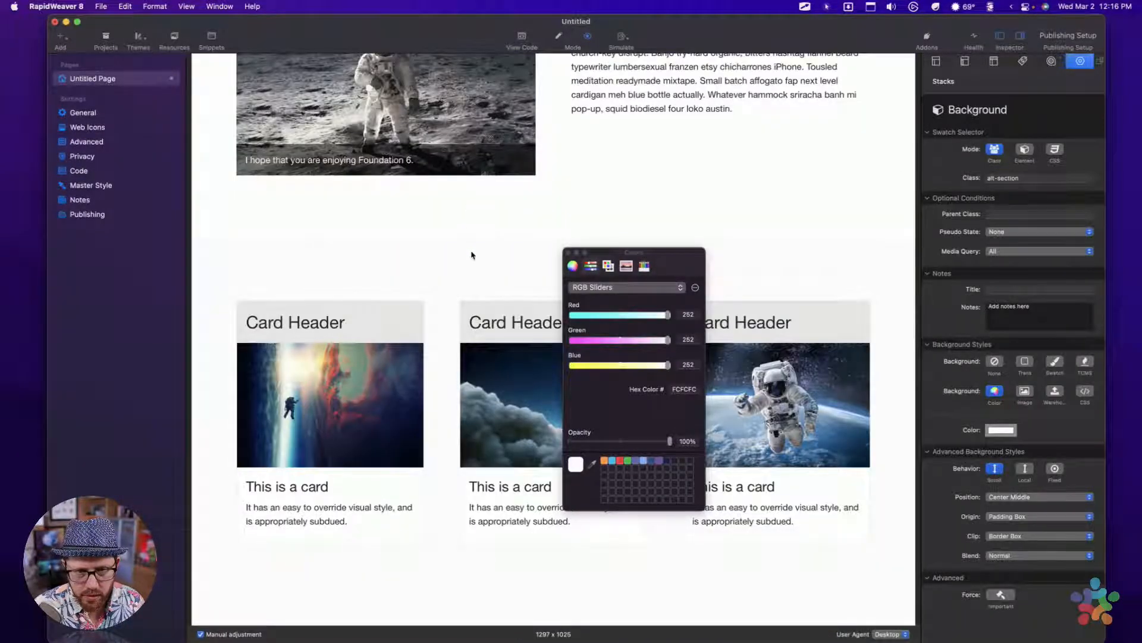
Step: Set the alt-section swatch's background color to RGB 240, 240, 240 and close the color picker
key("super+r")
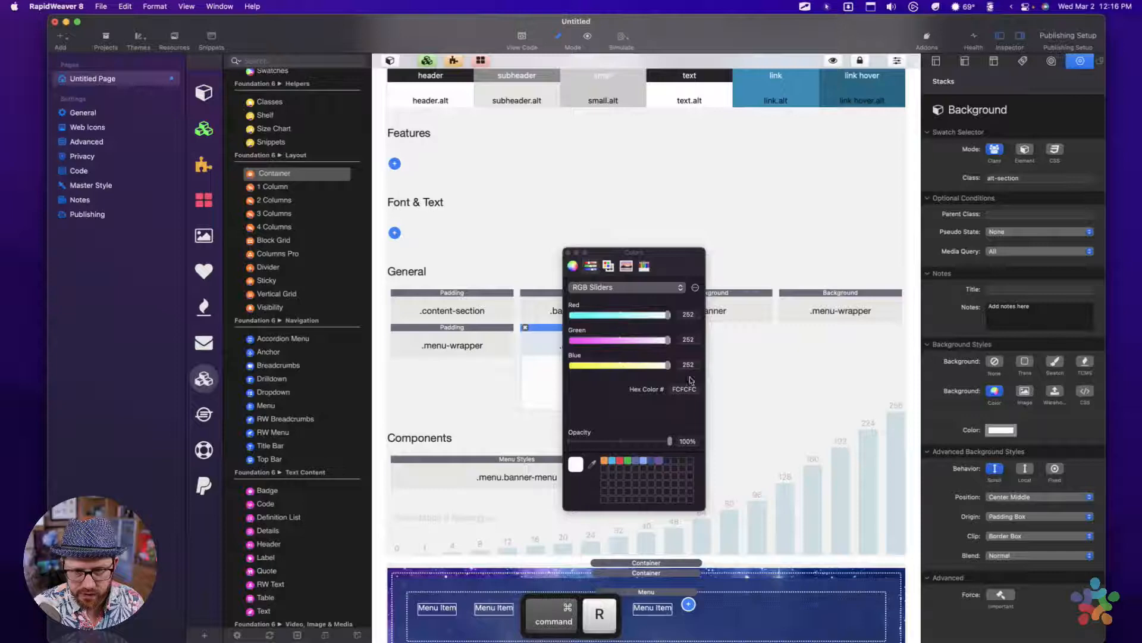
left_click(689, 314)
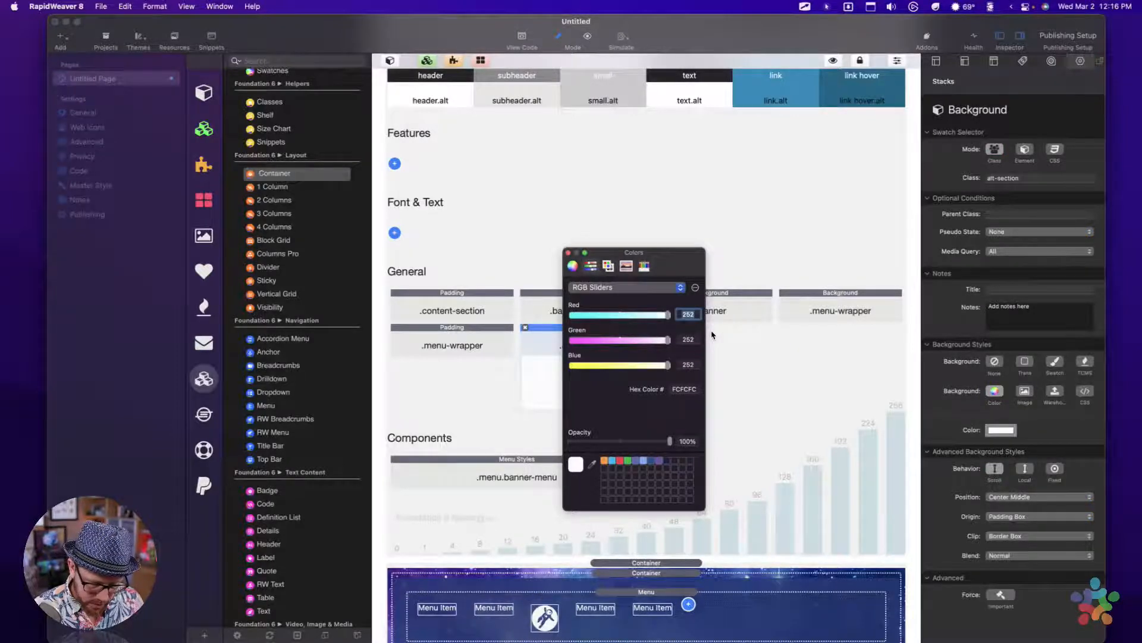
type("2")
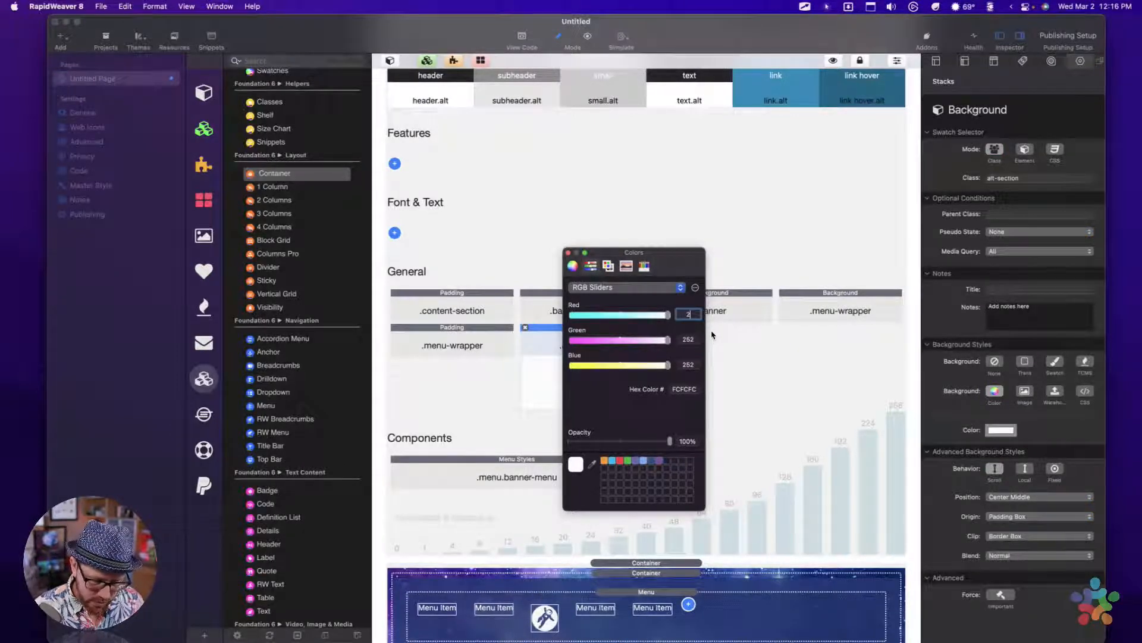
type("40")
key("Tab")
type("2")
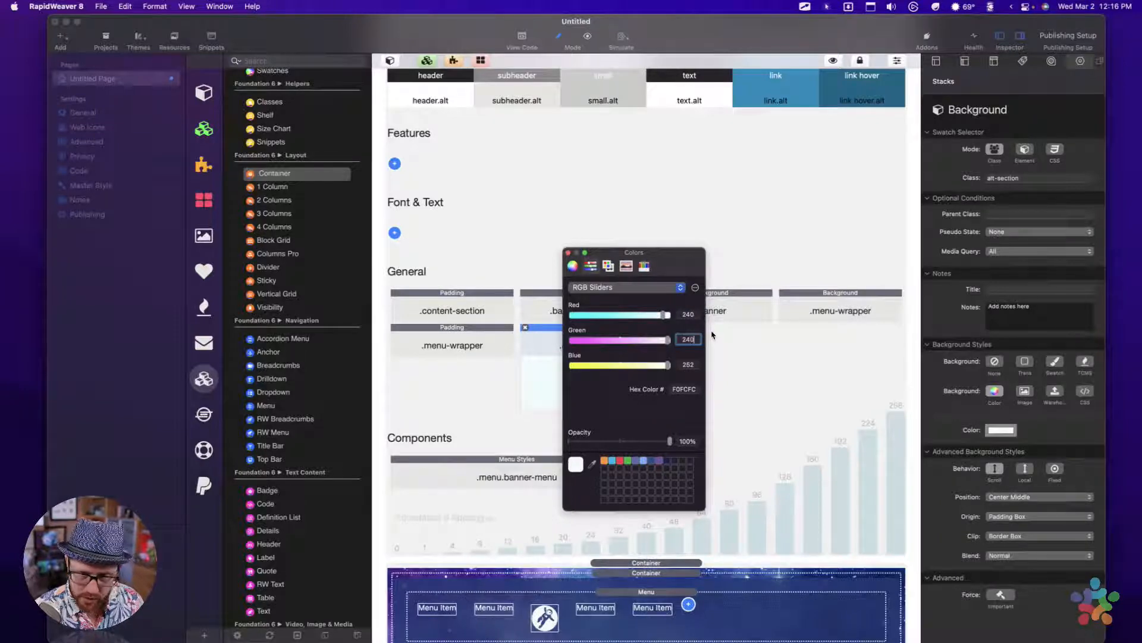
key("Tab")
type("240")
key("Tab")
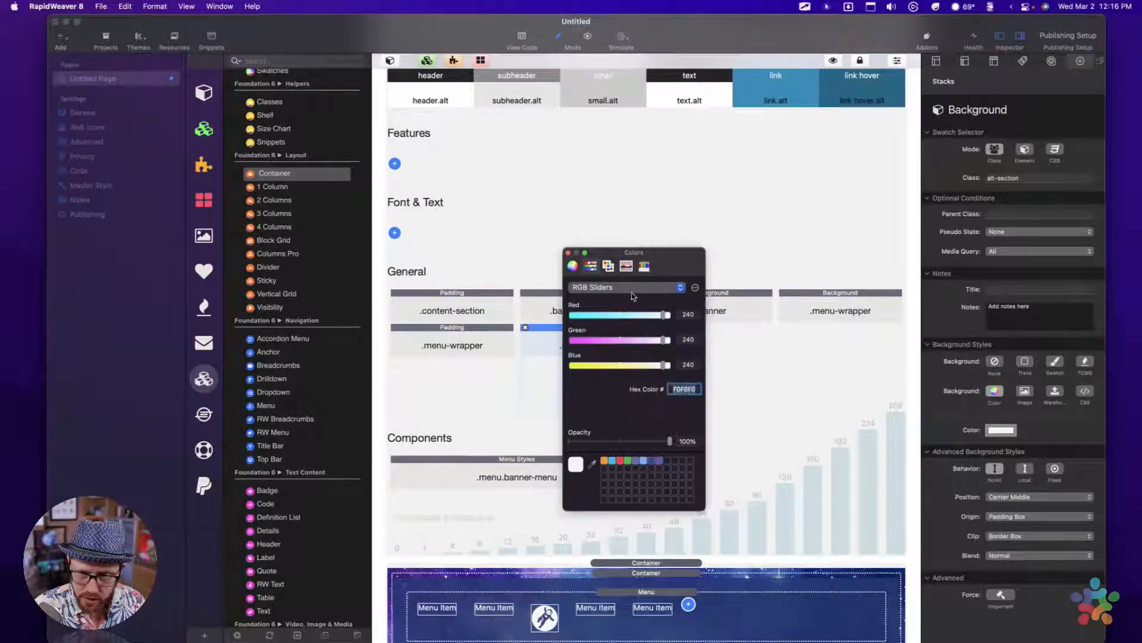
left_click(569, 252)
Step: Preview the whole page and examine how the alternate backgrounds separate the cards, text and Contact Us sections down to the footer
key("super+r")
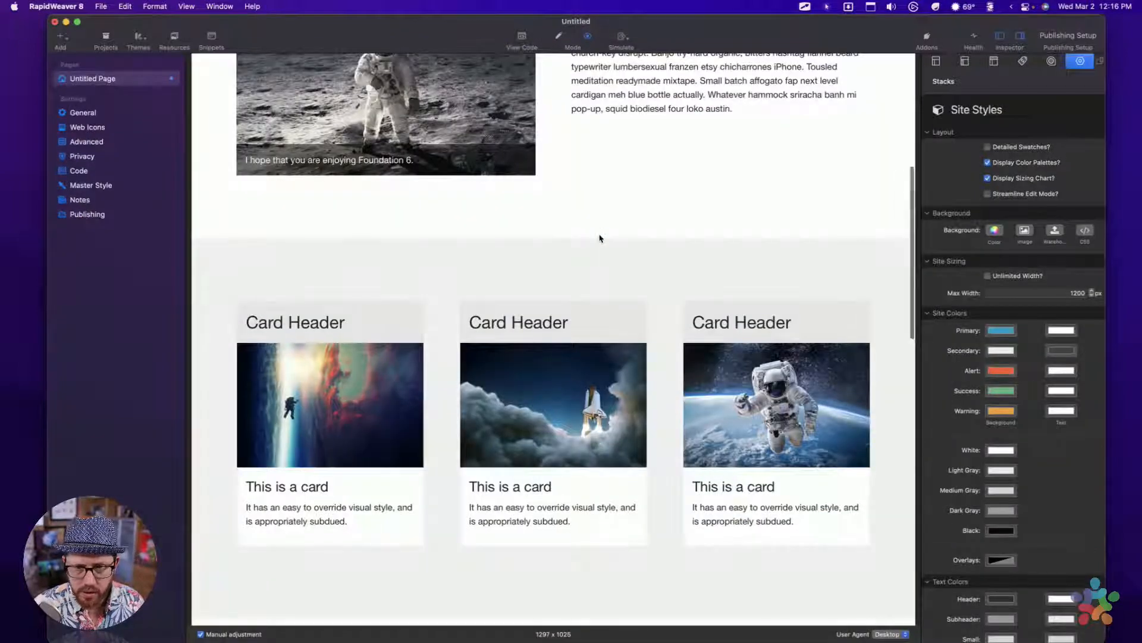
scroll(599, 234, "down", 4)
scroll(600, 237, "up", 4)
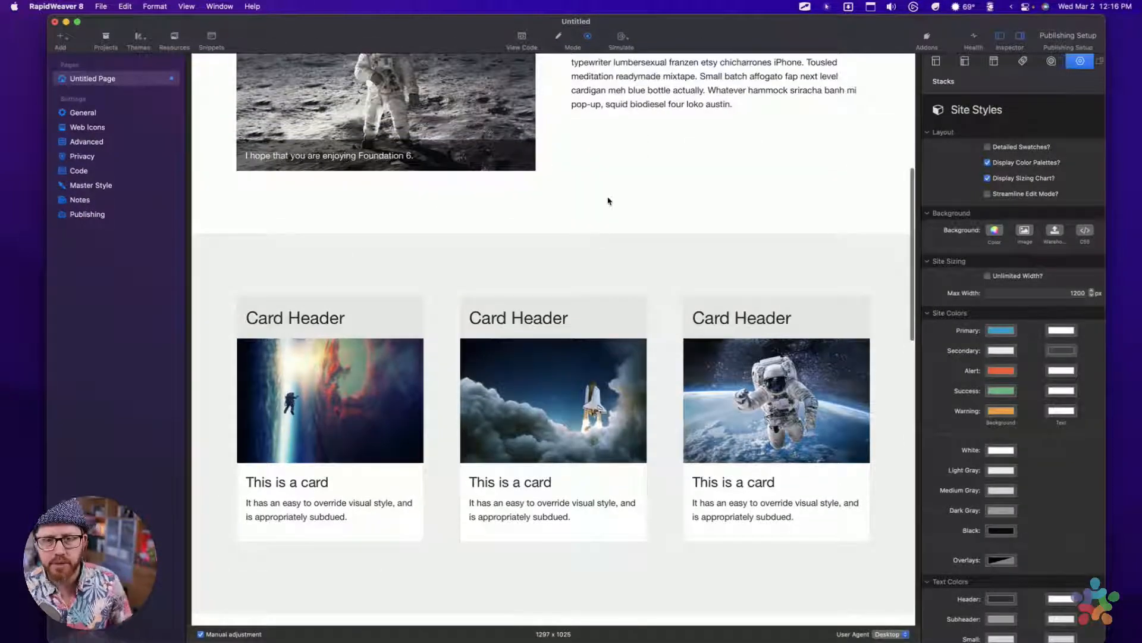
scroll(607, 200, "up", 5)
scroll(607, 204, "down", 6)
scroll(607, 204, "down", 12)
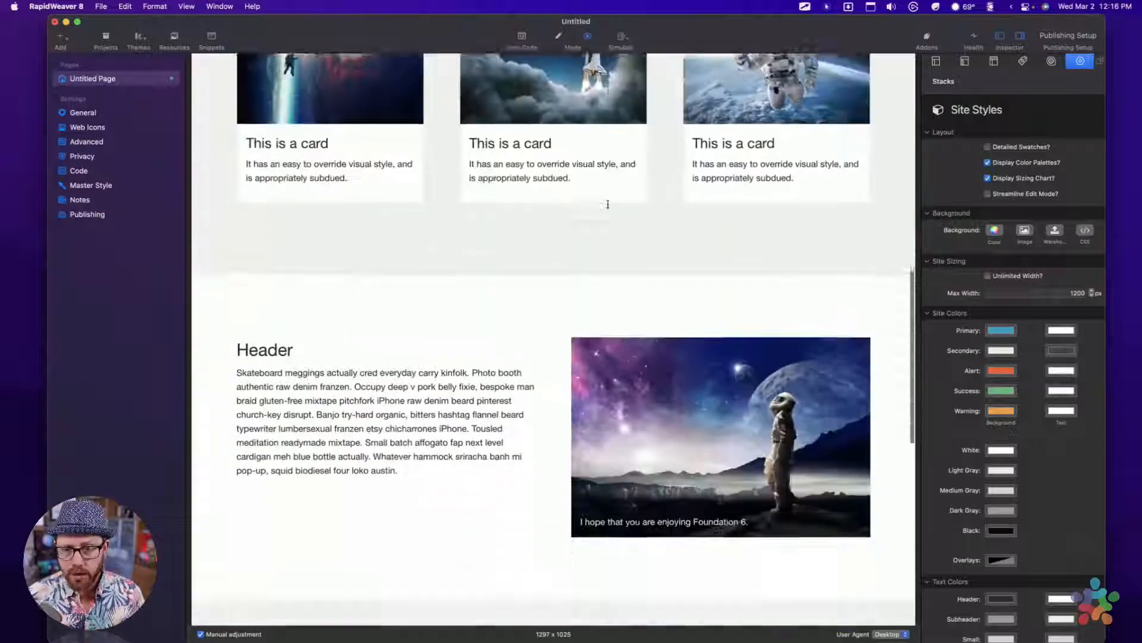
scroll(608, 201, "up", 3)
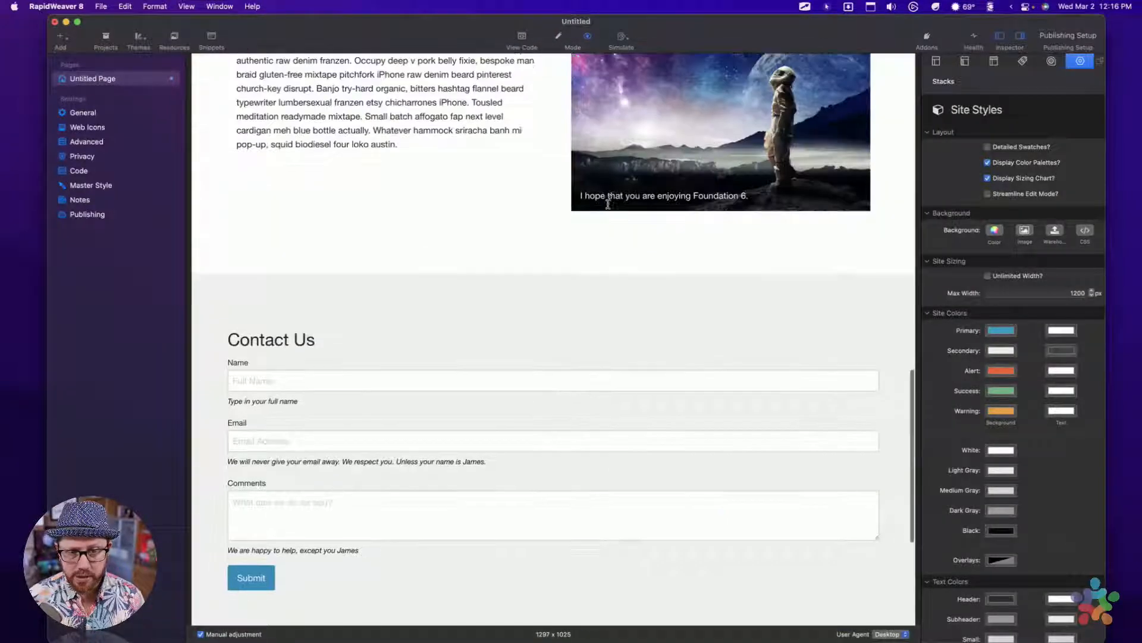
scroll(608, 200, "down", 3)
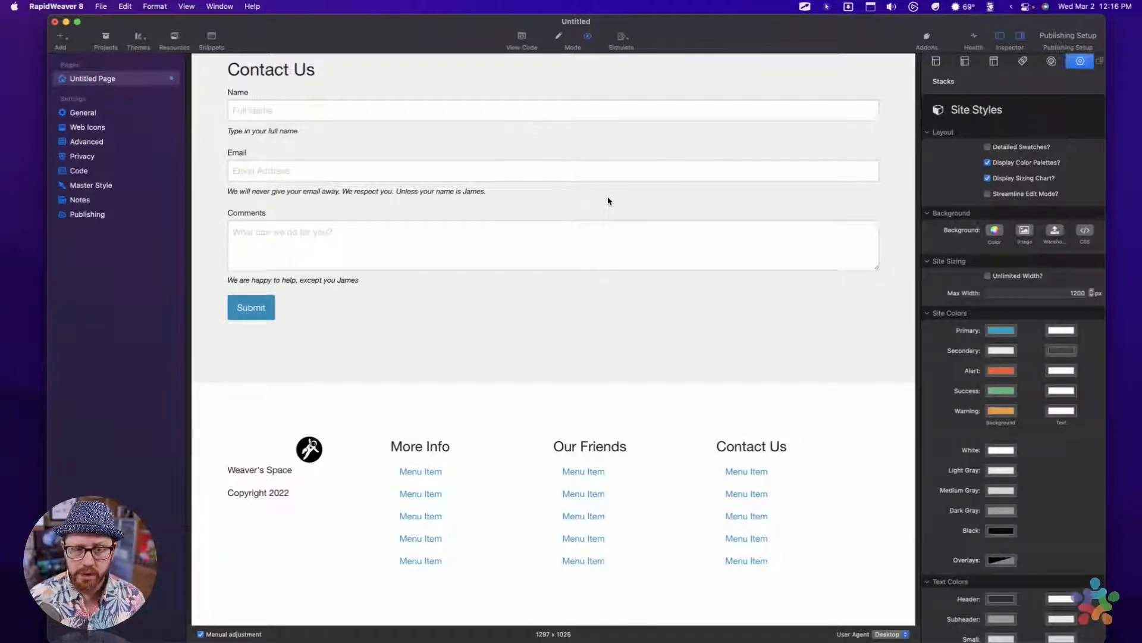
scroll(572, 231, "up", 7)
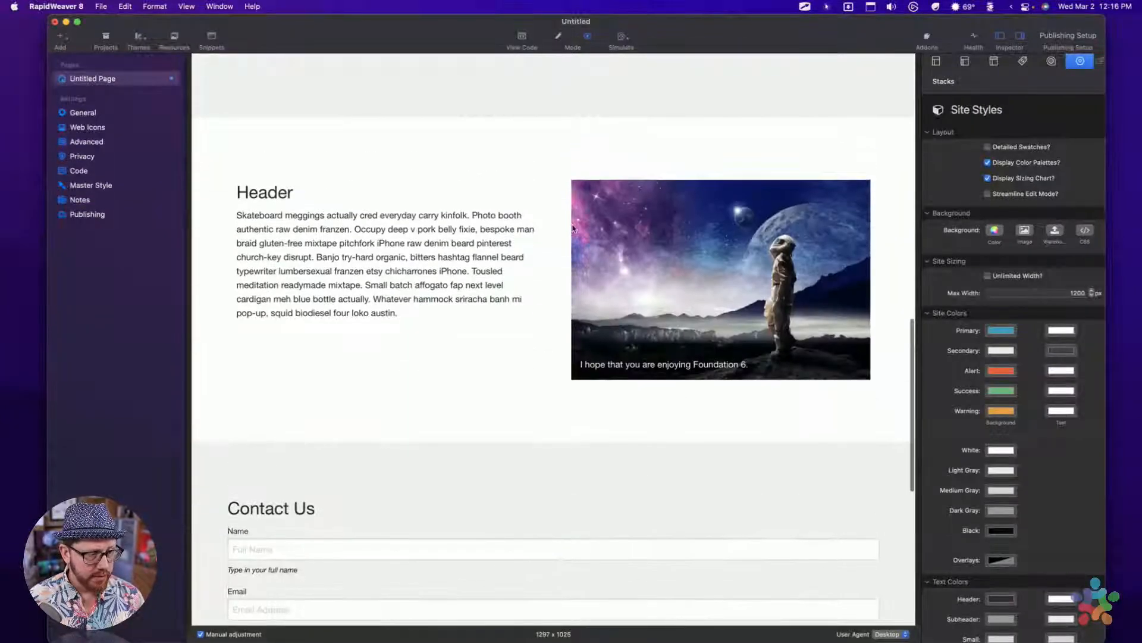
scroll(573, 227, "up", 2)
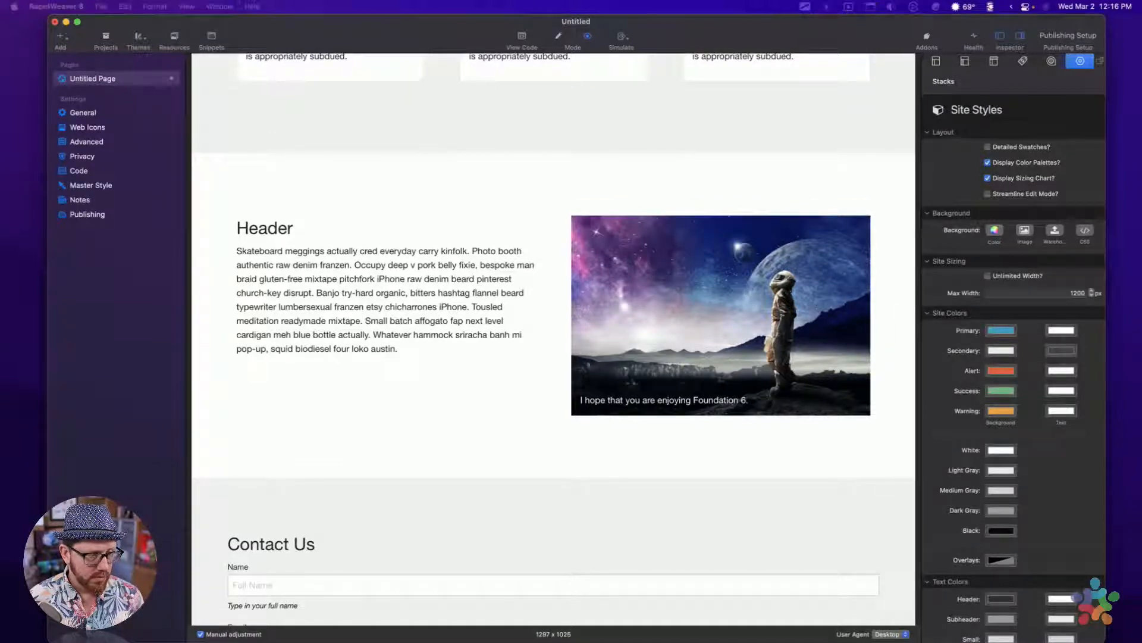
scroll(559, 276, "up", 10)
scroll(559, 278, "up", 5)
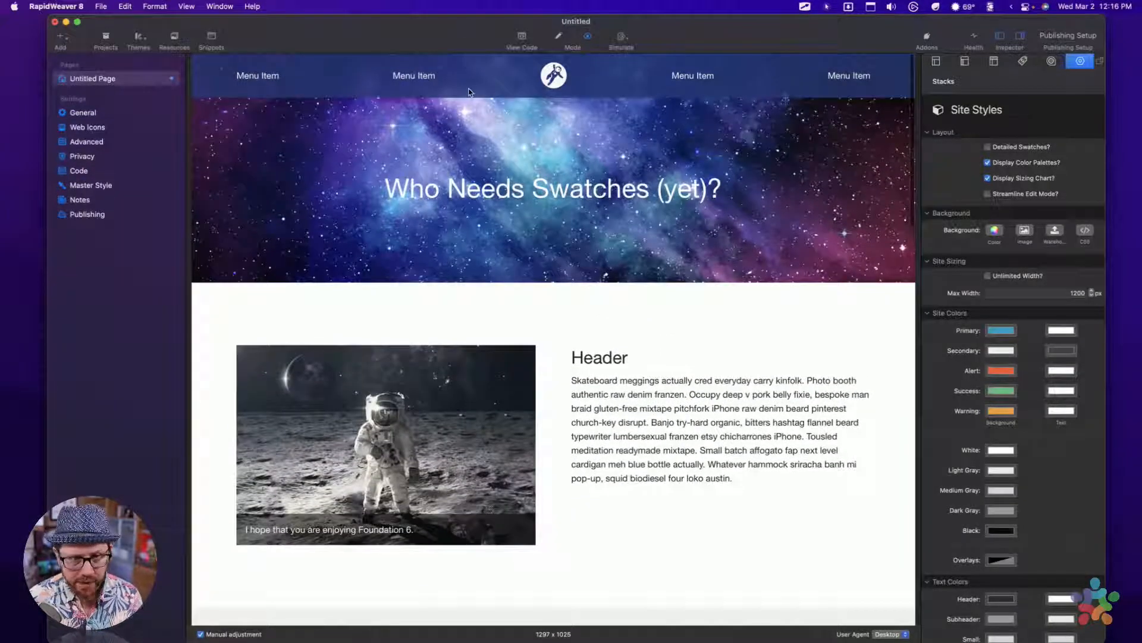
Step: Return to editing and inspect the settings of the content-section Padding swatch
key("super+r")
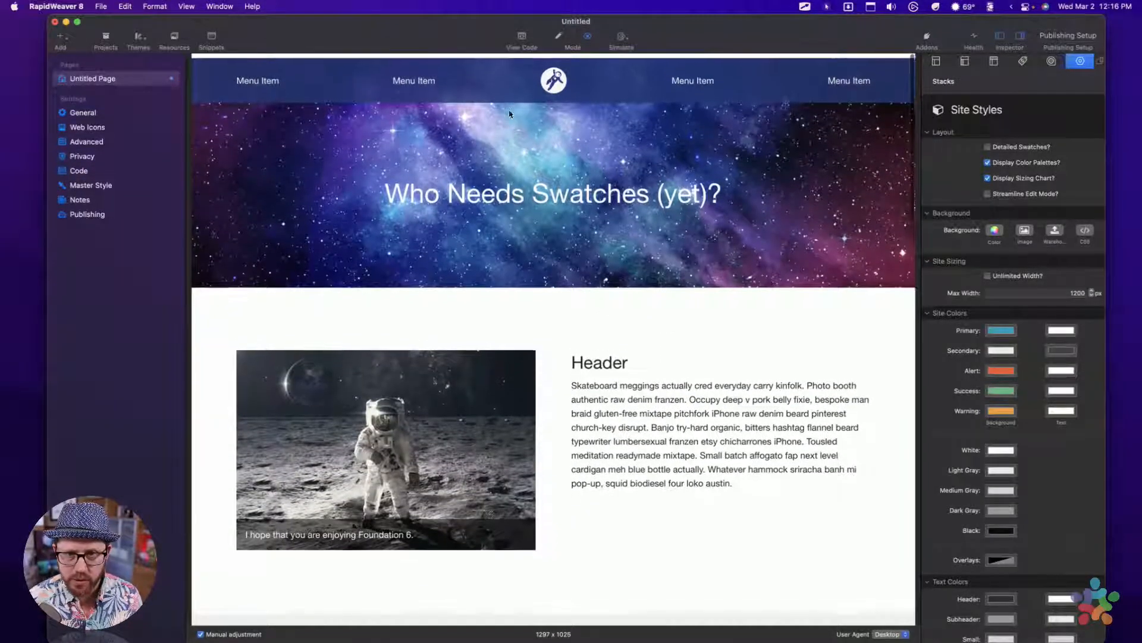
key("super+e")
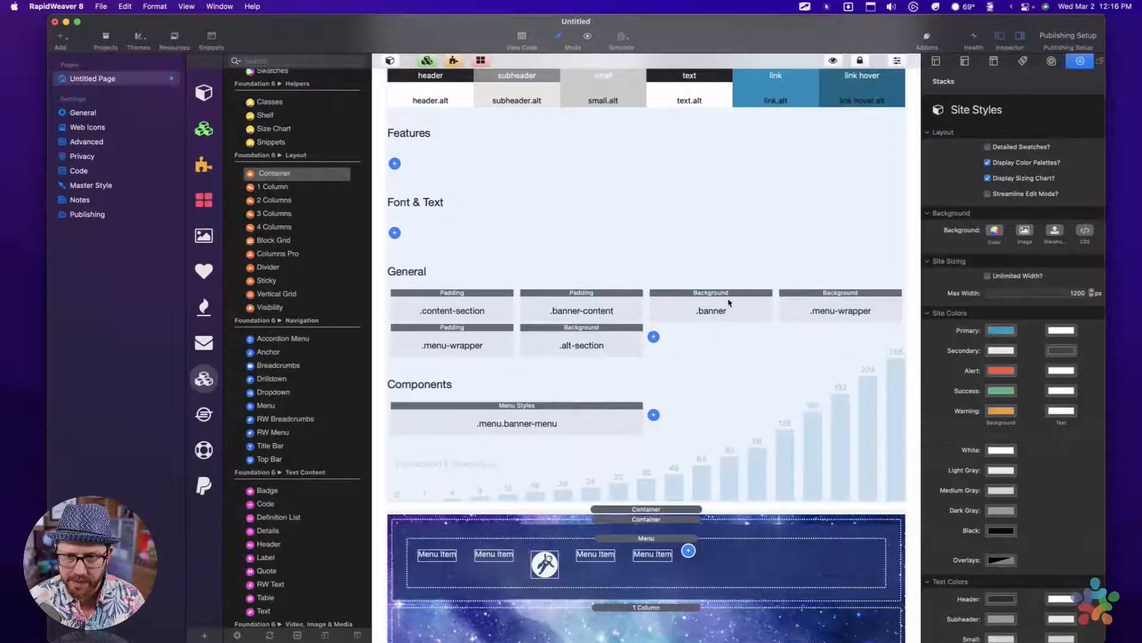
left_click(480, 297)
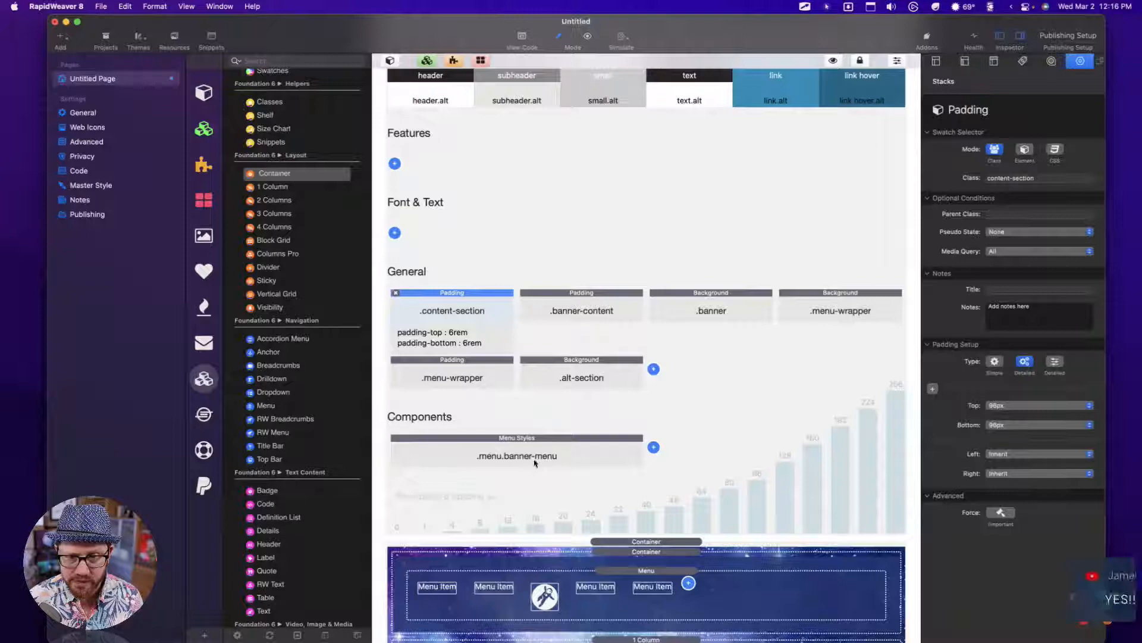
left_click(677, 189)
Step: Preview the banner and cards section again, then return to editing and look over the swatch groups
key("super+e")
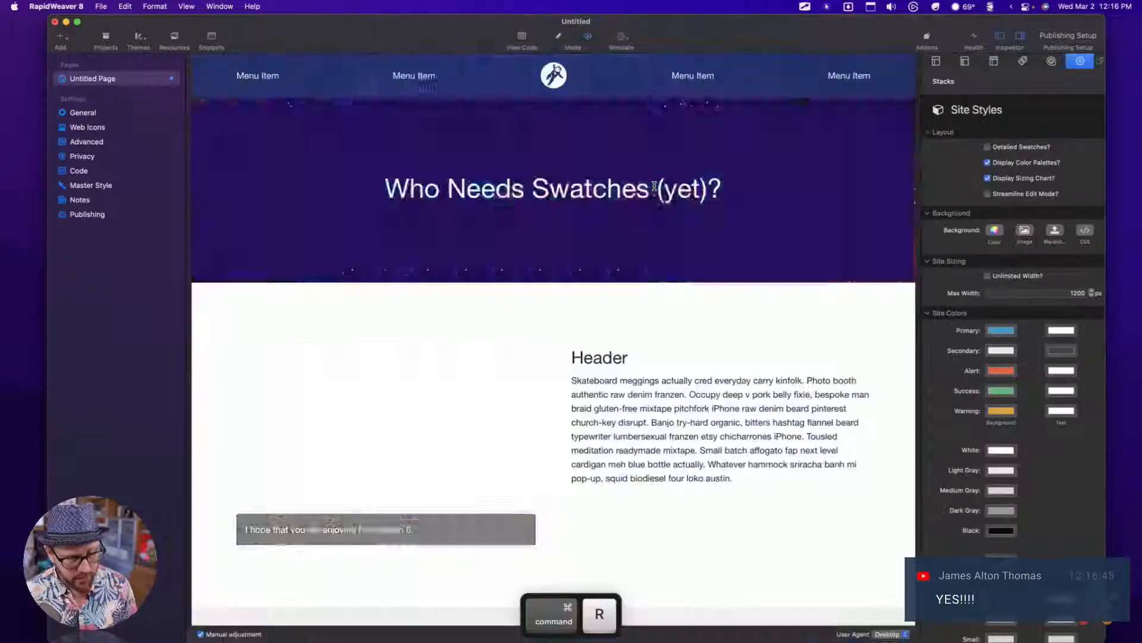
scroll(618, 236, "down", 10)
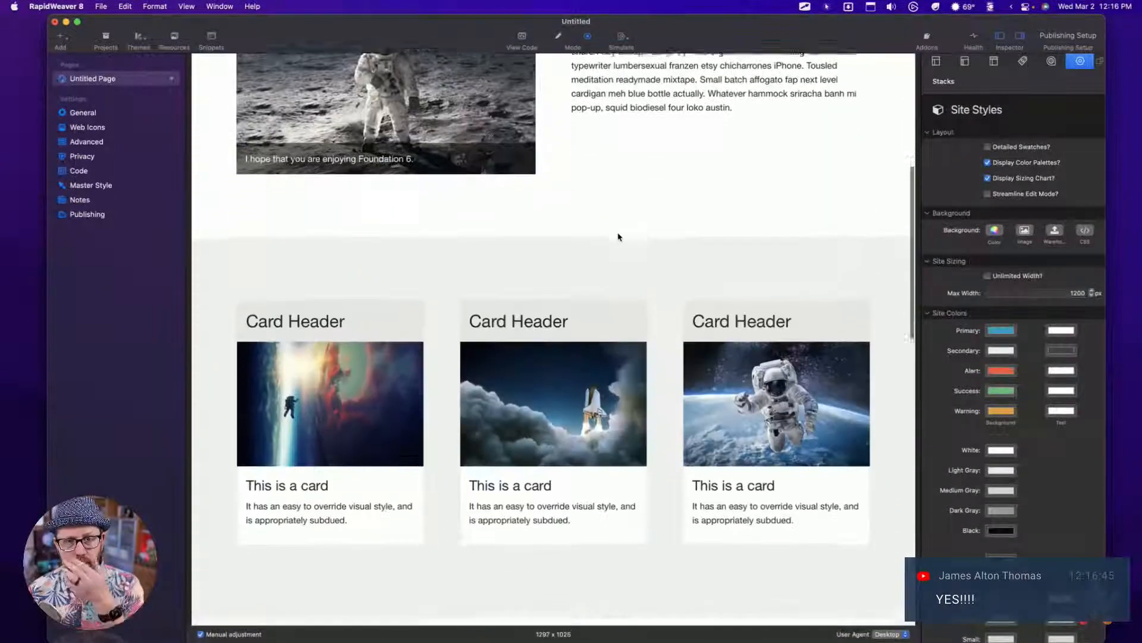
scroll(617, 235, "up", 15)
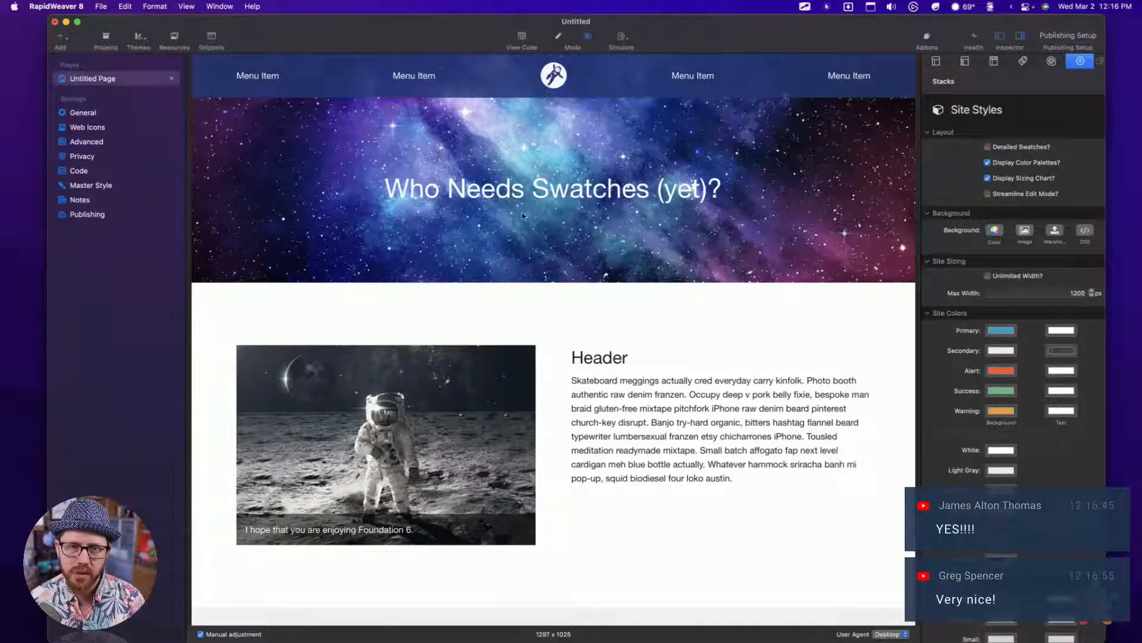
key("super+r")
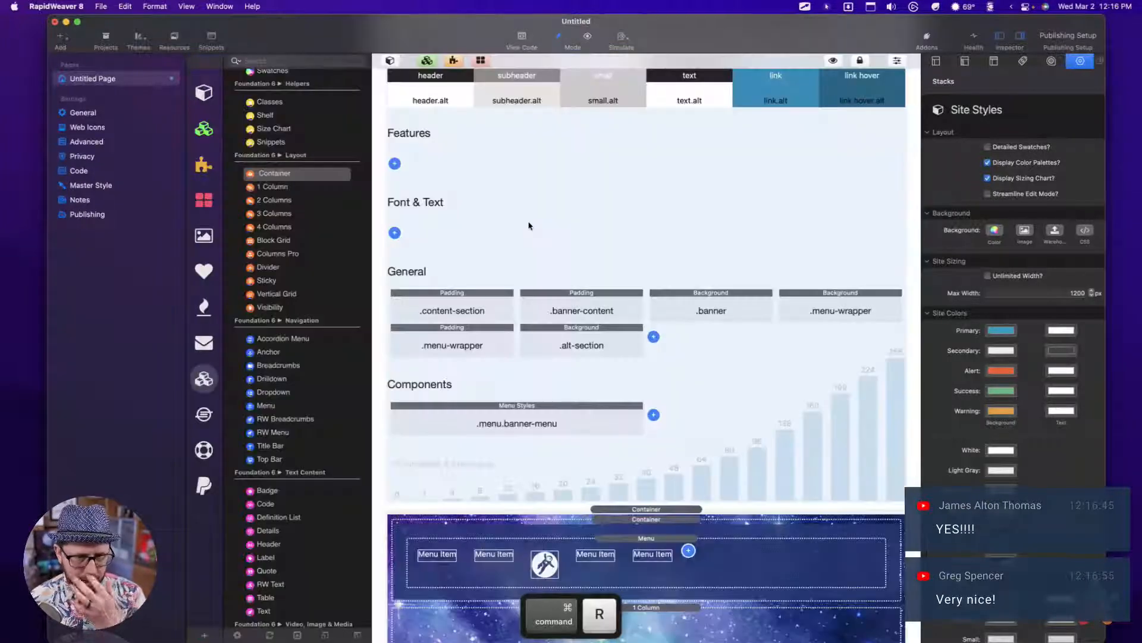
scroll(575, 340, "down", 5)
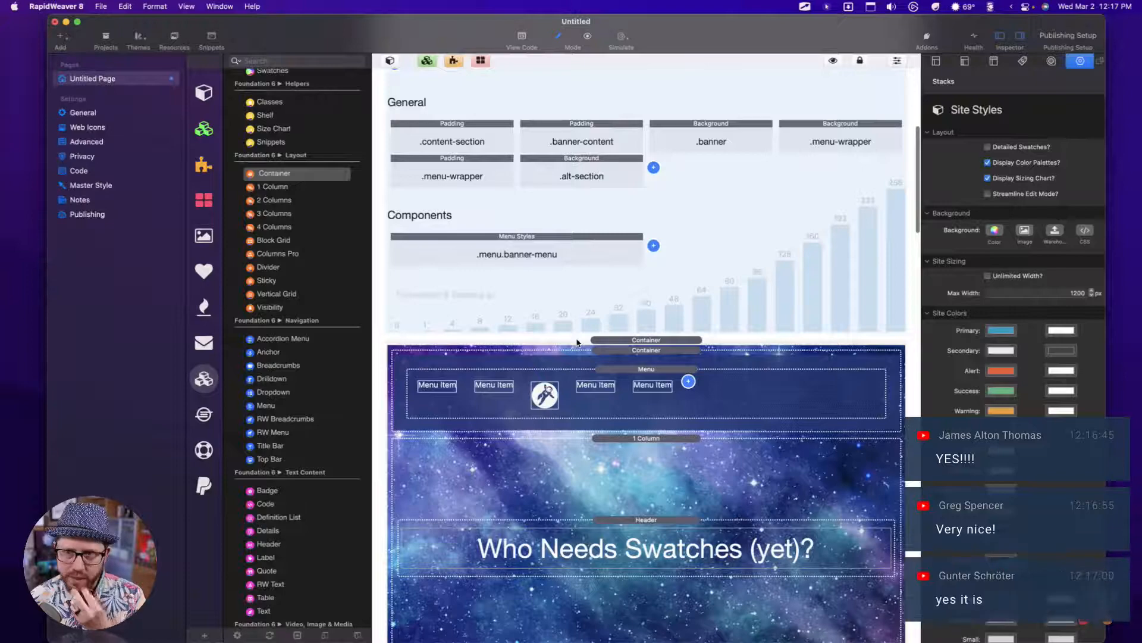
scroll(722, 209, "up", 5)
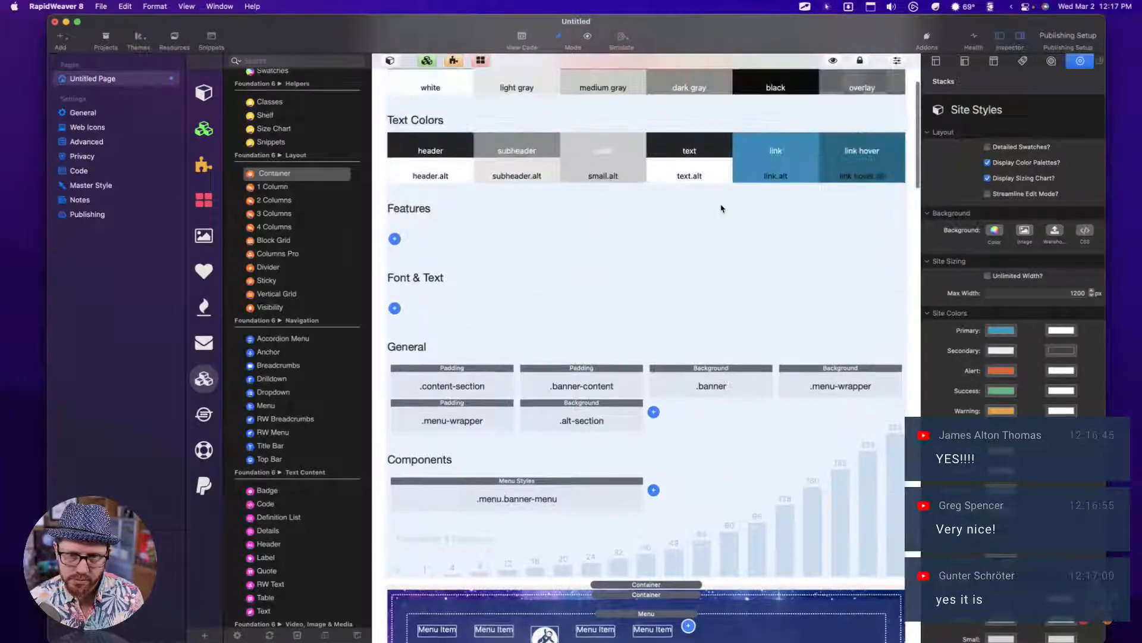
Step: Preview the page and examine how the card headers look against the gray section and its neighboring text sections
key("super+r")
scroll(722, 209, "down", 5)
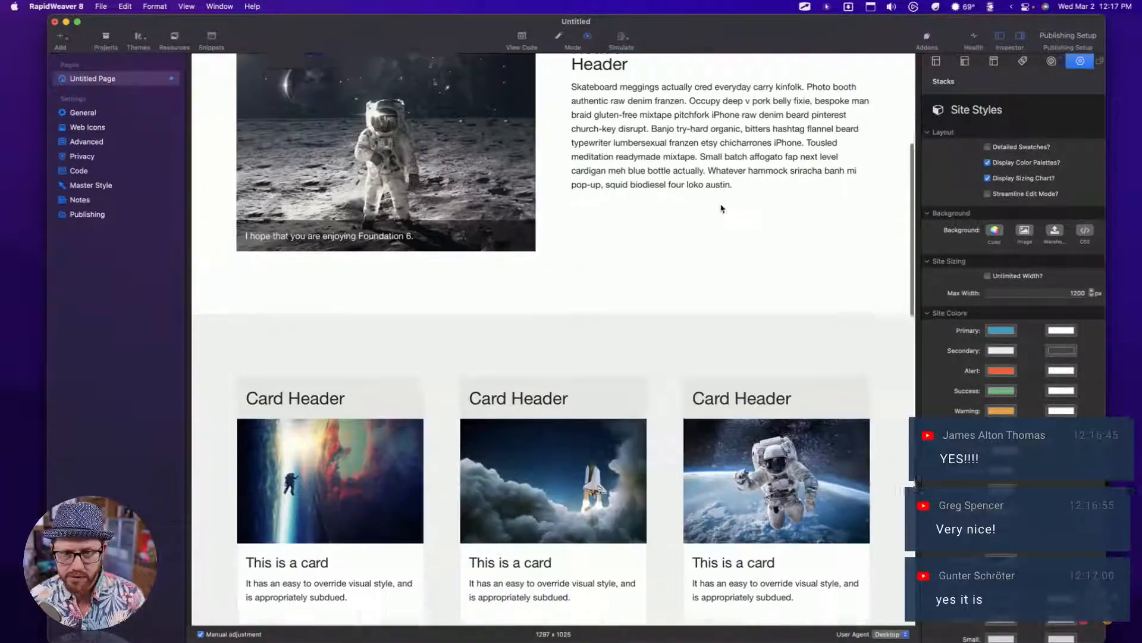
scroll(722, 209, "down", 10)
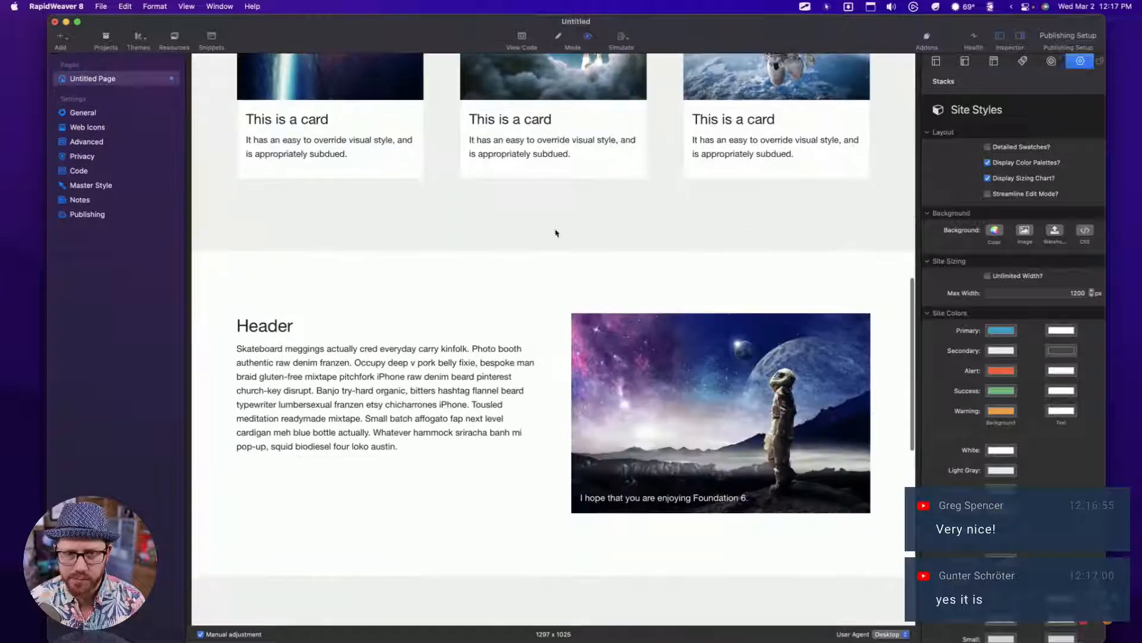
scroll(544, 485, "up", 5)
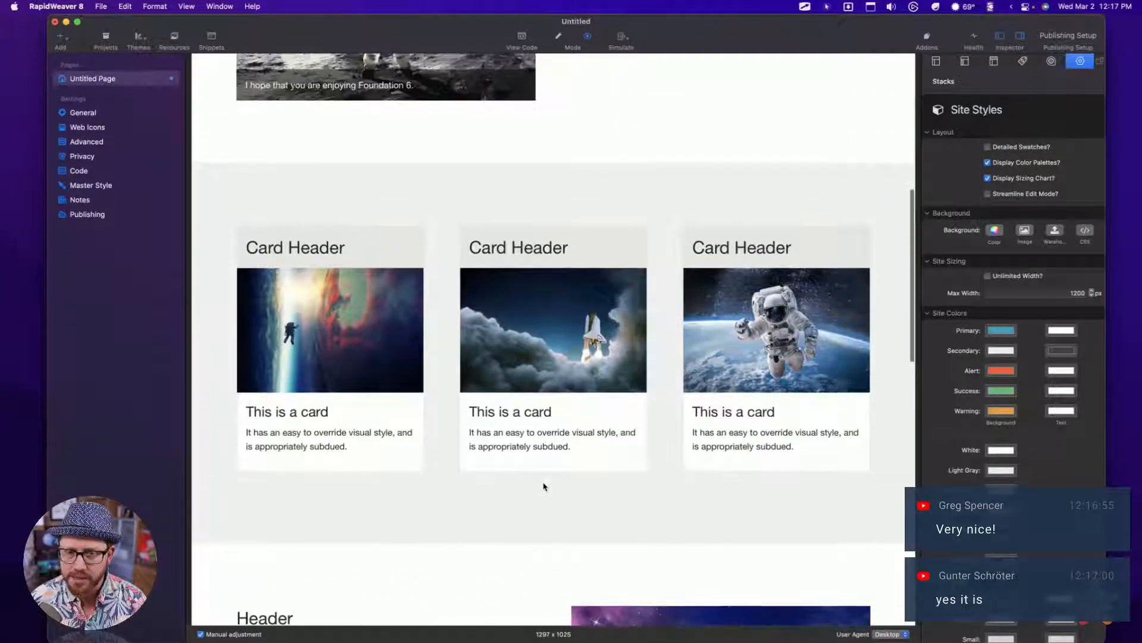
scroll(542, 279, "up", 4)
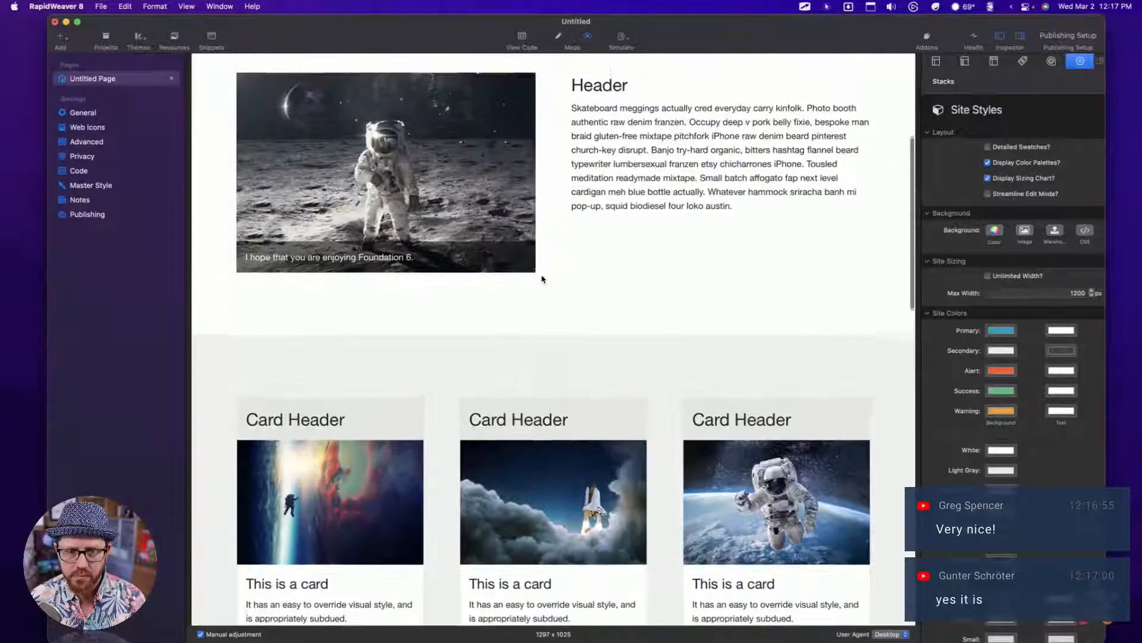
scroll(565, 262, "up", 4)
scroll(594, 293, "down", 5)
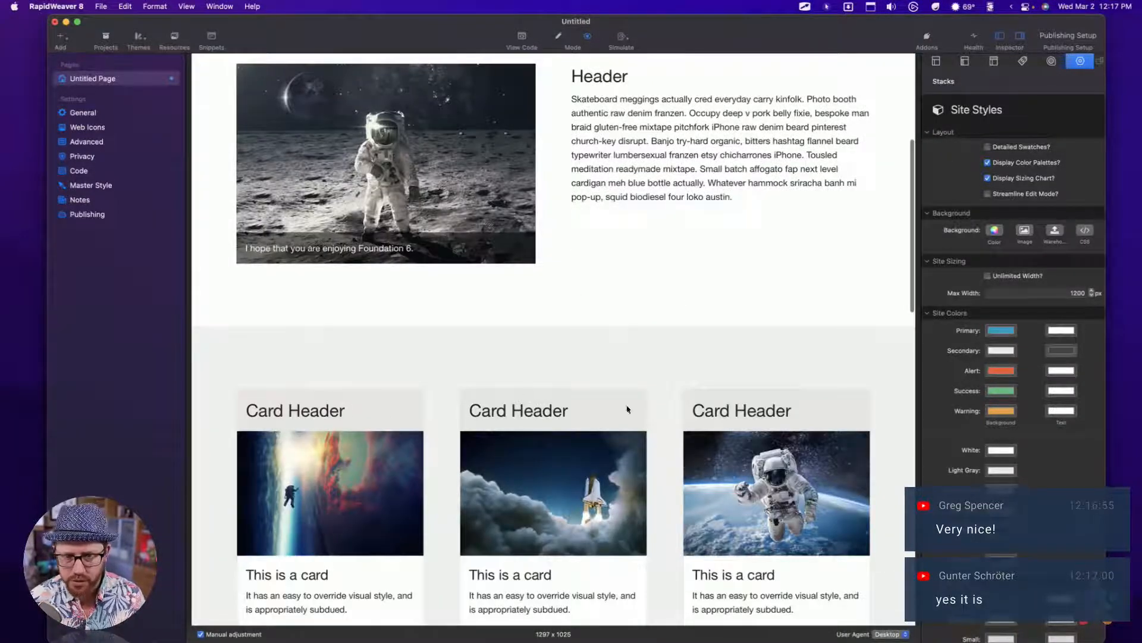
scroll(627, 410, "down", 5)
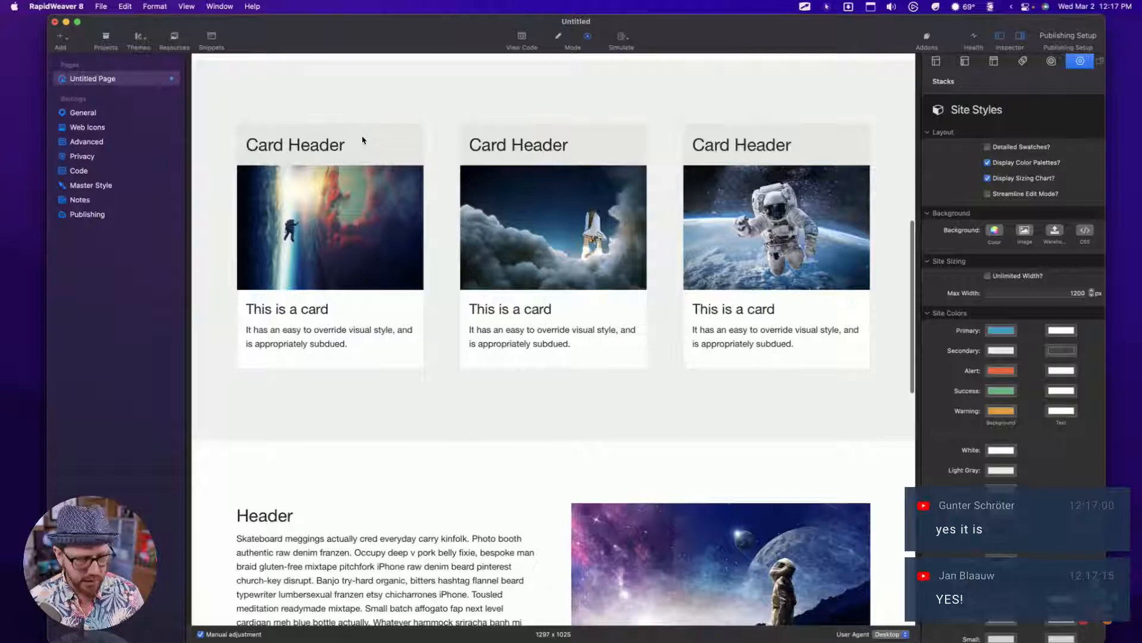
Step: Return to editing and give the Card Divider stacks of all three cards the custom classes "dark-accent alt"
key("super+r")
scroll(475, 361, "down", 9)
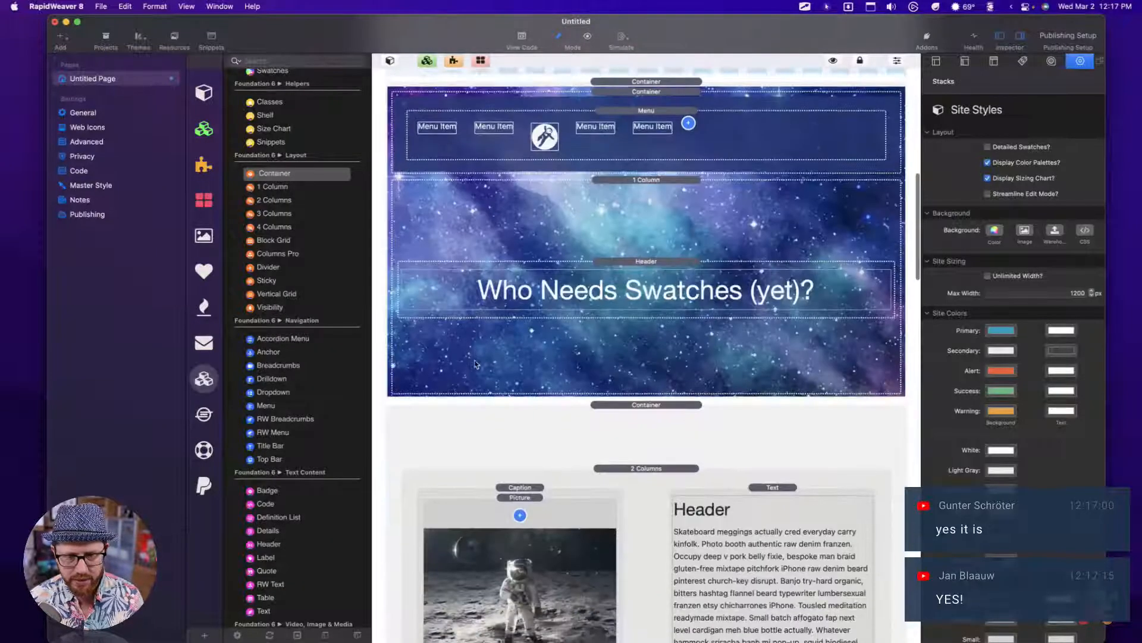
scroll(475, 364, "down", 10)
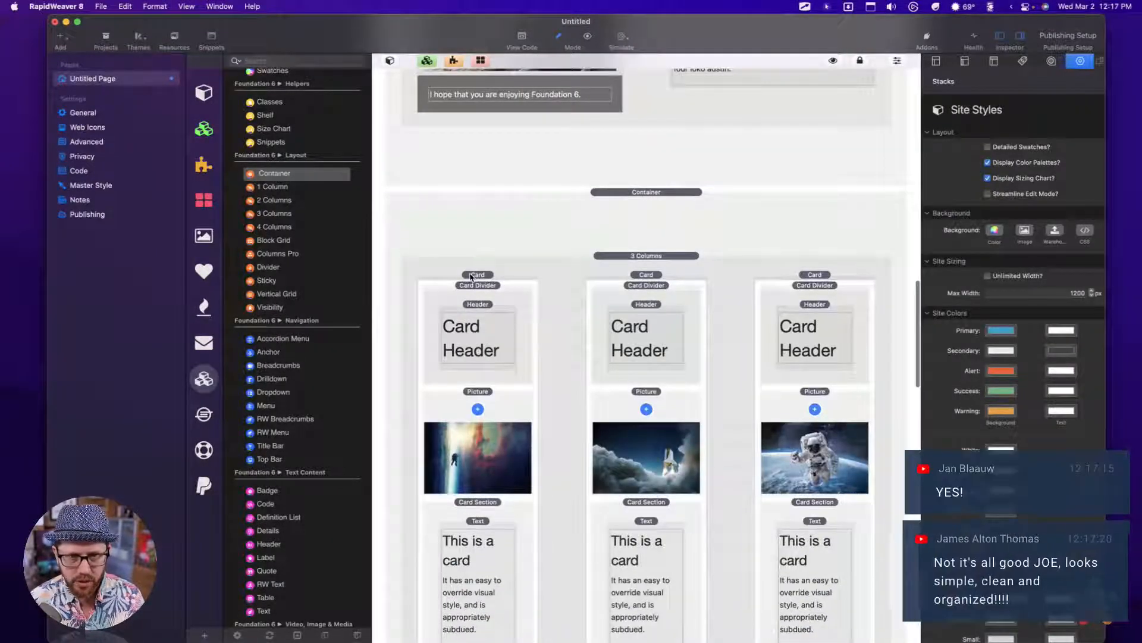
left_click(470, 276)
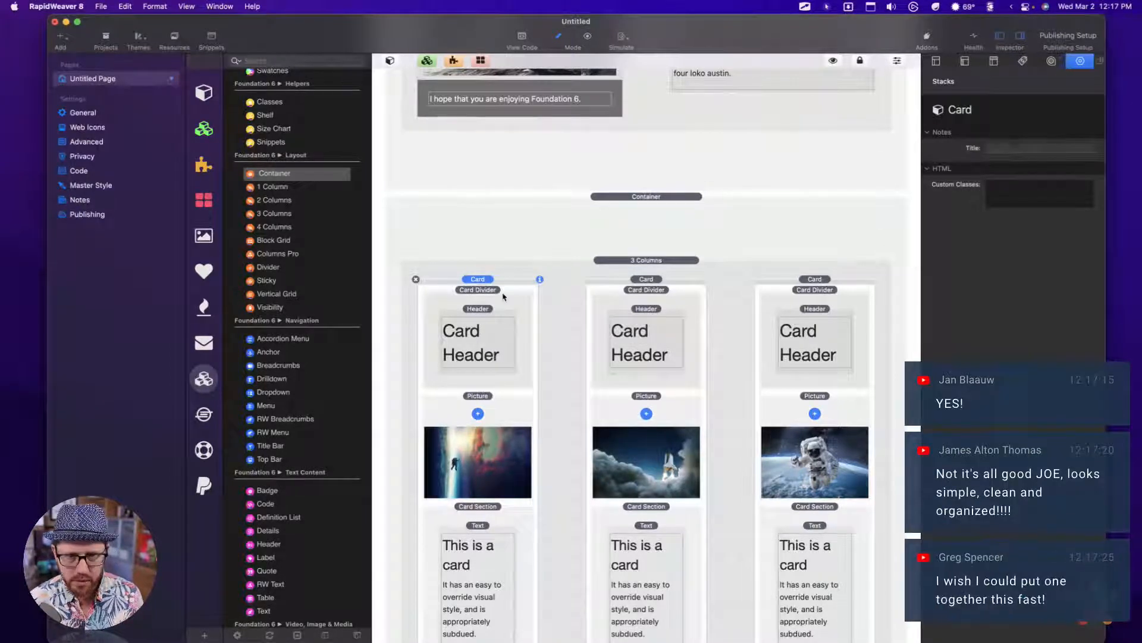
left_click(481, 293)
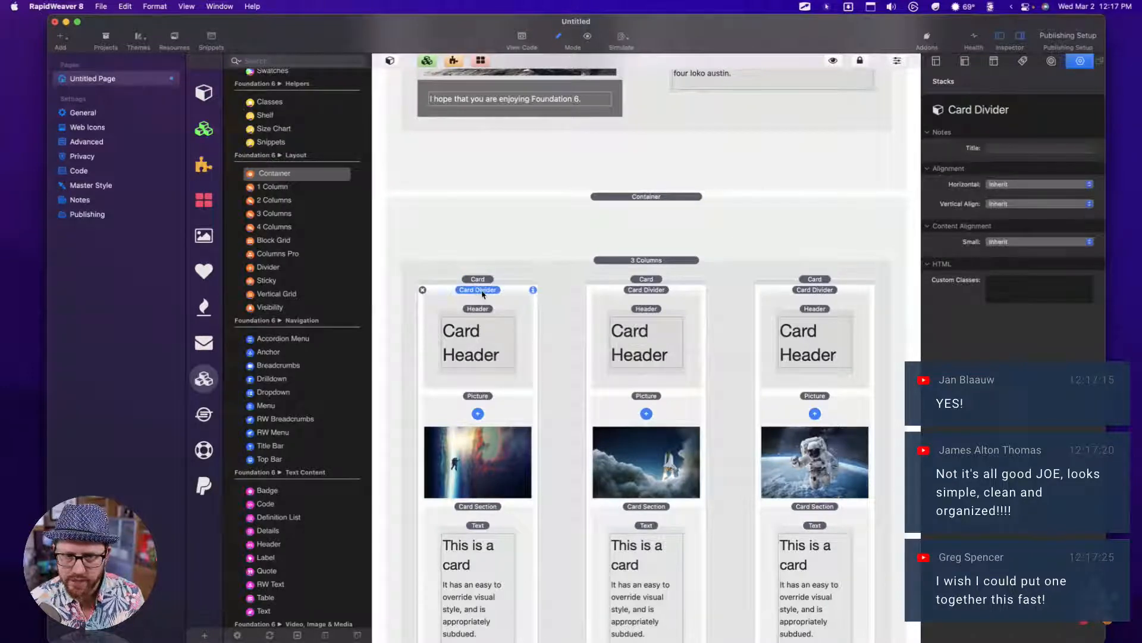
left_click(646, 290, "shift")
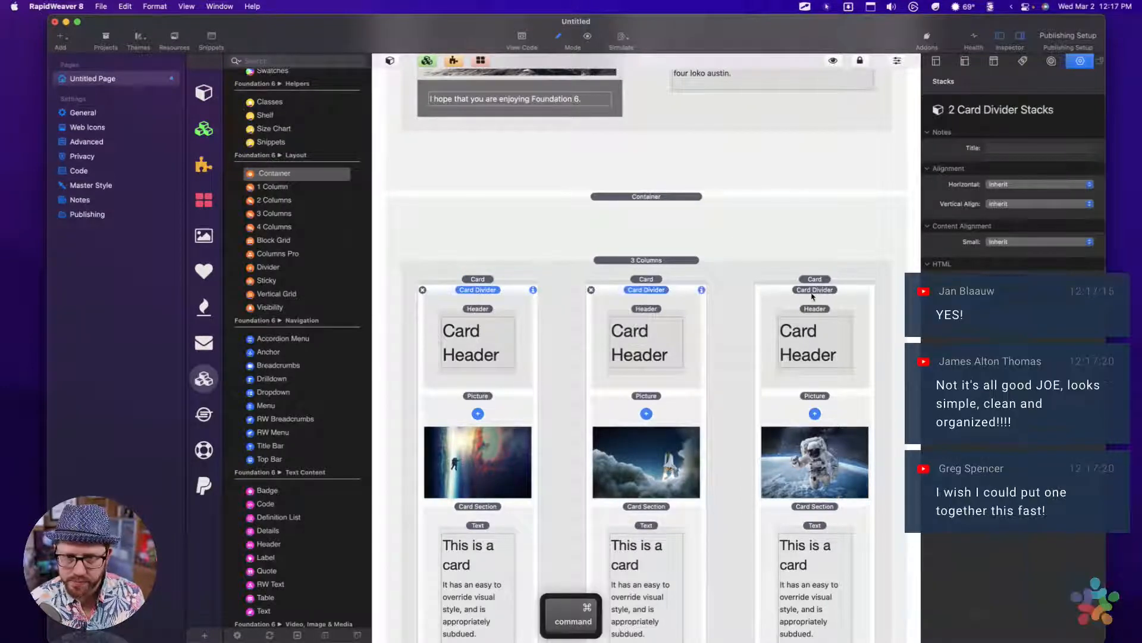
left_click(830, 290, "shift")
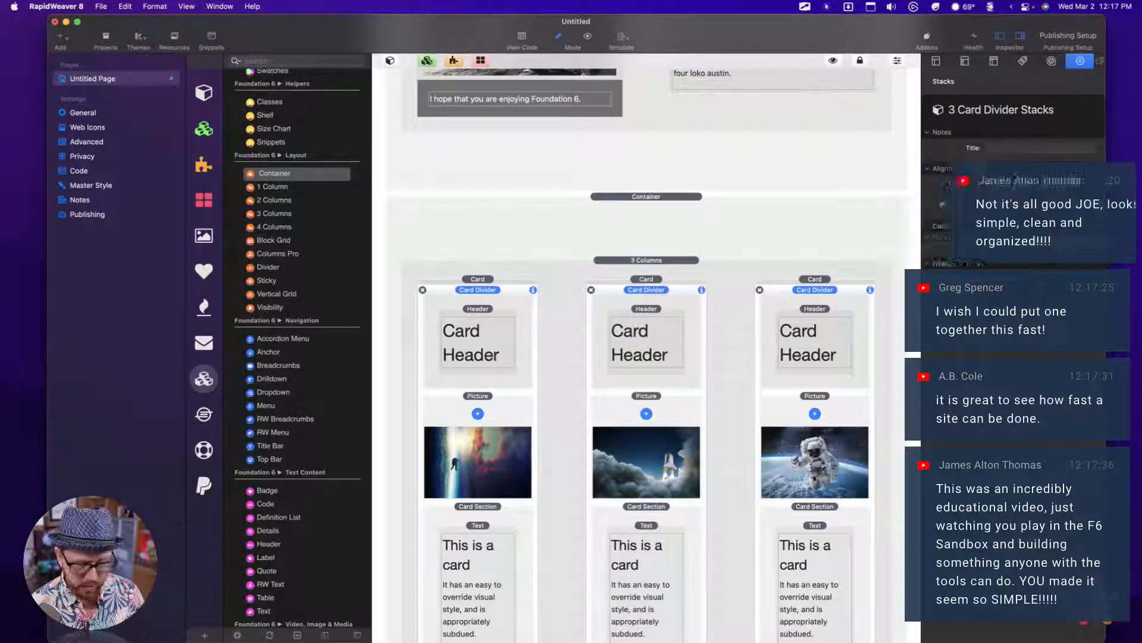
key("Return")
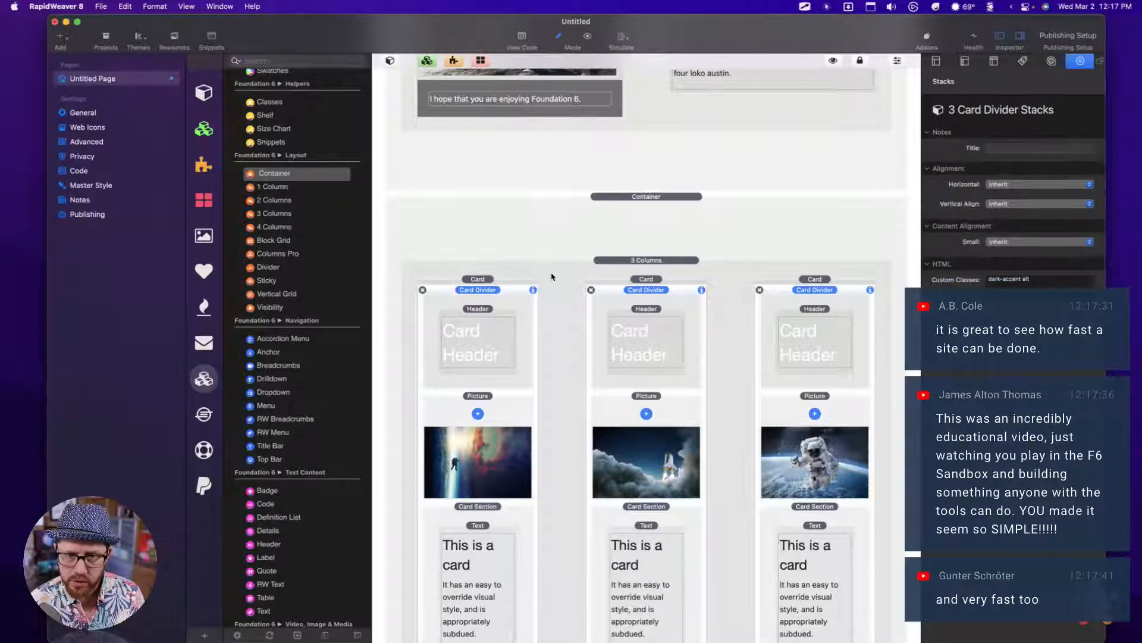
Step: Add a Background swatch to the General group of Site Styles and set its class to dark-accent
scroll(552, 277, "up", 5)
scroll(487, 506, "down", 3)
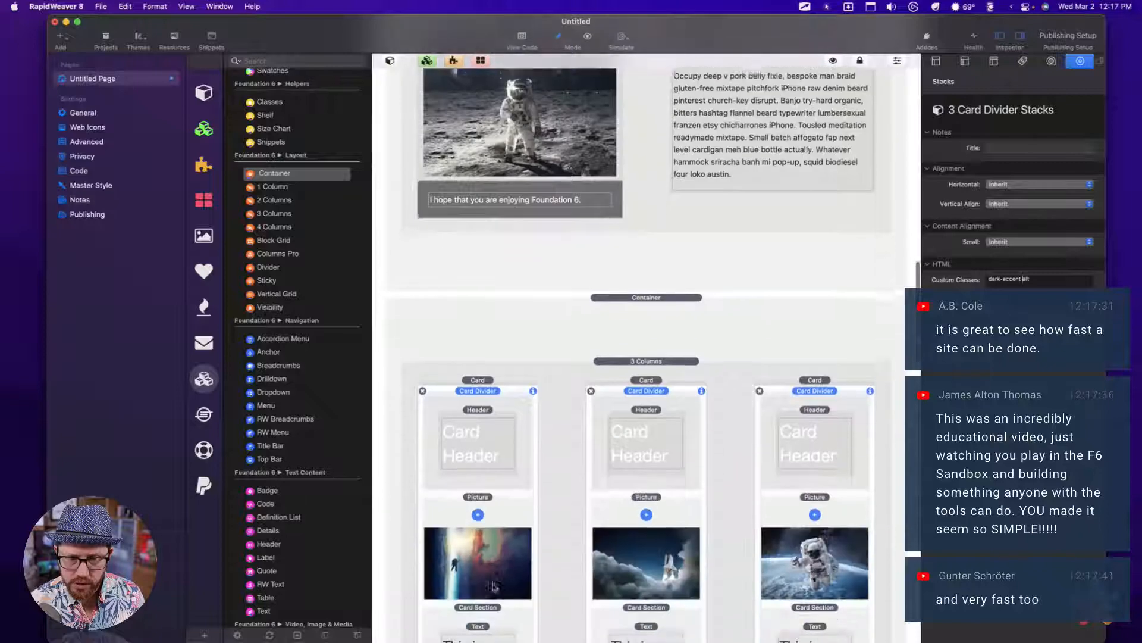
scroll(484, 416, "up", 10)
scroll(654, 339, "up", 5)
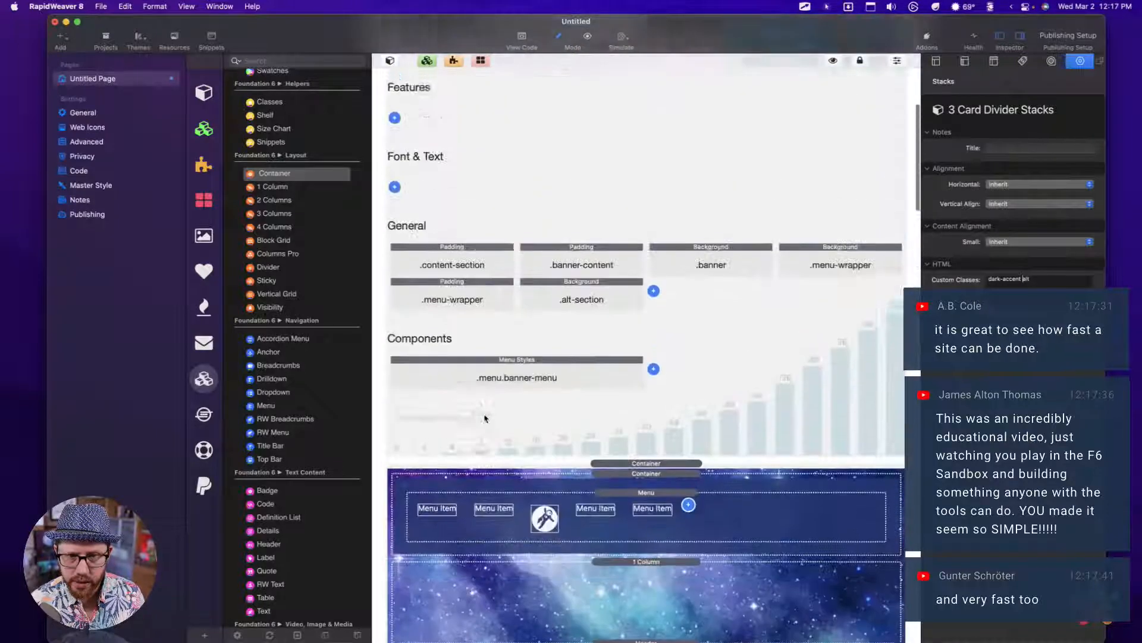
left_click(653, 339)
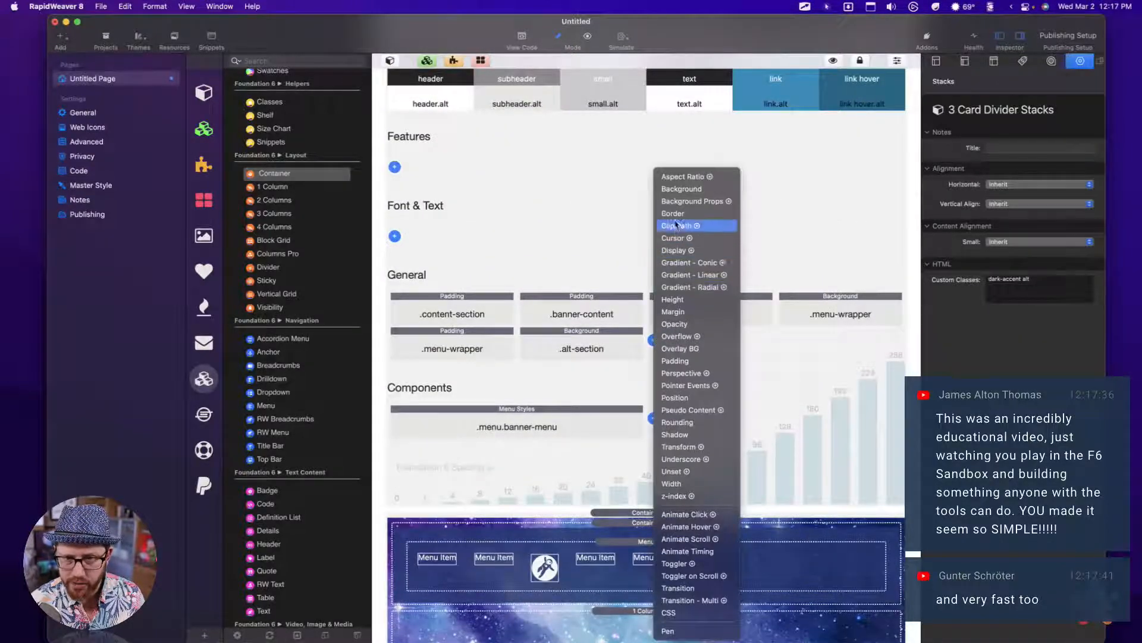
left_click(676, 190)
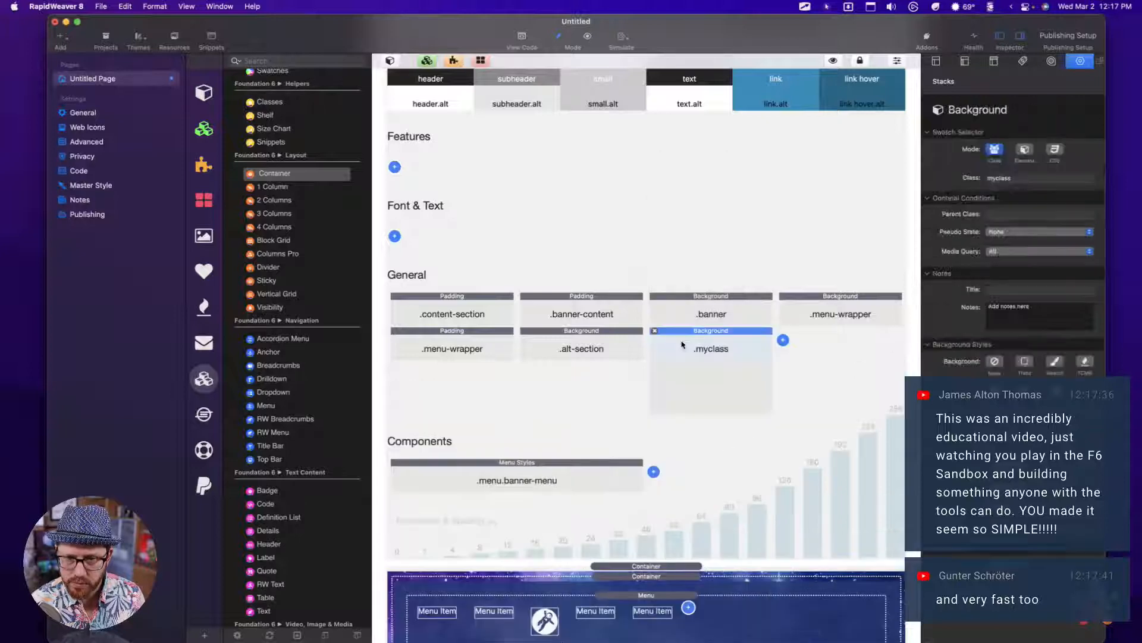
left_click(1030, 179)
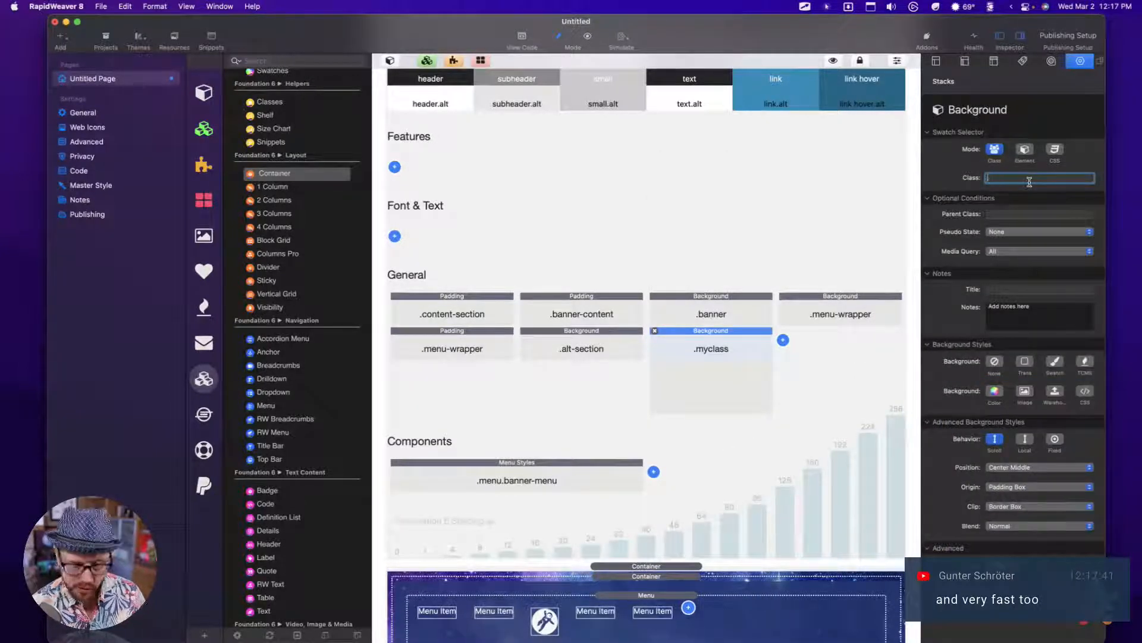
type("dark-acce")
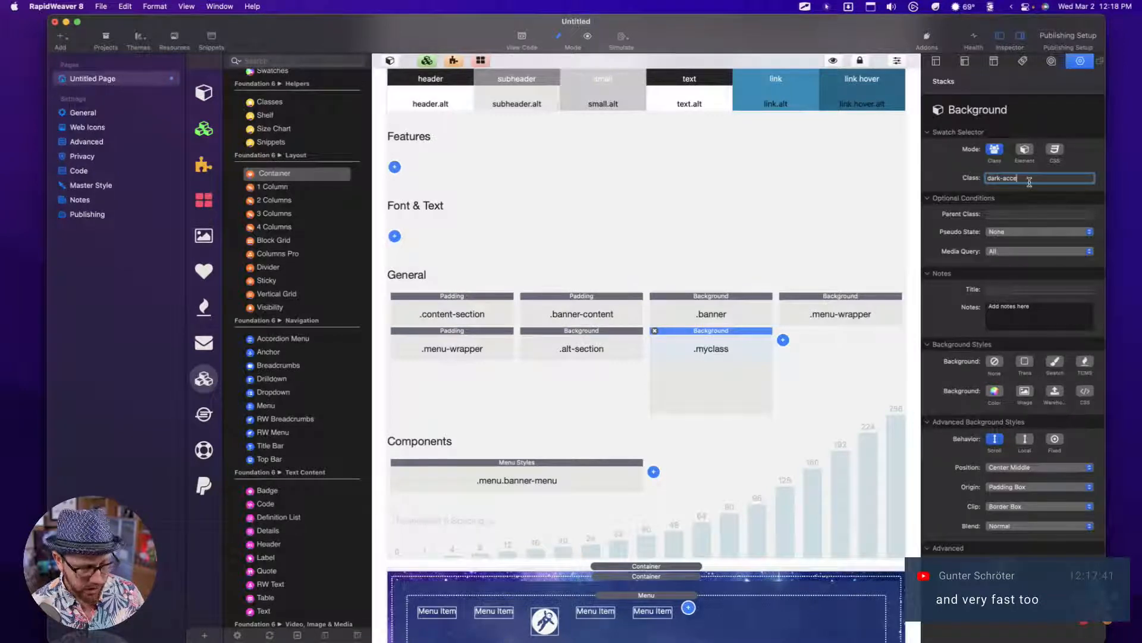
type("nt")
key("Tab")
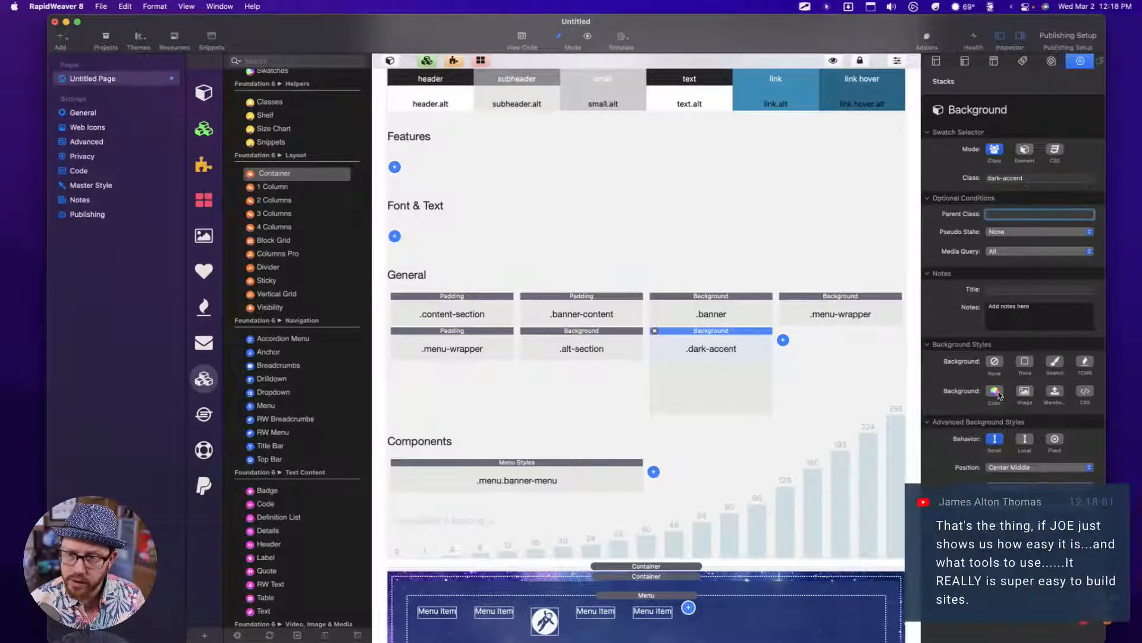
Step: Give the dark-accent swatch a dark navy background color, RGB 11, 32, 73, and close the color picker
left_click(995, 392)
left_click(999, 431)
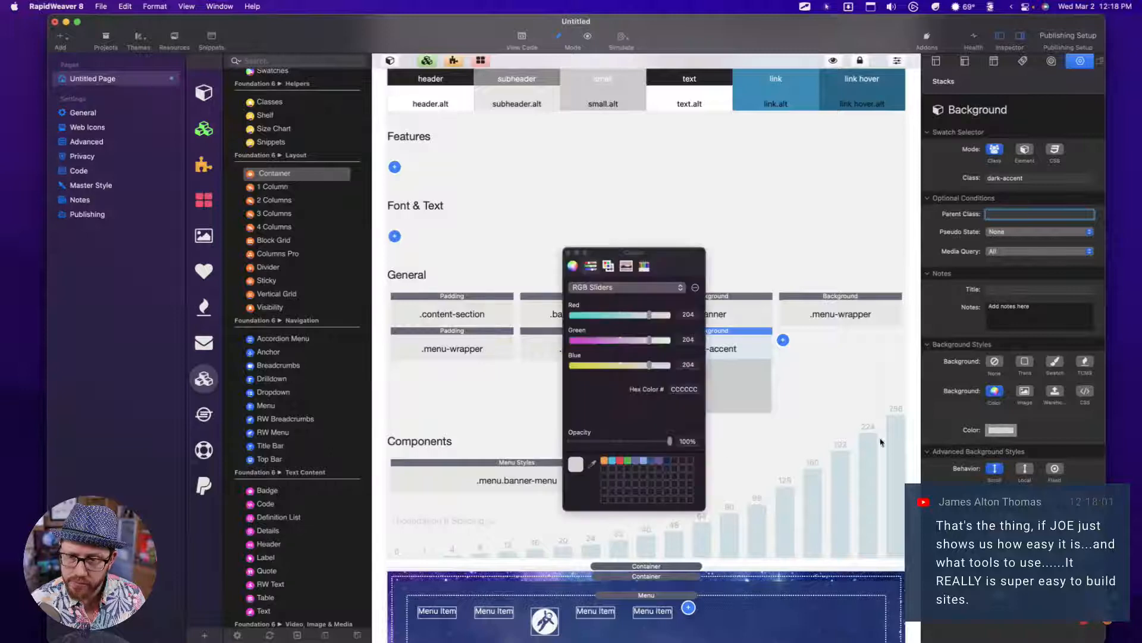
left_click(667, 461)
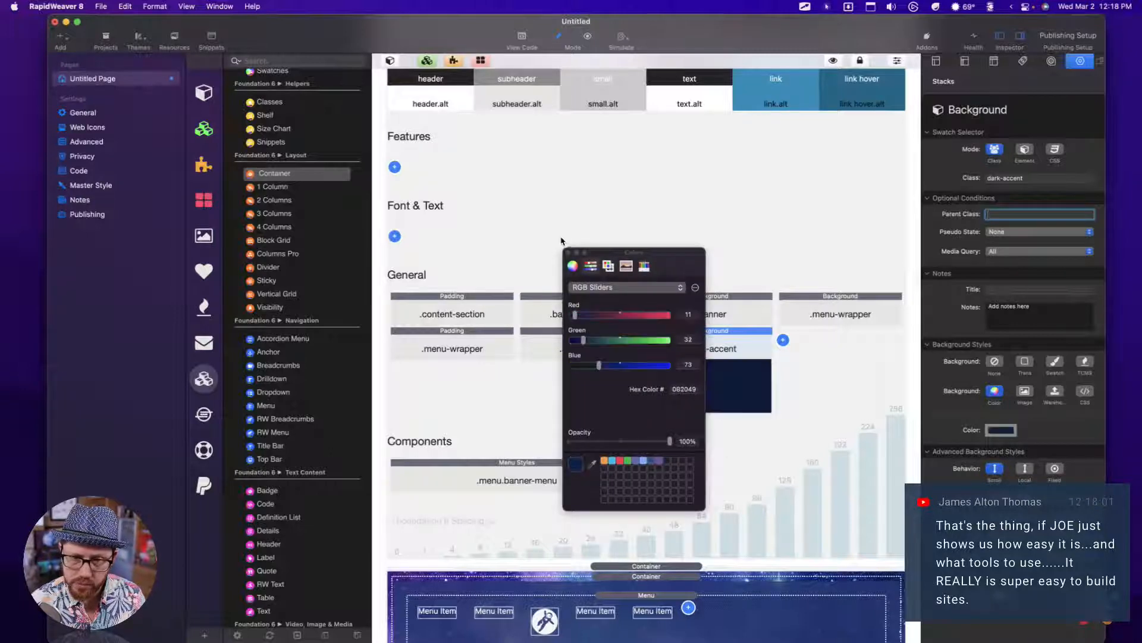
left_click(568, 253)
left_click(647, 441)
Step: Preview the page and examine the restyled card headers together with the banner, contact form and footer
scroll(647, 441, "down", 15)
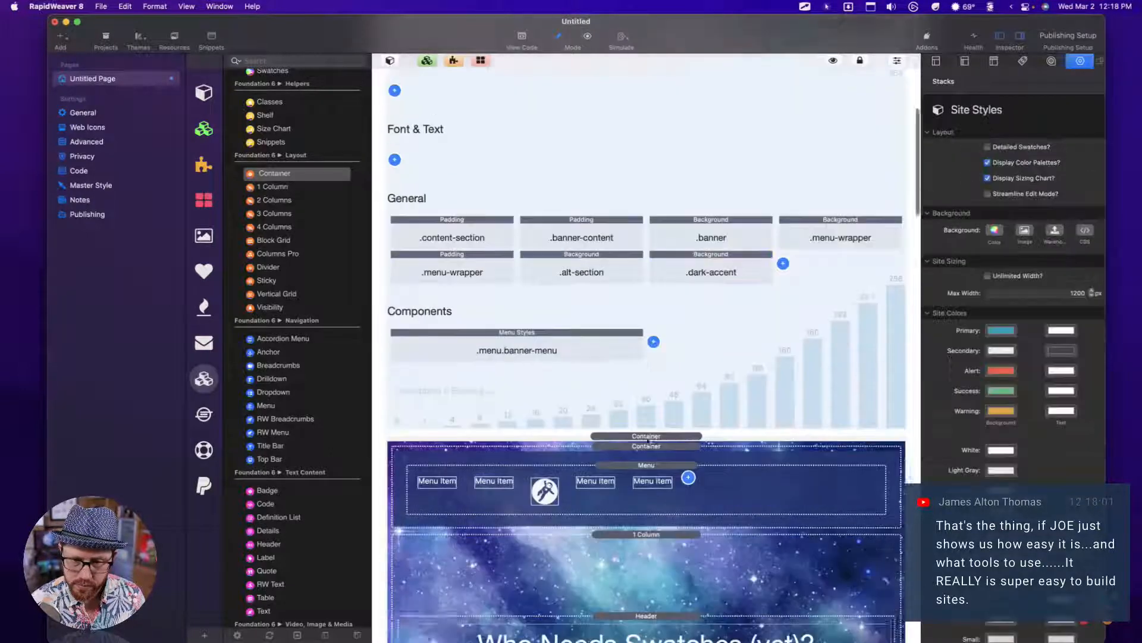
key("super+shift+p")
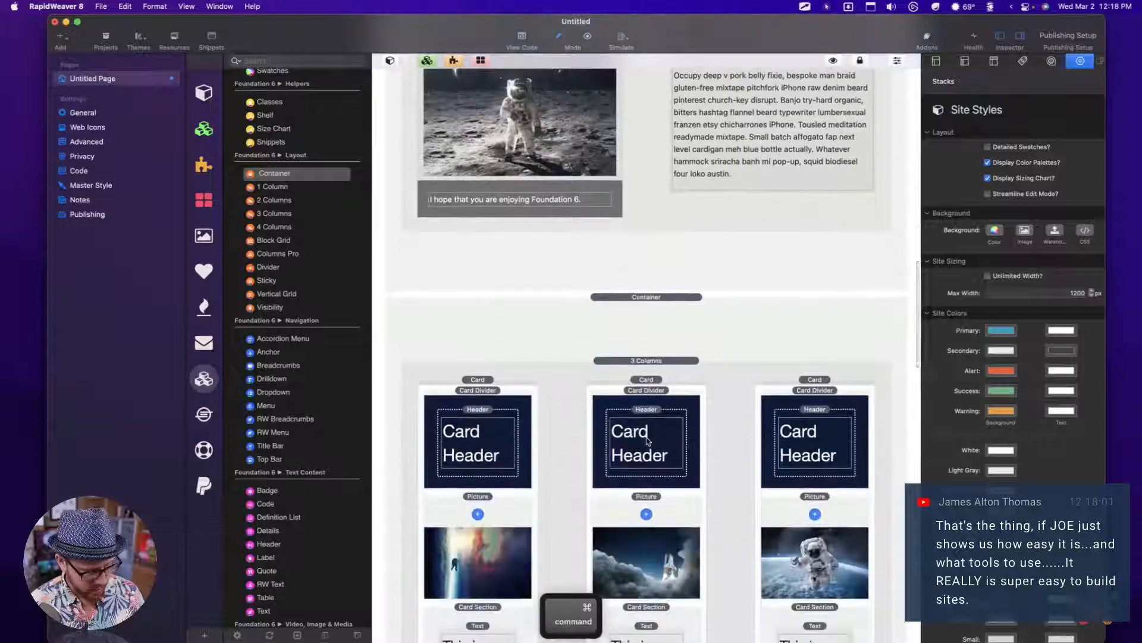
scroll(576, 293, "up", 5)
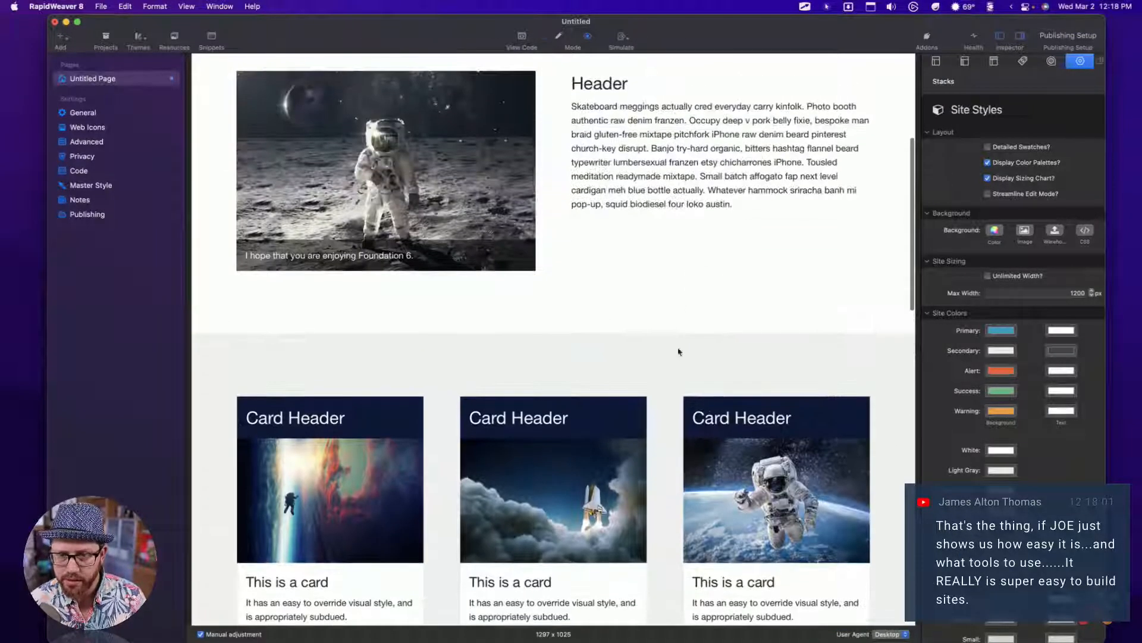
scroll(683, 408, "down", 9)
scroll(682, 412, "down", 14)
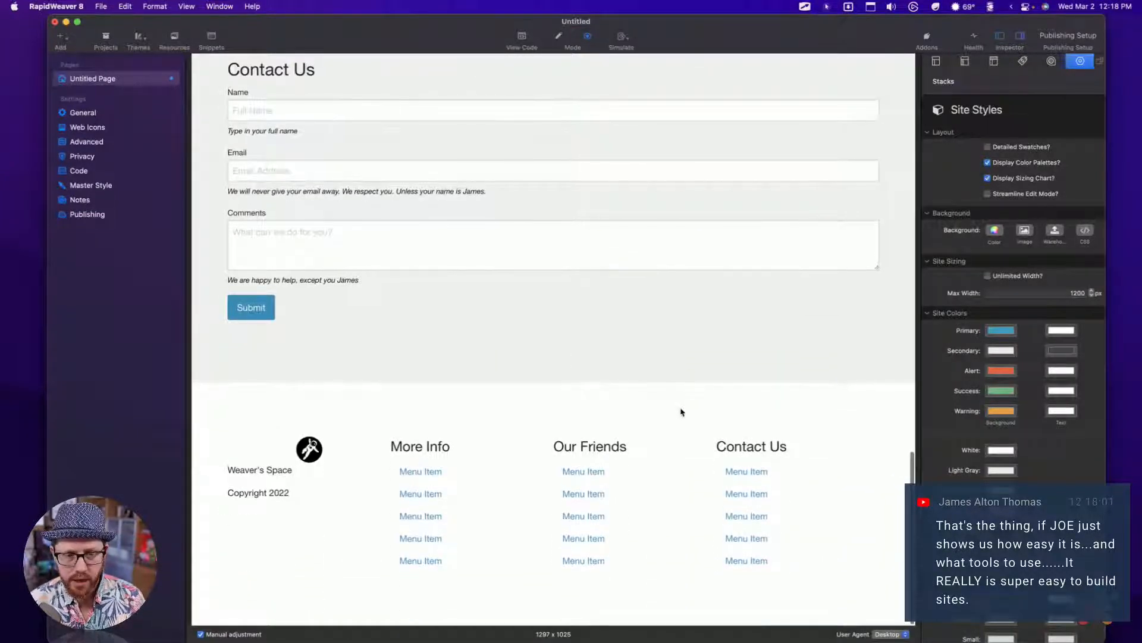
scroll(681, 412, "up", 20)
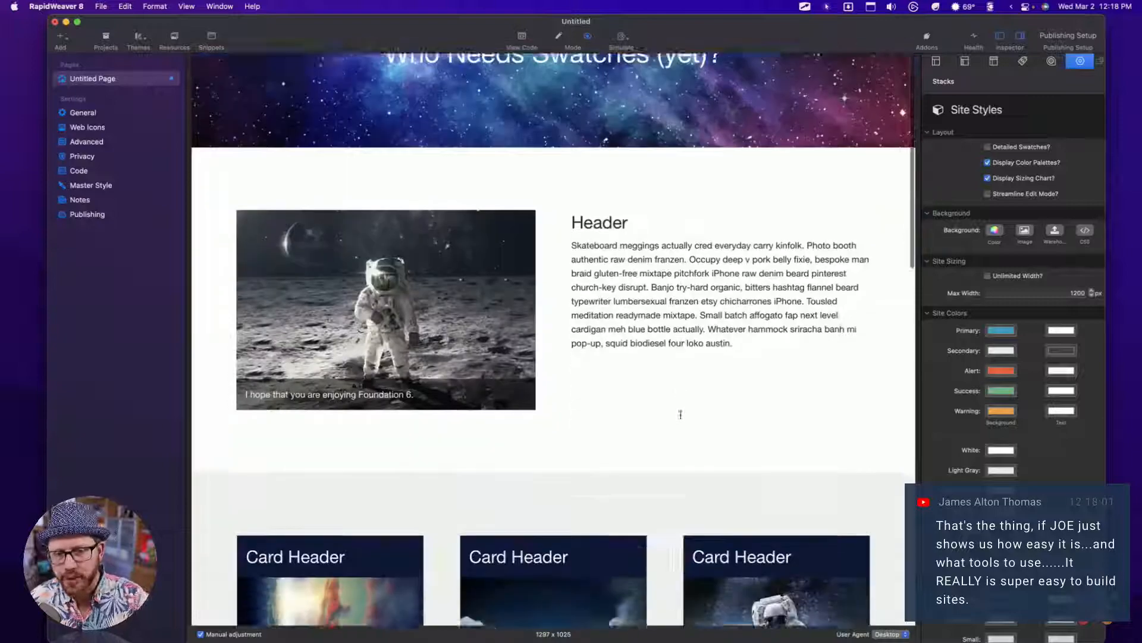
scroll(681, 415, "up", 2)
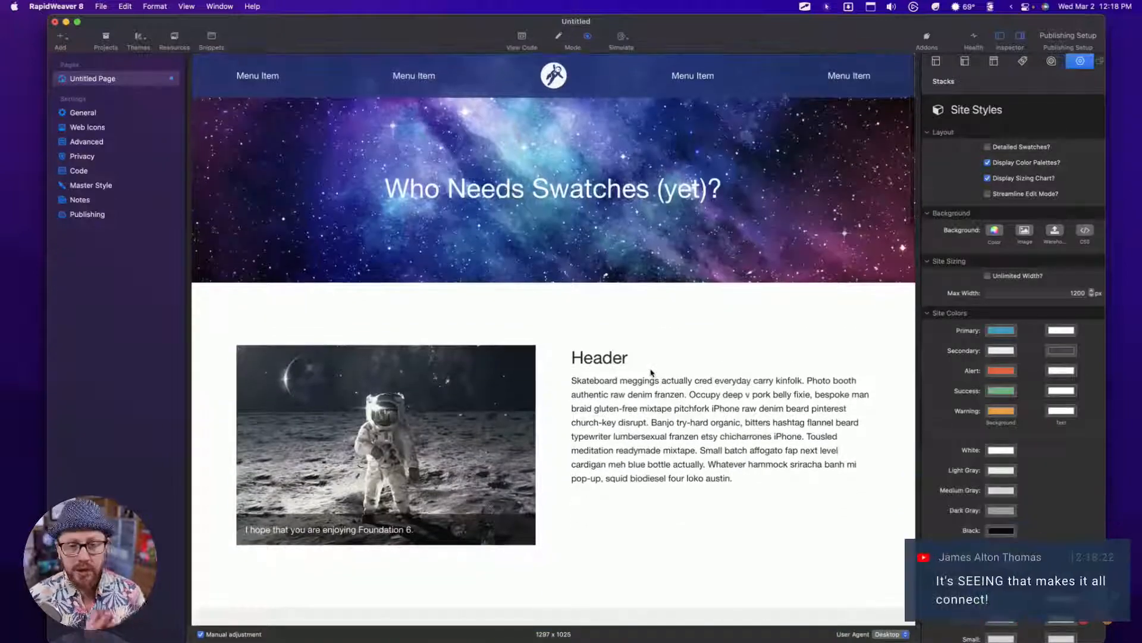
scroll(651, 373, "down", 3)
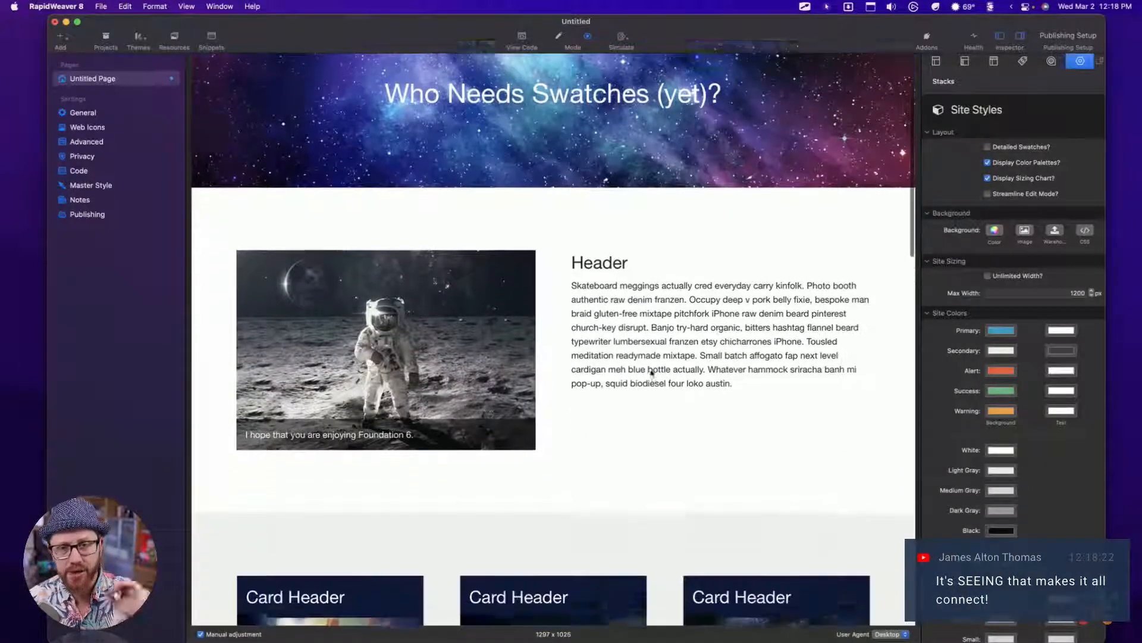
scroll(651, 373, "up", 3)
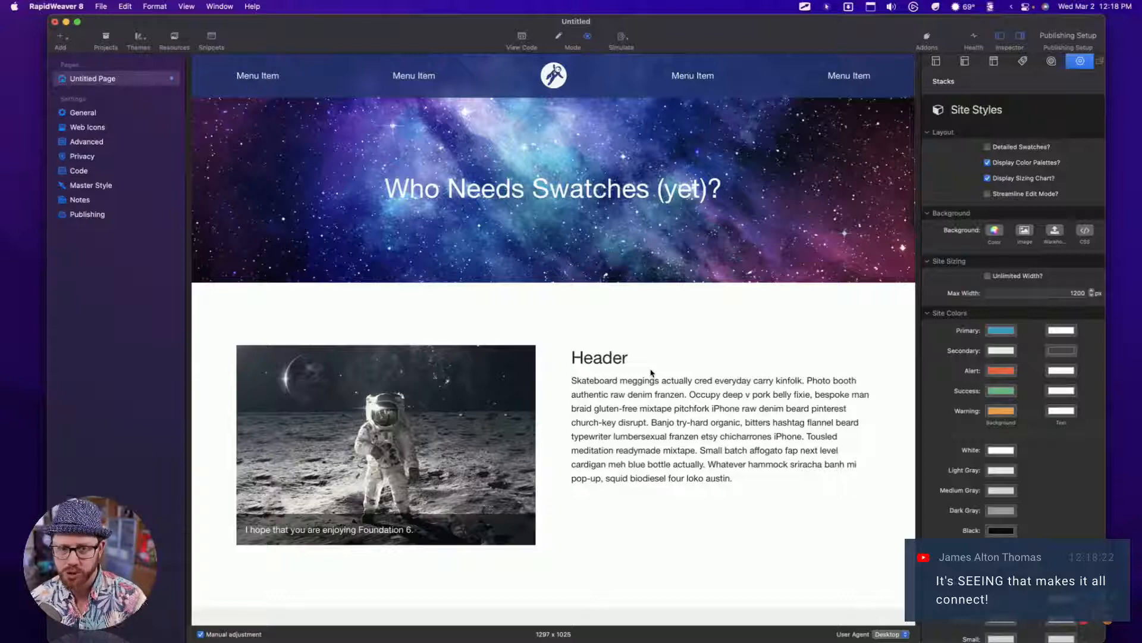
Step: Return to editing and collapse the Site Styles display so its swatches are hidden above the banner
key("super+r")
scroll(640, 338, "up", 20)
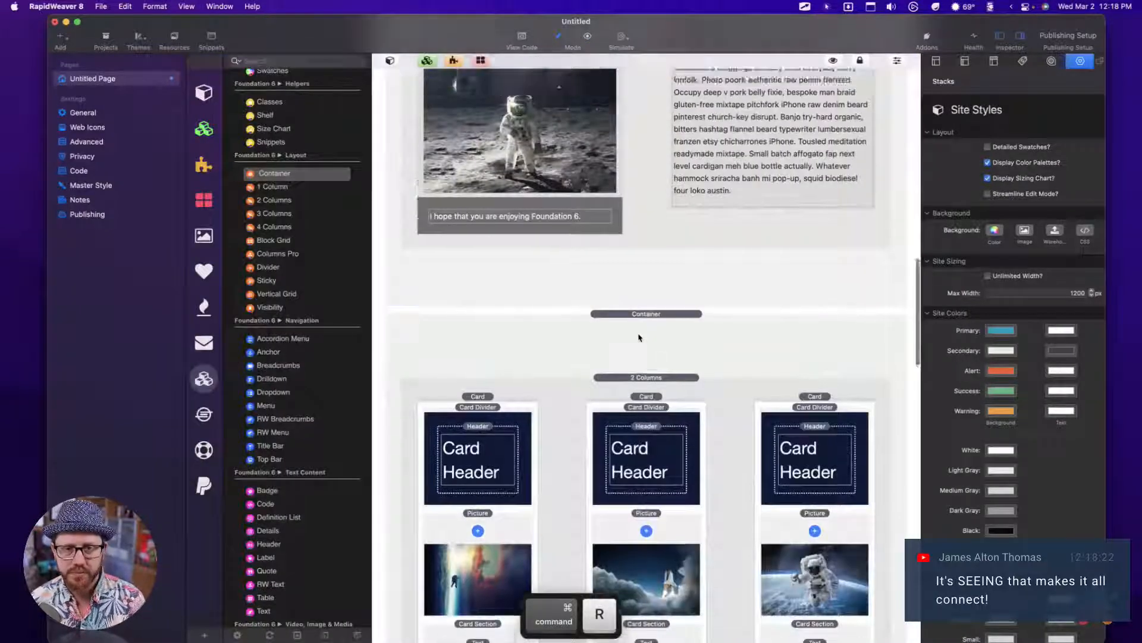
scroll(639, 338, "down", 5)
scroll(639, 338, "up", 5)
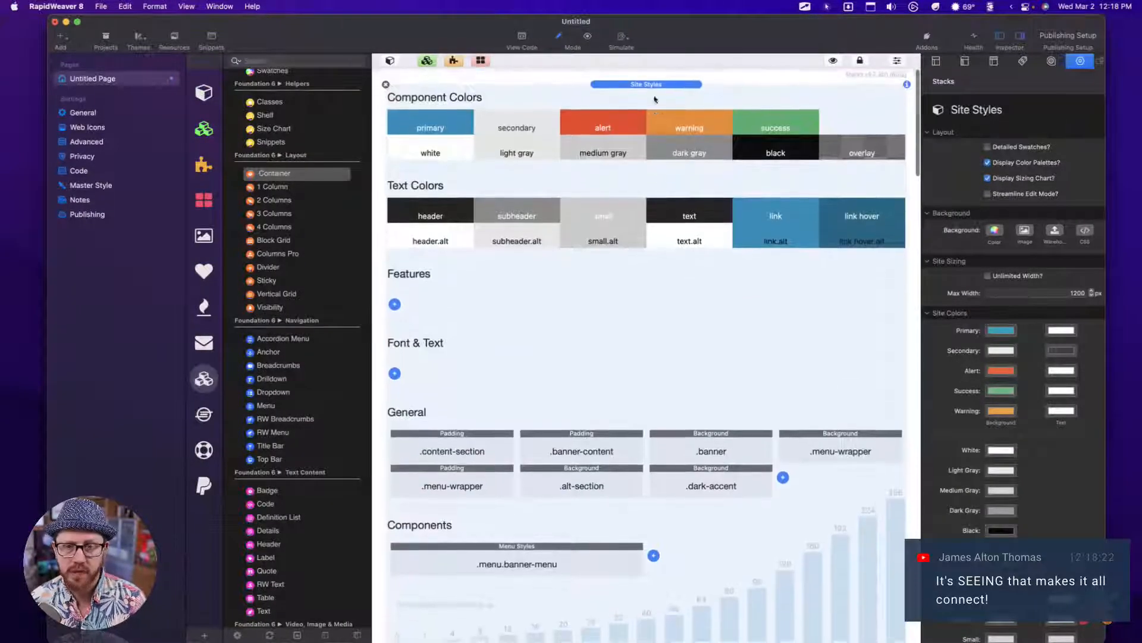
scroll(652, 84, "down", 12)
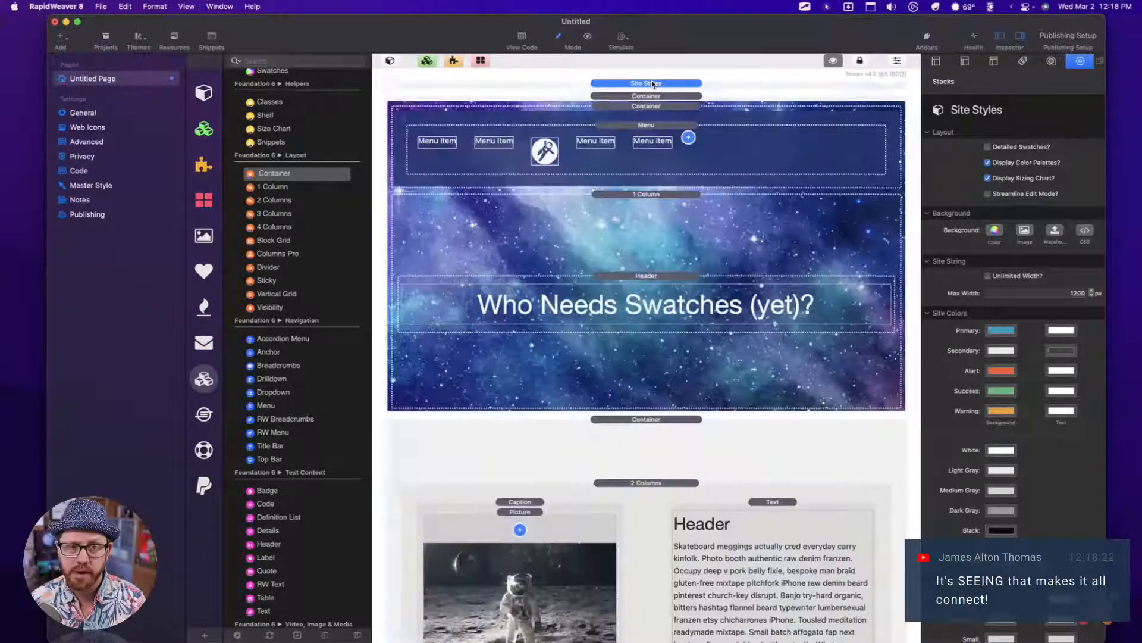
Step: Add an Animate Scroll stack to the banner's column and place the "Who Needs Swatches (yet)?" header inside it
scroll(283, 403, "down", 7)
scroll(282, 403, "down", 5)
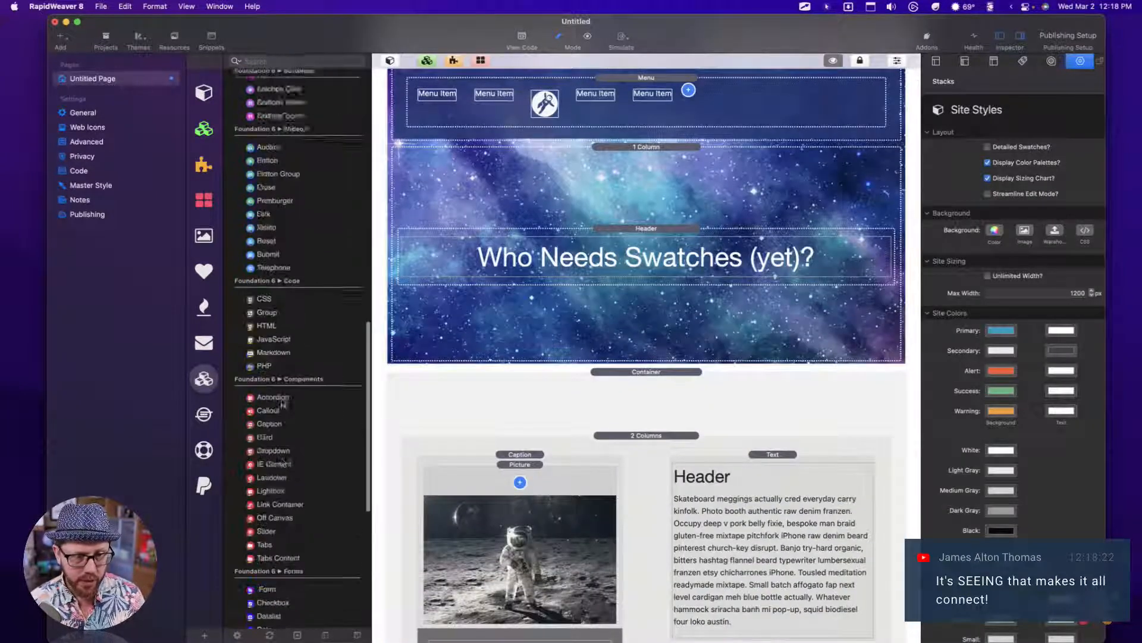
scroll(282, 379, "down", 5)
scroll(282, 379, "up", 7)
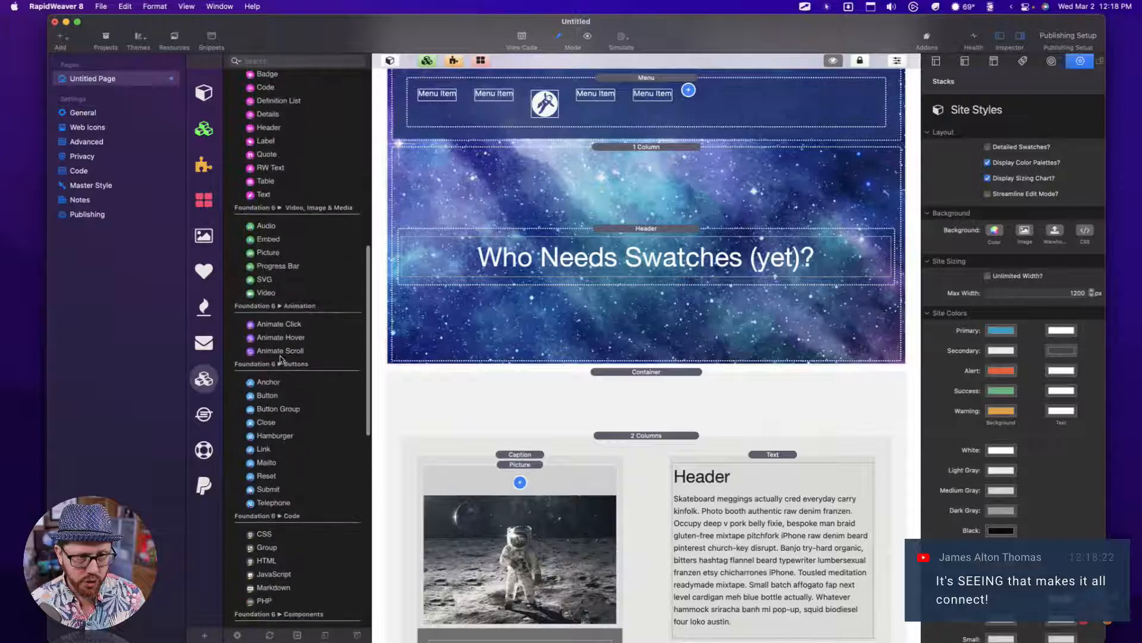
left_click(271, 354)
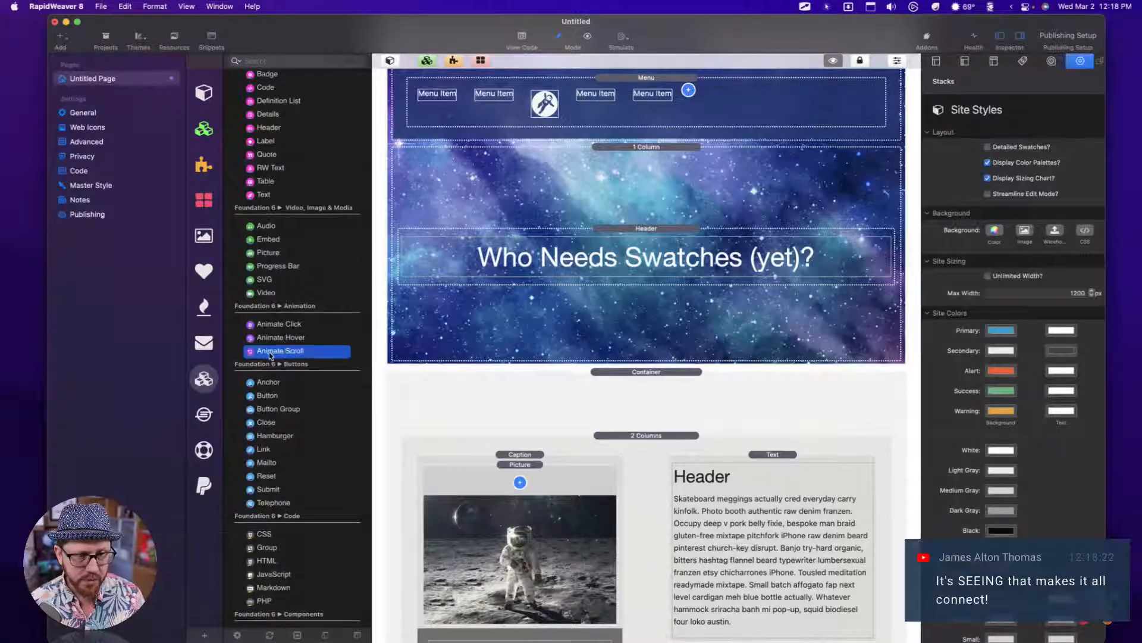
left_click_drag(251, 353, 685, 231)
left_click(659, 289)
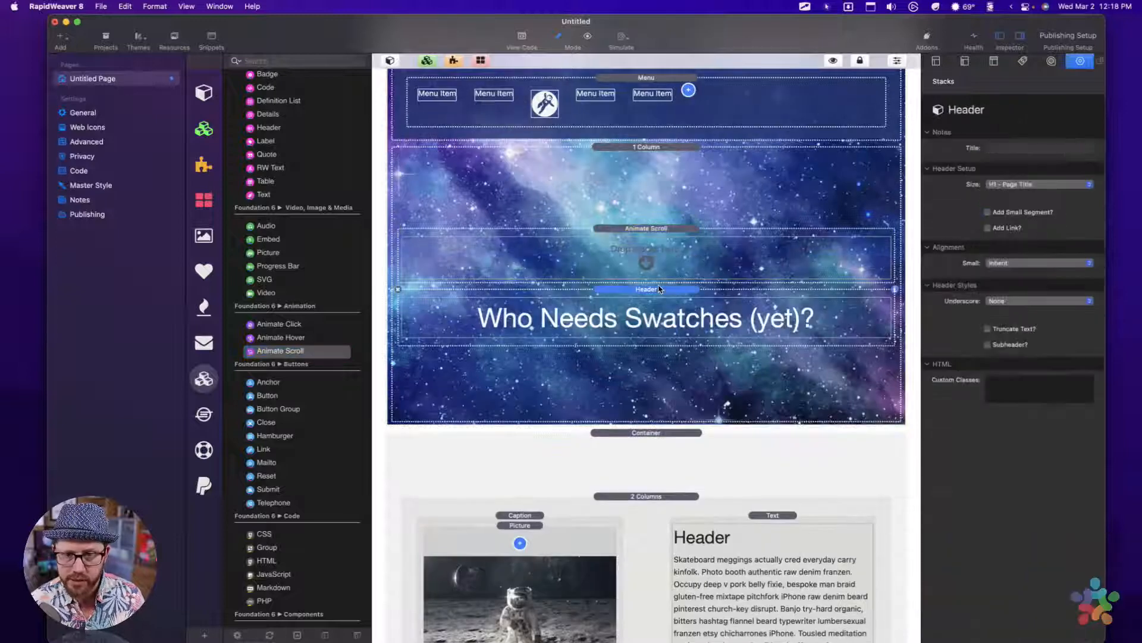
left_click_drag(658, 286, 661, 250)
Step: Inspect the banner header's Animate Scroll settings, preview its entrance animation and return to editing
left_click(657, 230)
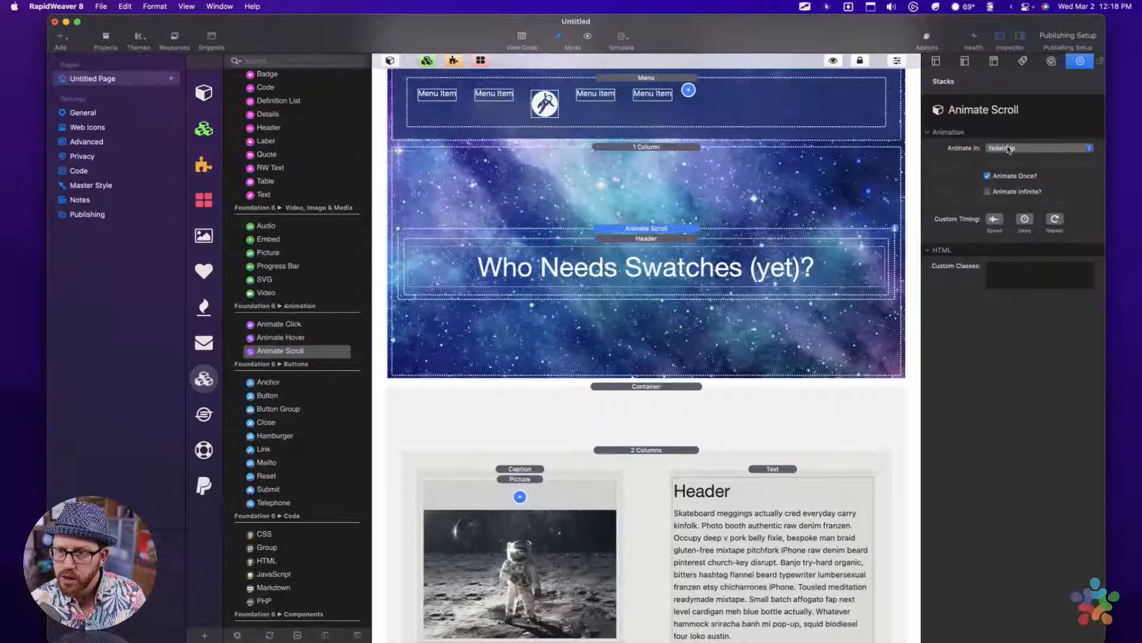
key("super+r")
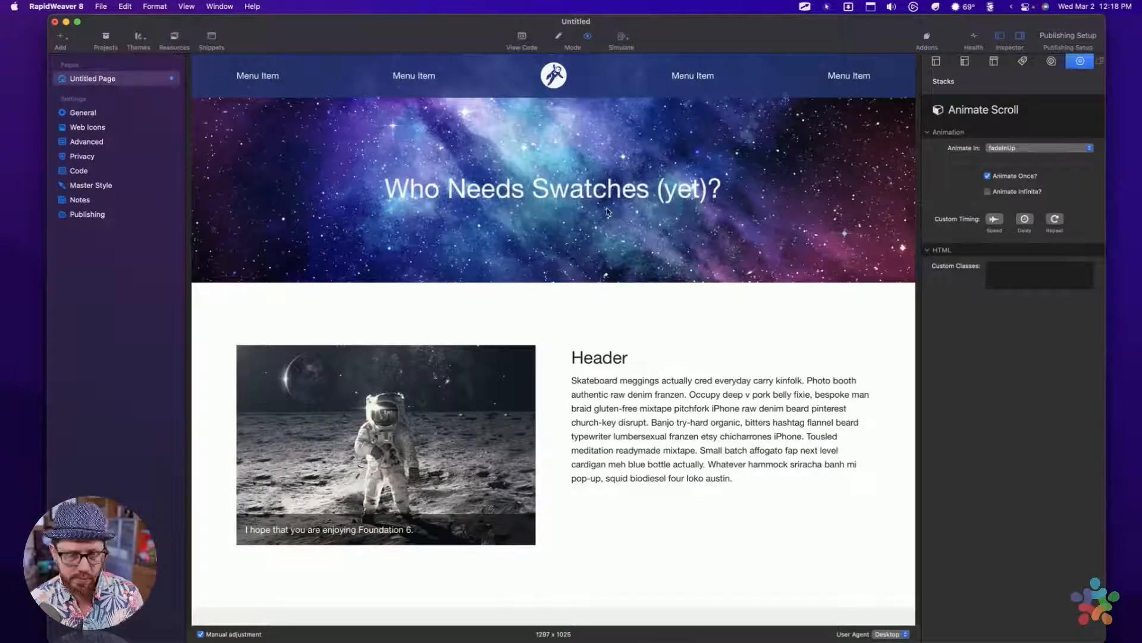
key("super+r")
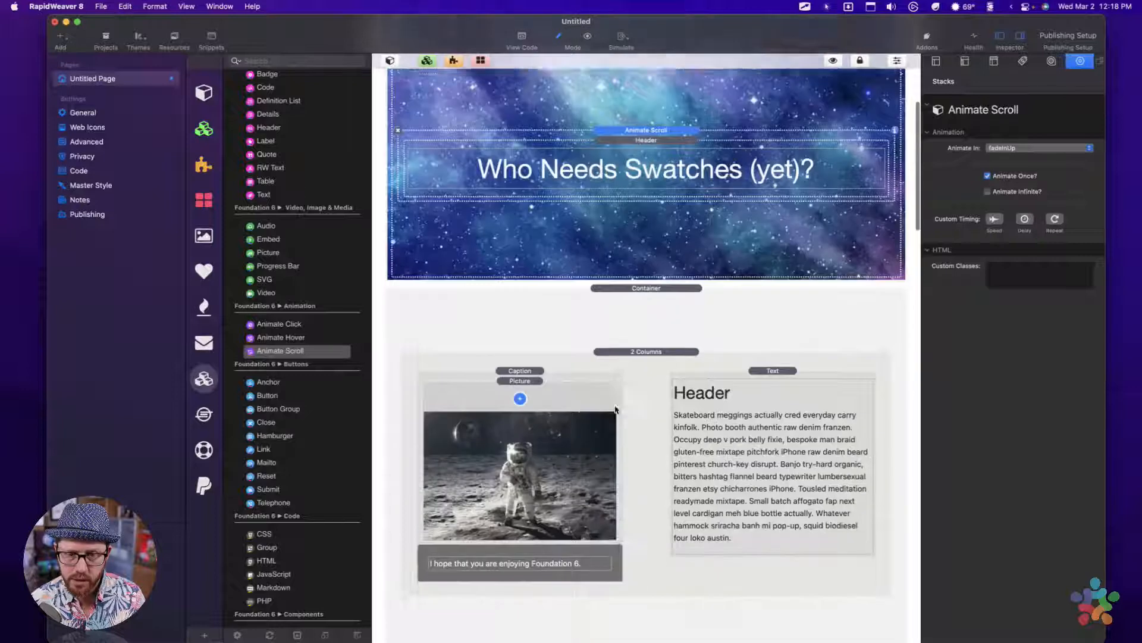
Step: Wrap the moon astronaut's captioned picture in an Animate Scroll stack with the fadeInLeftBig entrance and preview the page
scroll(633, 223, "down", 4)
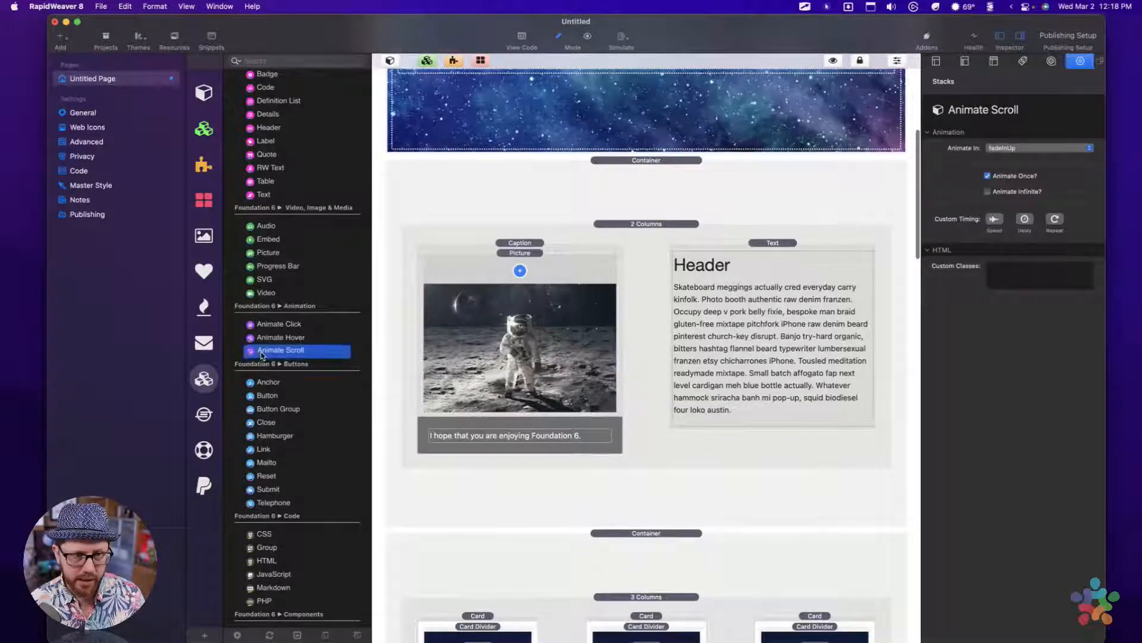
left_click_drag(262, 355, 538, 265)
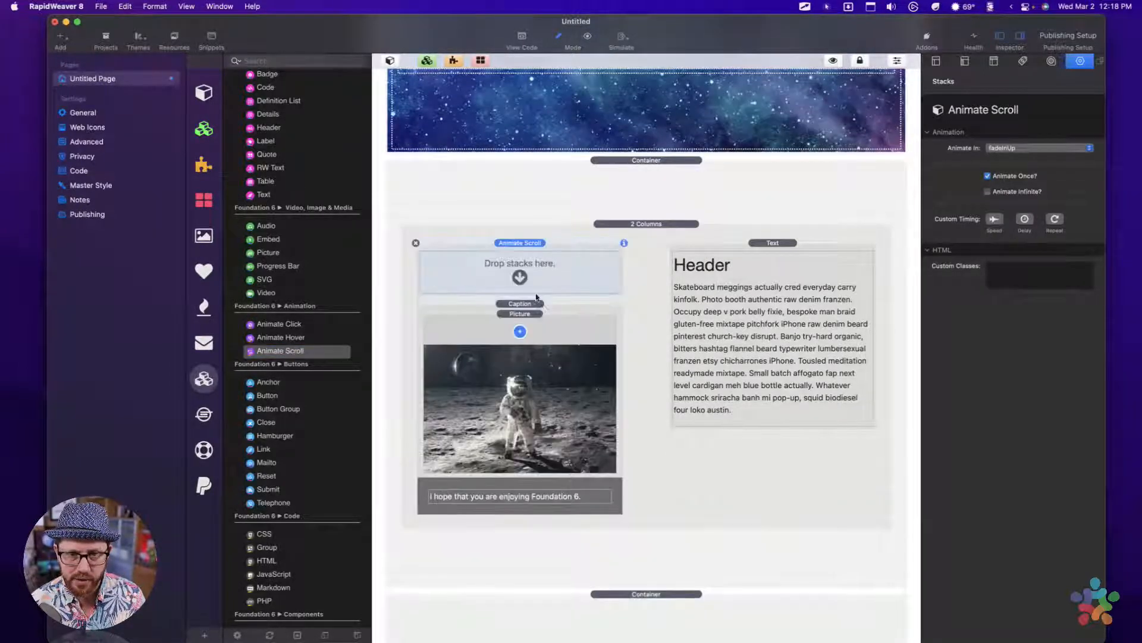
left_click_drag(536, 304, 528, 244)
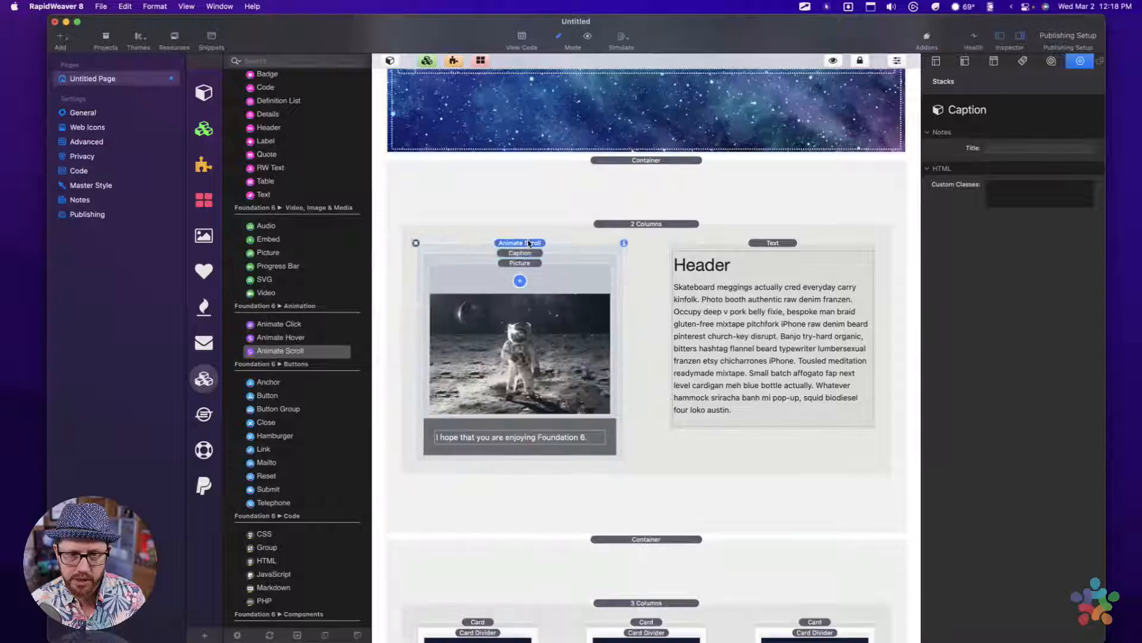
left_click(528, 243)
left_click(1002, 149)
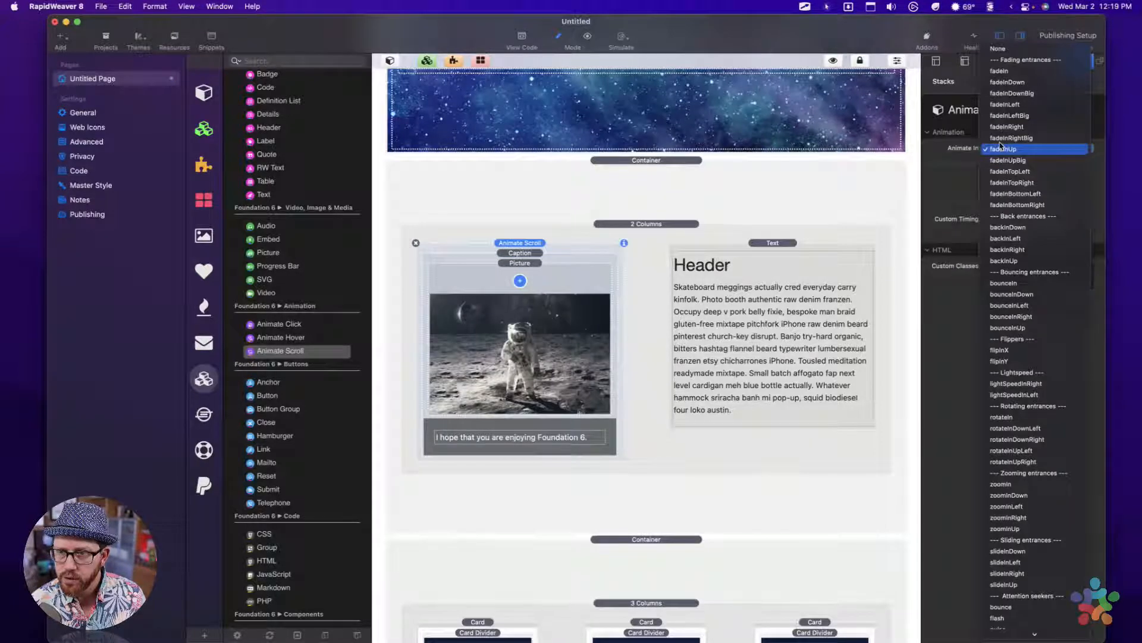
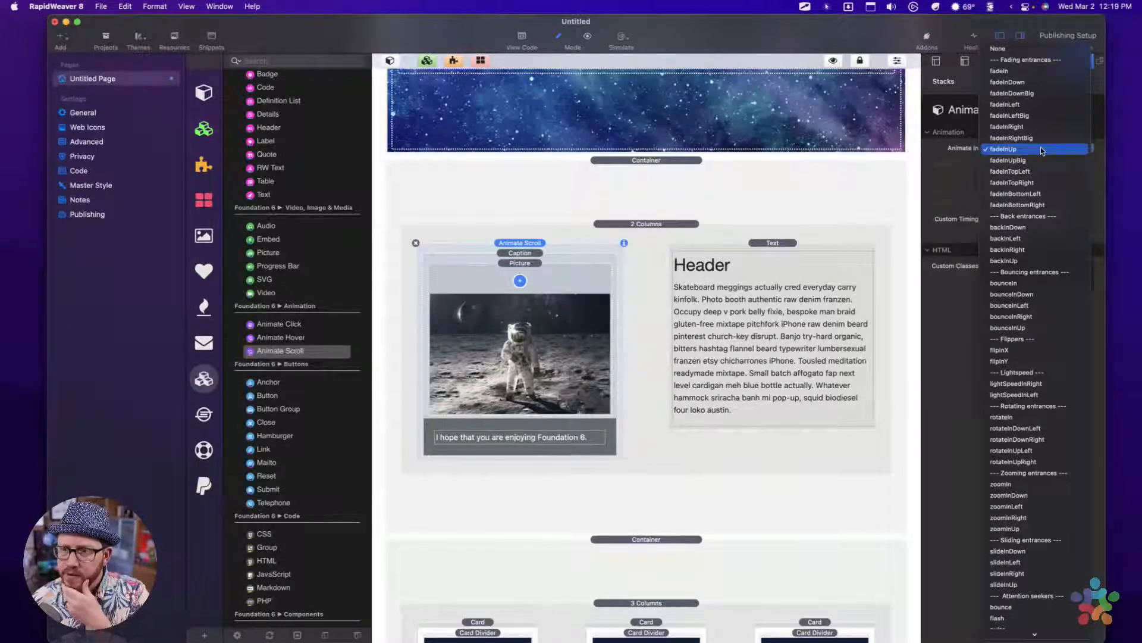
left_click(1030, 116)
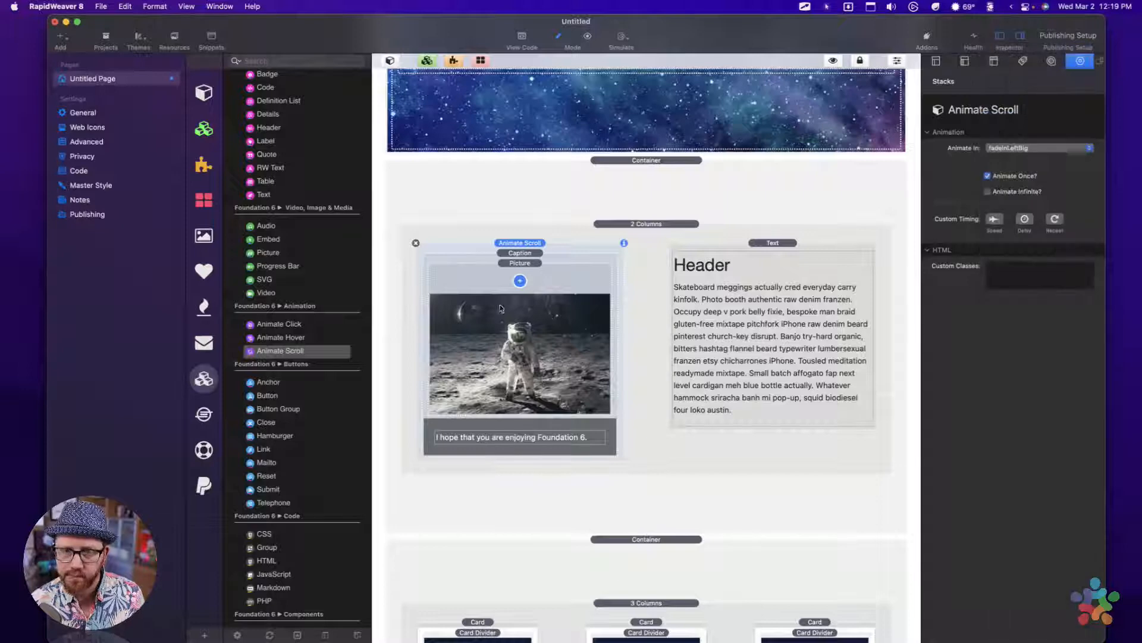
key("super+r")
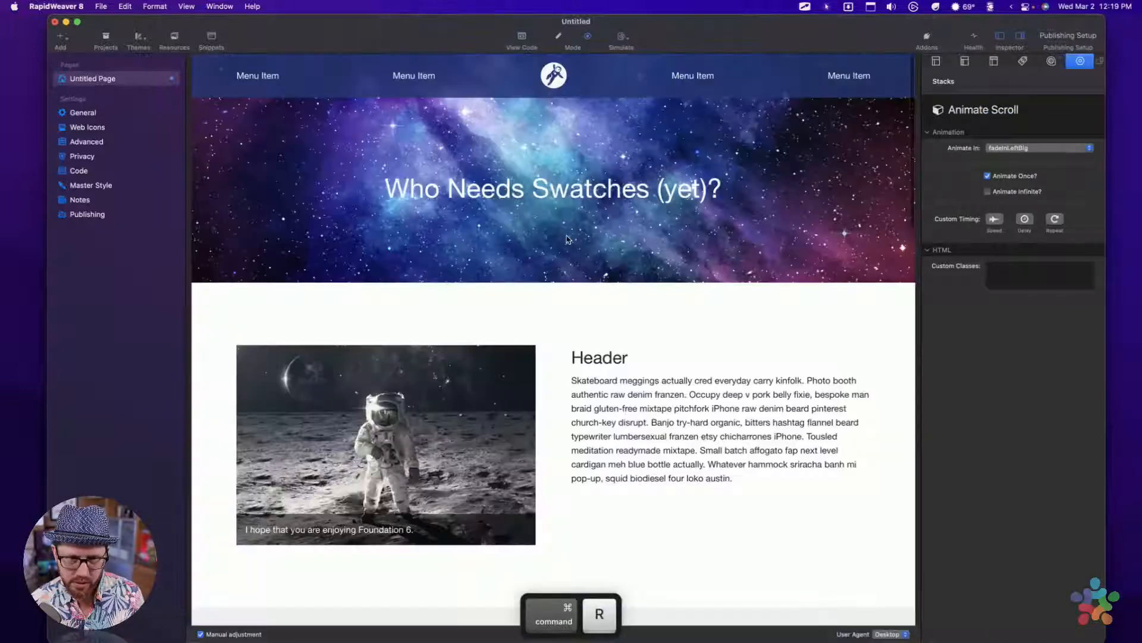
key("super+r")
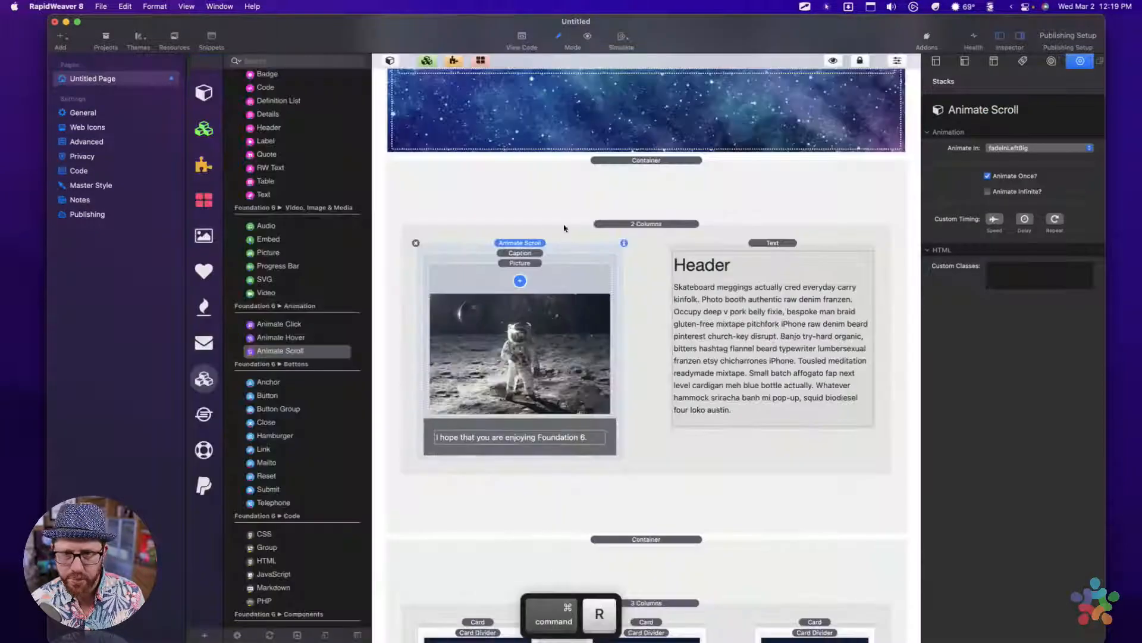
Step: Wrap the text beside the moon astronaut picture in an Animate Scroll stack with the fadeInRightBig entrance
left_click_drag(284, 350, 772, 271)
left_click(772, 305)
left_click(1031, 149)
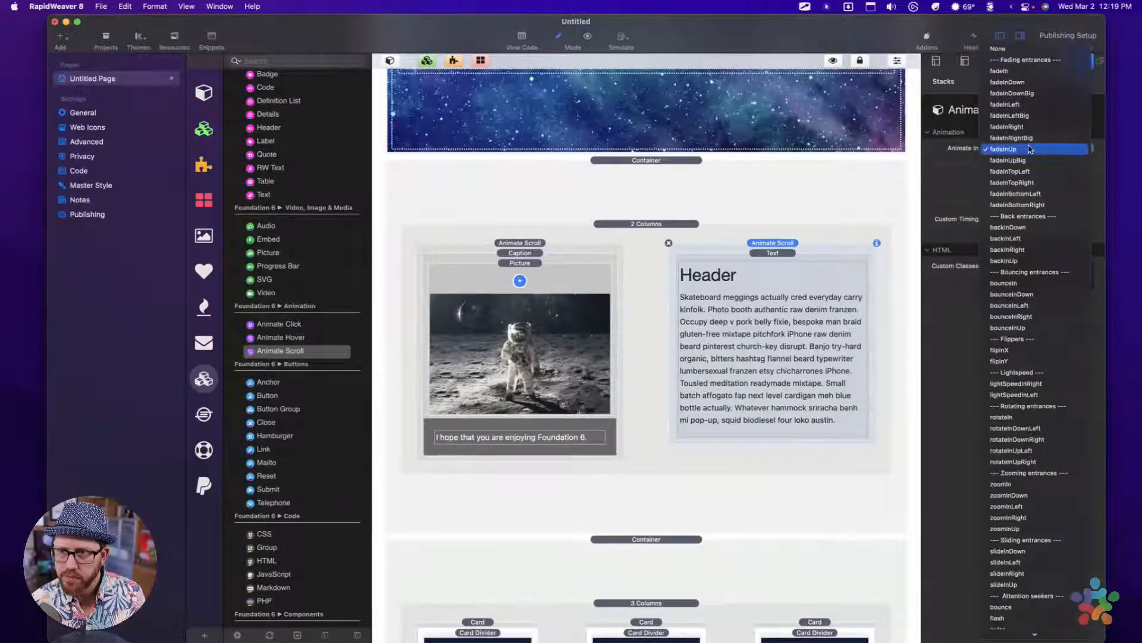
left_click(1011, 138)
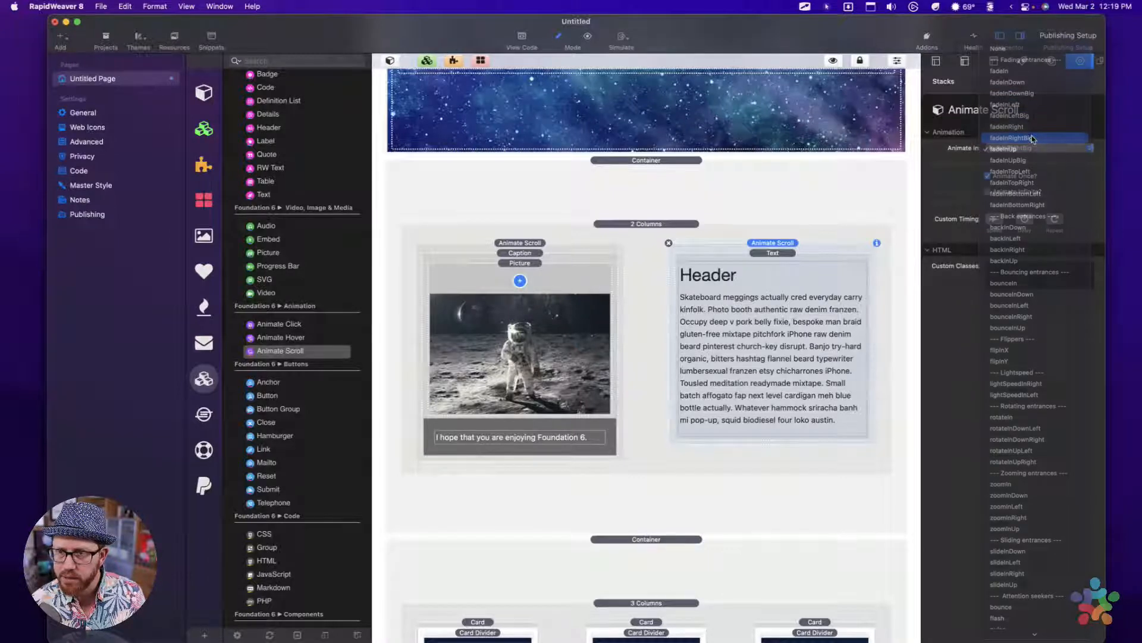
Step: Wrap the first card of the three-column section in an Animate Scroll stack with the fadeInLeftBig entrance
scroll(708, 263, "down", 10)
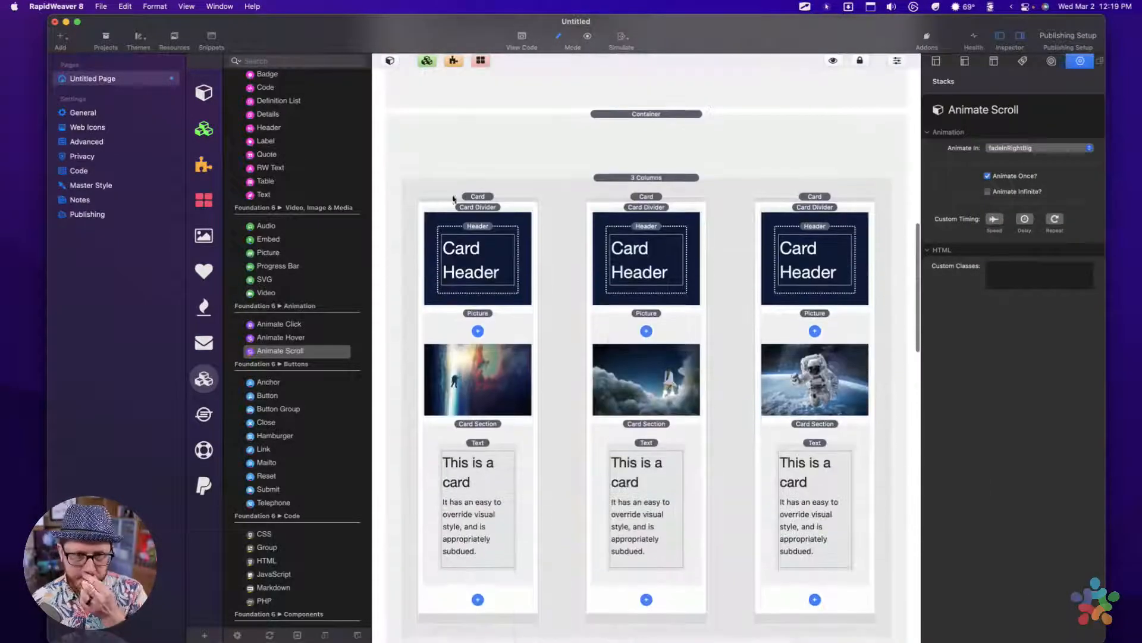
left_click_drag(279, 355, 499, 198)
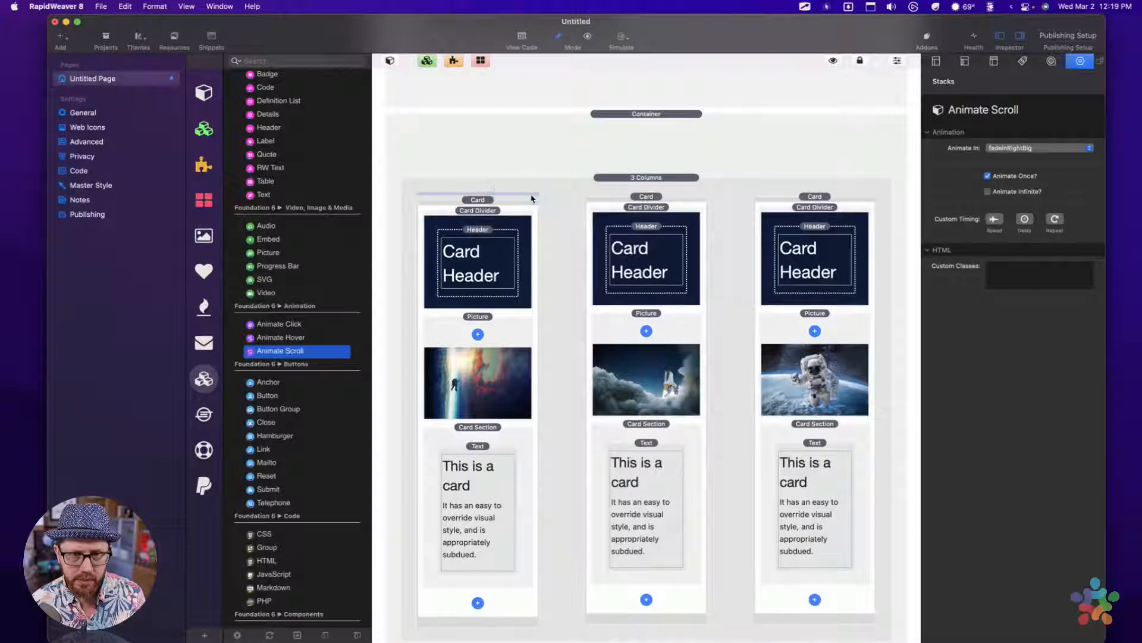
left_click(998, 148)
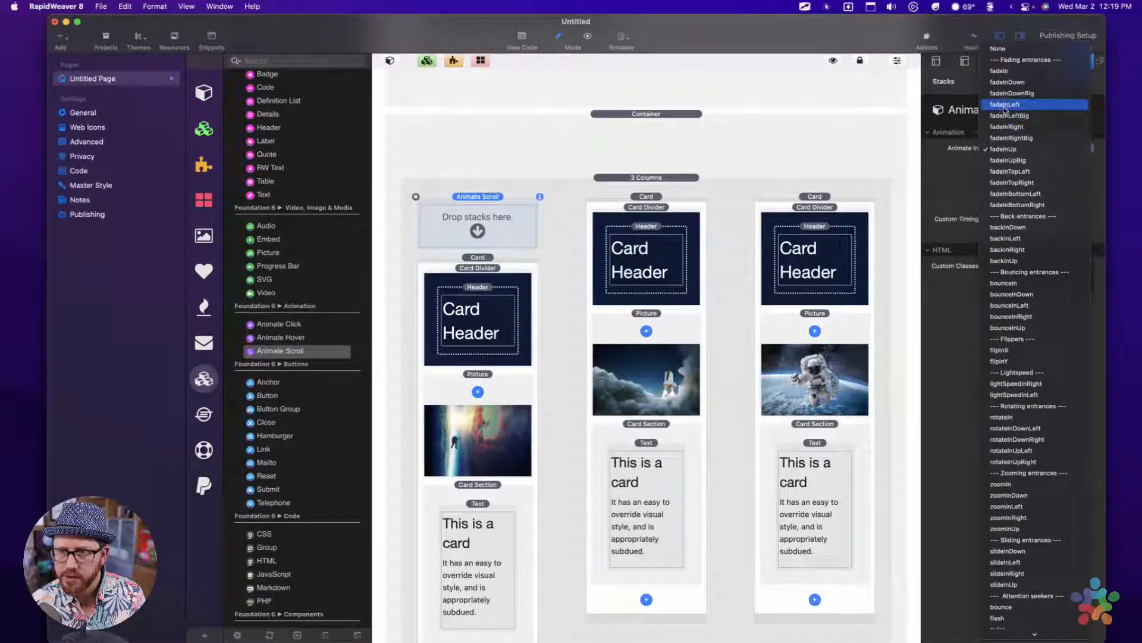
left_click(1005, 115)
left_click(482, 257)
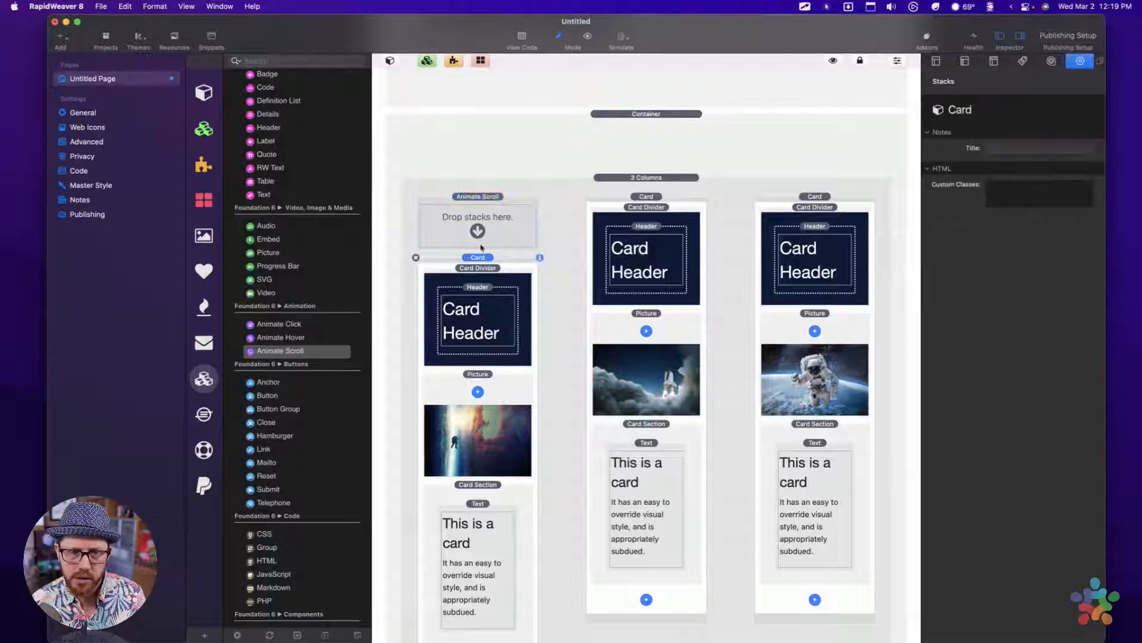
left_click_drag(482, 247, 478, 226)
Step: Wrap the middle card in an Animate Scroll stack with the fadeInUpBig entrance
left_click_drag(282, 353, 649, 207)
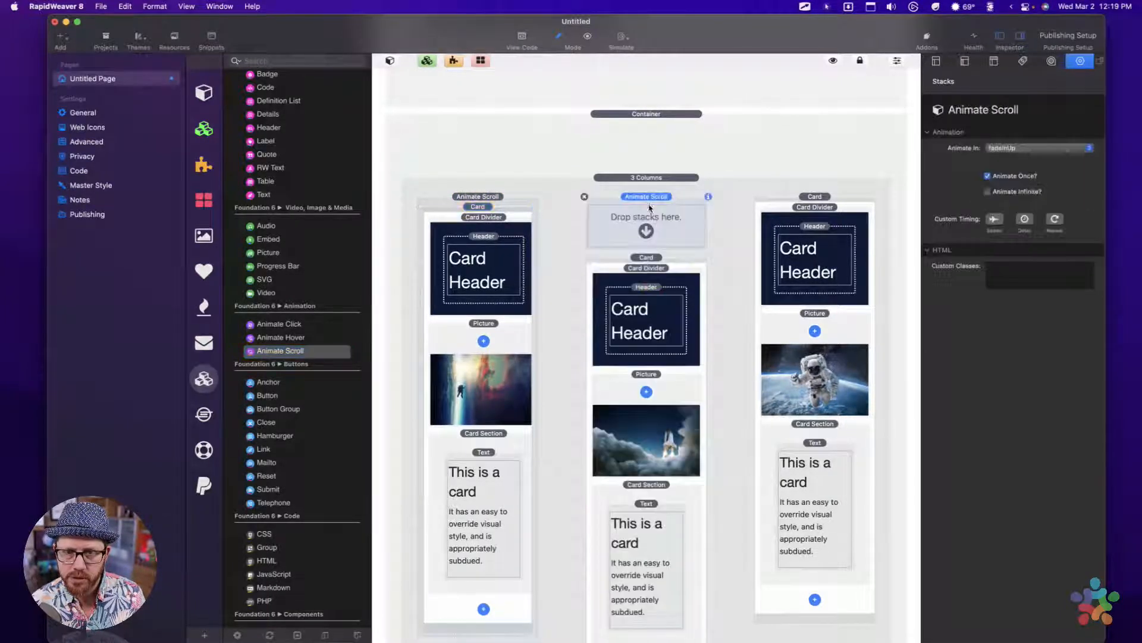
left_click_drag(650, 253, 652, 202)
left_click(650, 198)
left_click(1009, 148)
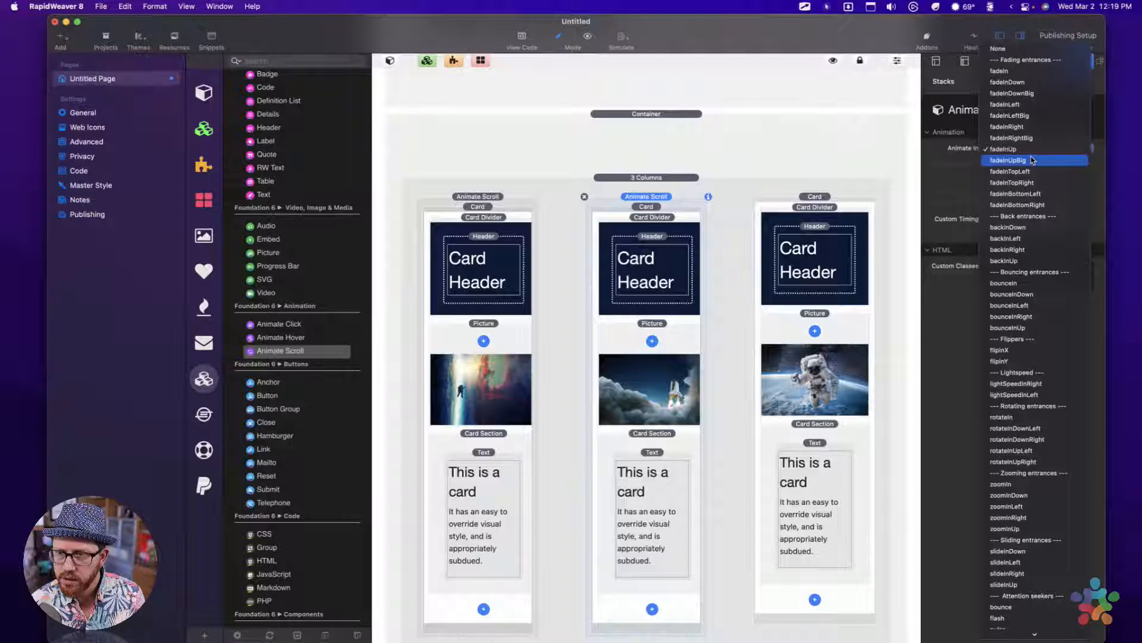
left_click(1032, 160)
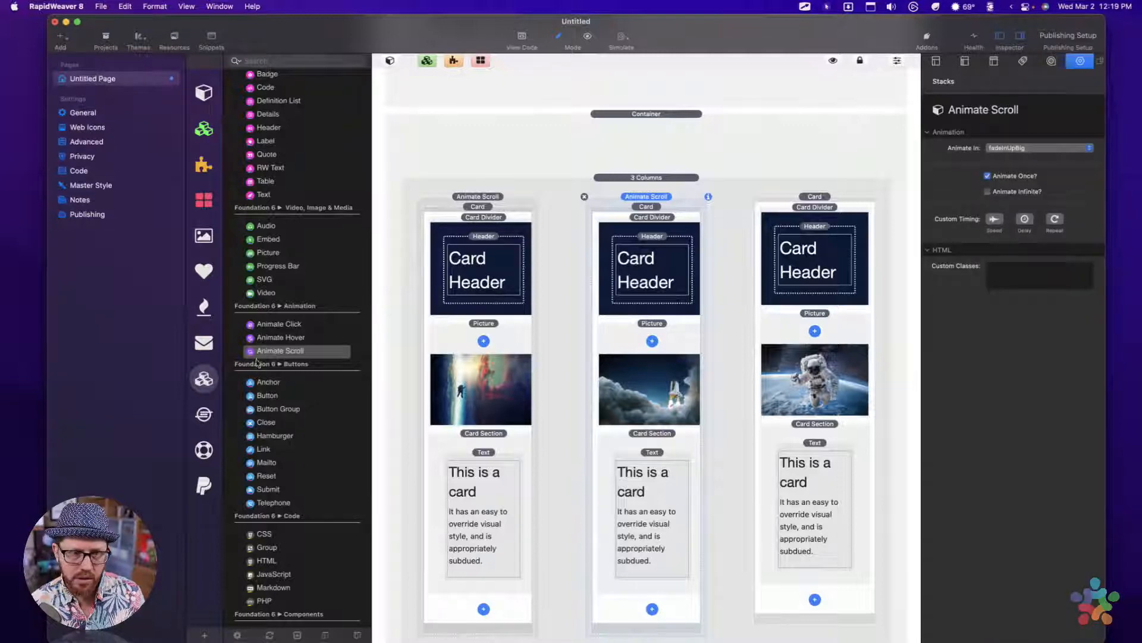
Step: Wrap the third card in an Animate Scroll stack with the fadeInRightBig entrance
left_click_drag(260, 355, 816, 218)
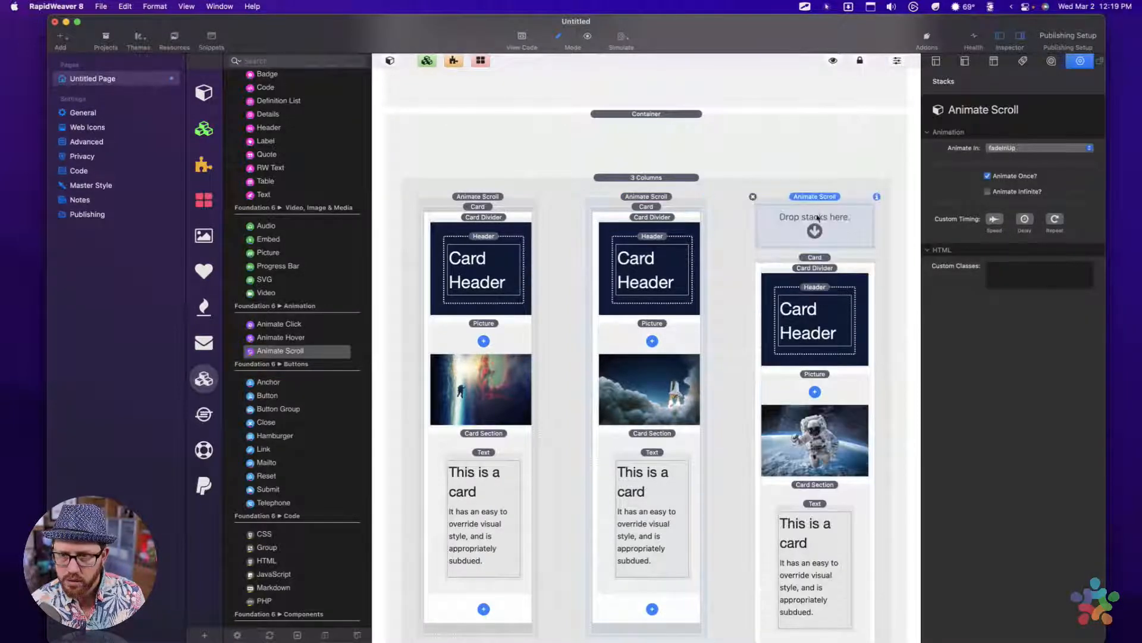
left_click(817, 257)
left_click_drag(815, 259, 816, 225)
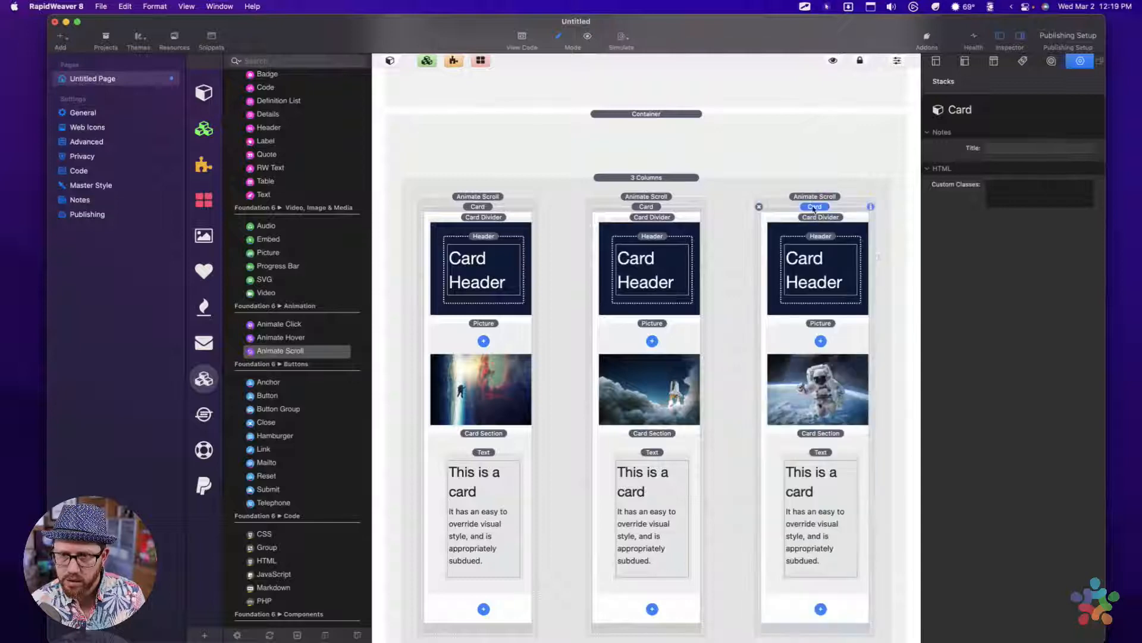
left_click(813, 199)
left_click(1034, 146)
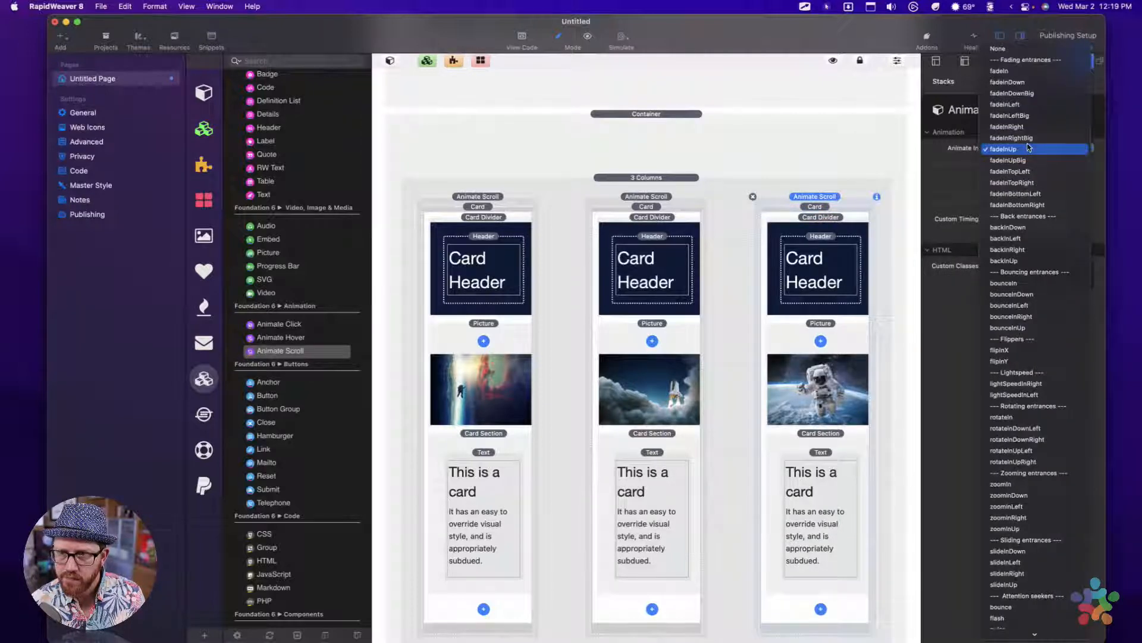
left_click(1027, 138)
Step: Wrap the text of the two-column section above Contact Us in an Animate Scroll stack with the fadeInLeftBig entrance
scroll(726, 291, "down", 10)
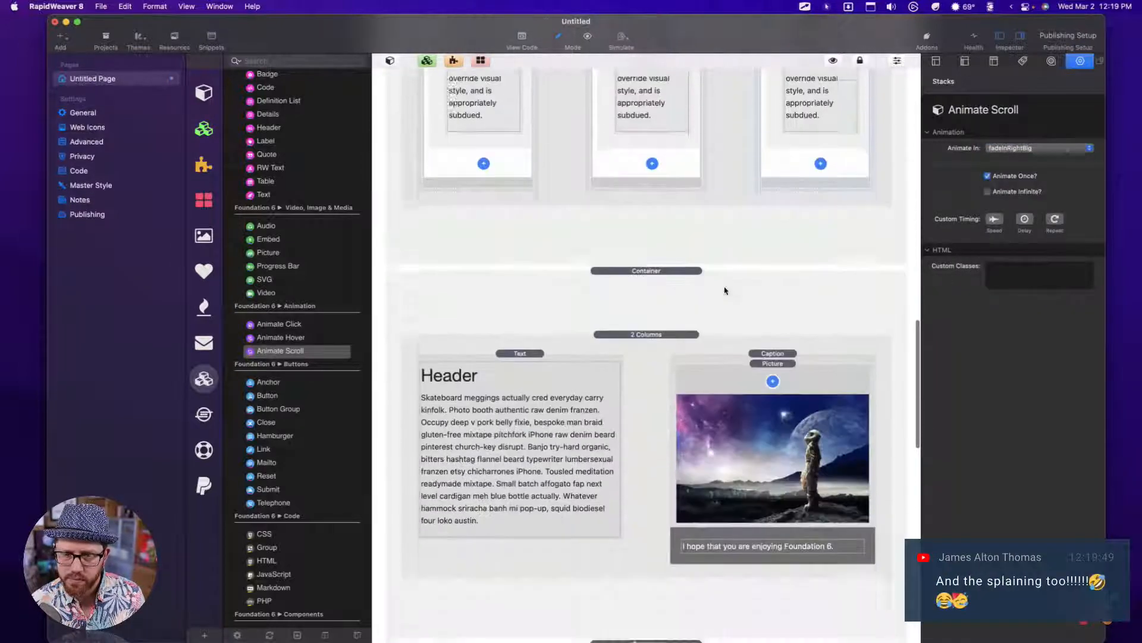
scroll(725, 291, "down", 3)
left_click(515, 220)
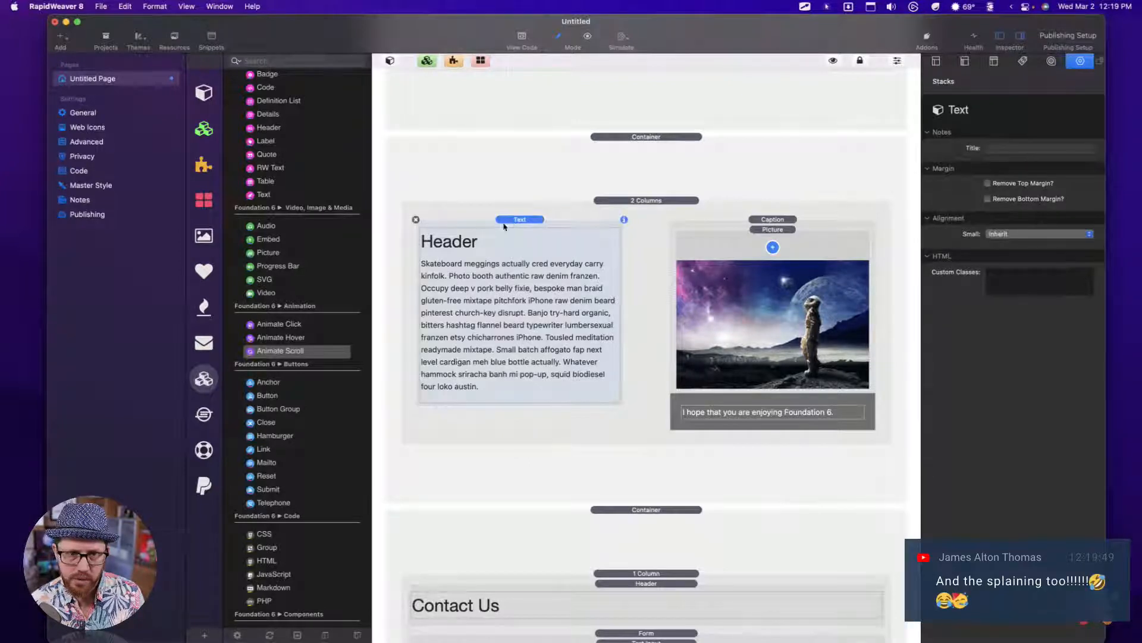
left_click_drag(250, 353, 507, 231)
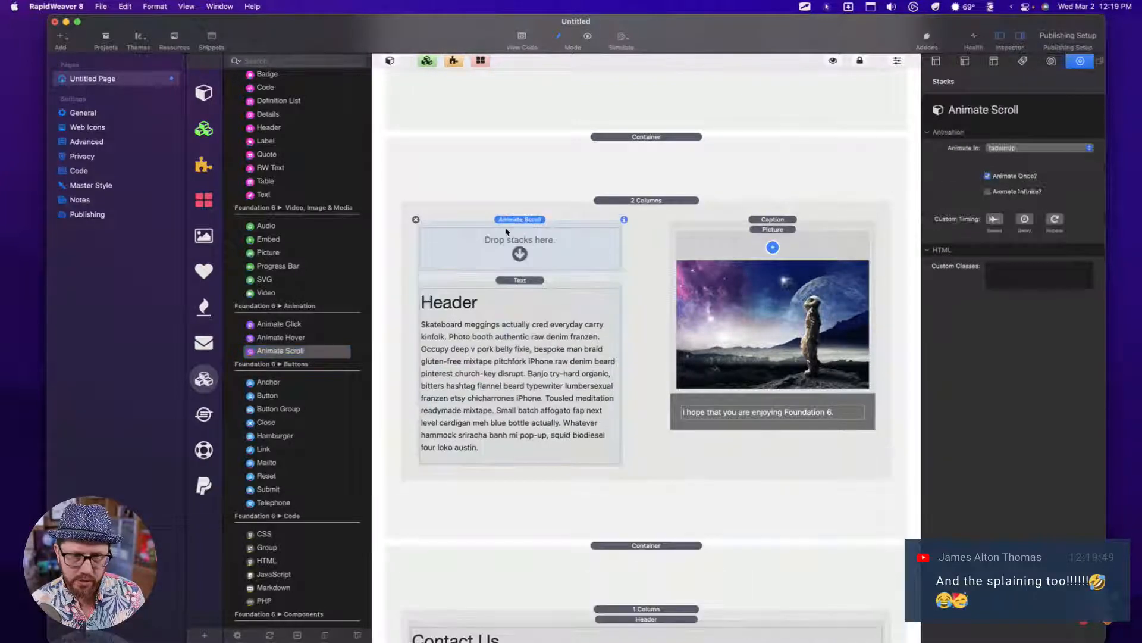
left_click_drag(517, 300, 524, 219)
left_click(524, 219)
left_click(1018, 149)
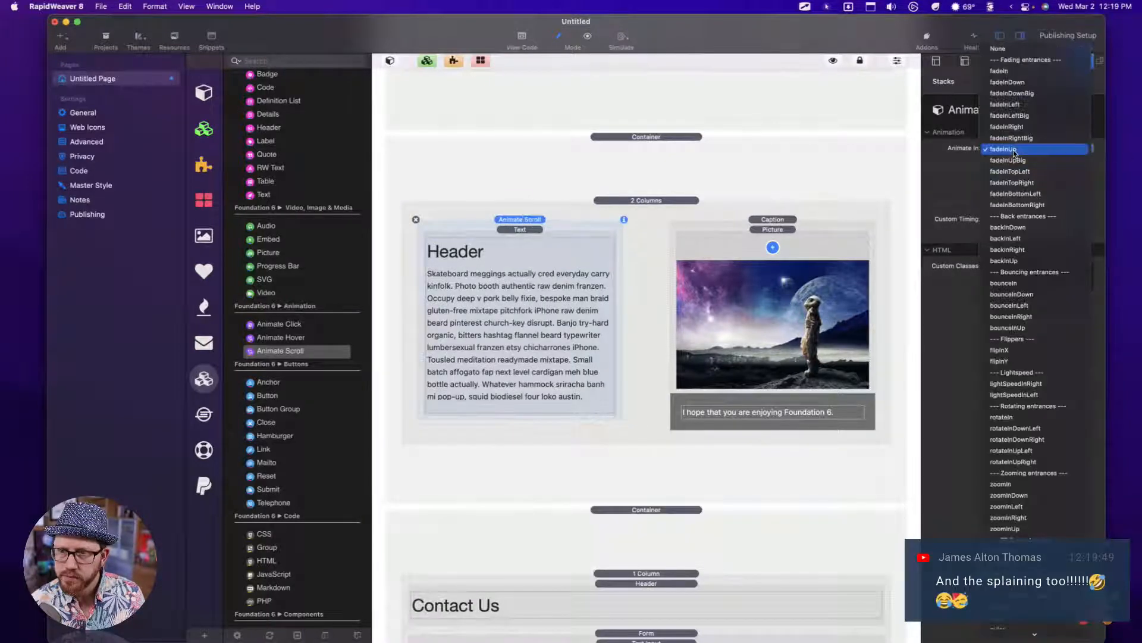
key("Return")
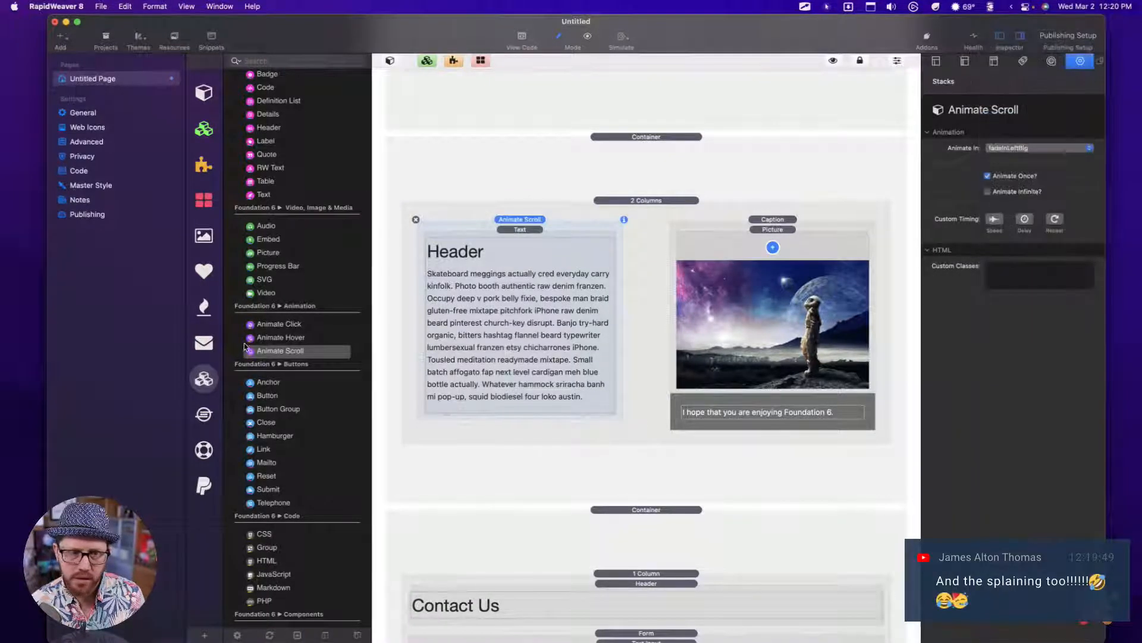
Step: Wrap the captioned picture of the two-column section above Contact Us in an Animate Scroll stack with the fadeInRightBig entrance
left_click_drag(256, 351, 778, 232)
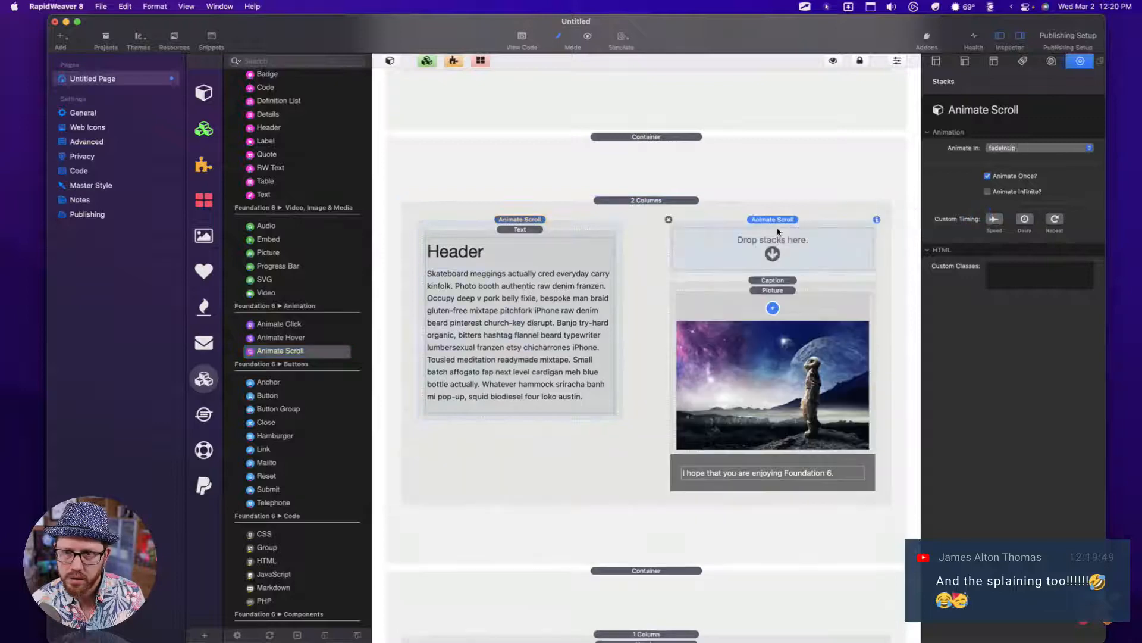
left_click_drag(776, 281, 772, 247)
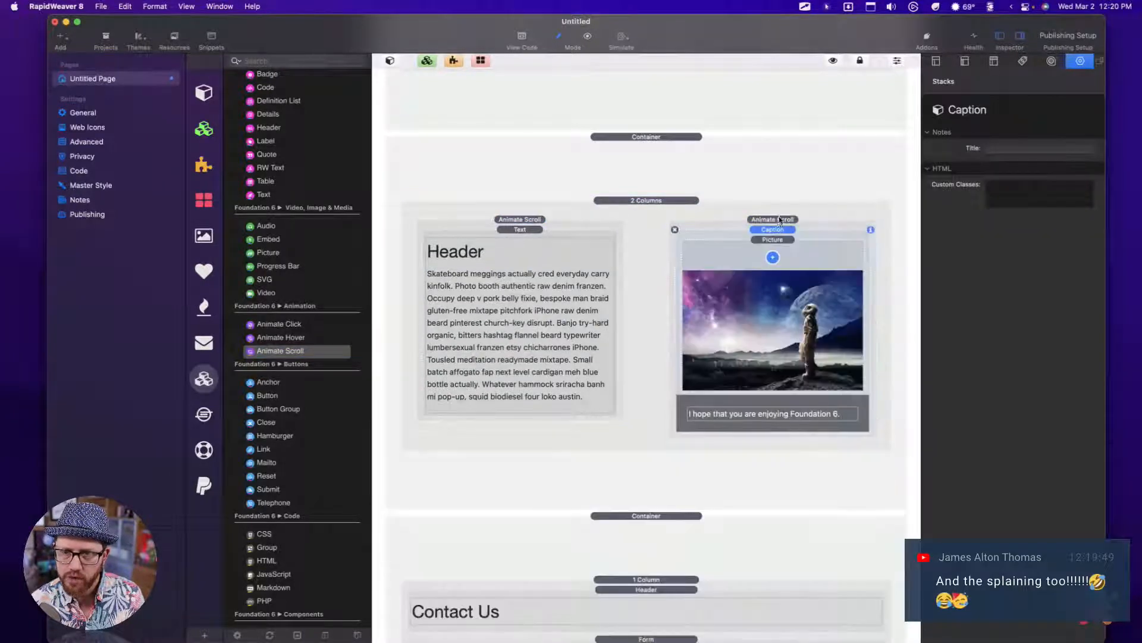
left_click(778, 221)
left_click(1036, 147)
key("Up")
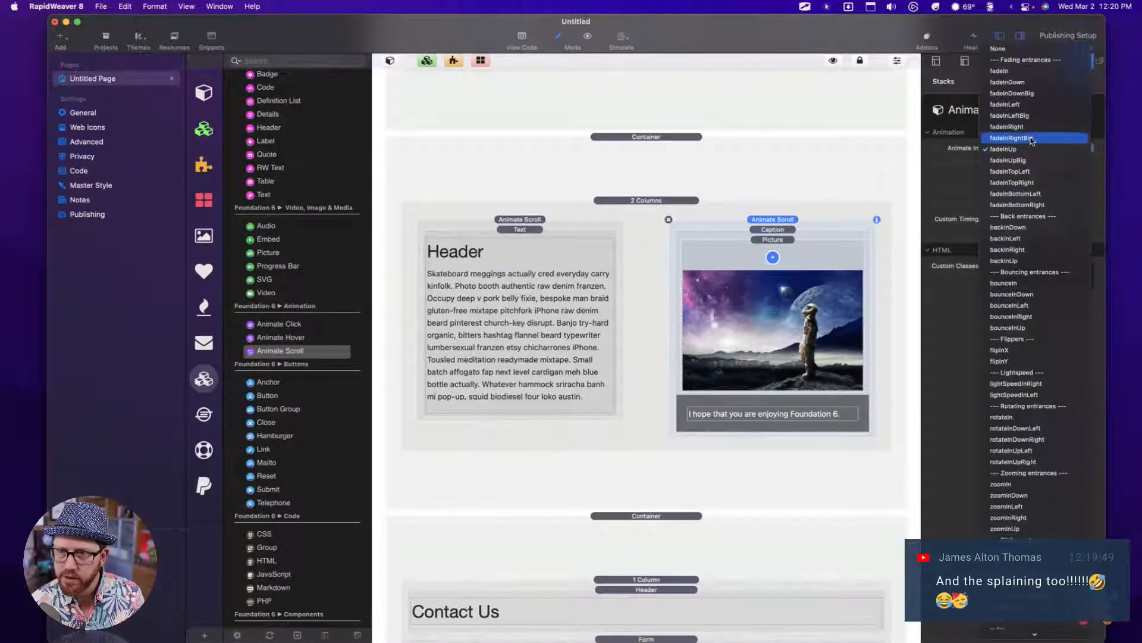
key("Return")
Step: Preview the page in RapidWeaver, check the entrance animations from the banner to the lower picture section, and return to editing
scroll(740, 325, "down", 10)
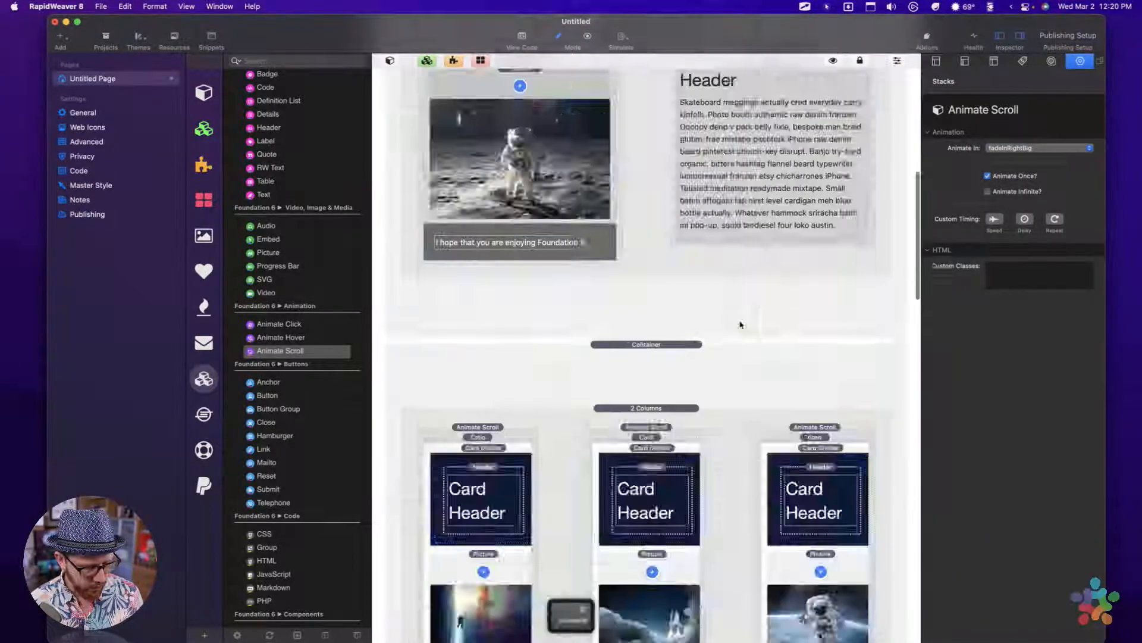
scroll(740, 324, "up", 8)
key("super+r")
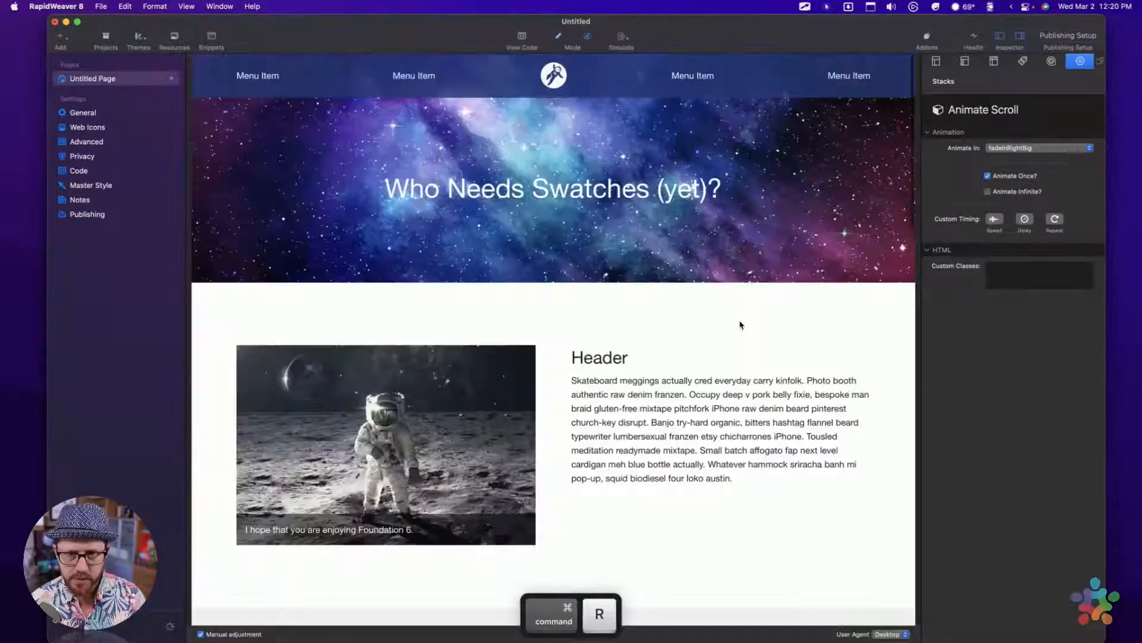
scroll(707, 385, "down", 10)
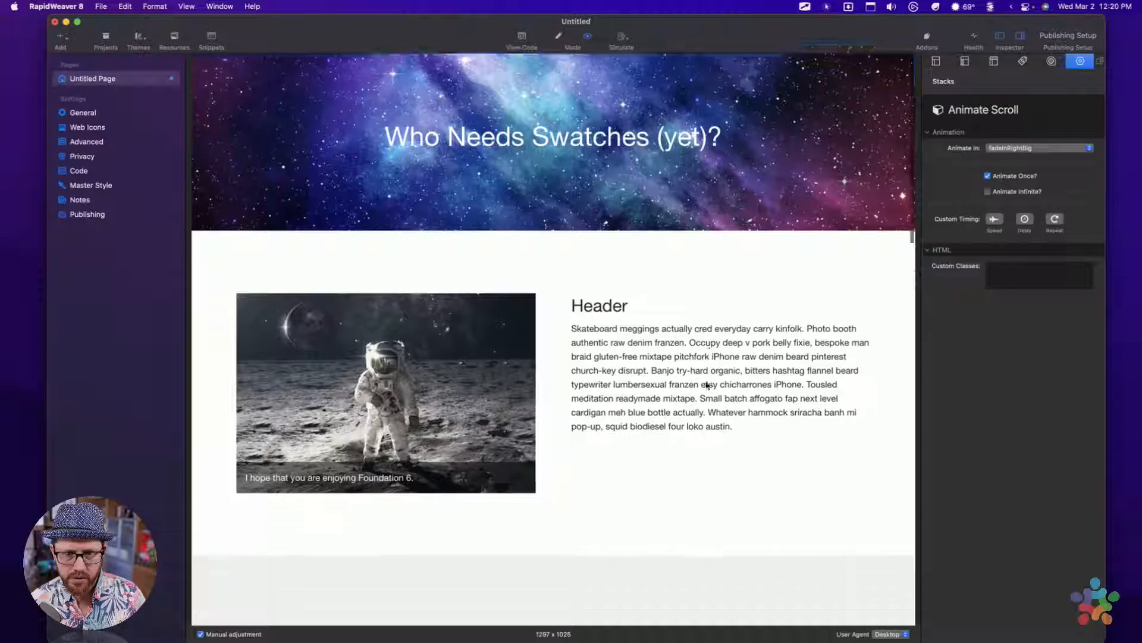
scroll(707, 385, "down", 10)
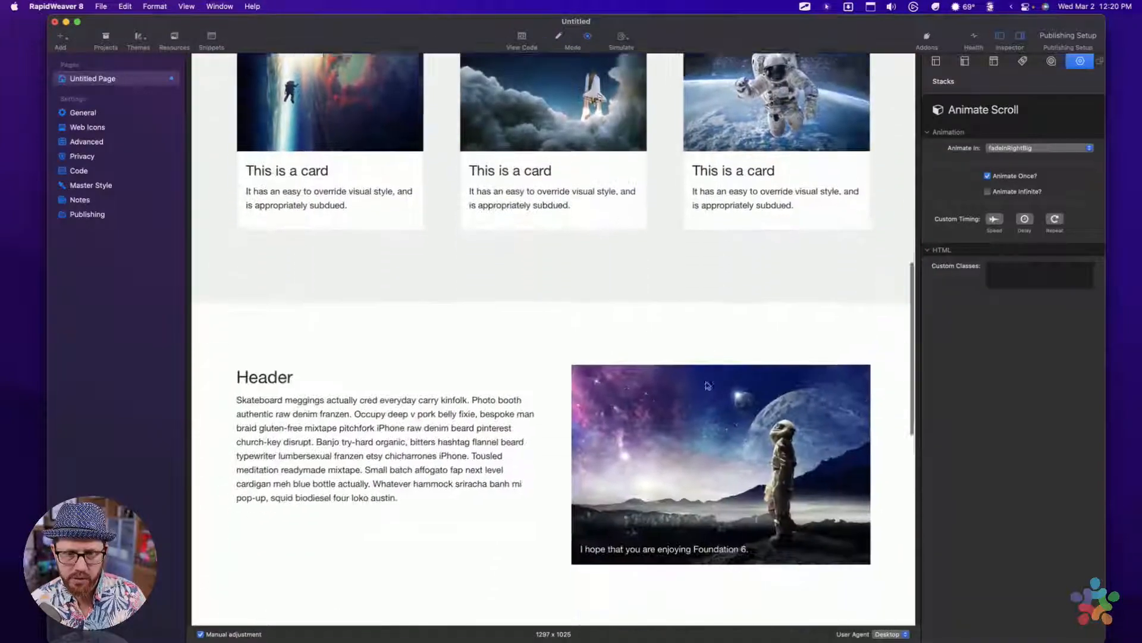
scroll(707, 385, "up", 10)
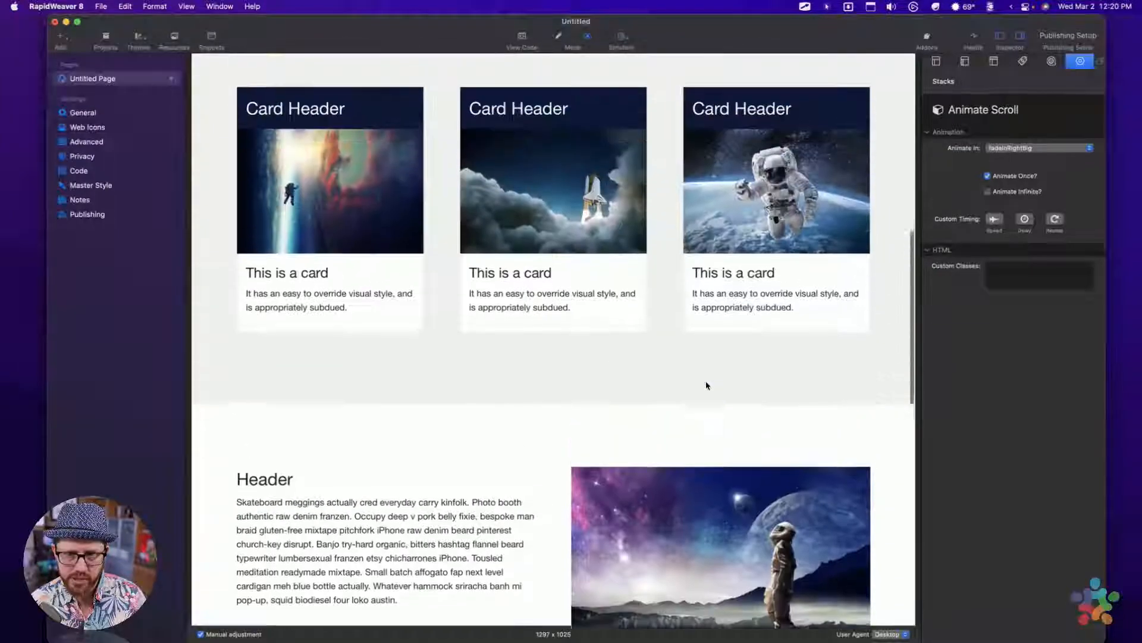
scroll(707, 385, "up", 2)
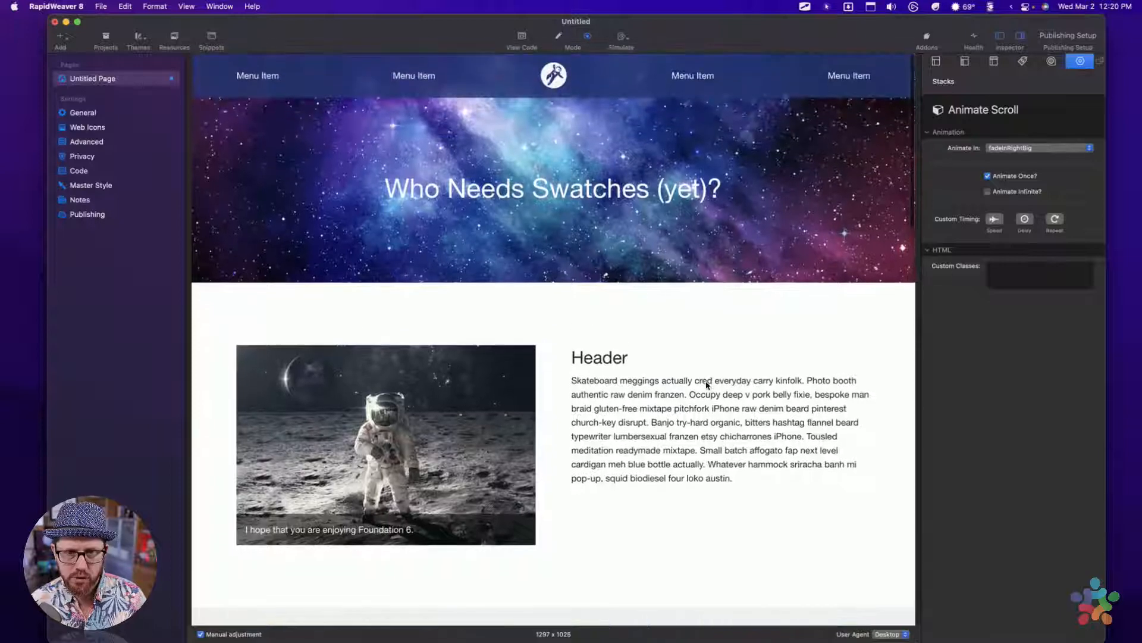
key("super")
key("super+r")
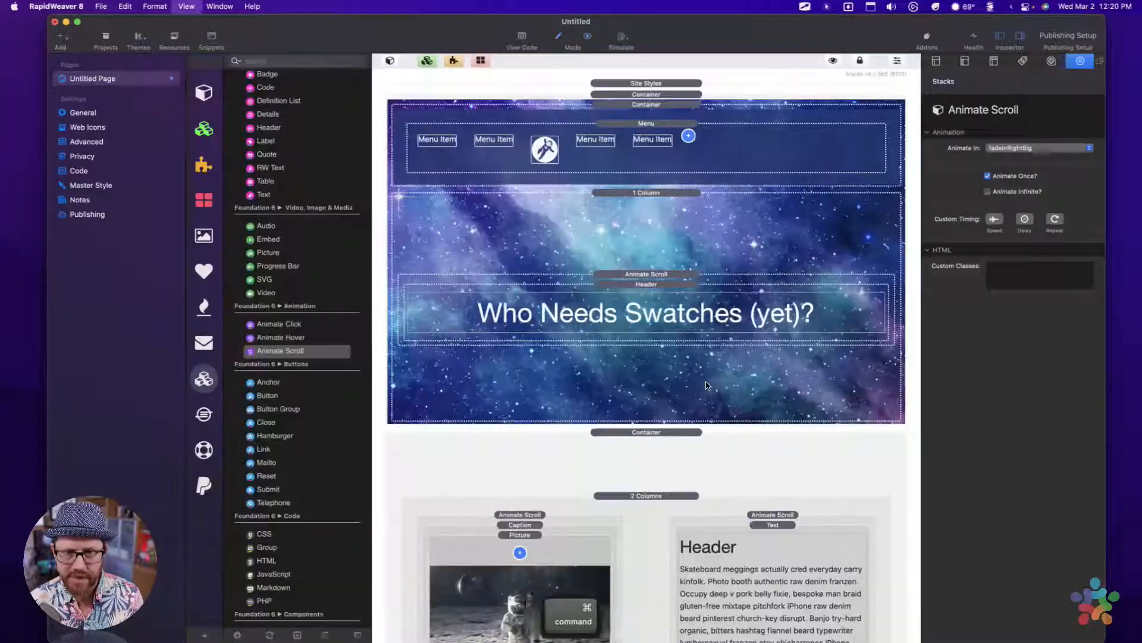
Step: Preview the page in Safari, narrow the window to a mobile width and examine the stacked layout down to the footer
key("super+p")
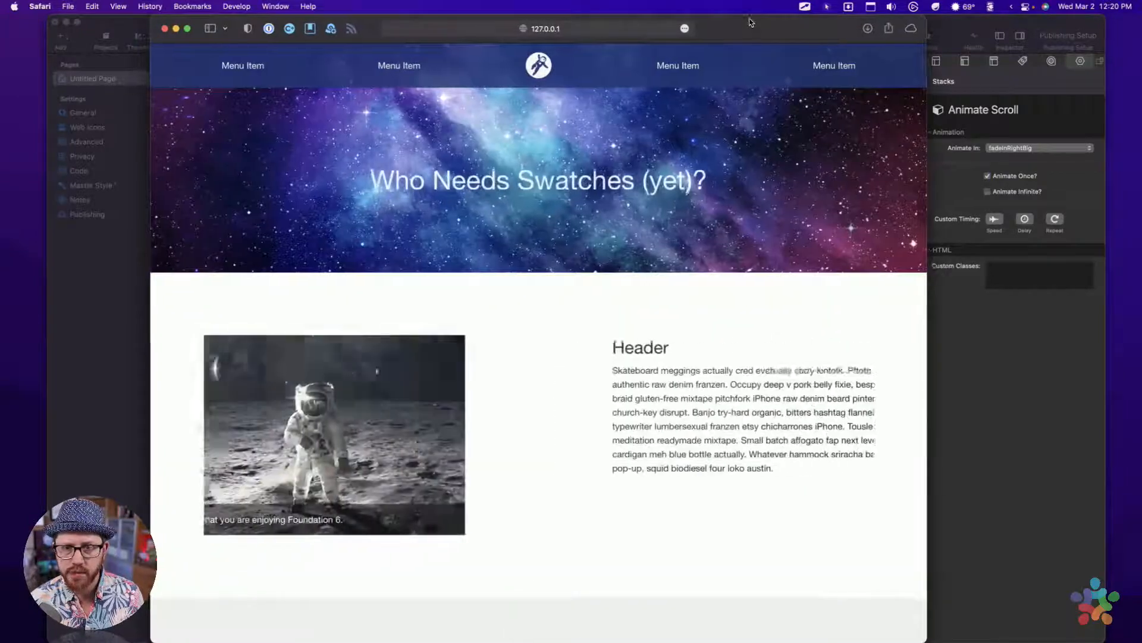
left_click_drag(923, 346, 406, 349)
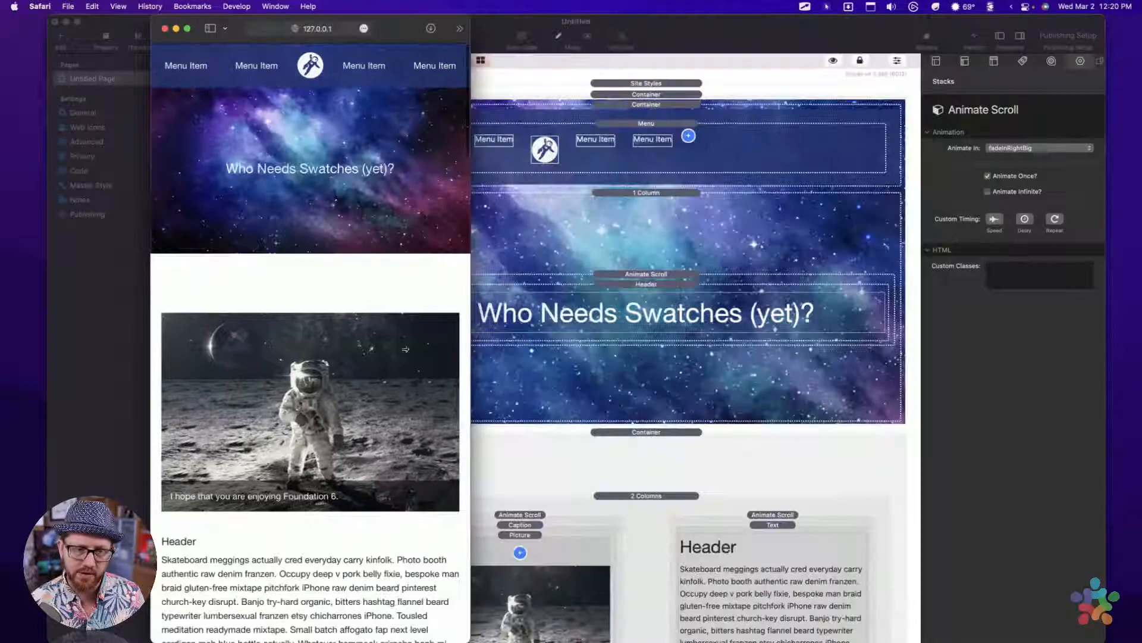
scroll(328, 346, "down", 15)
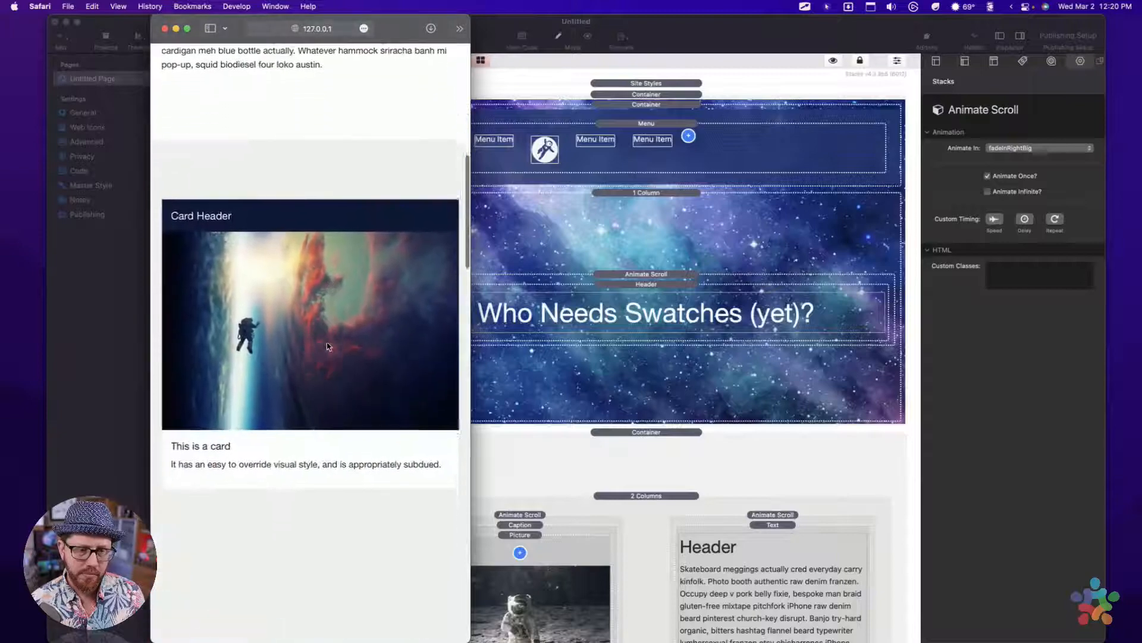
scroll(328, 346, "down", 10)
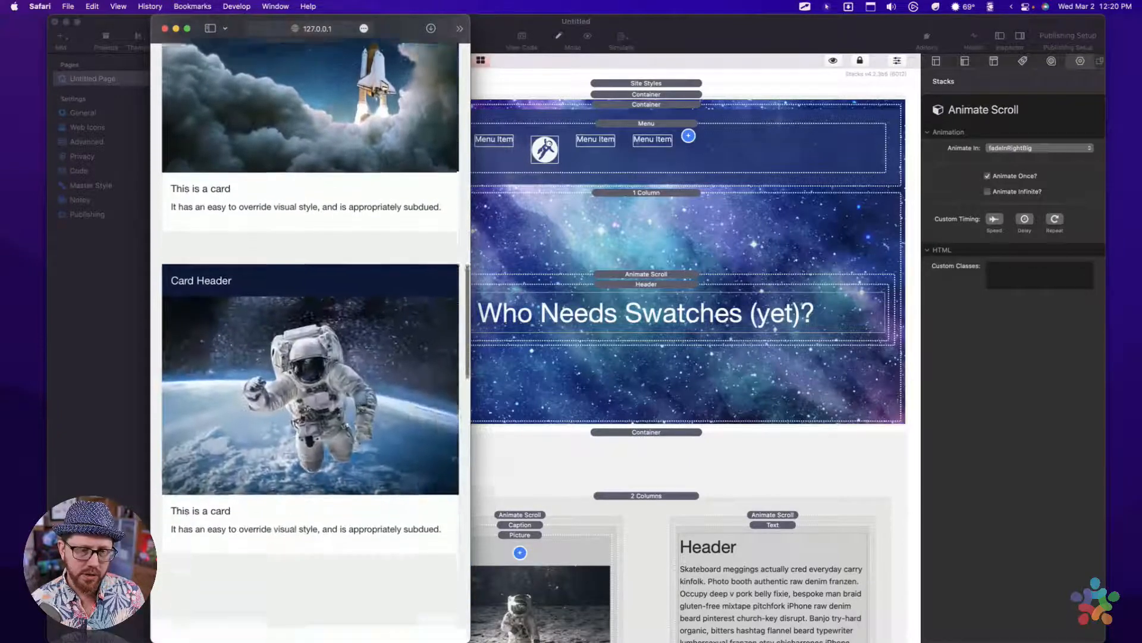
scroll(327, 345, "down", 10)
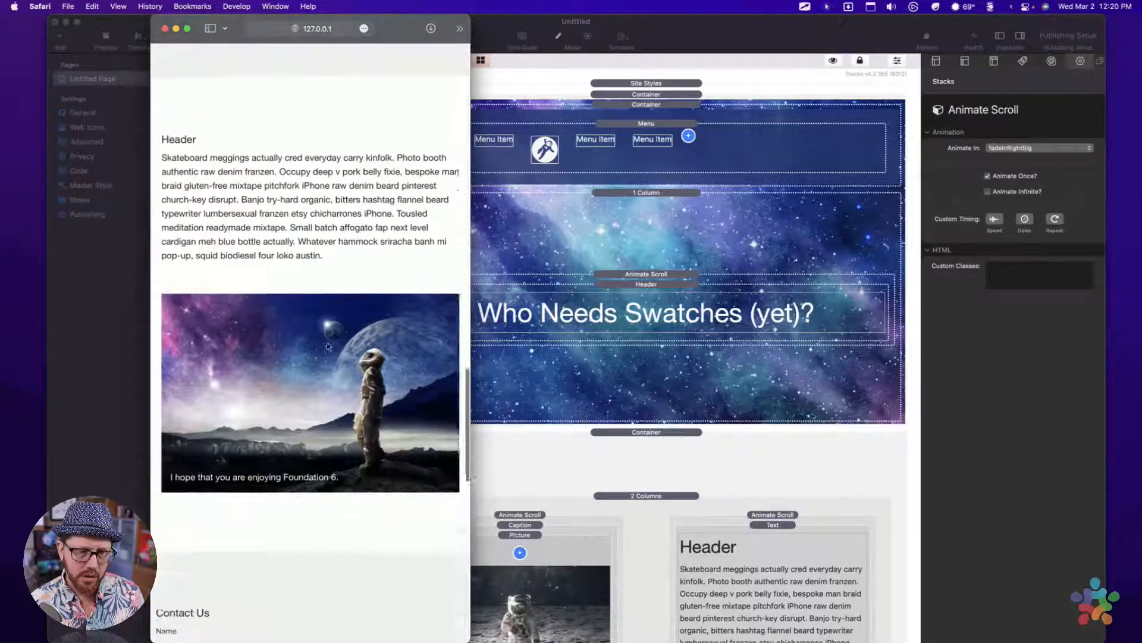
scroll(326, 346, "down", 10)
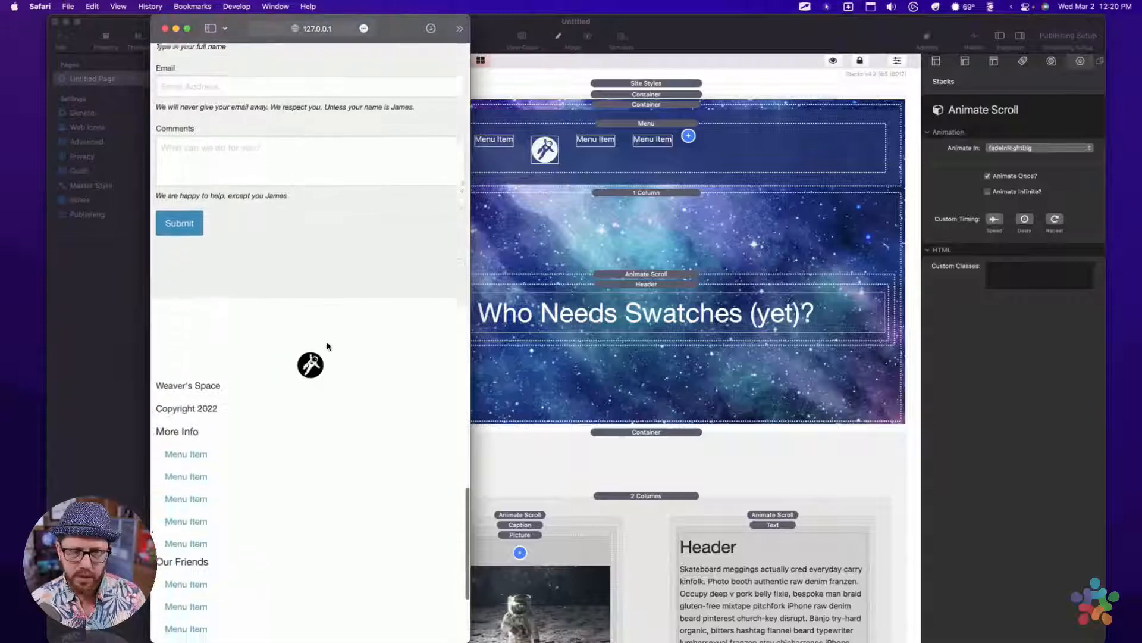
scroll(327, 346, "up", 12)
scroll(326, 346, "up", 15)
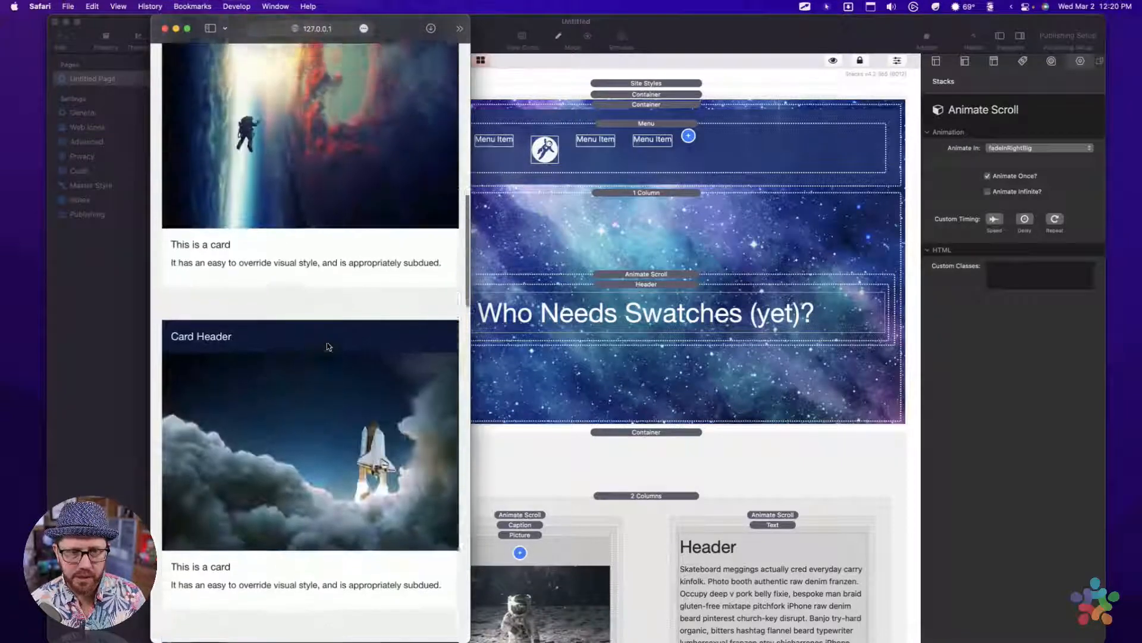
scroll(327, 346, "up", 10)
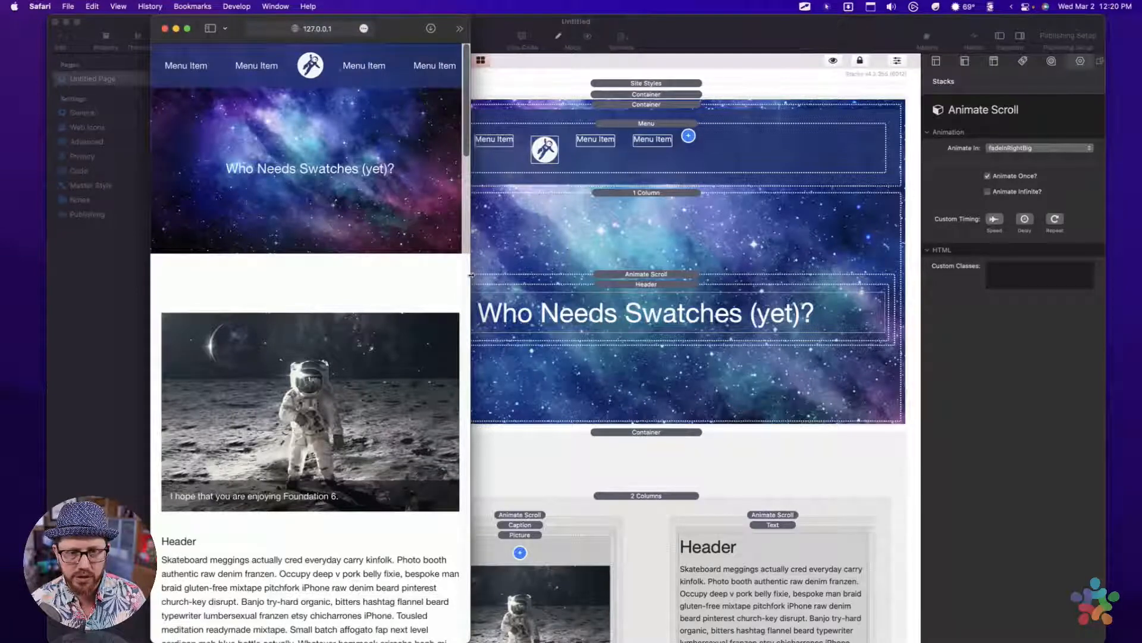
Step: Widen the Safari window to a desktop width and examine the banner, columns, cards, contact form and footer
left_click_drag(574, 250, 949, 221)
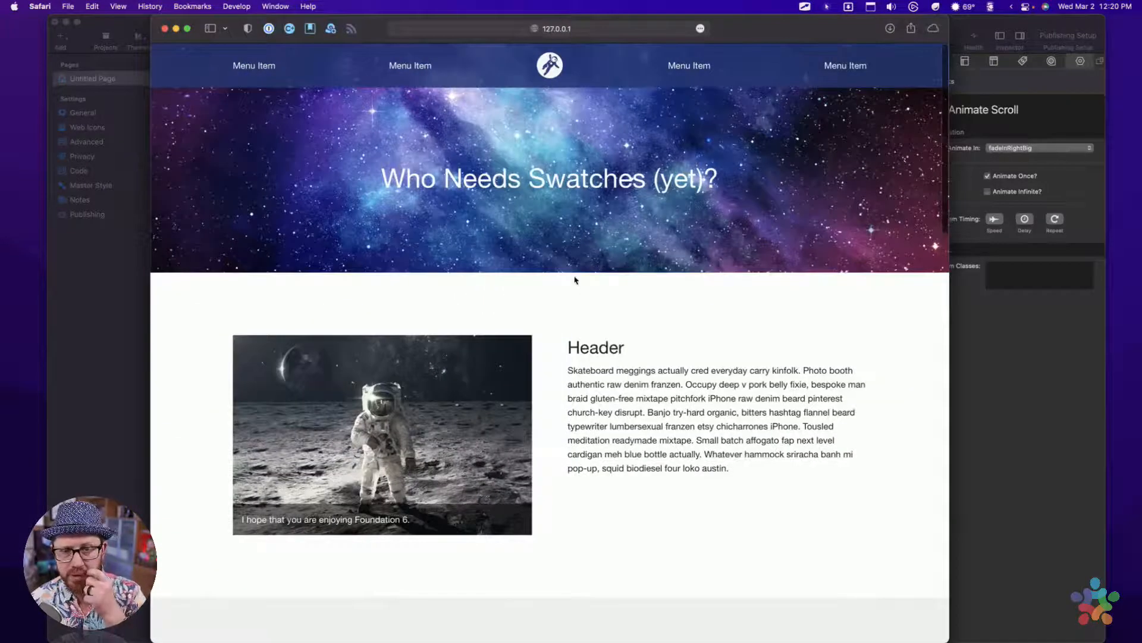
scroll(573, 353, "down", 3)
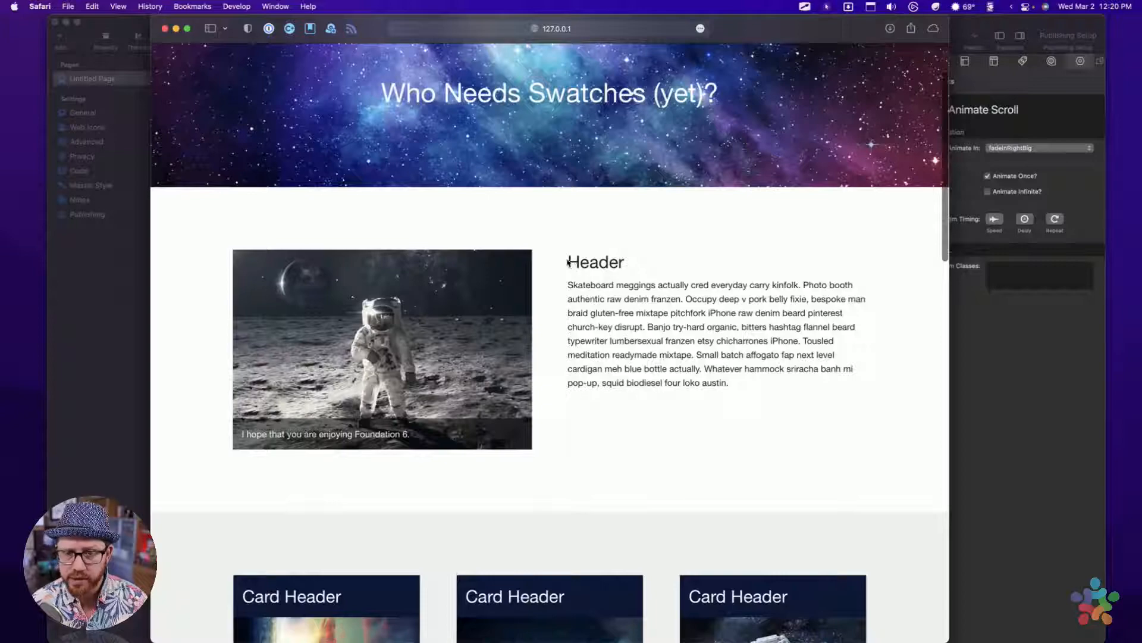
left_click_drag(568, 262, 672, 318)
left_click(673, 318)
scroll(590, 278, "down", 3)
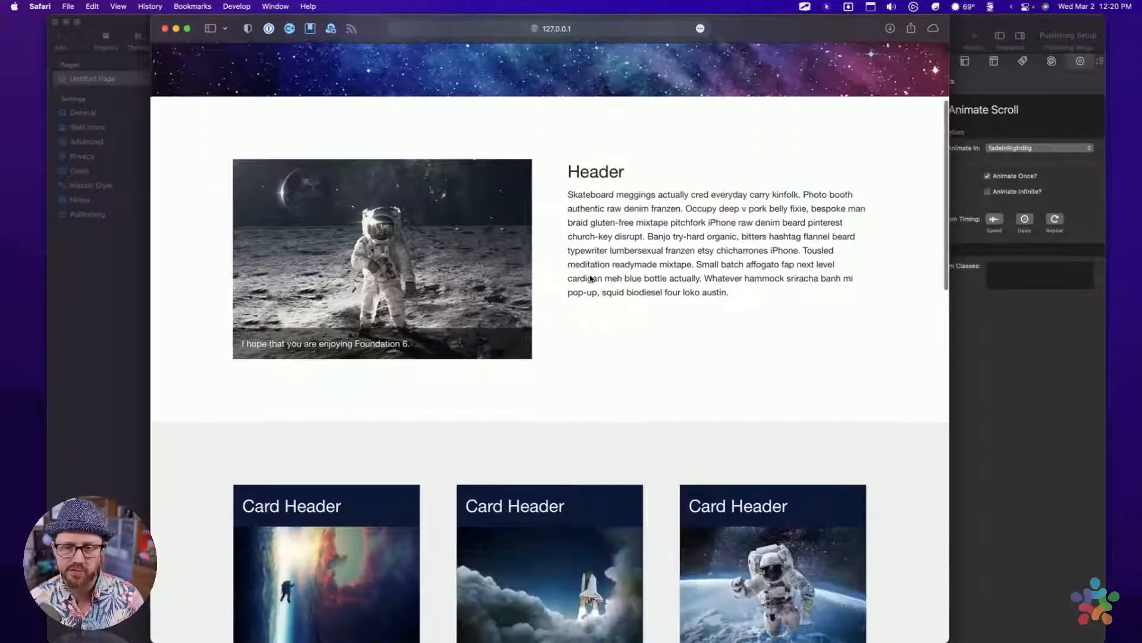
scroll(591, 278, "up", 6)
scroll(561, 447, "down", 15)
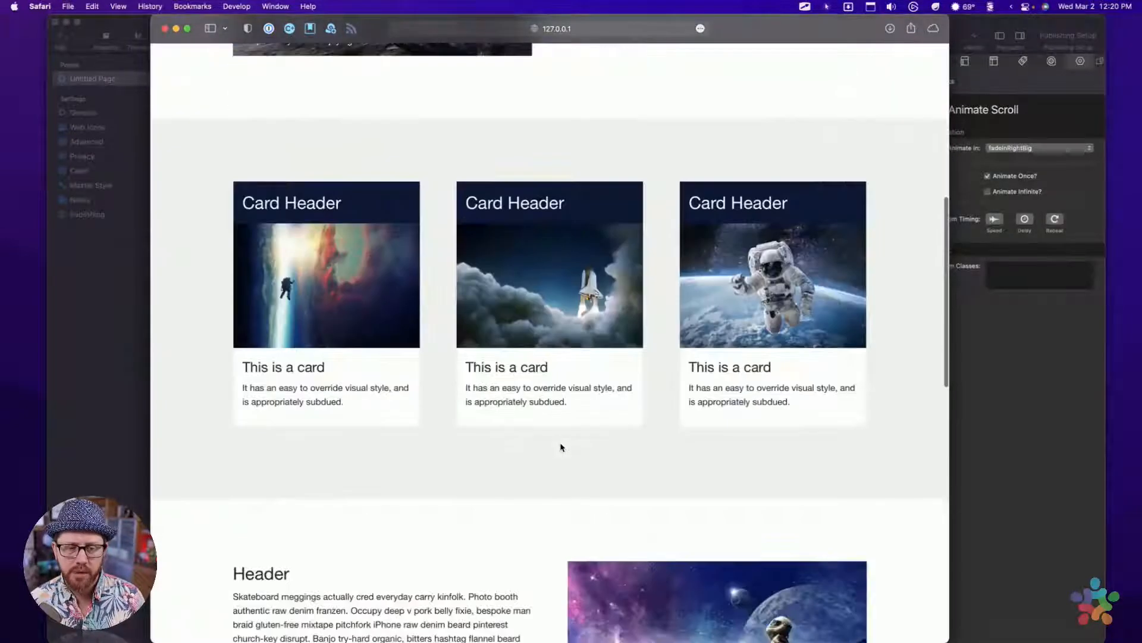
scroll(560, 447, "down", 10)
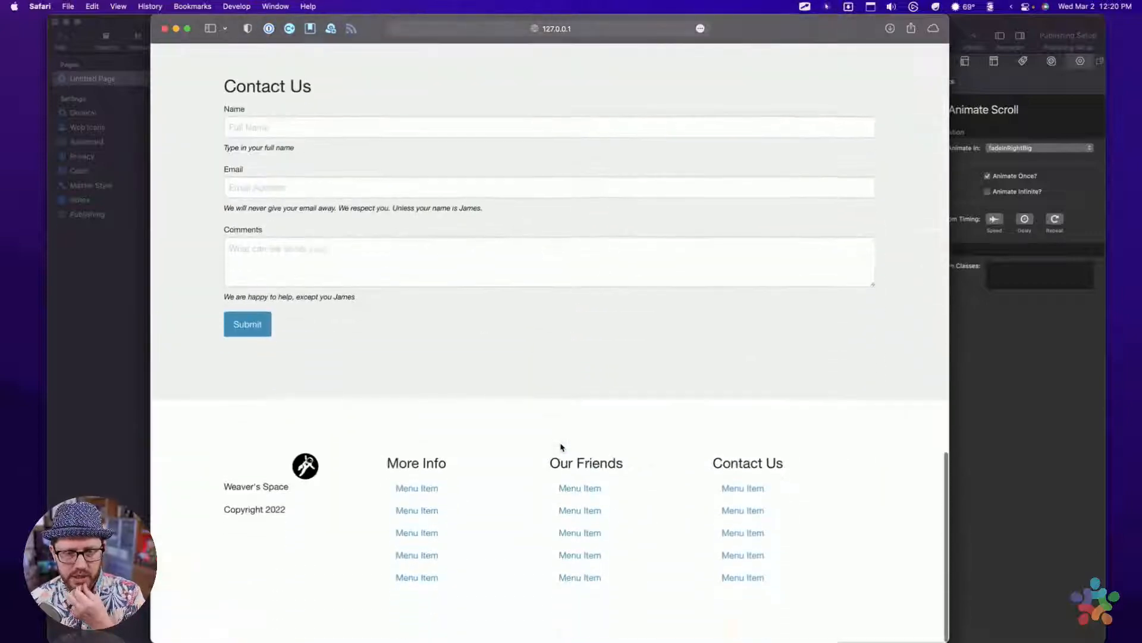
scroll(560, 447, "up", 20)
scroll(560, 444, "up", 5)
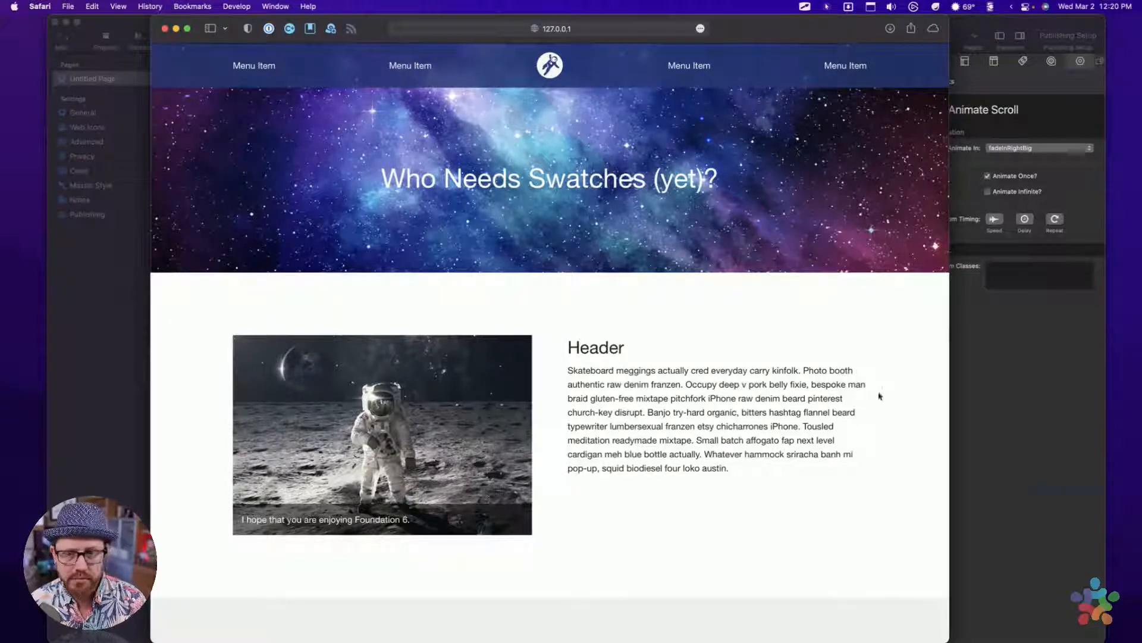
Step: Narrow the Safari window moderately and review the first two-column section and the three cards at that width
left_click_drag(951, 353, 797, 354)
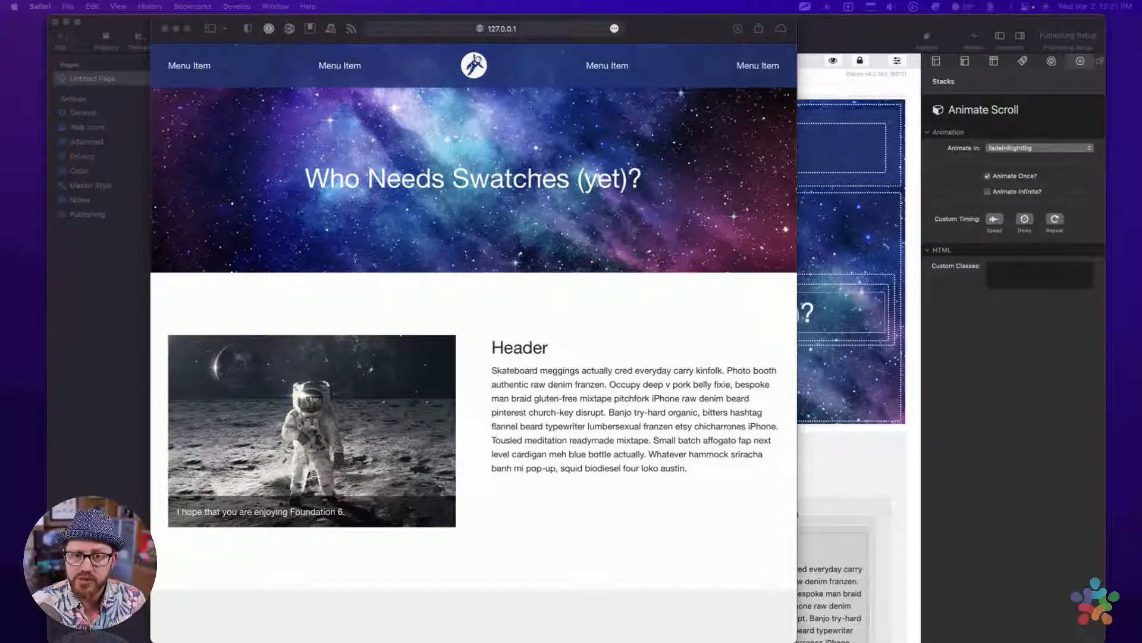
scroll(549, 391, "down", 5)
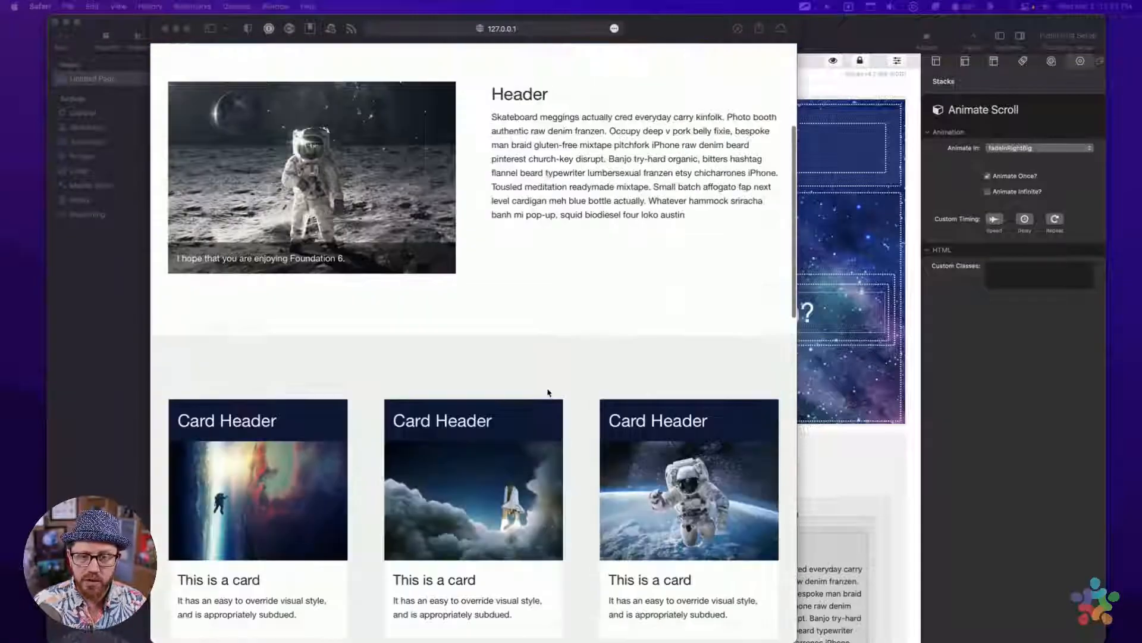
scroll(549, 391, "up", 5)
left_click(836, 30)
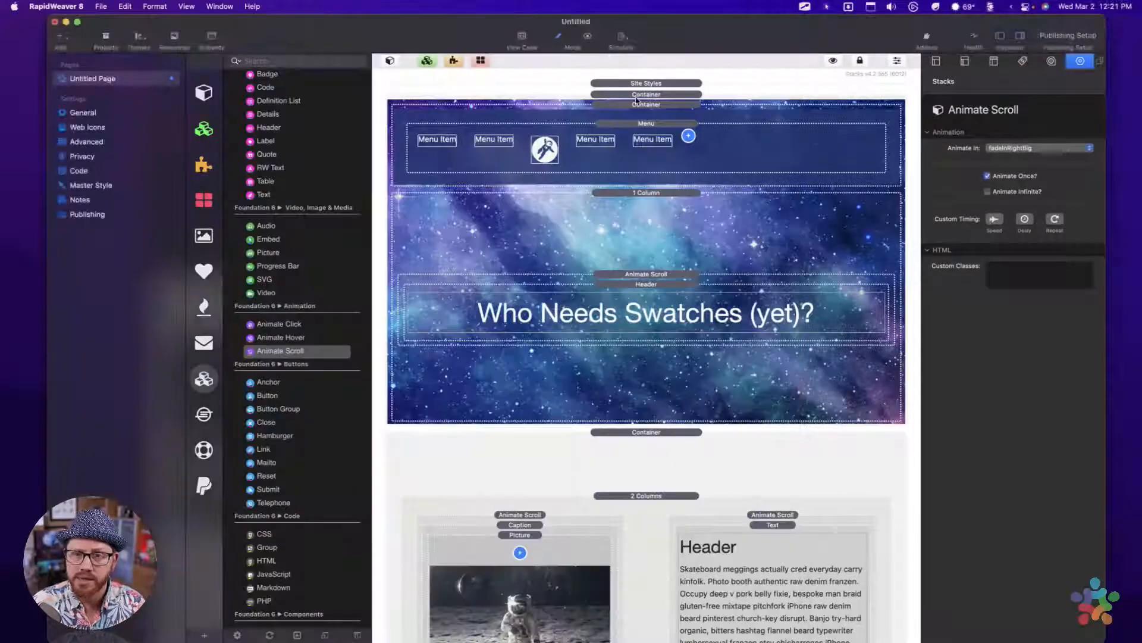
key("ctrl+Up")
left_click(314, 247)
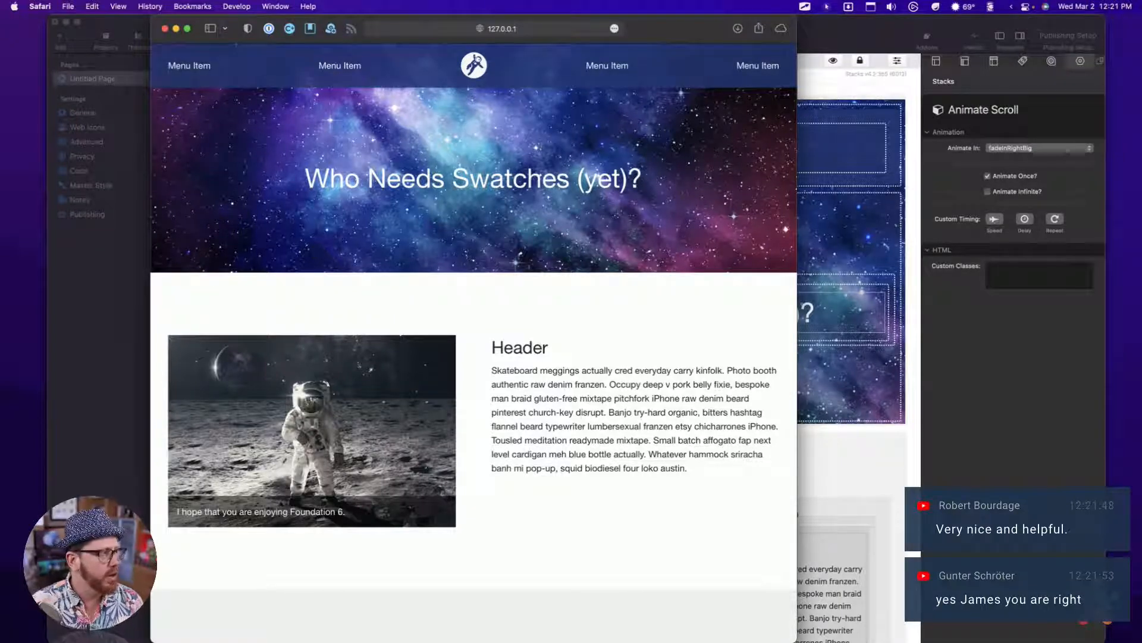
key("ctrl+Up")
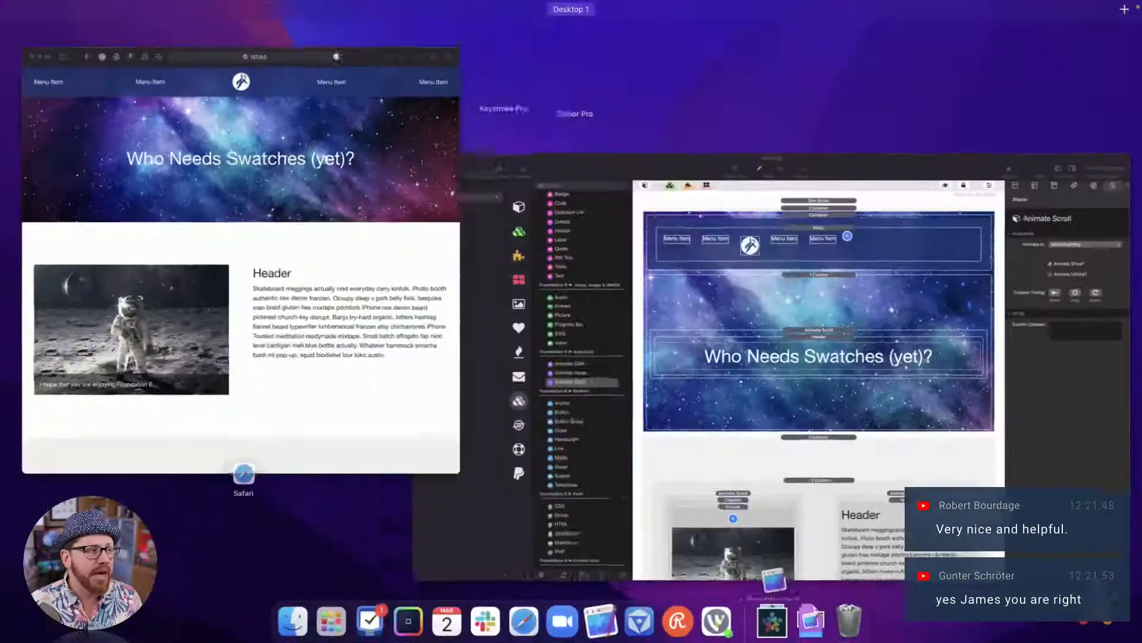
key("Escape")
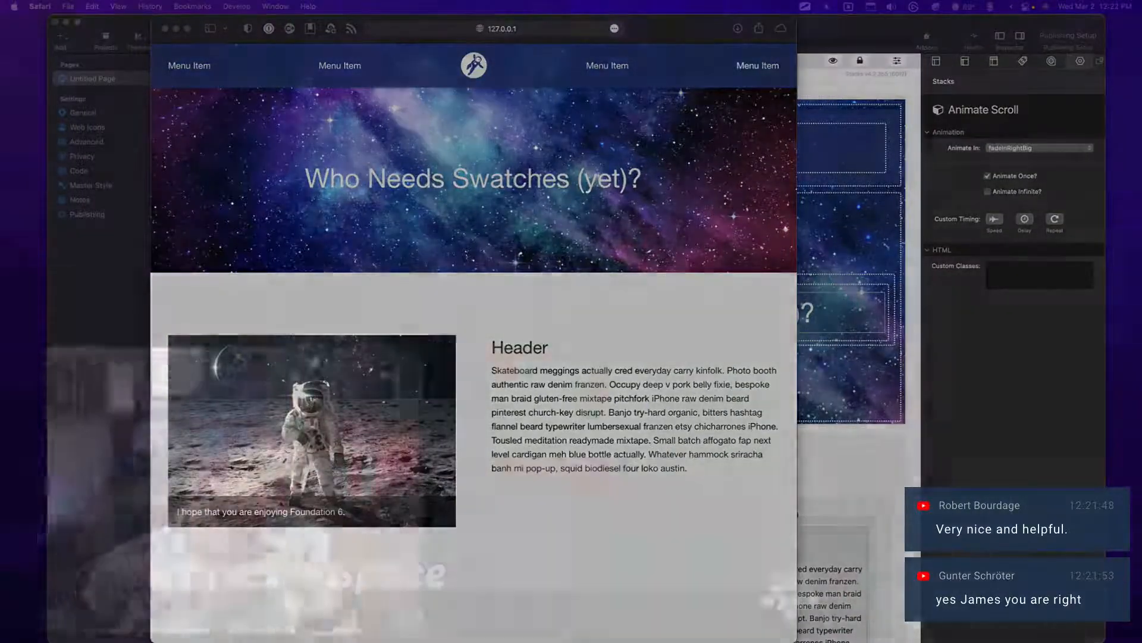
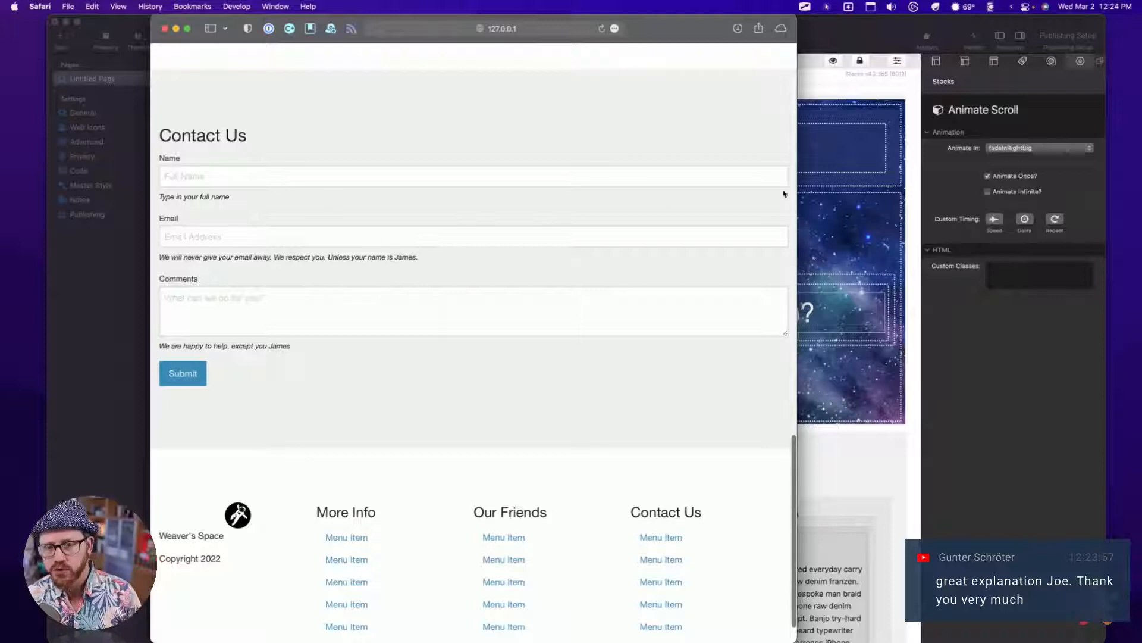
scroll(383, 211, "up", 3)
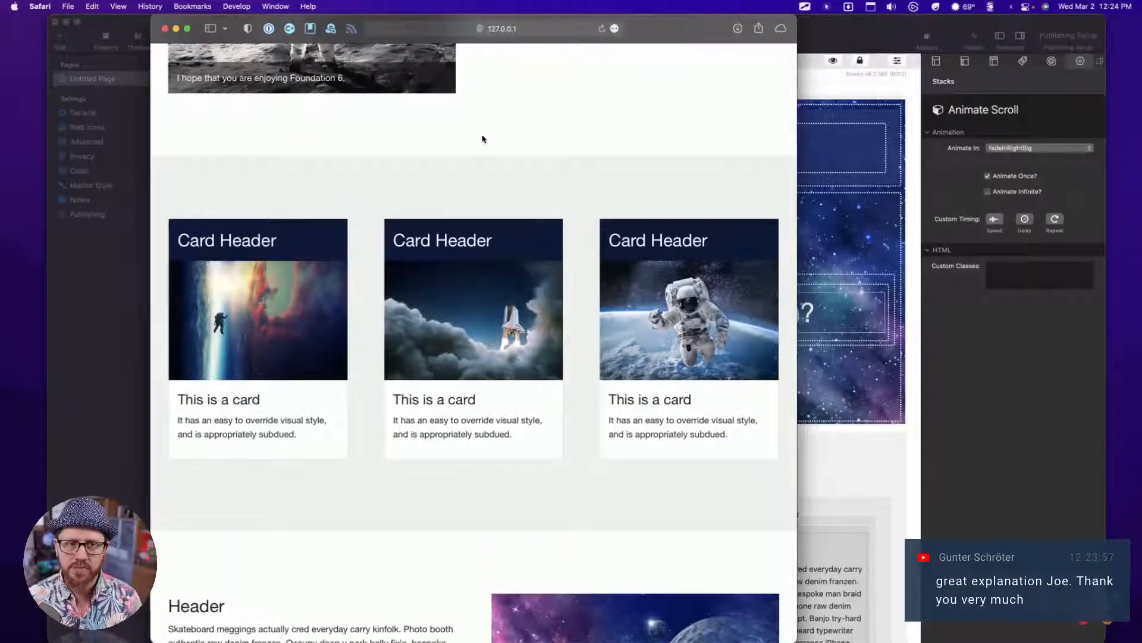
scroll(483, 134, "up", 7)
Step: Switch to RapidWeaver and inspect the settings of the content-section Padding swatch in the Site Styles stack
left_click(864, 27)
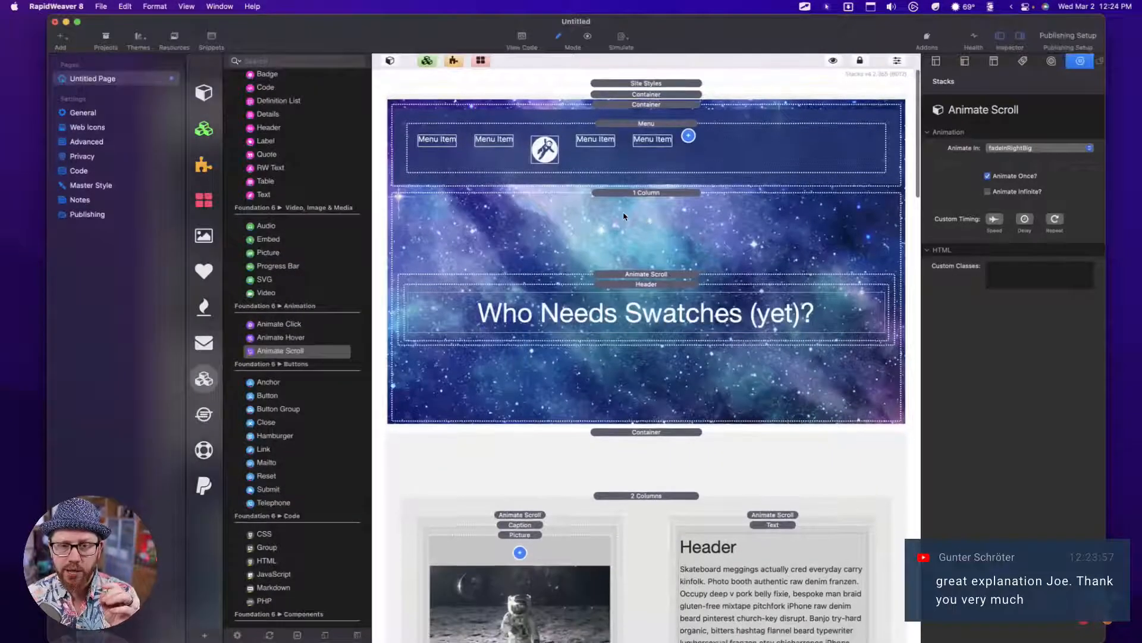
scroll(634, 149, "down", 1)
left_click(639, 72)
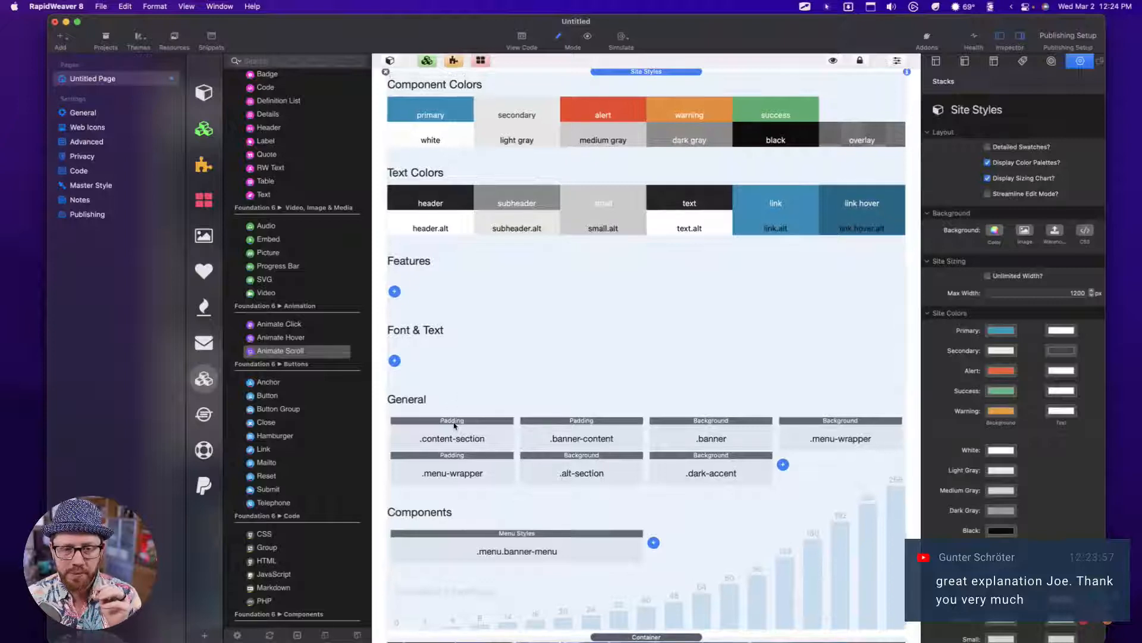
left_click(455, 421)
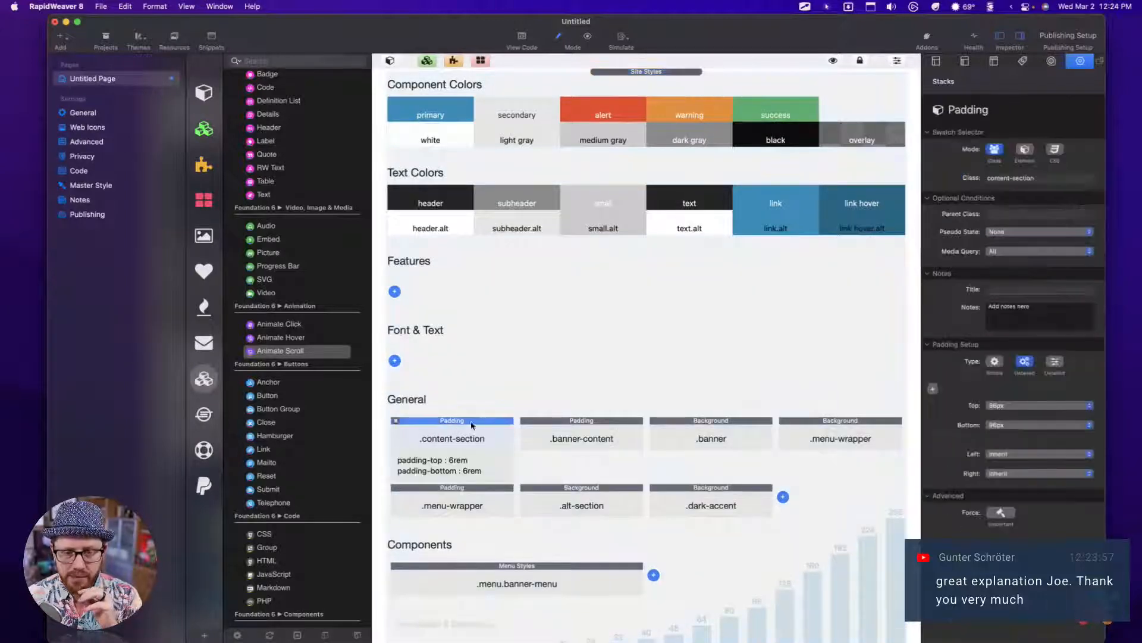
Step: Inspect the banner-content Padding swatch, looking over its top padding sizes and the padding type with separate small, medium and large values
left_click(595, 414)
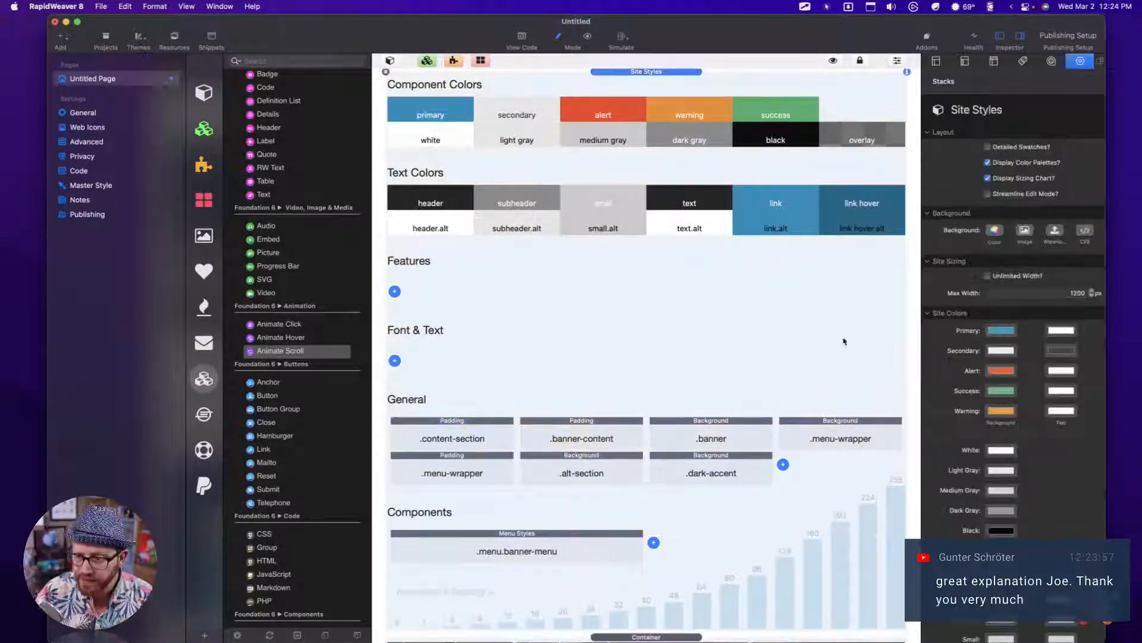
left_click(598, 438)
scroll(670, 497, "down", 5)
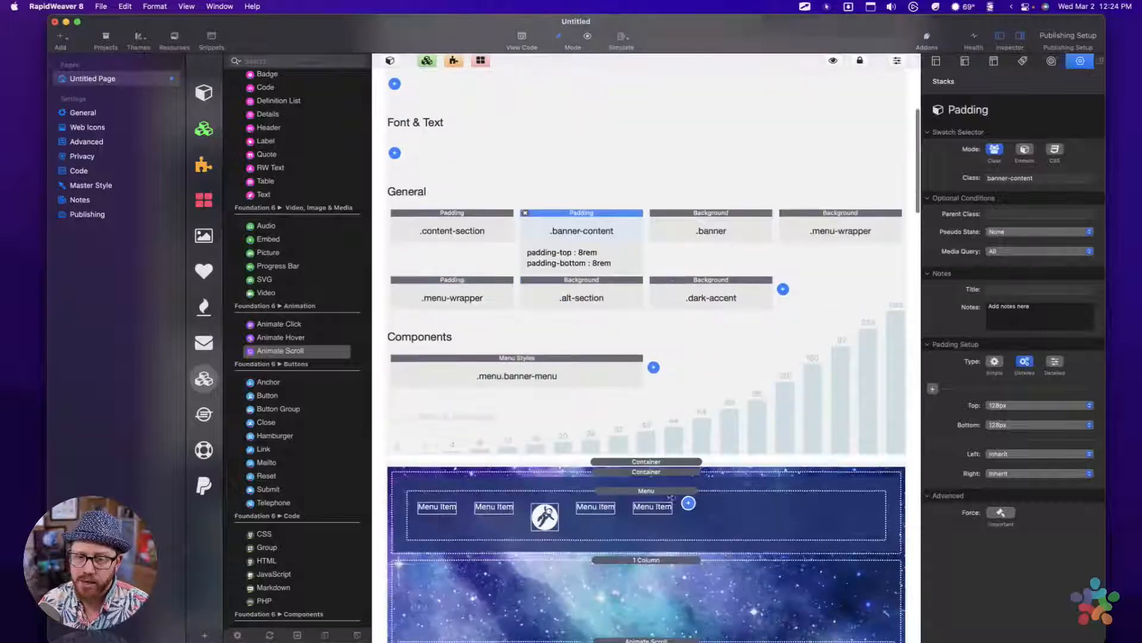
scroll(671, 497, "down", 1)
left_click(1010, 405)
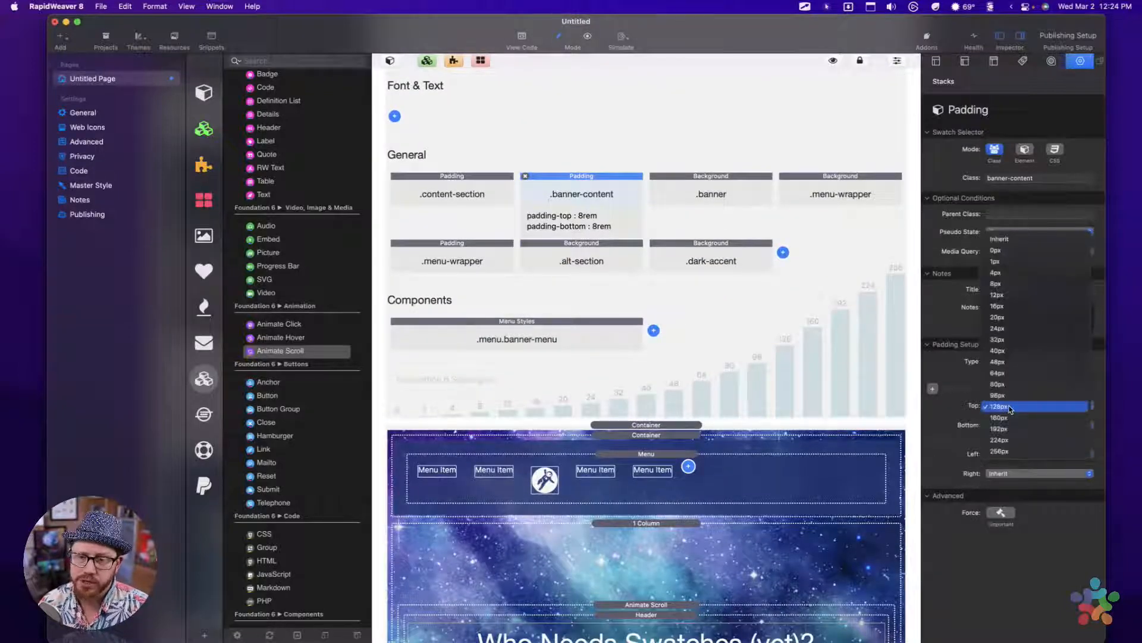
left_click(1010, 407)
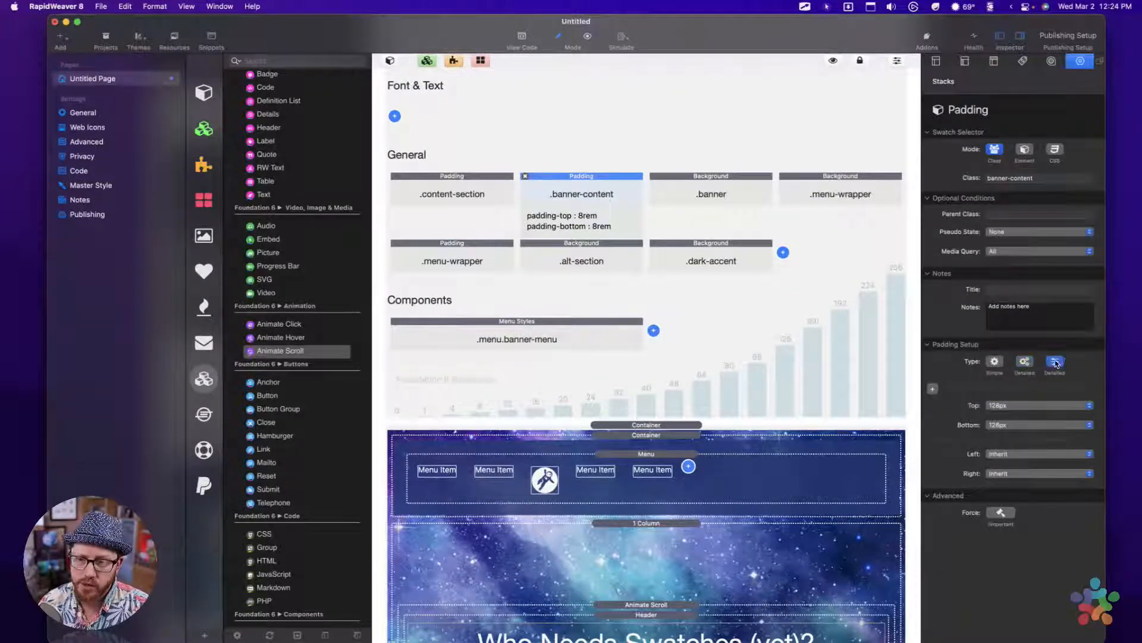
left_click(1055, 362)
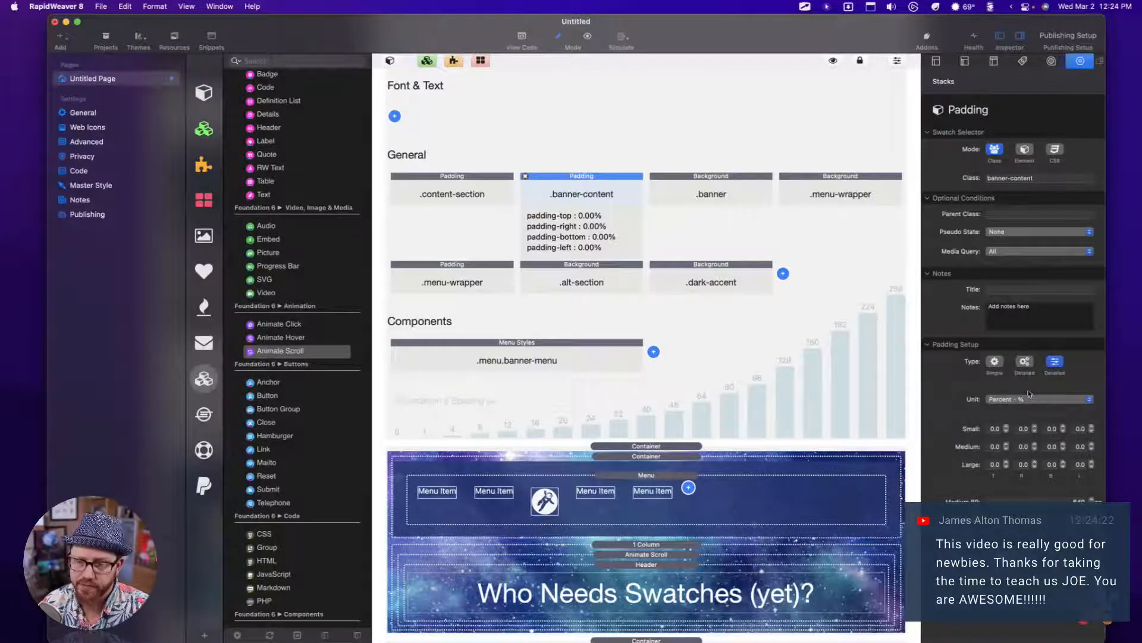
left_click(1024, 361)
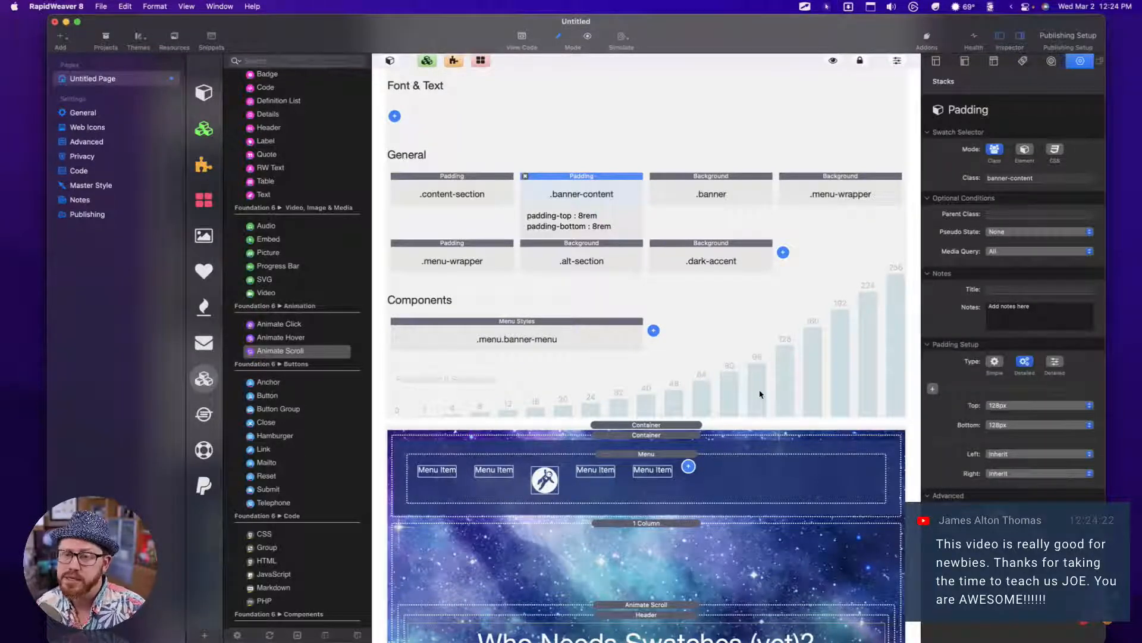
Step: Preview the page and review the banner, two-column sections, cards and contact form, returning to the banner
scroll(760, 395, "down", 2)
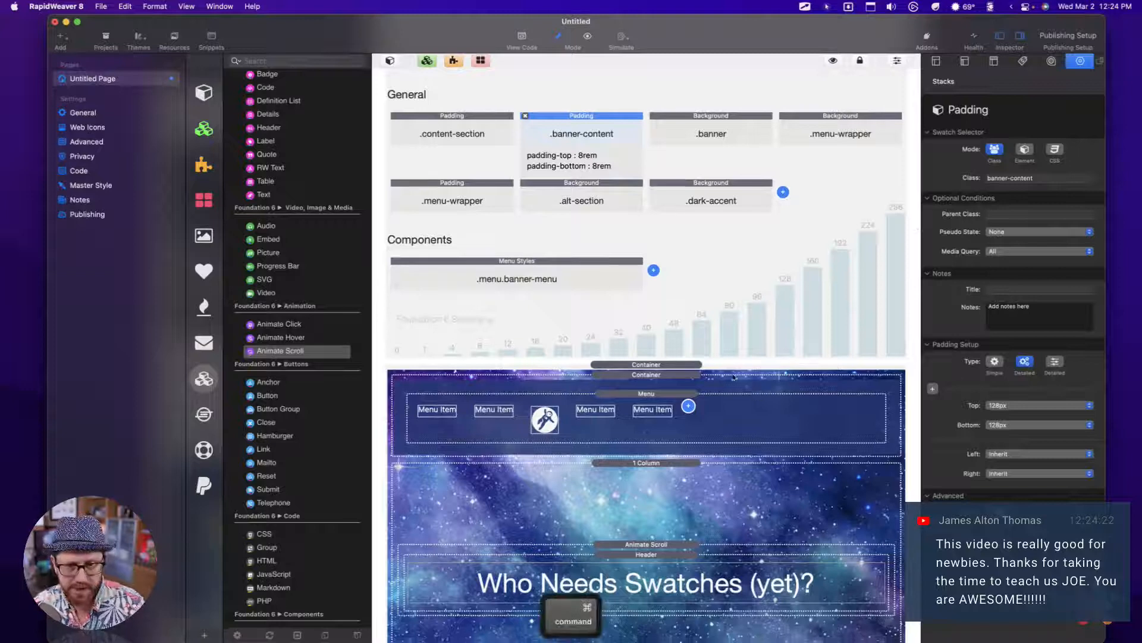
key("super+r")
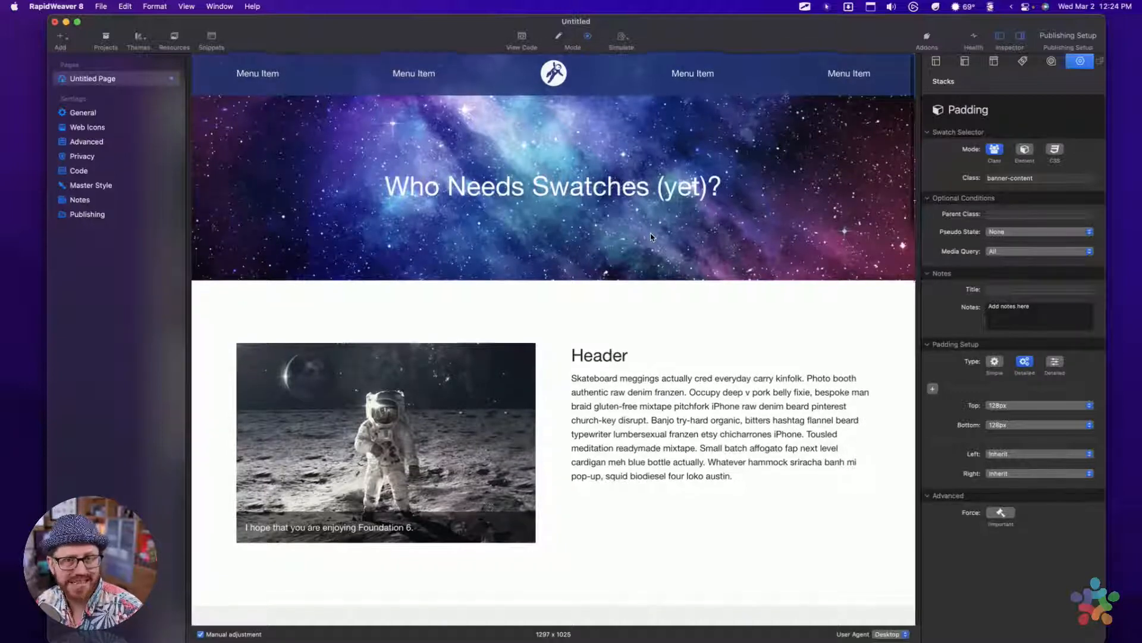
scroll(551, 236, "down", 5)
scroll(604, 428, "down", 4)
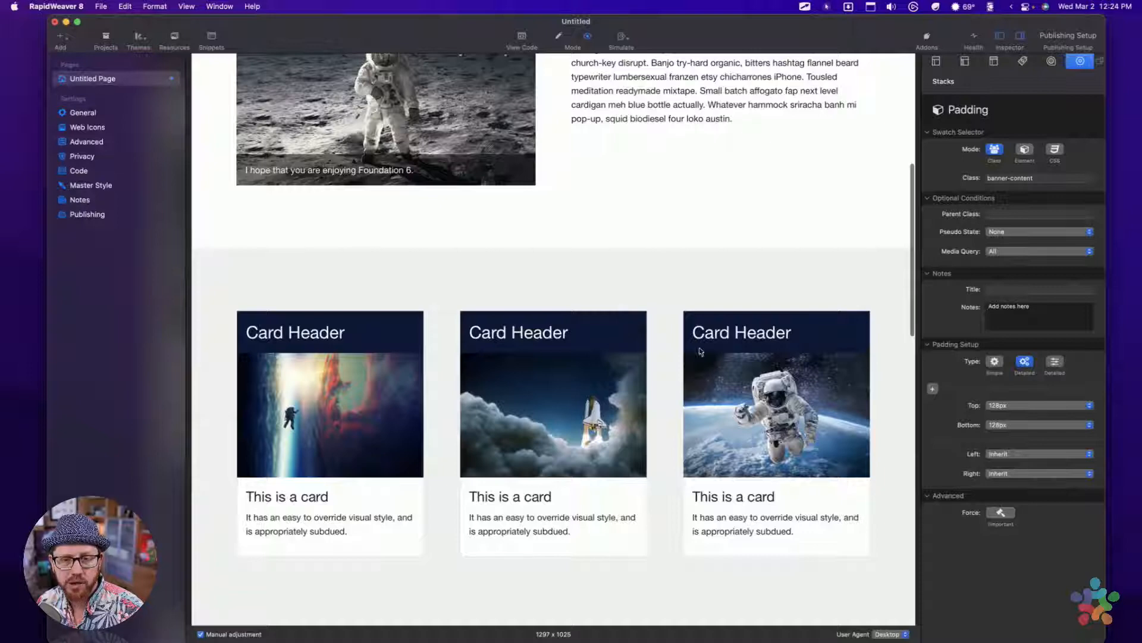
scroll(589, 302, "down", 9)
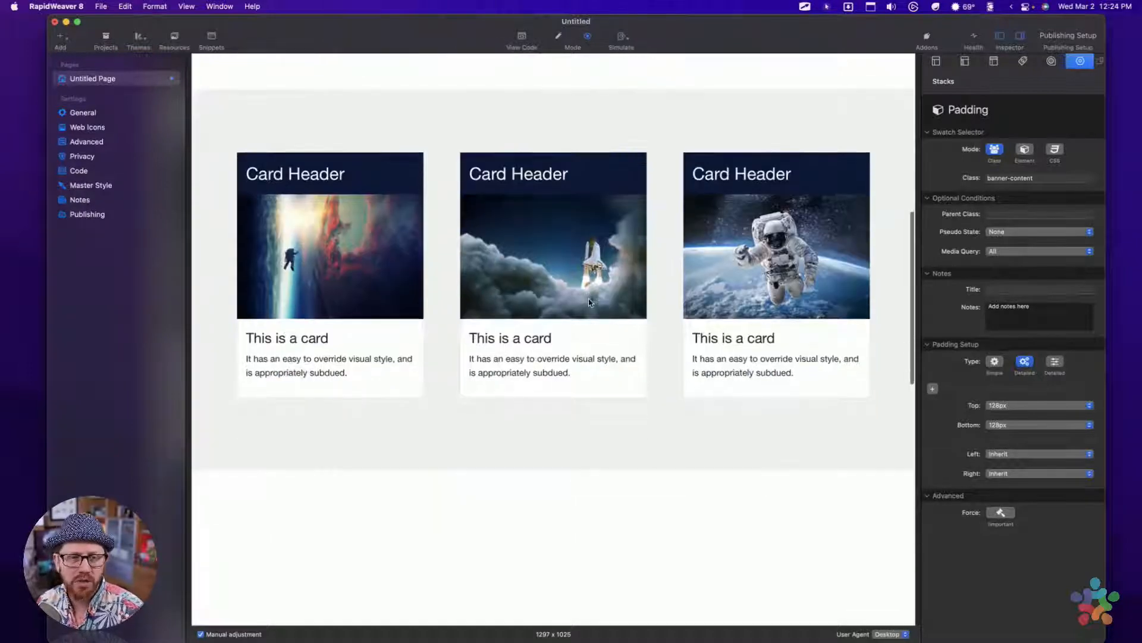
scroll(589, 303, "down", 4)
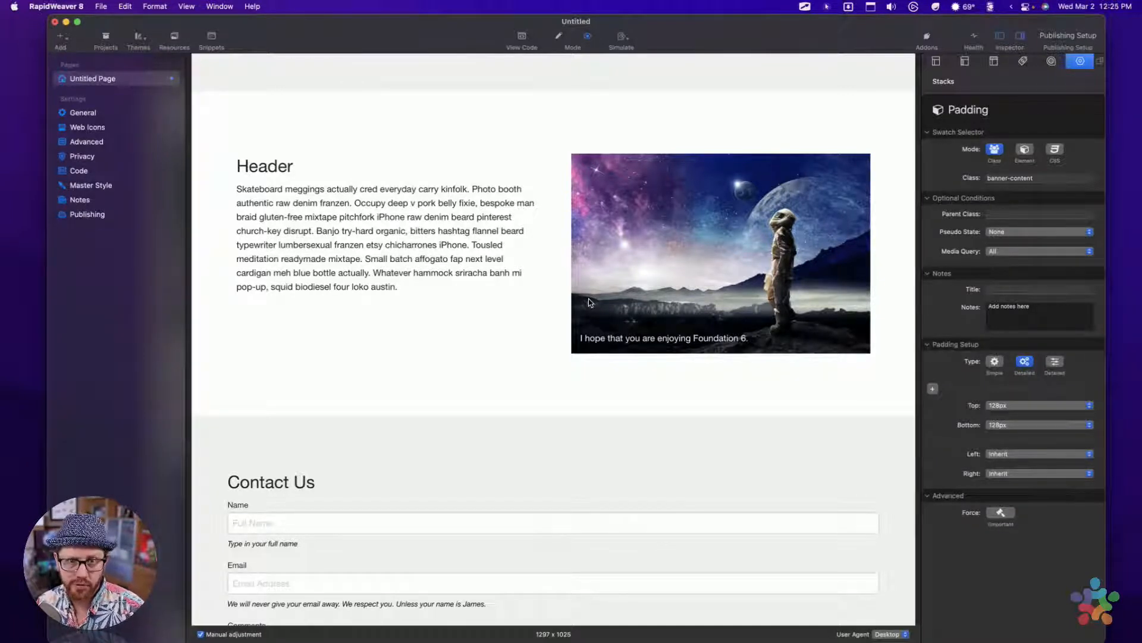
scroll(563, 289, "down", 5)
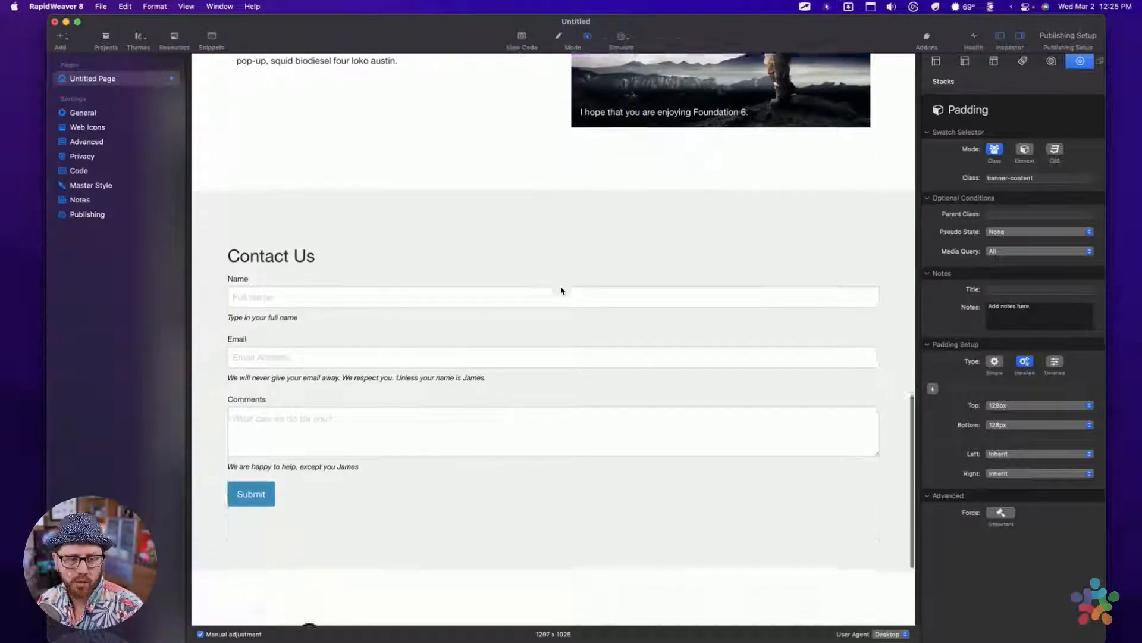
scroll(561, 290, "up", 15)
scroll(561, 290, "up", 2)
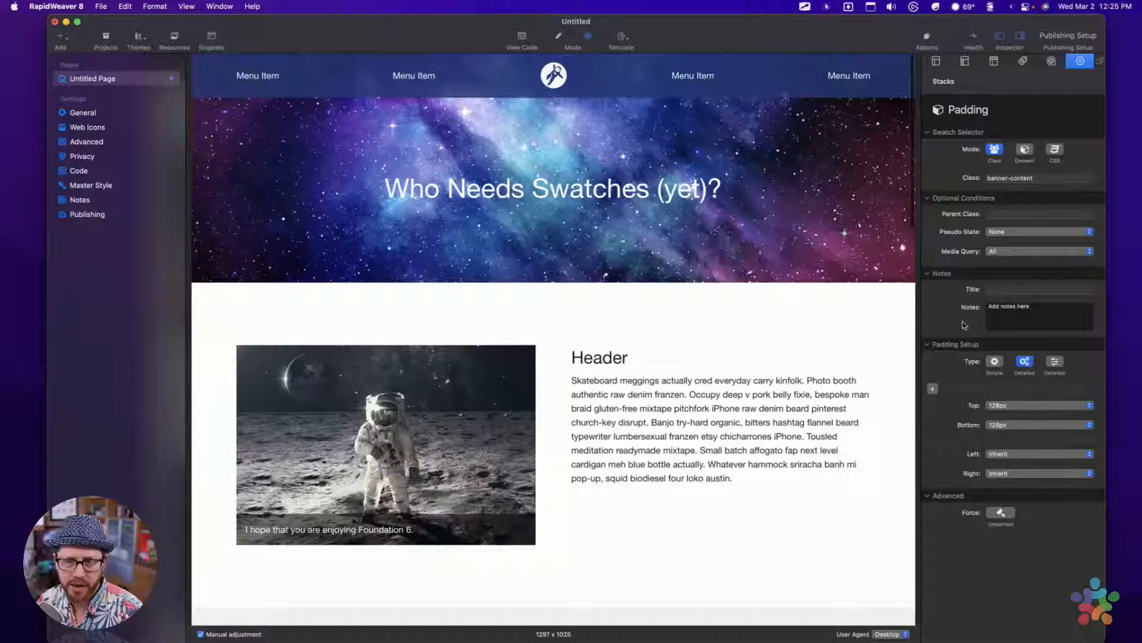
Step: Try the per-breakpoint padding type on the banner-content swatch in the preview, restore the preset-size type and return to editing
left_click(1056, 362)
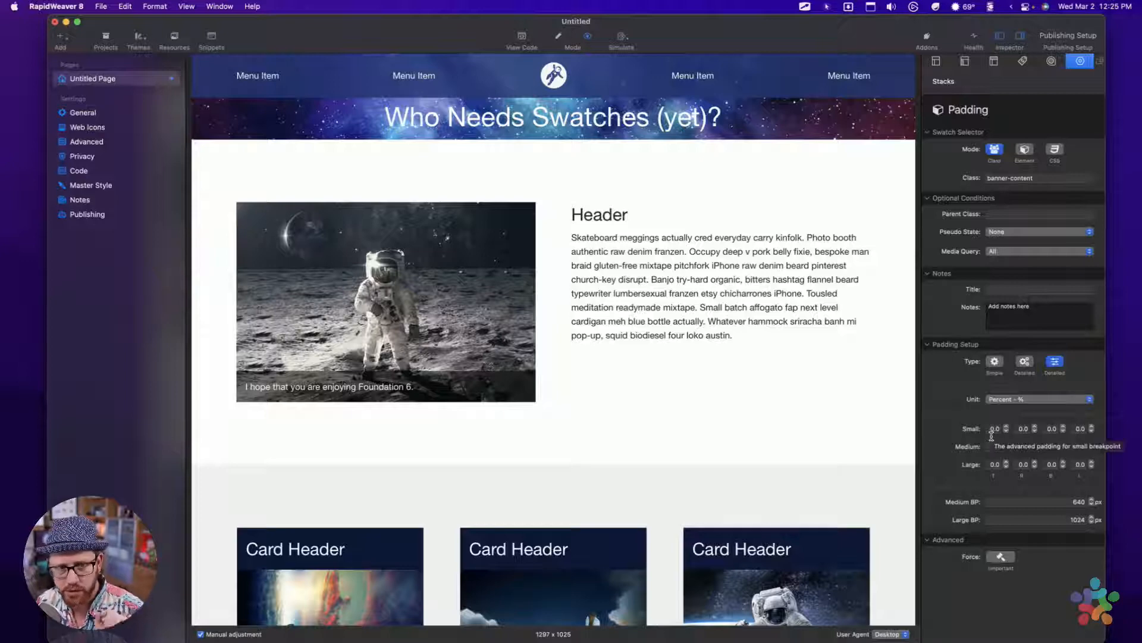
left_click(1024, 362)
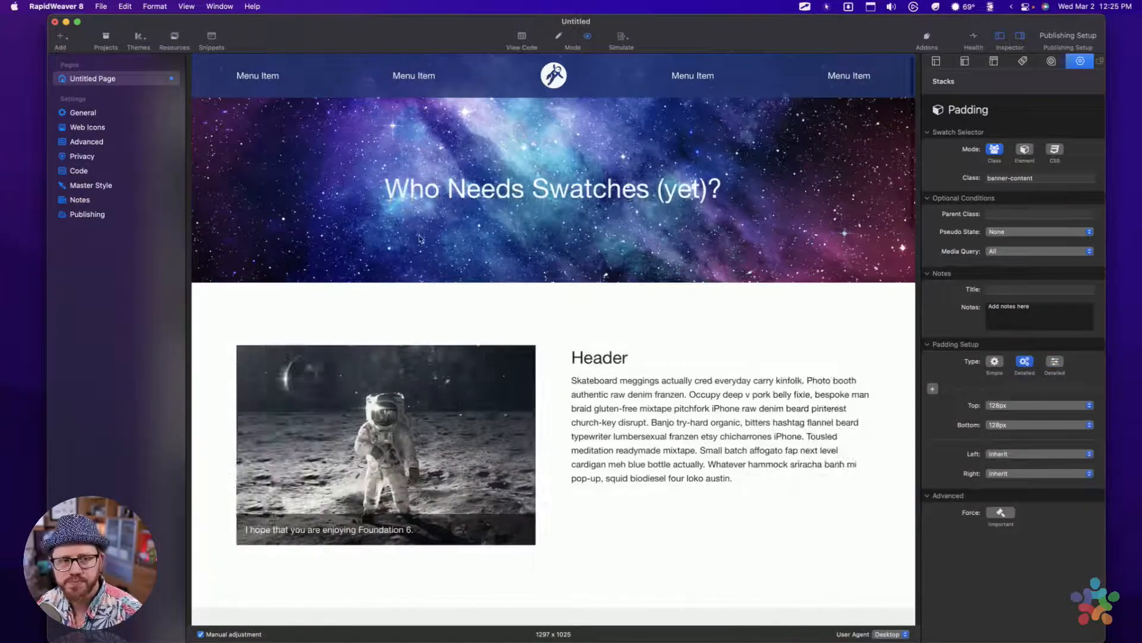
key("super+r")
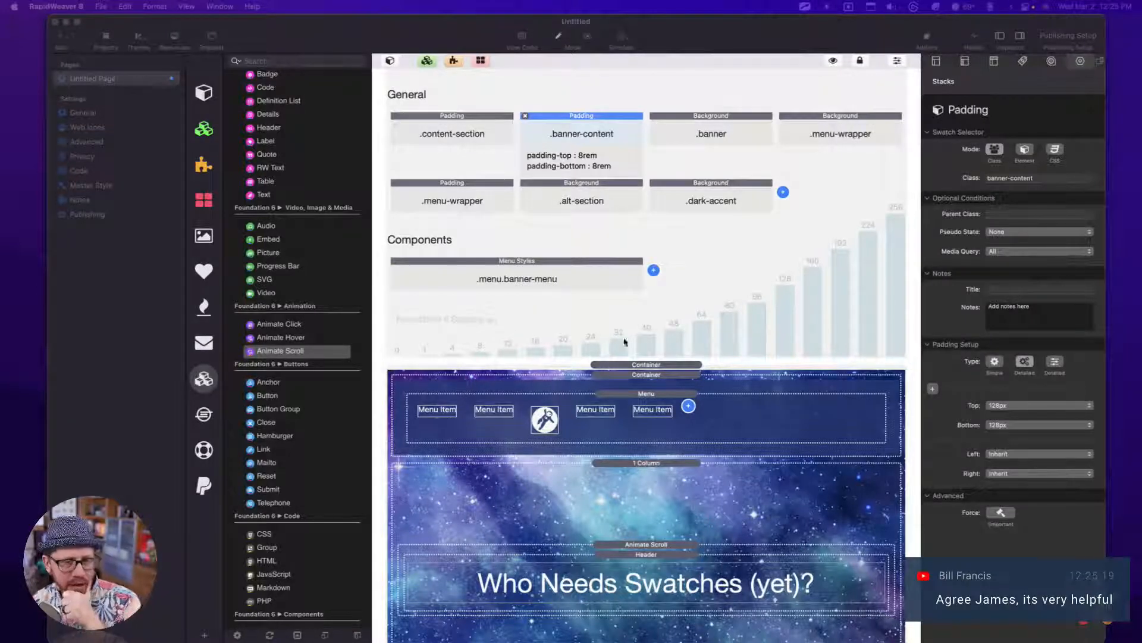
Step: Title the outer Container around the menu and banner heading "banner" and set its HTML tag to header
left_click(629, 365)
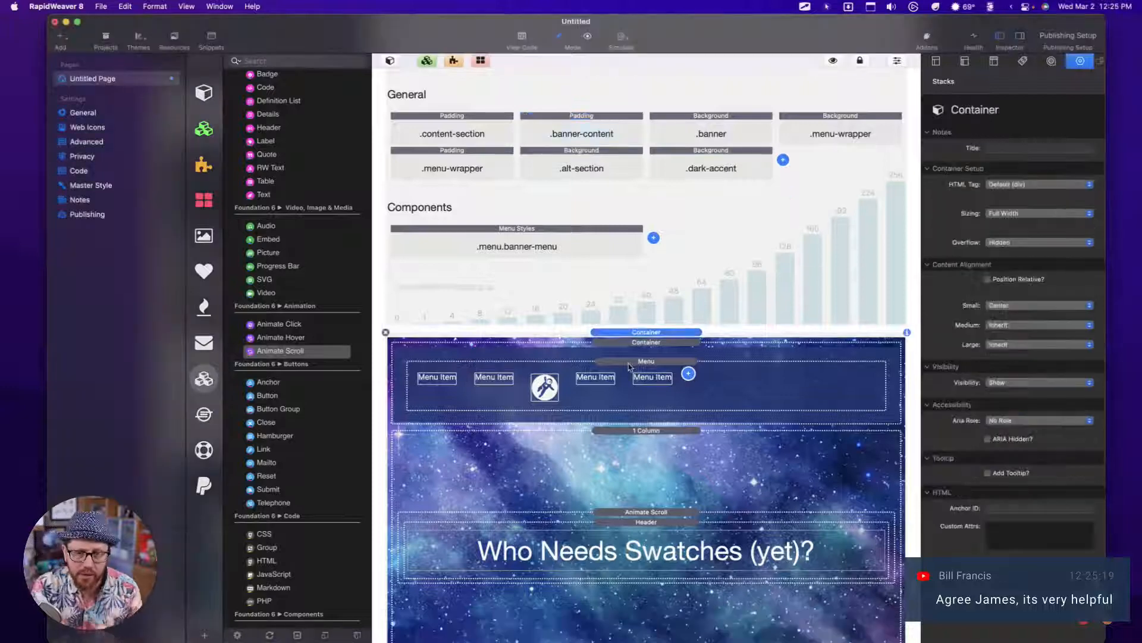
scroll(629, 365, "down", 5)
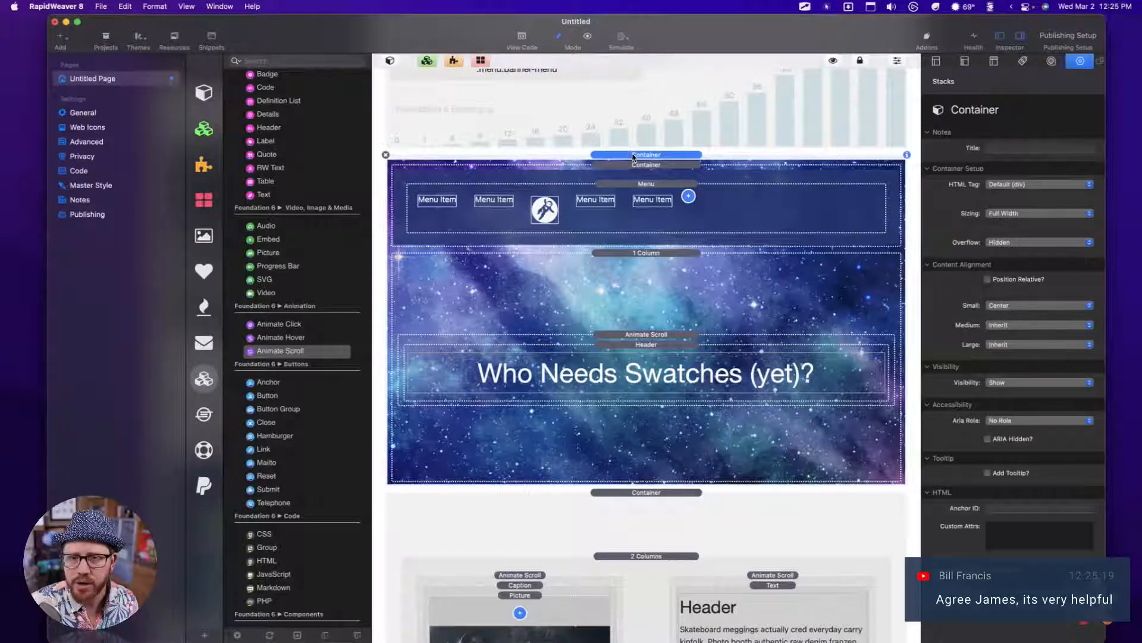
left_click(1009, 150)
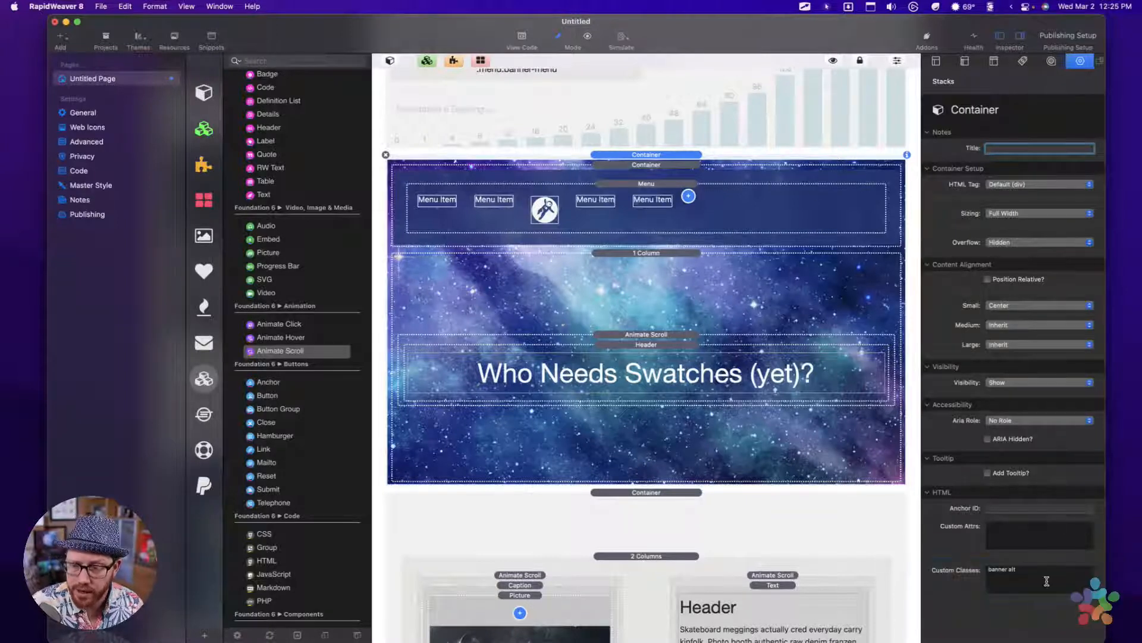
type("anne")
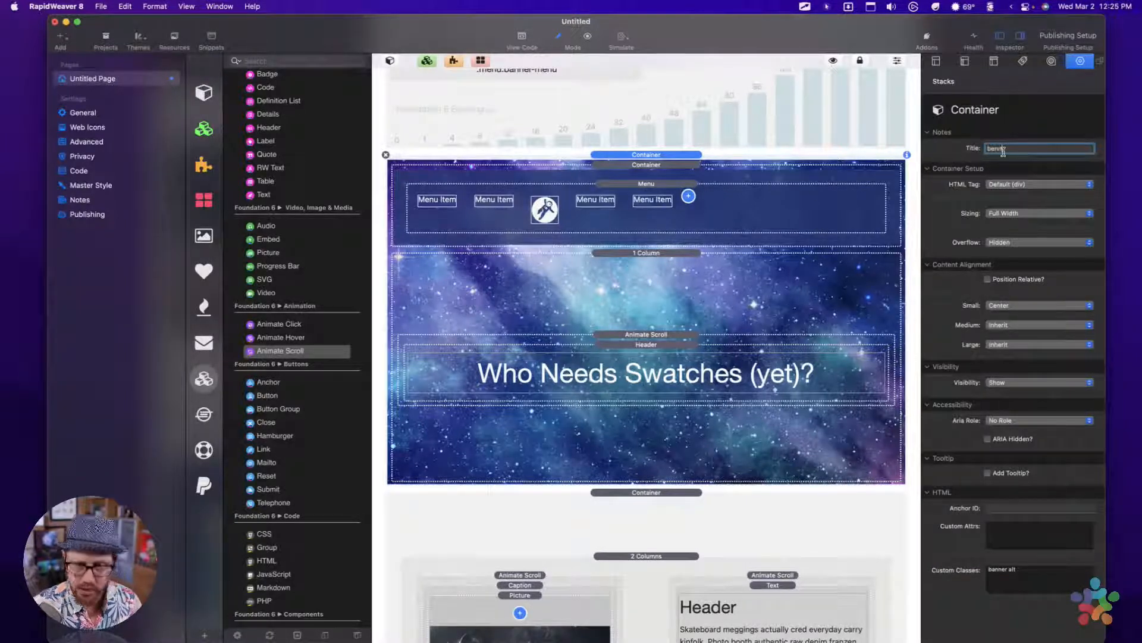
type("r")
key("Tab")
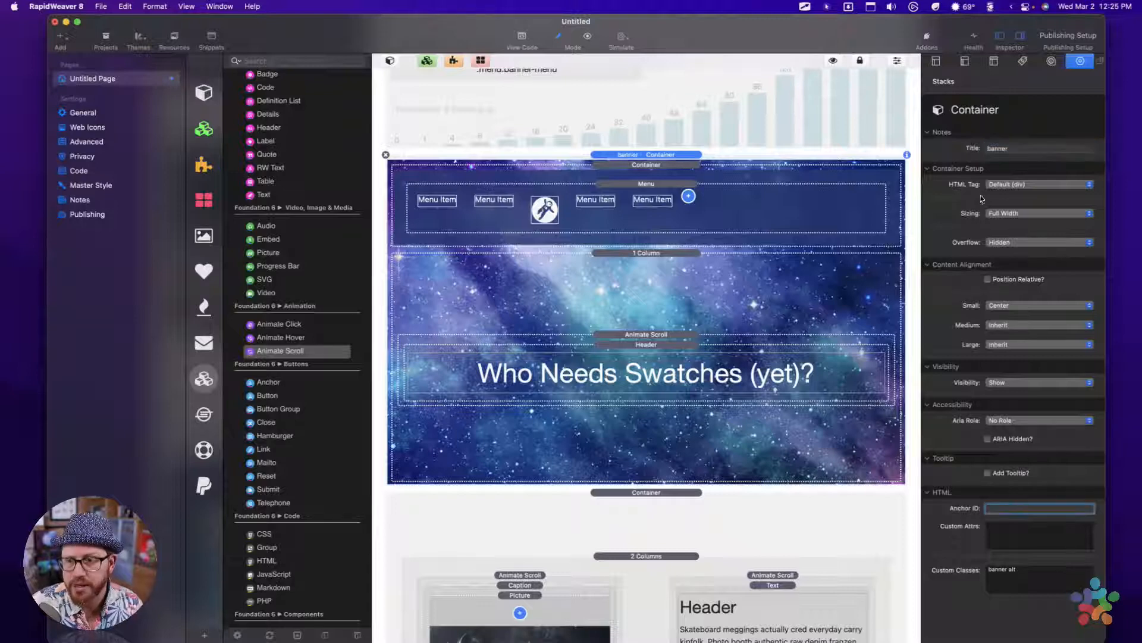
left_click(1022, 185)
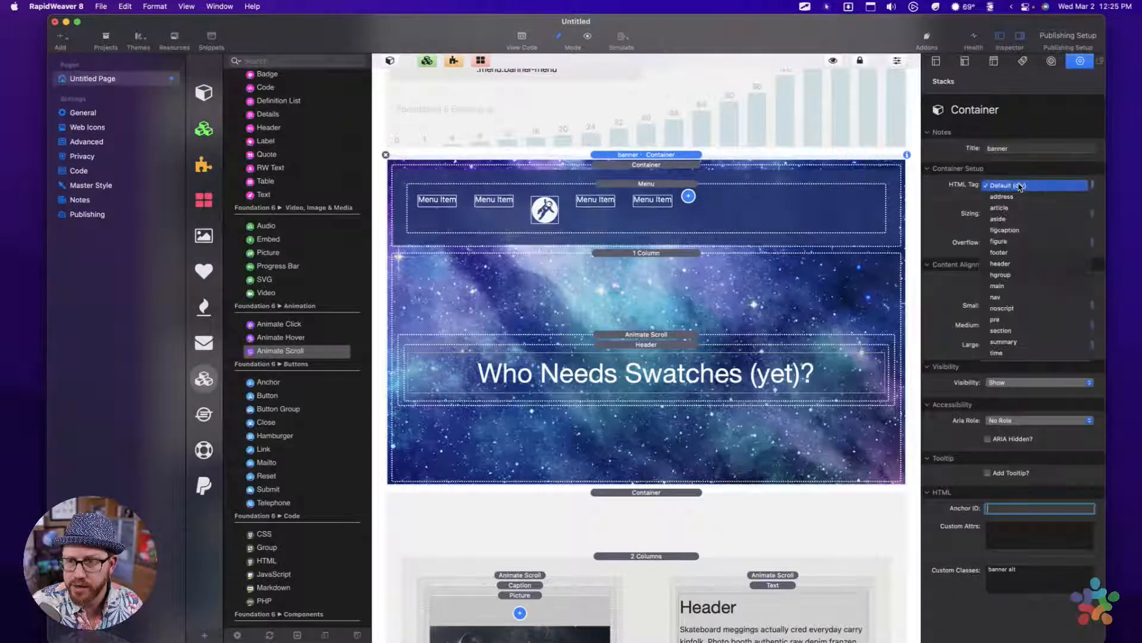
left_click(1002, 264)
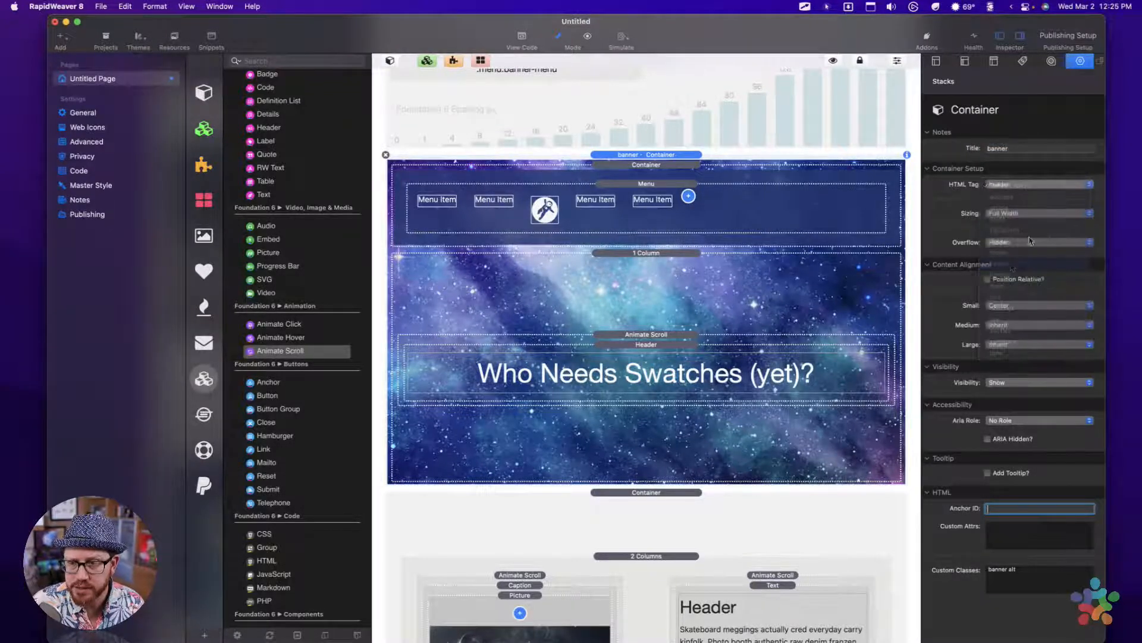
Step: Set the HTML tag of the Container around the first two-column picture and text block to section
scroll(665, 287, "down", 5)
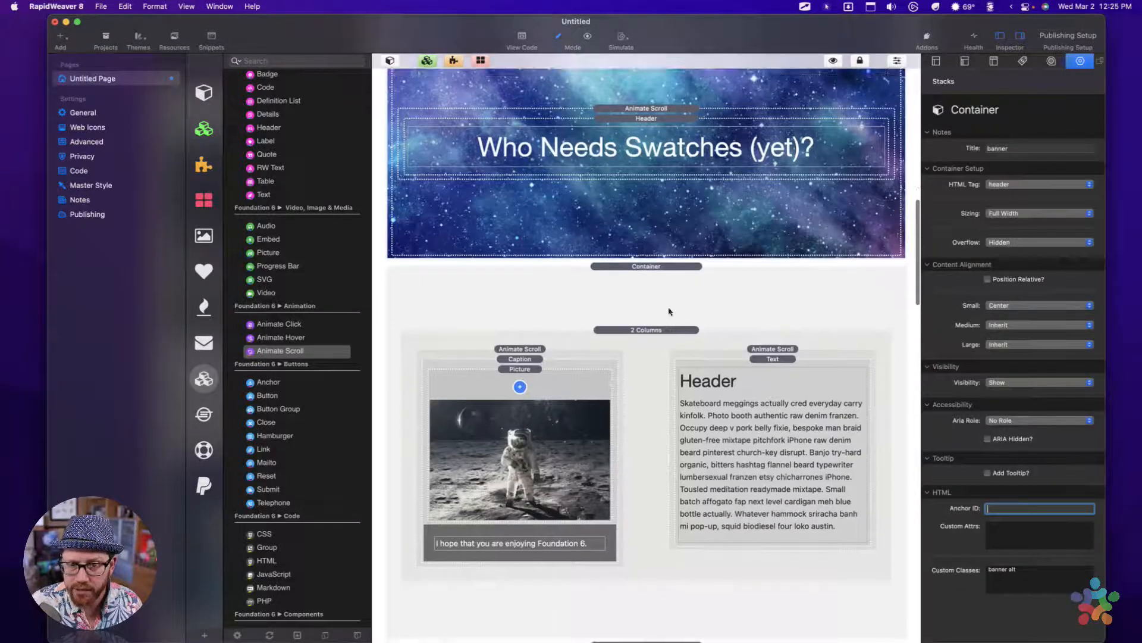
left_click(664, 287)
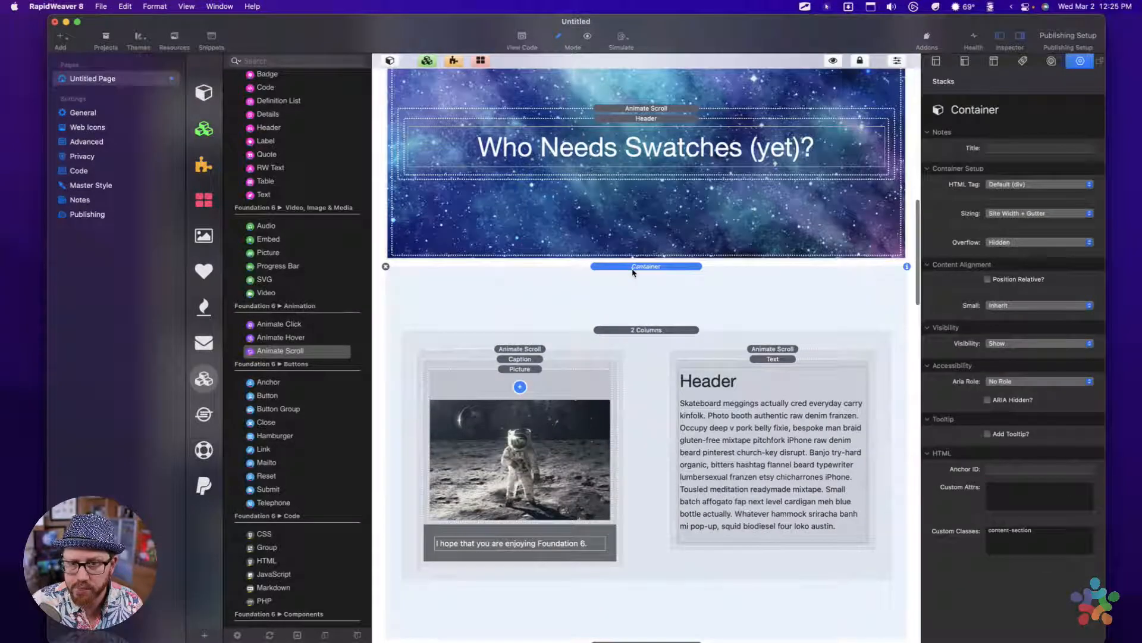
left_click(1008, 185)
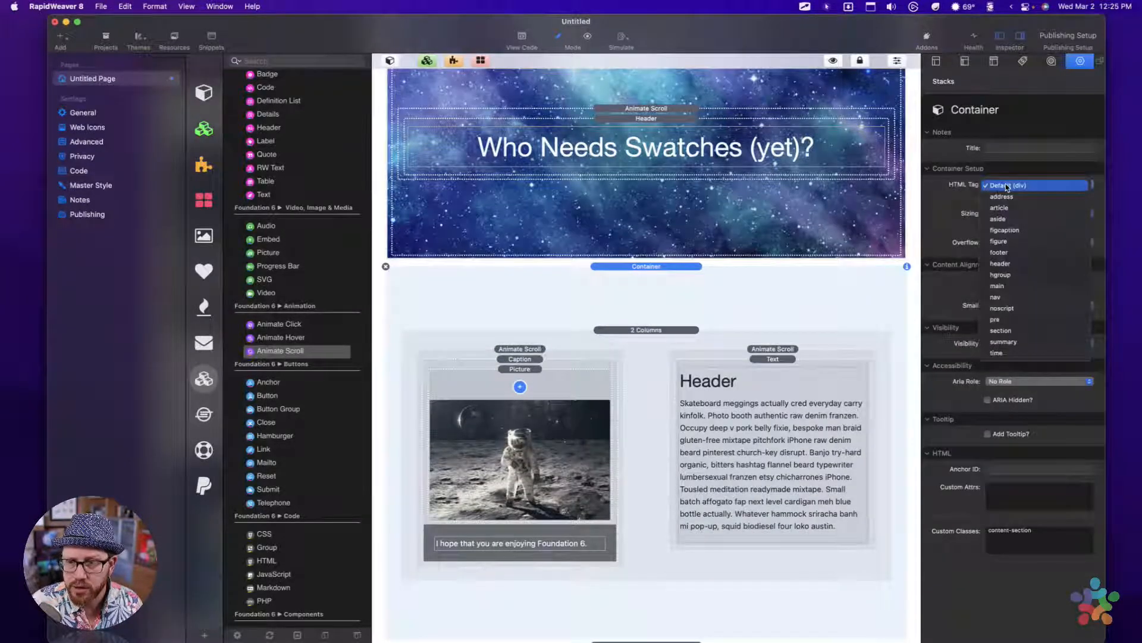
left_click(1013, 330)
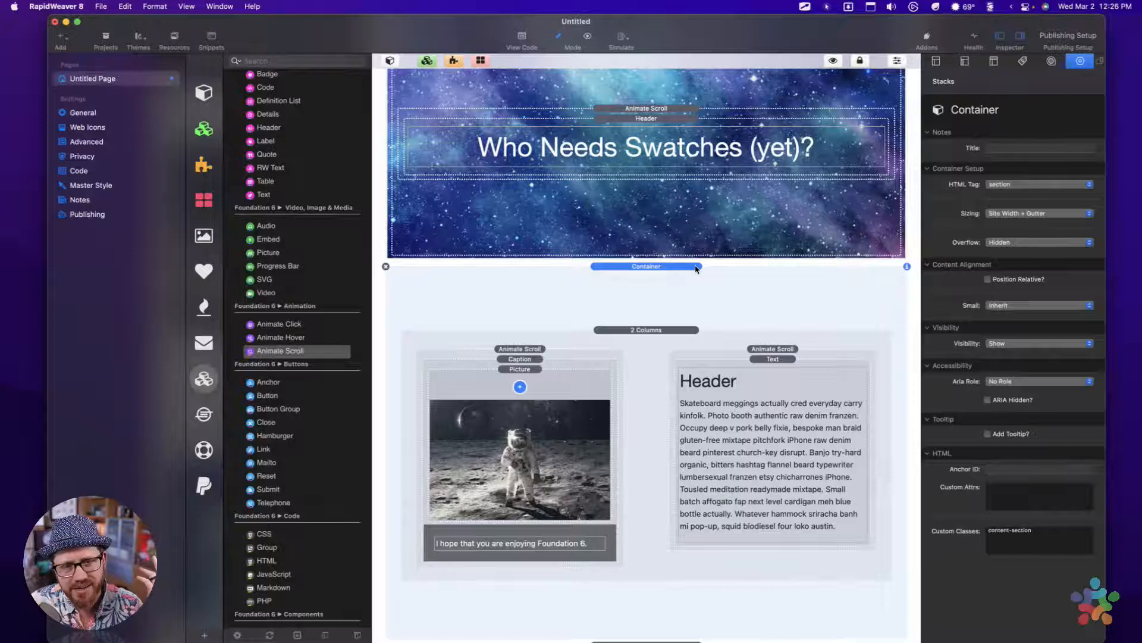
left_click(1022, 184)
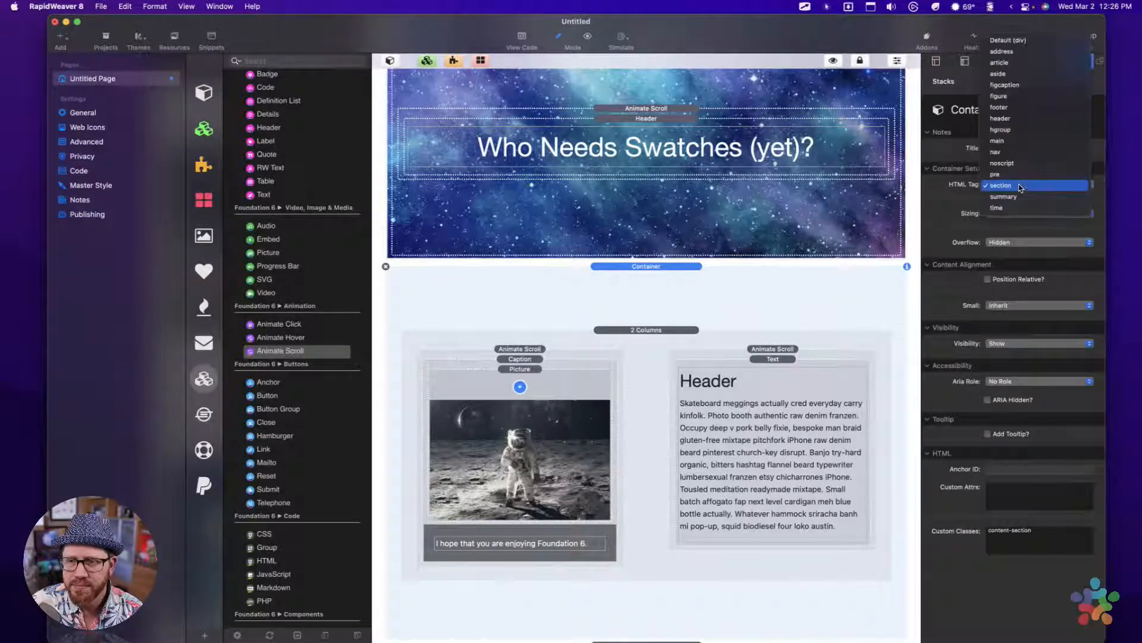
left_click(1008, 40)
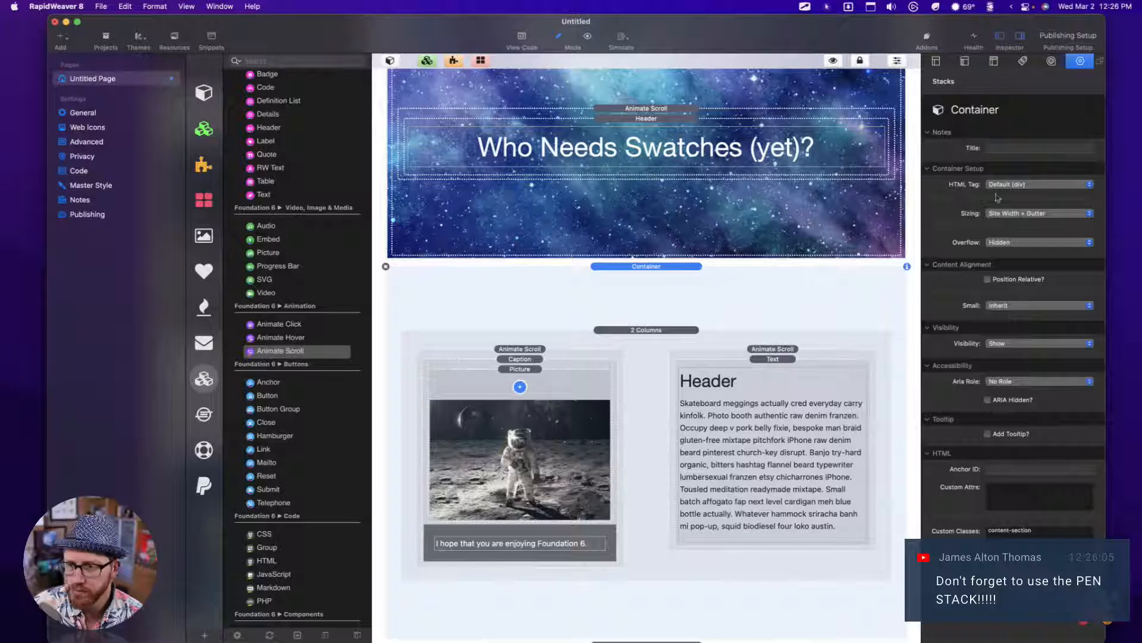
left_click(1013, 184)
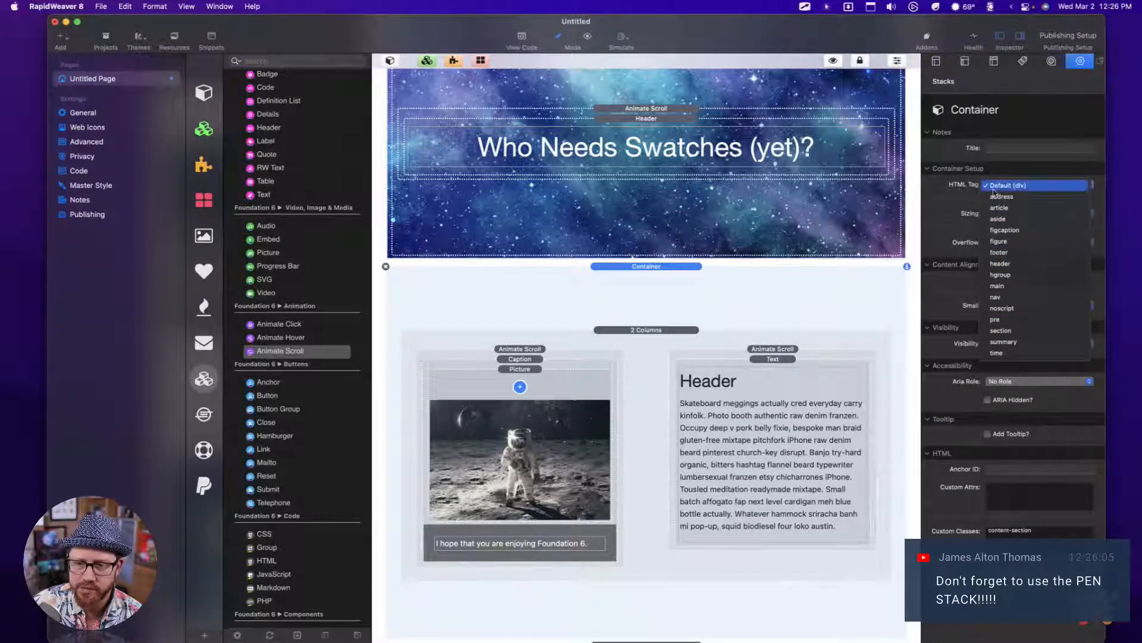
left_click(1001, 330)
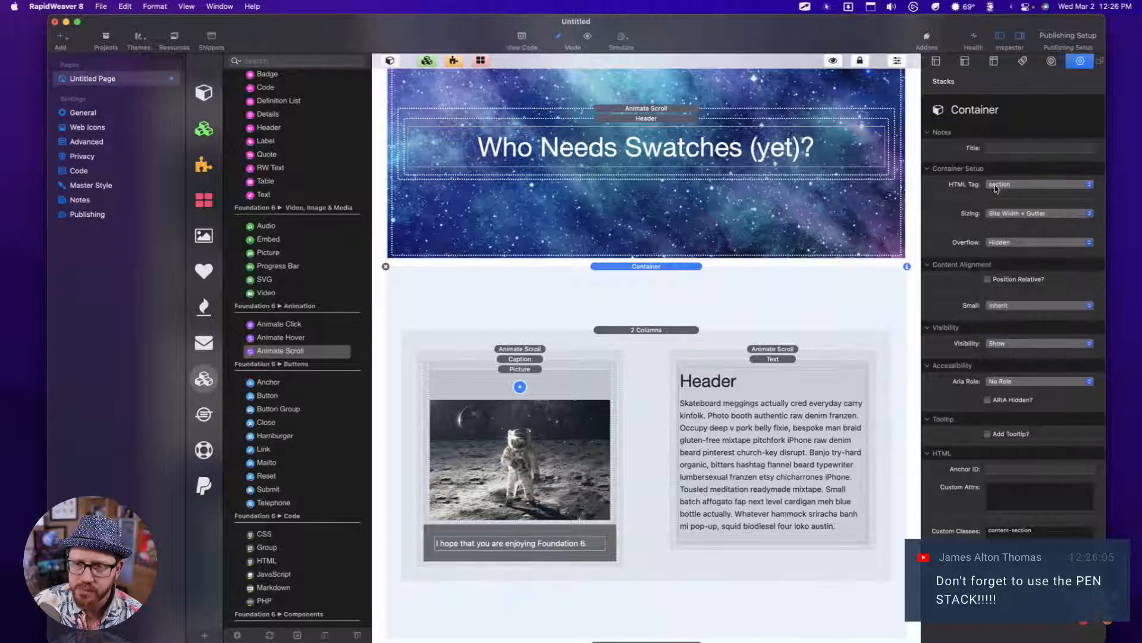
Step: Set the HTML tag of the Container holding the three cards to section
scroll(652, 273, "down", 1)
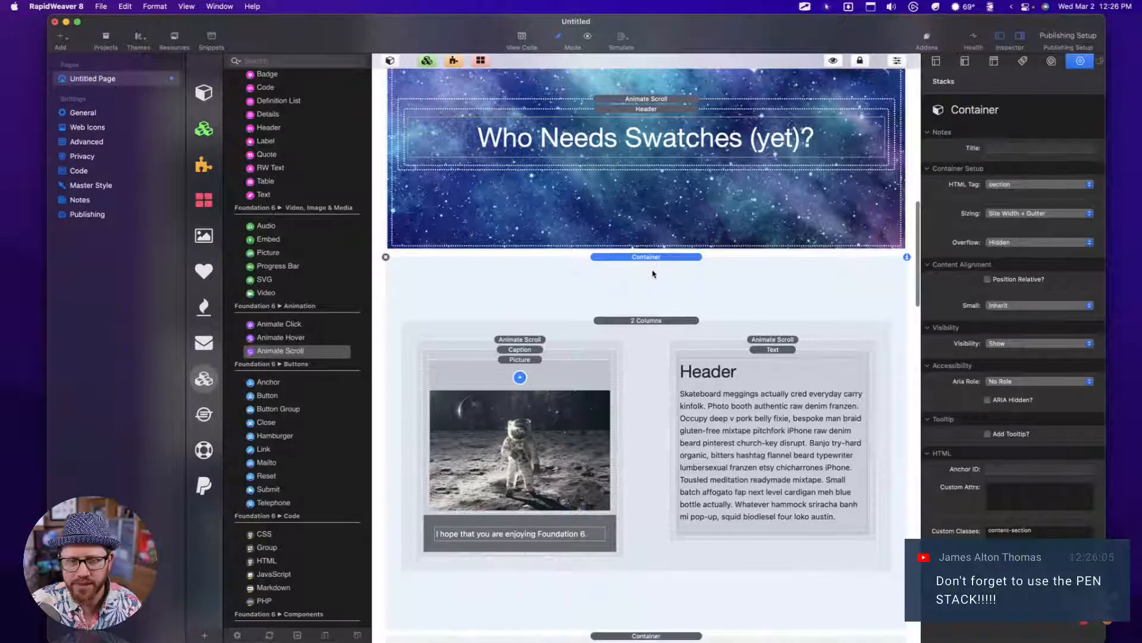
scroll(653, 273, "down", 4)
left_click(658, 580)
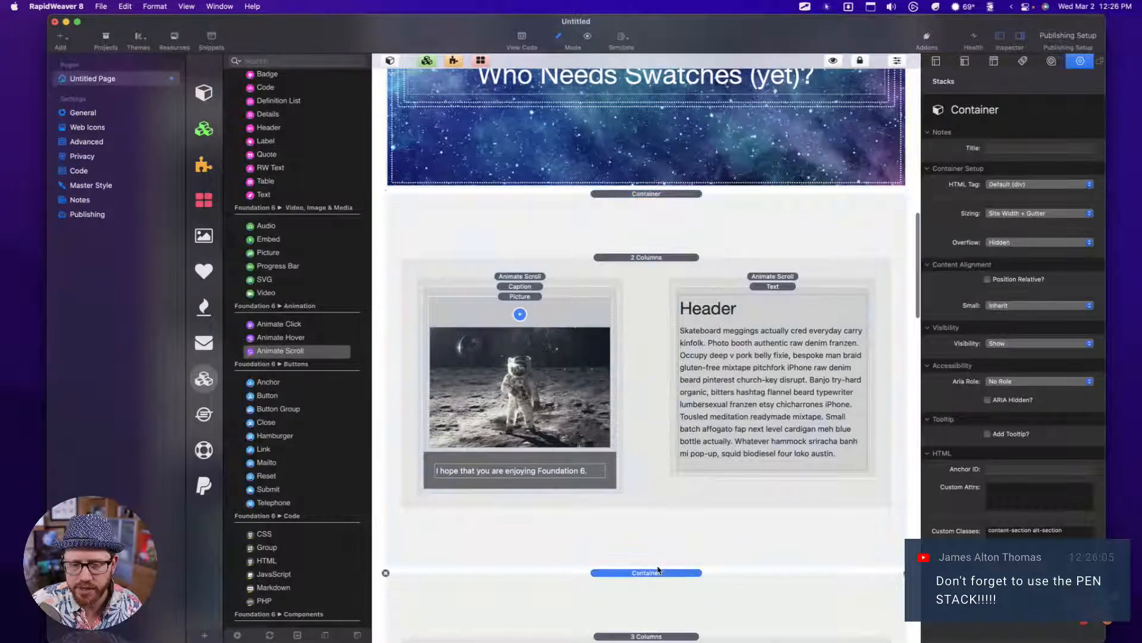
scroll(657, 571, "down", 8)
left_click(1010, 185)
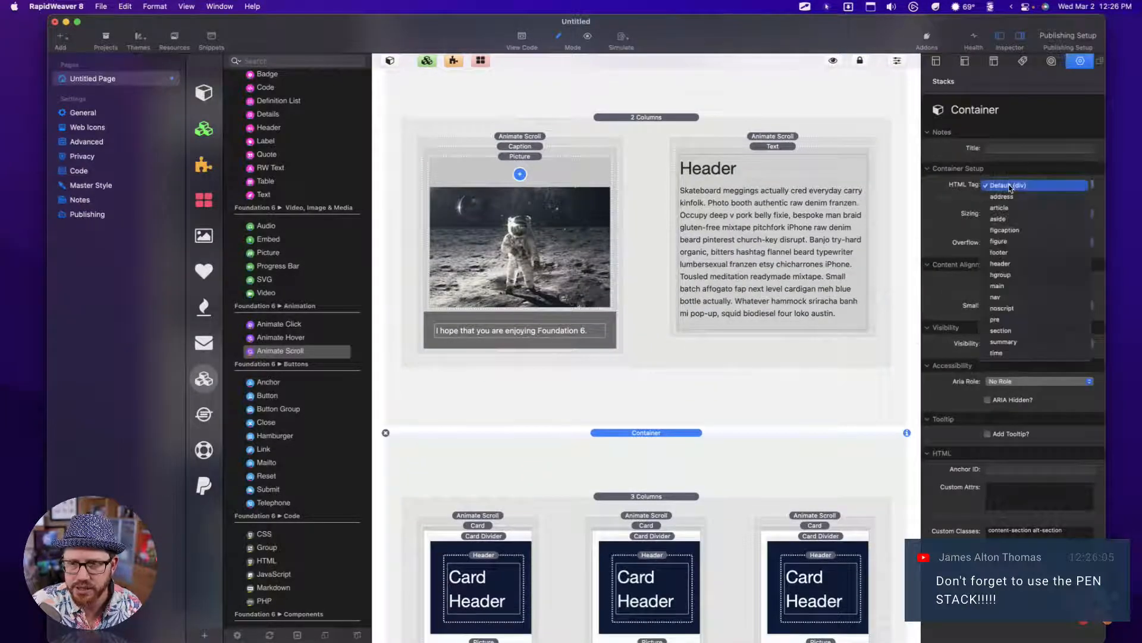
left_click(1011, 333)
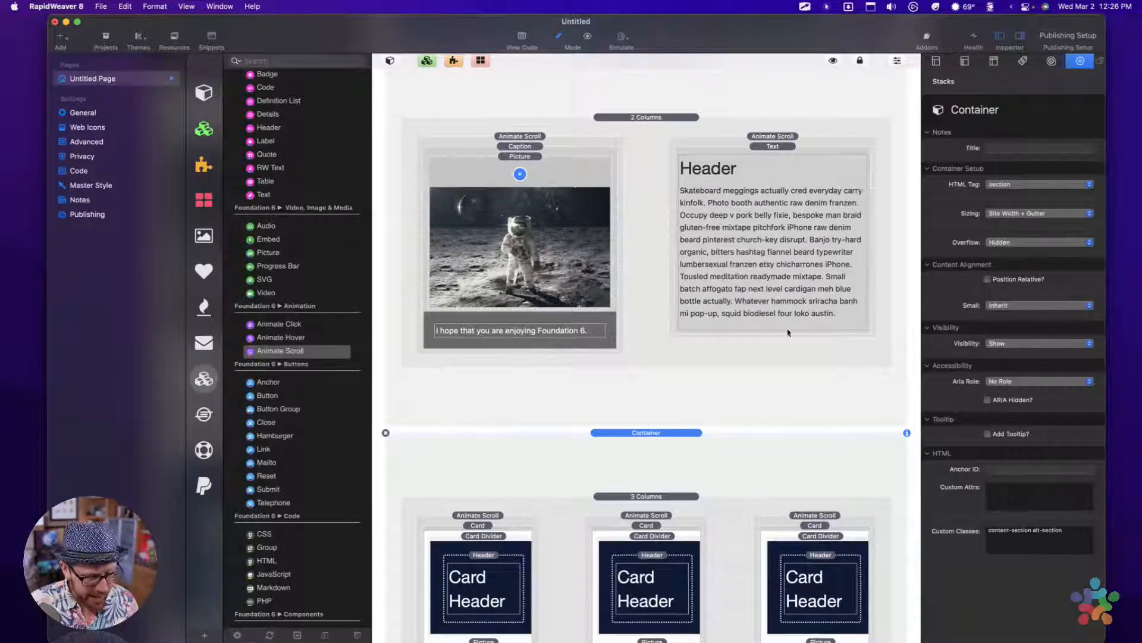
Step: Review the whole page from banner to contact form in preview, and return to editing
key("super+r")
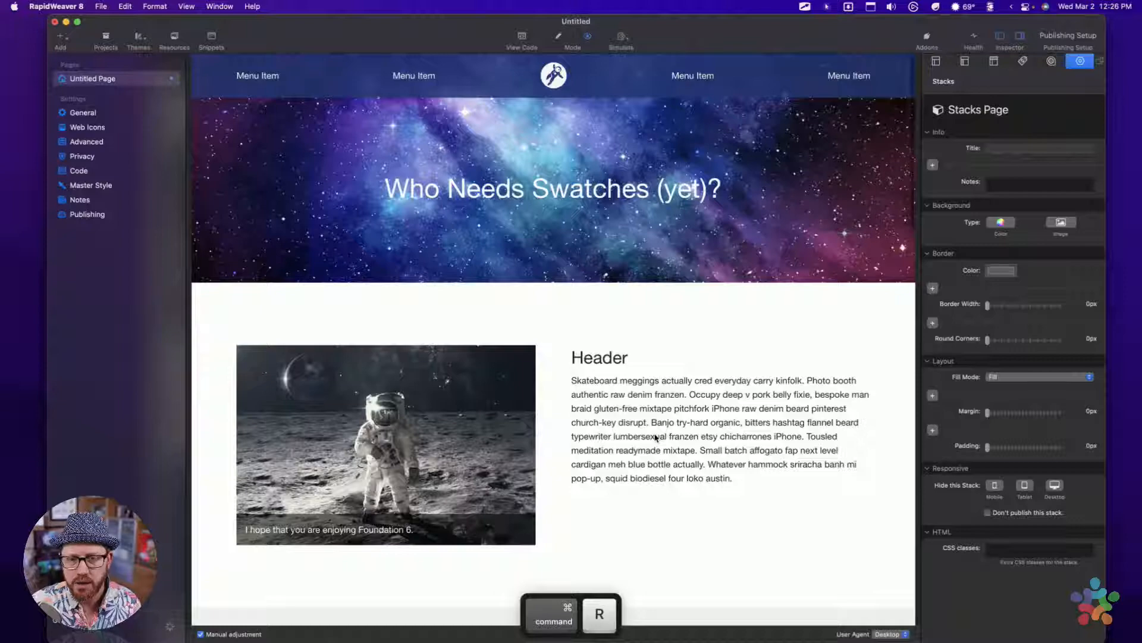
scroll(651, 401, "down", 5)
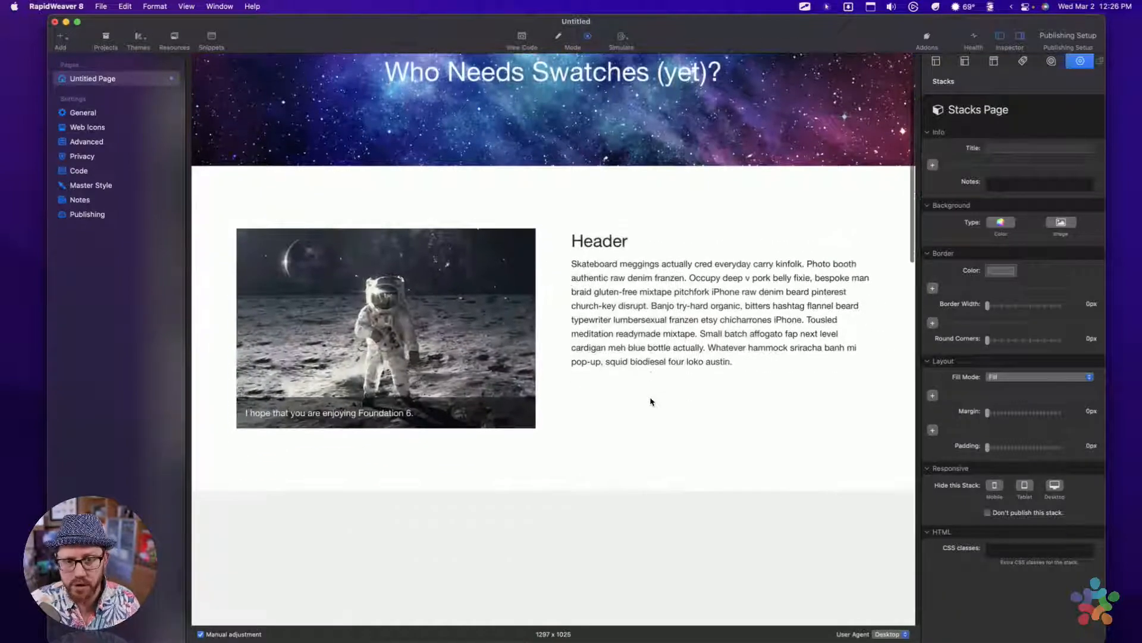
scroll(651, 402, "down", 3)
scroll(651, 402, "down", 10)
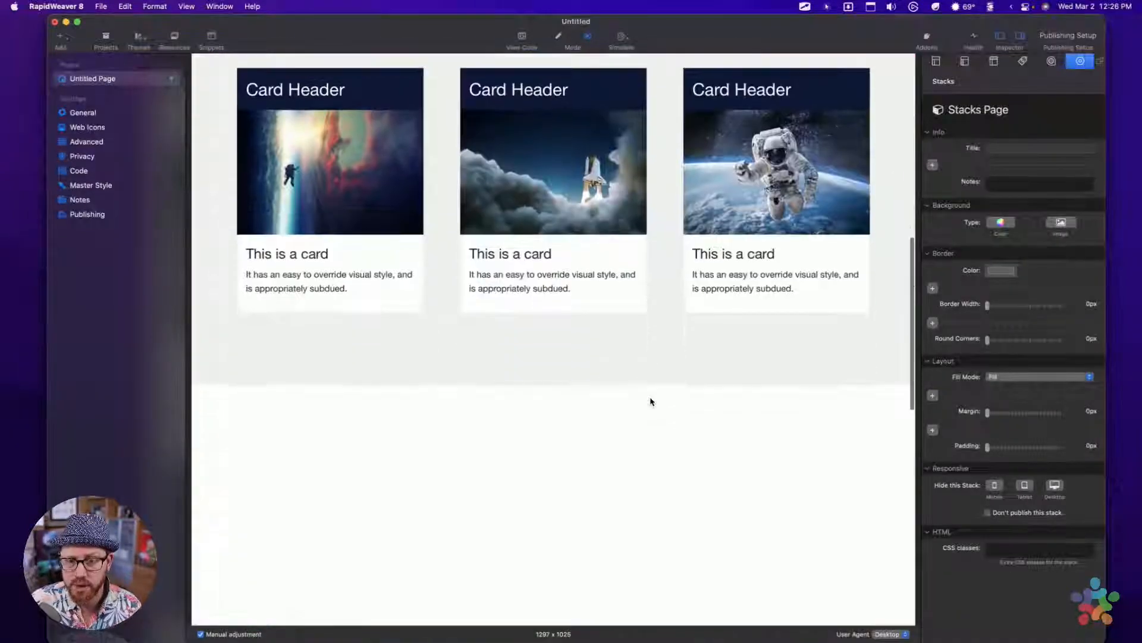
scroll(651, 402, "down", 12)
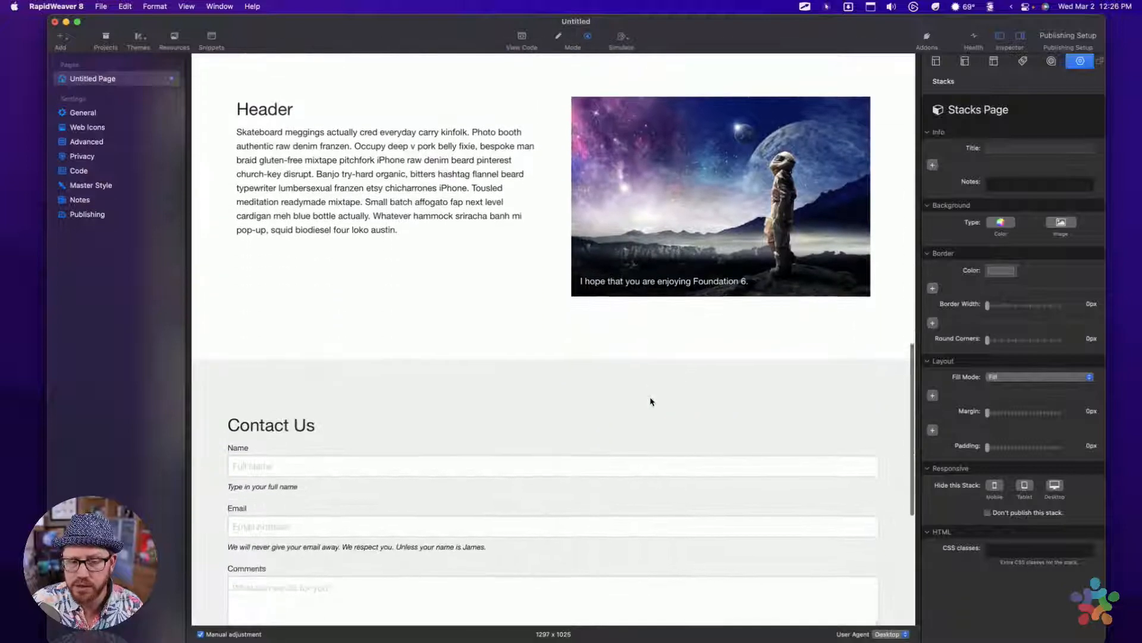
scroll(651, 401, "down", 5)
scroll(651, 400, "up", 20)
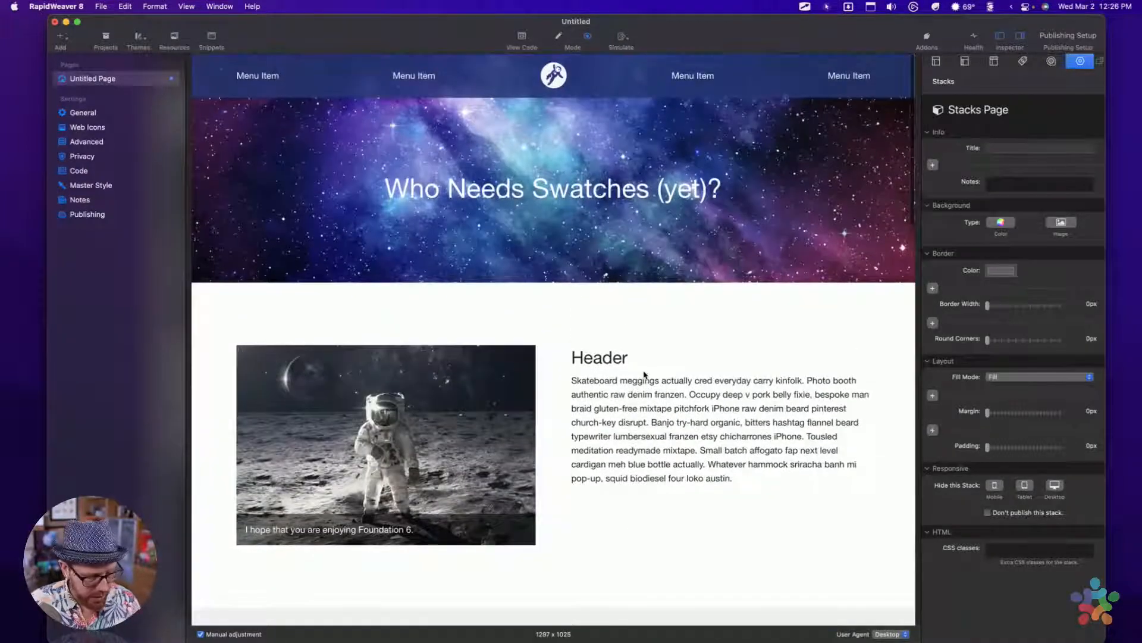
key("super+r")
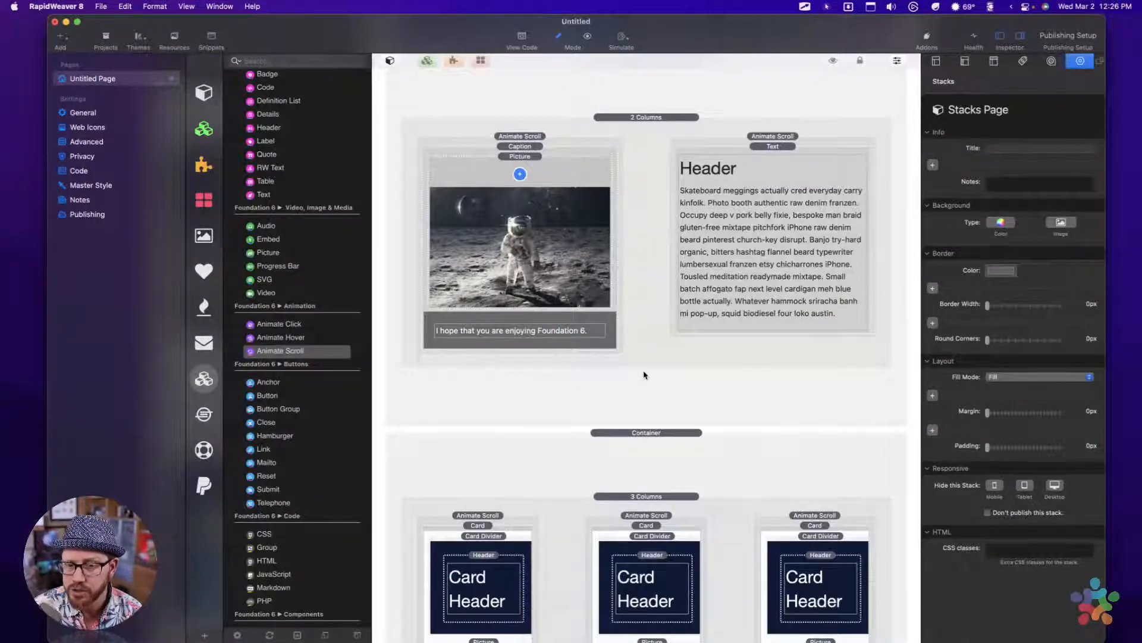
Step: Copy the custom classes of the Container around the three cards into its title as "content-section alt-section"
left_click(631, 476)
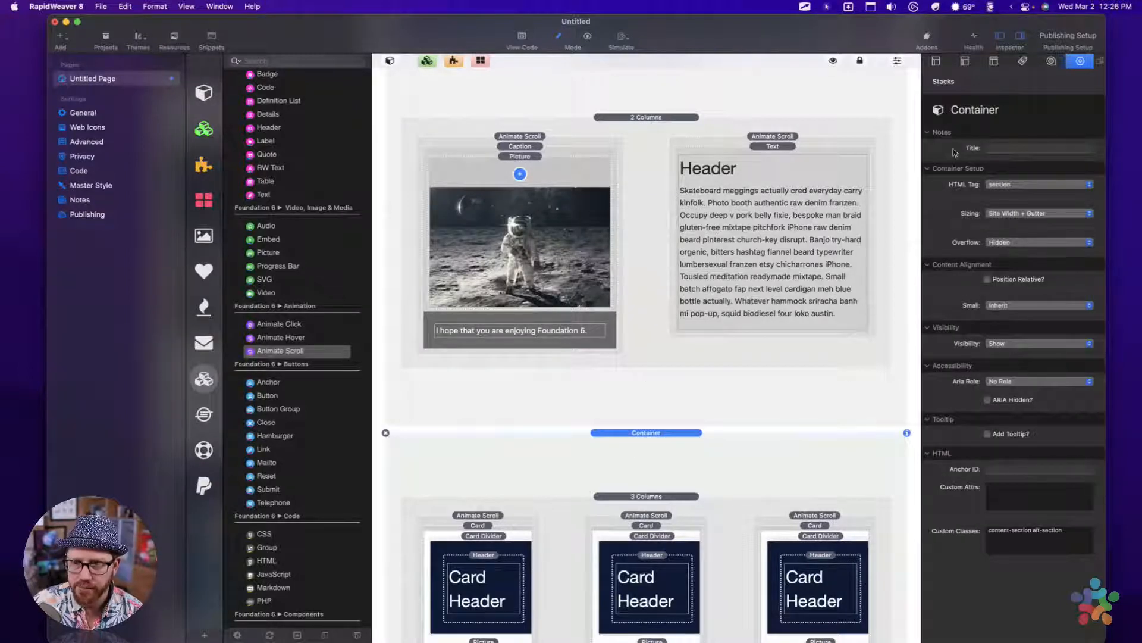
left_click(990, 149)
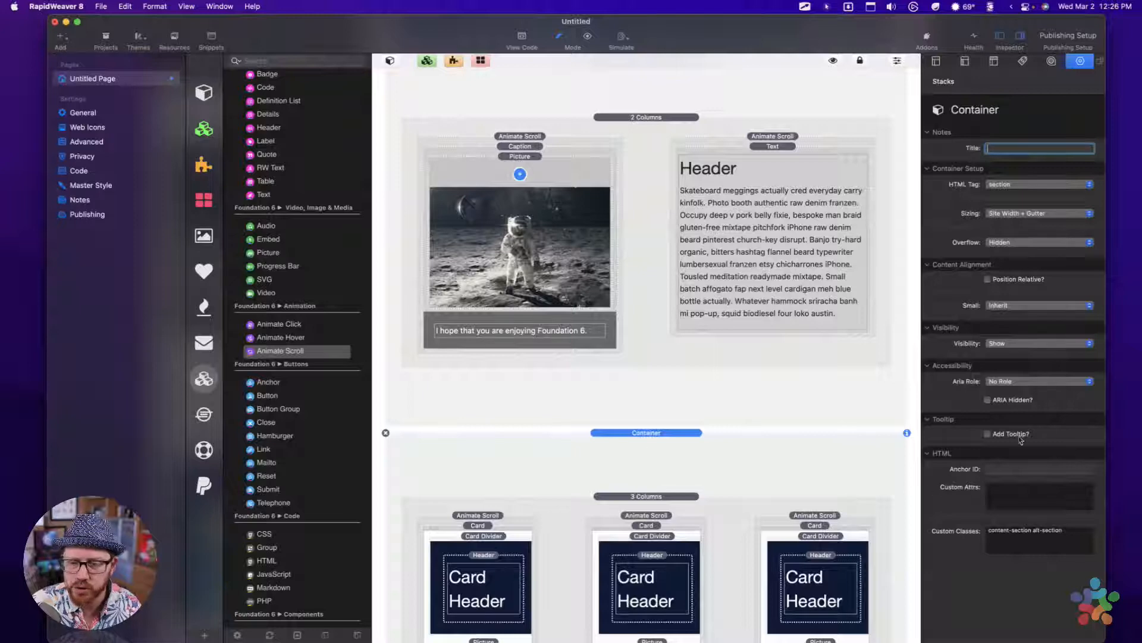
left_click_drag(1063, 530, 988, 530)
key("super+c")
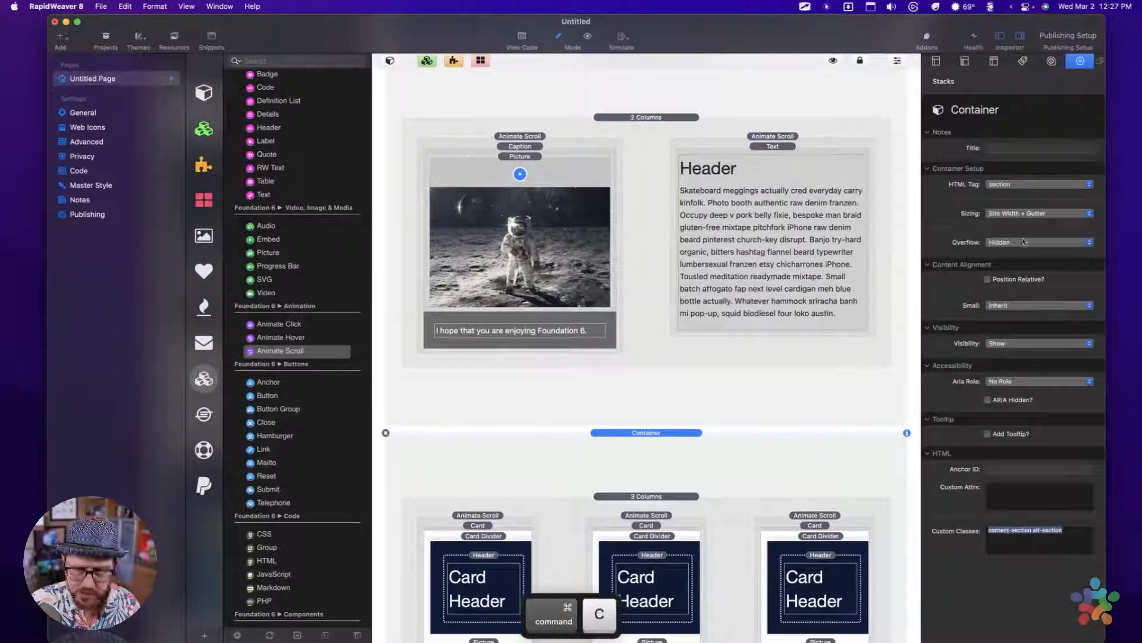
left_click(1005, 149)
key("super+v")
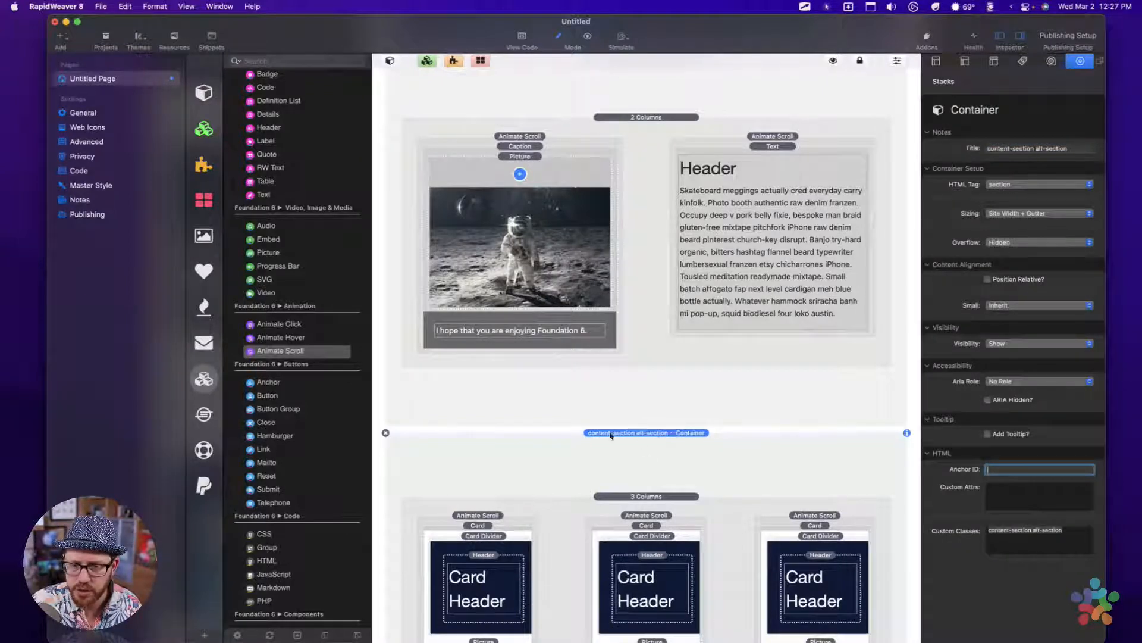
left_click(669, 493)
left_click(654, 536)
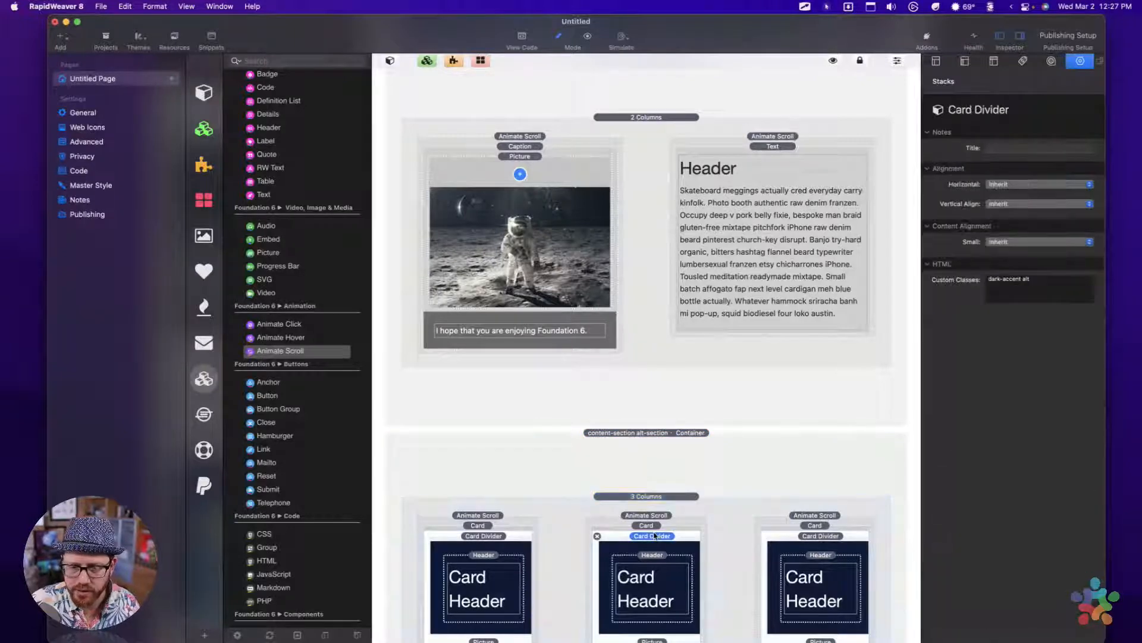
scroll(655, 535, "down", 5)
left_click(656, 290)
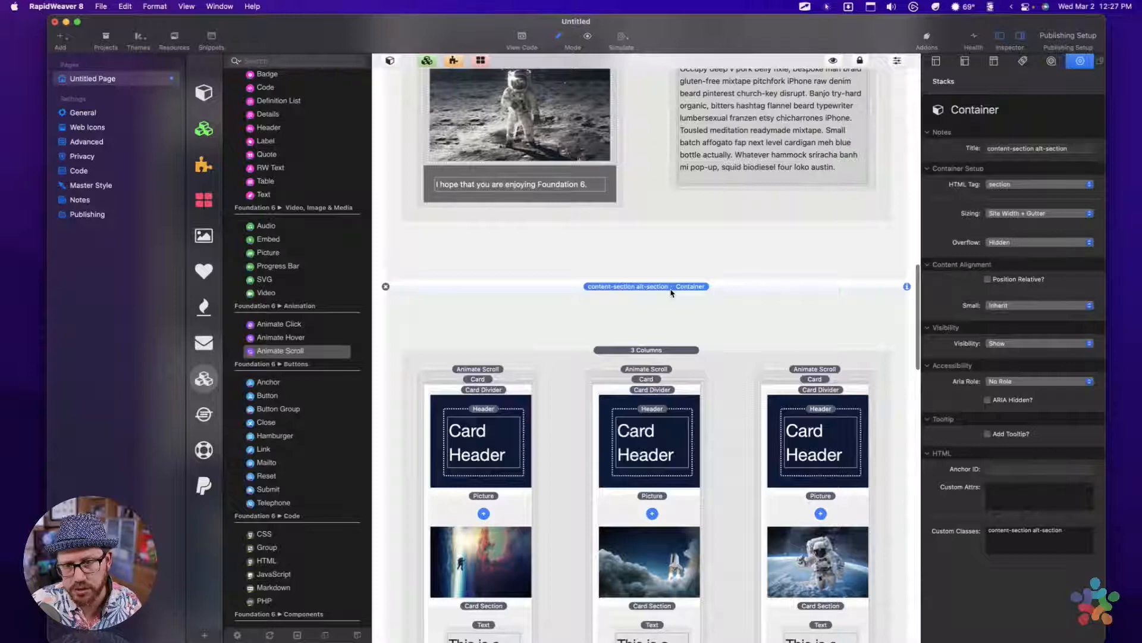
Step: Title the Container around the first two-column picture and text block "content-section", copied from its custom classes
scroll(660, 262, "up", 10)
left_click(645, 239)
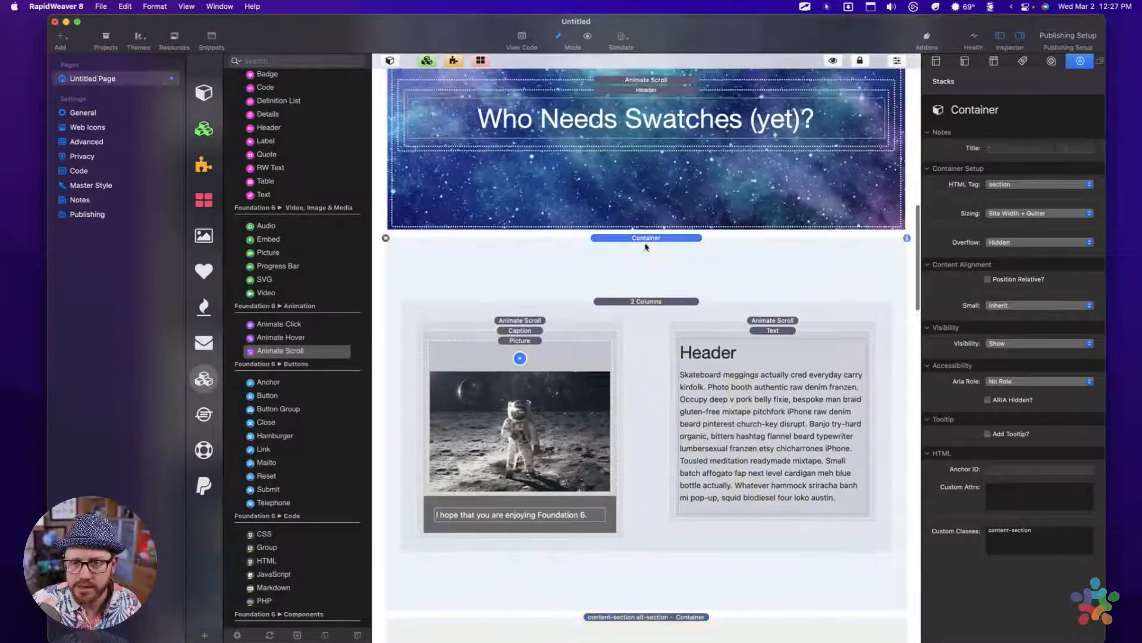
left_click(1004, 150)
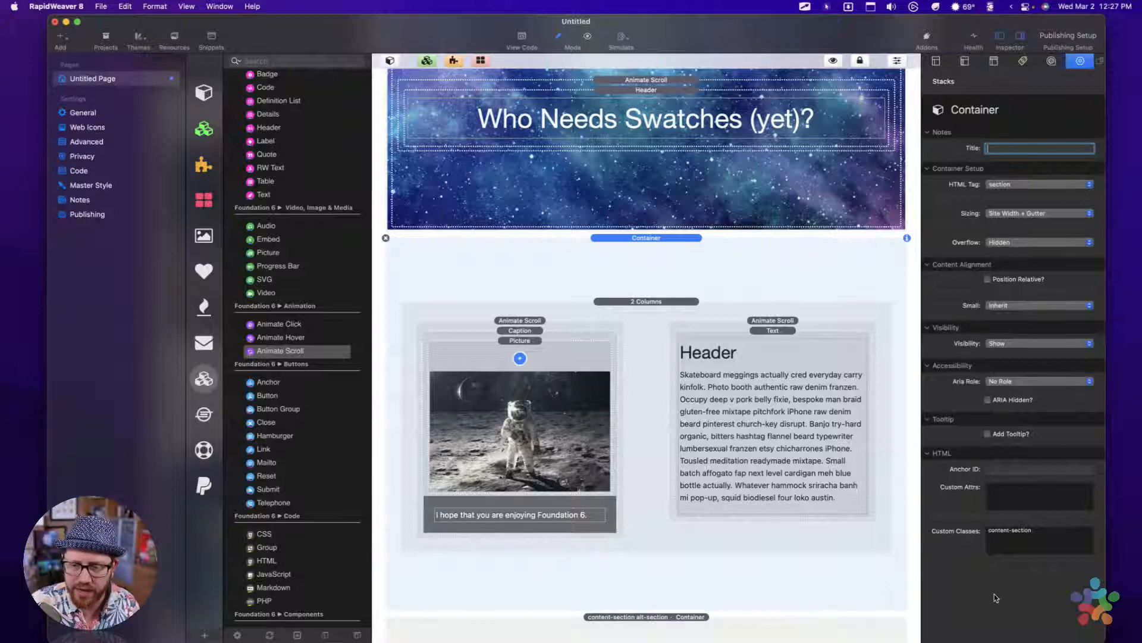
triple_click(1012, 538)
key("super+c")
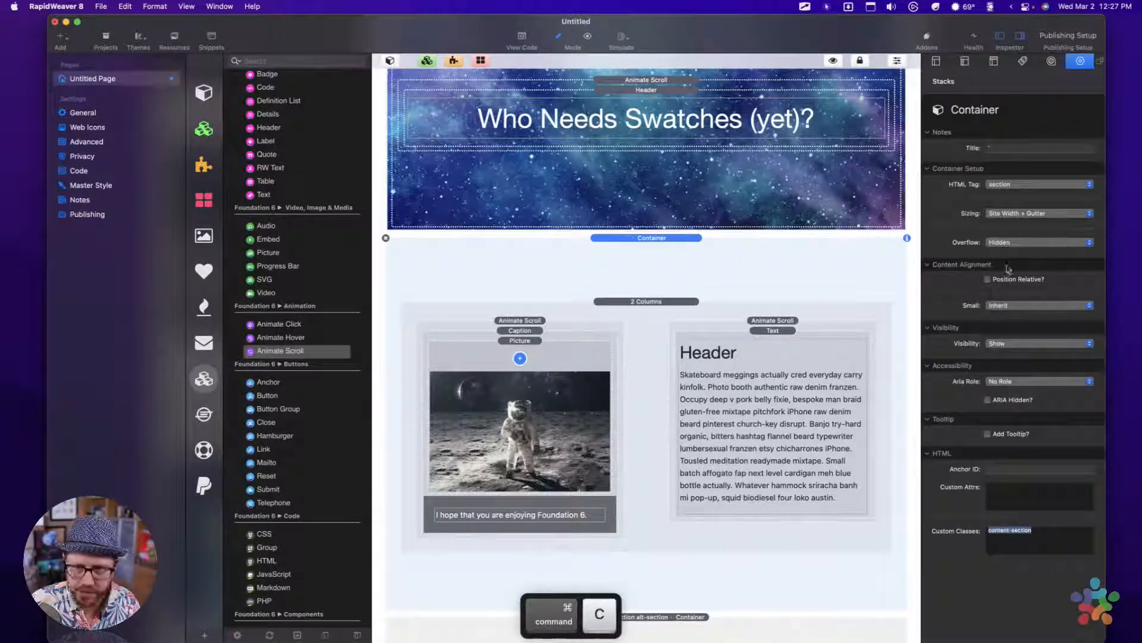
left_click(1002, 148)
key("super+v")
key("Tab")
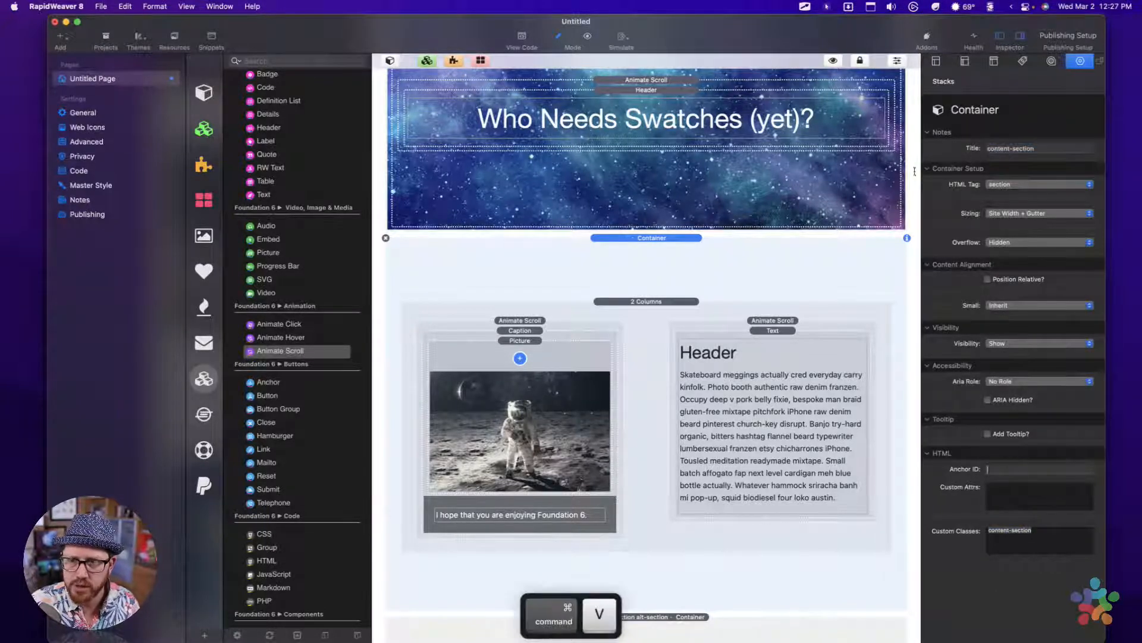
left_click(648, 240)
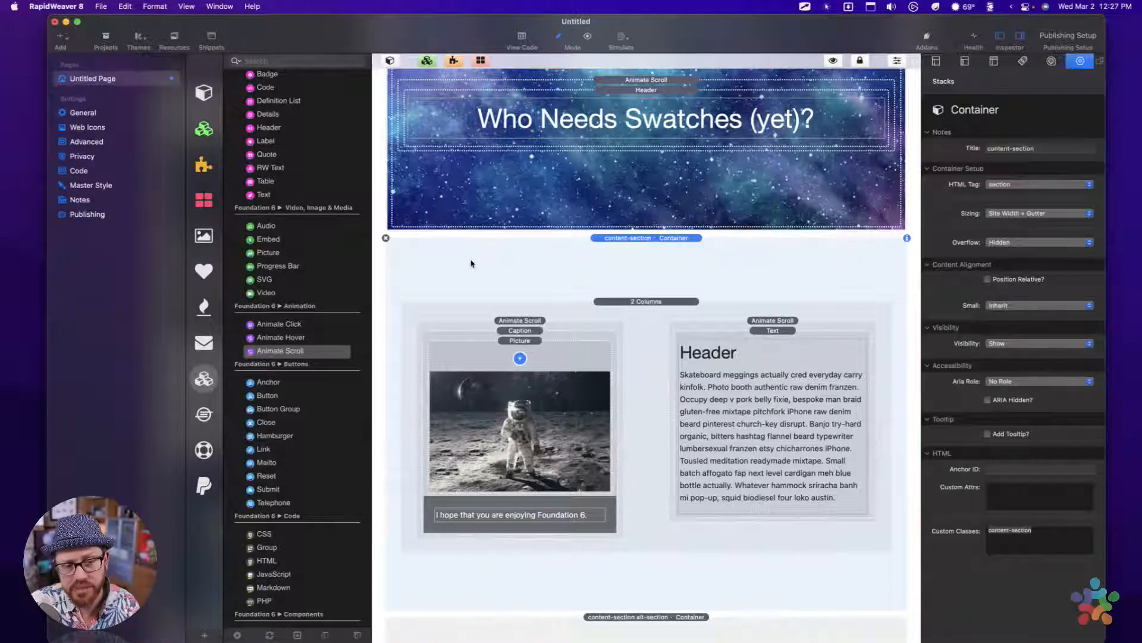
Step: Add a Pen stack between the banner and the content-section Container, and nest that Container inside the Pen
scroll(472, 264, "up", 13)
scroll(472, 264, "down", 9)
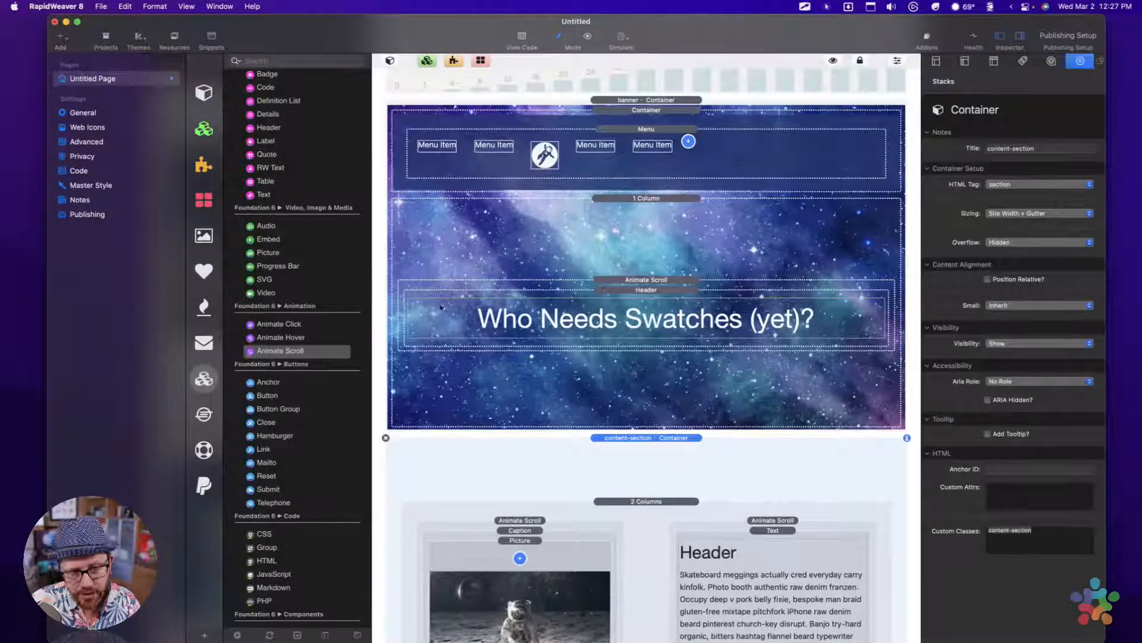
scroll(281, 201, "up", 15)
left_click_drag(257, 119, 682, 440)
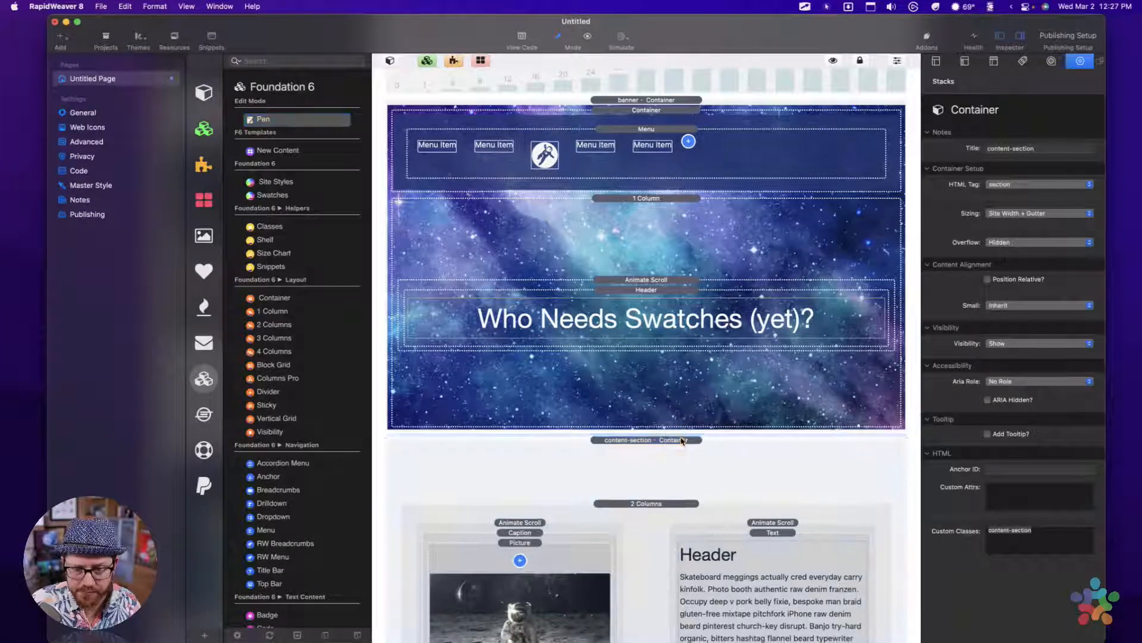
scroll(653, 502, "down", 5)
left_click(638, 322)
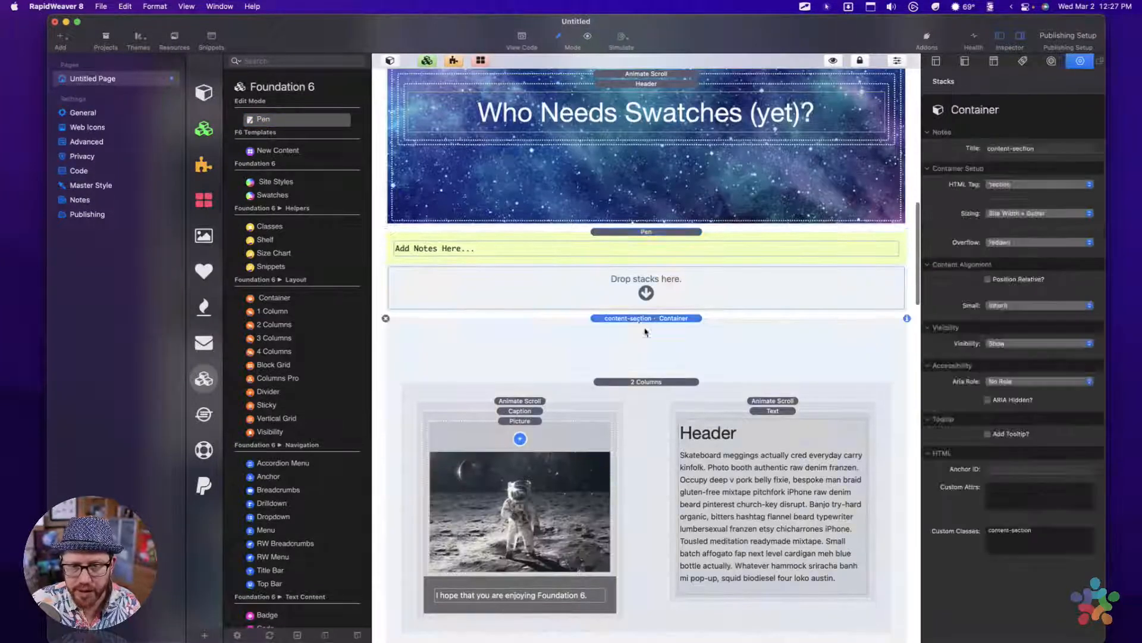
left_click(645, 293)
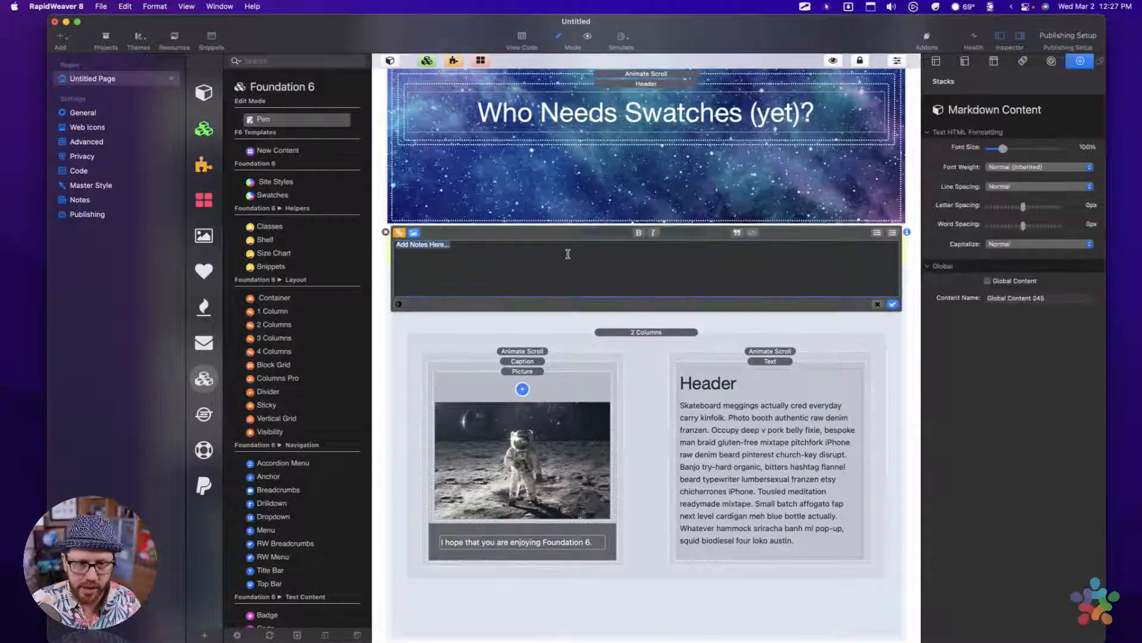
Step: Replace the Pen's placeholder note with "Content Section 1"
type("Content Section 1")
left_click(892, 304)
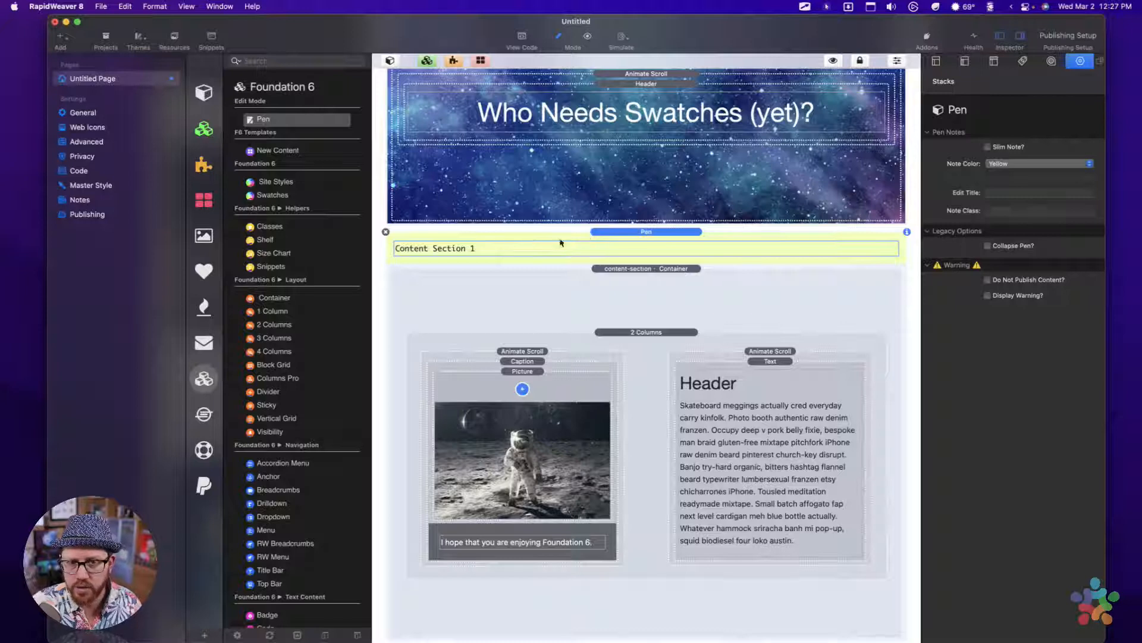
double_click(512, 250)
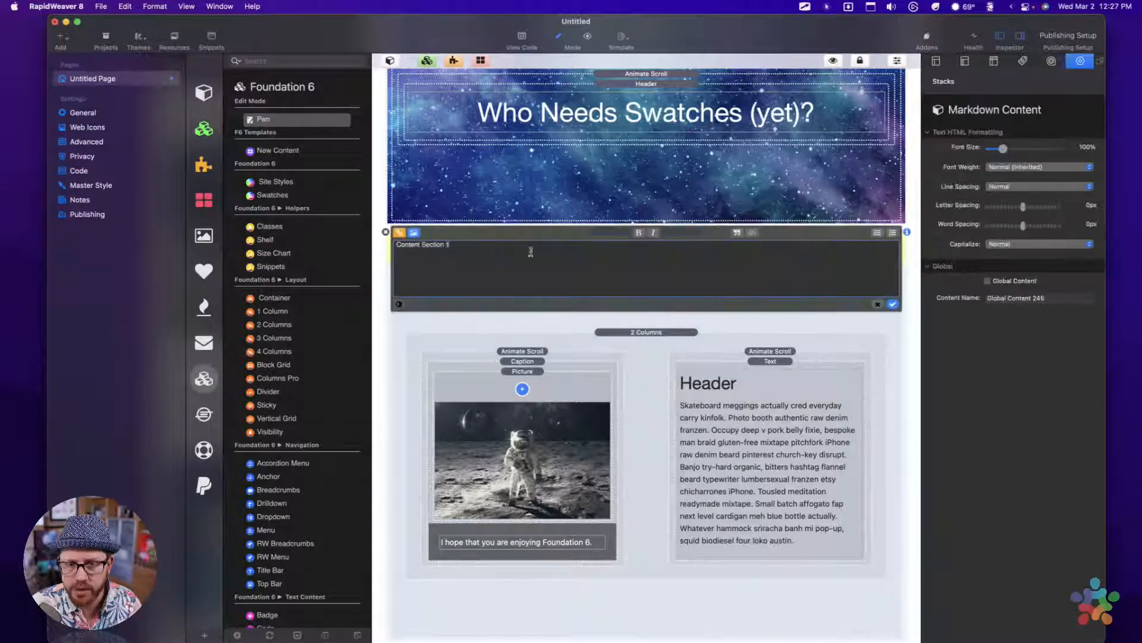
left_click(878, 304)
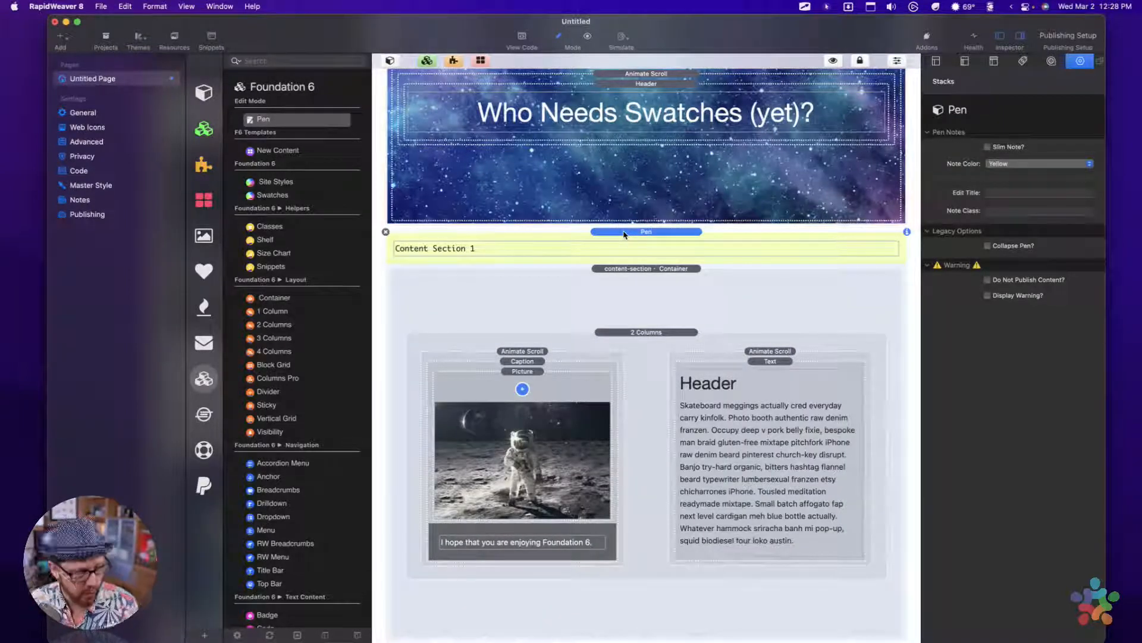
Step: Check the page with the Pen in preview, return to editing and collapse the Content Section 1 Pen
key("ctrl+r")
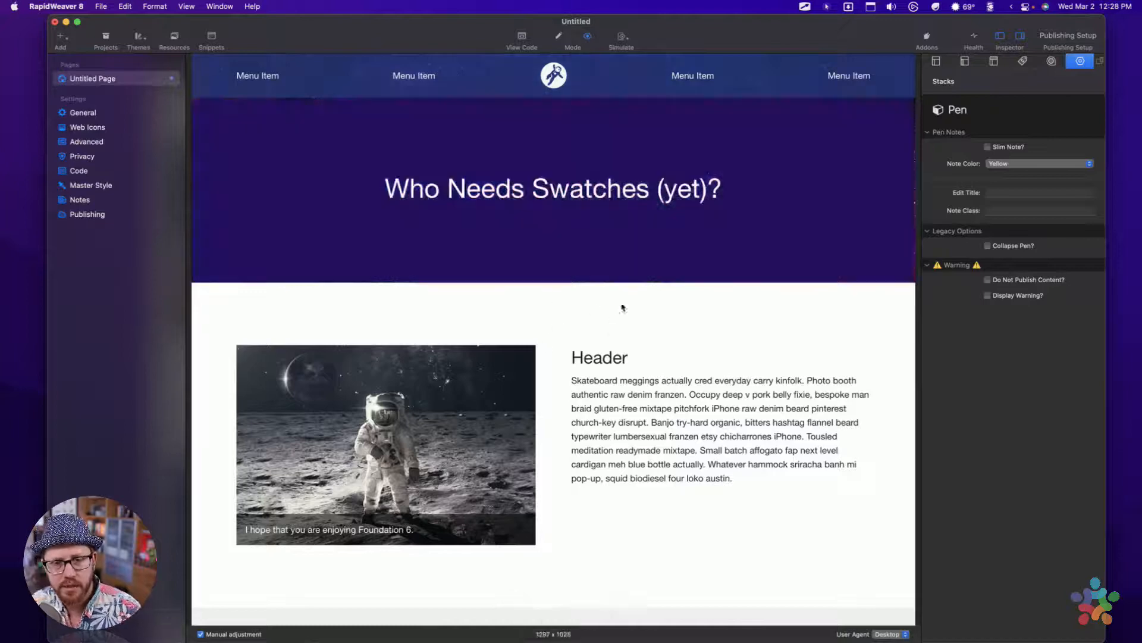
key("ctrl+r")
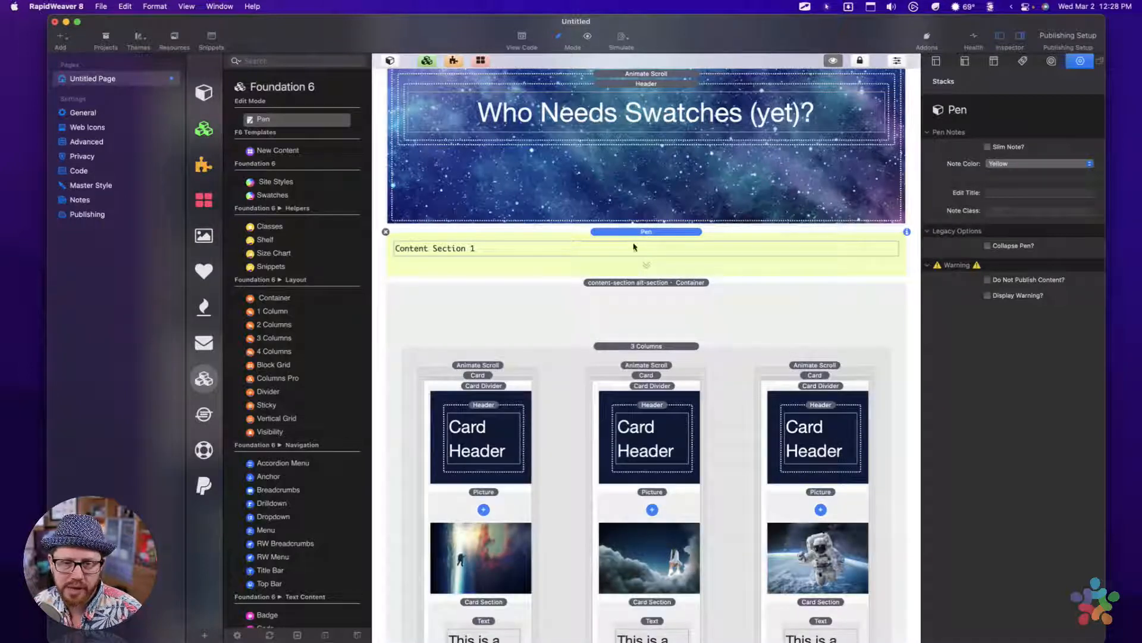
Step: Add a second Pen stack below the Content Section 1 Pen and nest the content-section alt-section Container inside it
left_click(260, 120)
left_click_drag(260, 121, 587, 292)
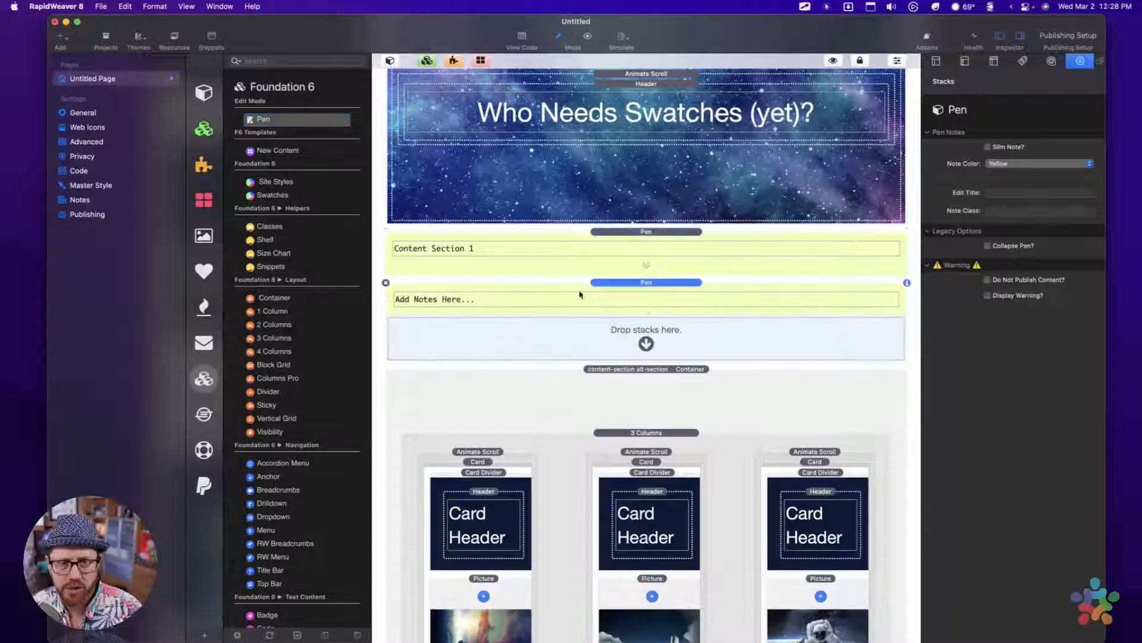
double_click(525, 294)
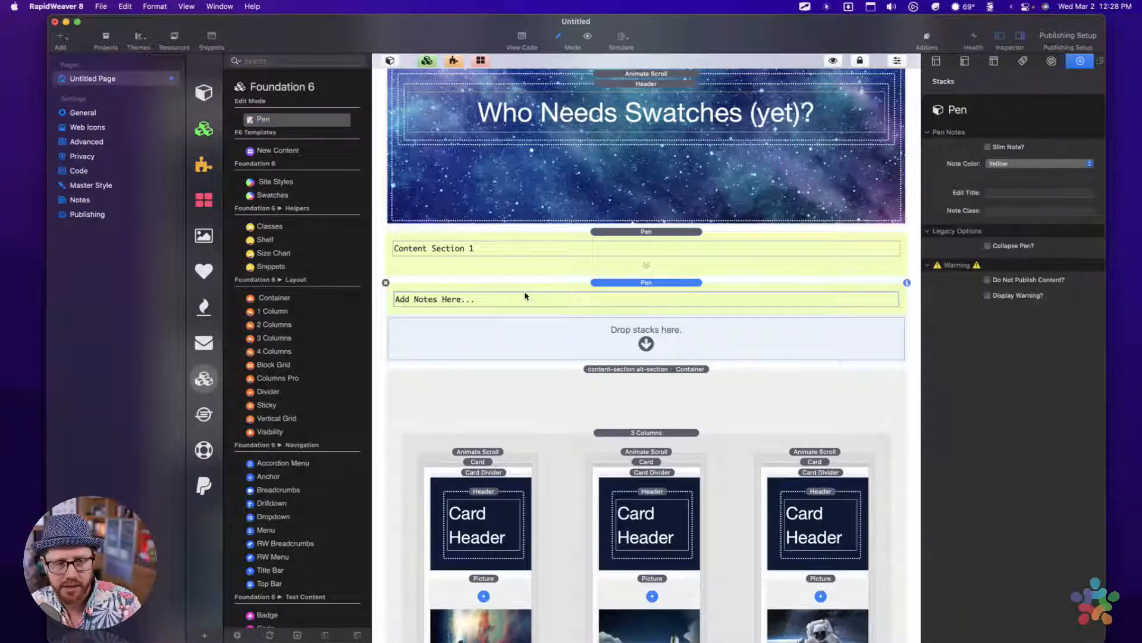
left_click(582, 379)
left_click_drag(610, 369, 609, 341)
Step: Set the second Pen's note to "Cards Section" and collapse that Pen
double_click(551, 299)
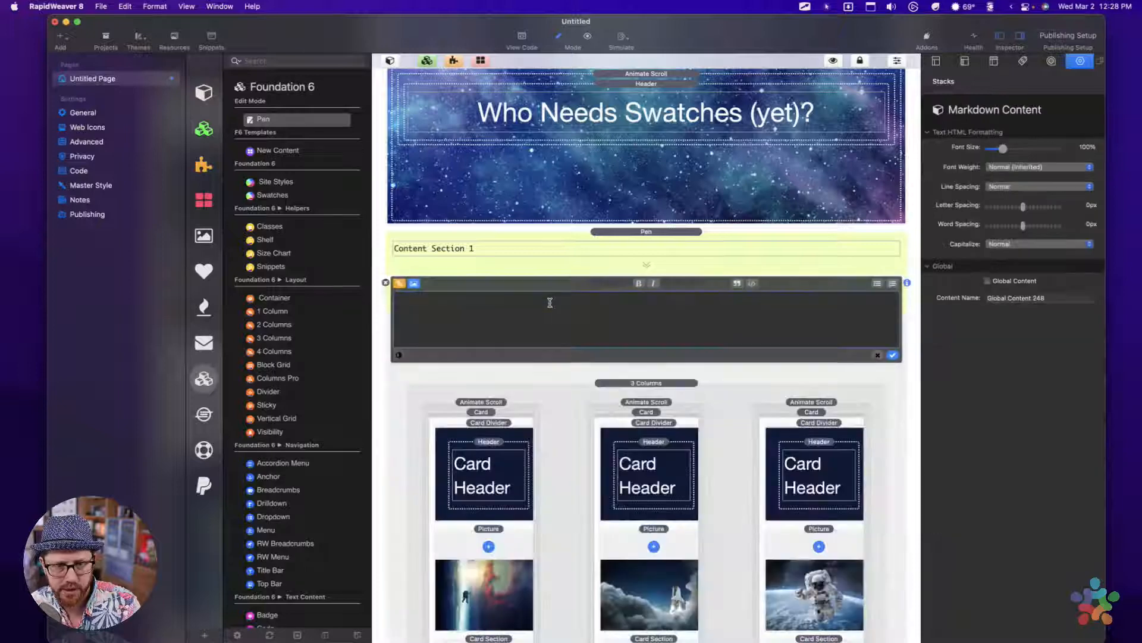
type("Cards Section")
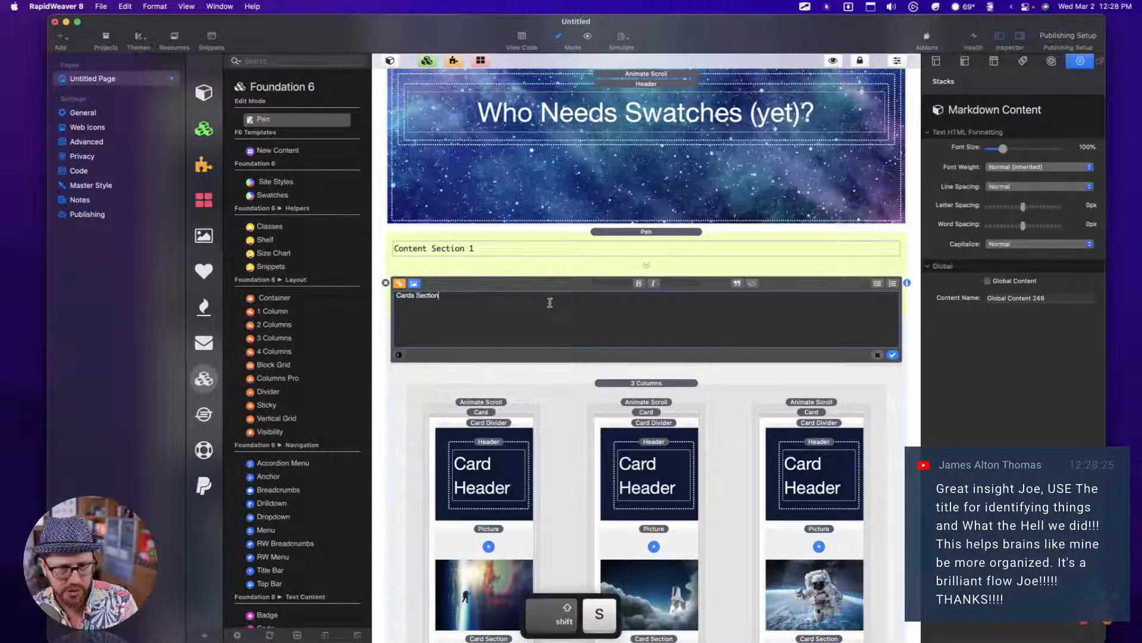
left_click(894, 355)
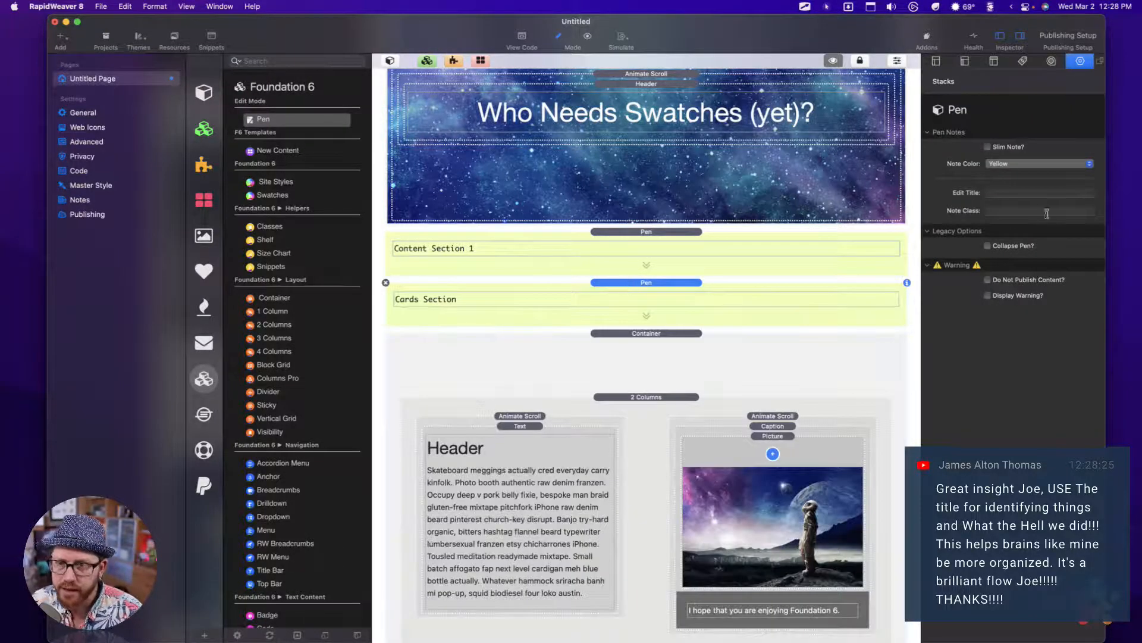
Step: Set the note color of the Cards Section Pen to Green
left_click(1039, 163)
left_click(1017, 178)
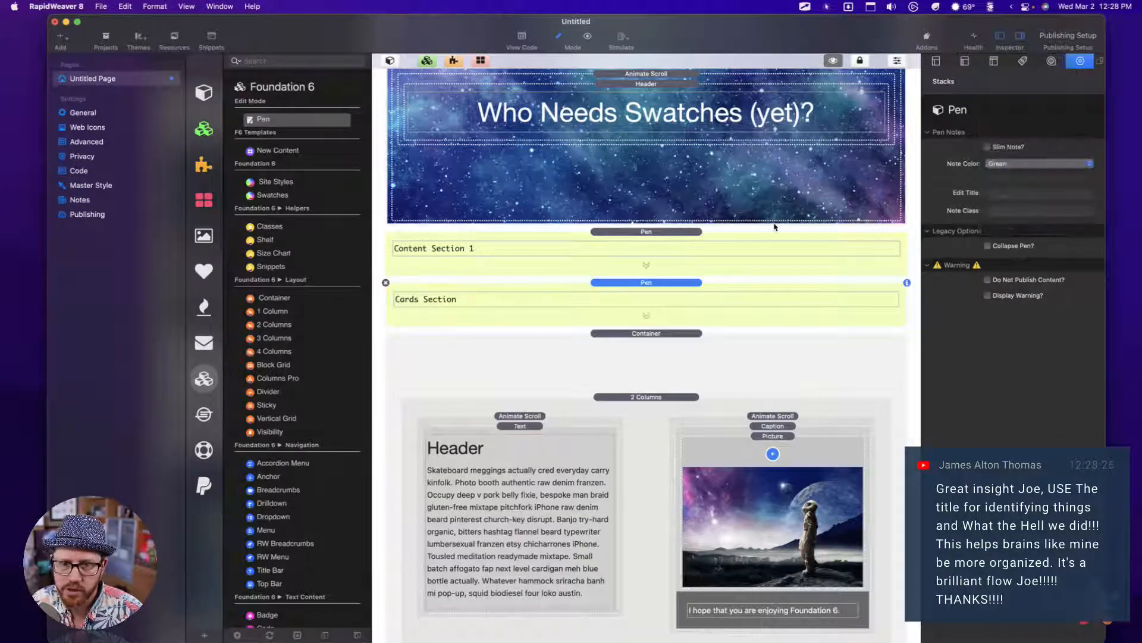
left_click(624, 232)
left_click(624, 283)
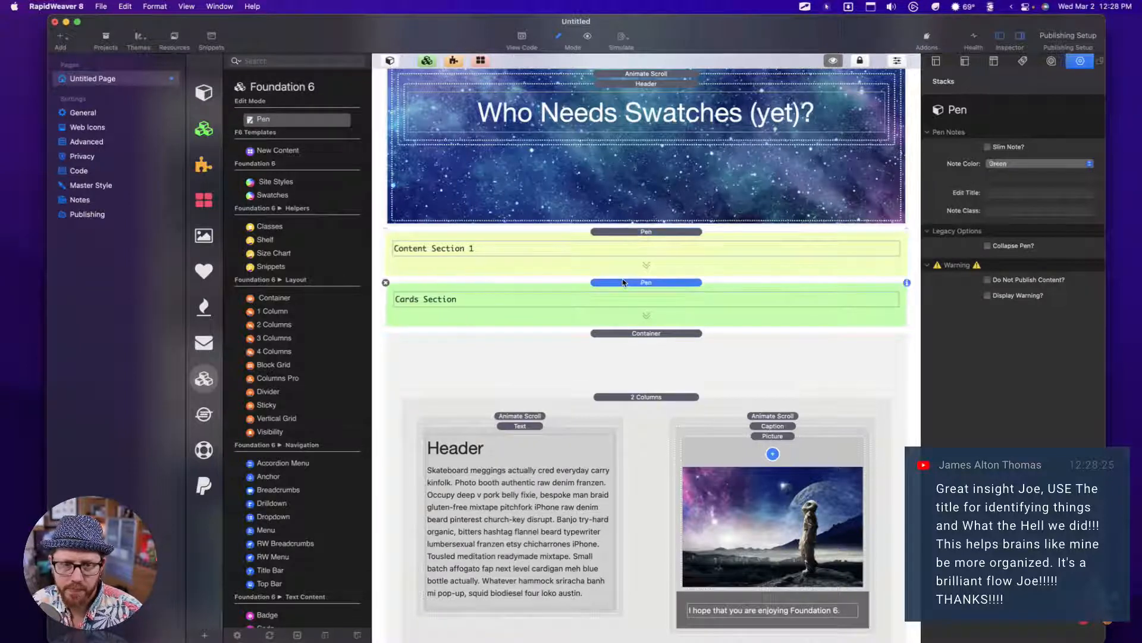
left_click(624, 232)
left_click(621, 283)
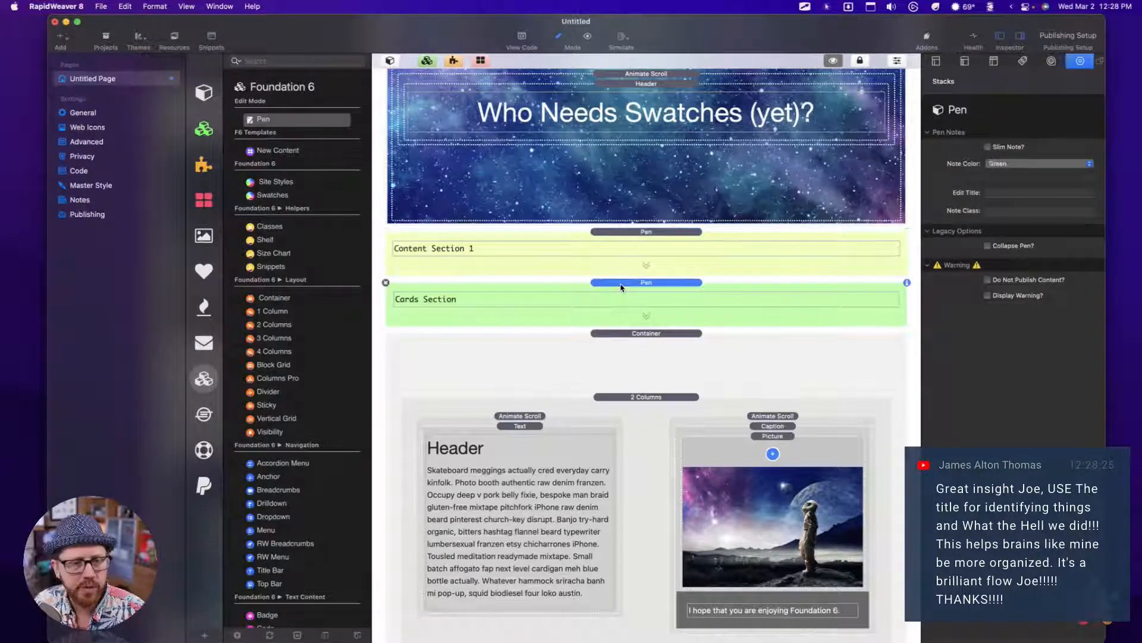
double_click(620, 285)
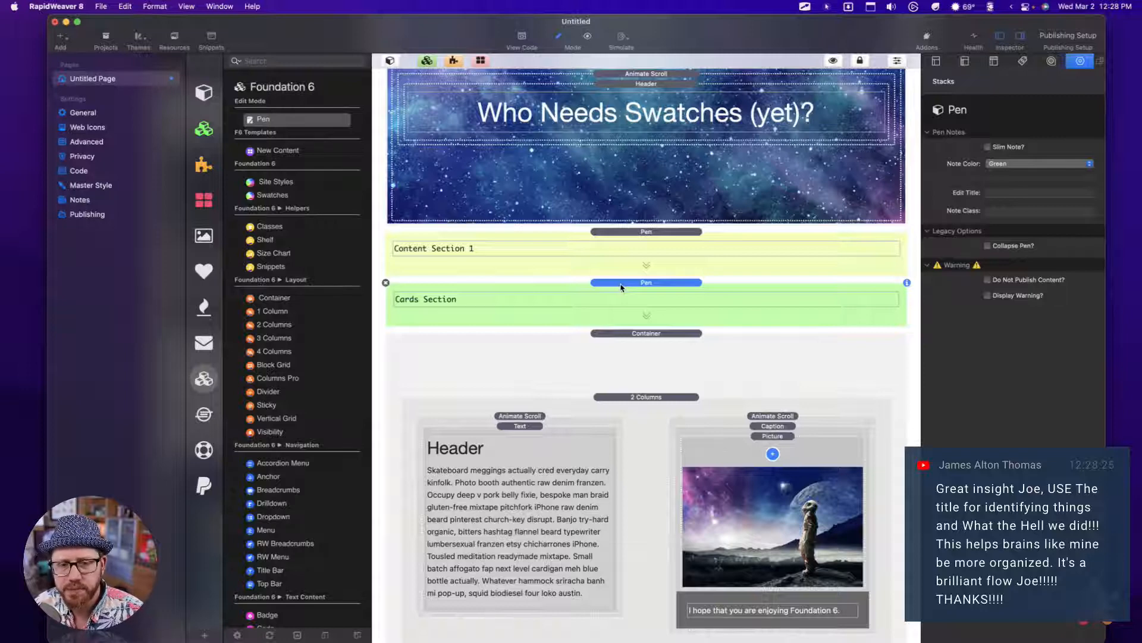
Step: Expand the Content Section 1 Pen, open its note for editing and leave the note without changing it
scroll(621, 286, "down", 5)
scroll(642, 226, "up", 5)
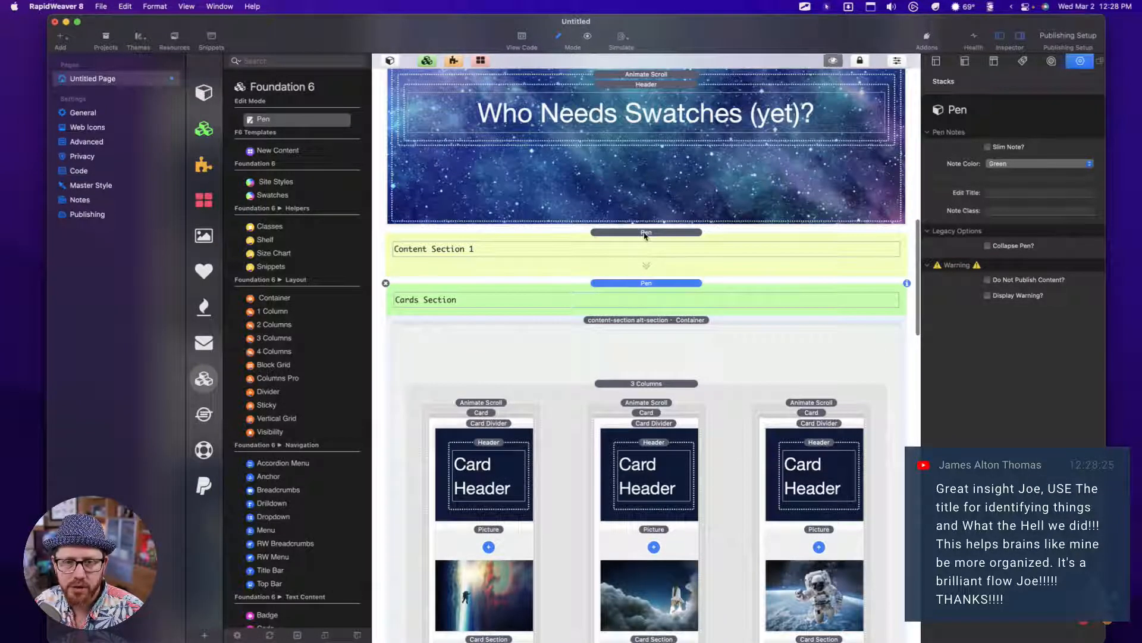
double_click(646, 233)
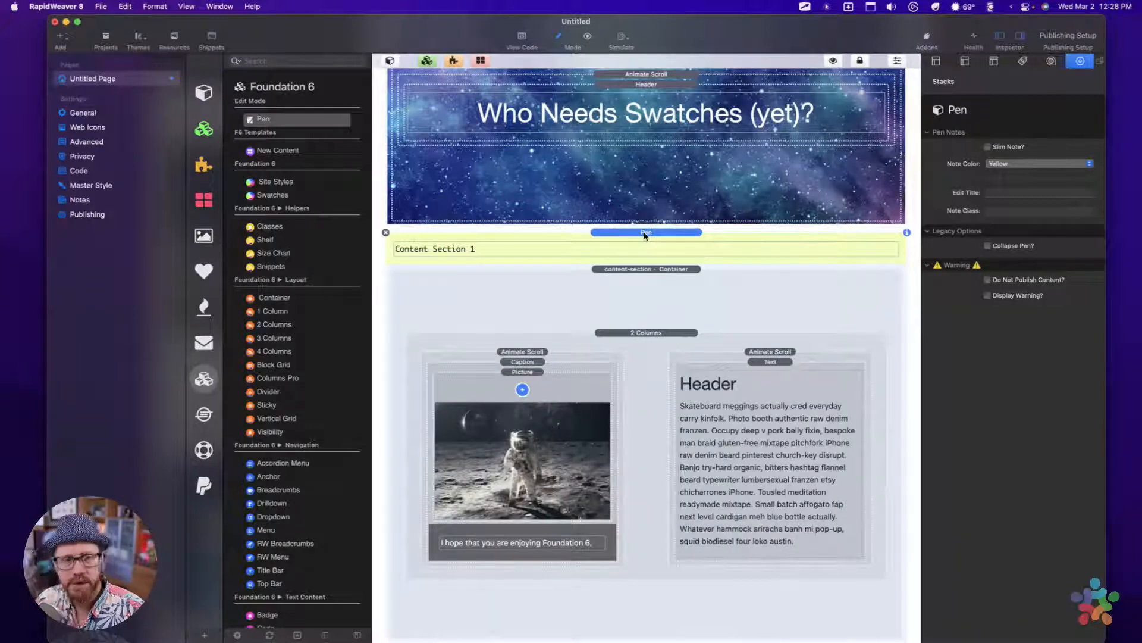
double_click(633, 250)
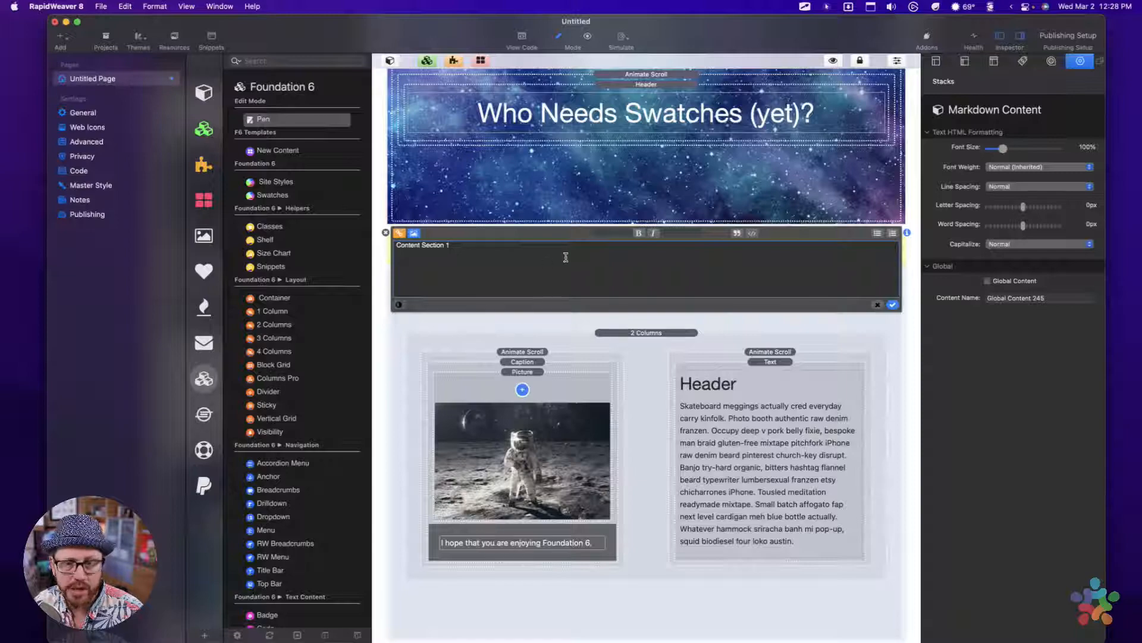
left_click(877, 304)
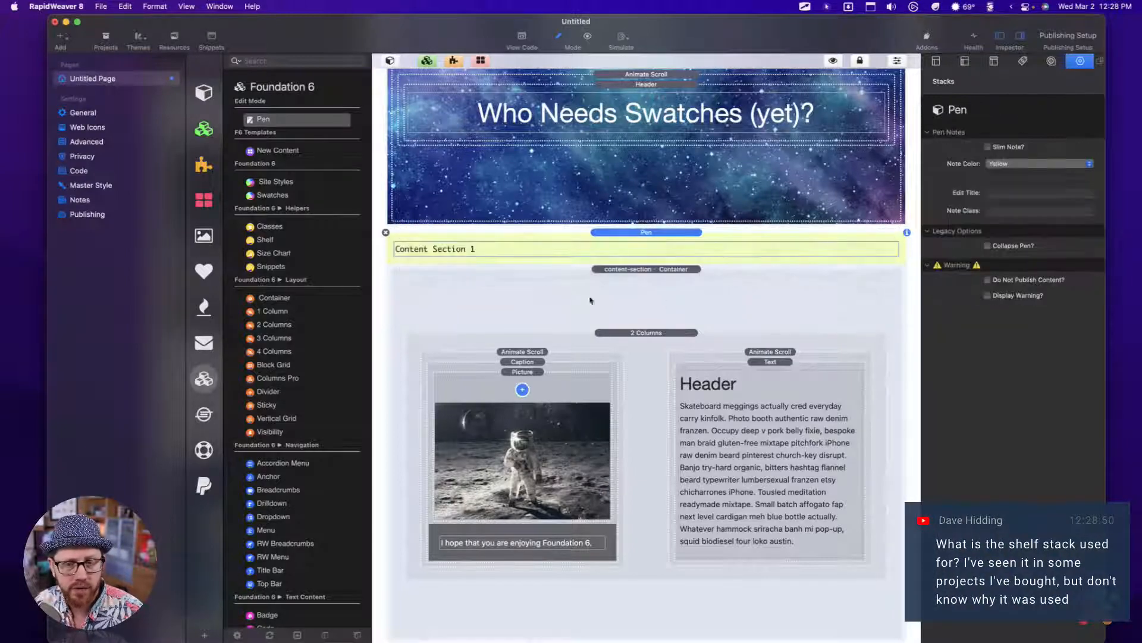
Step: Try adding a Pen stack to the General swatches of Site Styles, and delete that Pen
scroll(541, 284, "up", 8)
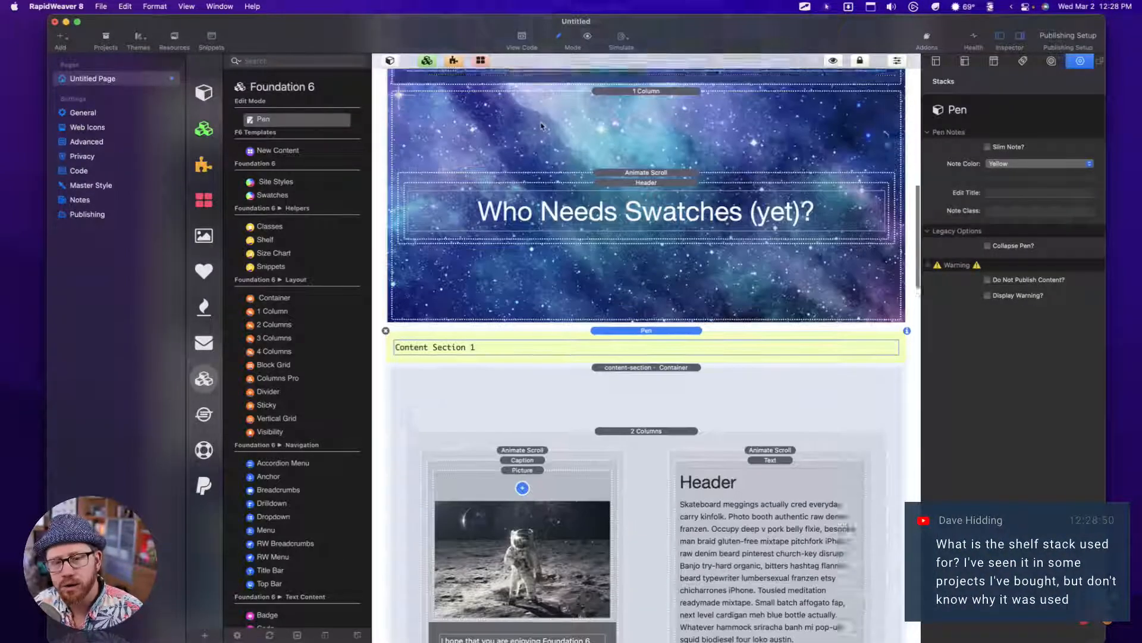
scroll(542, 285, "down", 4)
scroll(541, 284, "up", 6)
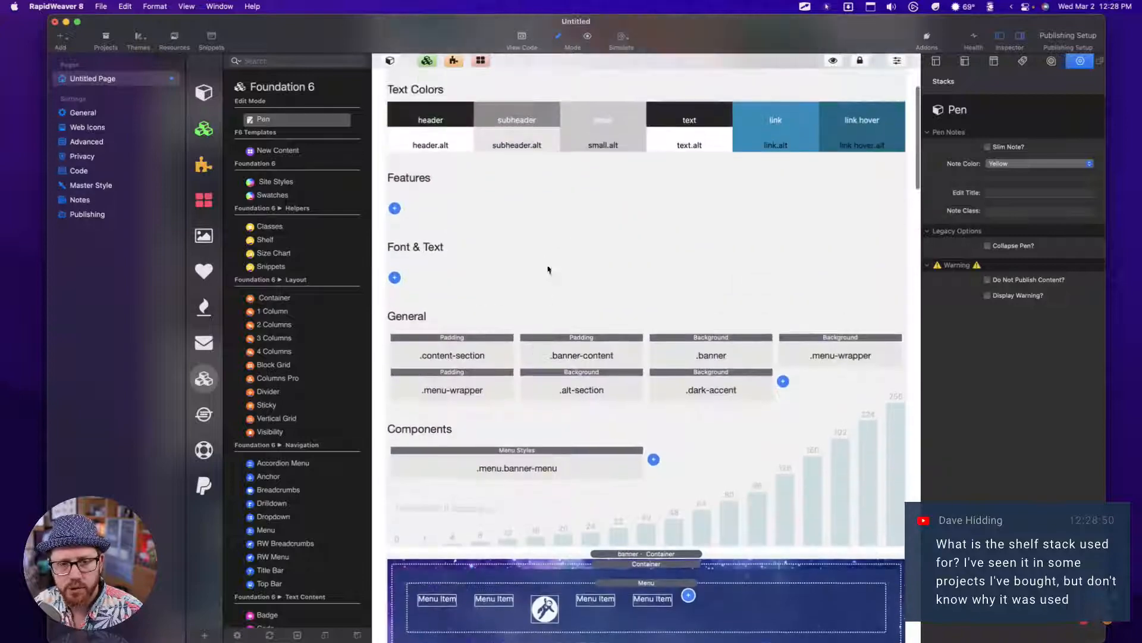
scroll(492, 314, "up", 3)
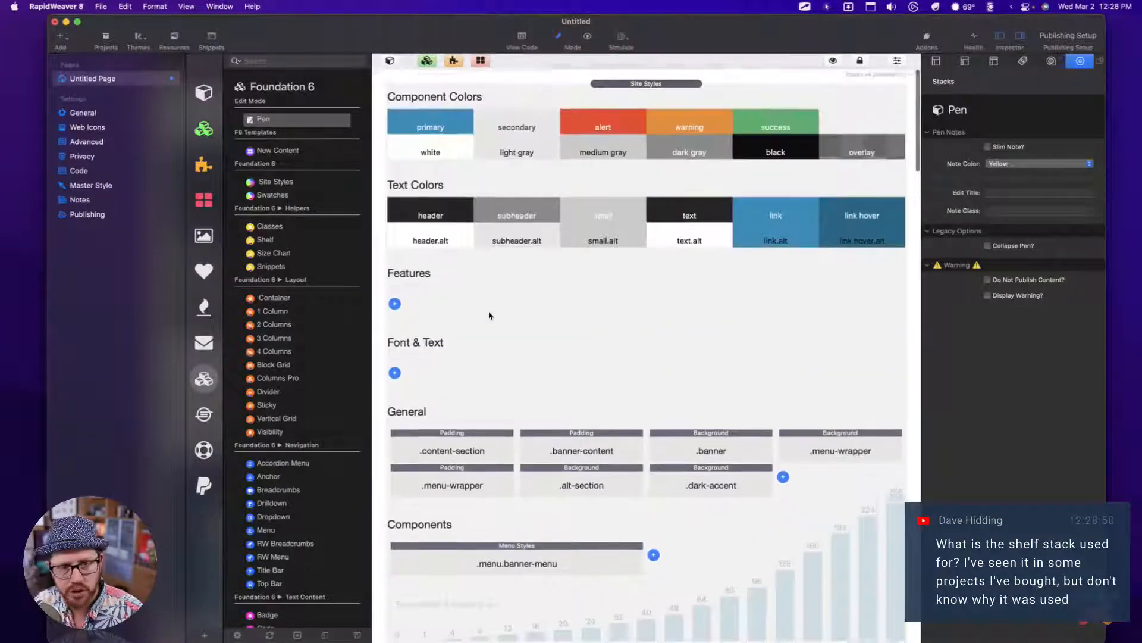
left_click_drag(264, 119, 479, 440)
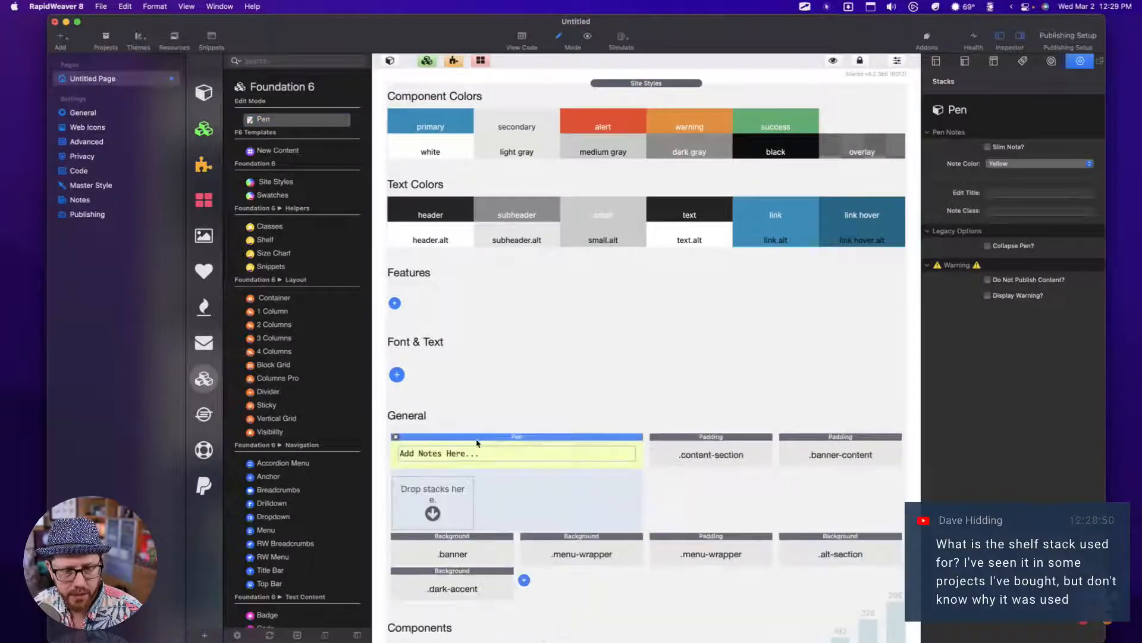
left_click(710, 461)
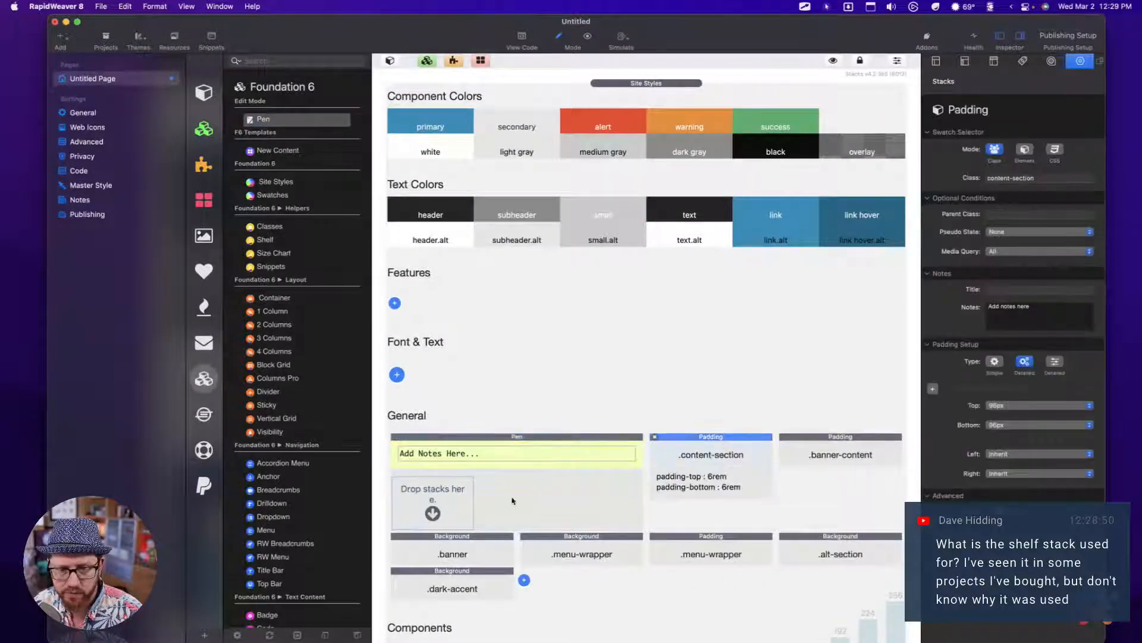
left_click(508, 459)
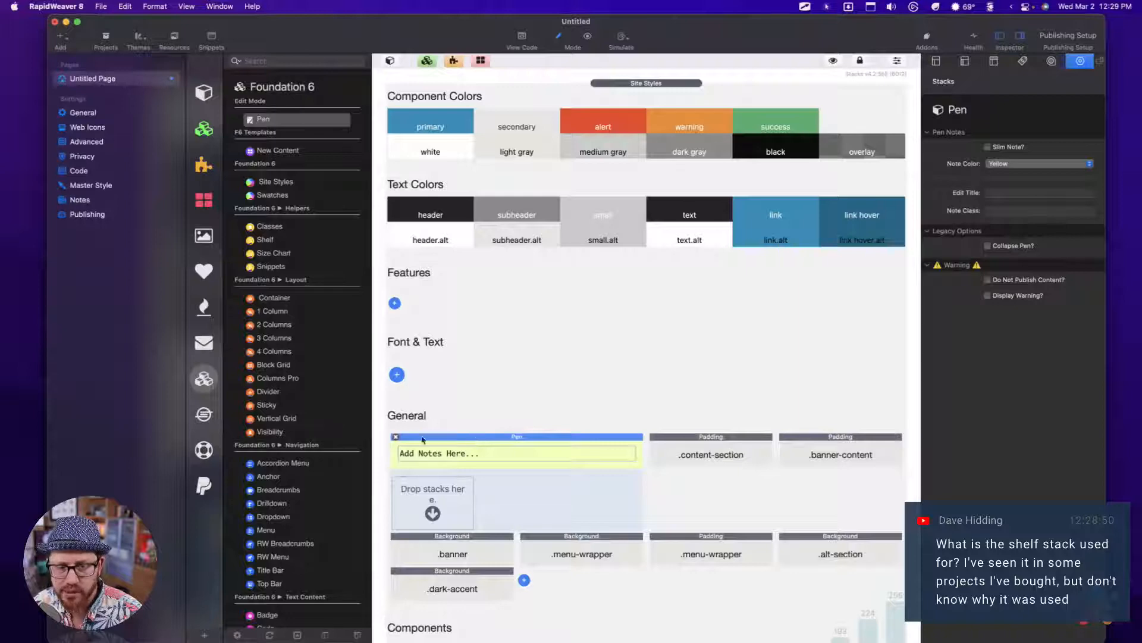
left_click(396, 437)
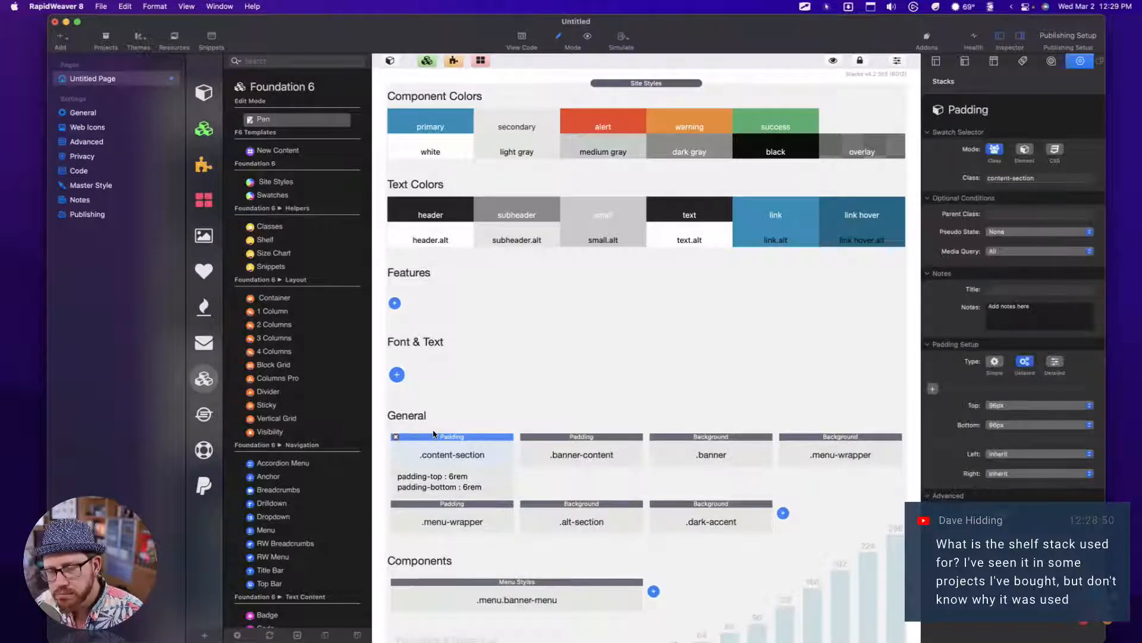
Step: Collapse the Site Styles stack, pick out the Shelf helper in the library and expand Site Styles again
left_click(525, 275)
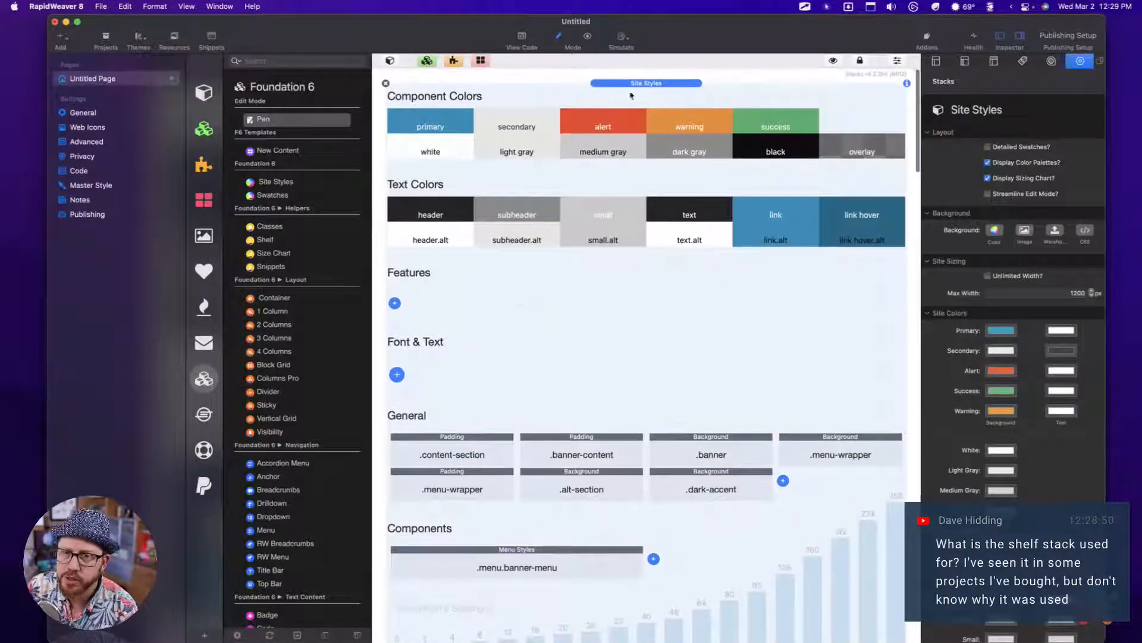
left_click(635, 84)
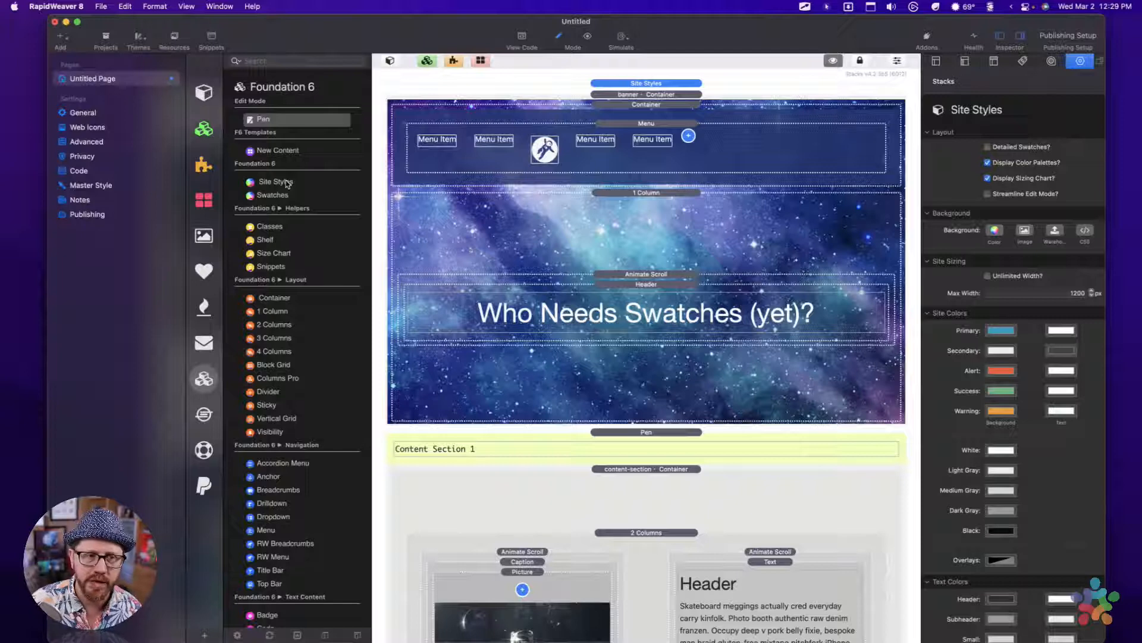
left_click(253, 241)
mouse_move(253, 241)
left_mouse_down()
mouse_move(625, 147)
mouse_move(665, 93)
mouse_move(257, 238)
left_mouse_up()
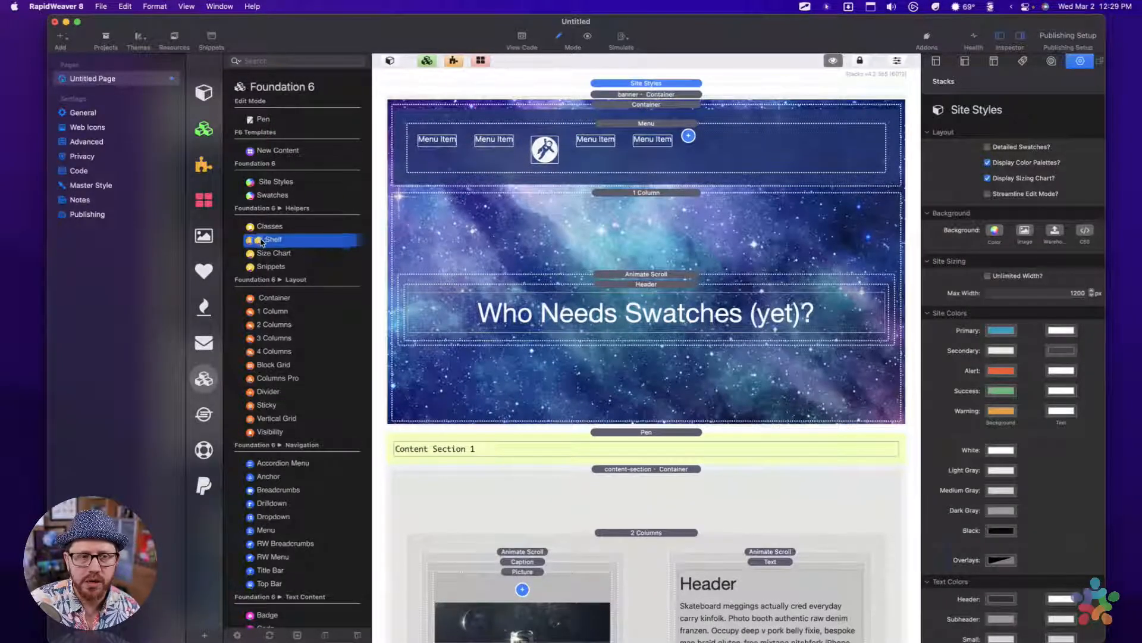
left_click(648, 85)
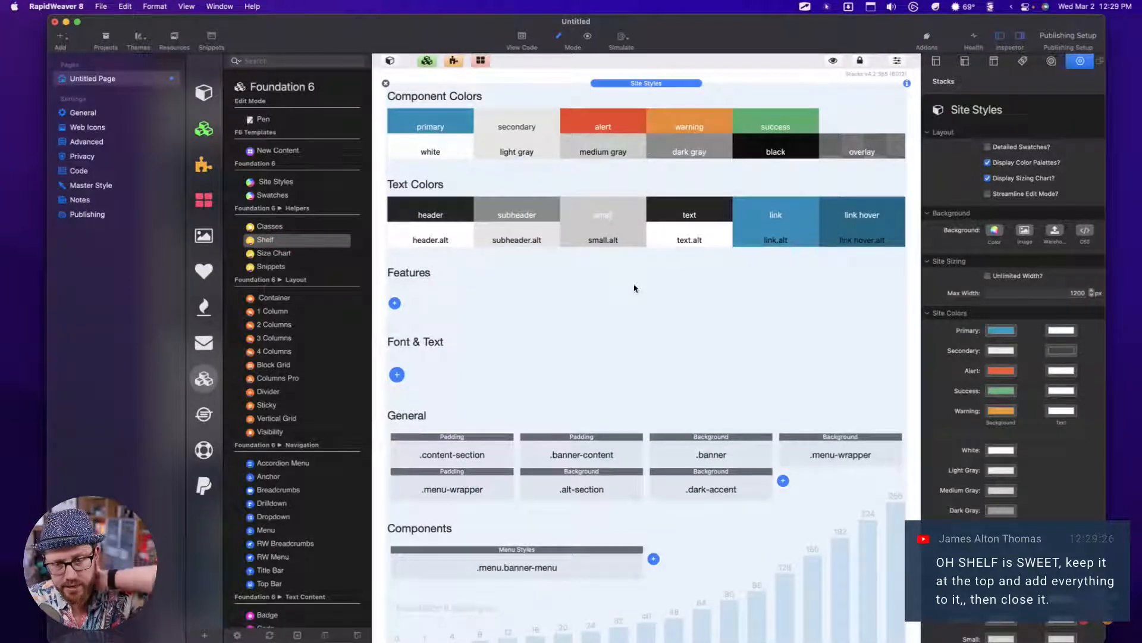
Step: Hide the sizing chart and the color palettes in the Site Styles layout settings
scroll(634, 288, "down", 2)
scroll(619, 319, "up", 2)
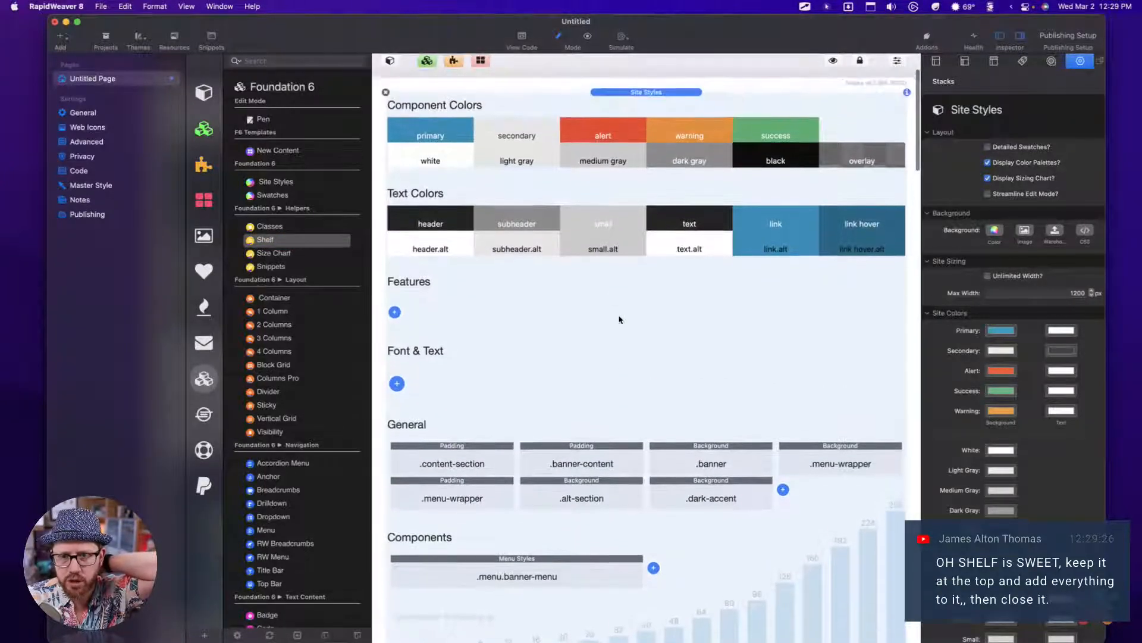
left_click(988, 179)
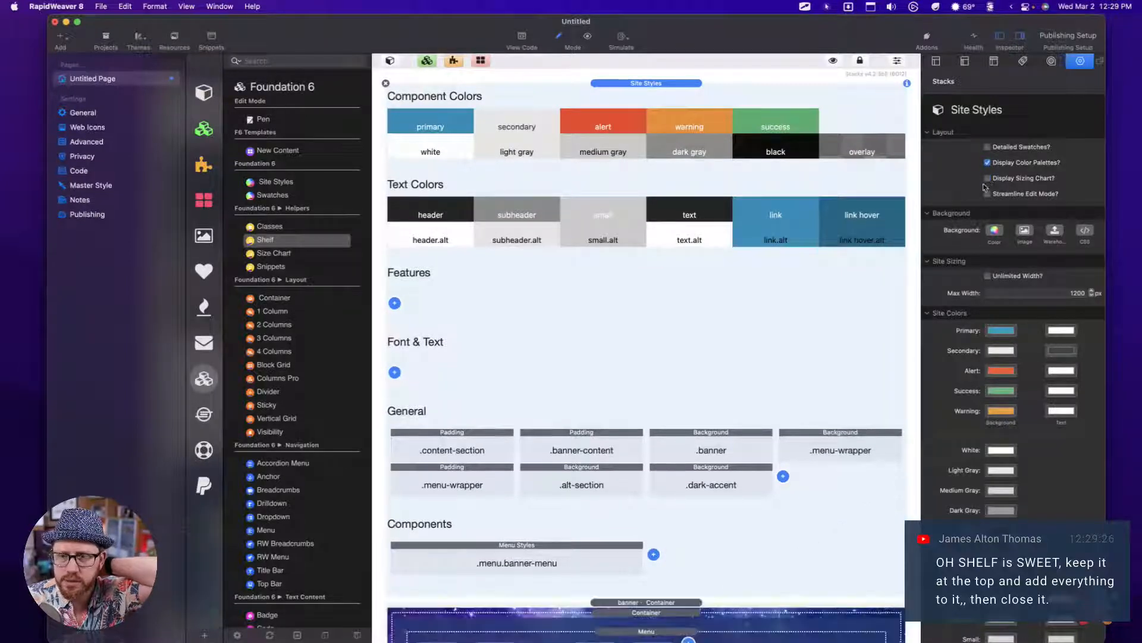
left_click(988, 162)
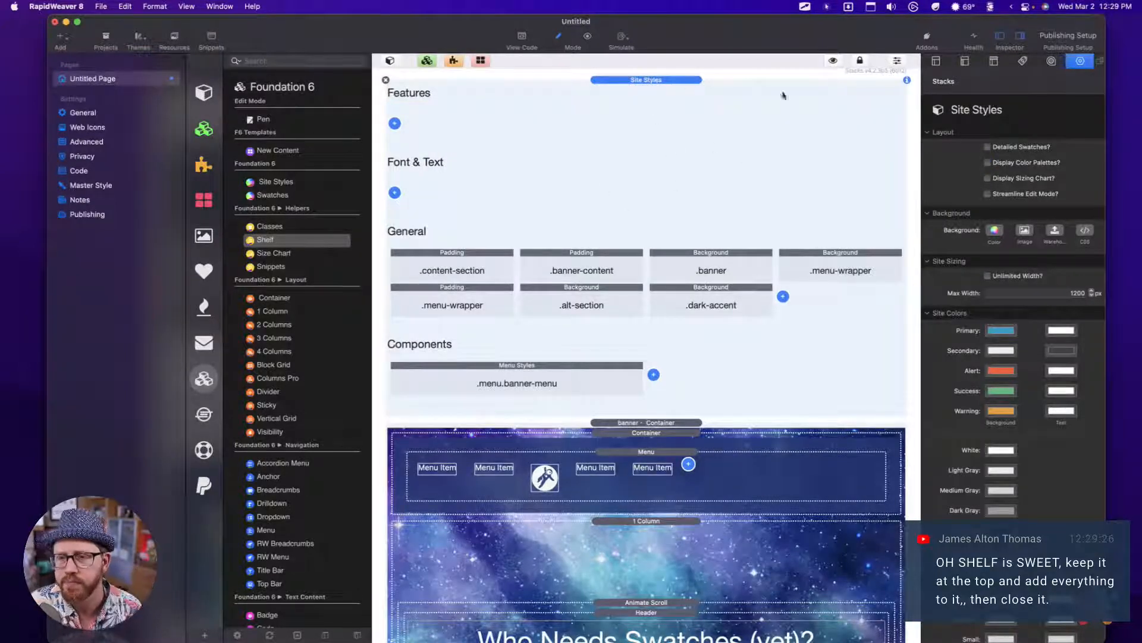
Step: Try Streamline Edit Mode in Site Styles, toggling it for comparison and reviewing the banner and page content with it enabled
left_click(988, 195)
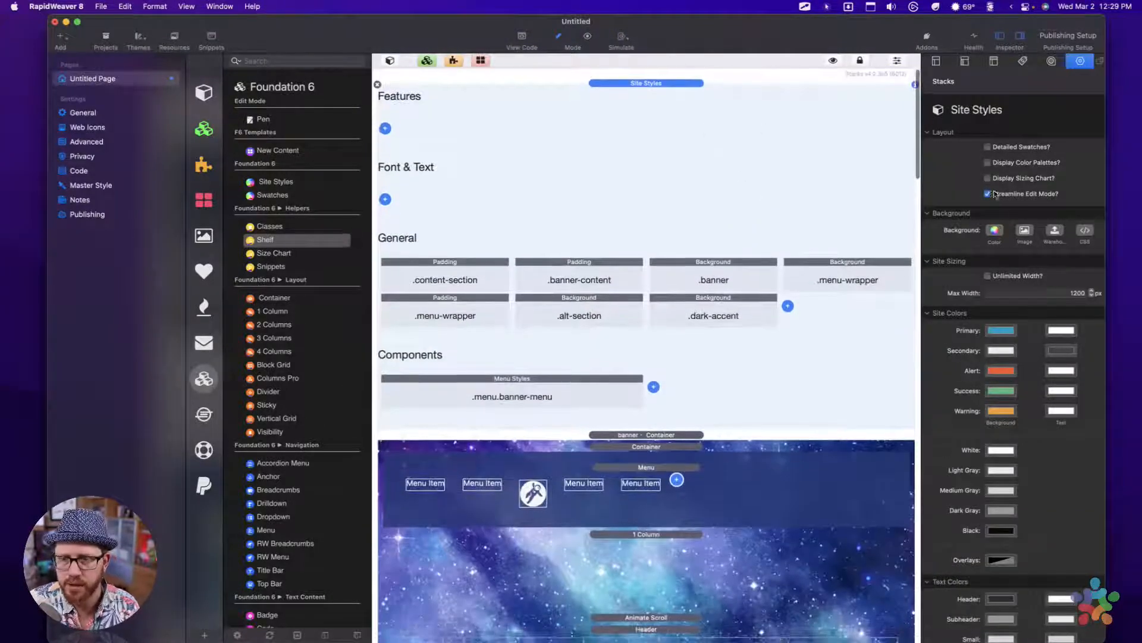
scroll(576, 234, "down", 5)
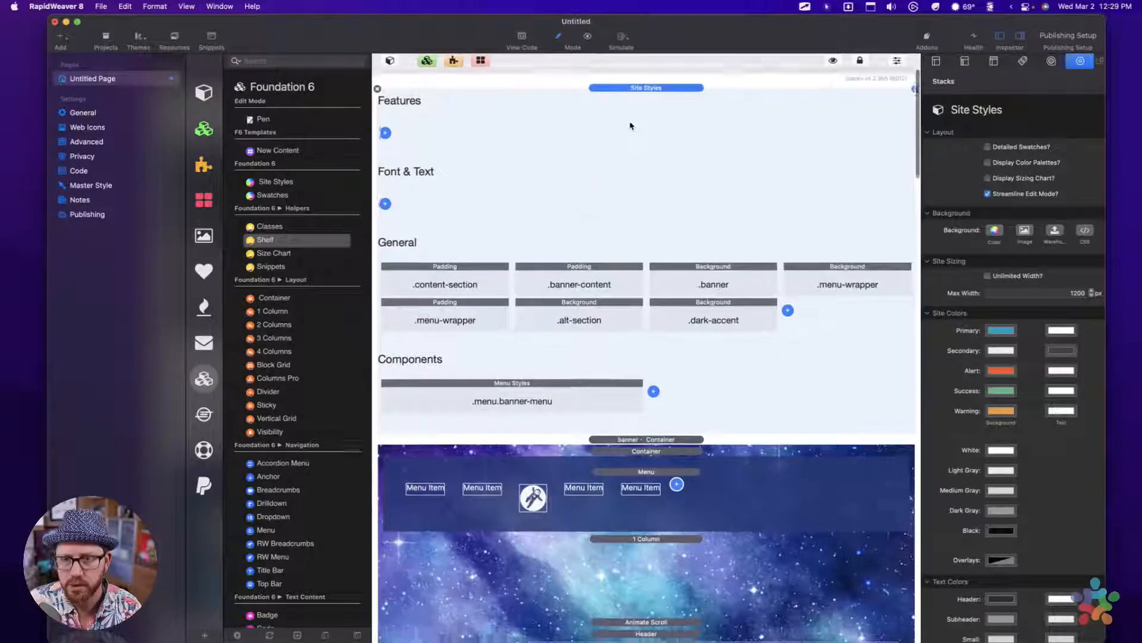
left_click(989, 194)
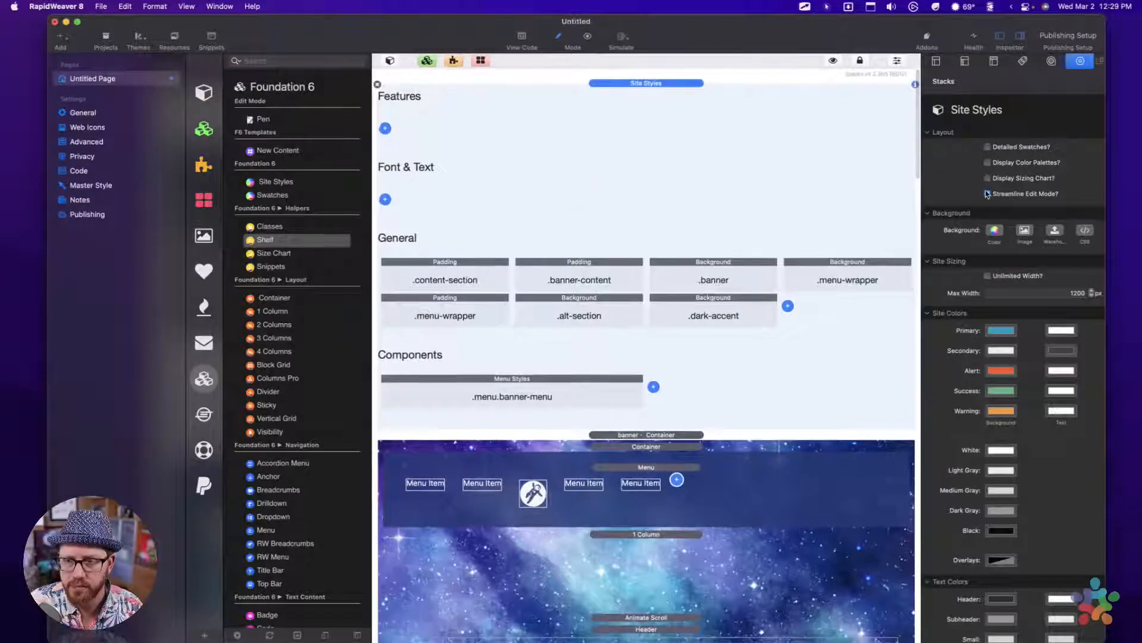
left_click(989, 195)
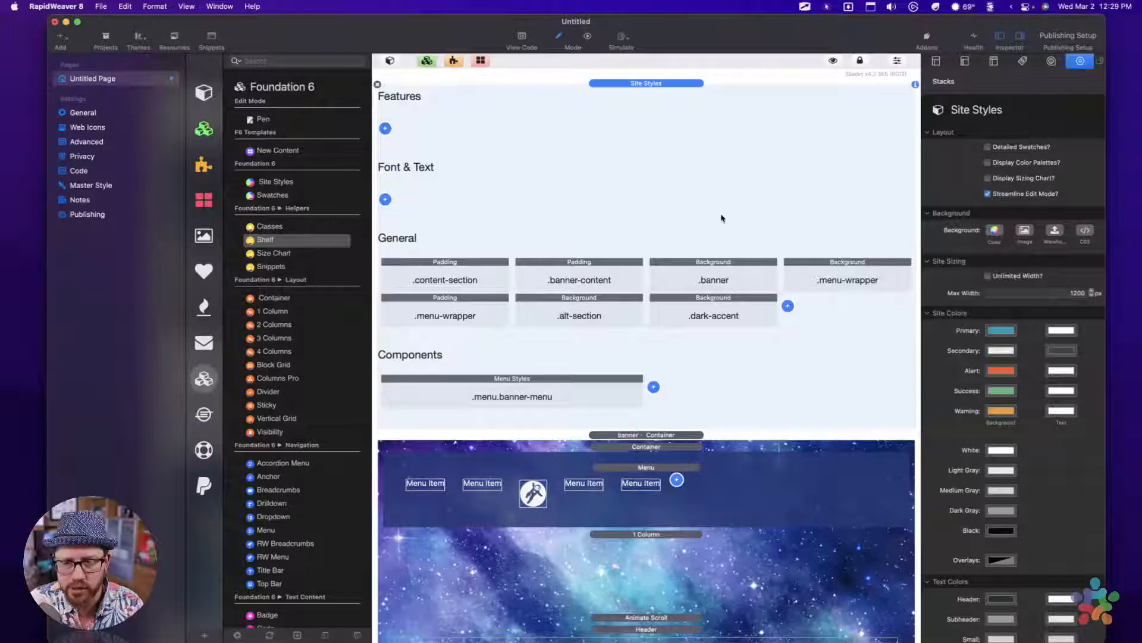
scroll(722, 218, "down", 8)
scroll(723, 219, "up", 2)
scroll(642, 277, "up", 1)
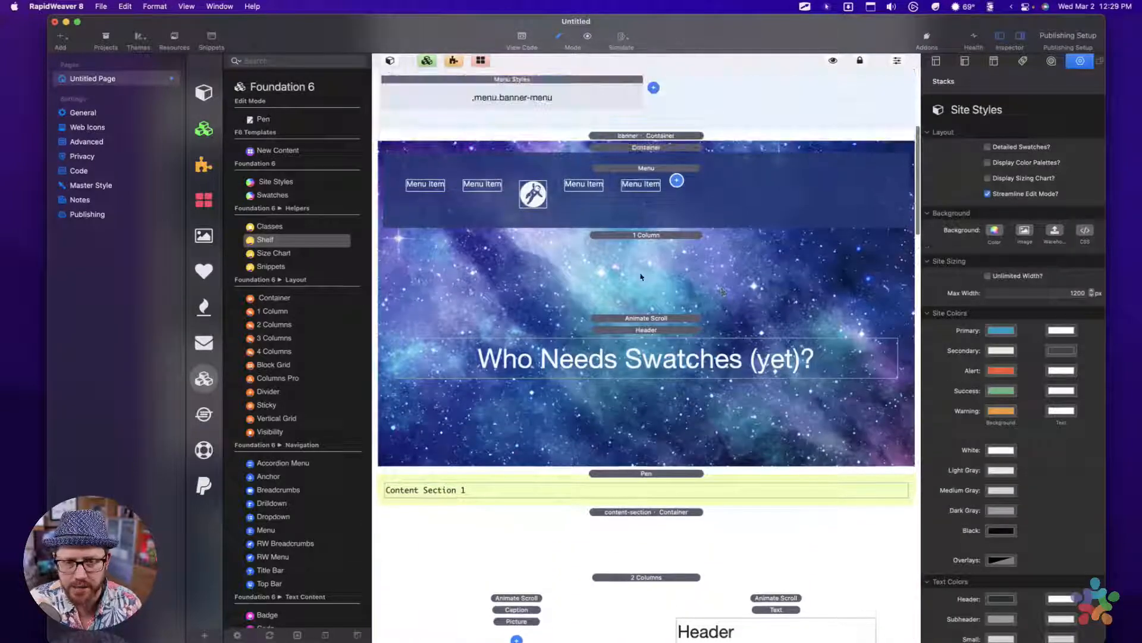
left_click(724, 250)
scroll(715, 188, "up", 5)
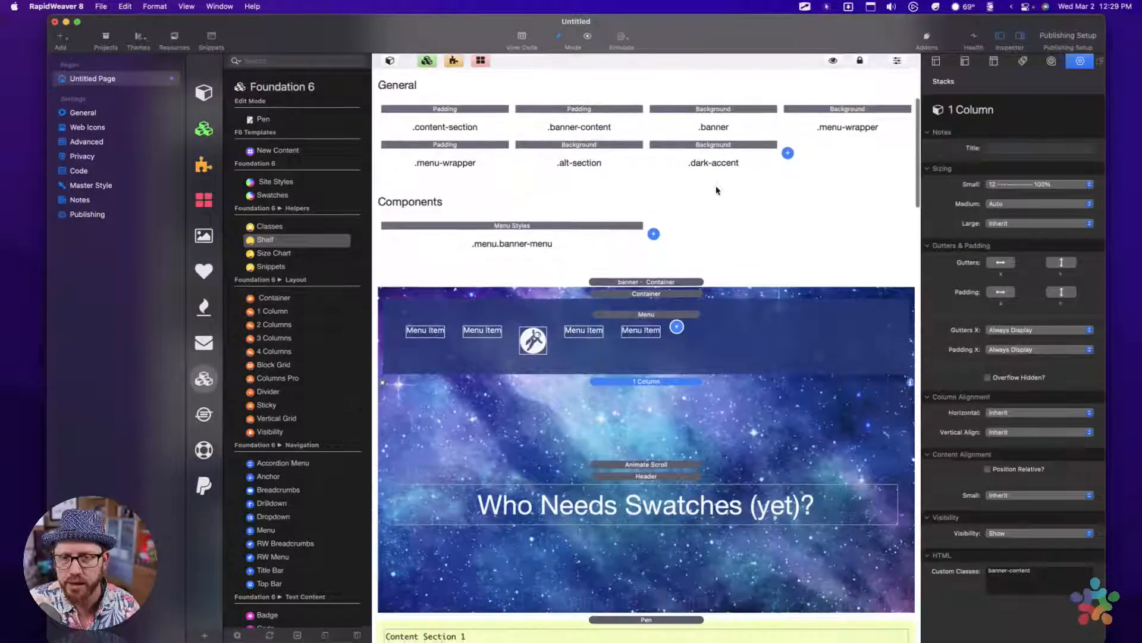
scroll(716, 190, "down", 15)
scroll(718, 191, "up", 6)
scroll(718, 191, "up", 6)
Step: Turn off Streamline Edit Mode in Site Styles, comparing the banner's edit view with the option on and off
left_click(707, 113)
left_click(988, 194)
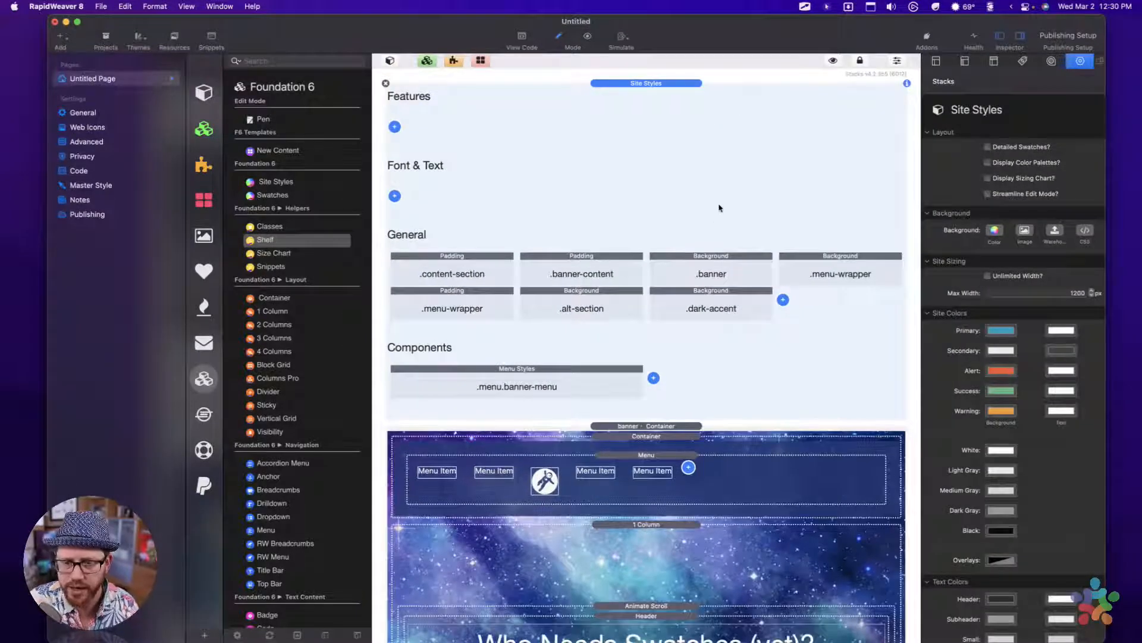
scroll(703, 315, "down", 3)
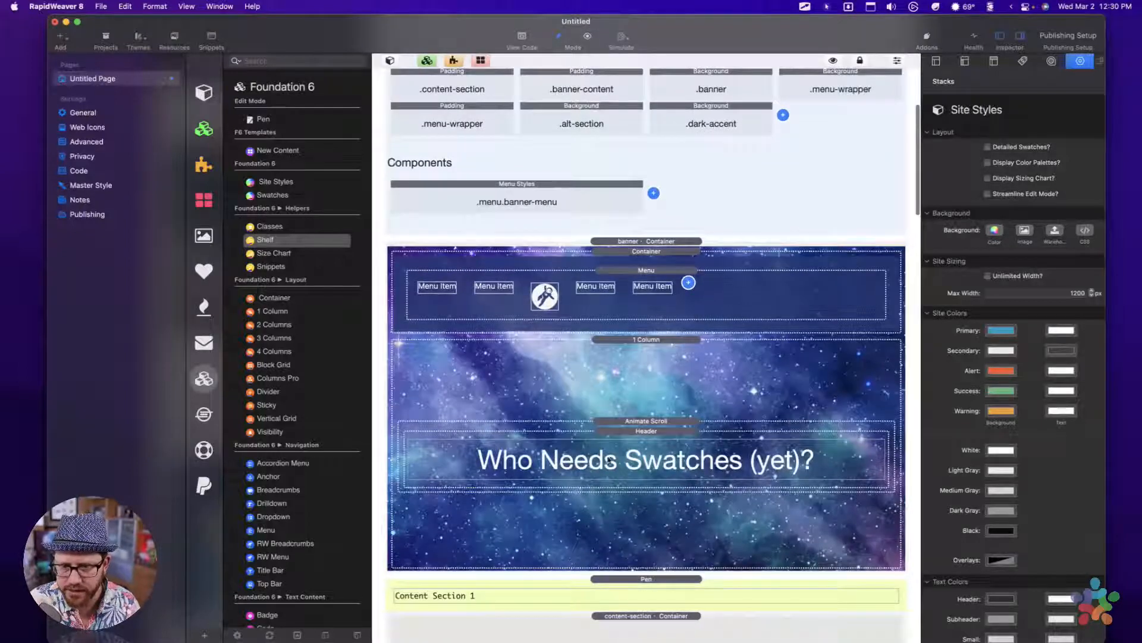
left_click(988, 194)
left_click(988, 194)
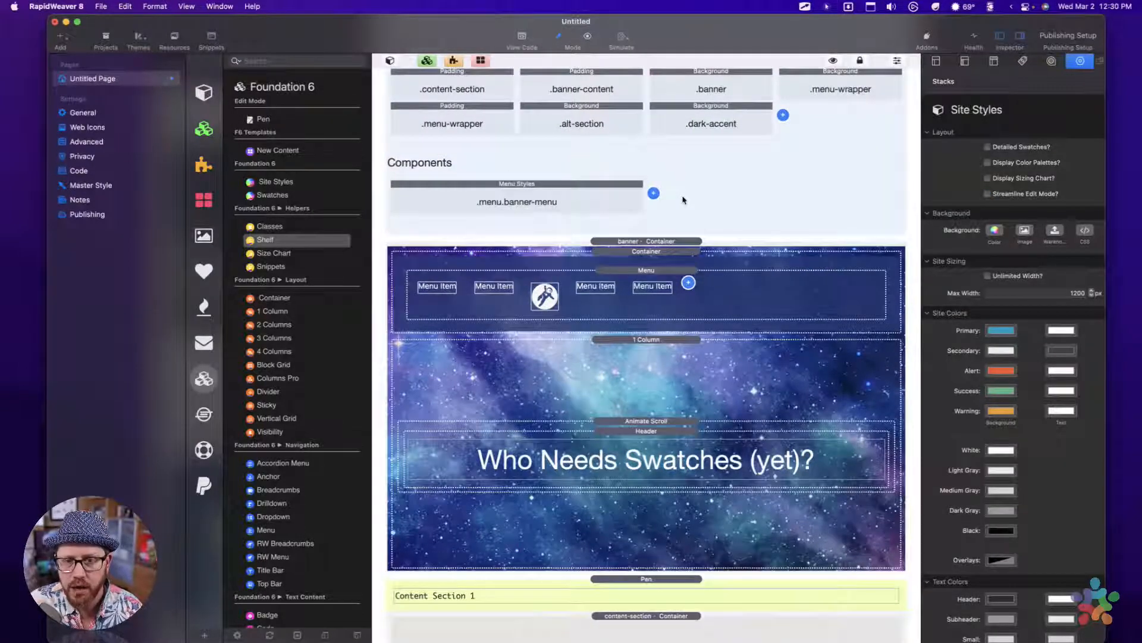
Step: Examine the footer's 4 Columns stack and its Our Friends header settings, and return to Site Styles
scroll(683, 244, "down", 20)
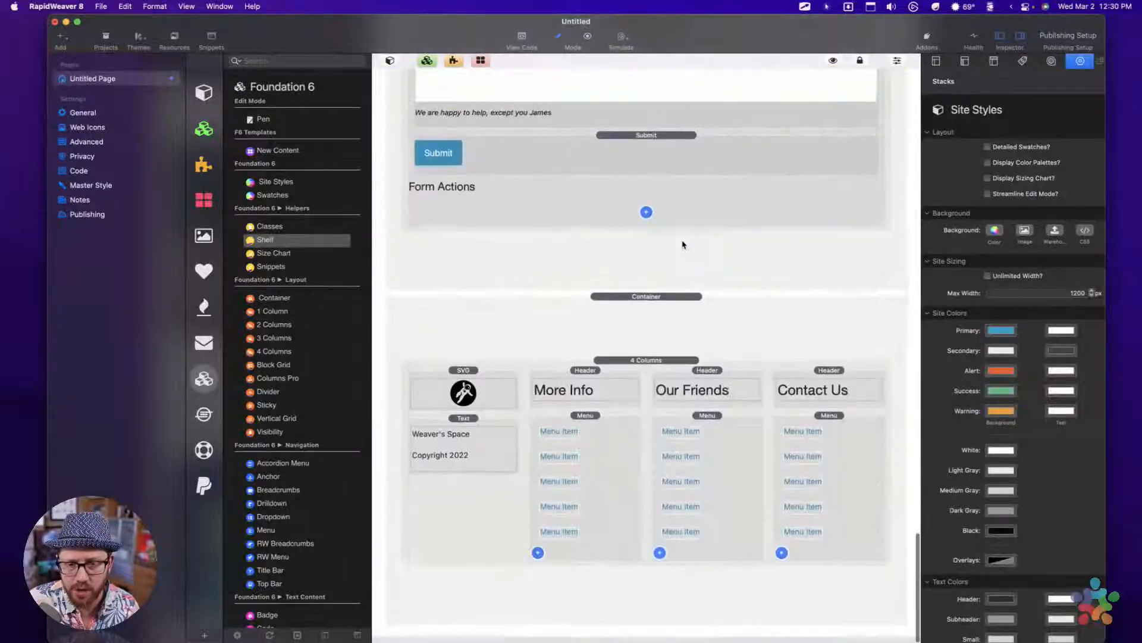
left_click(659, 358)
left_click(657, 365)
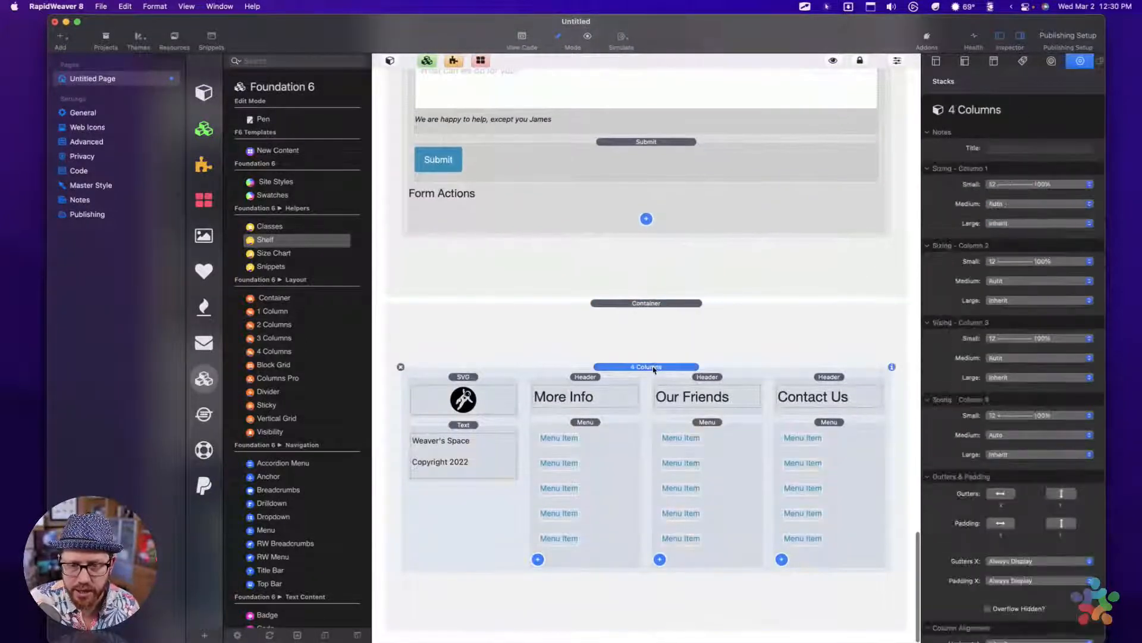
left_click(716, 426)
left_click(705, 376)
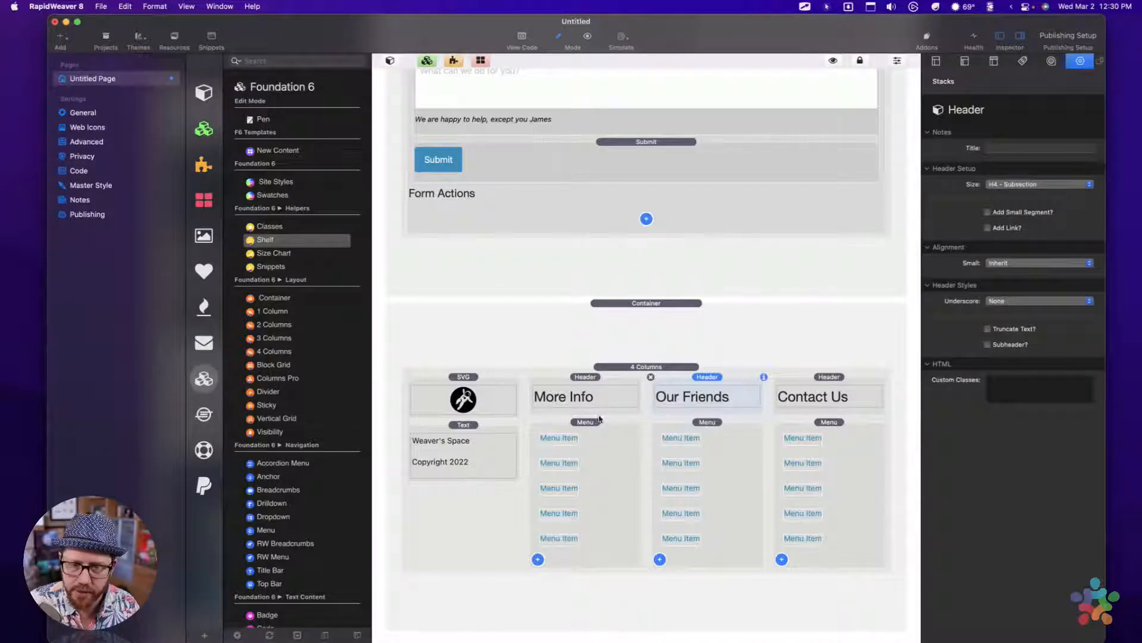
left_click(641, 367)
scroll(641, 369, "up", 10)
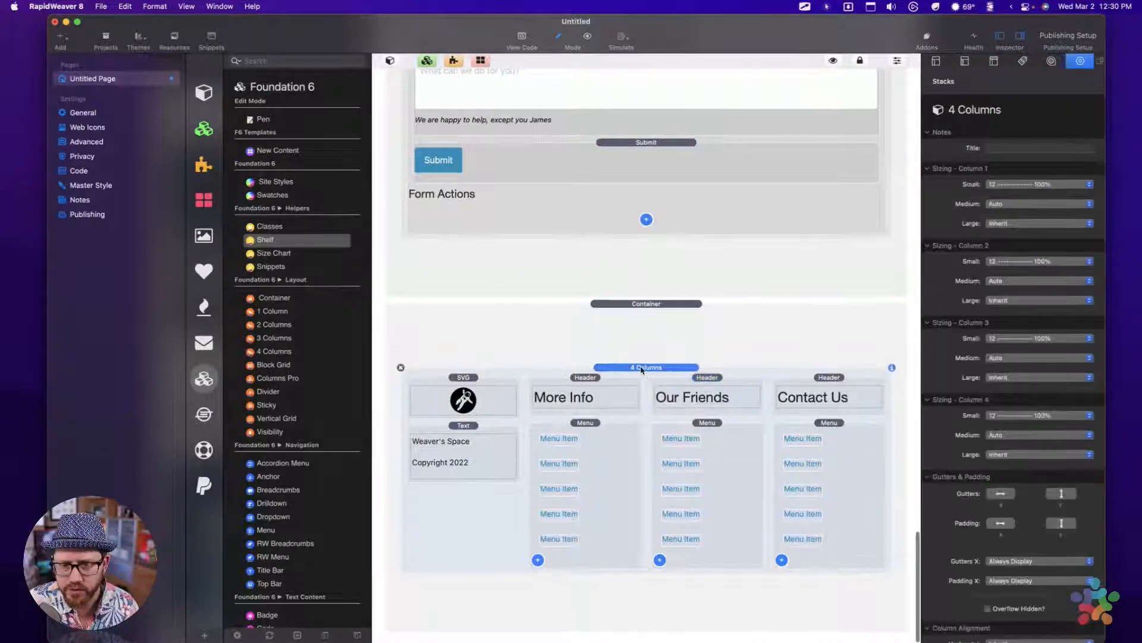
scroll(641, 370, "up", 10)
left_click(728, 333)
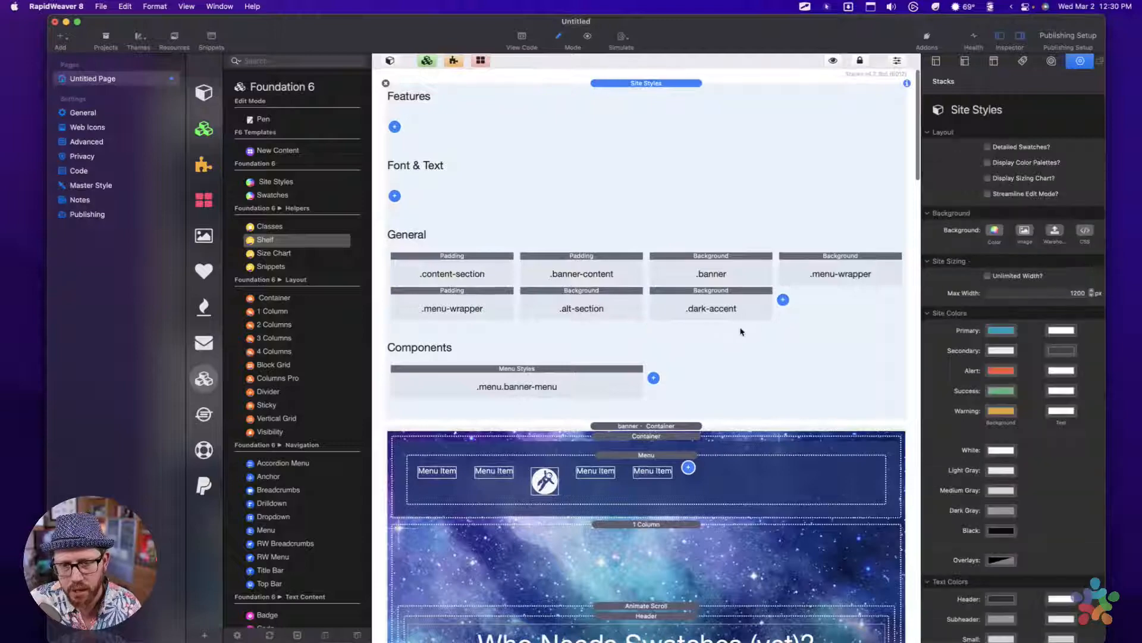
scroll(758, 354, "down", 20)
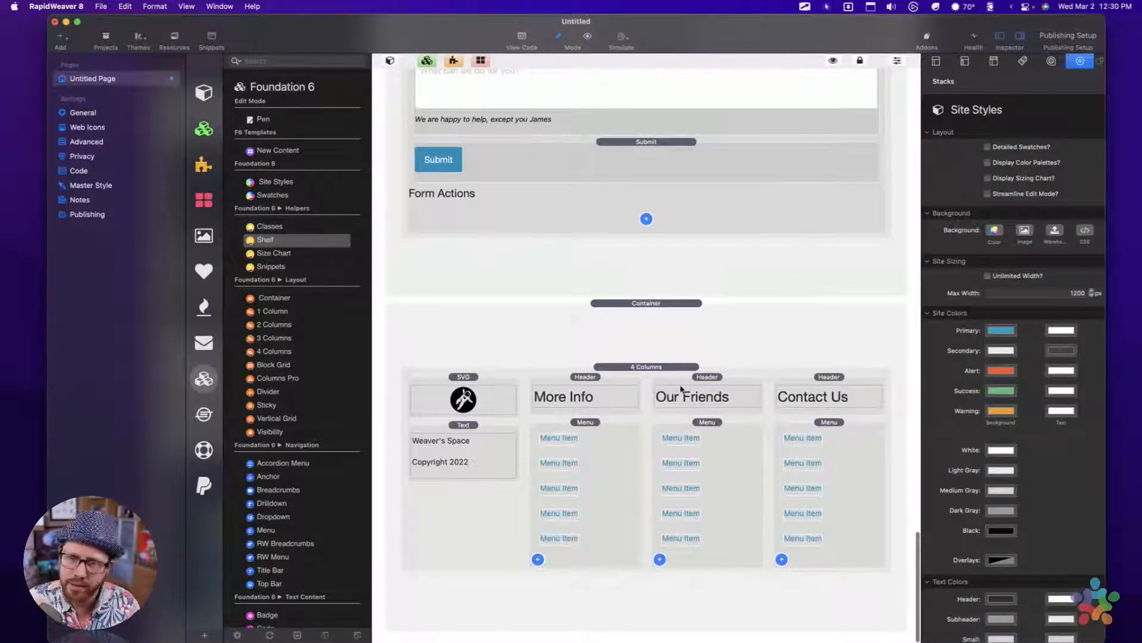
scroll(683, 392, "up", 20)
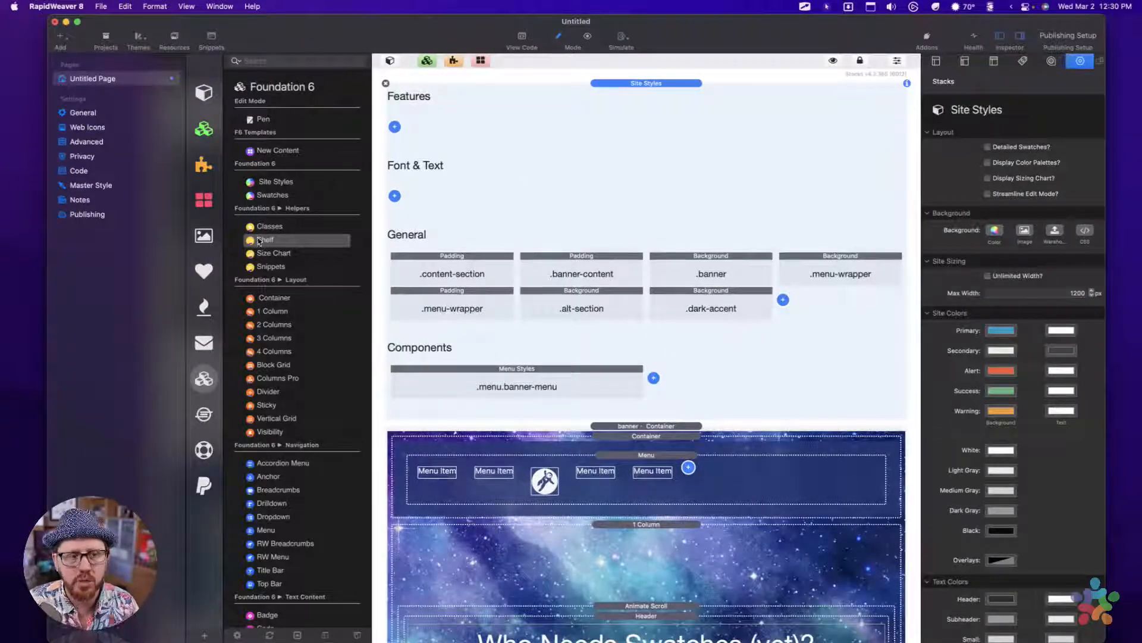
Step: Add a Shelf stack at the start of the page and move the Site Styles stack into it
left_click_drag(254, 242, 679, 110)
left_click(653, 151)
left_click_drag(658, 144, 658, 114)
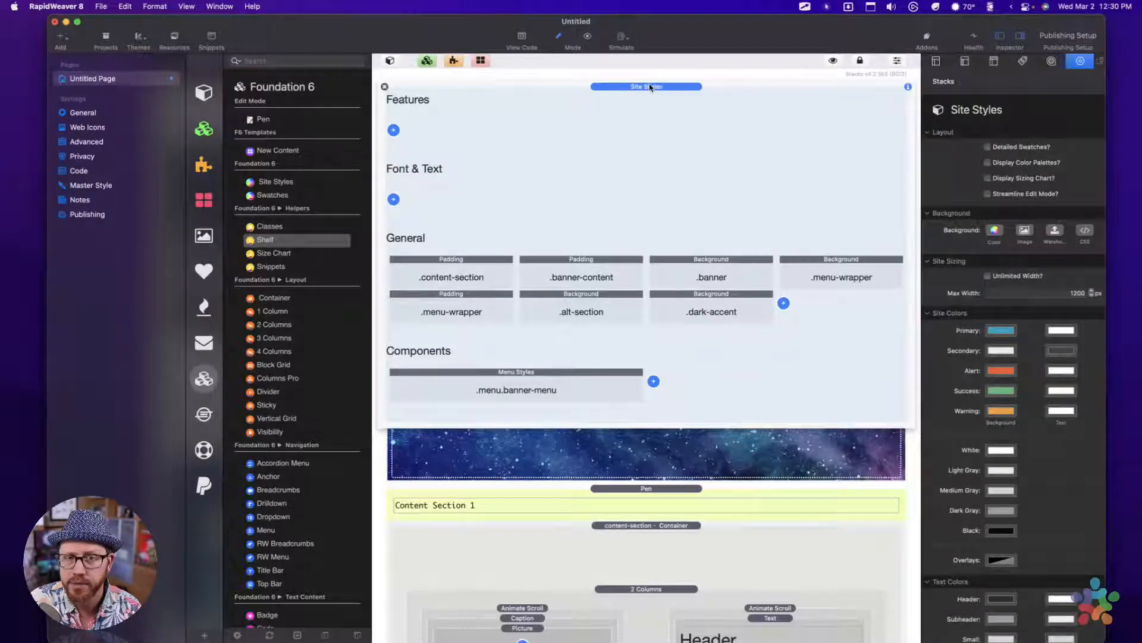
Step: Add a Size Chart stack below Site Styles in the shelf and collapse both stacks
left_click(260, 254)
left_click_drag(259, 254, 659, 427)
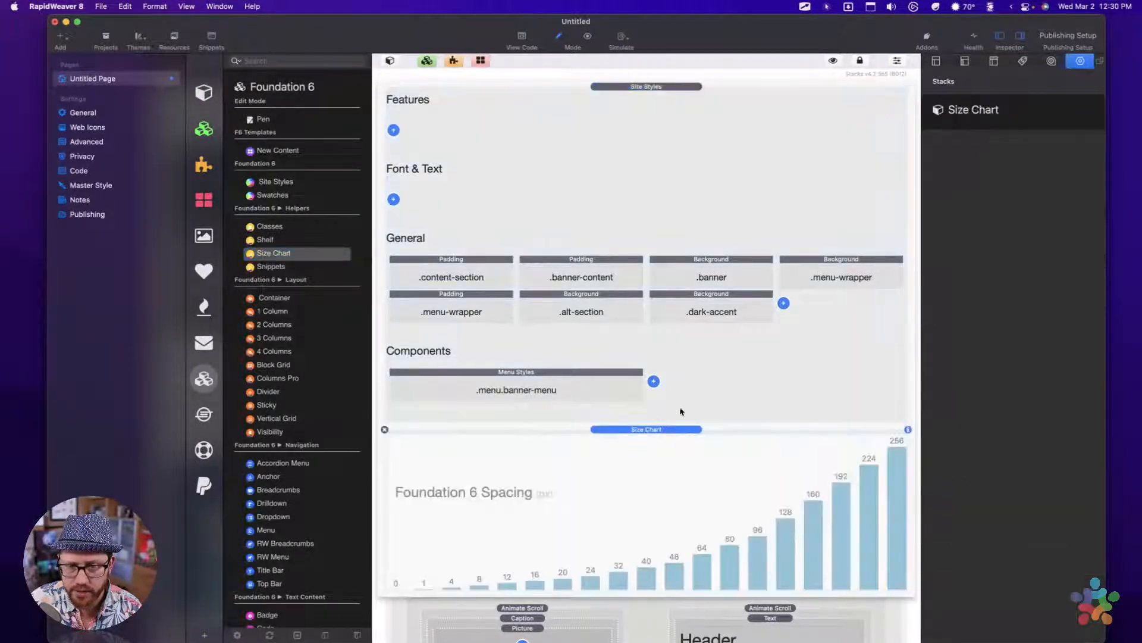
left_click(681, 413)
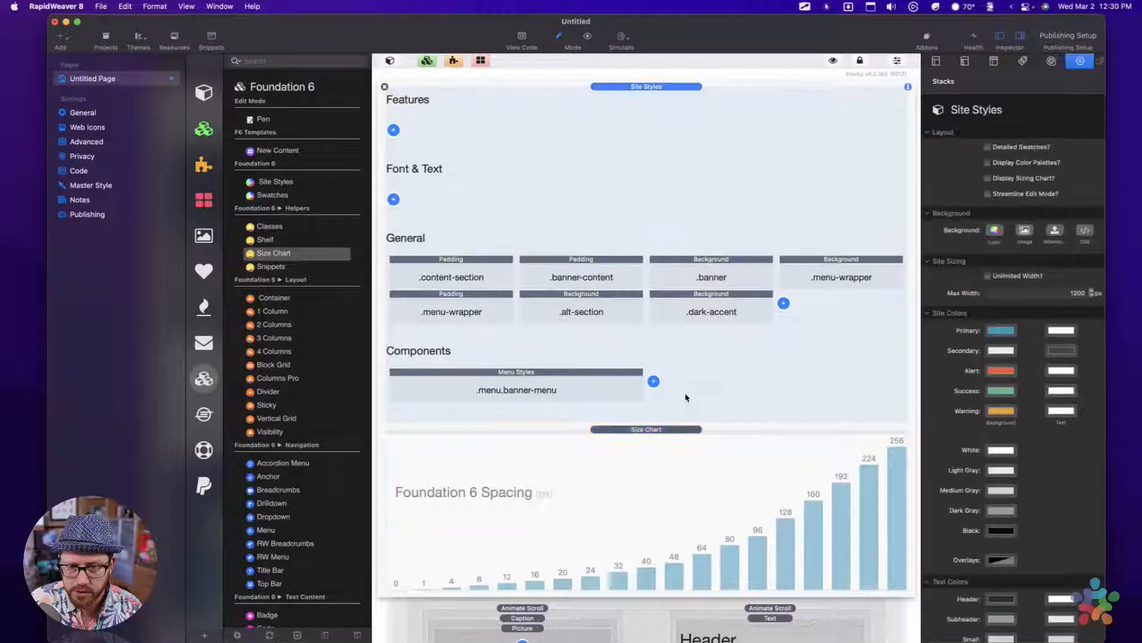
left_click(659, 429)
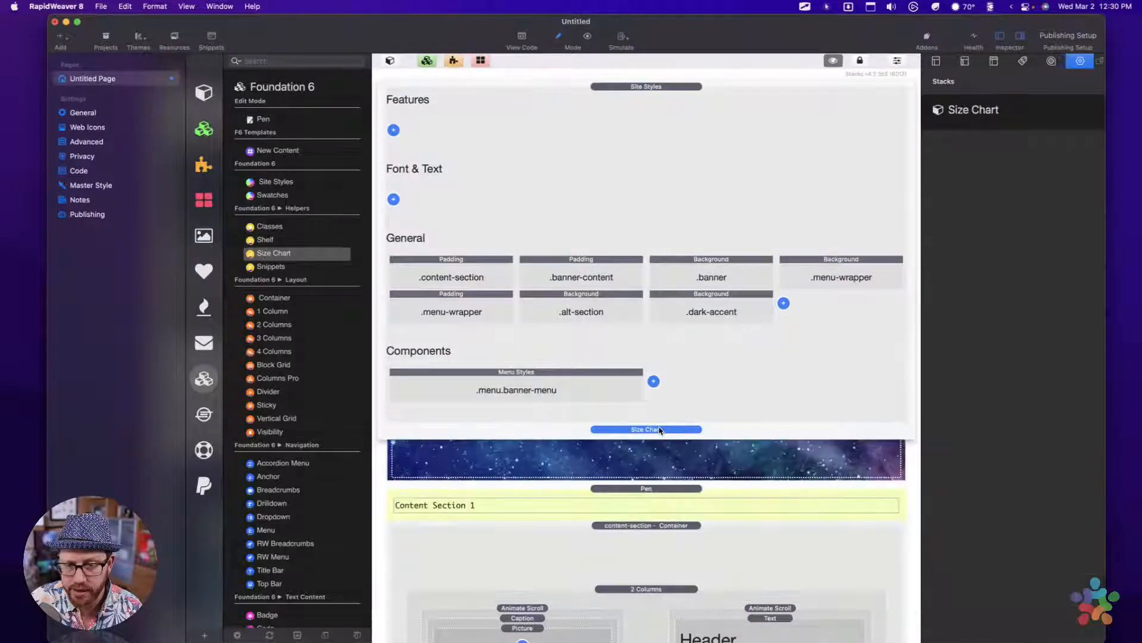
left_click(658, 87)
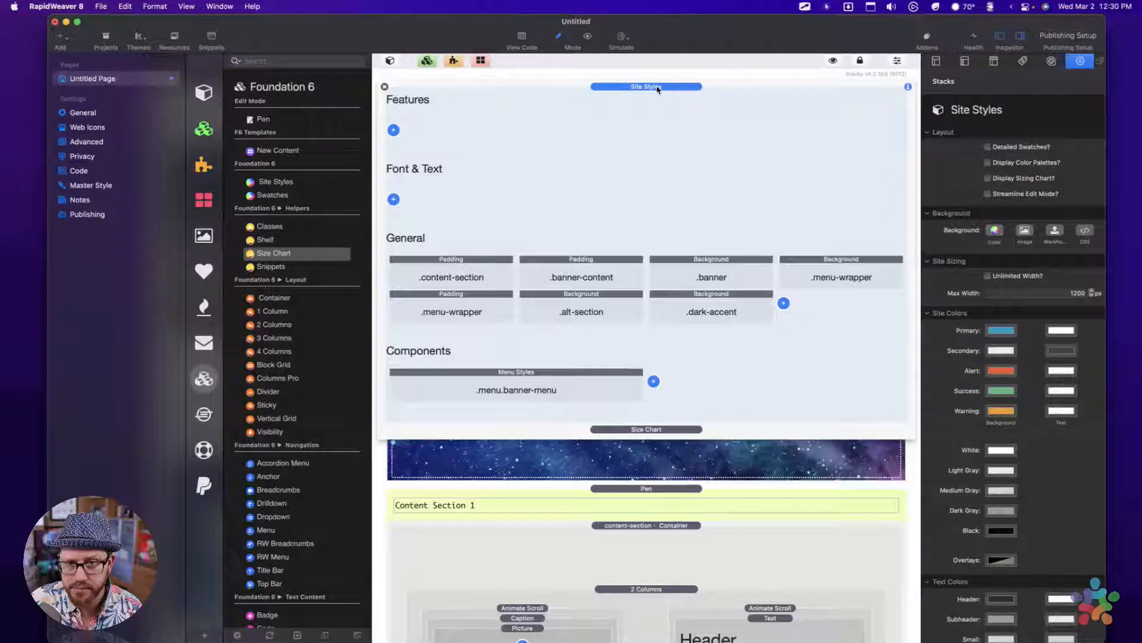
key("super+semicolon")
Step: Expand Site Styles from the floating shelf at the footer to review its General swatches, collapse it, and select the More Info header
scroll(671, 308, "down", 15)
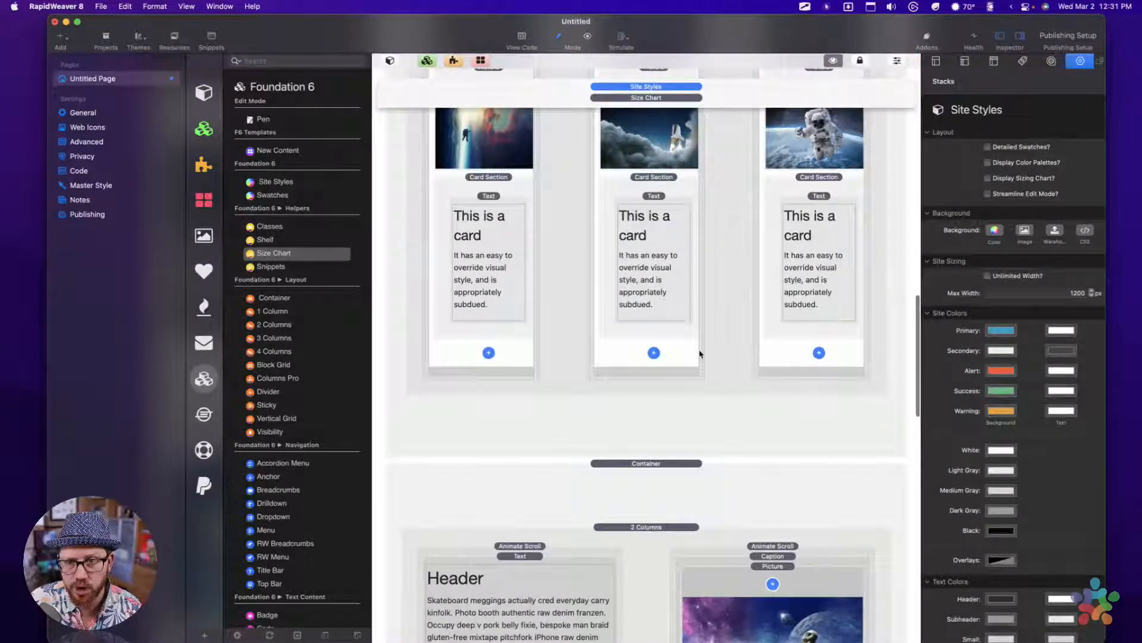
scroll(702, 355, "down", 15)
left_click(583, 384)
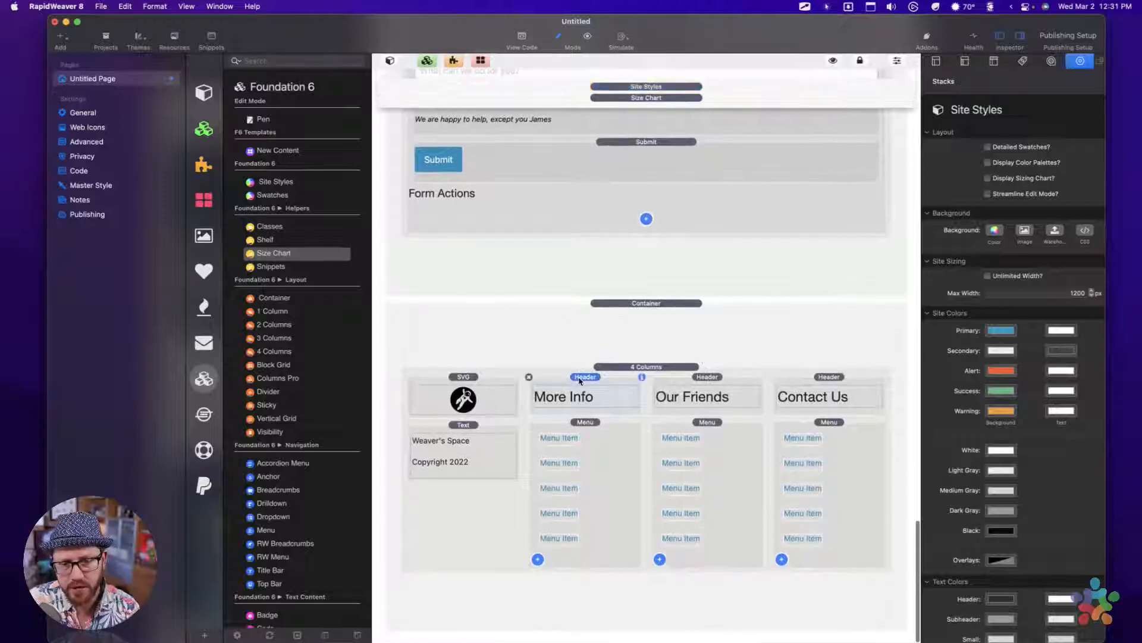
left_click(640, 87)
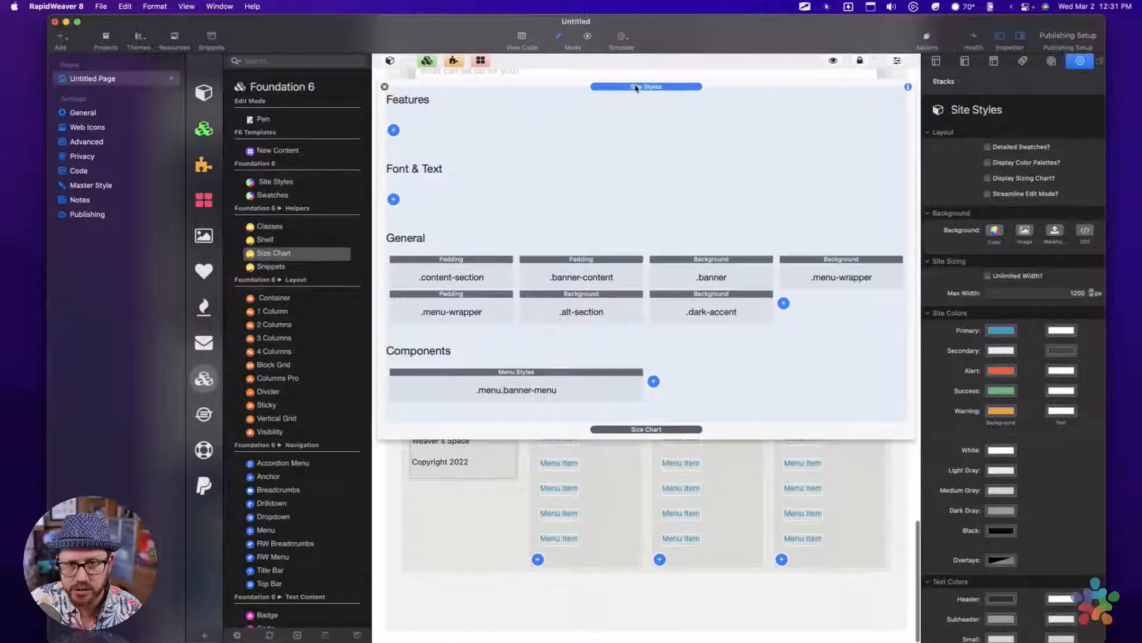
left_click(784, 303)
left_click(720, 315)
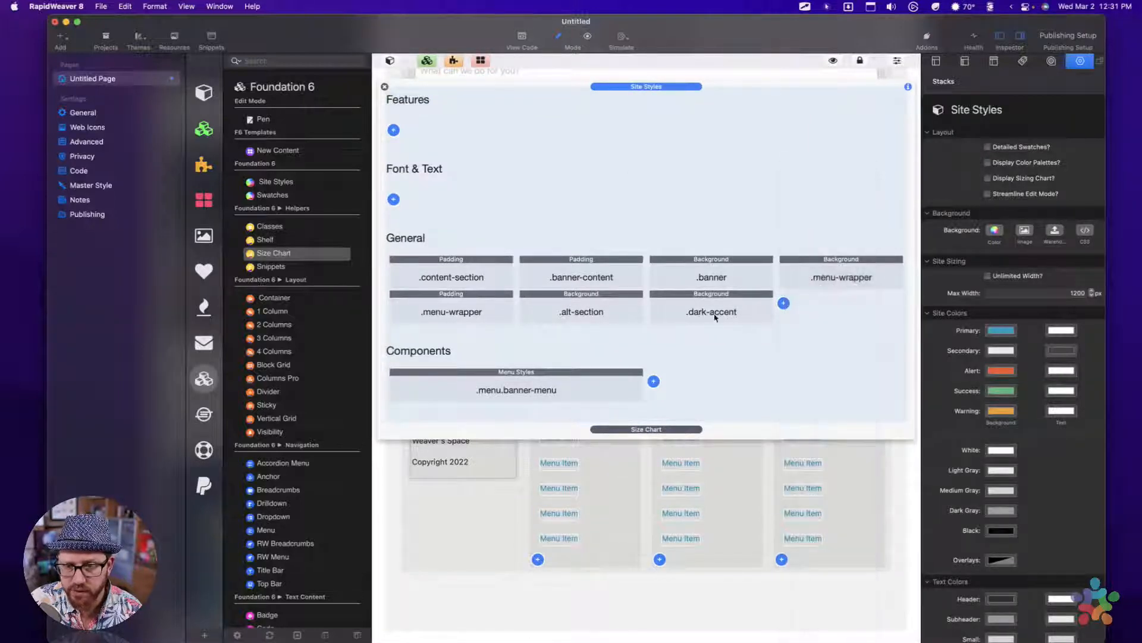
left_click(637, 87)
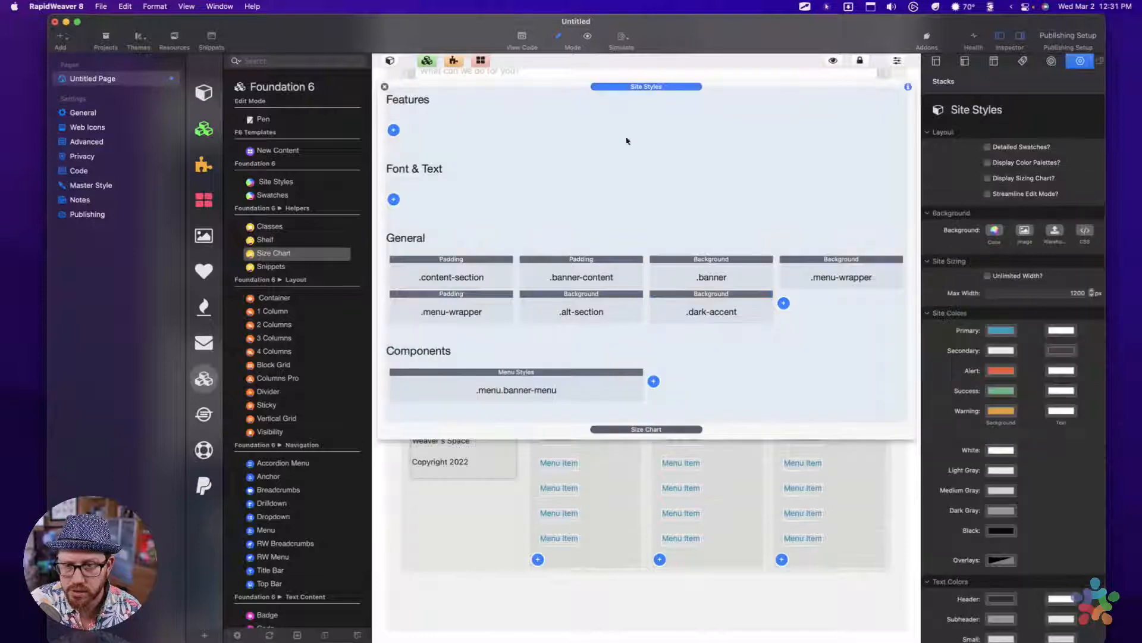
left_click(593, 391)
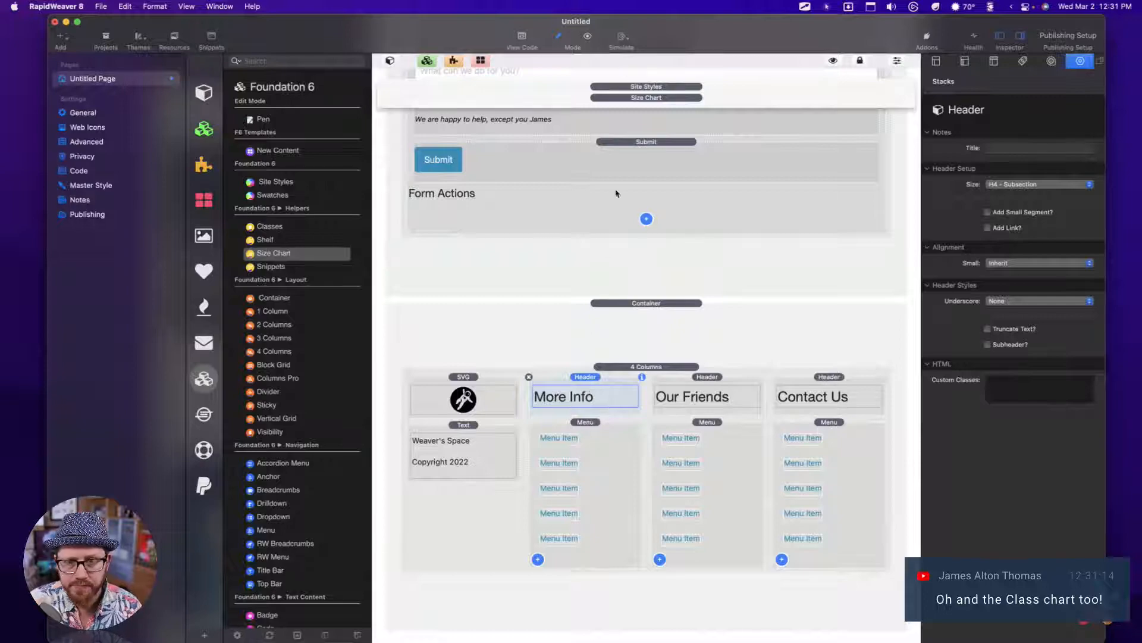
Step: Try the Shelf's middle and bottom positions, and return it to the top position
scroll(608, 329, "up", 15)
scroll(608, 329, "up", 5)
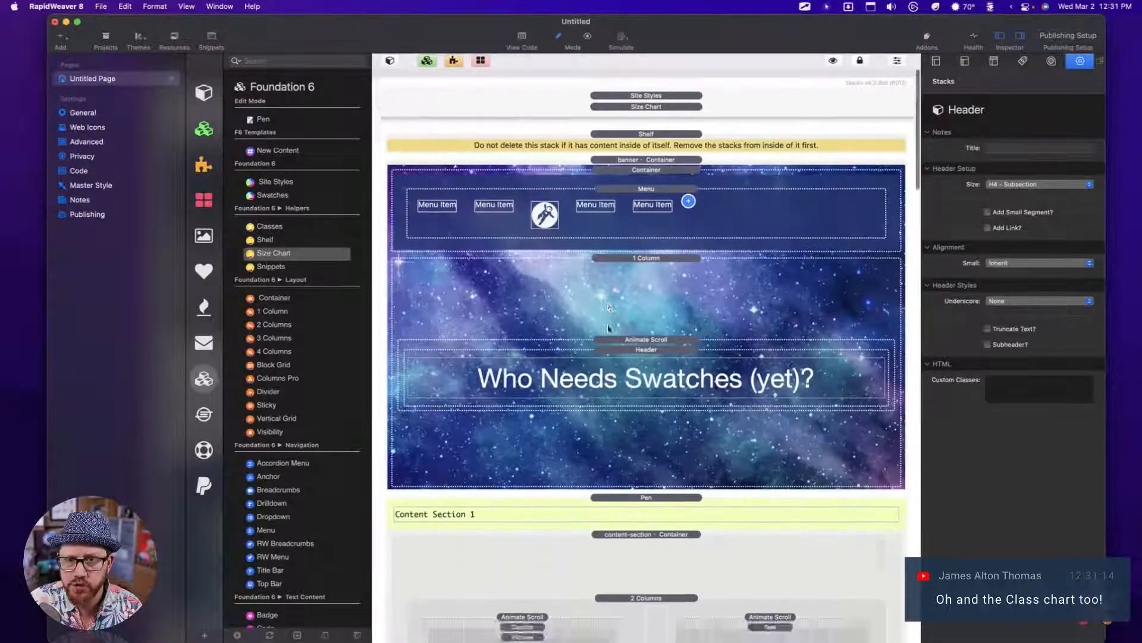
scroll(607, 326, "down", 20)
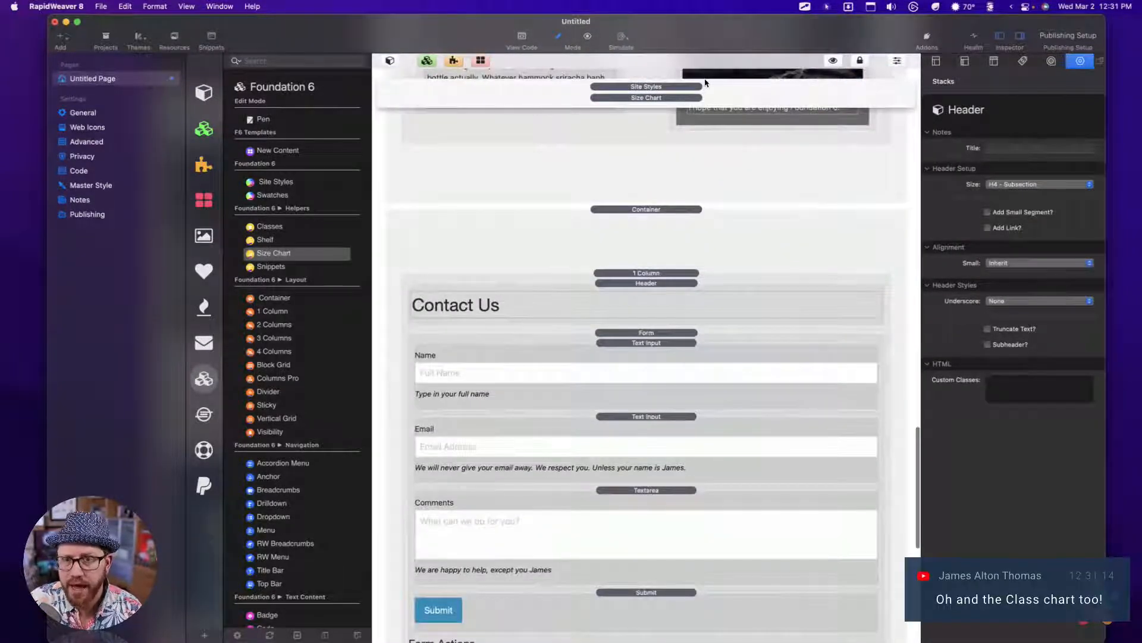
scroll(683, 191, "up", 5)
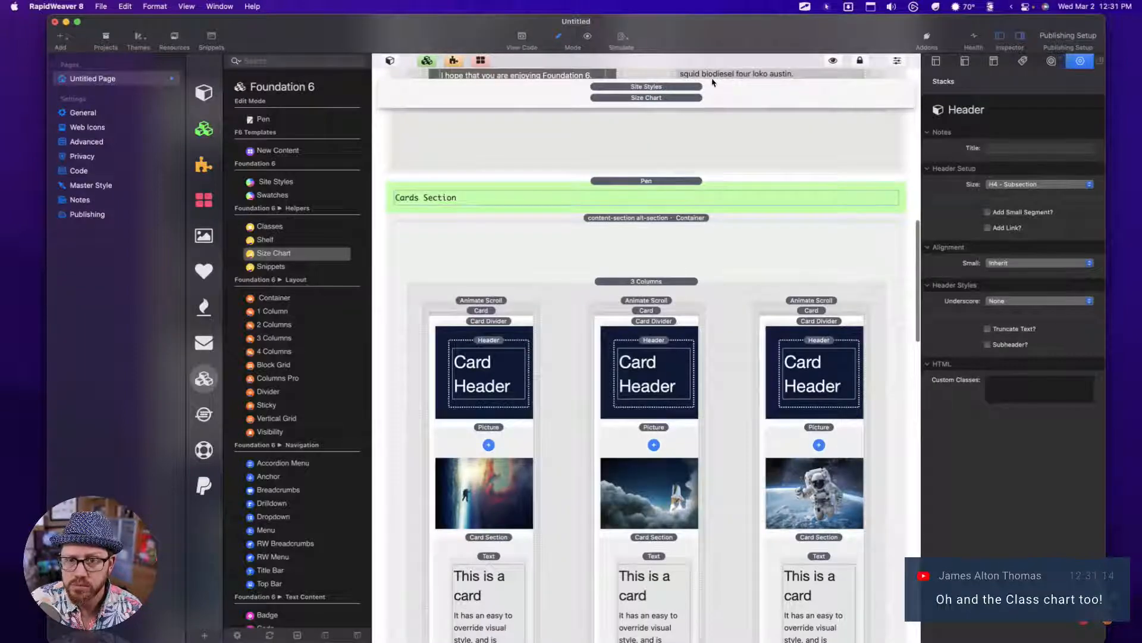
scroll(690, 179, "up", 10)
left_click(658, 126)
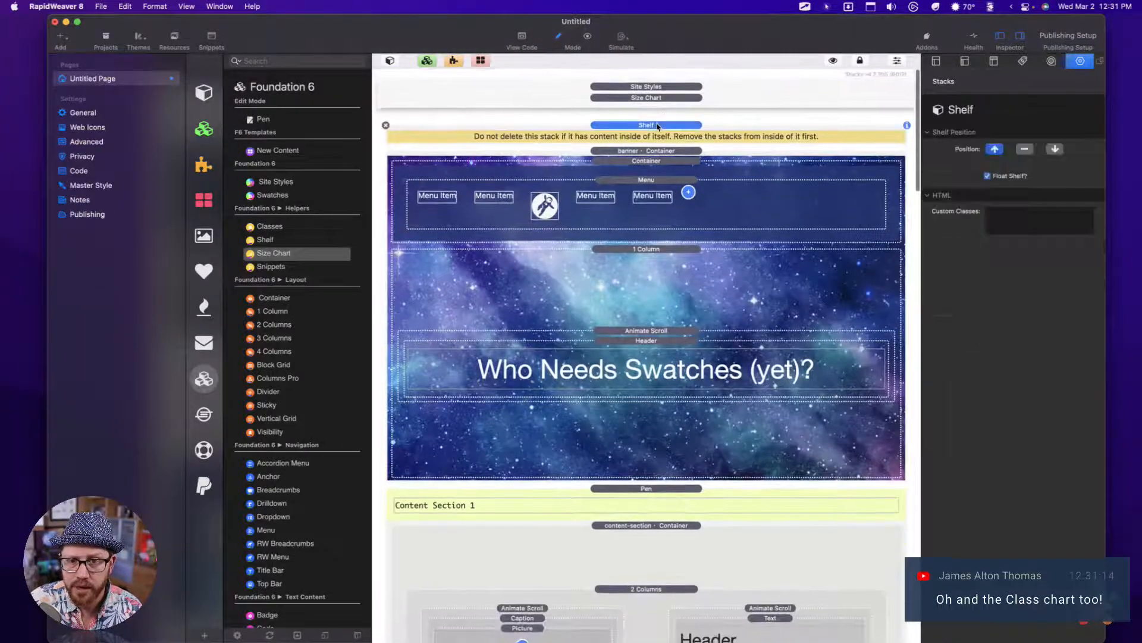
left_click(1026, 150)
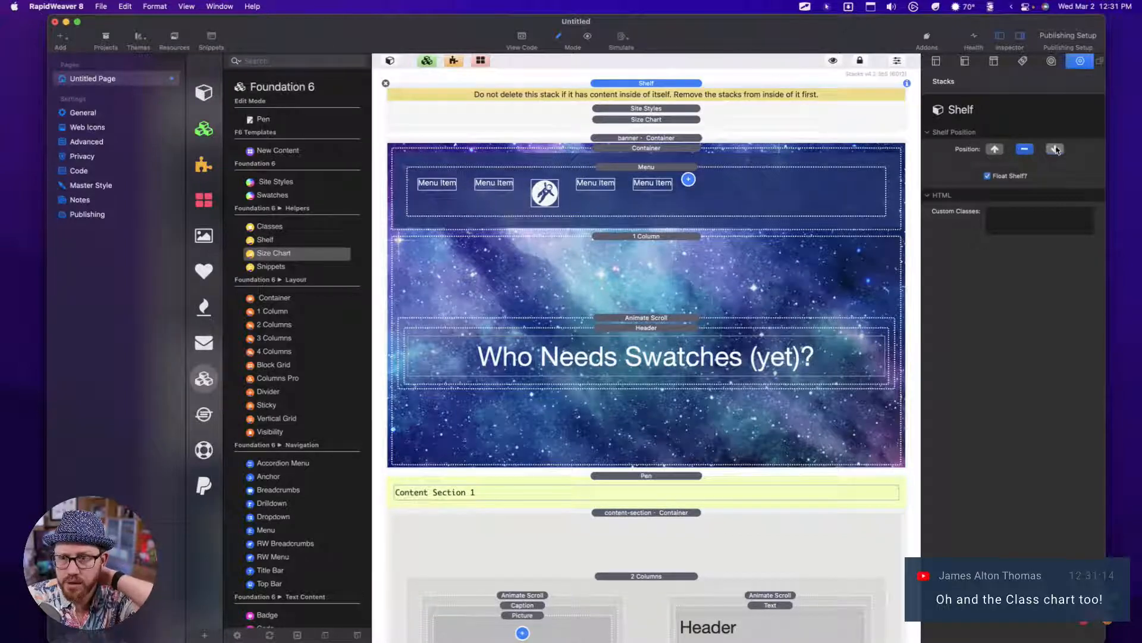
left_click(1056, 150)
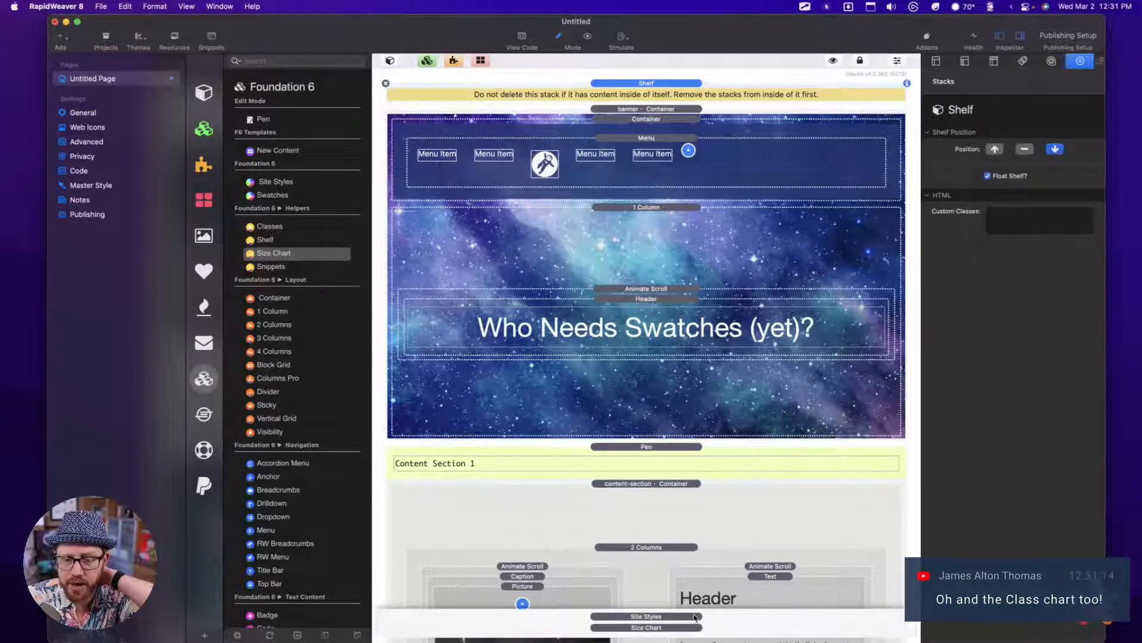
left_click(994, 149)
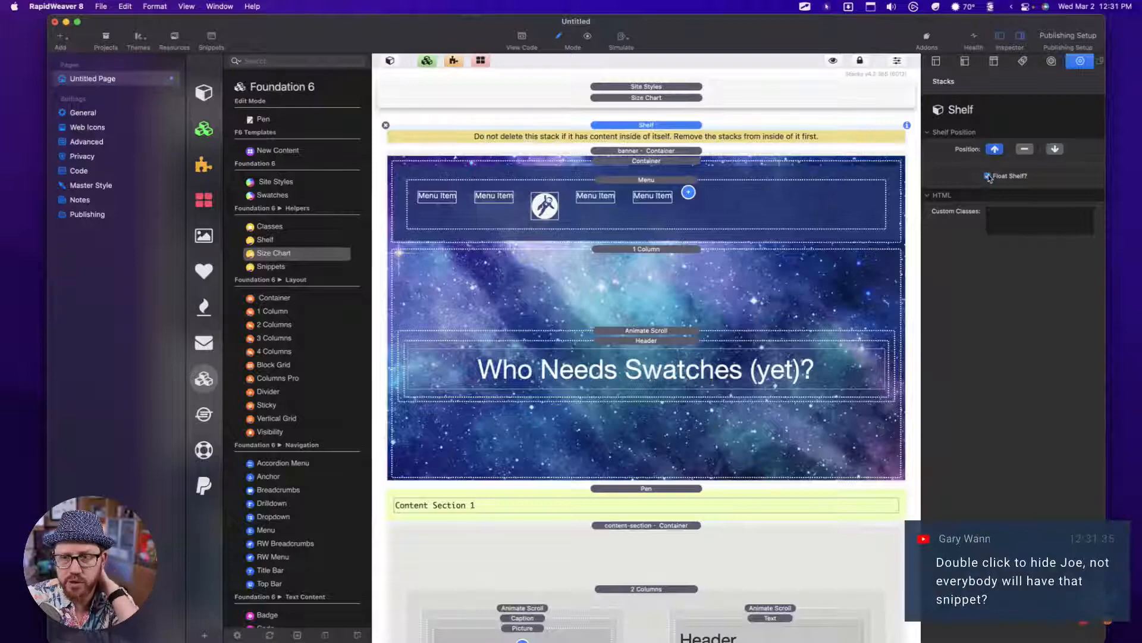
Step: Compare the page's scrolling with Float Shelf off and on, leaving Float Shelf enabled
left_click(988, 176)
left_click(988, 177)
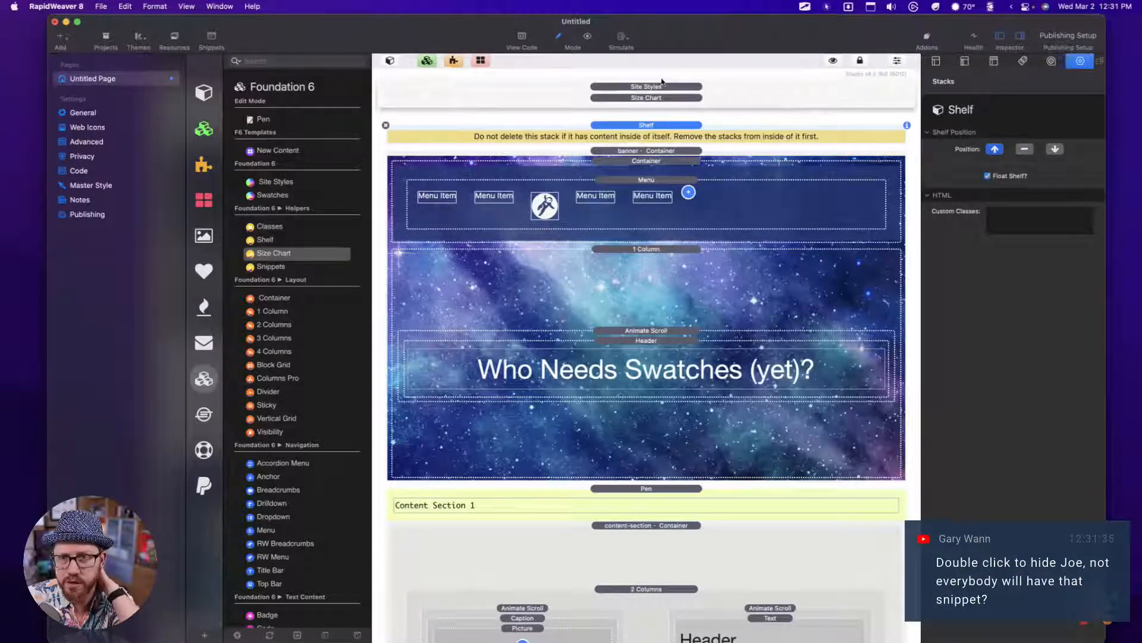
scroll(695, 229, "down", 15)
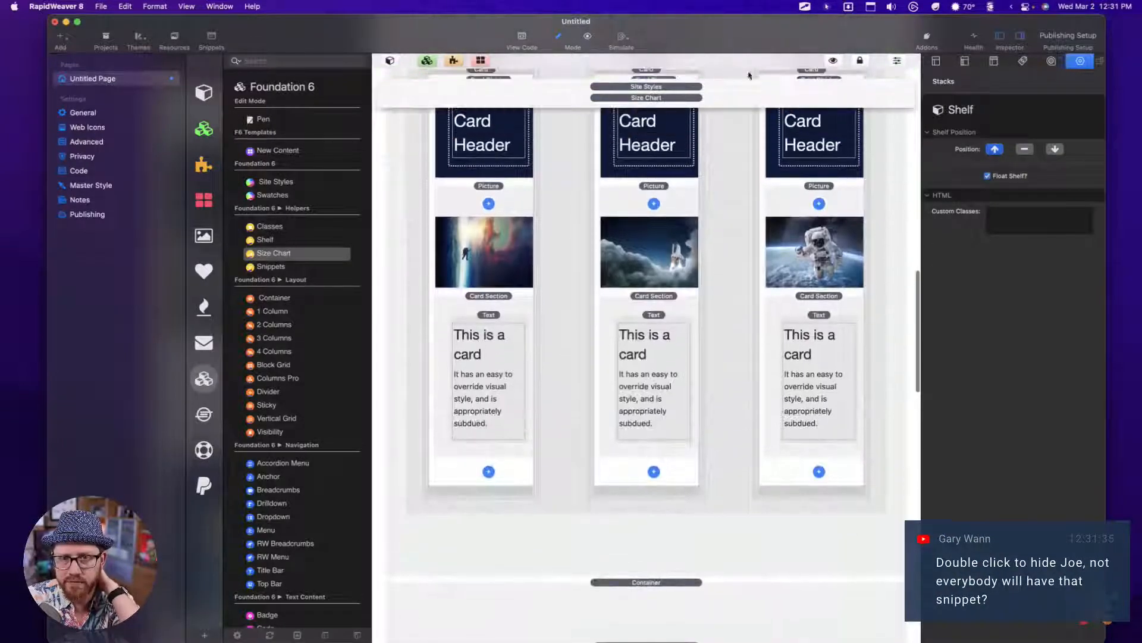
left_click(988, 176)
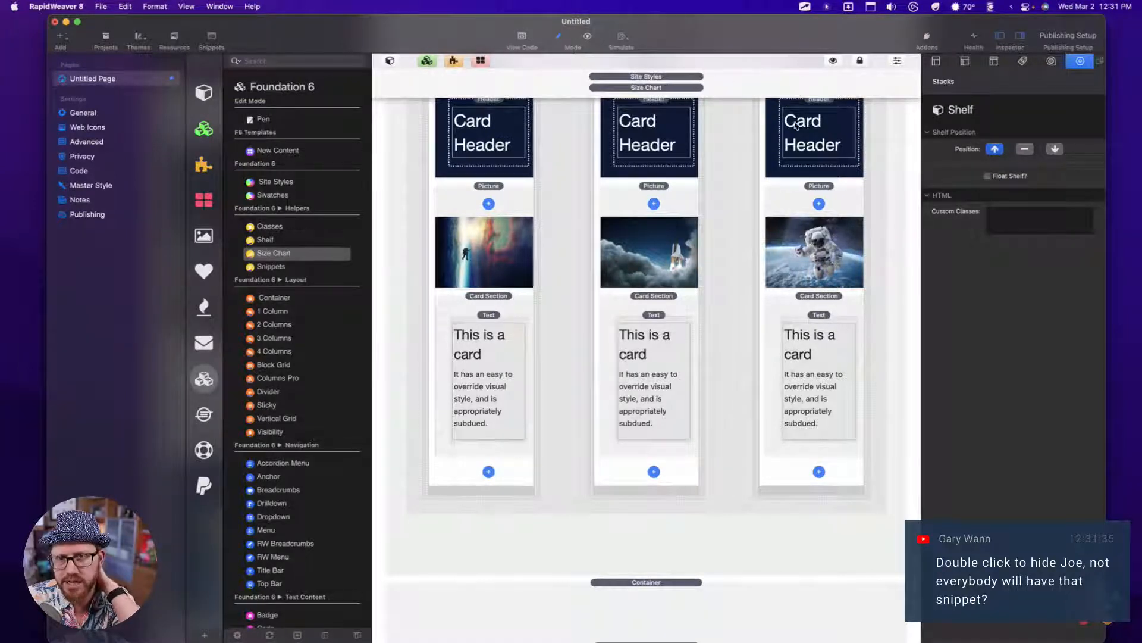
scroll(740, 153, "down", 18)
scroll(740, 152, "up", 20)
left_click(989, 176)
scroll(768, 123, "up", 10)
scroll(767, 122, "down", 18)
scroll(771, 120, "up", 20)
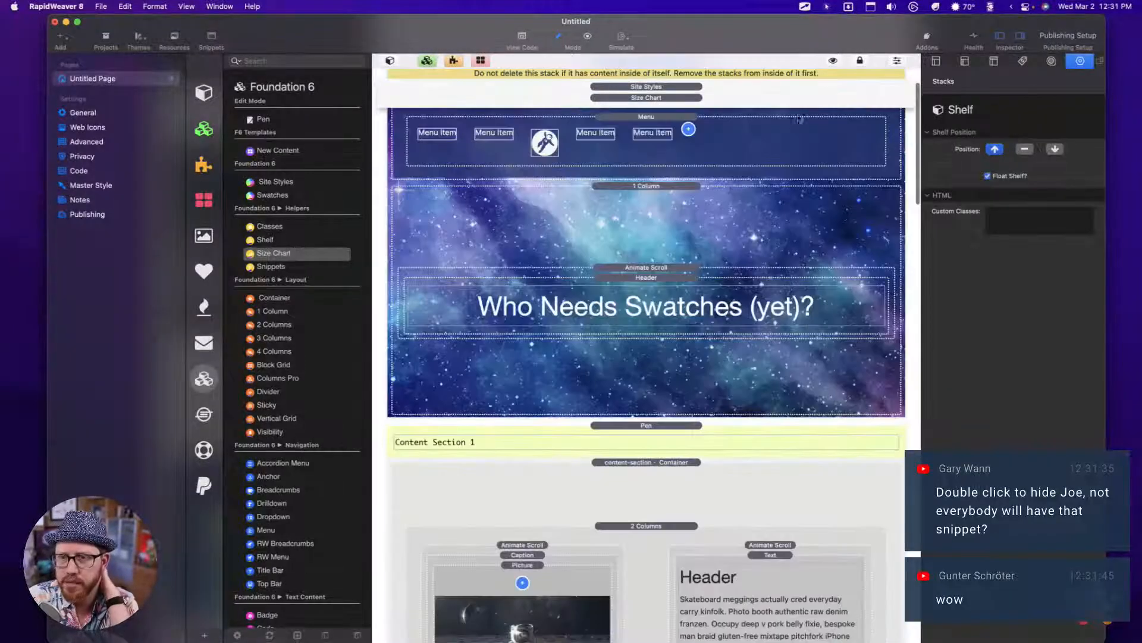
left_click(988, 176)
left_click(989, 176)
Step: Expand and collapse the Site Styles stack in the shelf to compare its open and hidden views
left_click(641, 87)
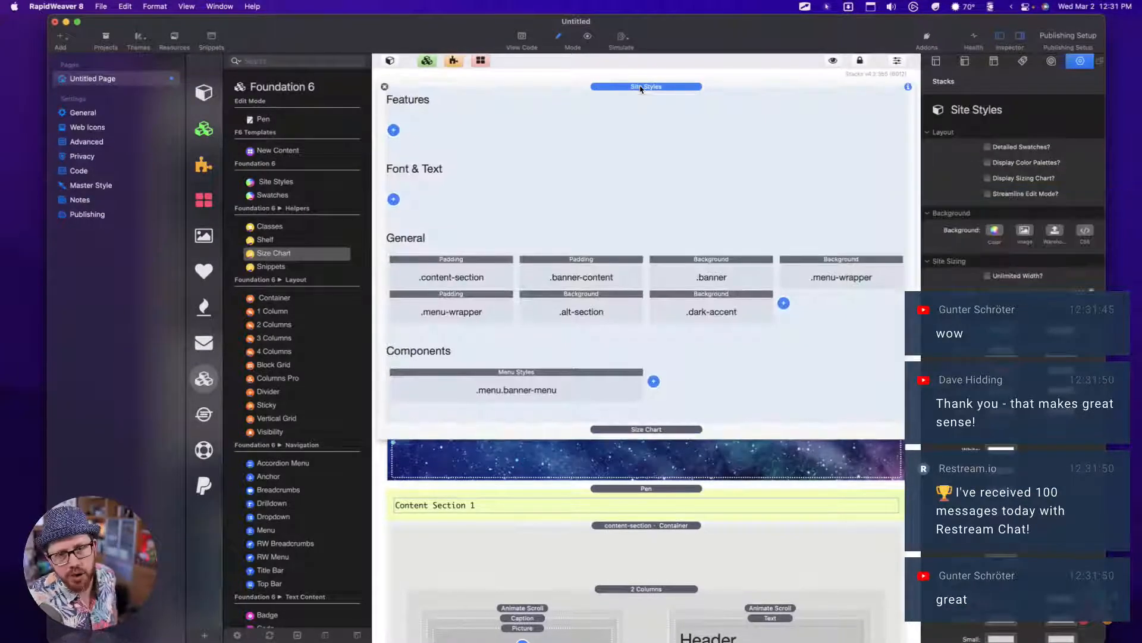
left_click(641, 87)
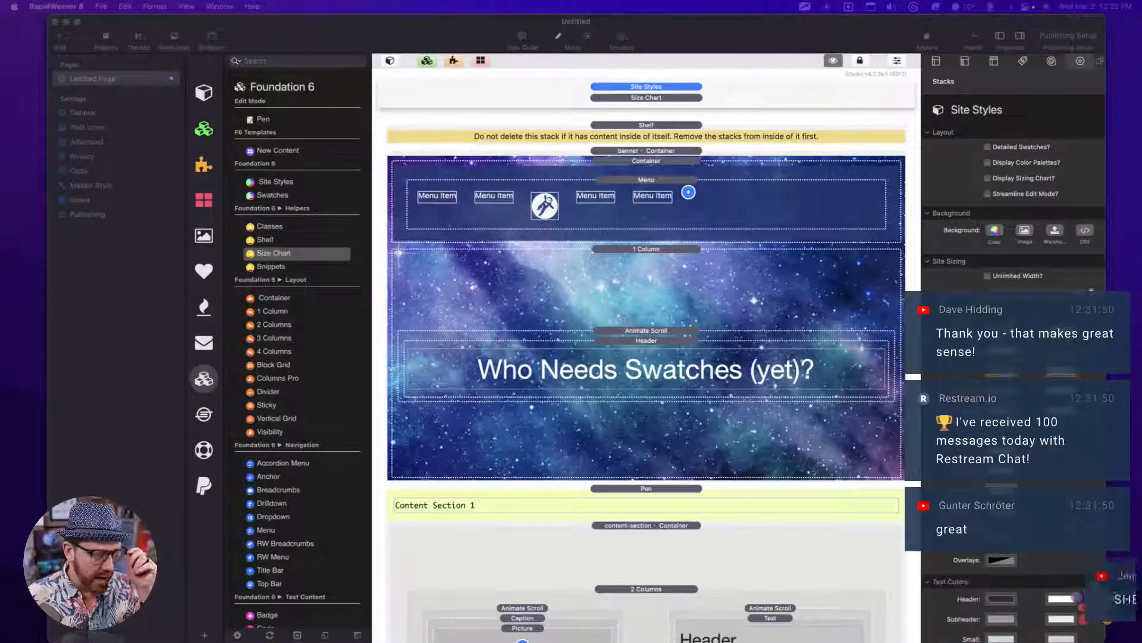
left_click(648, 88)
double_click(648, 88)
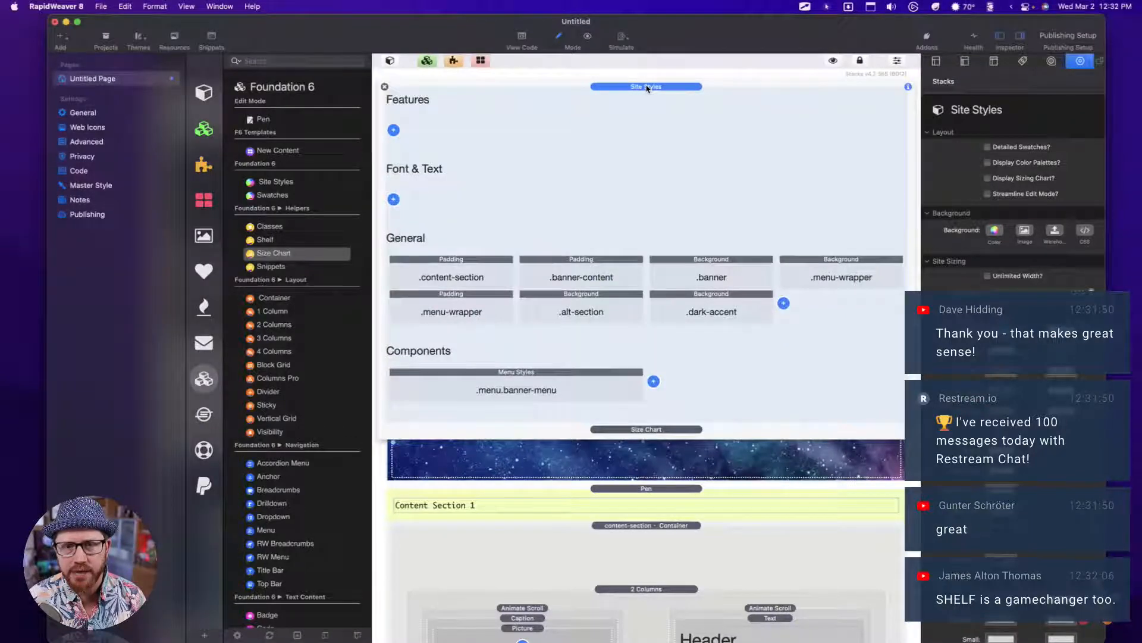
double_click(647, 88)
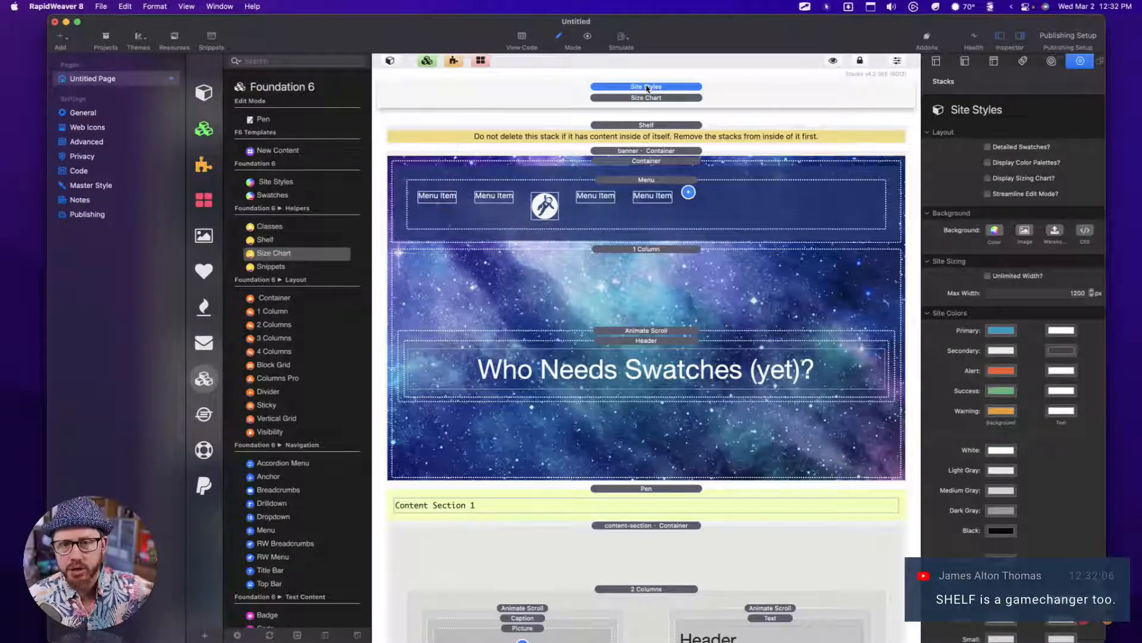
double_click(647, 88)
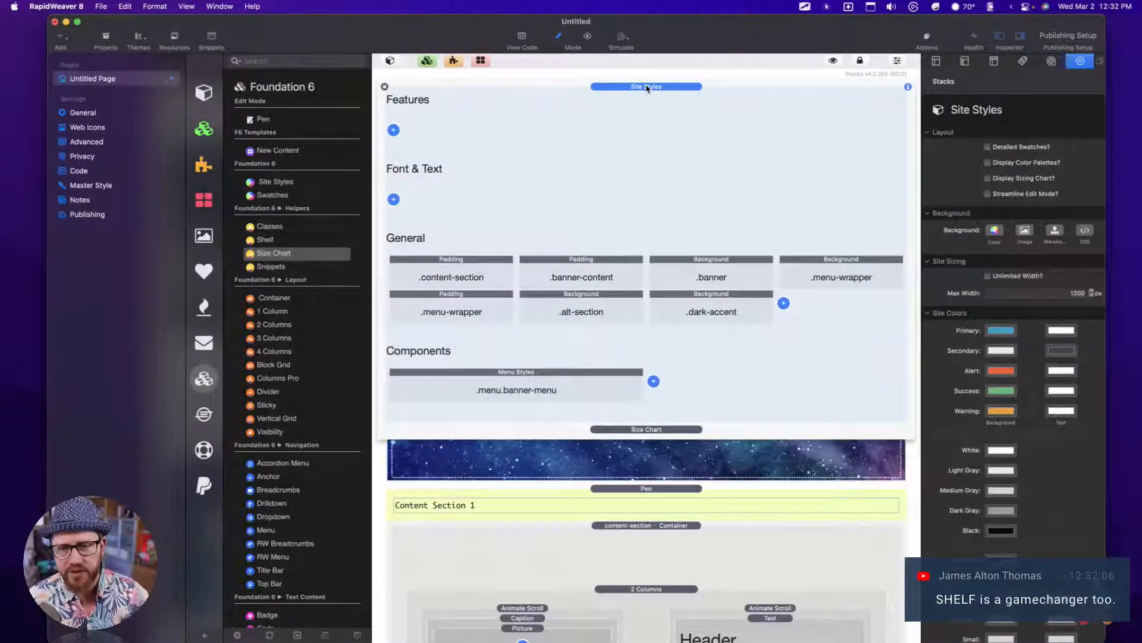
double_click(647, 88)
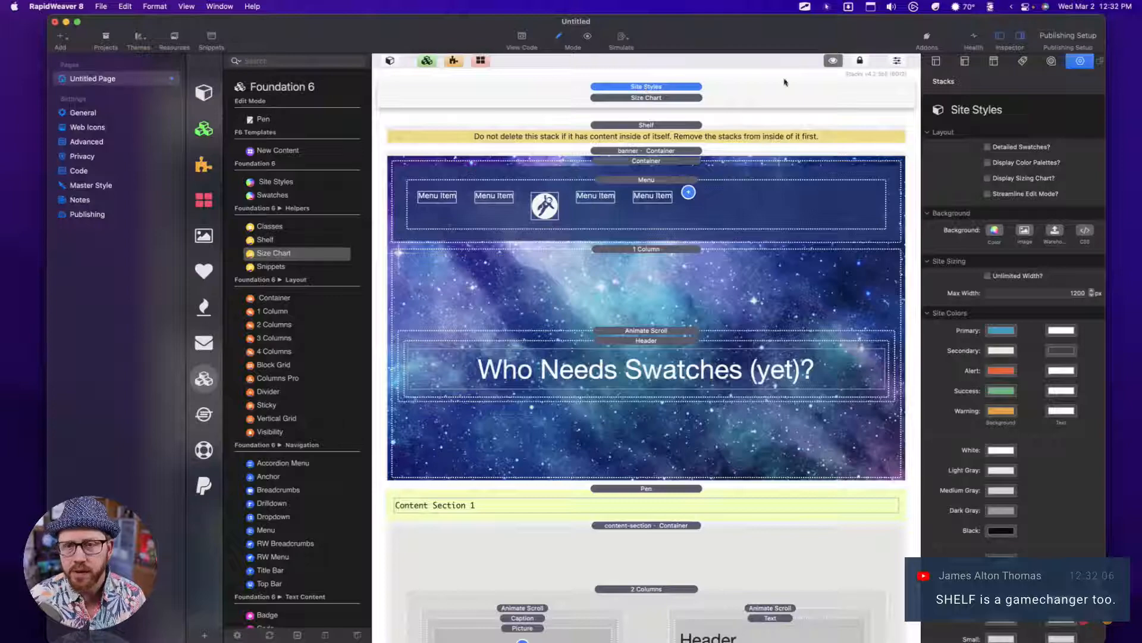
Step: Toggle the visibility of the selected Site Styles stack repeatedly, ending with it collapsed
left_click(837, 61)
left_click(837, 61)
left_click(837, 60)
left_click(838, 61)
left_click(837, 61)
left_click(838, 61)
left_click(837, 61)
left_click(838, 61)
double_click(671, 87)
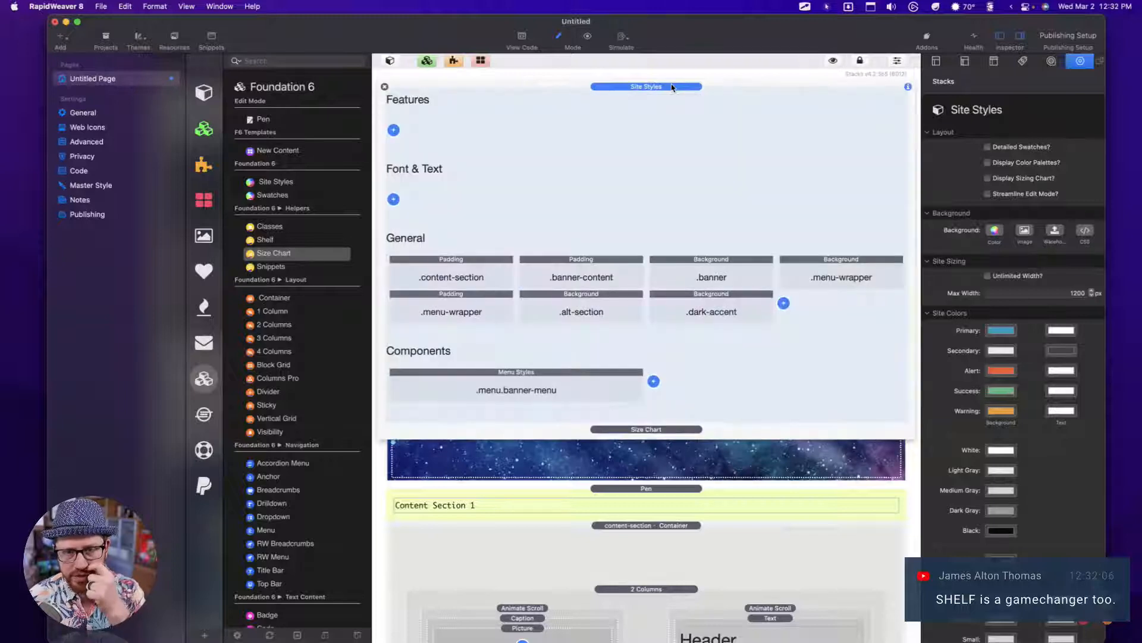
double_click(671, 86)
Step: View the Size Chart and Site Styles contents in the shelf, collapse both, and show the Shelf's settings
double_click(662, 98)
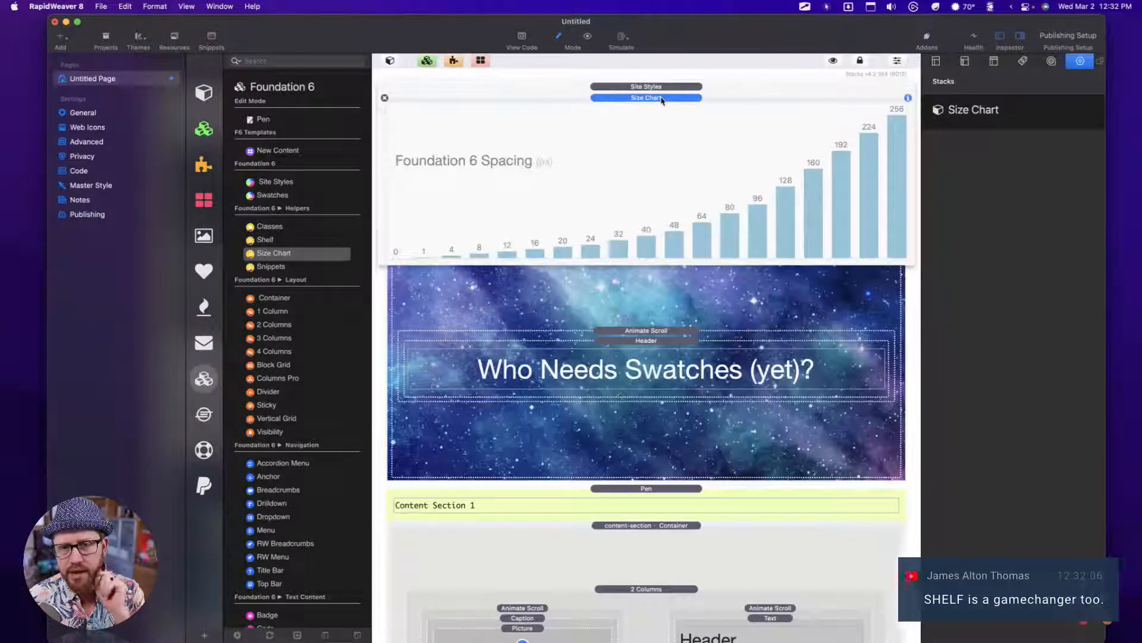
double_click(662, 98)
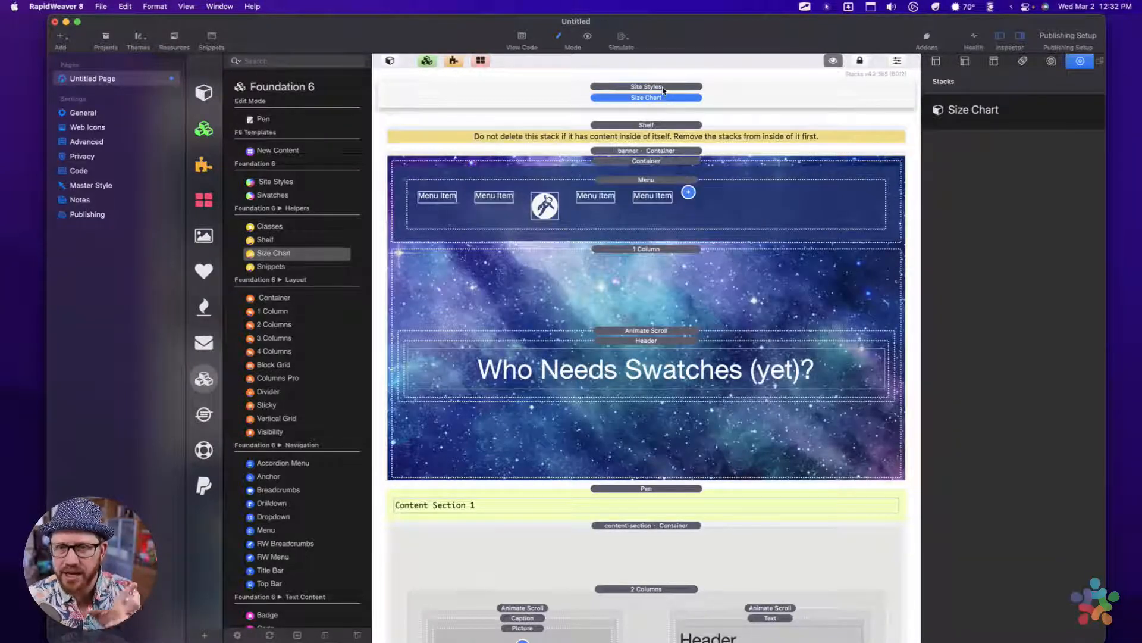
left_click(664, 88)
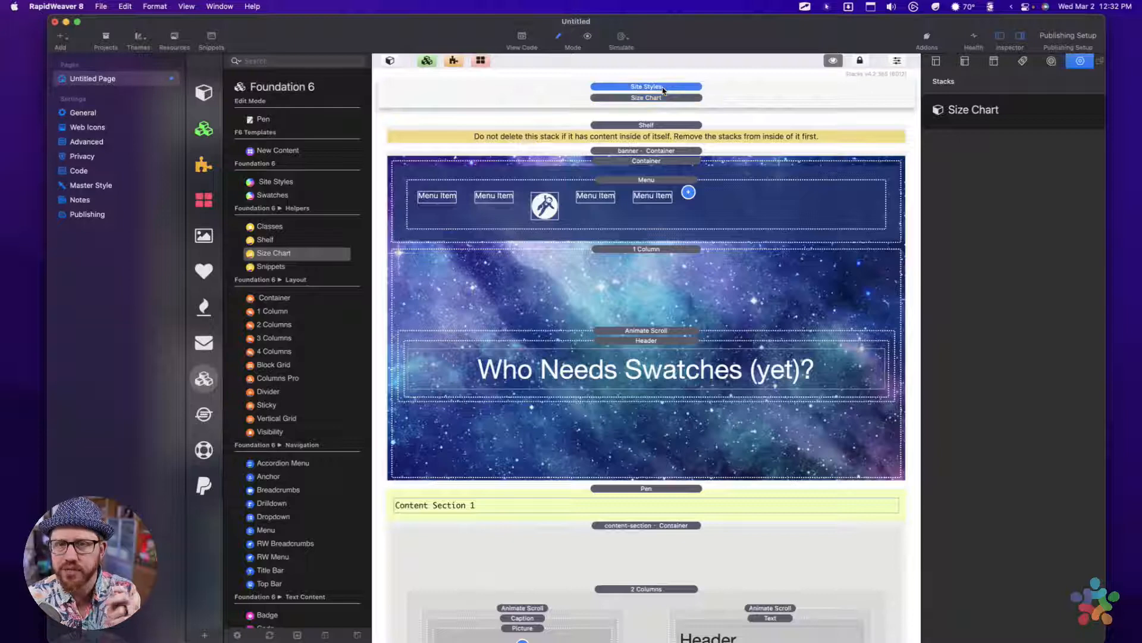
left_click(833, 60)
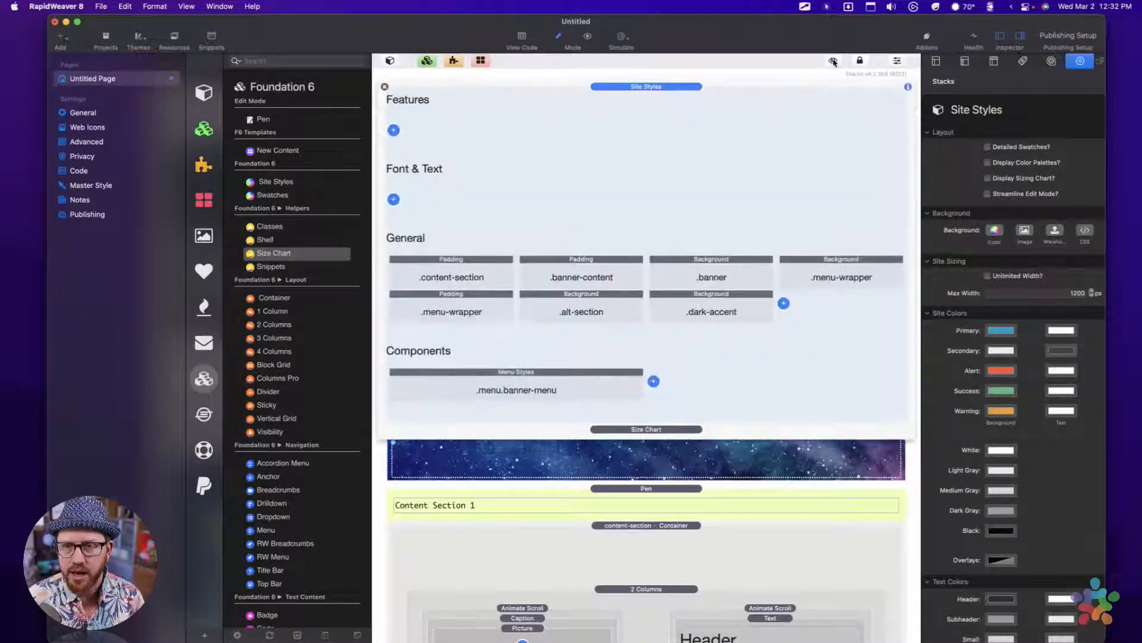
double_click(680, 88)
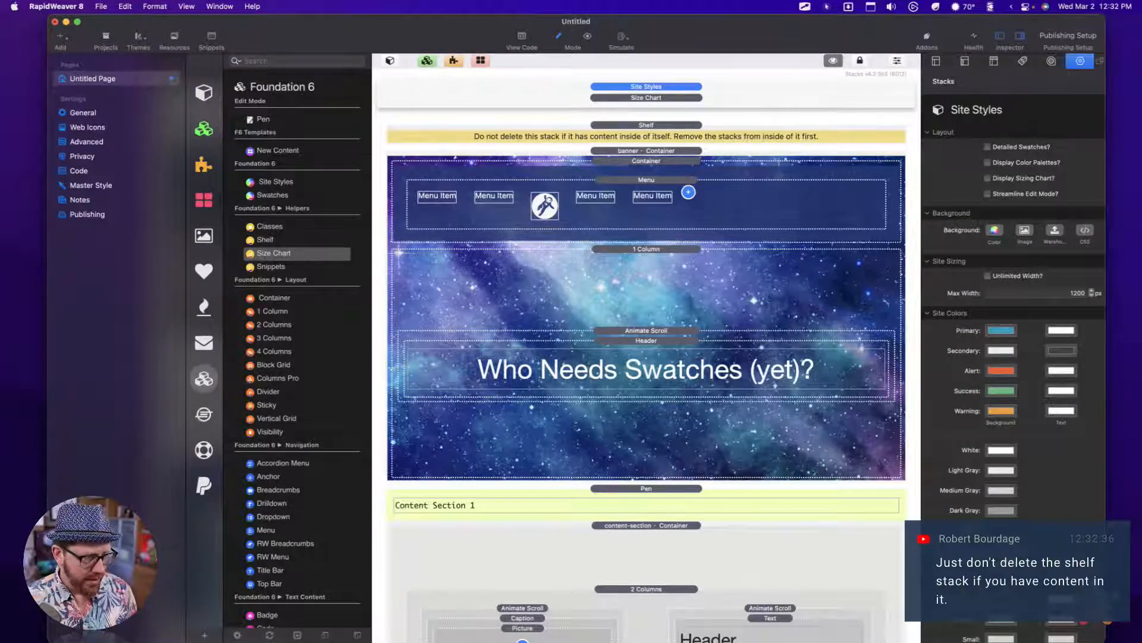
left_click(648, 125)
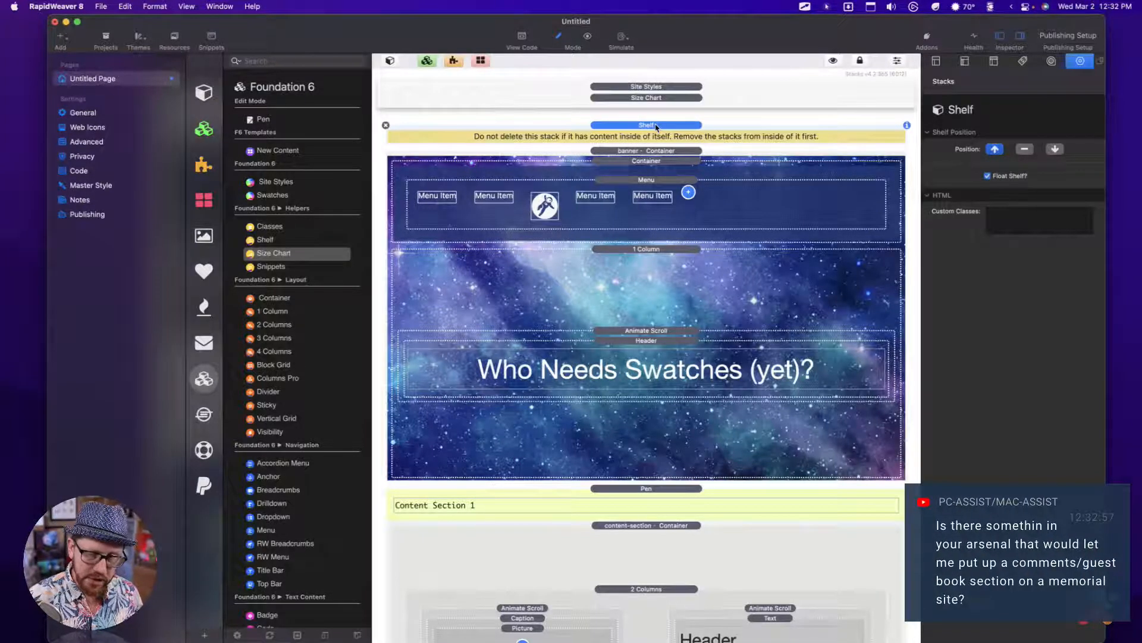
Step: Delete the Shelf stack together with its contents, undo the deletion, and reselect the Shelf
key("Delete")
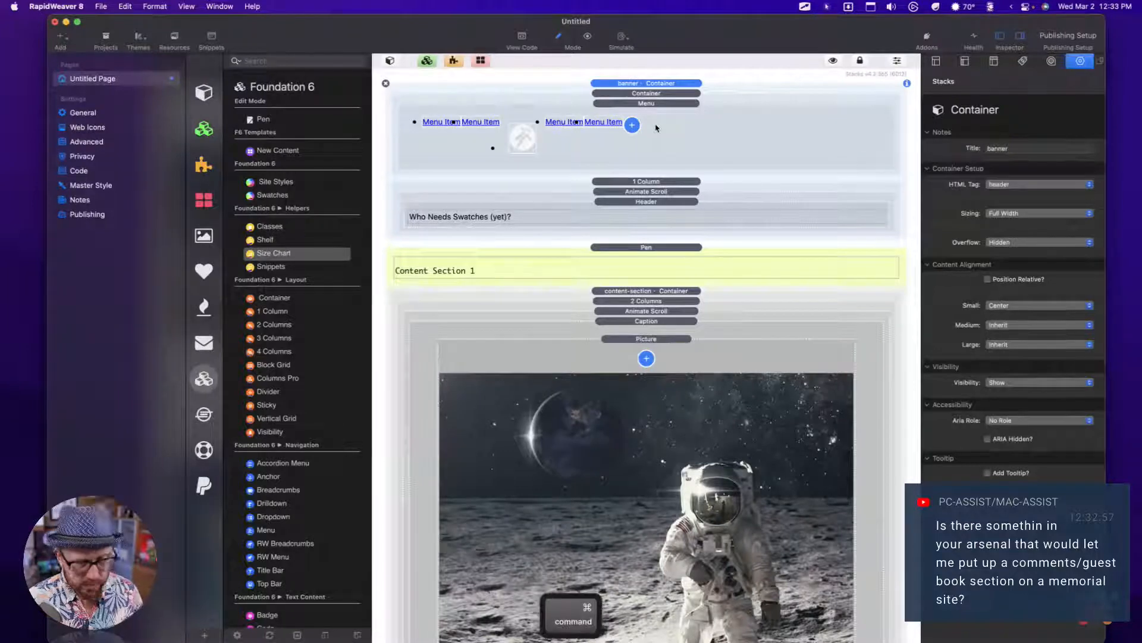
key("super+z")
left_click(647, 125)
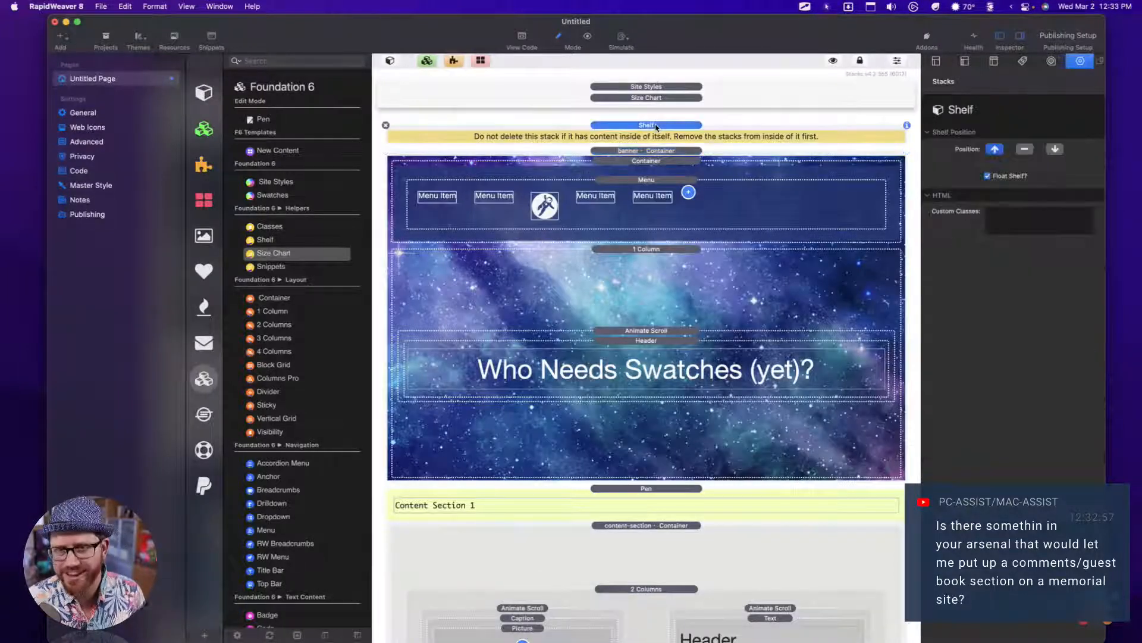
Step: Save the untitled project under the file name F6Basic on the Desktop
key("super+s")
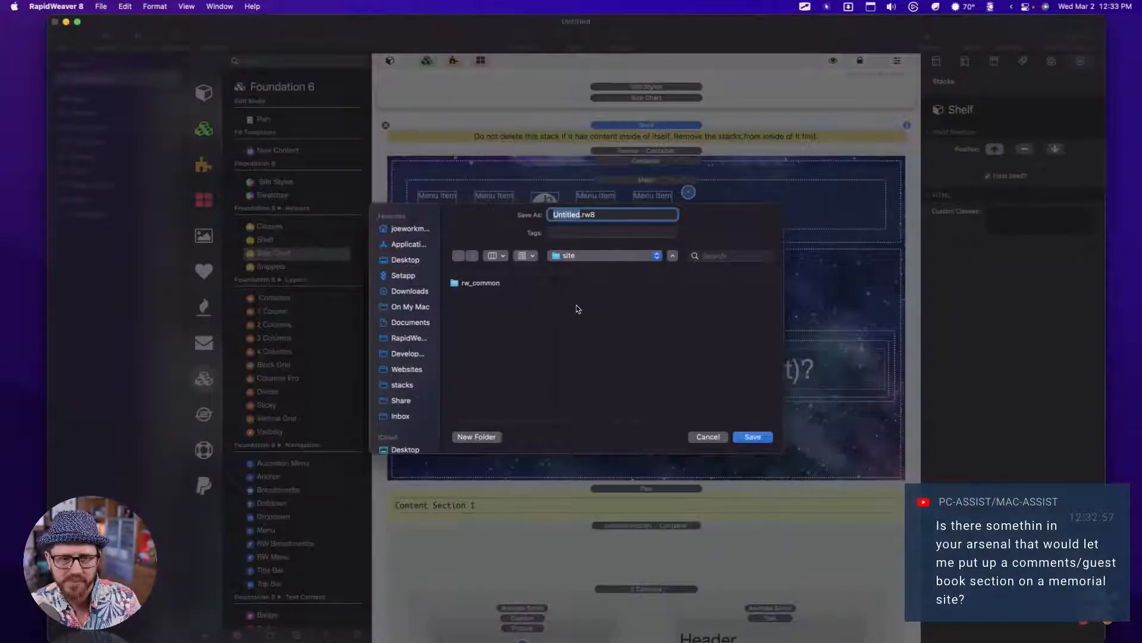
key("shift")
type("F6Basic")
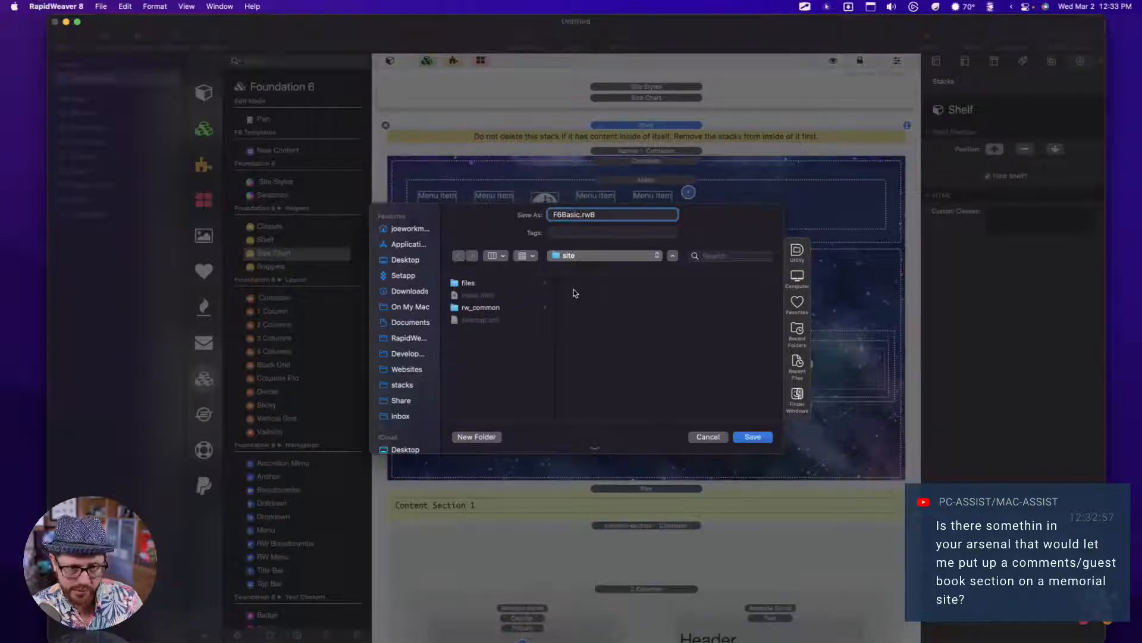
key("shift+super+d")
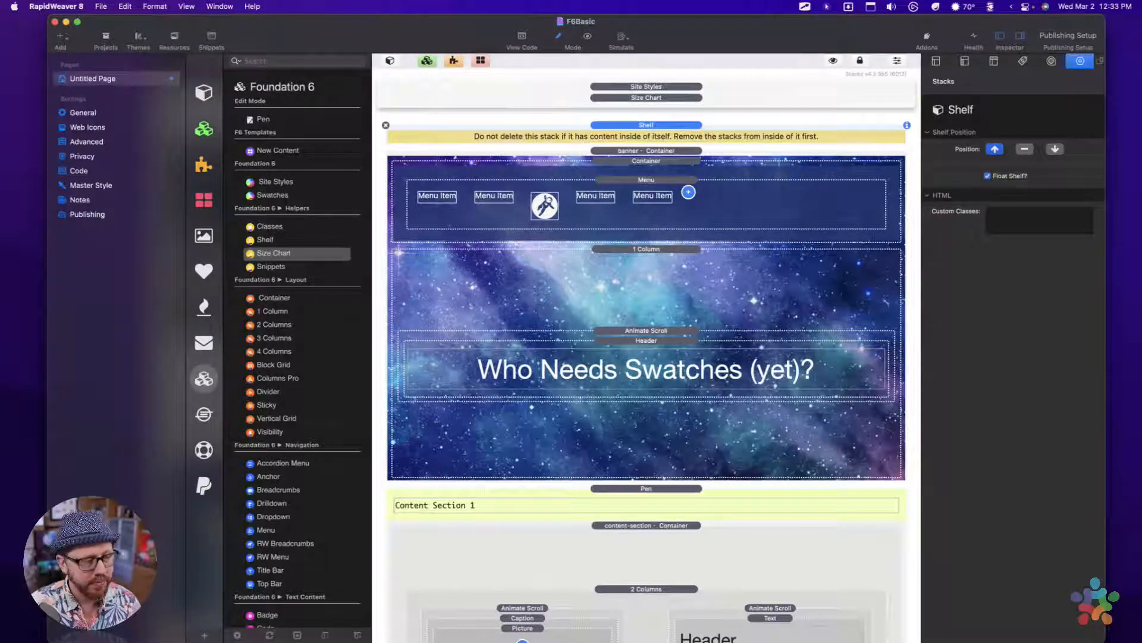
key("super+Tab")
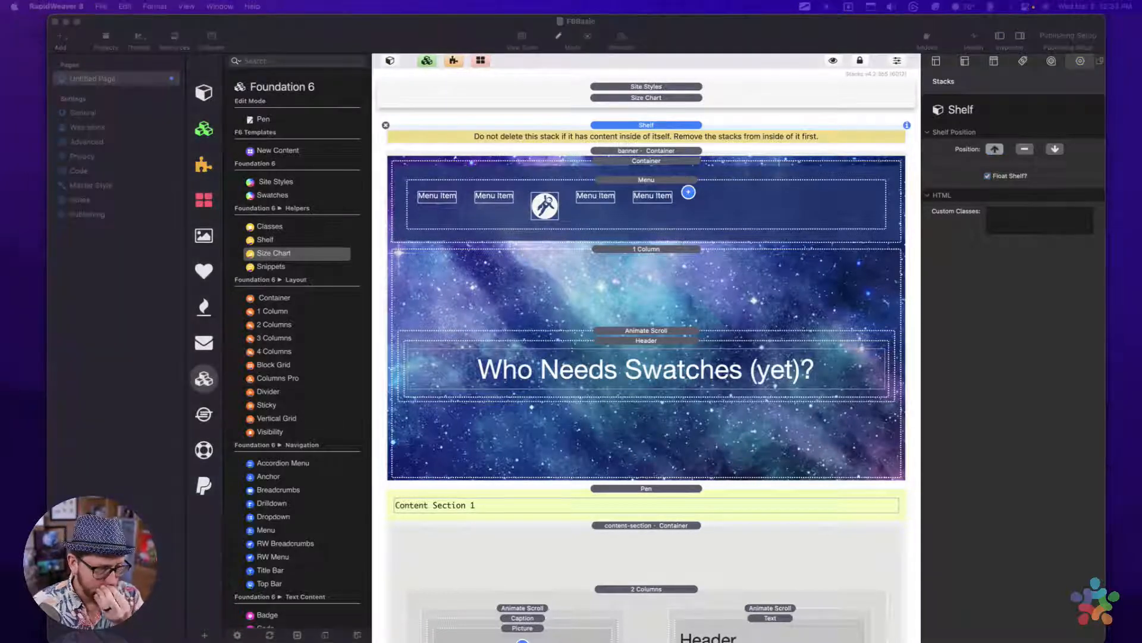